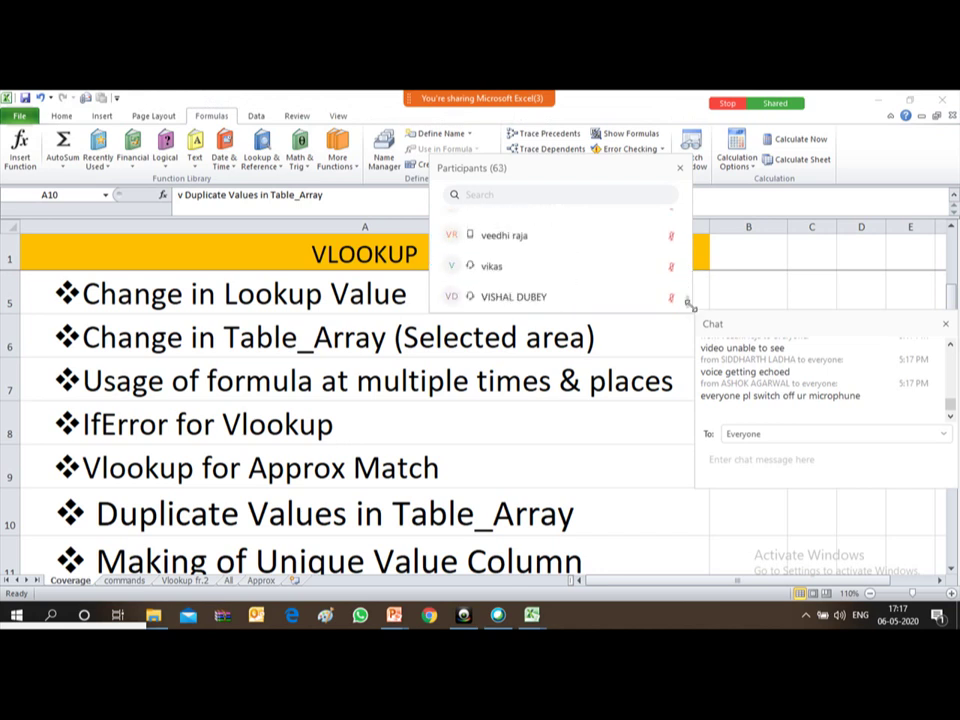
- Close the participants list and go to the "Making of Unique Value Column" topic in the VLOOKUP coverage list
left_click(680, 168)
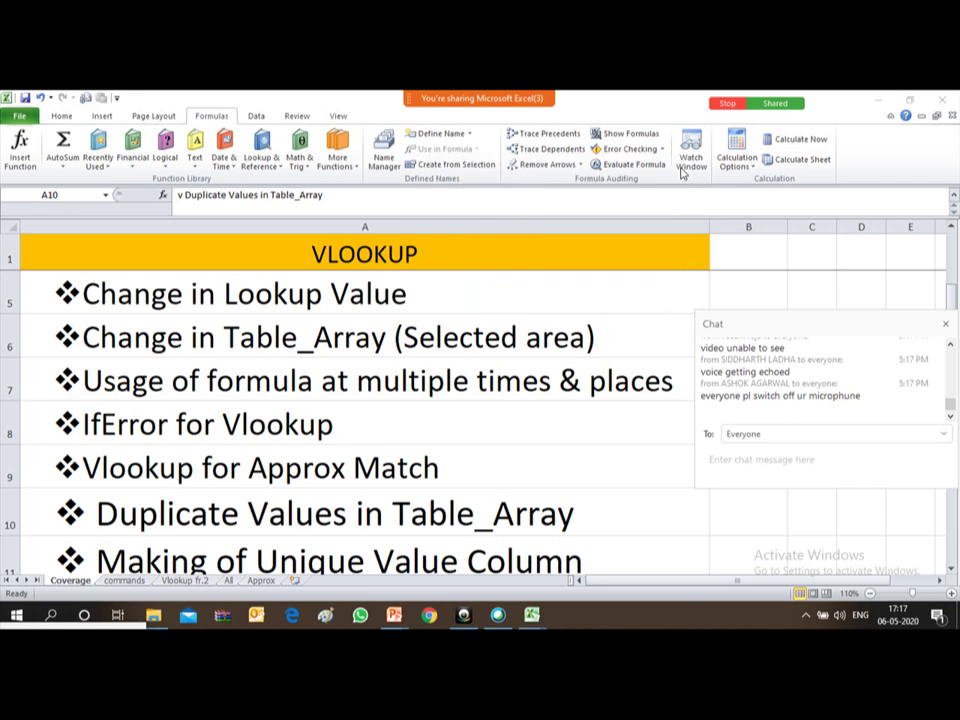
mouse_move(538, 94)
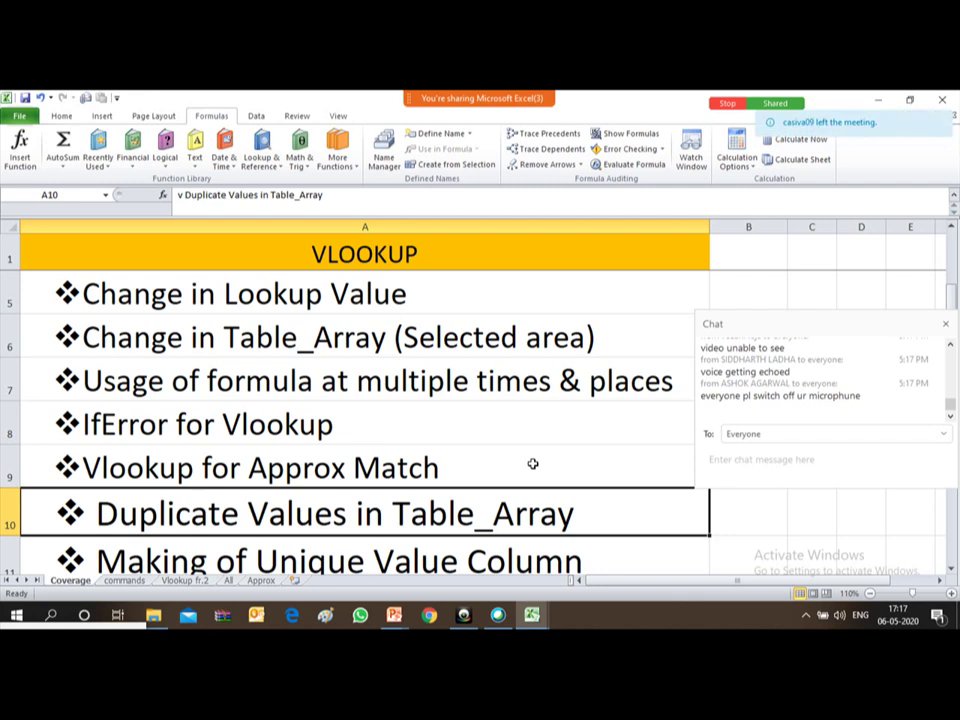
key("Down")
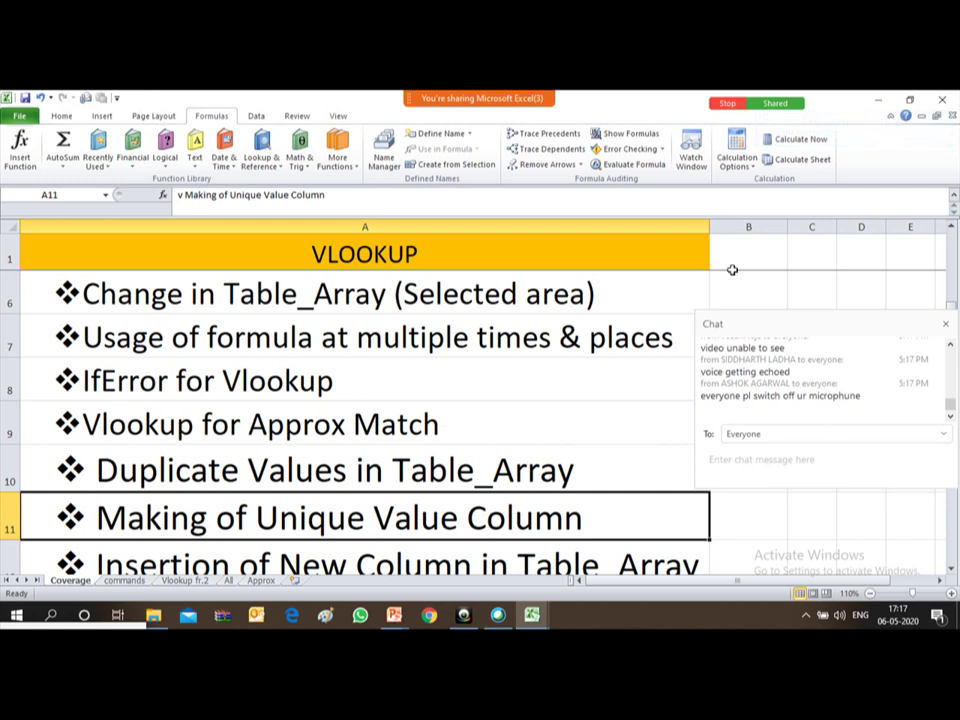
- Reopen the meeting's participants list, move it clear of the outline text and enlarge it to show more attendees
mouse_move(478, 100)
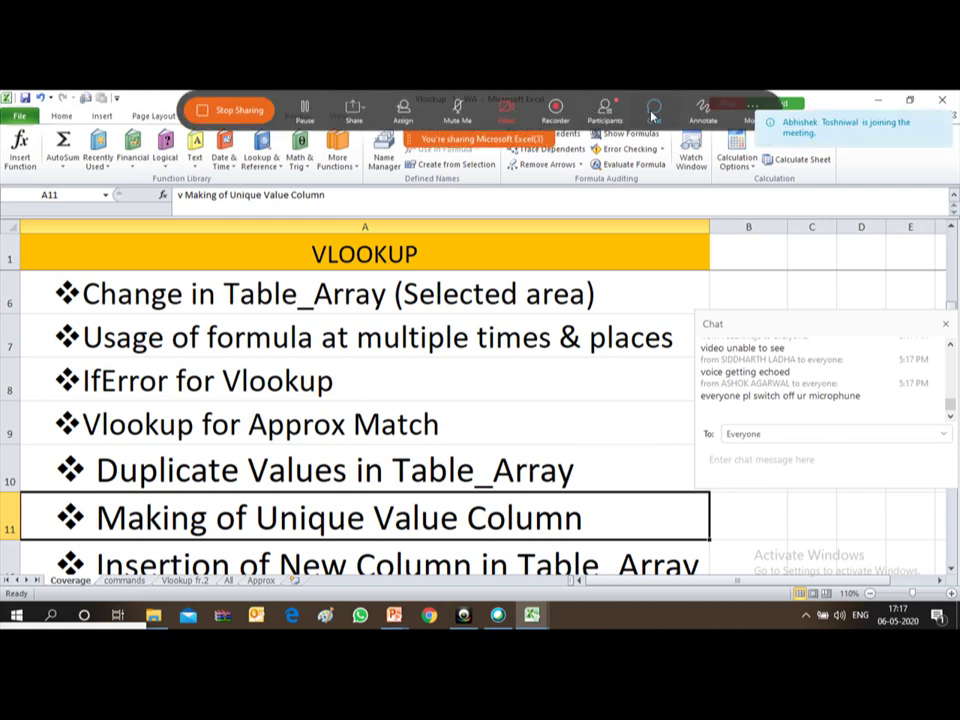
left_click(605, 108)
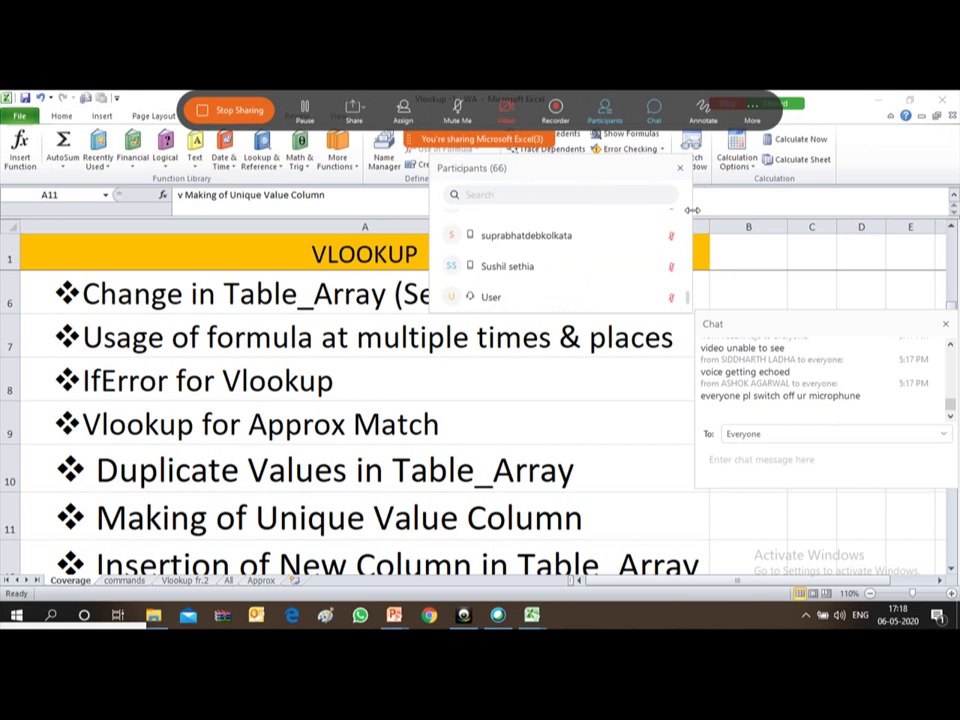
left_click_drag(617, 165, 842, 169)
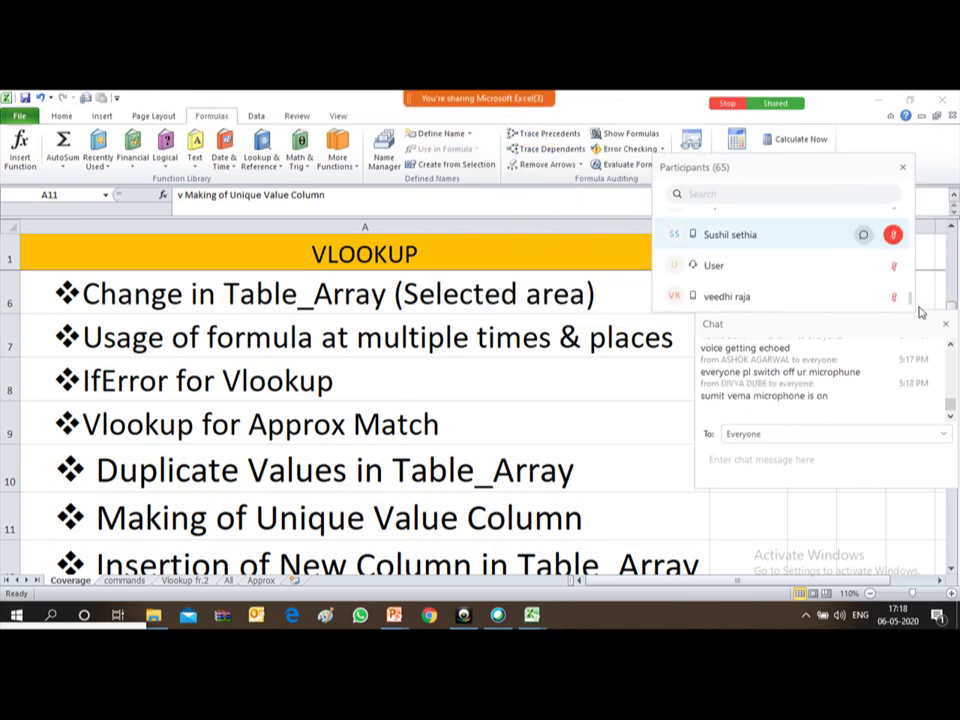
left_click_drag(904, 303, 957, 512)
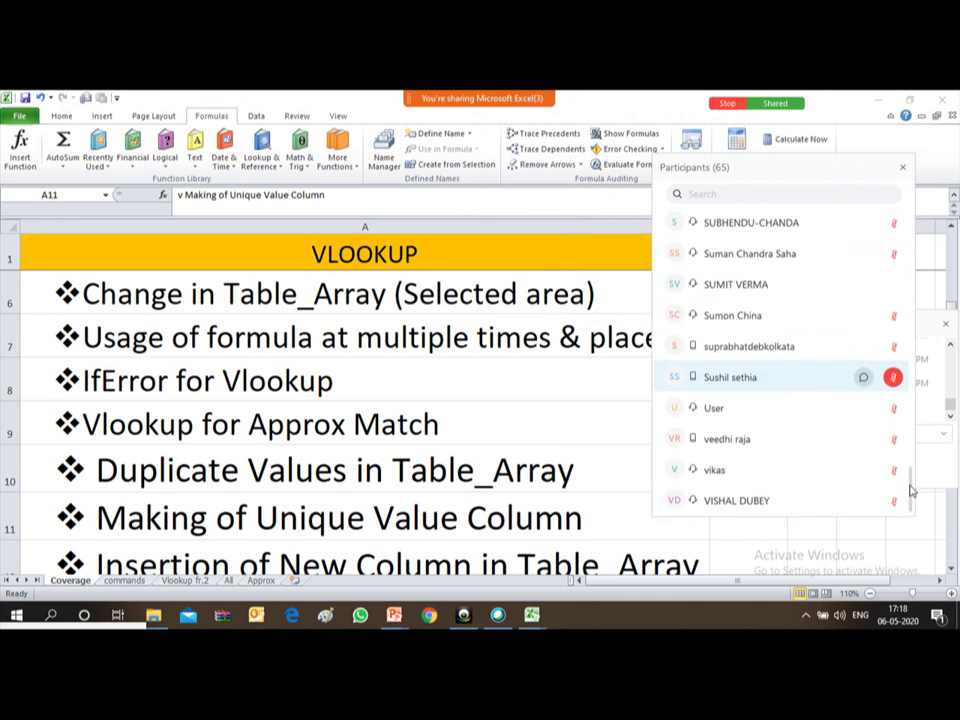
- Mute attendees whose microphones are on throughout the participants list, and close the list
left_click_drag(910, 492, 905, 260)
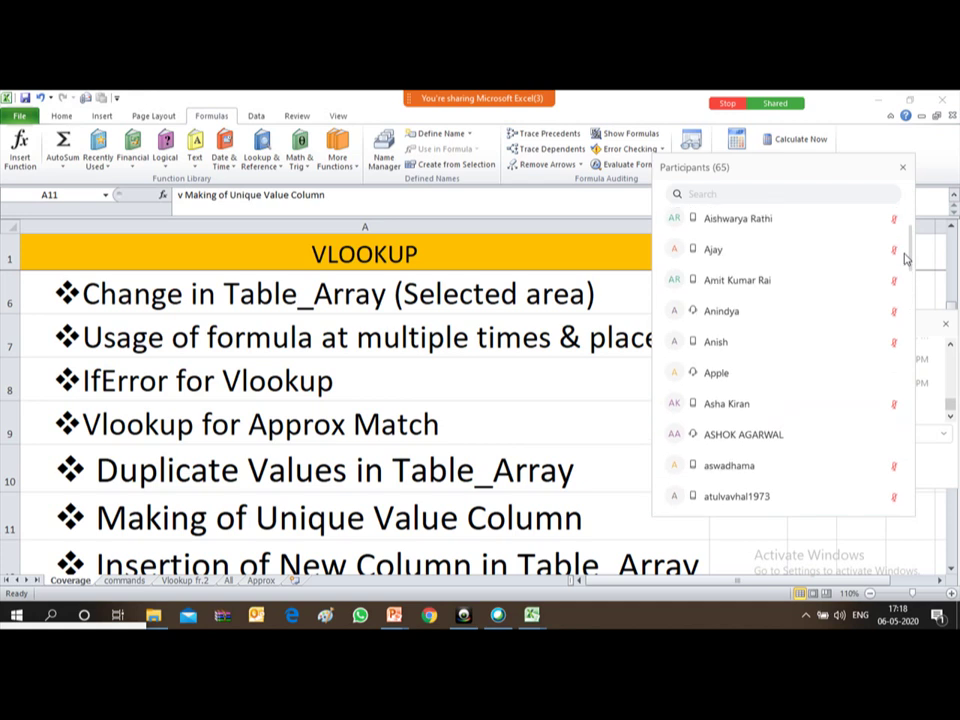
left_click(890, 372)
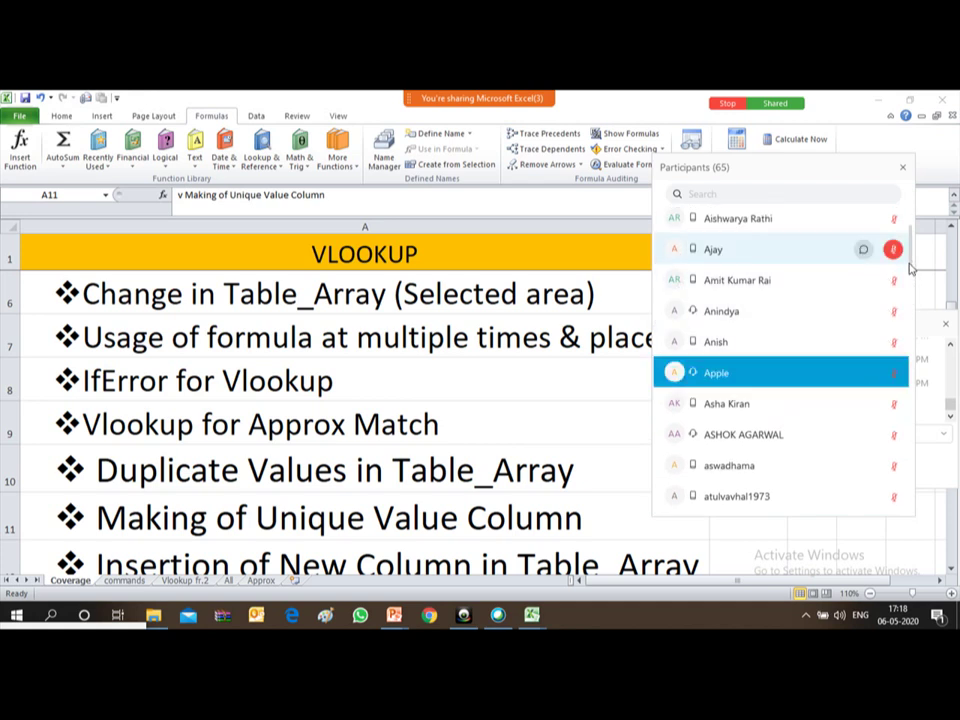
left_click_drag(910, 262, 911, 244)
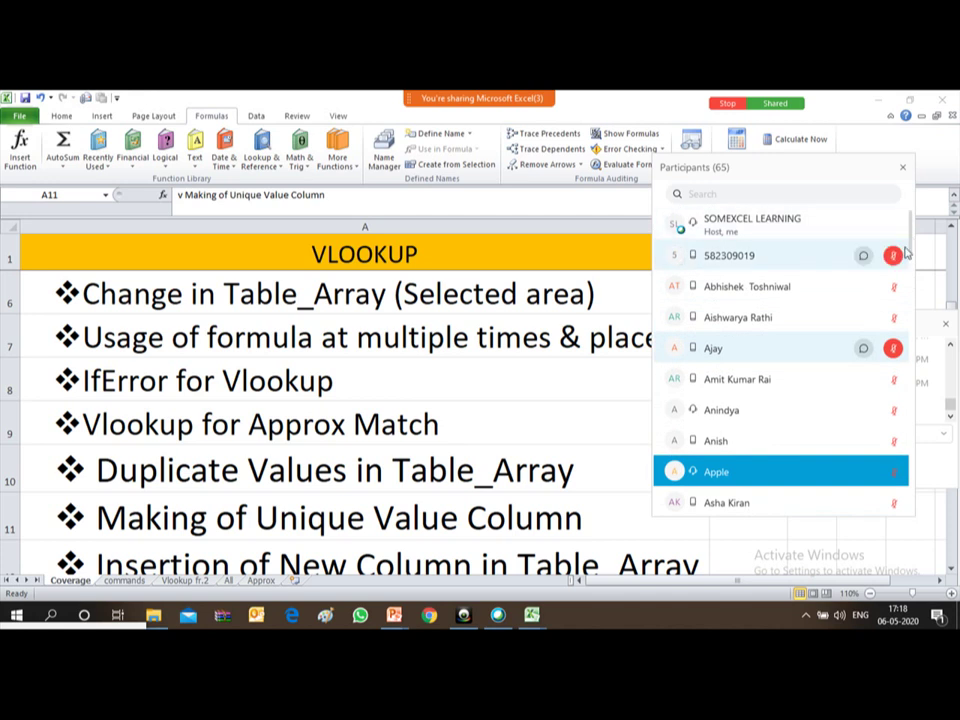
left_click_drag(911, 236, 917, 340)
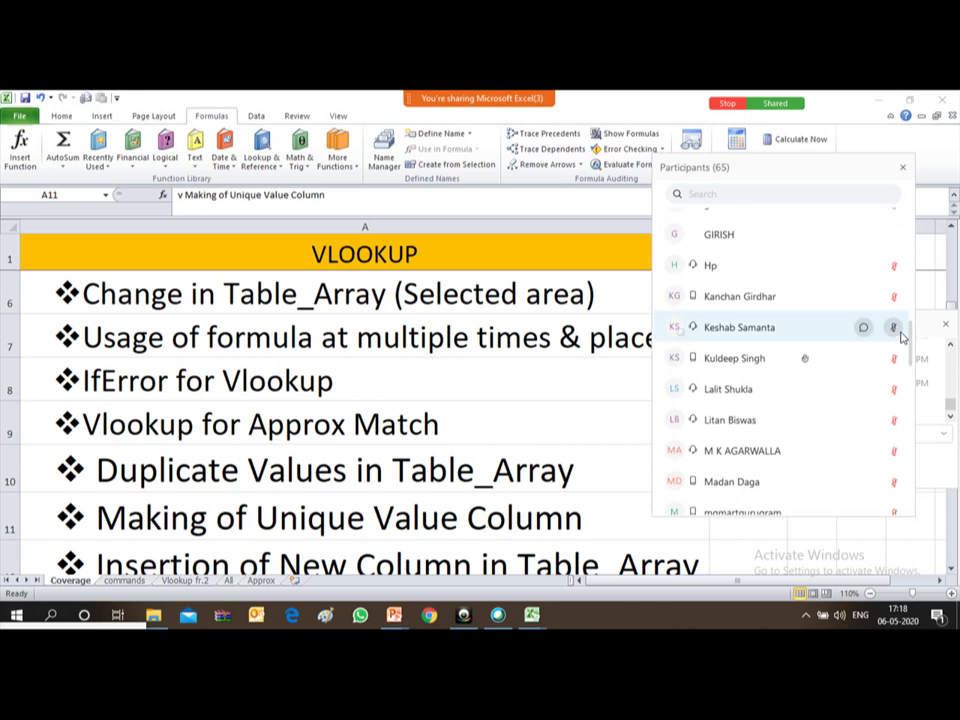
left_click(892, 333)
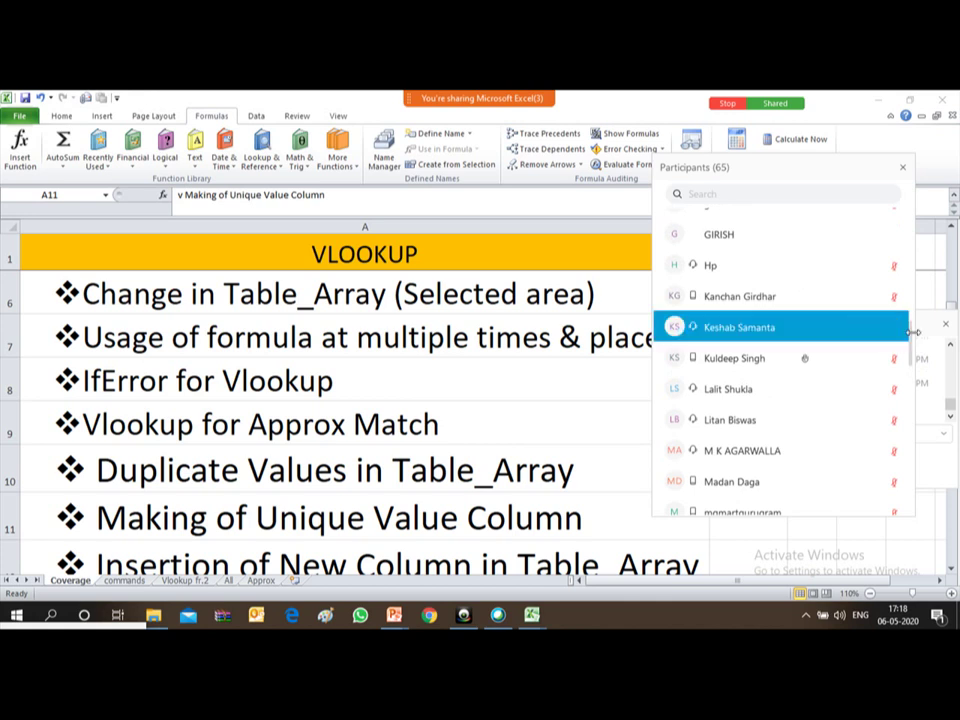
left_click_drag(910, 338, 921, 399)
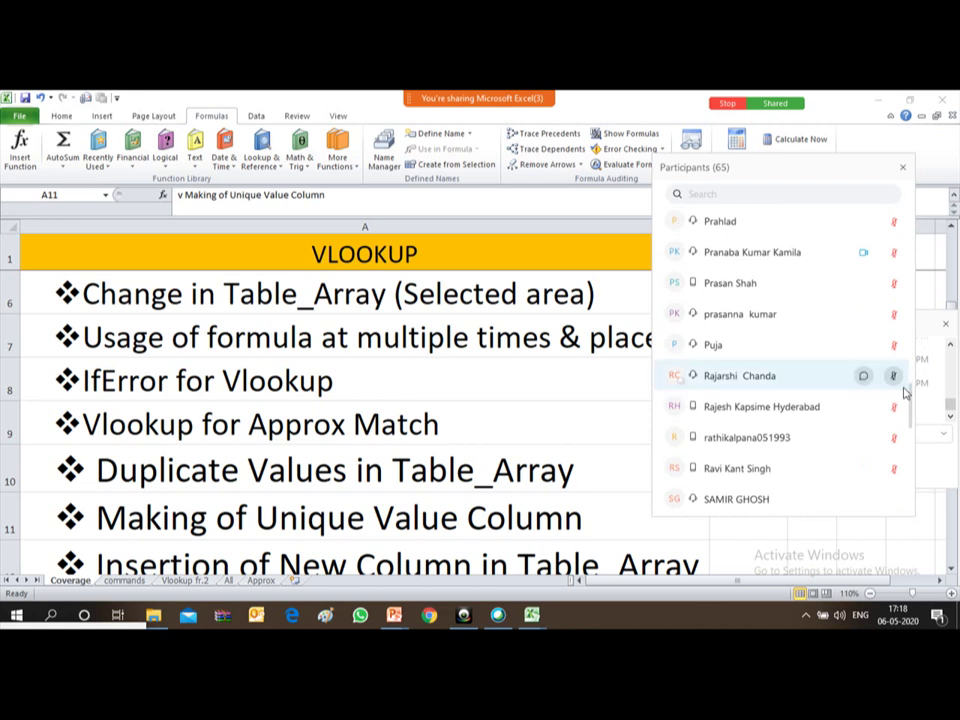
left_click(893, 379)
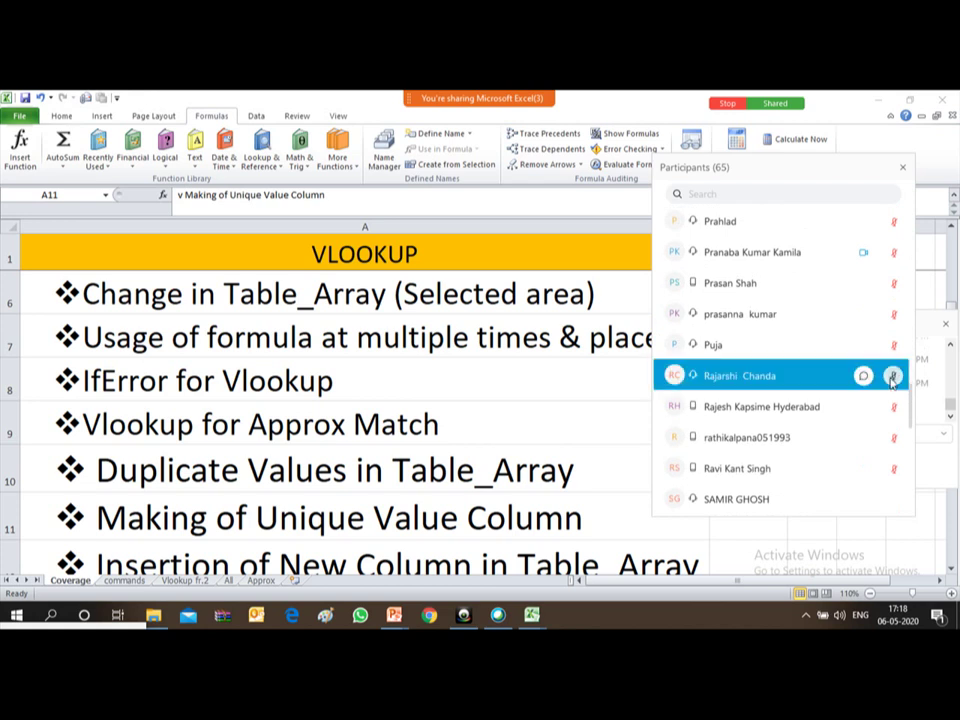
left_click_drag(913, 399, 920, 430)
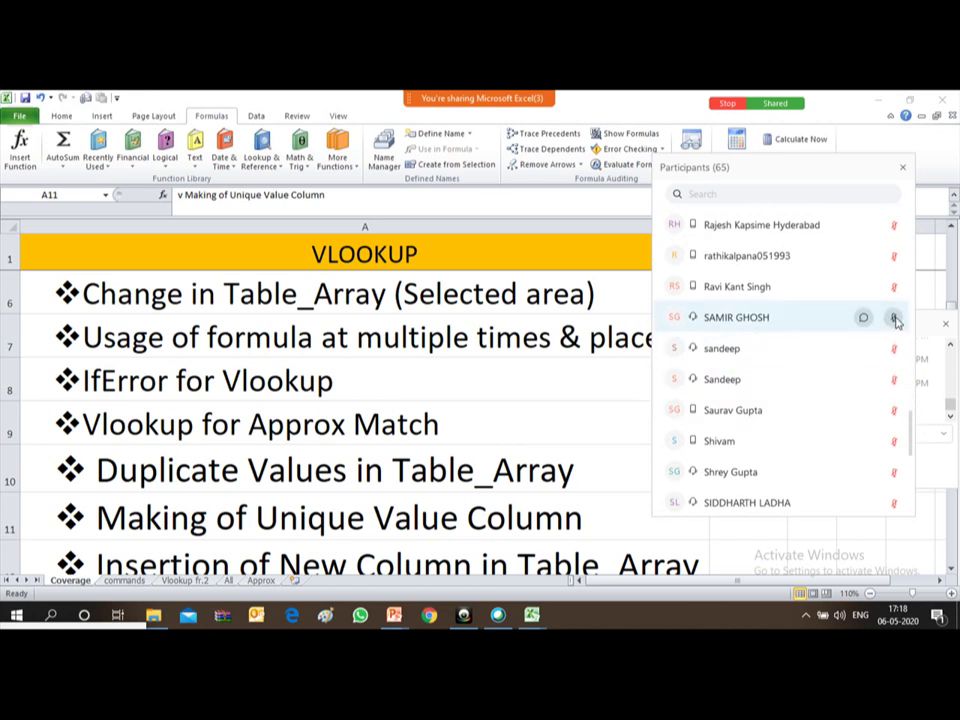
left_click(895, 318)
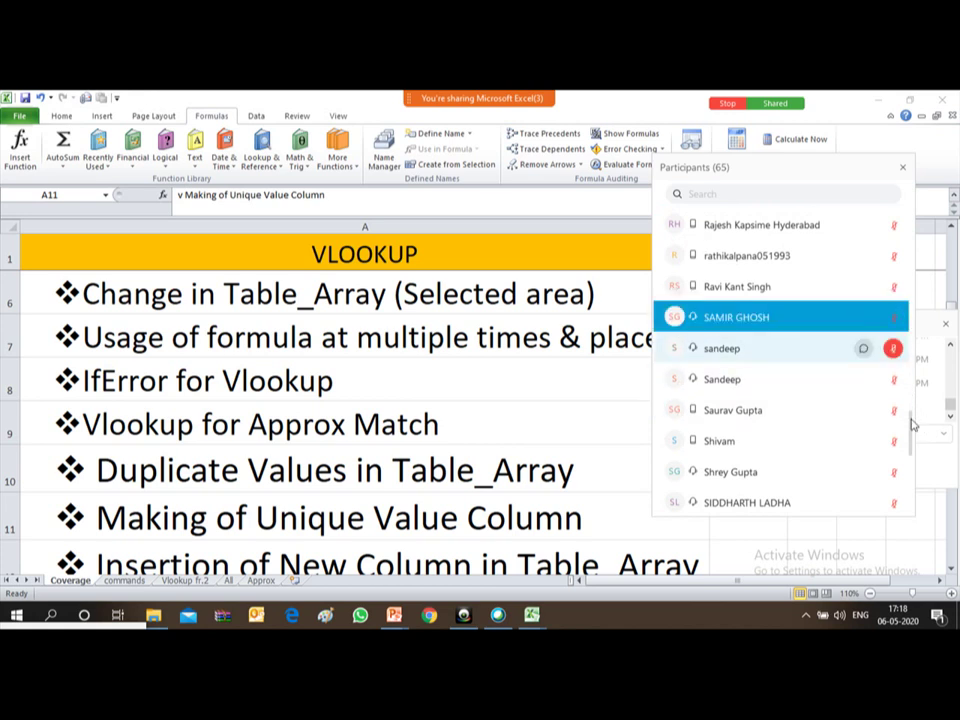
left_click_drag(912, 425, 917, 461)
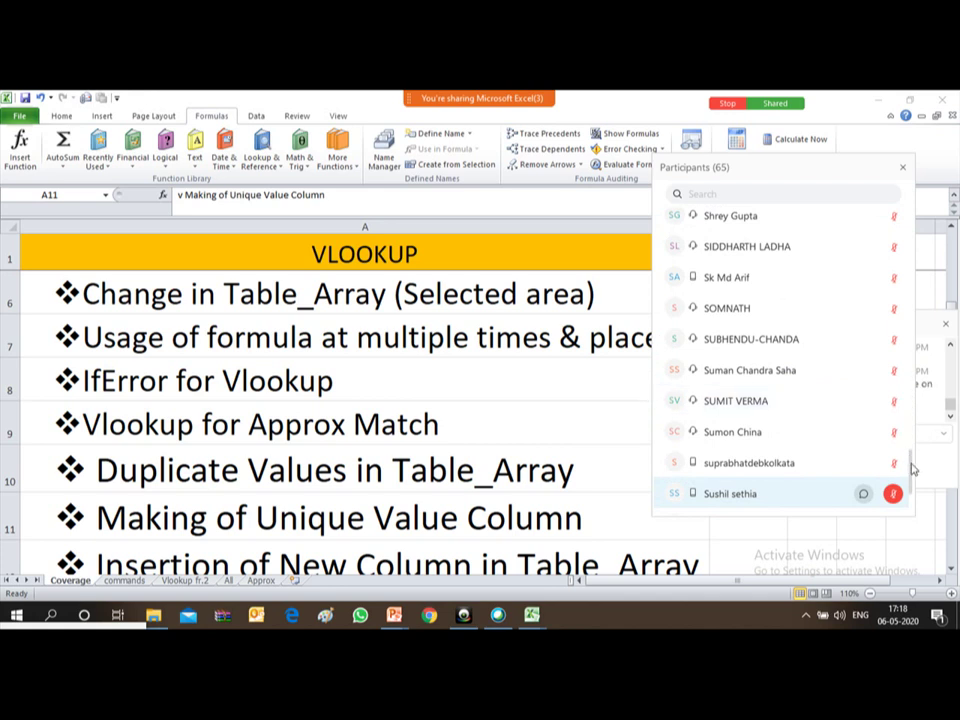
left_click_drag(910, 470, 924, 206)
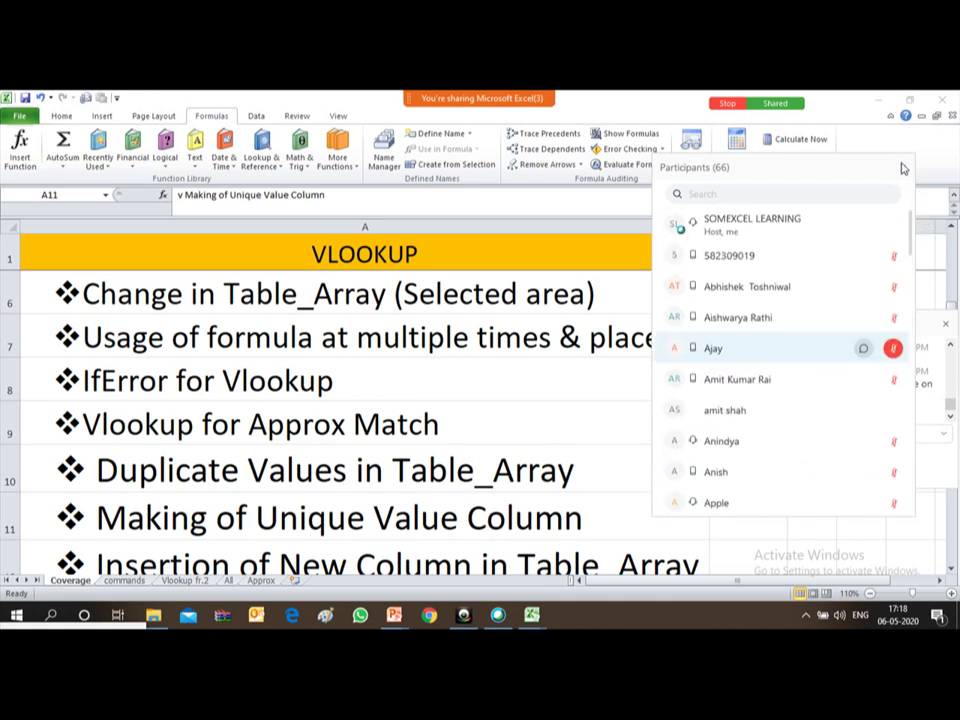
left_click(902, 167)
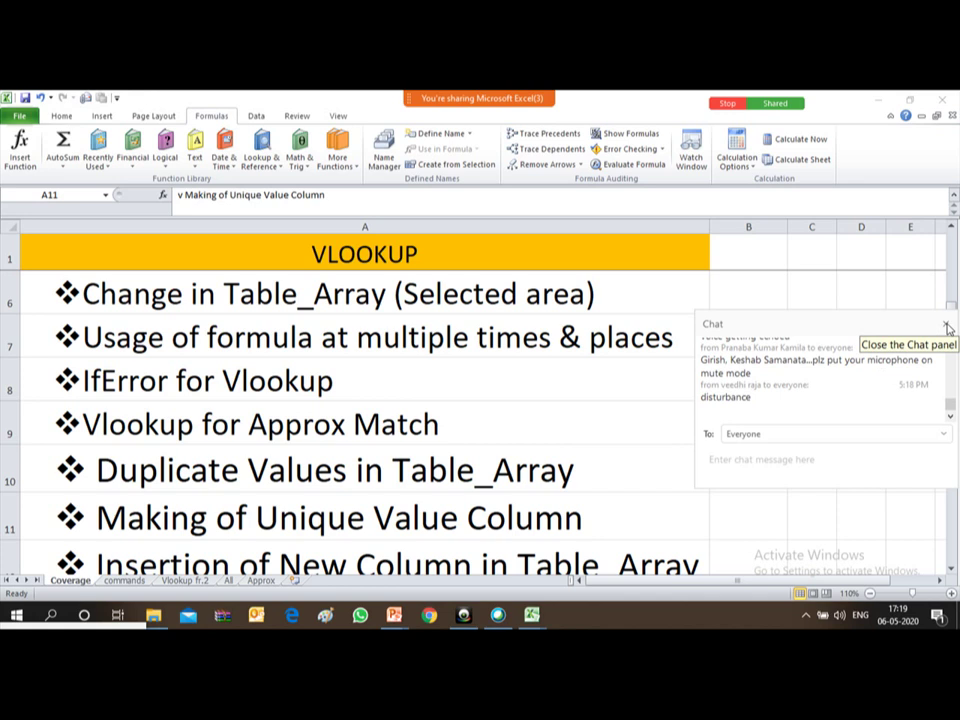
- Reopen the participants list to mute two more attendees whose microphones are still on, keeping the workbook open, and close the list
mouse_move(636, 100)
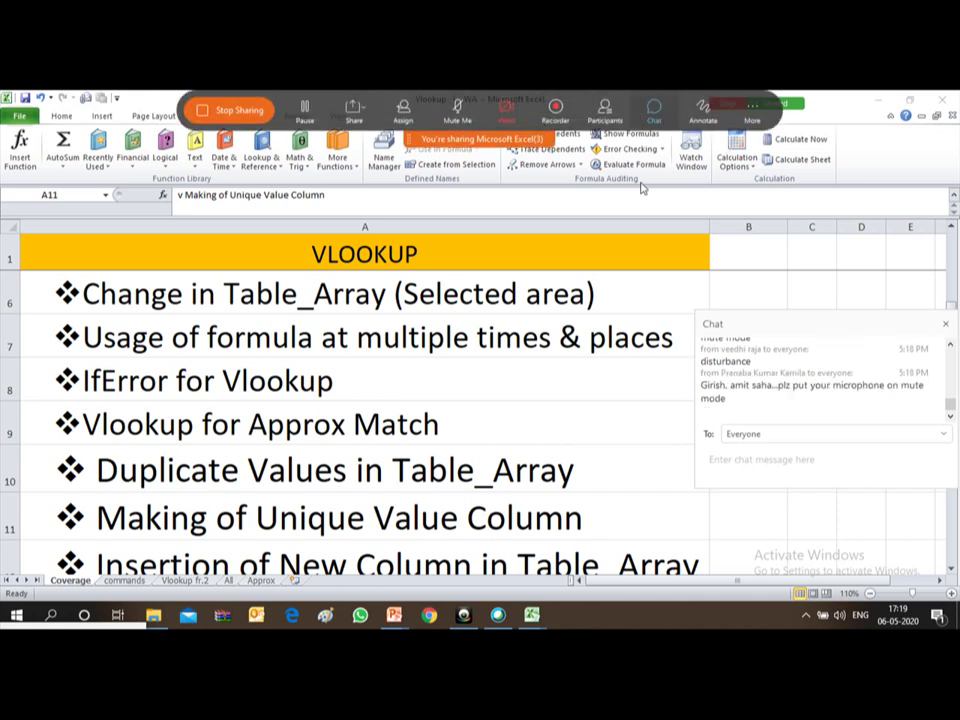
left_click(604, 110)
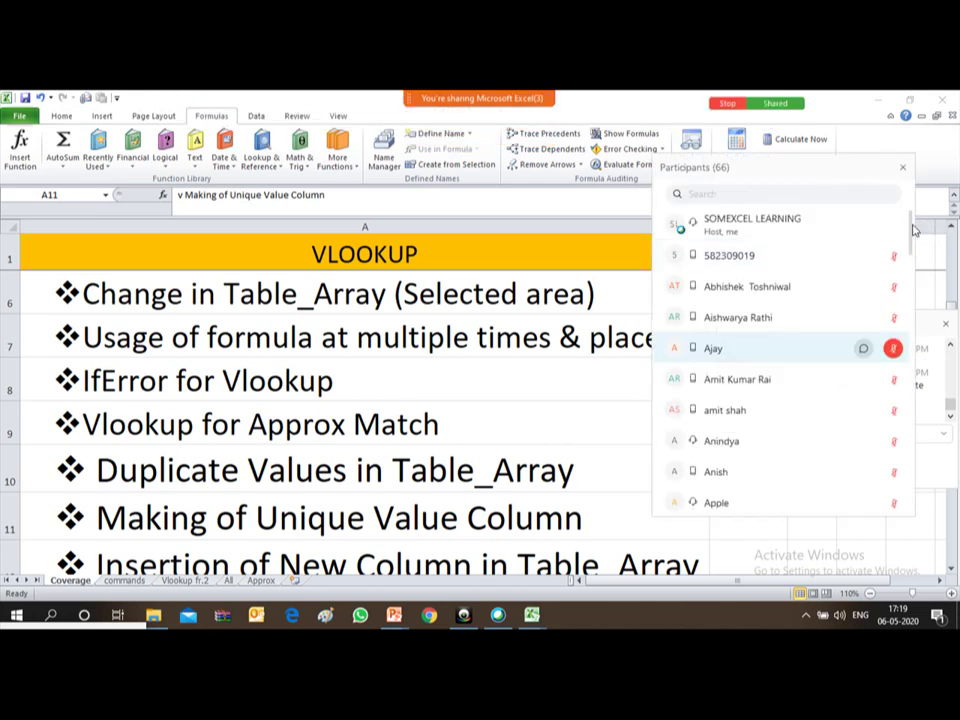
scroll(916, 297, "down", 3)
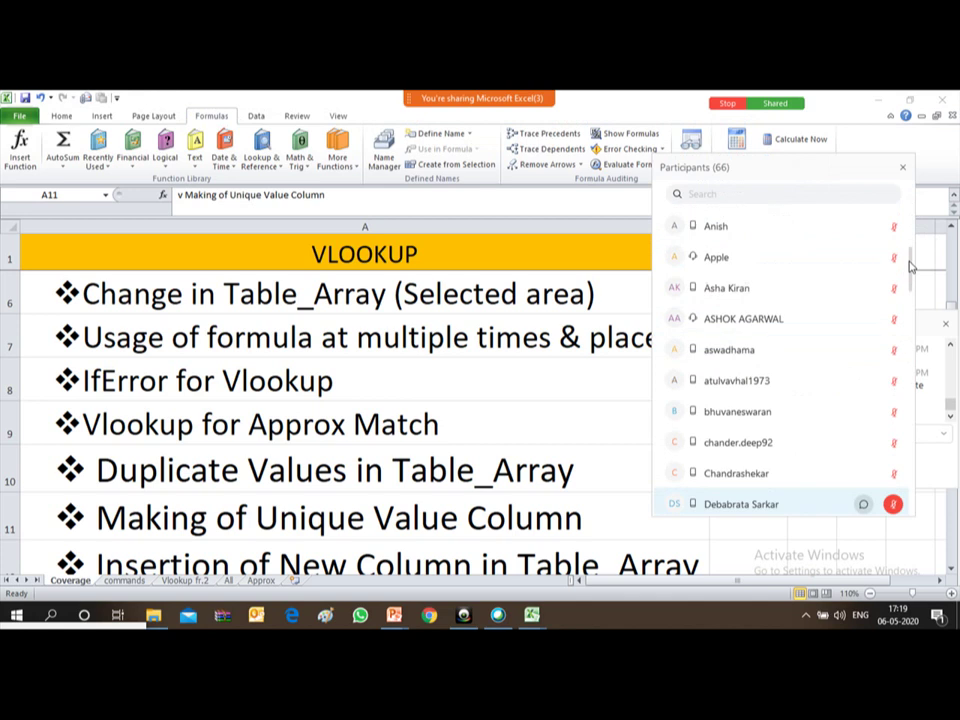
scroll(918, 307, "down", 3)
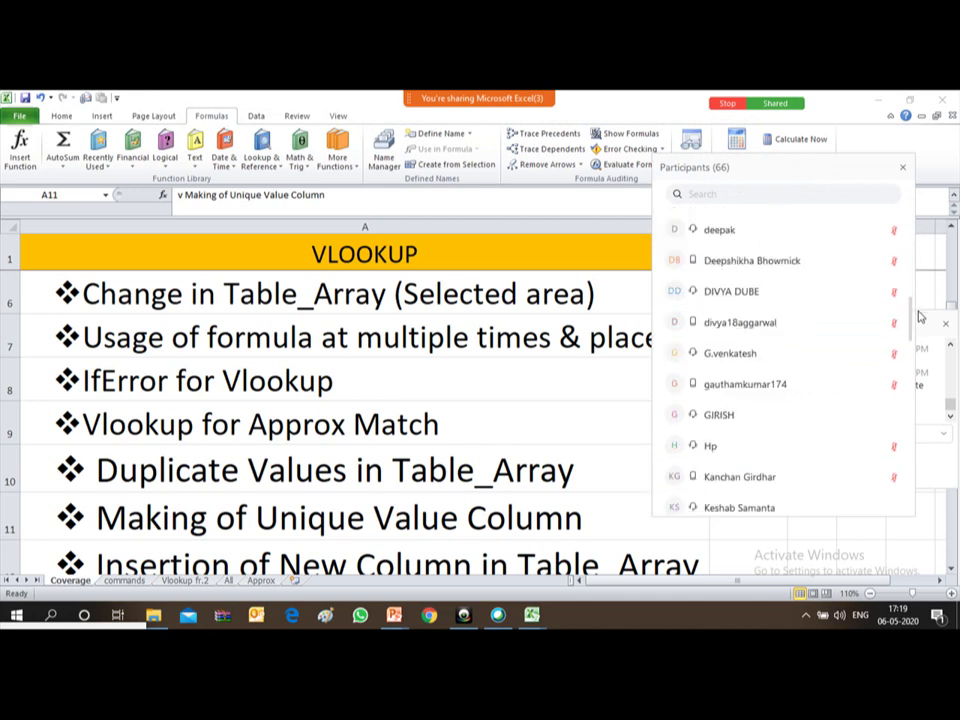
left_click(902, 414)
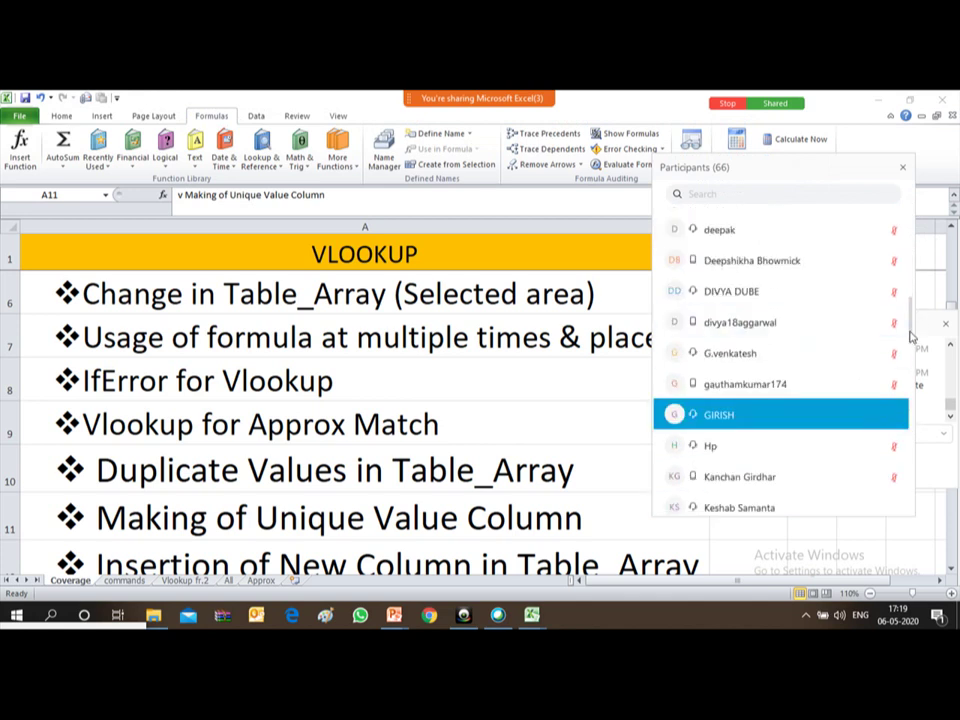
scroll(912, 380, "down", 4)
left_click_drag(912, 400, 910, 357)
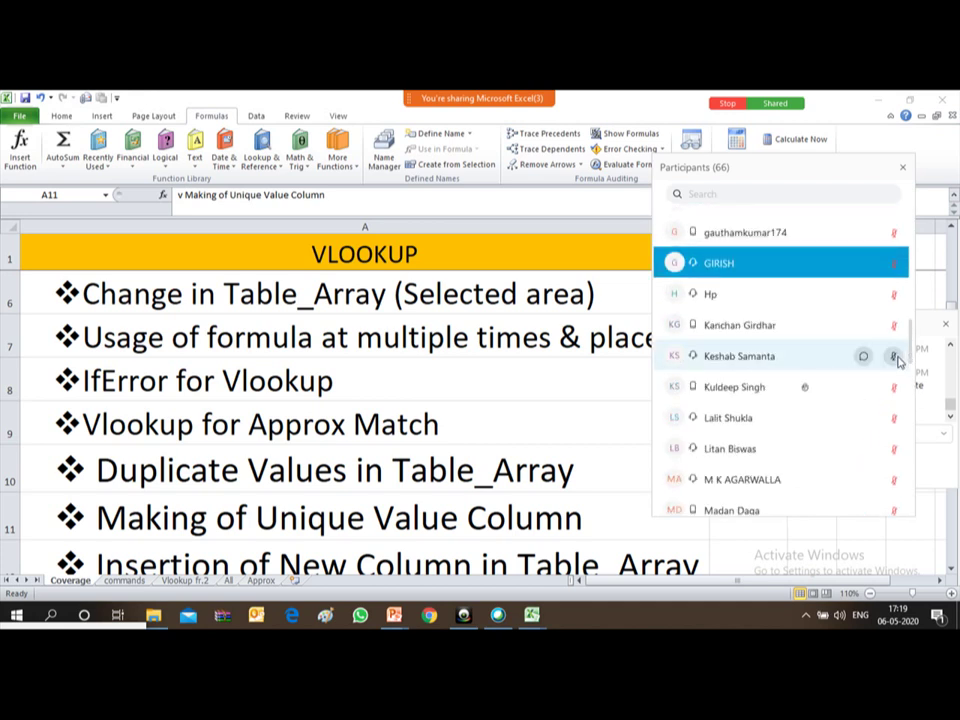
left_click(909, 357)
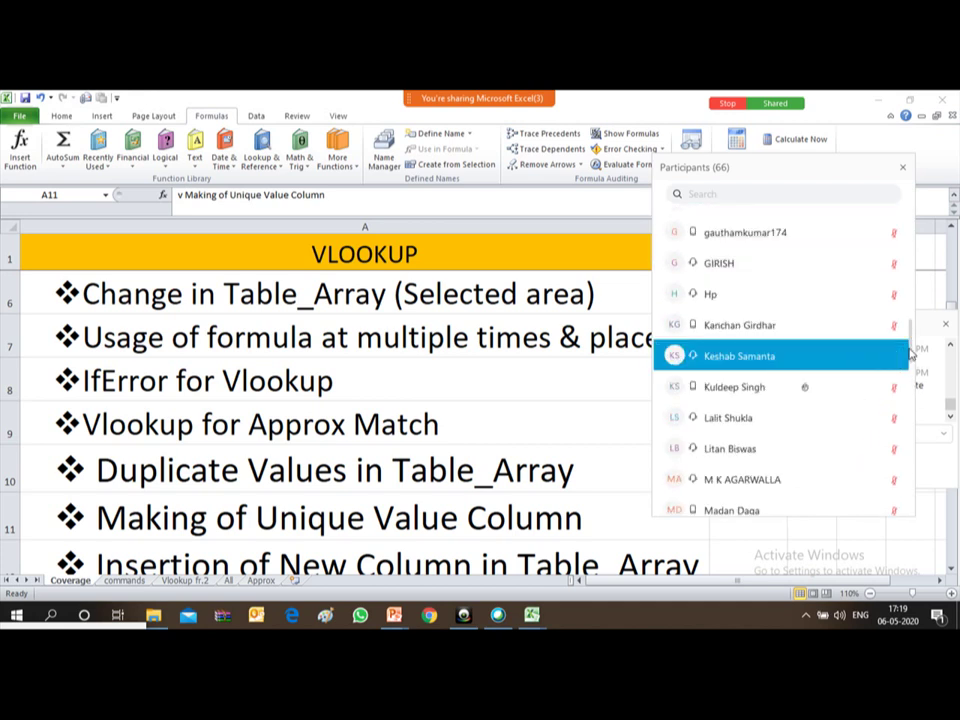
left_click_drag(909, 357, 922, 506)
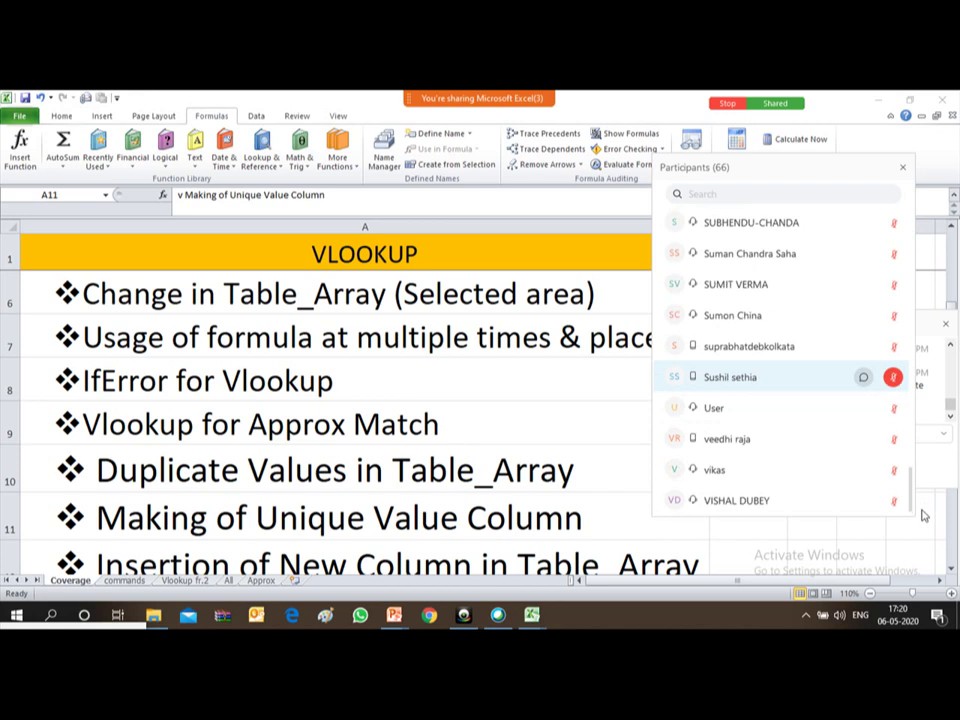
left_click(942, 100)
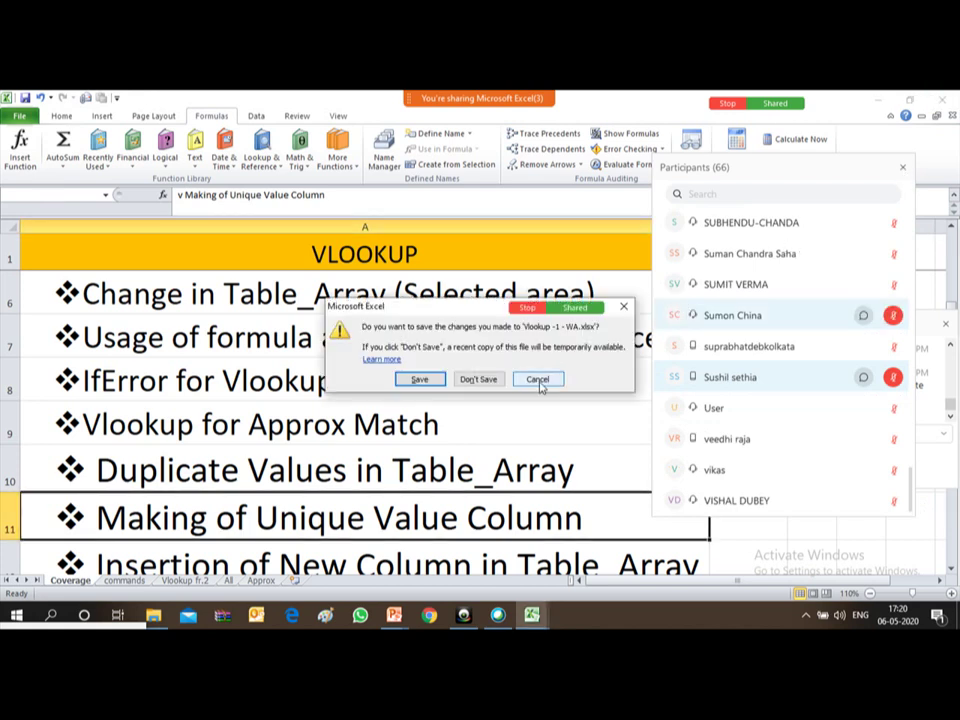
left_click(538, 380)
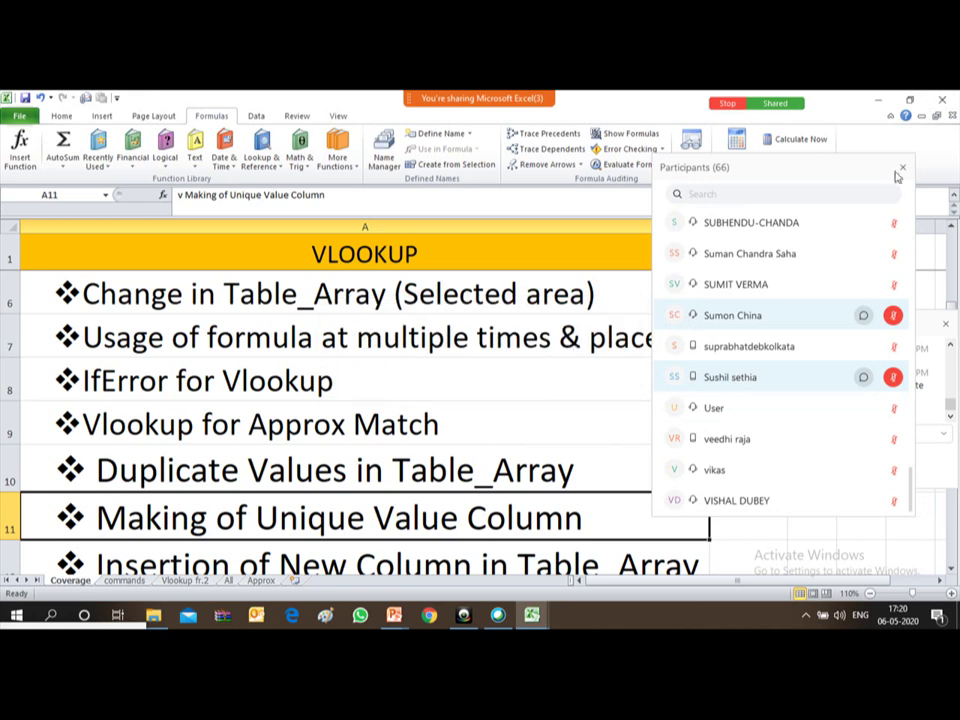
left_click(902, 167)
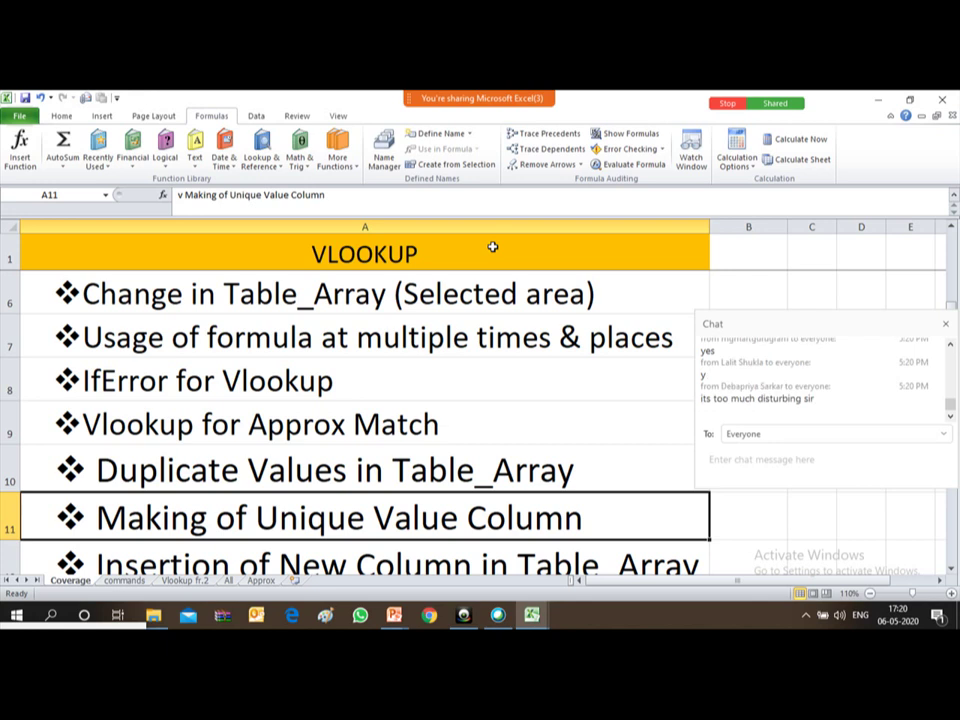
- Step through the coverage topics from "Insertion of New Column in Table_Array" to "Vlookup from unsaved file"
key("Down")
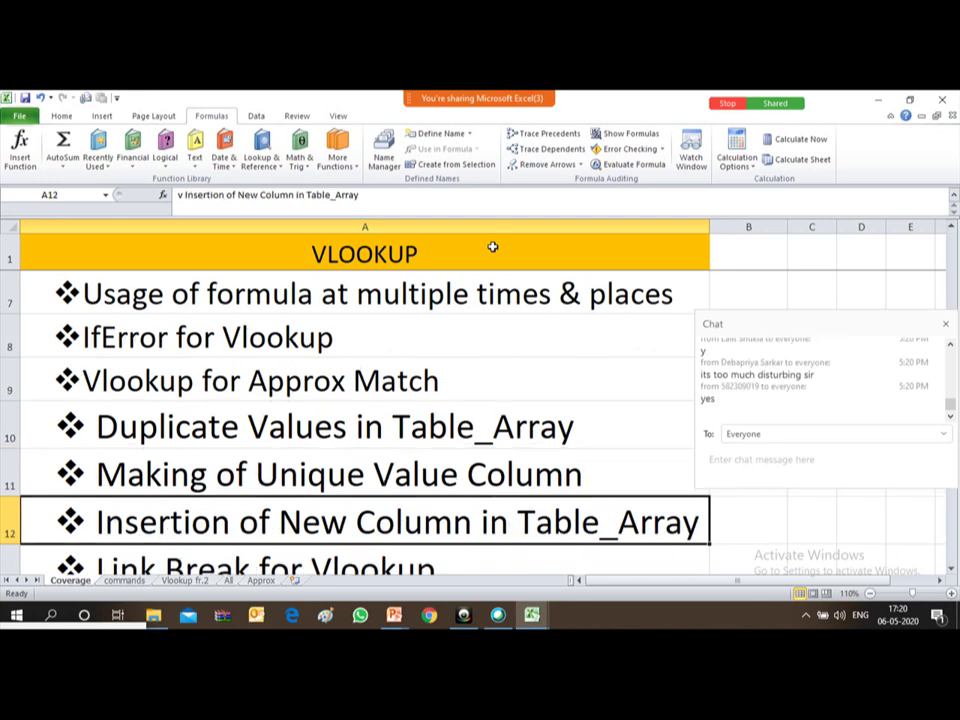
key("Down")
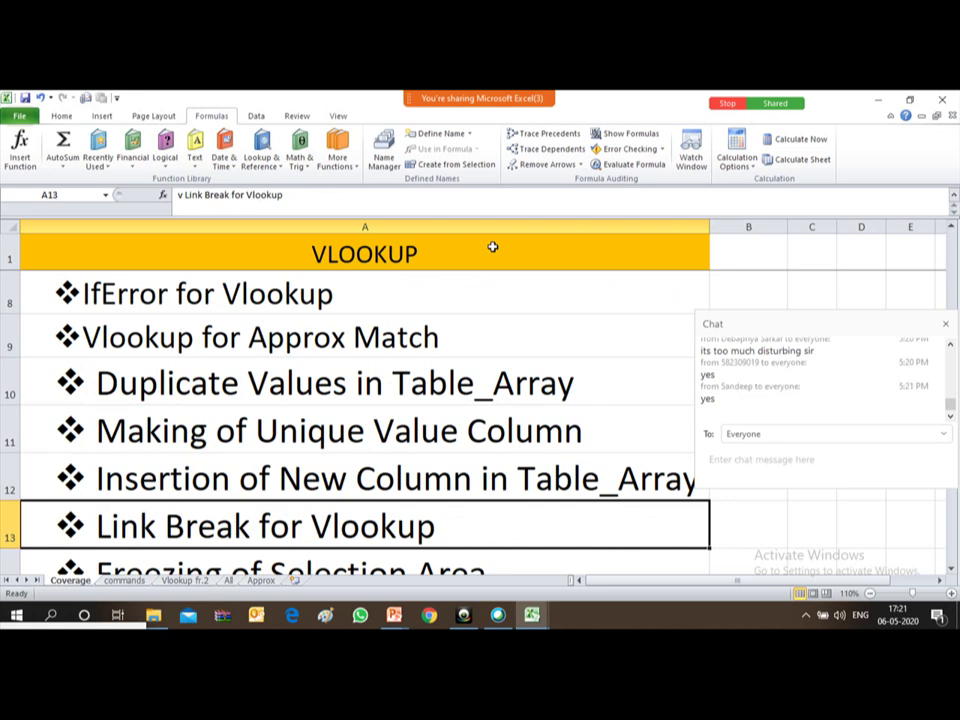
key("Down")
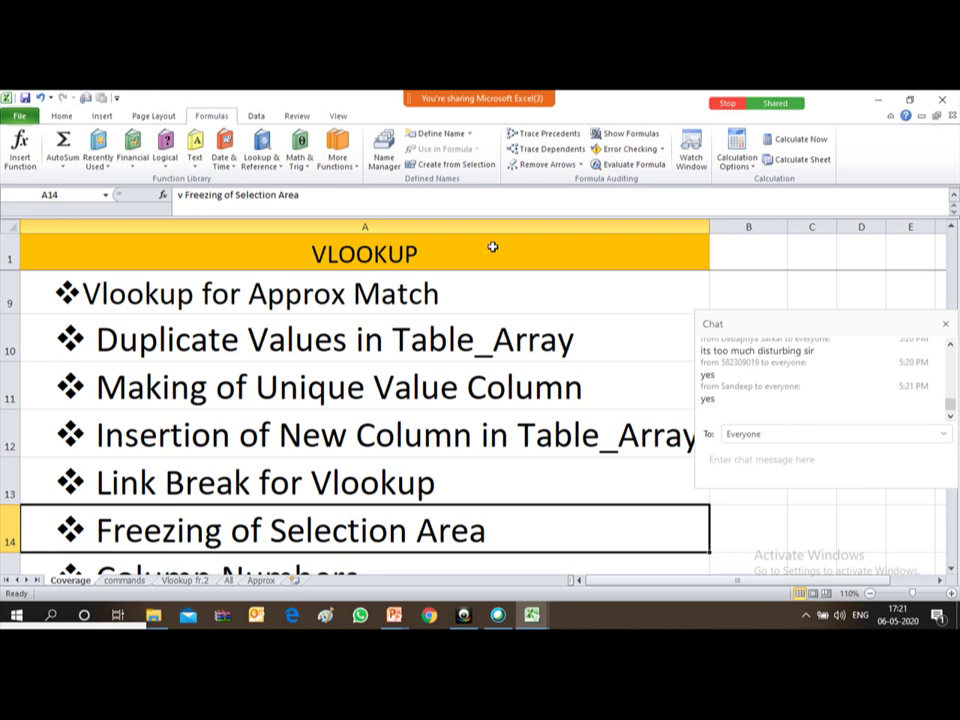
key("Down")
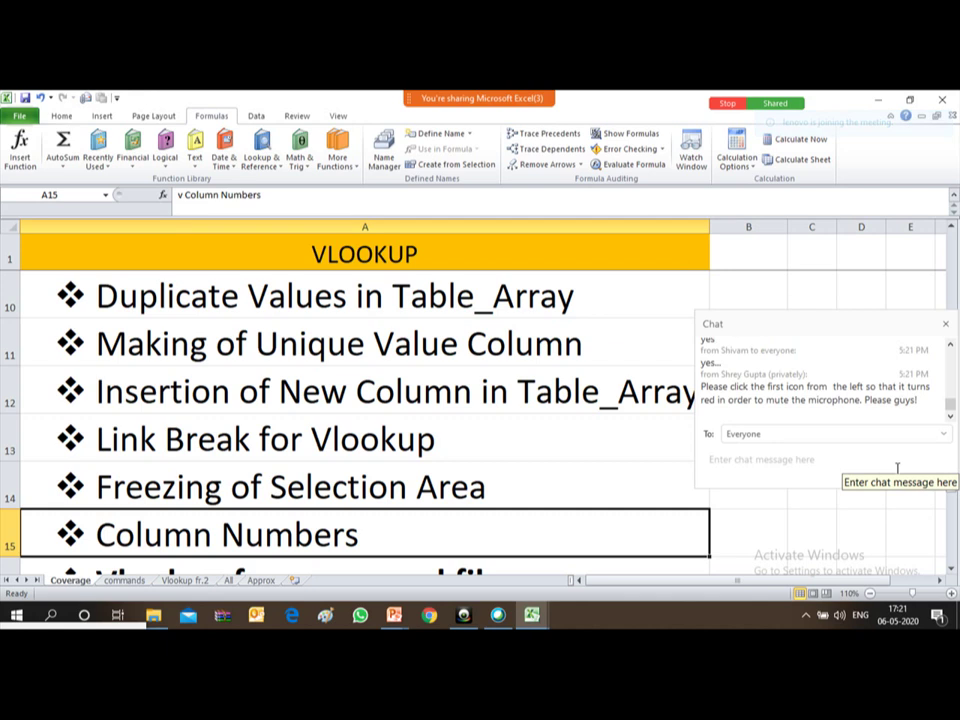
key("Down")
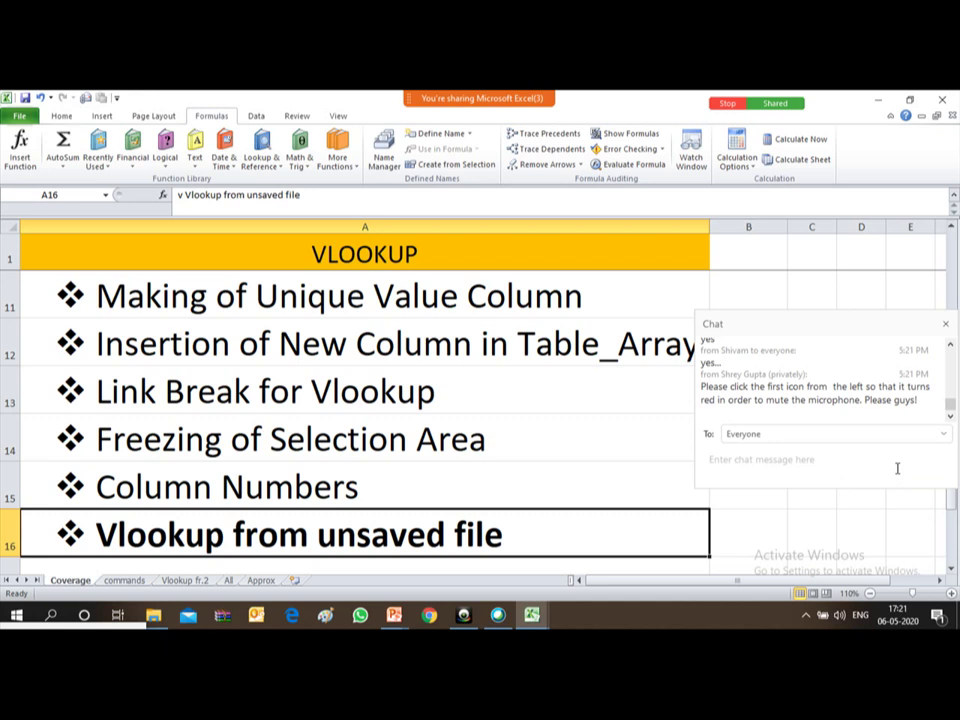
- Step back up through the coverage topics from "Vlookup from unsaved file" to "Vlookup commands"
key("Up")
key("Up")
key("Up")
key("Up")
key("Up")
key("Up")
key("Up")
key("Up")
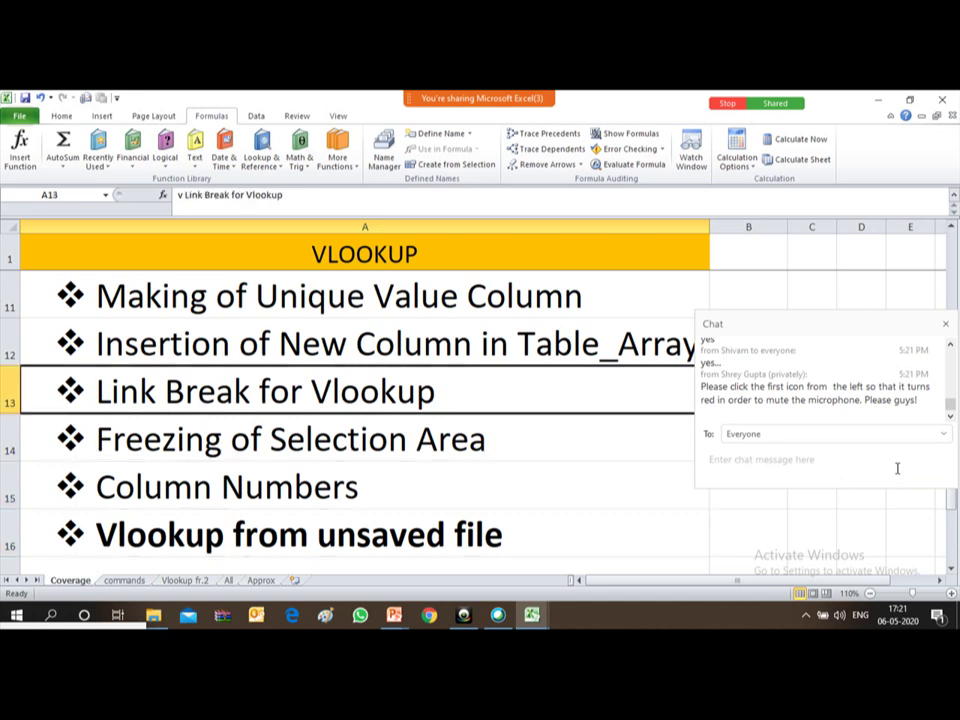
key("Up")
key("Up")
key("Up")
key("Up")
key("Up")
key("Up")
key("Up")
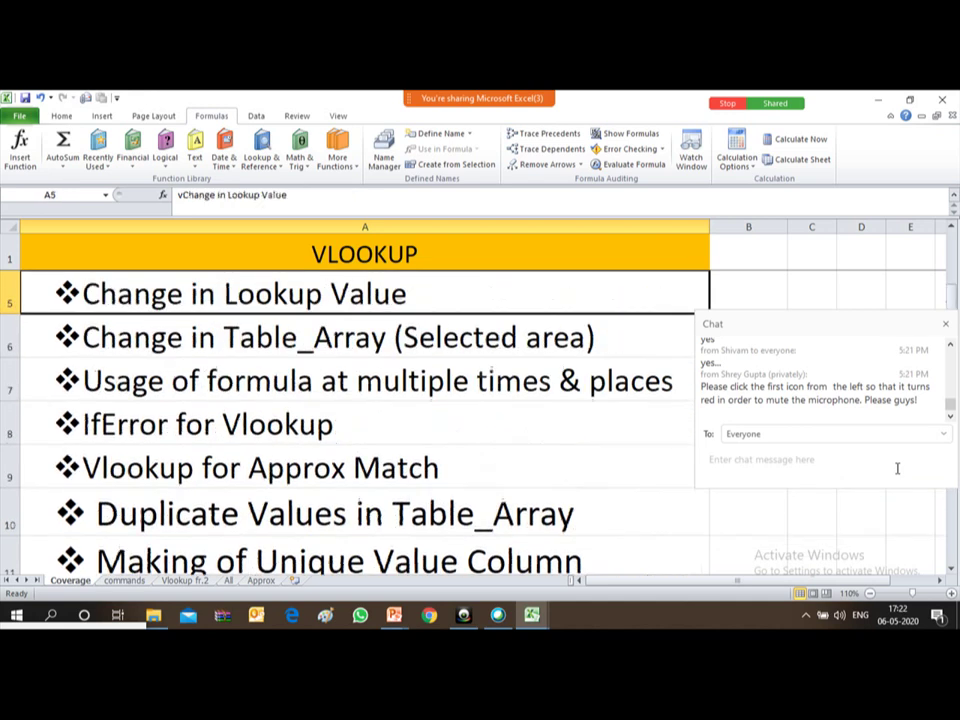
key("Down")
key("Down")
key("Up")
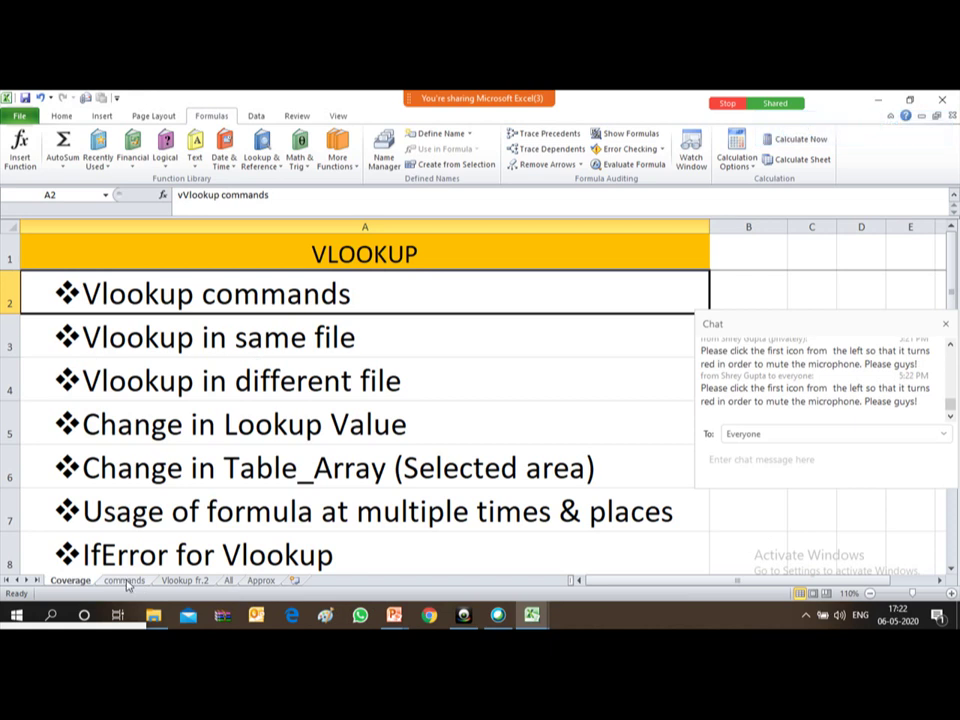
- Open the commands sheet and go to the source table's Name header in A1
left_click(125, 581)
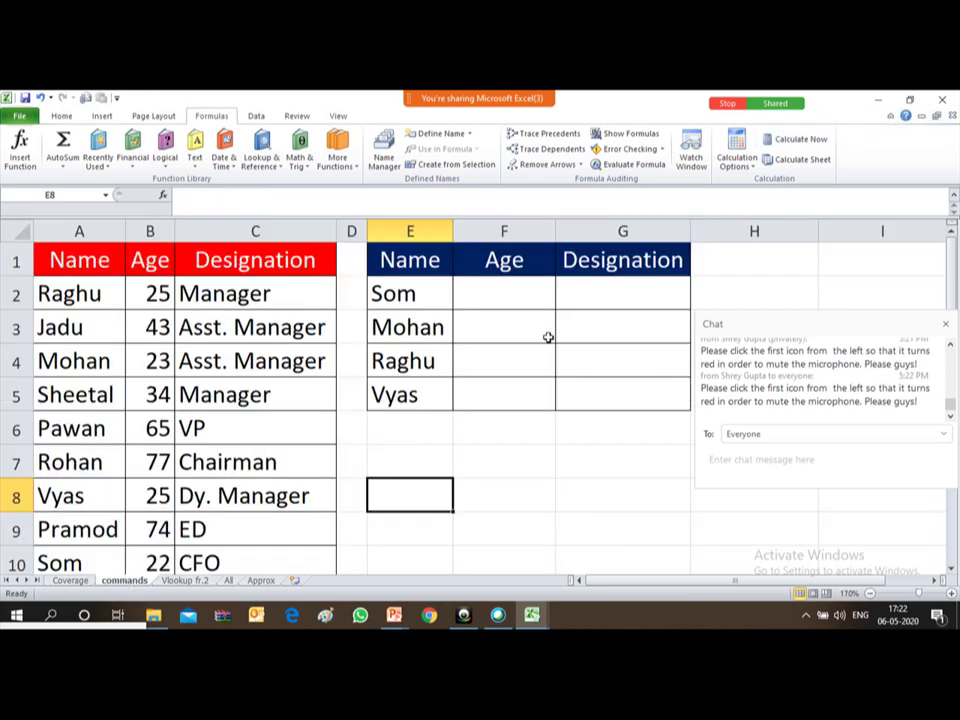
left_click(489, 338)
key("Left")
key("Left")
key("Left")
key("Left")
key("Left")
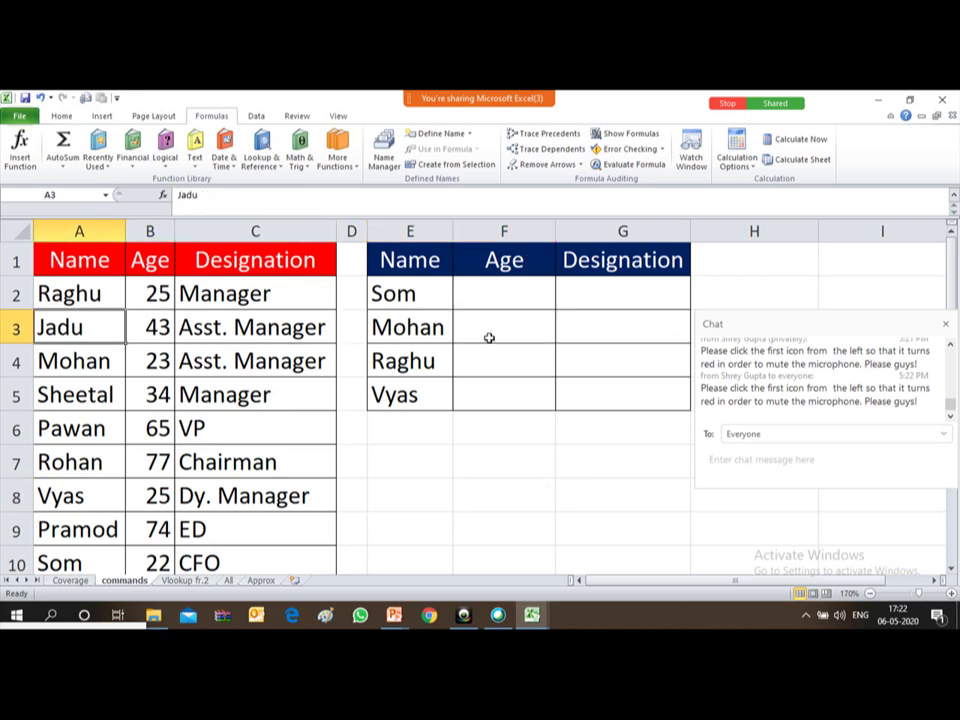
key("Up")
key("Up")
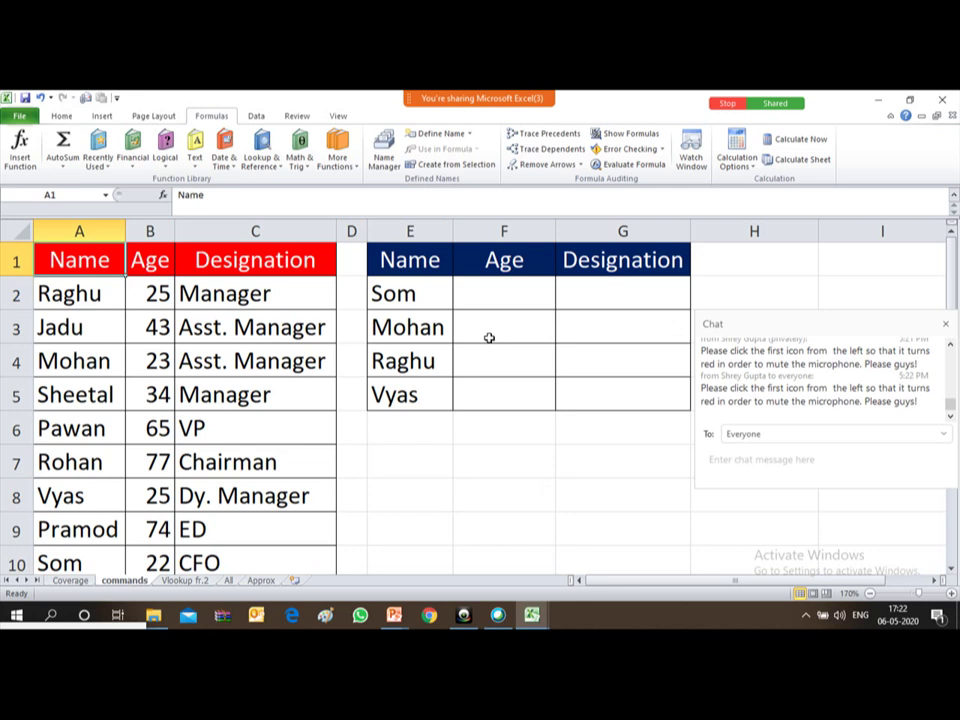
- Highlight the source table's Name, Age and Designation columns from row 1 through row 11, and return to A1
key("shift+Down")
key("shift+Right")
key("shift+Right")
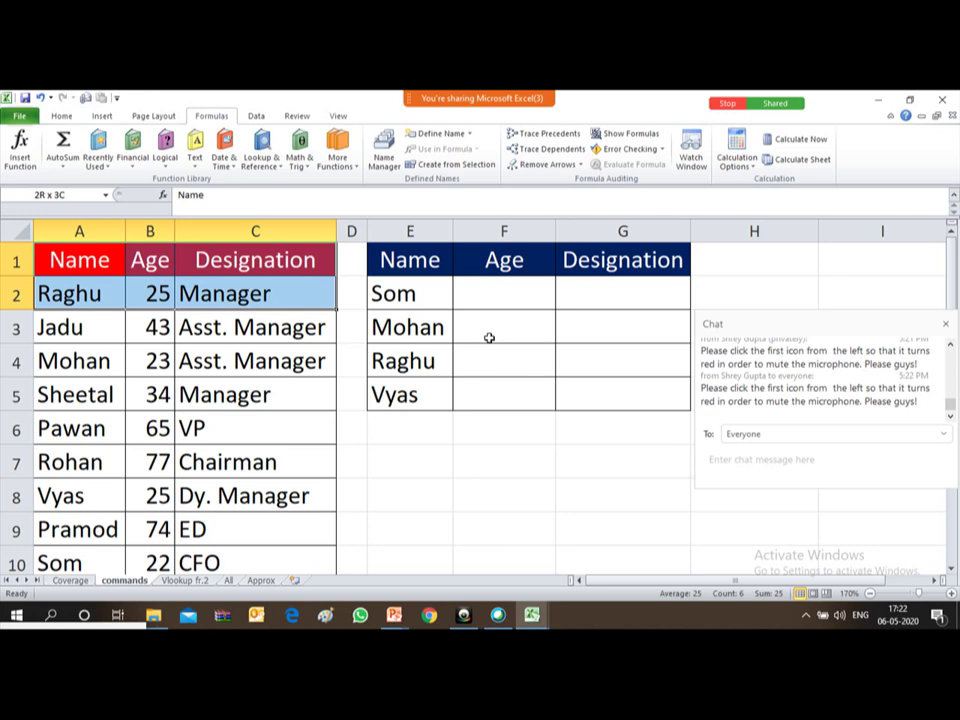
key("shift+Down")
key("shift+Down")
key("shift+Down")
key("shift+Down")
key("shift+Down")
key("shift+Down")
key("shift+Down")
key("shift+Down")
key("shift+Down")
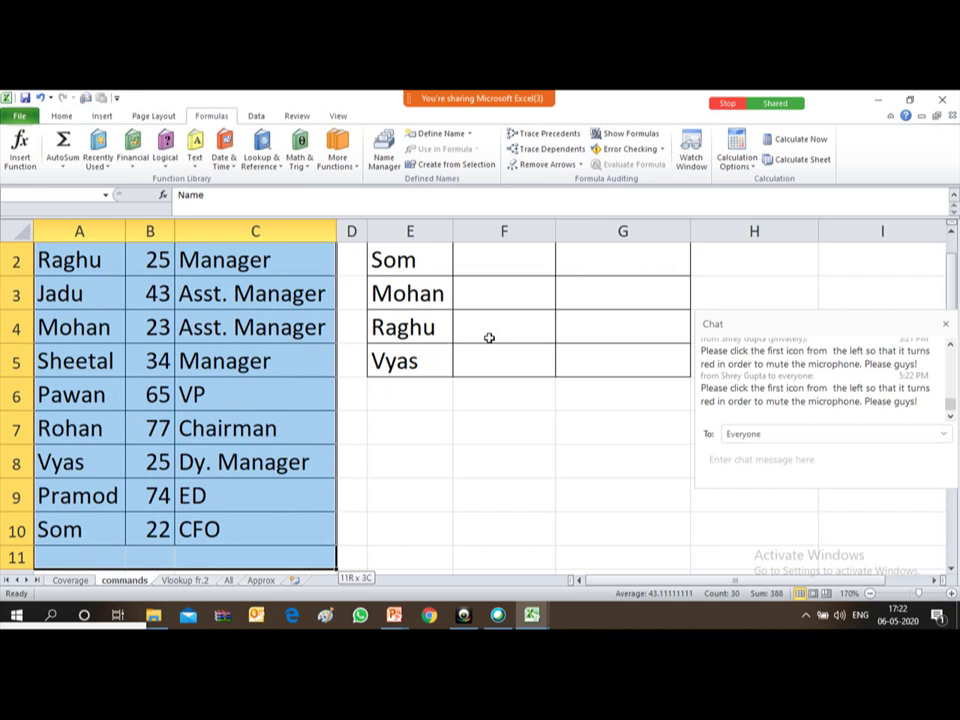
key("ctrl+Home")
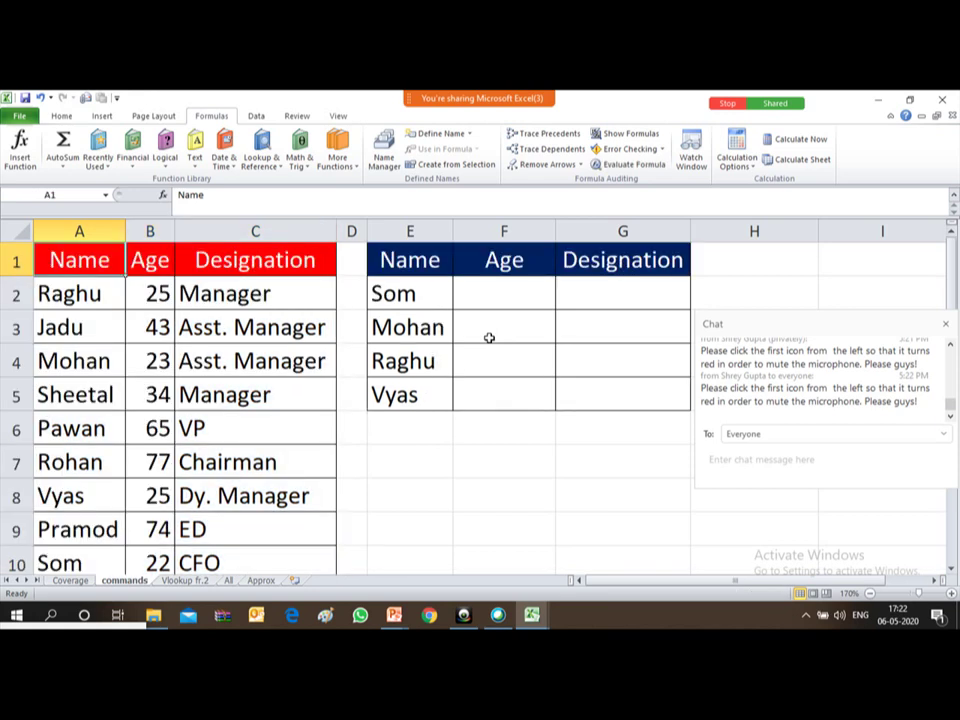
- Compare the source table's headers with the second table's Name and Age headers, and return to the first record in row 2
key("Right")
key("Right")
key("Right")
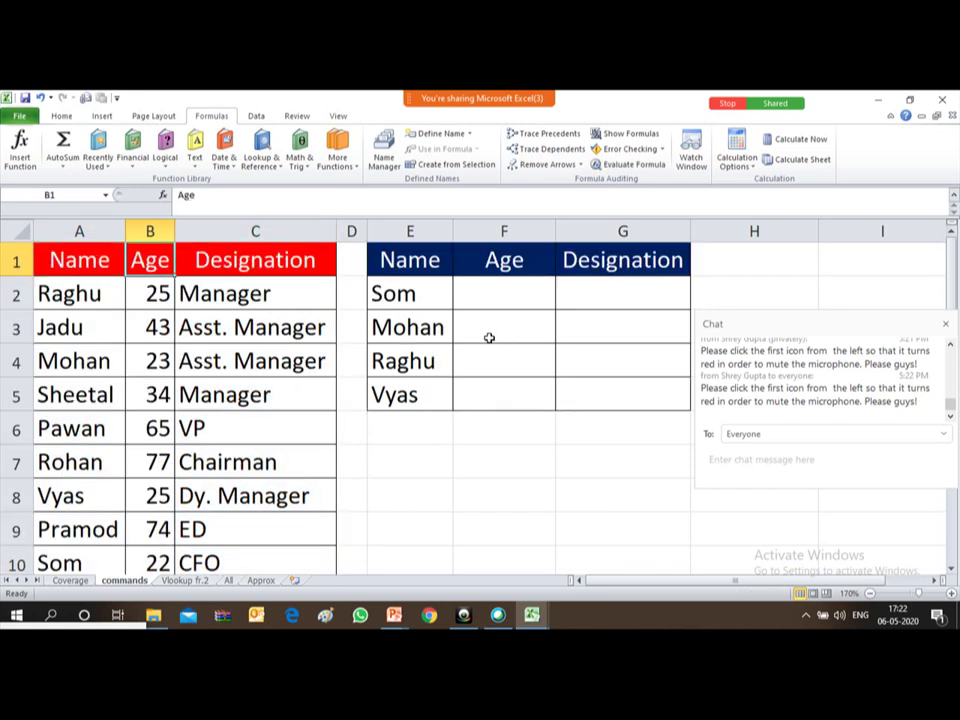
key("Right")
key("Right")
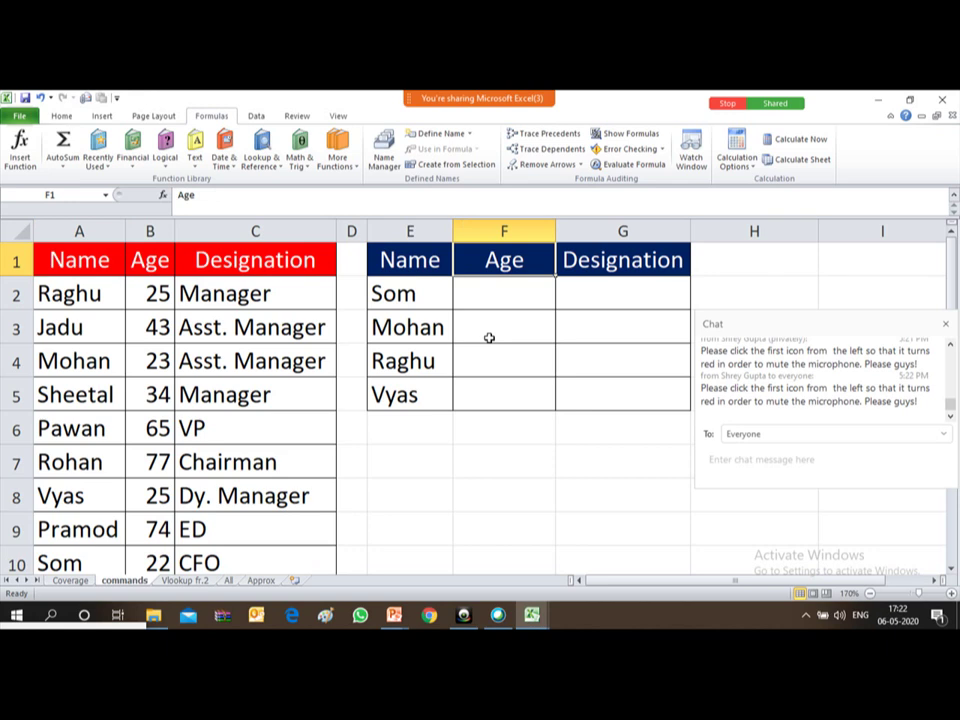
key("Down")
key("Left")
key("Left")
key("Left")
key("Left")
key("Left")
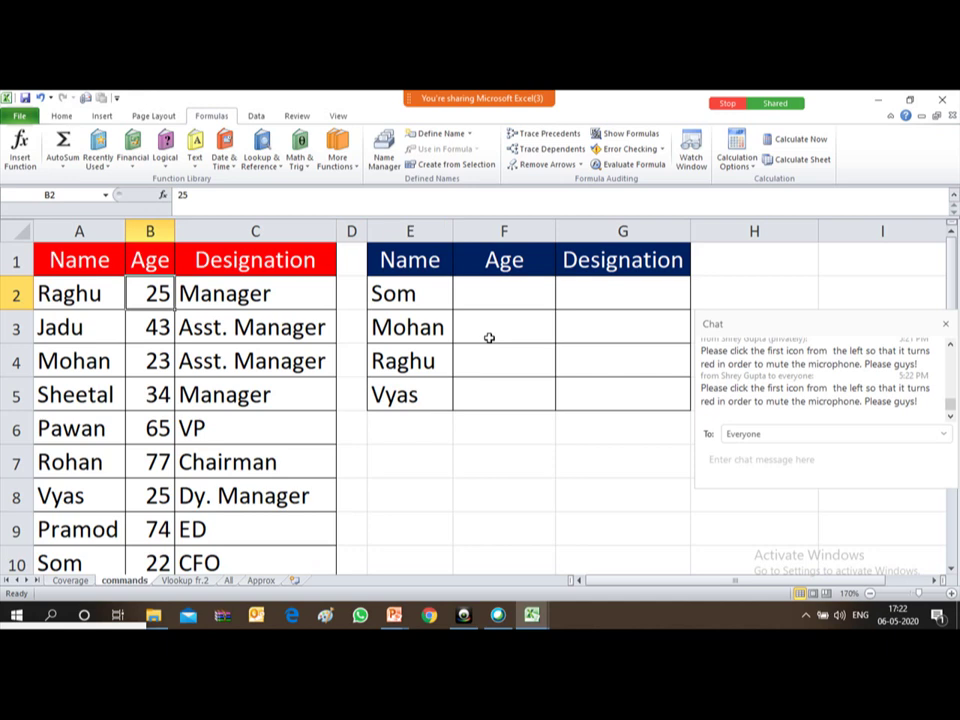
- Walk down the source table's Name column to its end and back up twice, finishing at A2
key("Down")
key("Down")
key("Down")
key("Down")
key("Down")
key("Down")
key("Down")
key("Down")
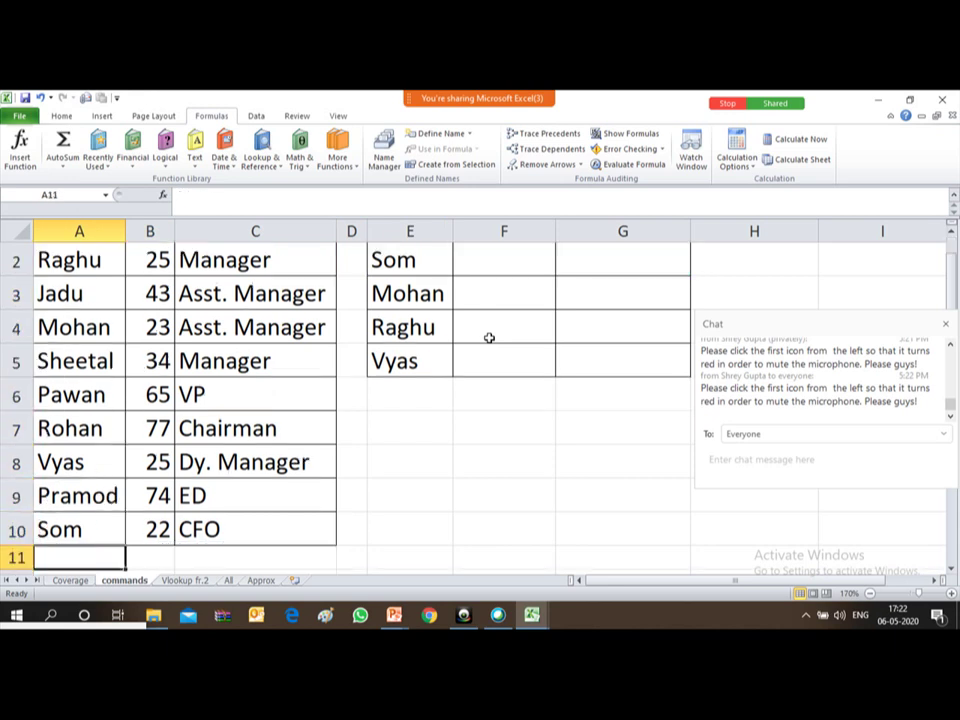
key("Down")
key("Up")
key("Up")
key("Up")
key("Up")
key("Up")
key("Up")
key("Up")
key("Up")
key("Up")
key("Up")
key("Down")
key("Right")
key("Left")
key("Down")
key("Down")
key("Down")
key("Down")
key("Down")
key("Down")
key("Down")
key("Down")
key("Up")
key("Up")
key("Up")
key("Up")
key("Up")
key("Up")
key("Up")
key("Up")
key("Up")
key("Down")
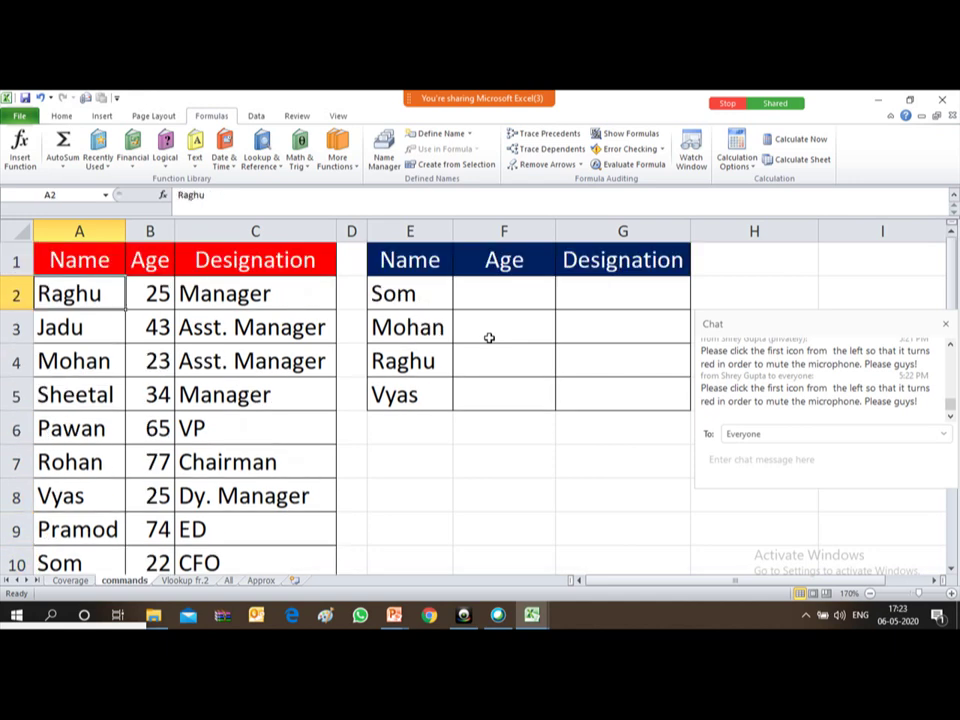
- Examine the first ages in column B against the matching names in column A
key("Right")
key("Down")
key("Down")
key("Down")
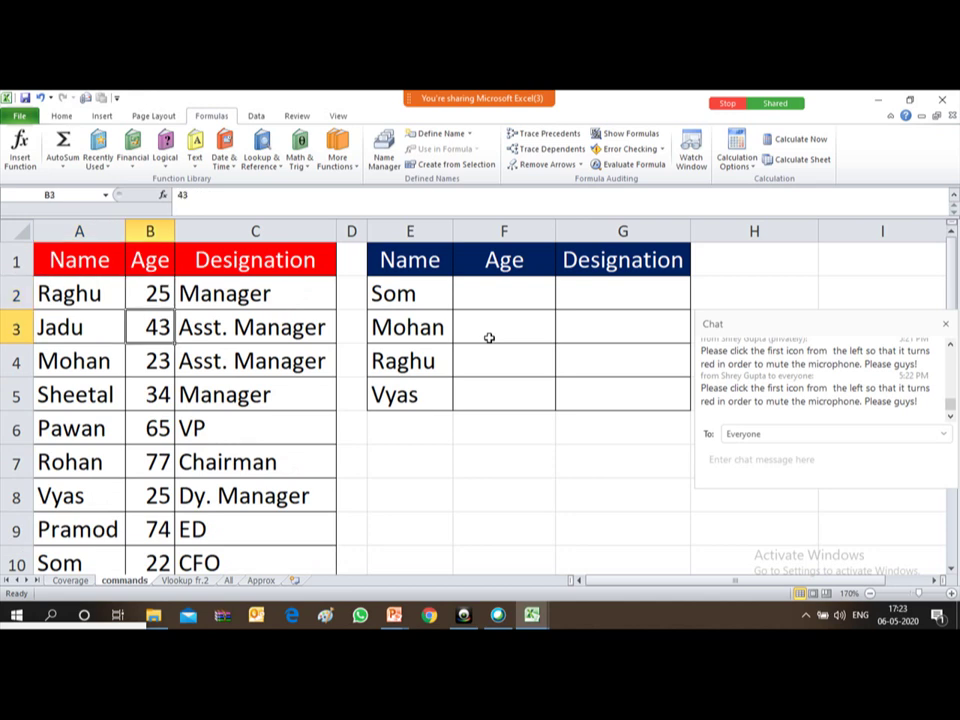
key("Up")
key("Up")
key("Up")
key("Up")
key("Down")
key("Left")
key("Right")
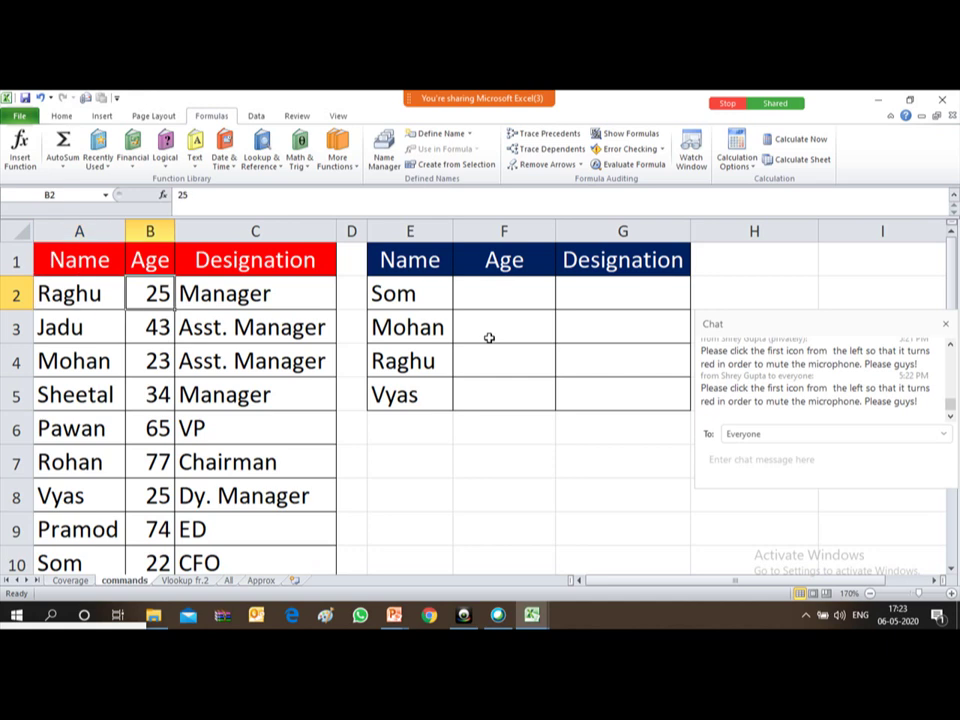
- Trace the age and designation belonging to the names in rows 2 and 3, and move to cell F2
key("Right")
key("Left")
key("Left")
key("Down")
key("Right")
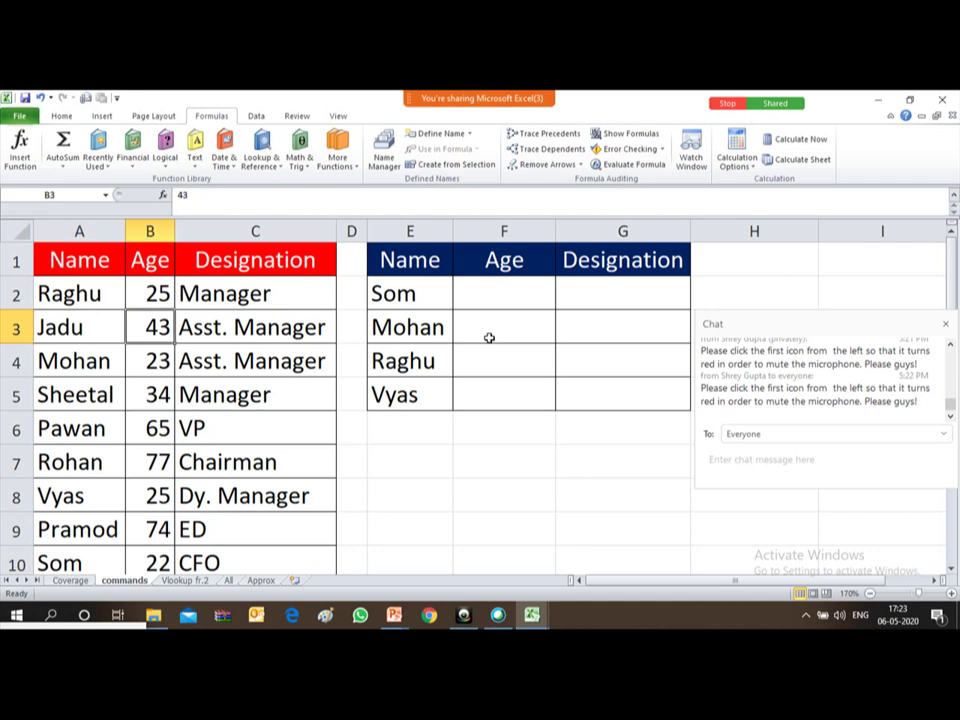
key("Right")
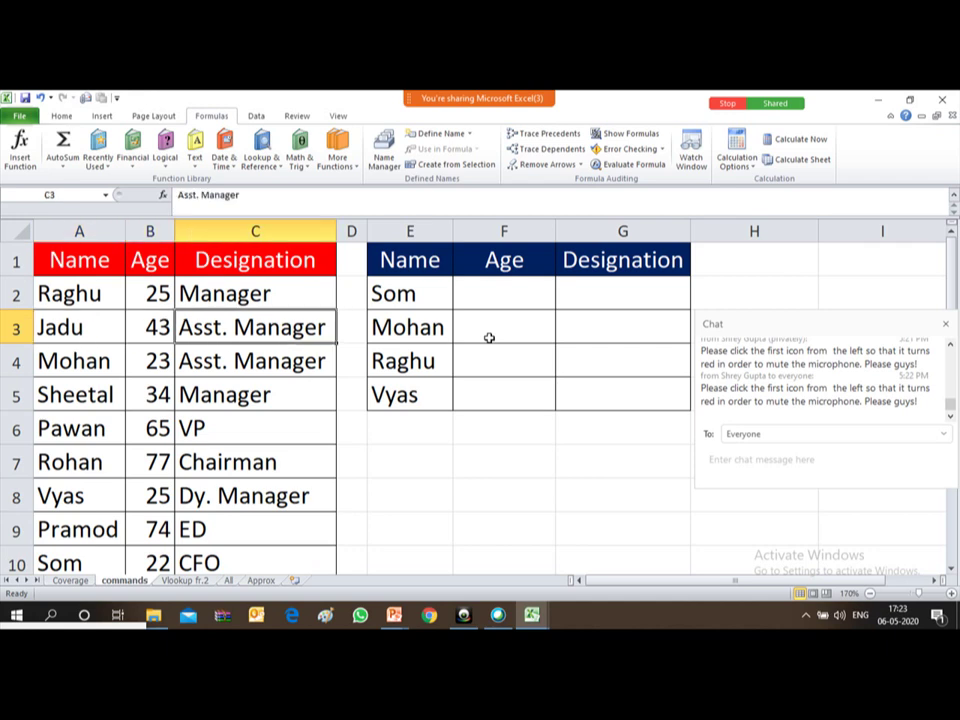
key("Right")
key("Right")
key("Right")
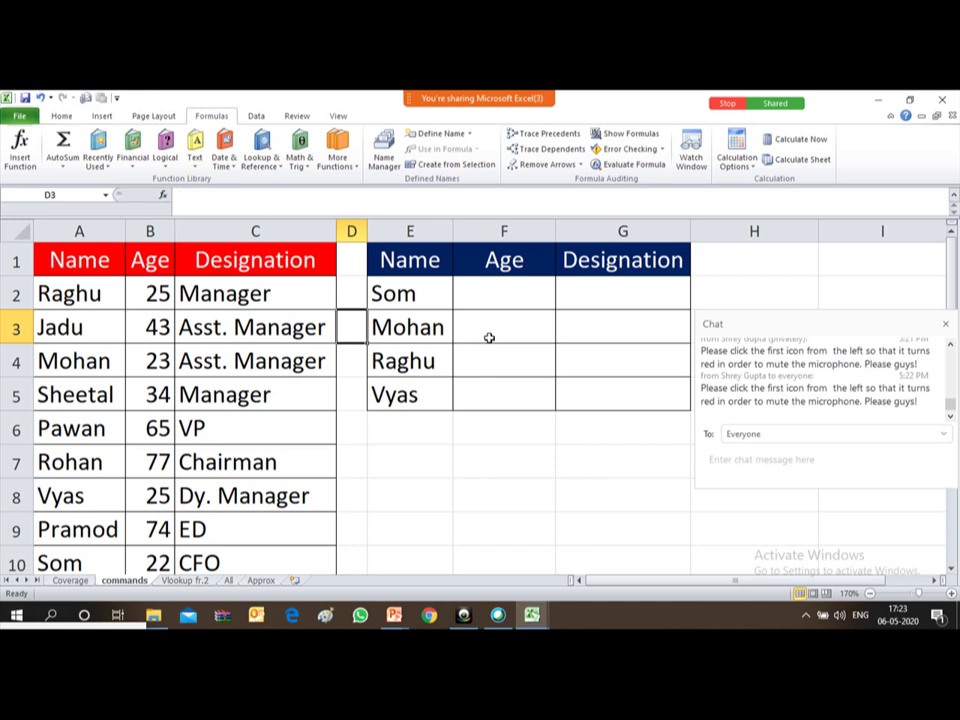
key("Up")
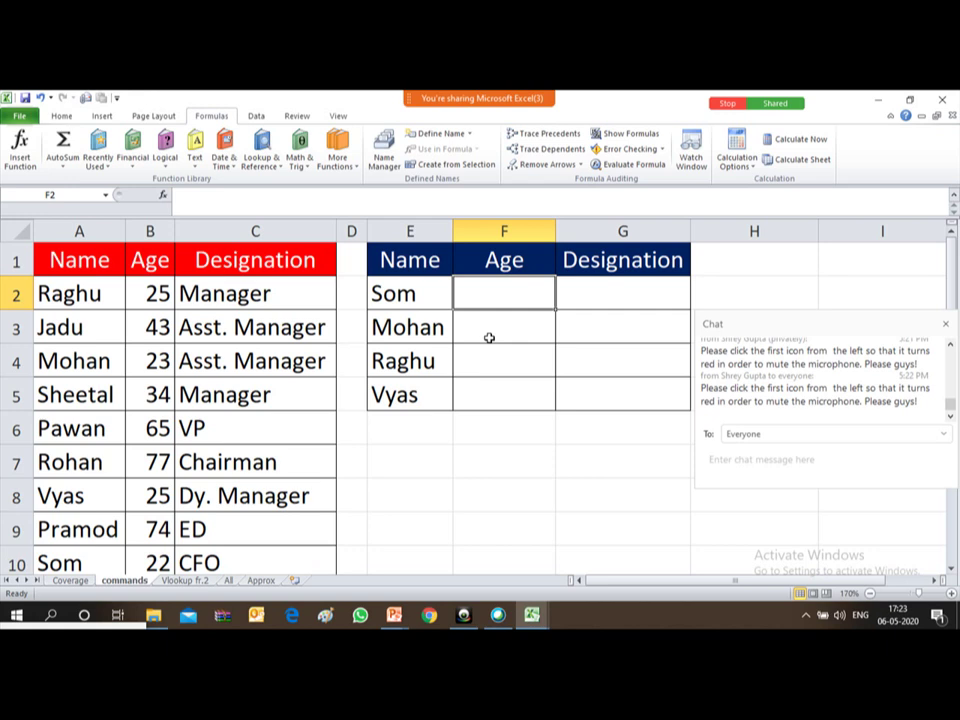
- Examine the name in E2 of the second table against its empty Age cell F2
key("Left")
key("Down")
key("Up")
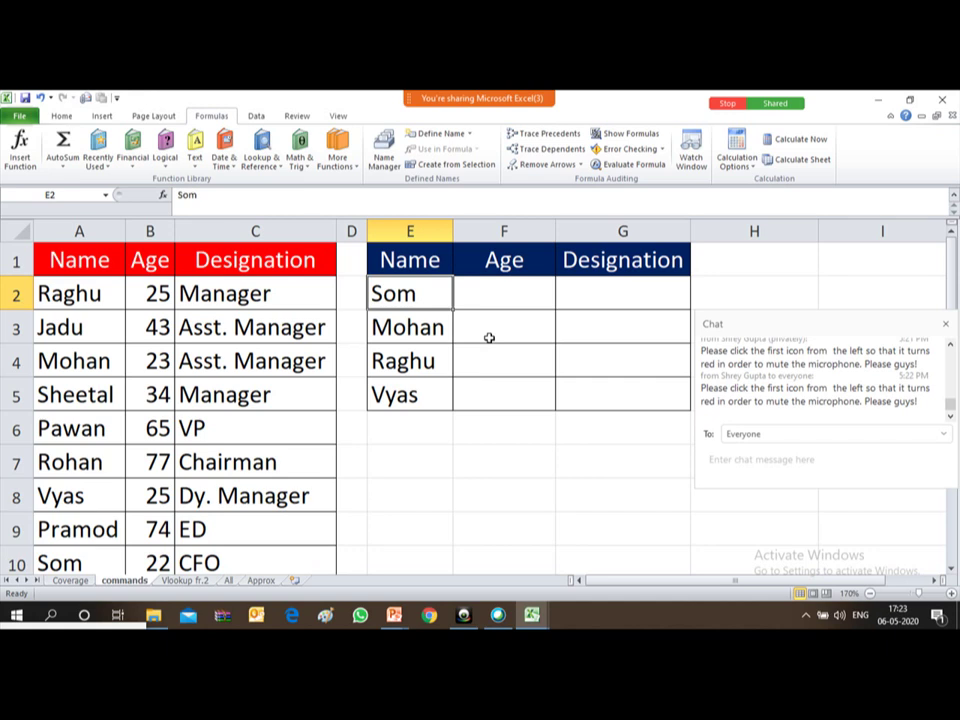
key("Right")
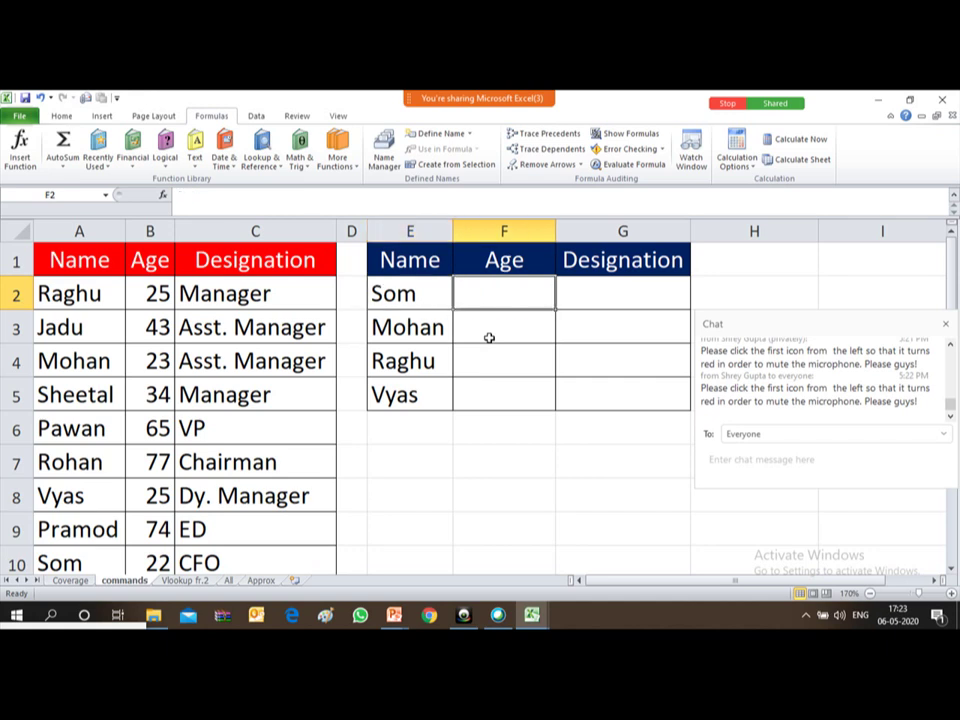
key("Left")
key("Right")
key("Left")
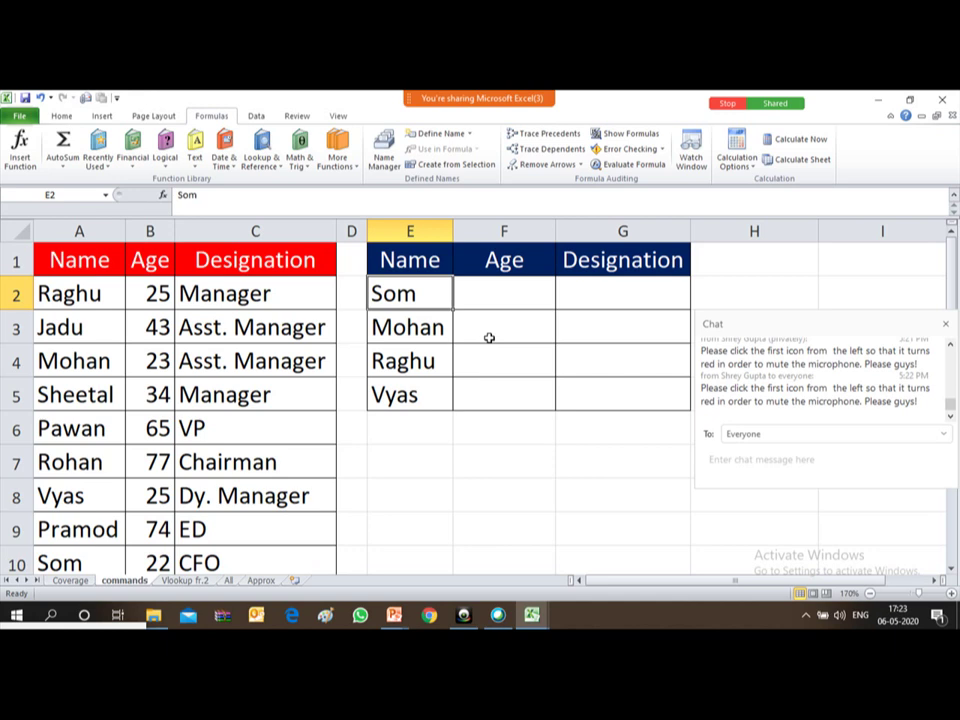
- Find all cells containing the name from E2, go to its match in A10, and close the search
key("ctrl+f")
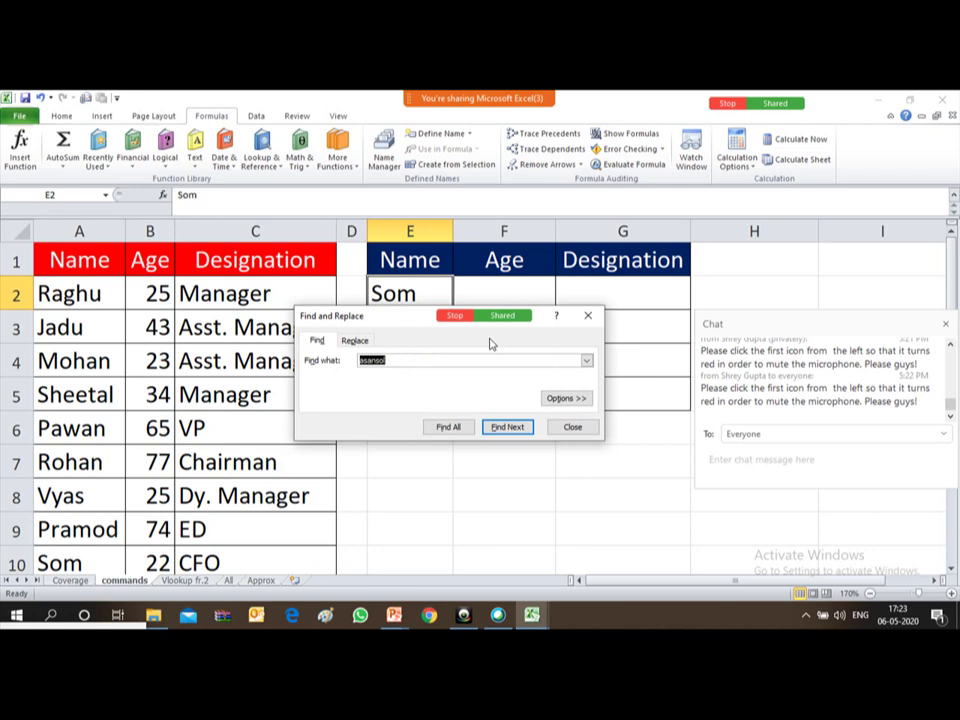
type("som")
left_click(454, 428)
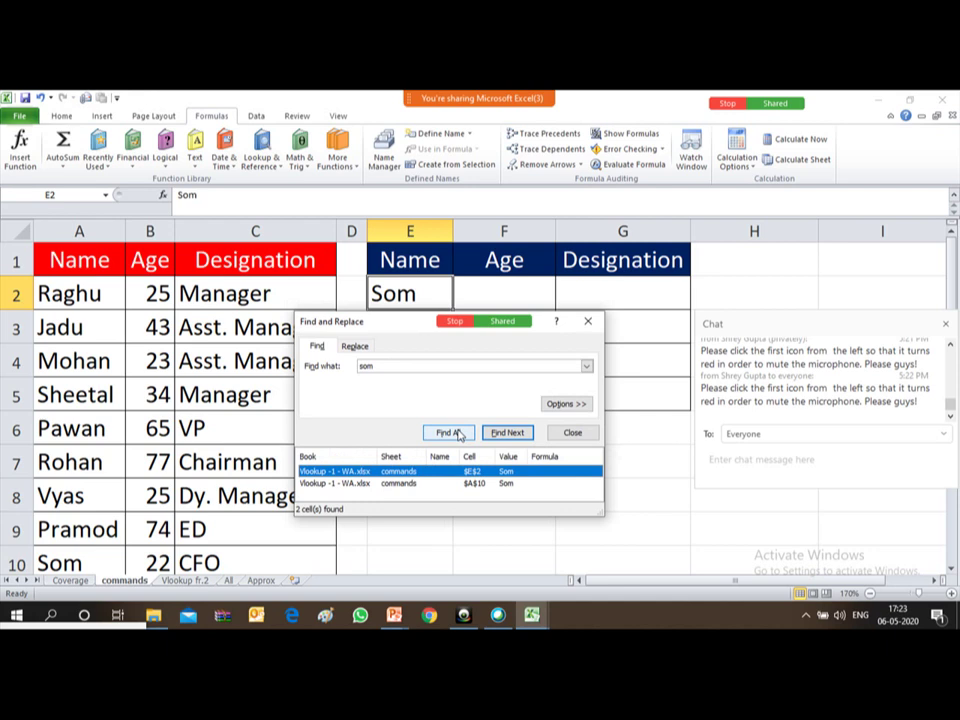
left_click(400, 483)
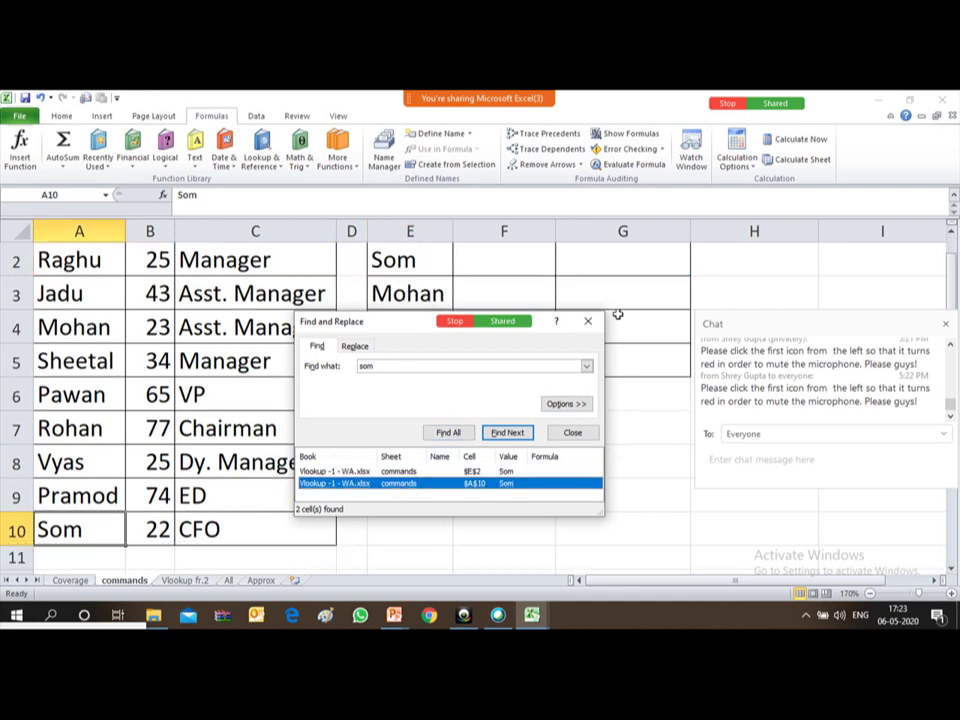
left_click(588, 321)
- Copy the age and designation from B10:C10 into F2:G2 as a manual lookup, and clear the pasted values
left_click(133, 535)
key("Right")
key("Left")
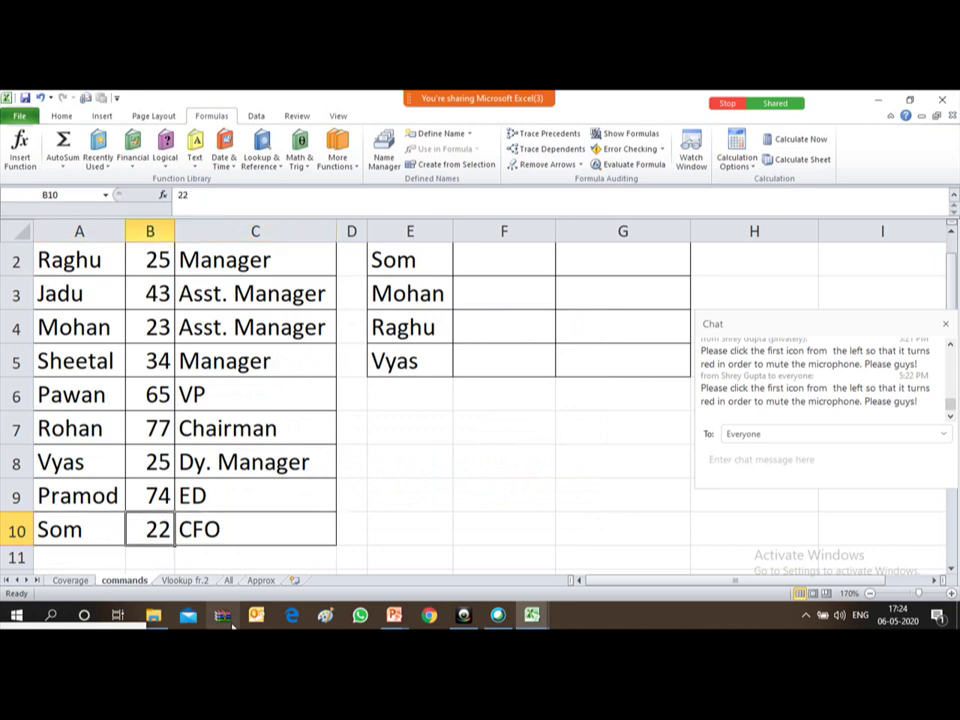
key("shift+Right")
key("ctrl+c")
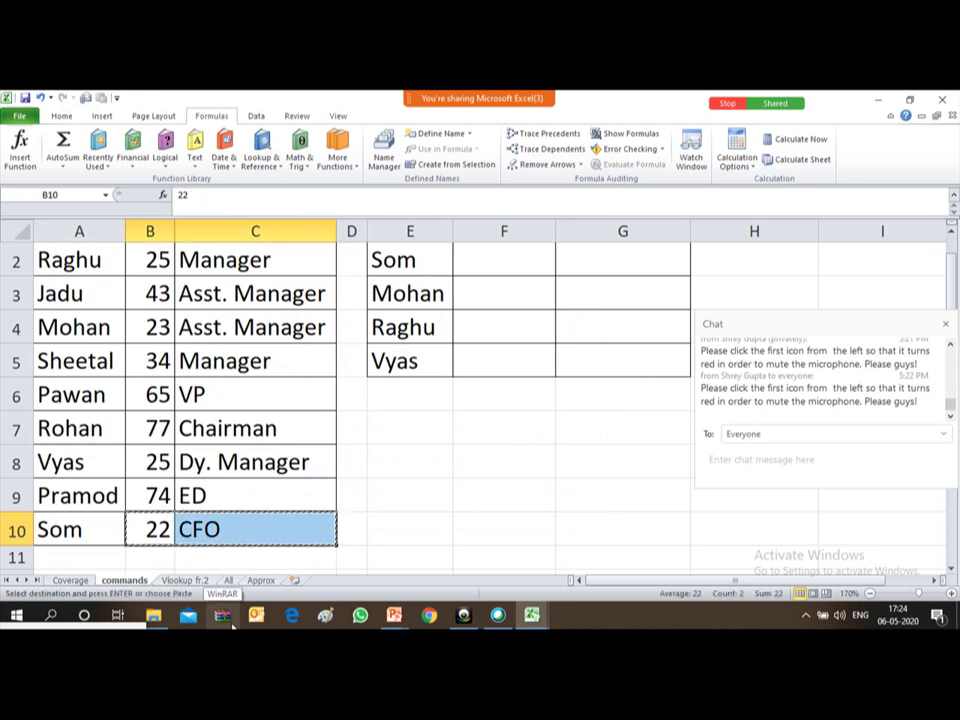
key("Up")
key("Up")
key("Up")
key("Up")
key("Up")
key("Up")
key("Up")
key("Up")
key("Up")
key("Down")
key("Right")
key("Right")
key("Right")
key("Right")
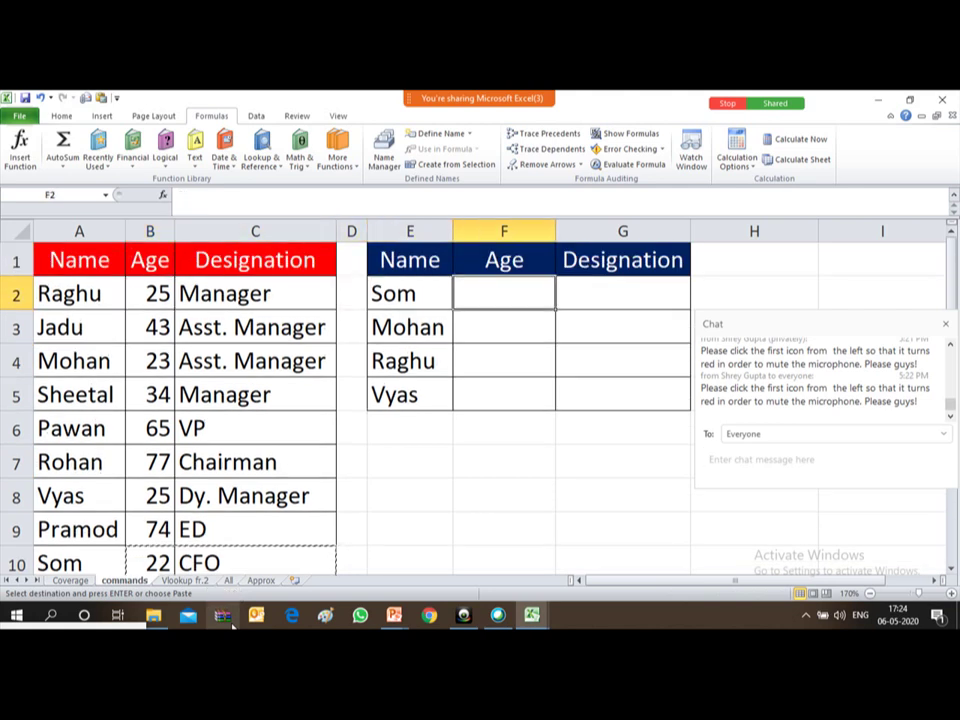
key("ctrl+v")
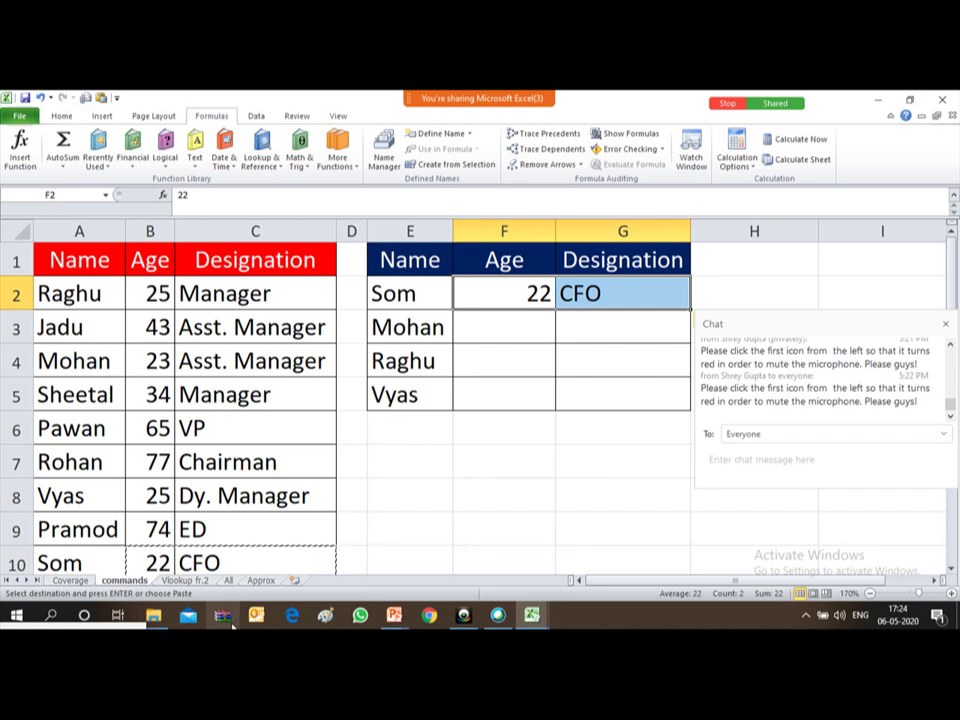
key("Delete")
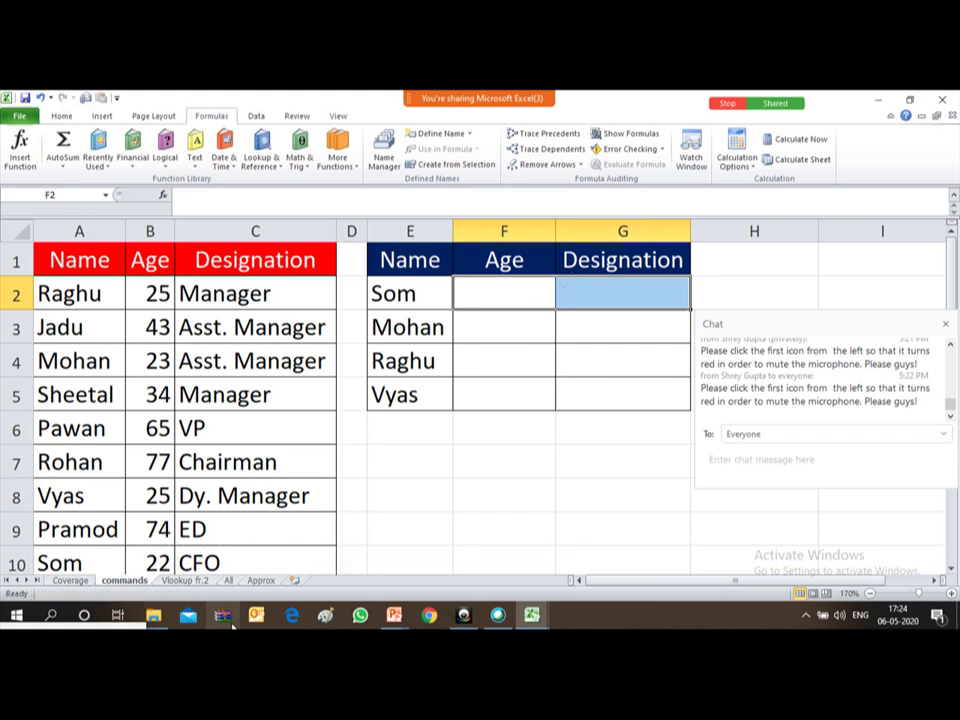
- Insert a VLOOKUP function in F2 with E2 as the lookup value, moving the arguments dialog and chat window clear of the tables
key("Down")
key("Up")
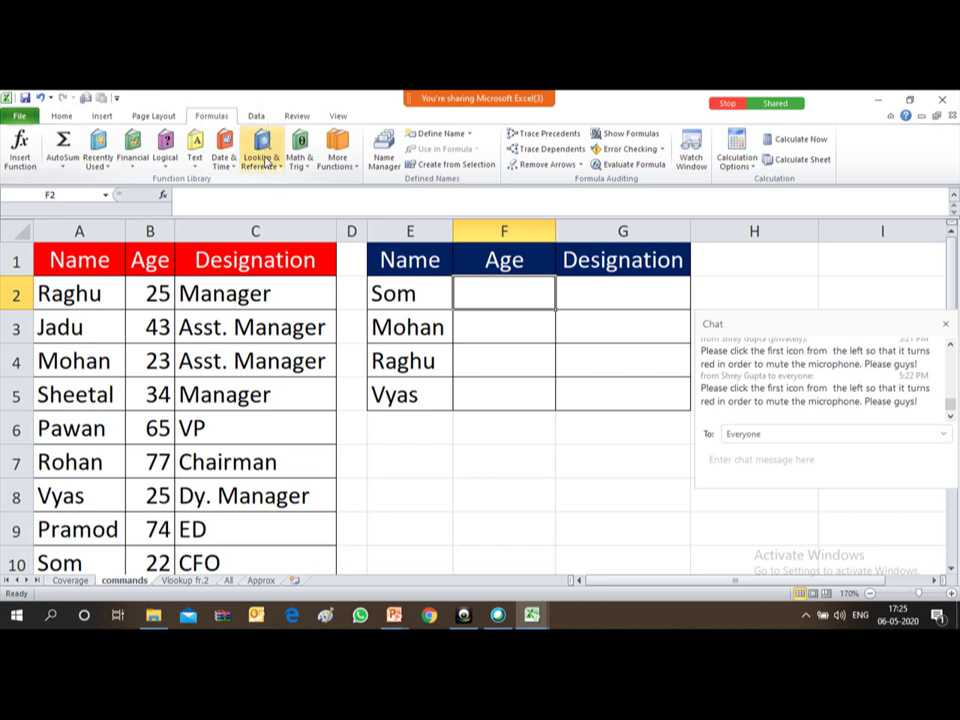
left_click(281, 173)
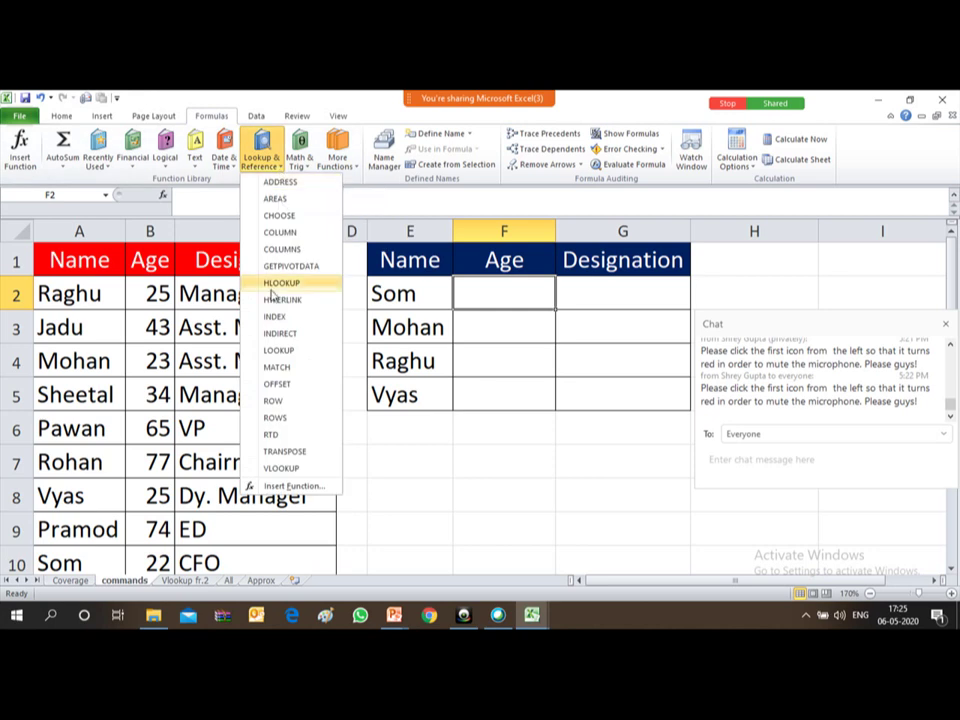
left_click(282, 469)
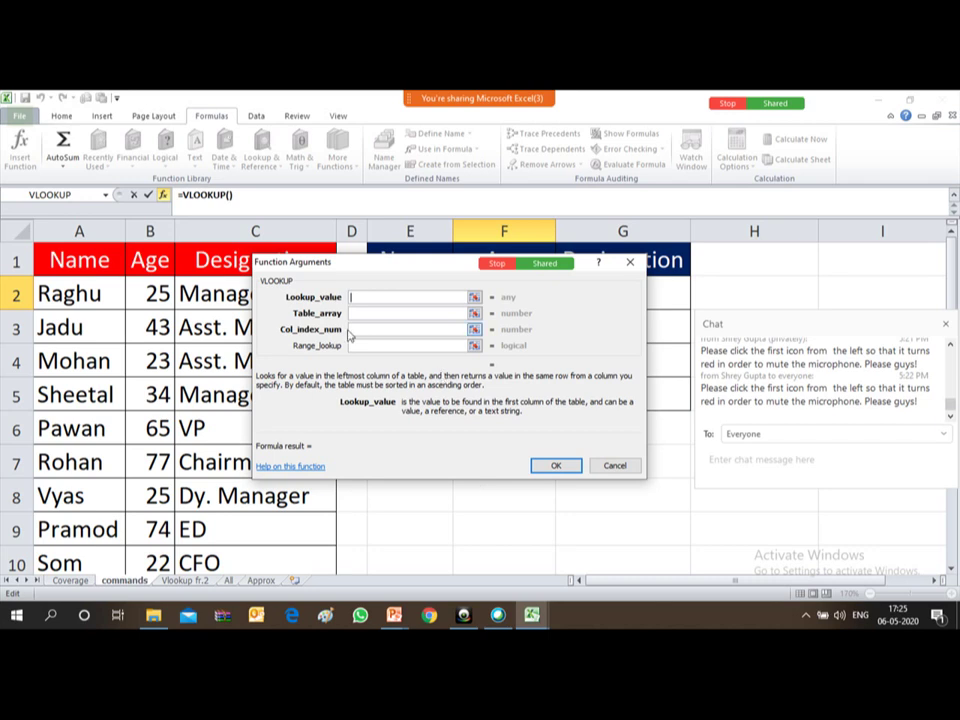
left_click_drag(432, 272, 643, 381)
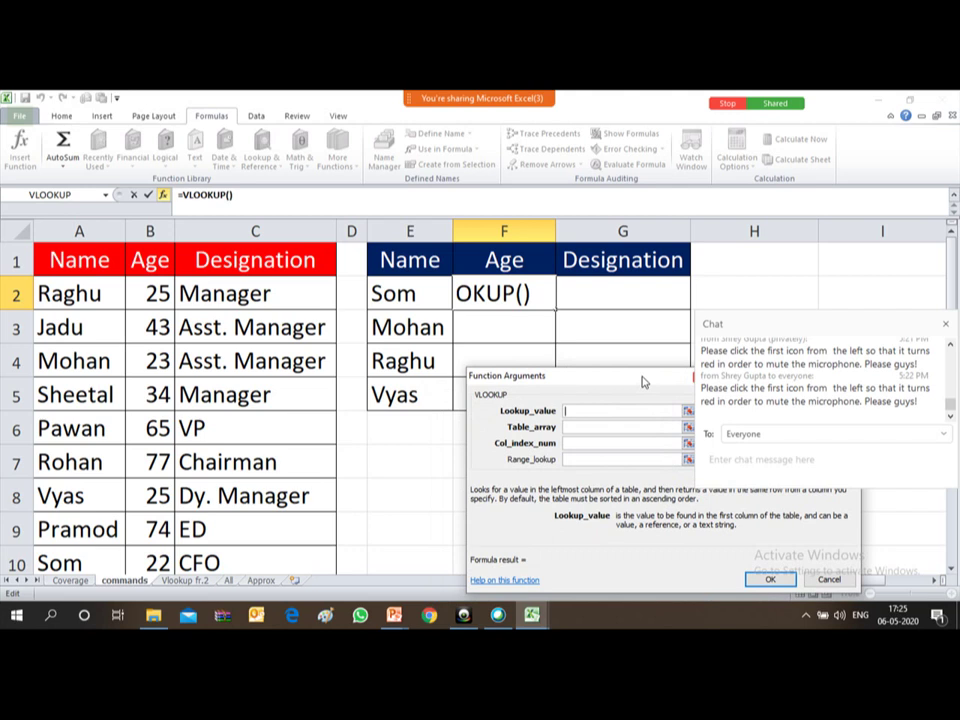
left_click(927, 323)
left_click_drag(927, 323, 950, 100)
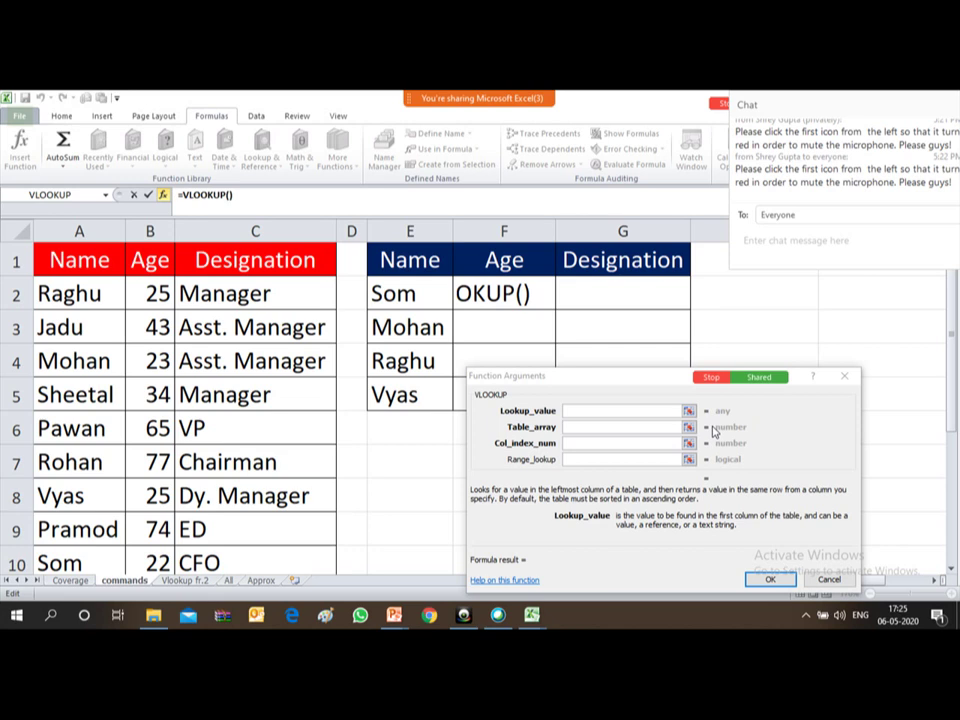
left_click(575, 410)
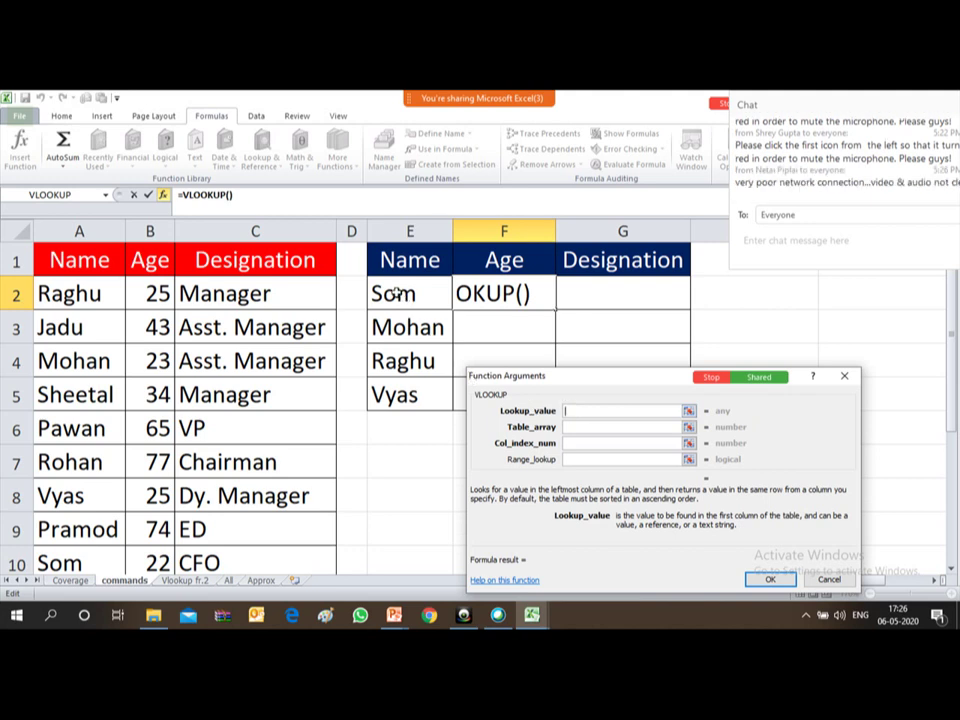
left_click(397, 293)
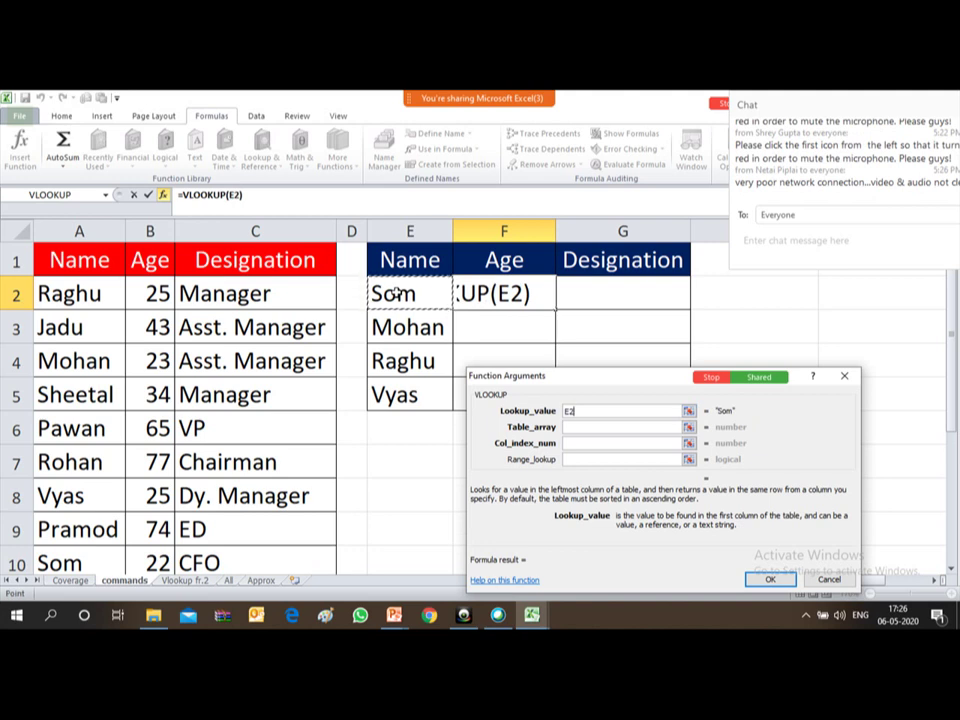
- Set the VLOOKUP table array to the Name and Age columns, A1:B10
left_click(576, 427)
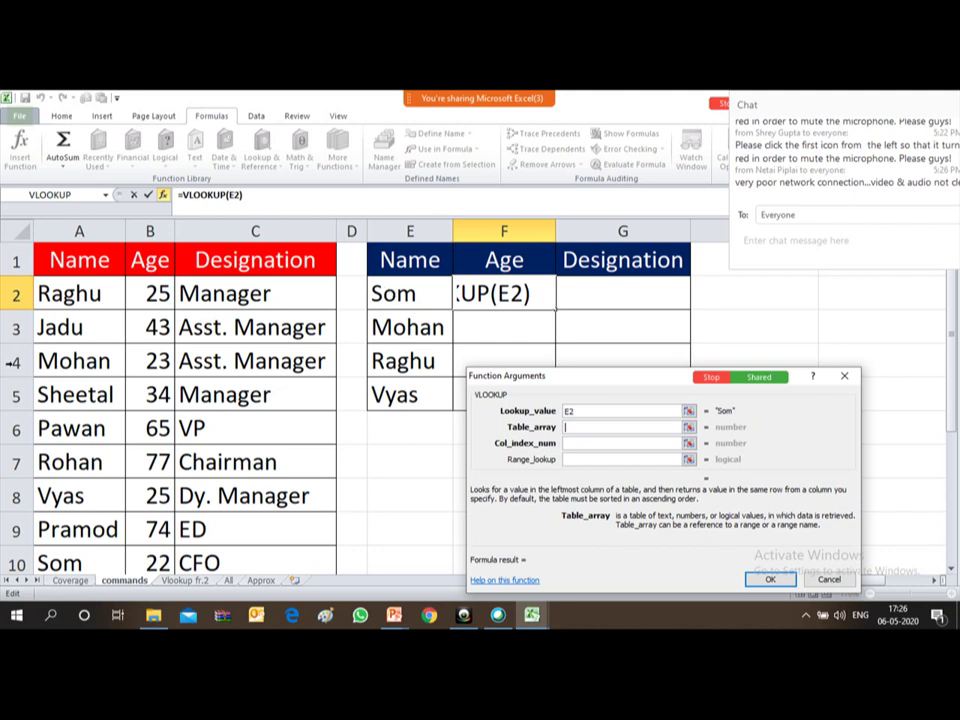
left_click(60, 260)
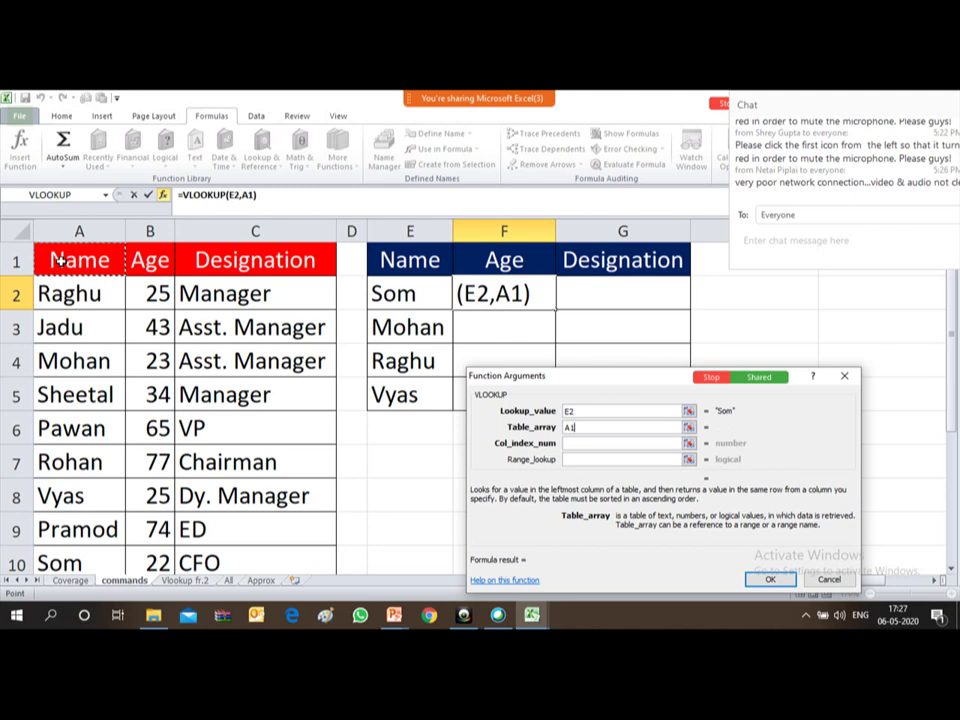
key("shift+Right")
key("shift+Right")
key("shift+Left")
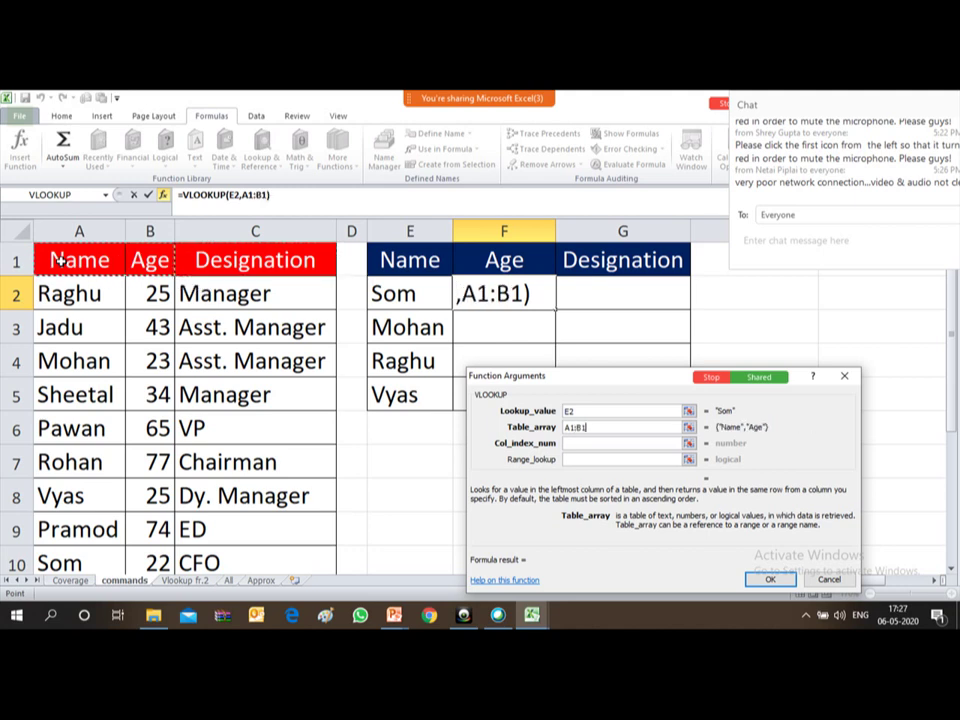
key("shift+Down")
key("shift+Down")
key("shift+Down")
key("shift+Down")
key("shift+Down")
key("shift+Down")
key("shift+Right")
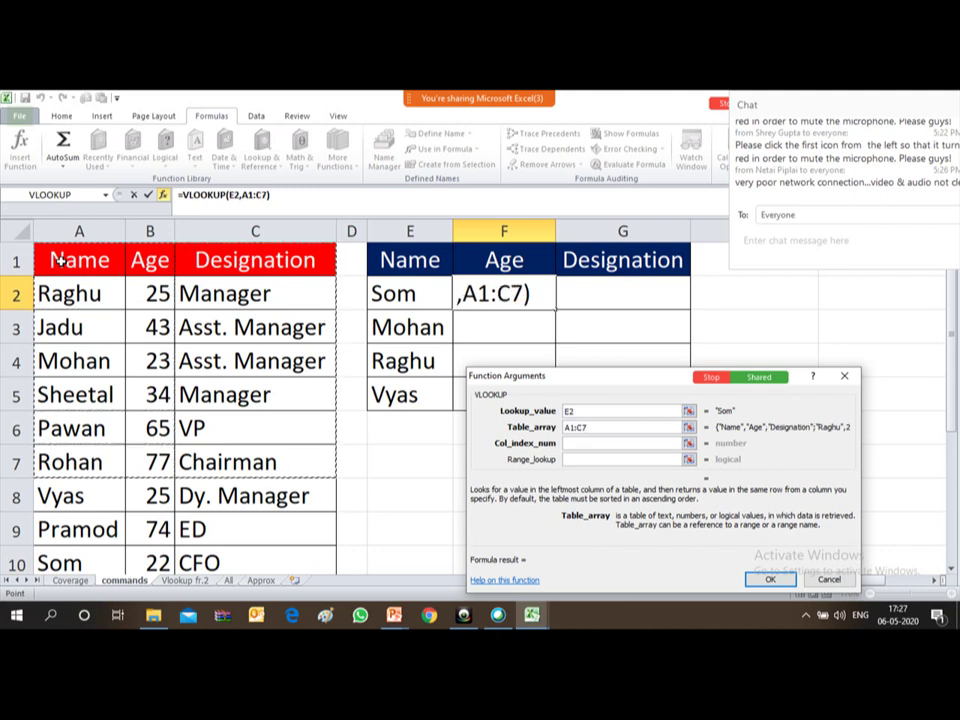
key("shift+Left")
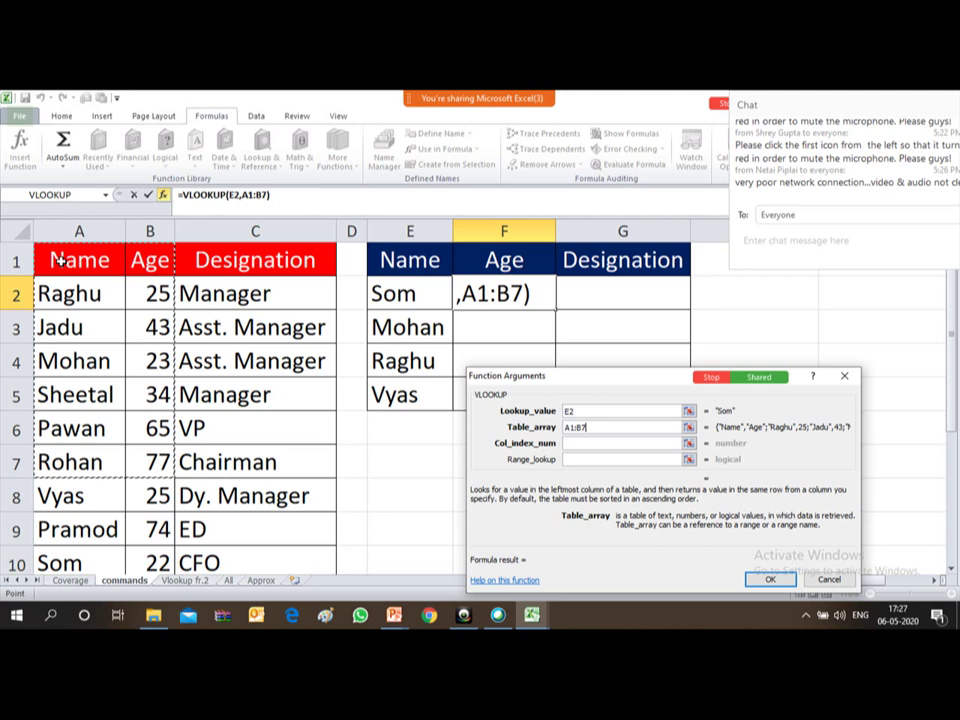
scroll(60, 260, "down", 1)
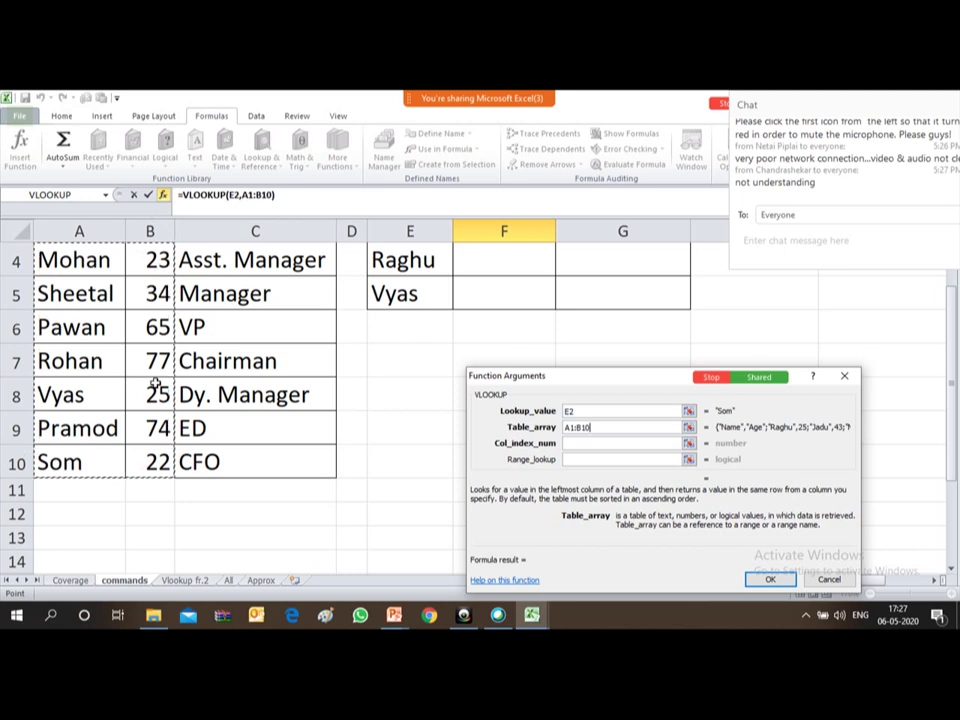
- Set the column index number to 2 and the range lookup to 0, and complete the VLOOKUP in F2
left_click(571, 443)
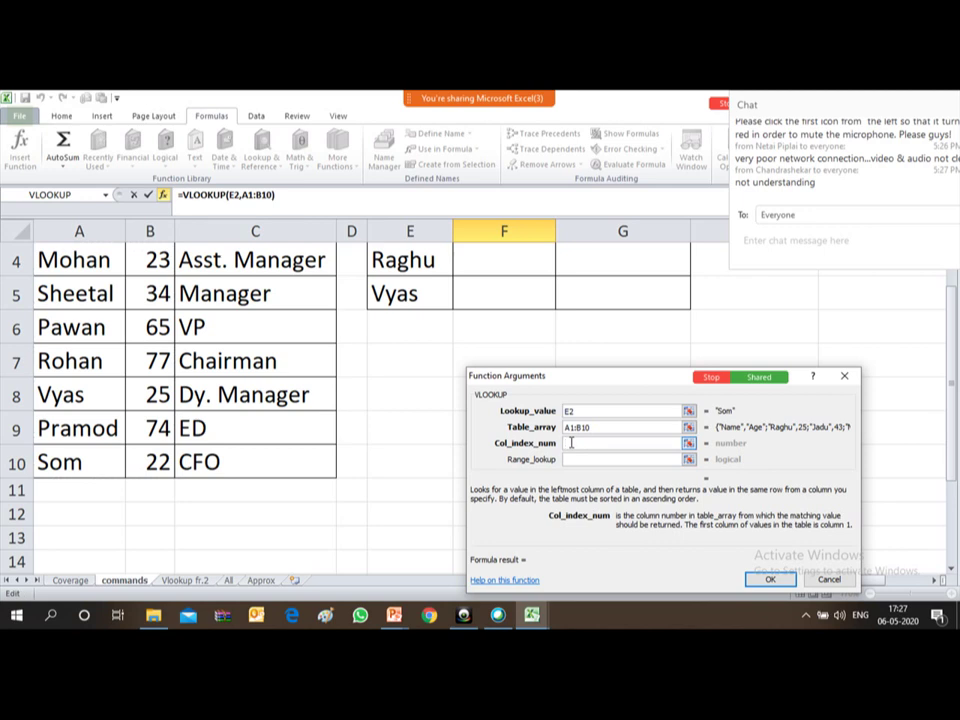
type("2")
left_click(575, 459)
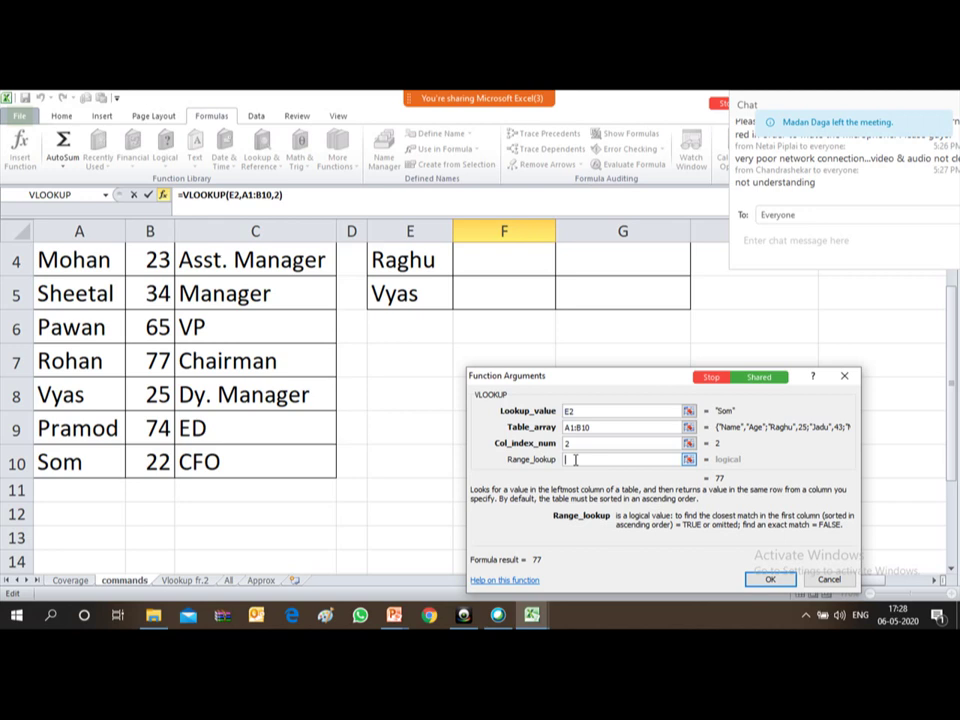
type("0")
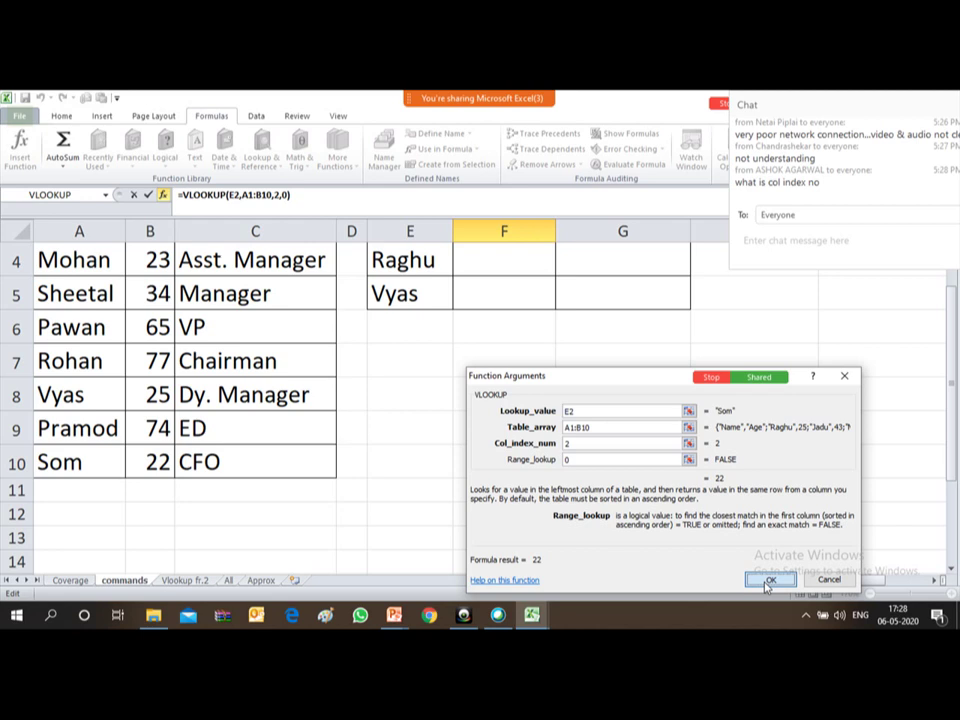
left_click(768, 582)
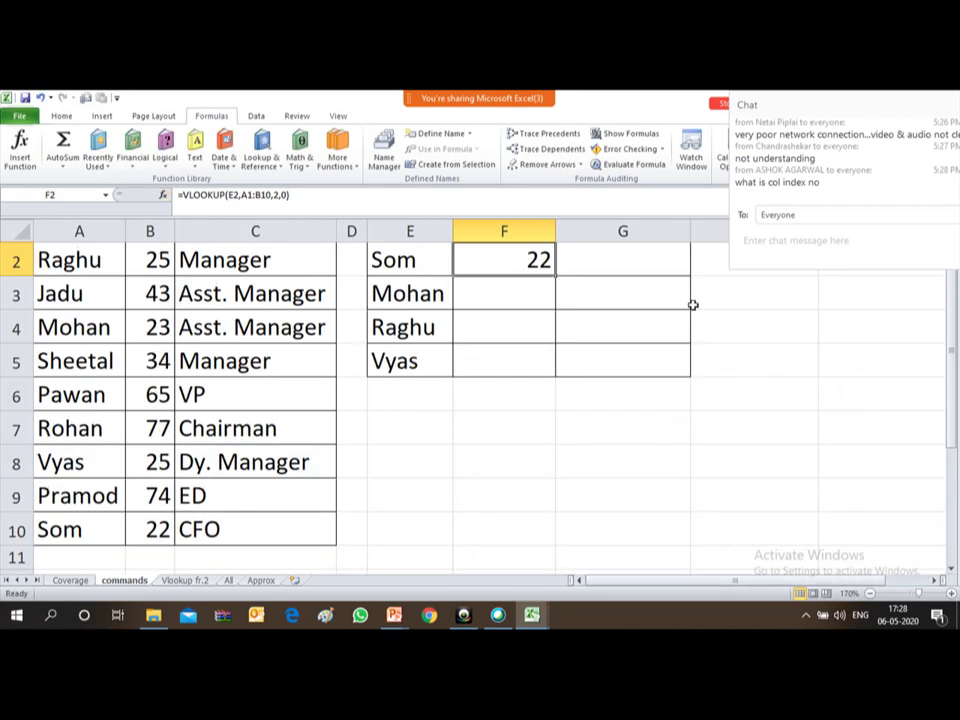
- Freeze the panes at B2 to keep the header row and Name column in view, and return to F2
key("Up")
key("Down")
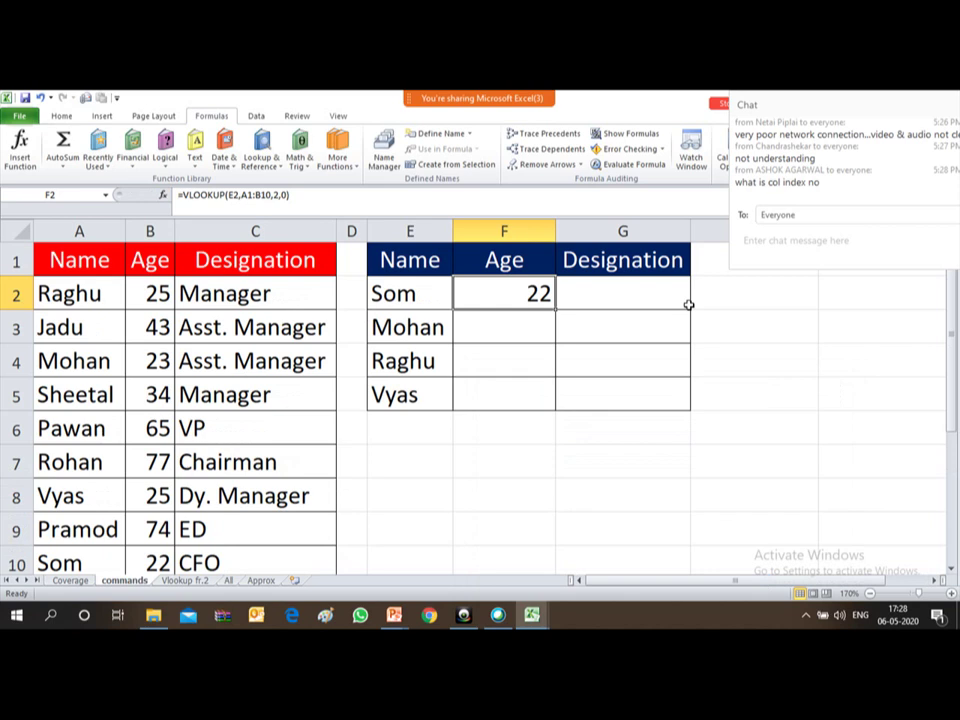
key("Left")
key("Left")
key("Left")
key("Left")
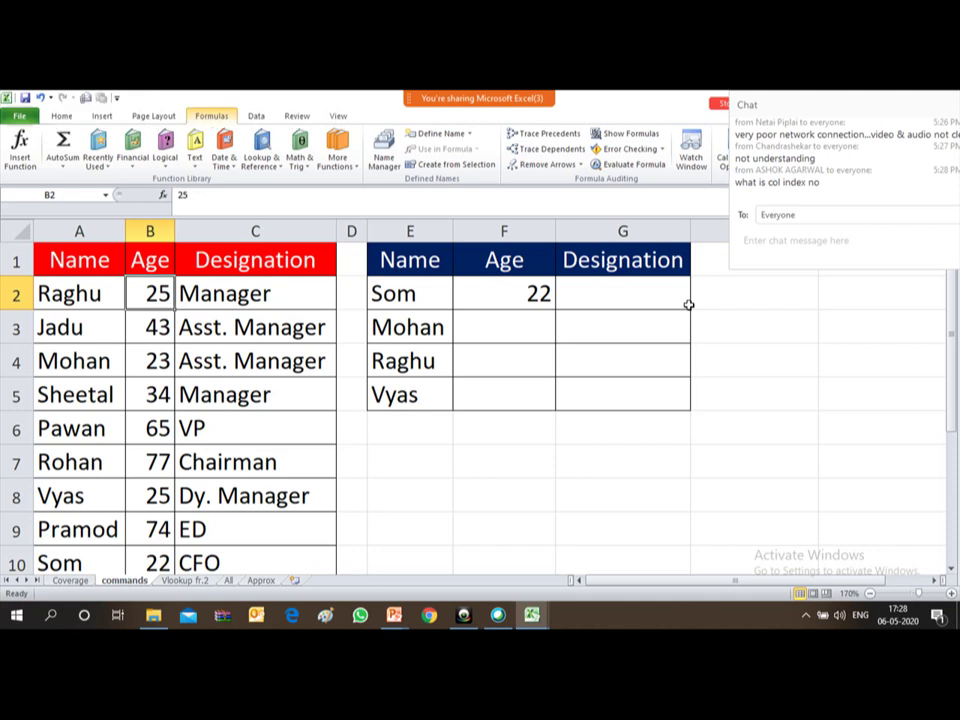
key("alt+w")
key("Right")
key("Right")
key("Right")
key("Right")
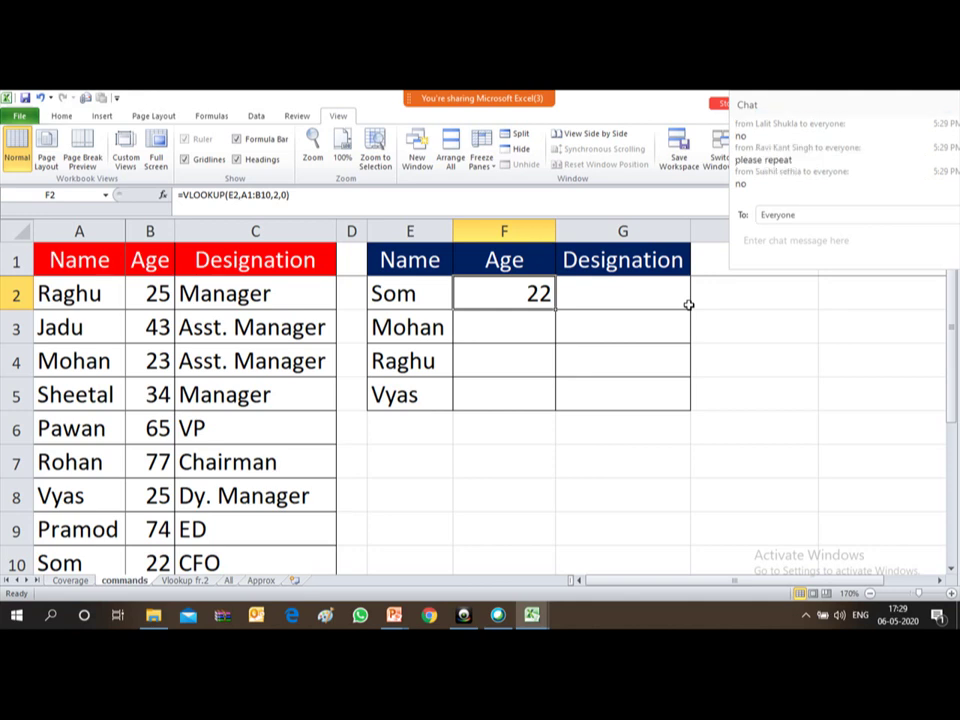
- Clear the VLOOKUP formula from F2, revisit the name in E2, and reselect the empty Age cell
key("Delete")
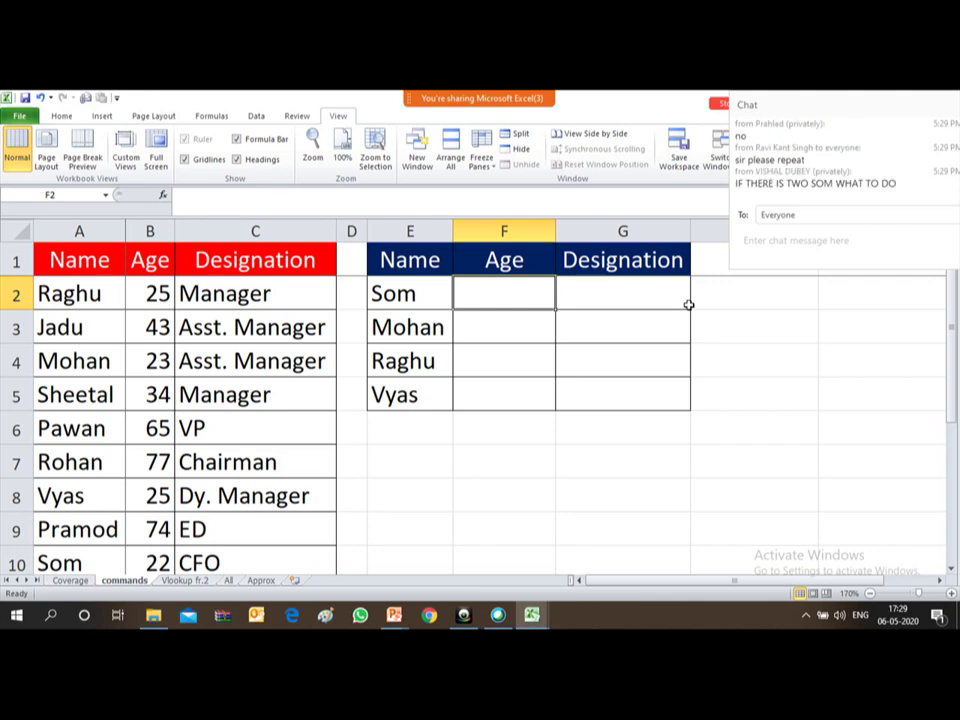
left_click(403, 289)
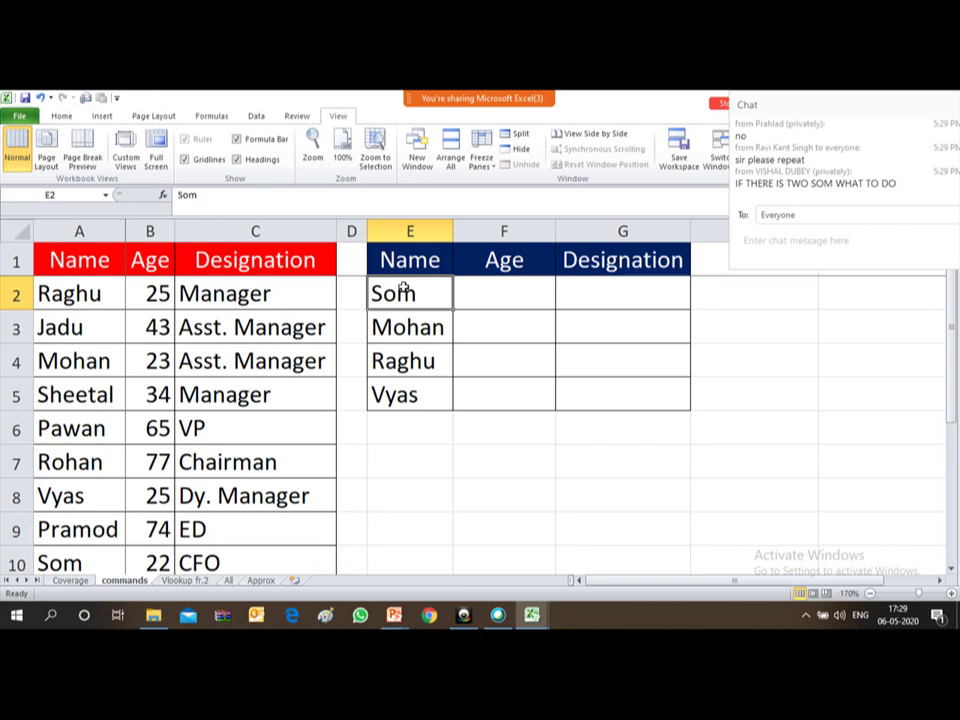
left_click(513, 299)
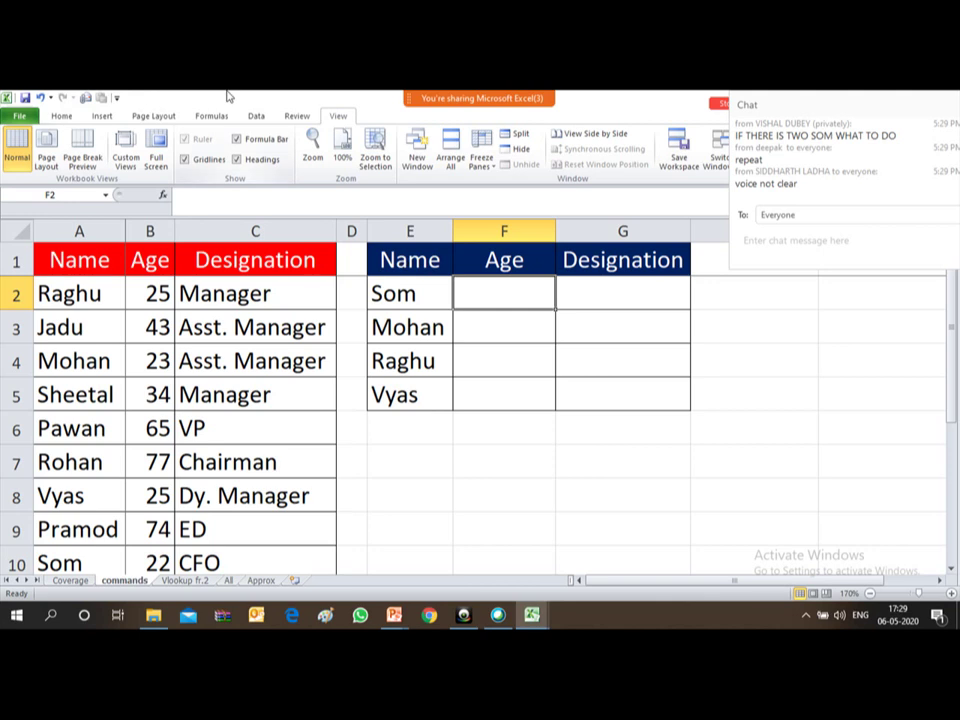
- Insert the VLOOKUP function in F2 again, using the name in E2 as the lookup value
left_click(212, 116)
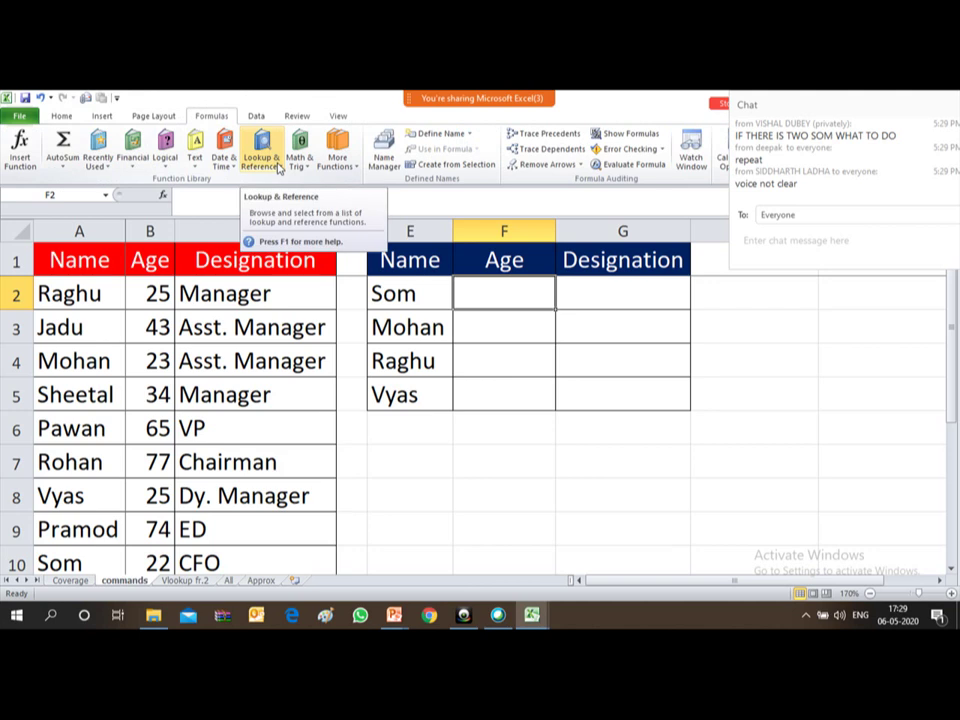
left_click(279, 168)
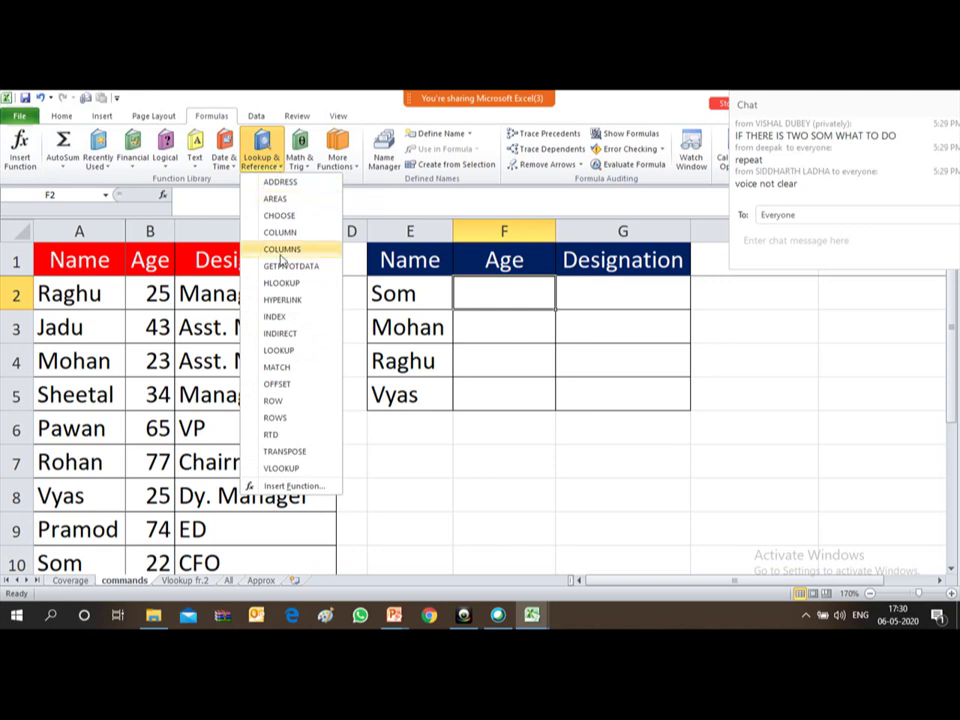
left_click(281, 468)
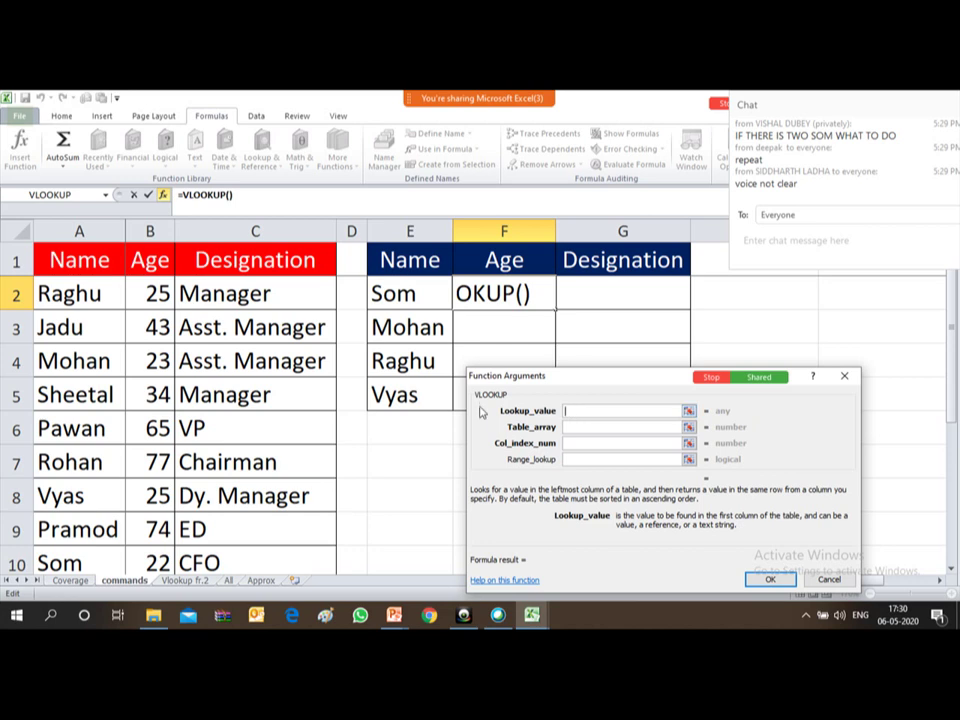
left_click(398, 291)
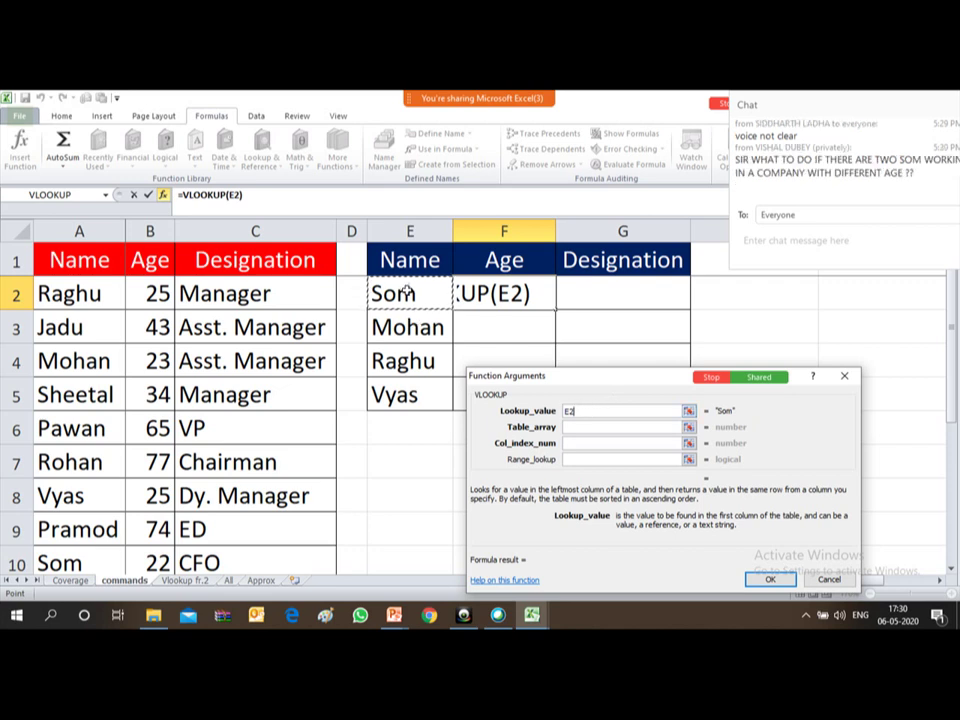
- Select A1:B10, the Name and Age columns of the source table, as the table array for the repeated VLOOKUP
left_click(572, 426)
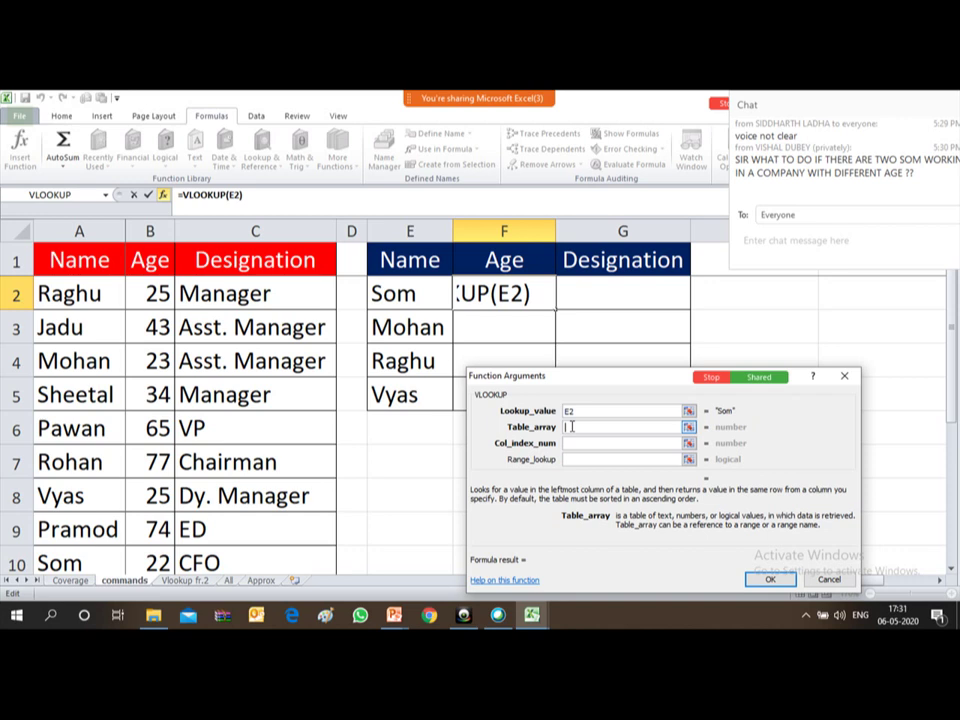
left_click(79, 258)
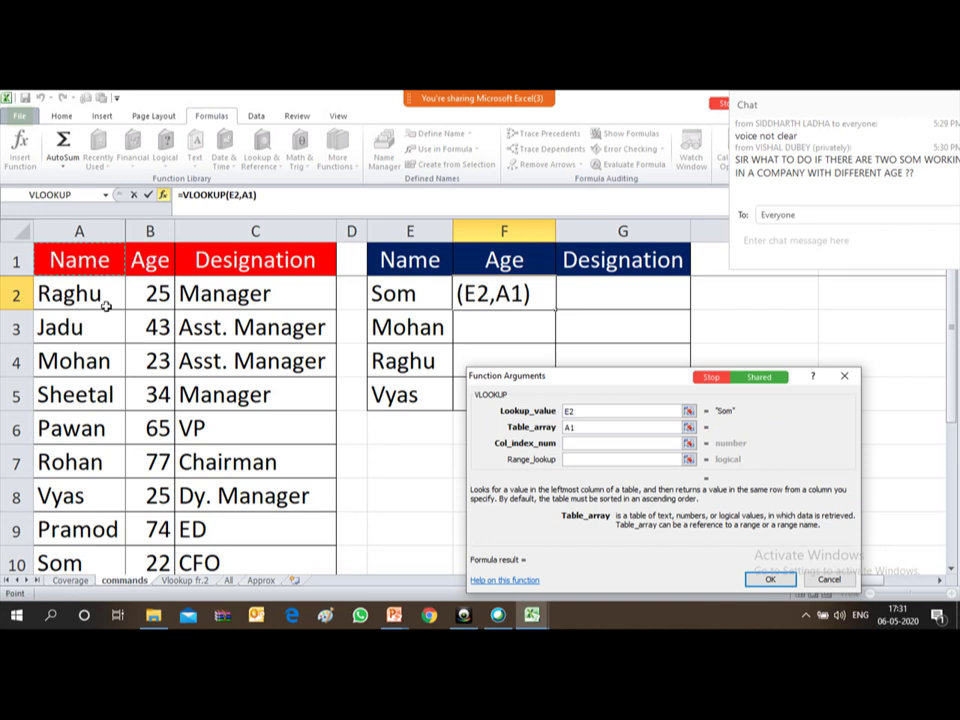
key("shift+Right")
key("shift+Down")
key("shift+Down")
key("shift+Down")
key("shift+Down")
key("shift+Down")
key("shift+Down")
key("shift+Down")
key("shift+Down")
key("shift+Down")
key("shift+Down")
key("shift+Down")
key("shift+Up")
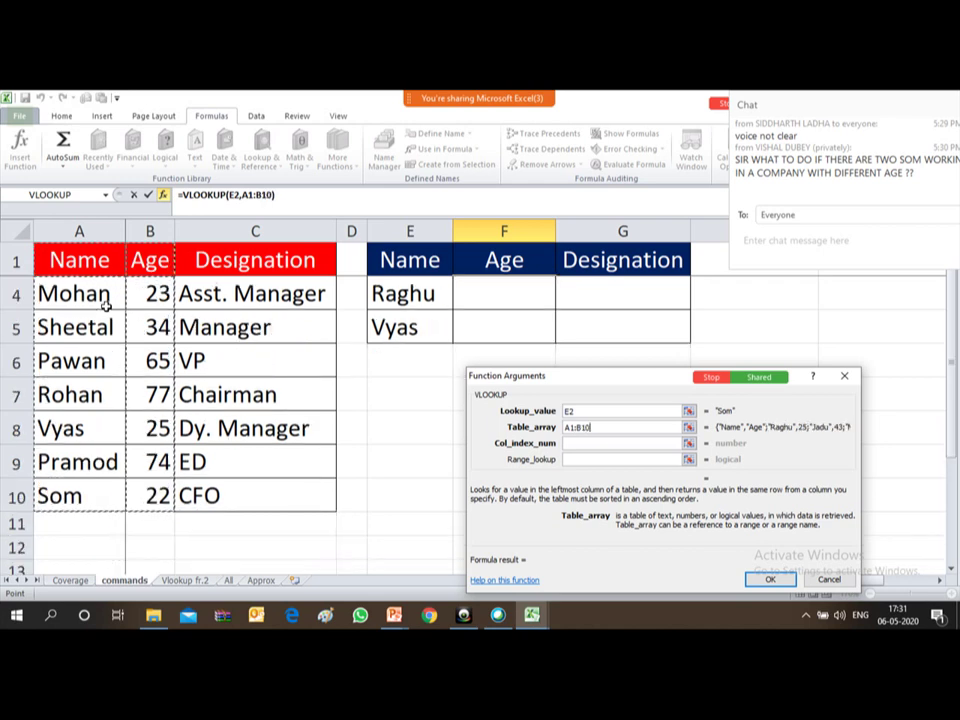
key("shift+Up")
- Enter column index number 2 and range lookup 0 for an exact match, and finish the repeated formula in F2
left_click(576, 443)
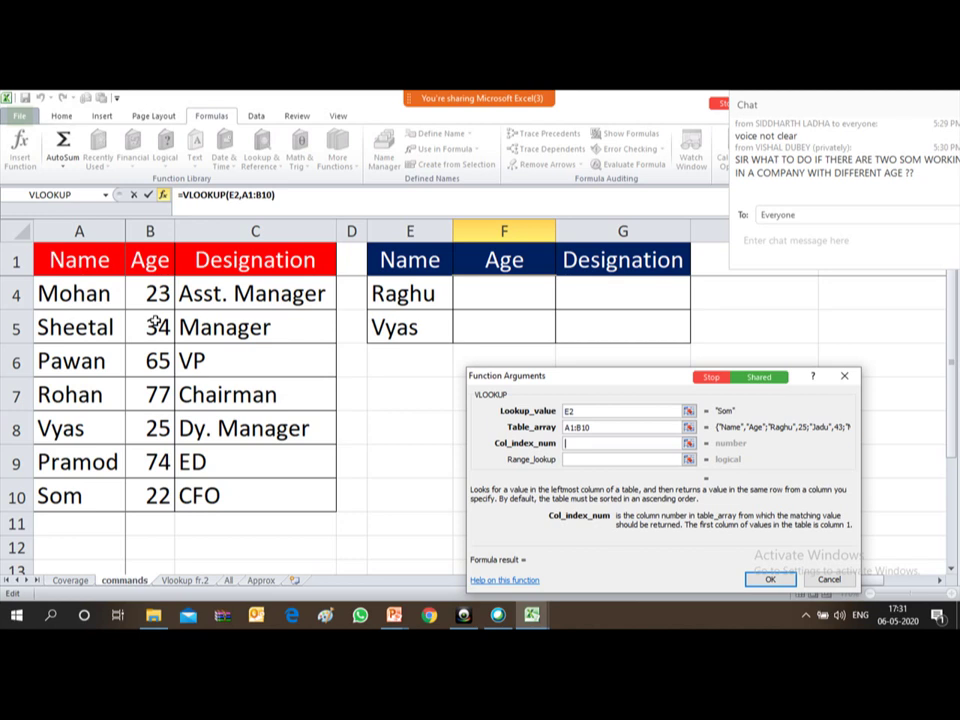
type("2")
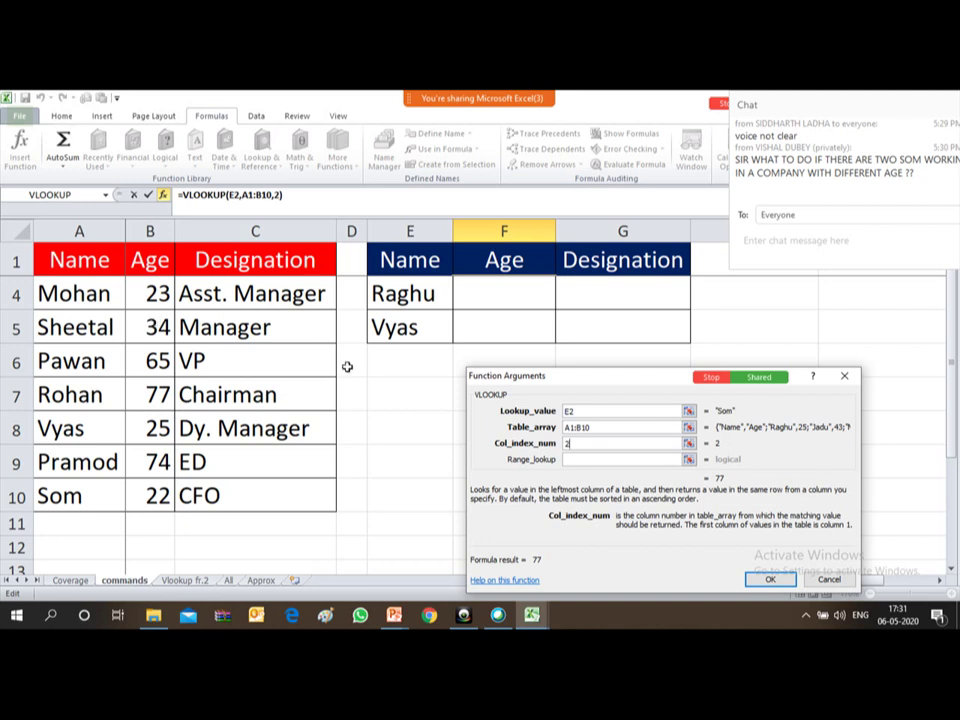
left_click(583, 458)
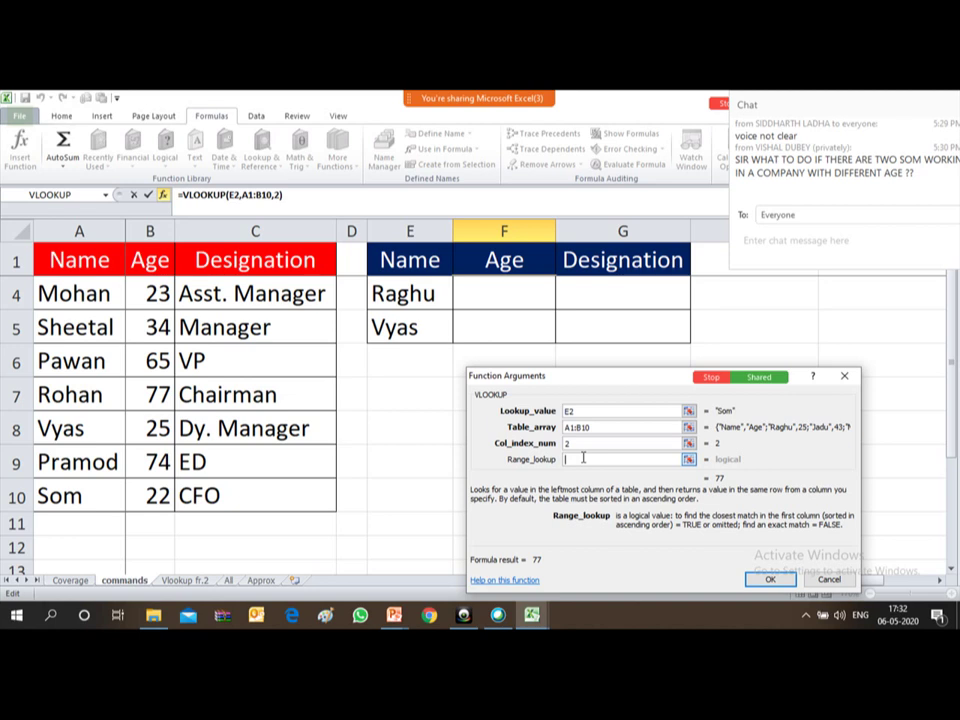
type("0")
left_click(770, 581)
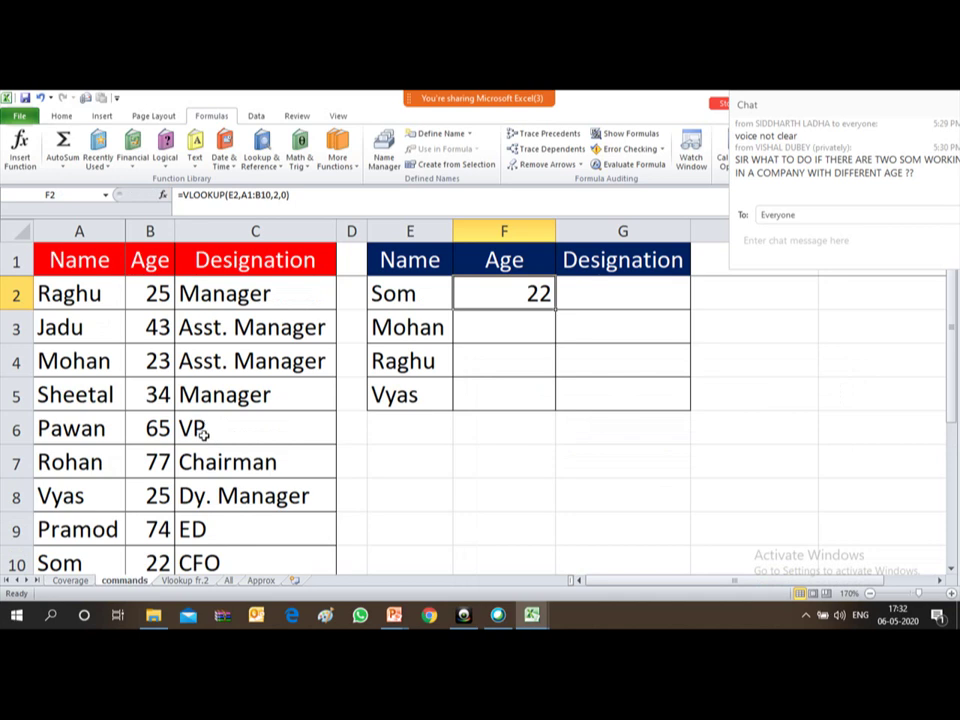
- Look up the name and age in row 10 of the source table and return to the formula in F2
left_click(143, 479)
key("Left")
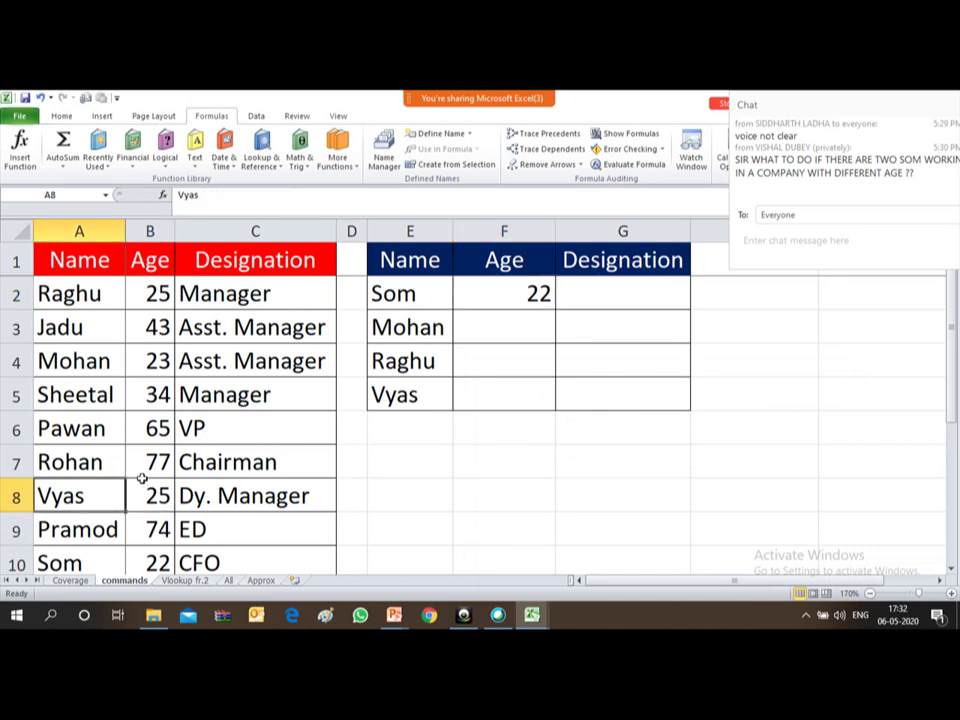
key("Down")
key("Down")
key("Right")
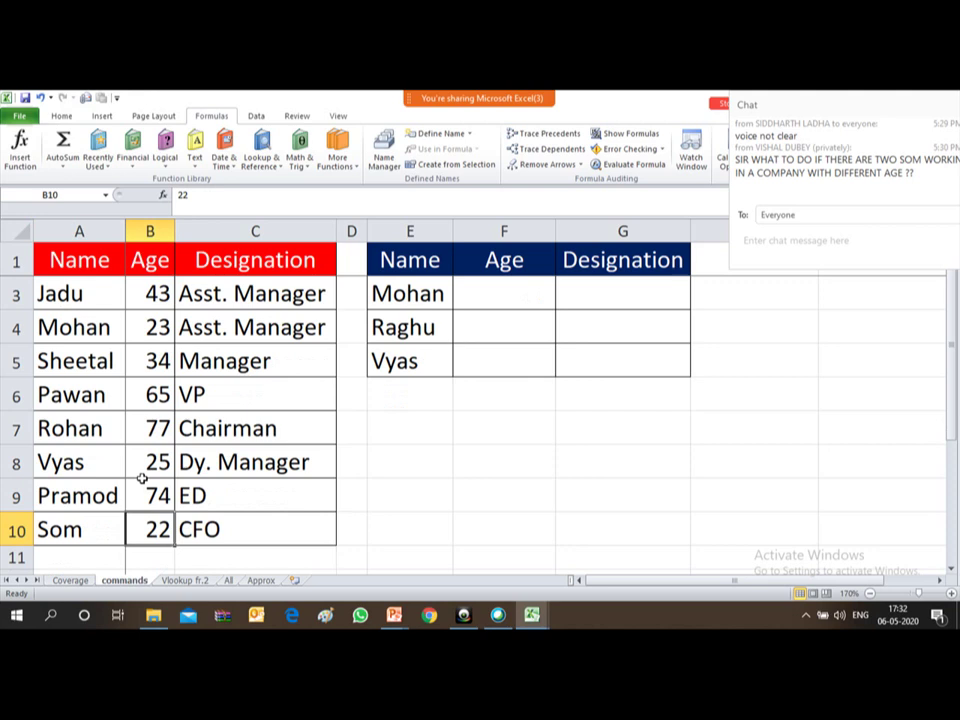
key("ctrl+Up")
key("Right")
key("Right")
key("Right")
key("Right")
key("Down")
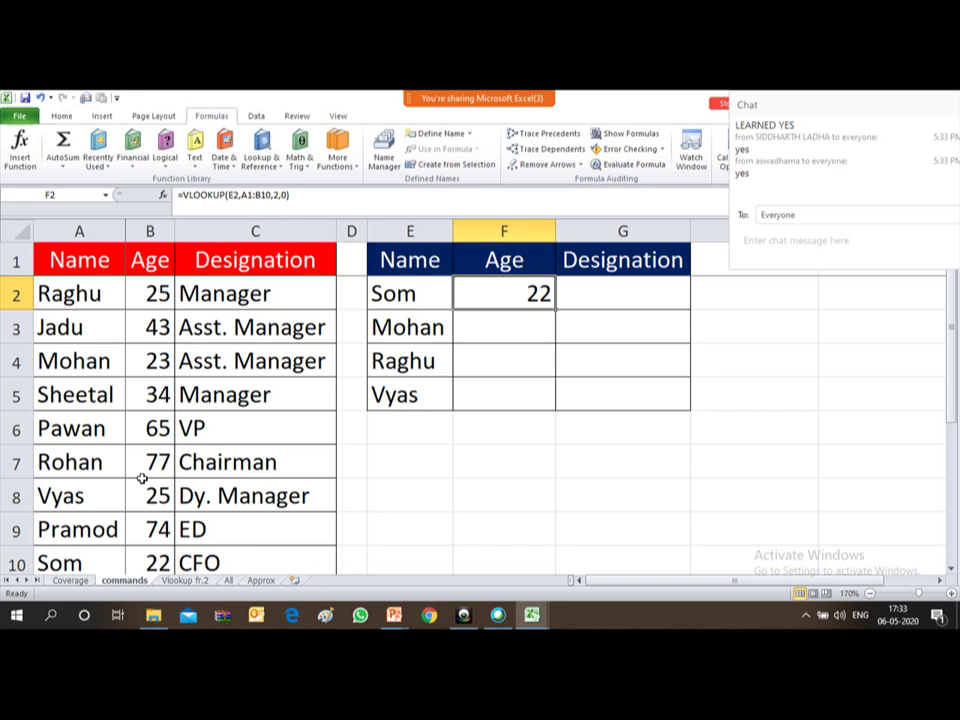
- Go through the lookup names in E2:E5 to review which ones still need an age
key("Left")
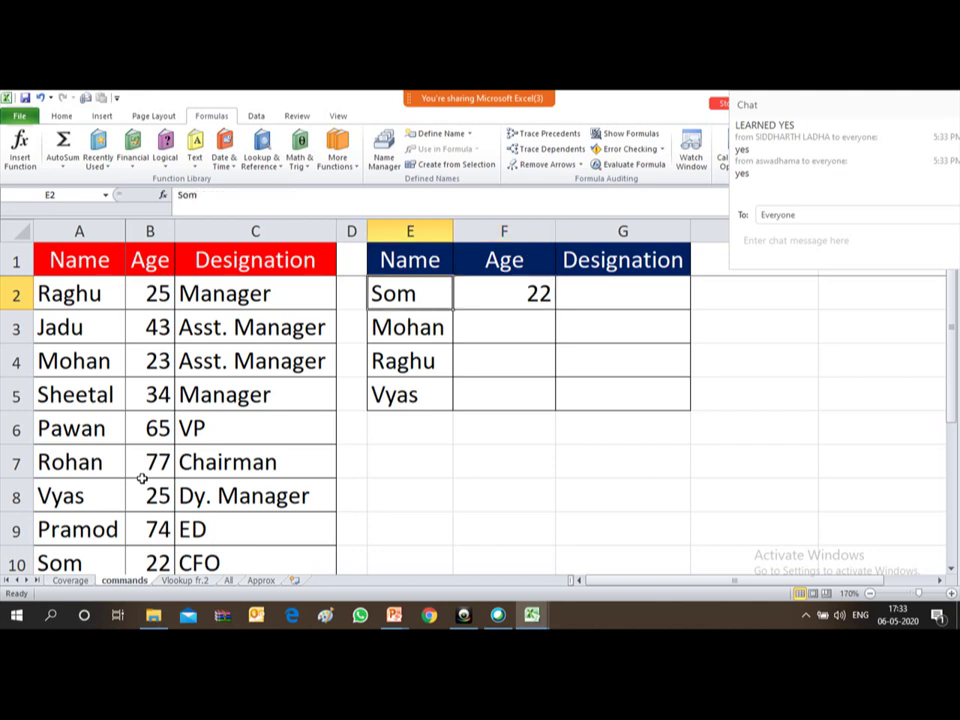
key("Down")
key("Down")
key("Down")
key("Up")
key("Up")
key("Right")
key("Left")
key("Up")
key("Down")
key("Down")
key("Down")
key("Up")
key("Up")
key("Up")
- Copy the VLOOKUP formula in F2 down the Age column through F5
key("Right")
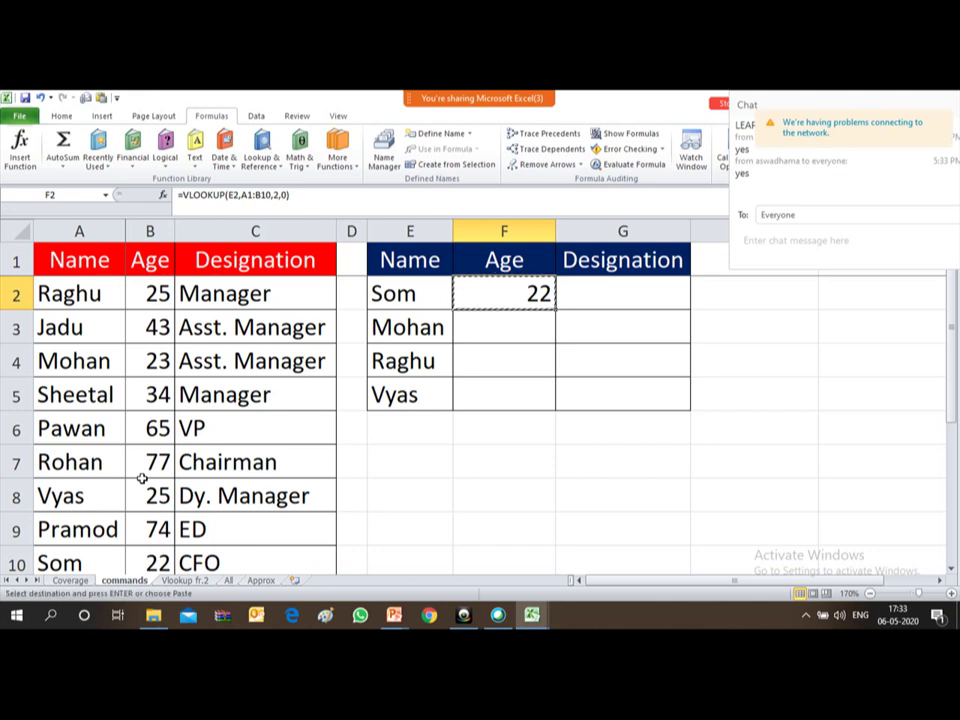
key("ctrl+c")
key("shift+Down")
key("shift+Down")
key("shift+Down")
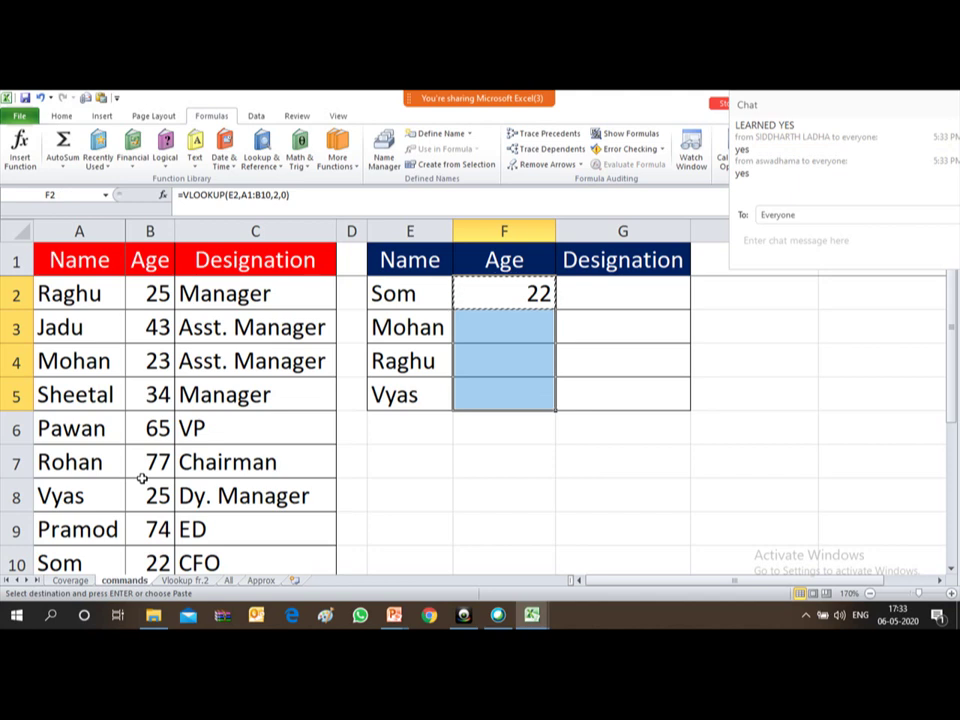
key("Return")
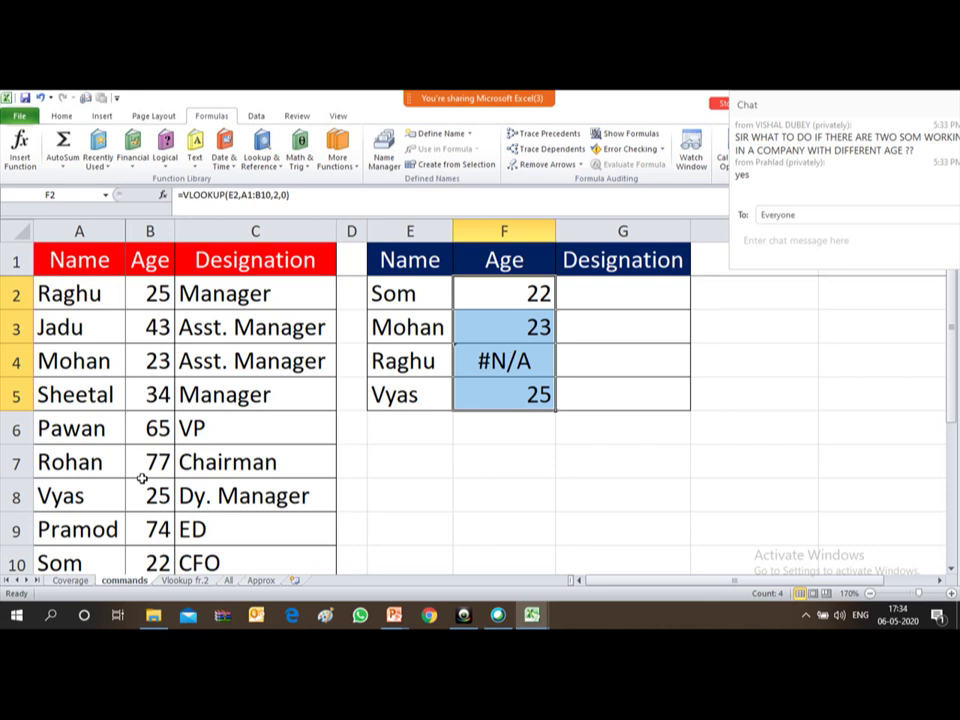
- Inspect the copied formulas in F3, F4 and F5, comparing the F3 result with the source age in B4
key("shift+Up")
key("shift+Up")
key("shift+Up")
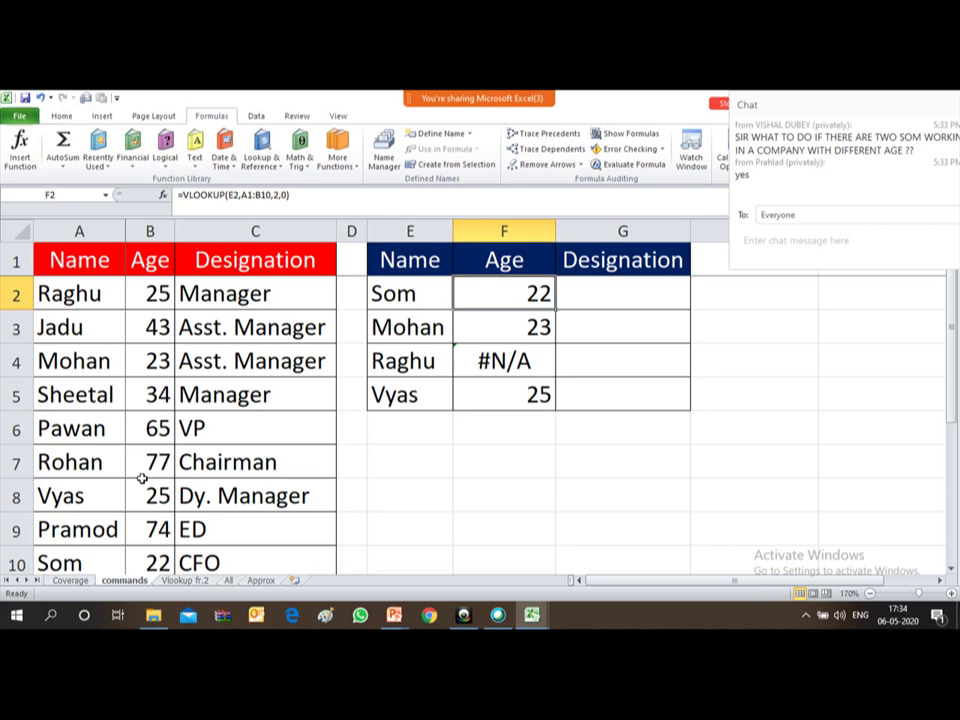
key("Down")
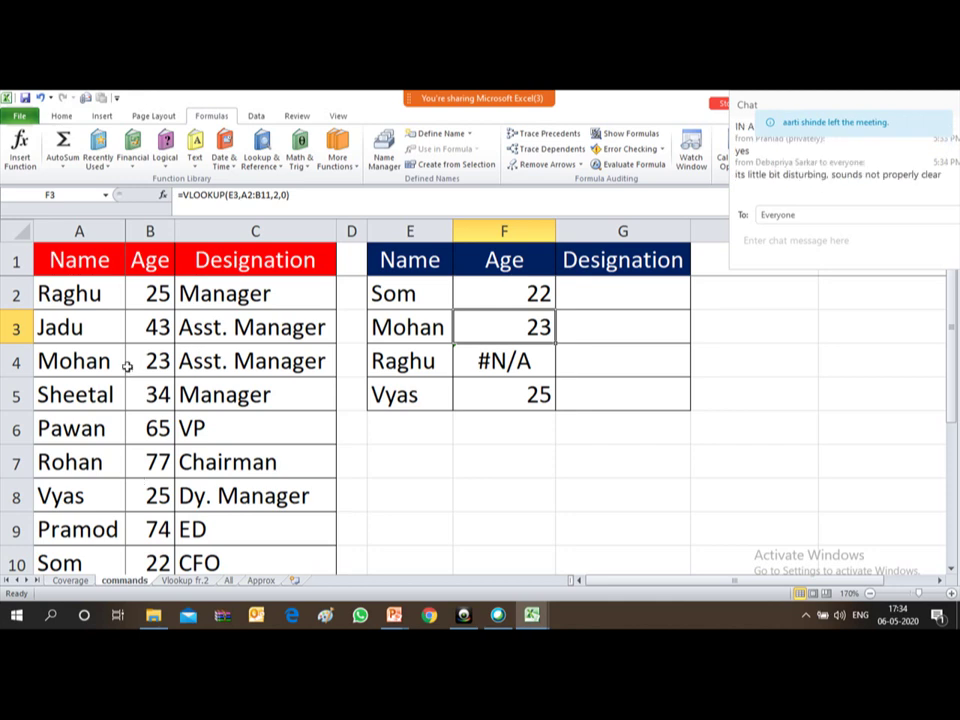
left_click(157, 362)
left_click(509, 333)
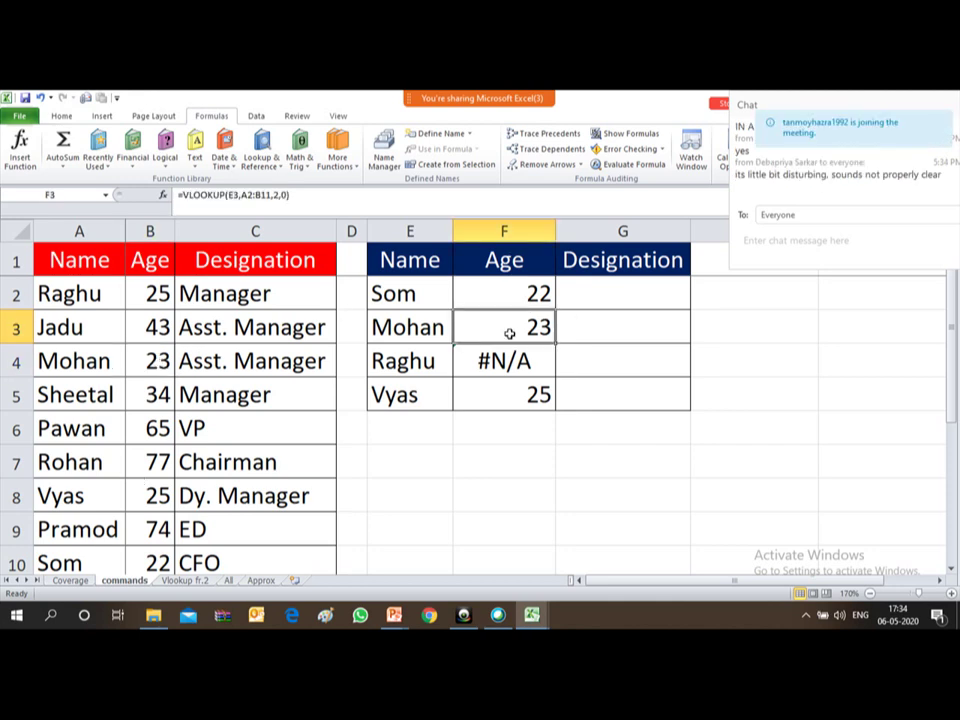
left_click(546, 364)
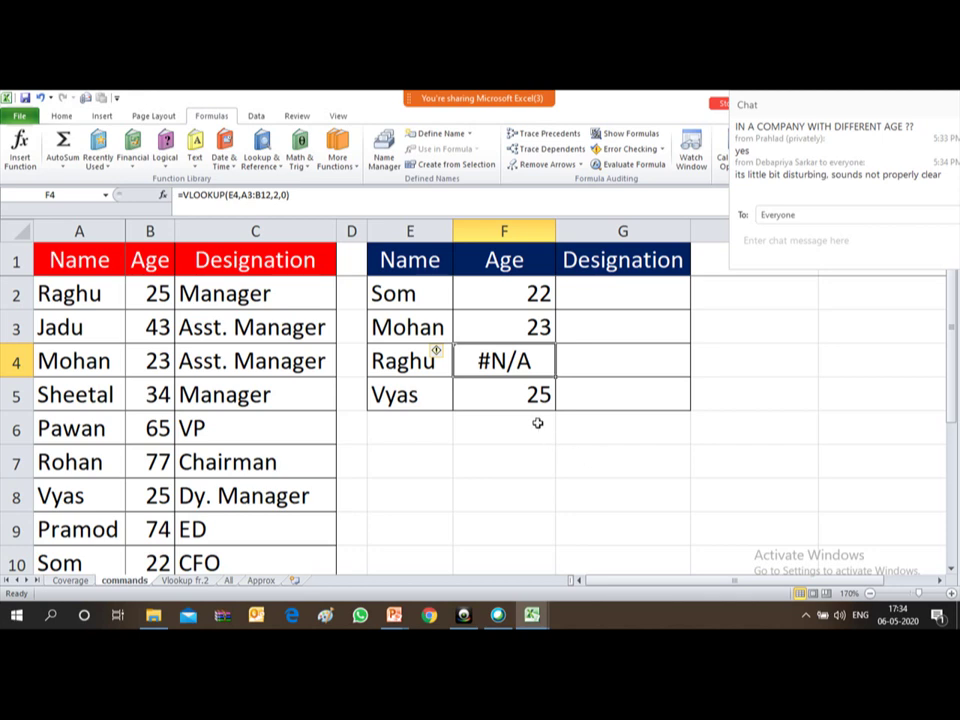
left_click(512, 400)
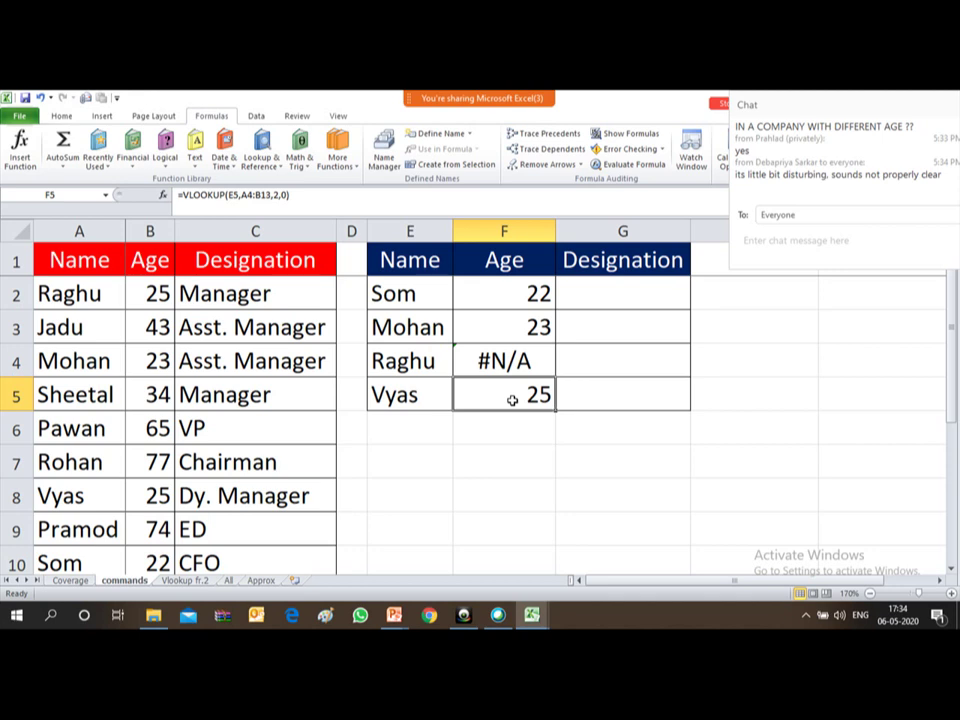
key("Up")
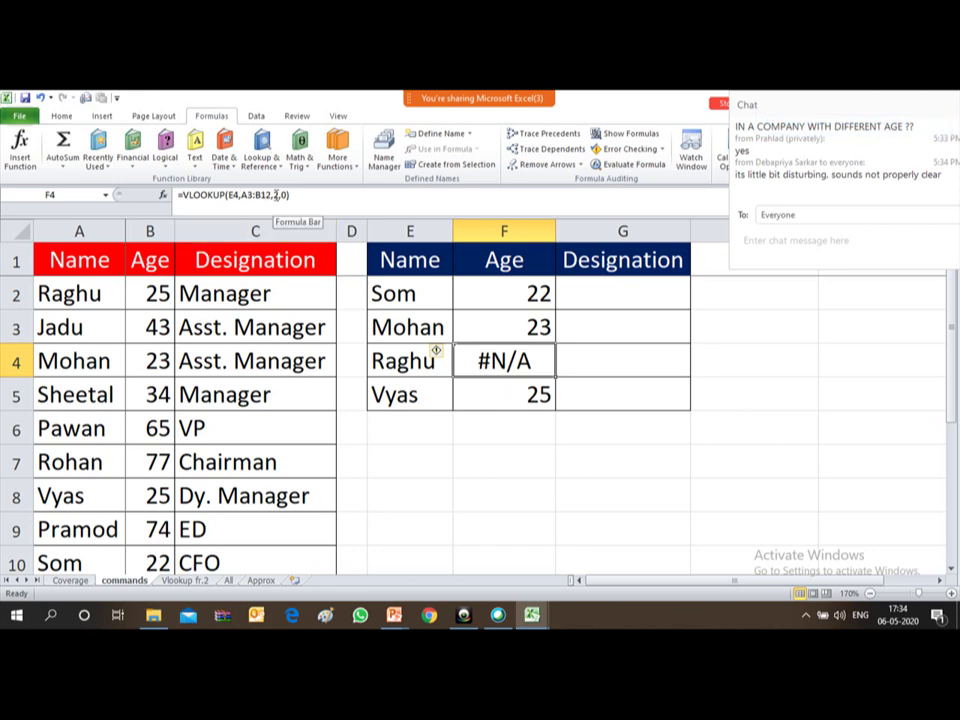
- Examine the table array in F2's formula and trace its range from A1 to B10 in the source table
left_click(497, 296)
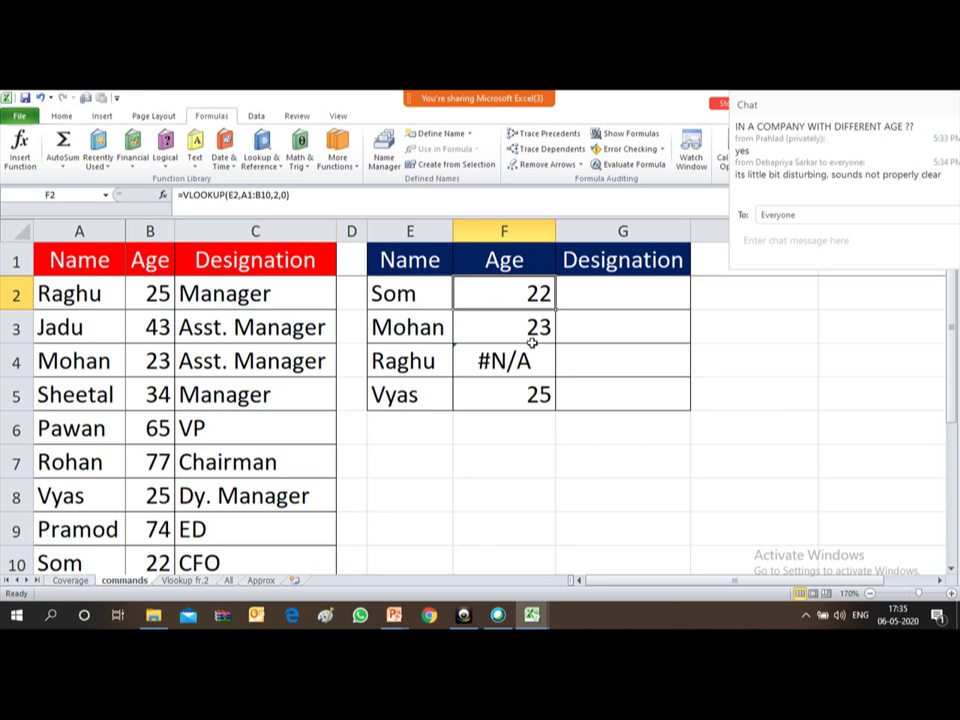
key("F2")
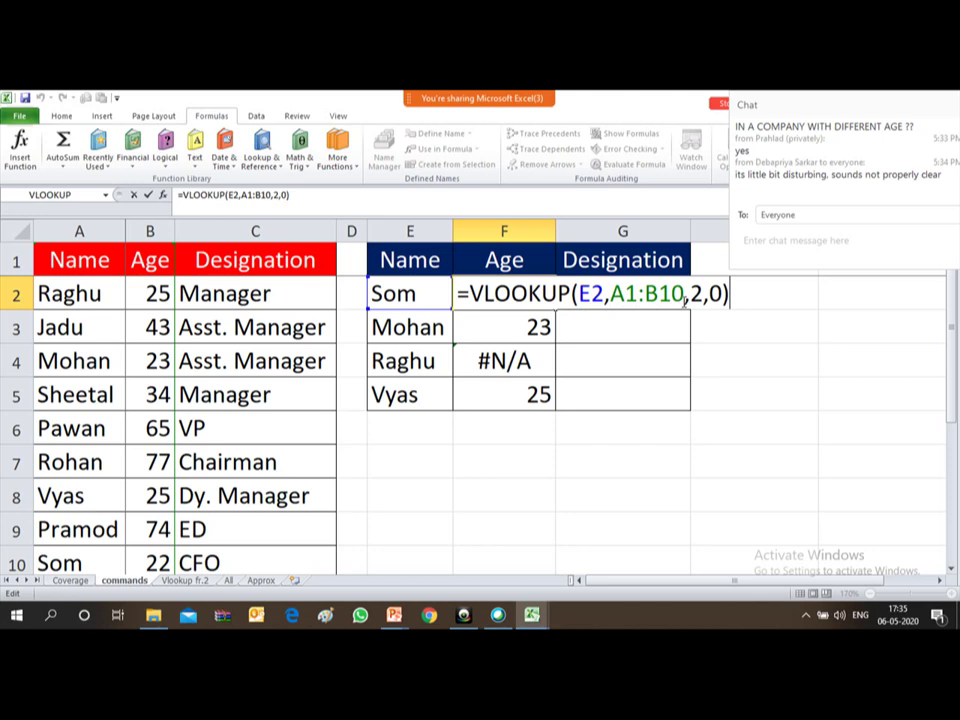
key("Escape")
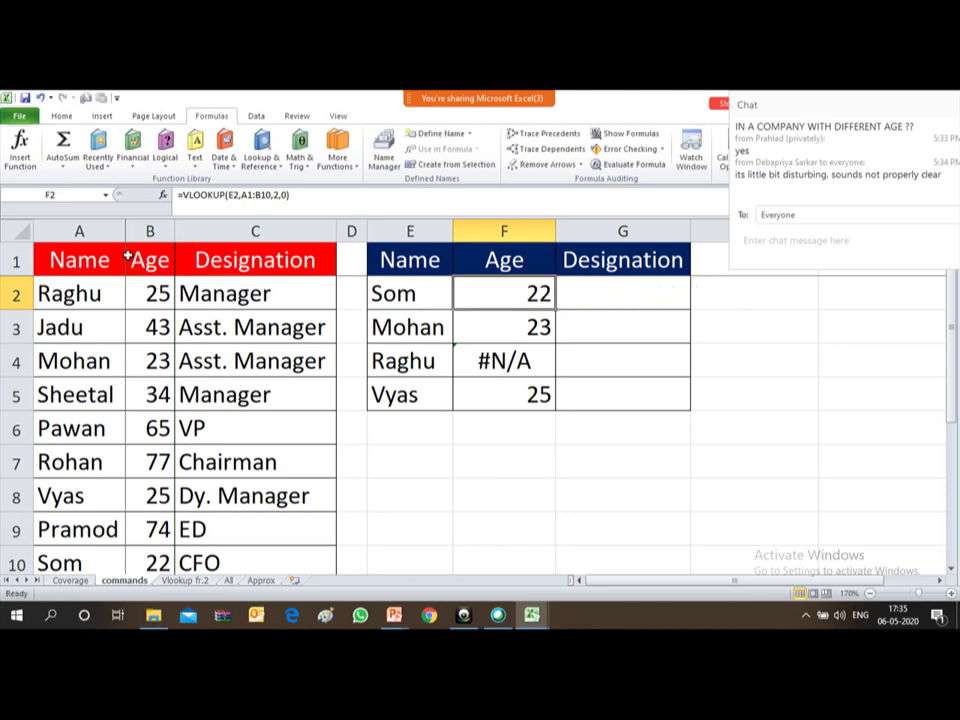
left_click(52, 258)
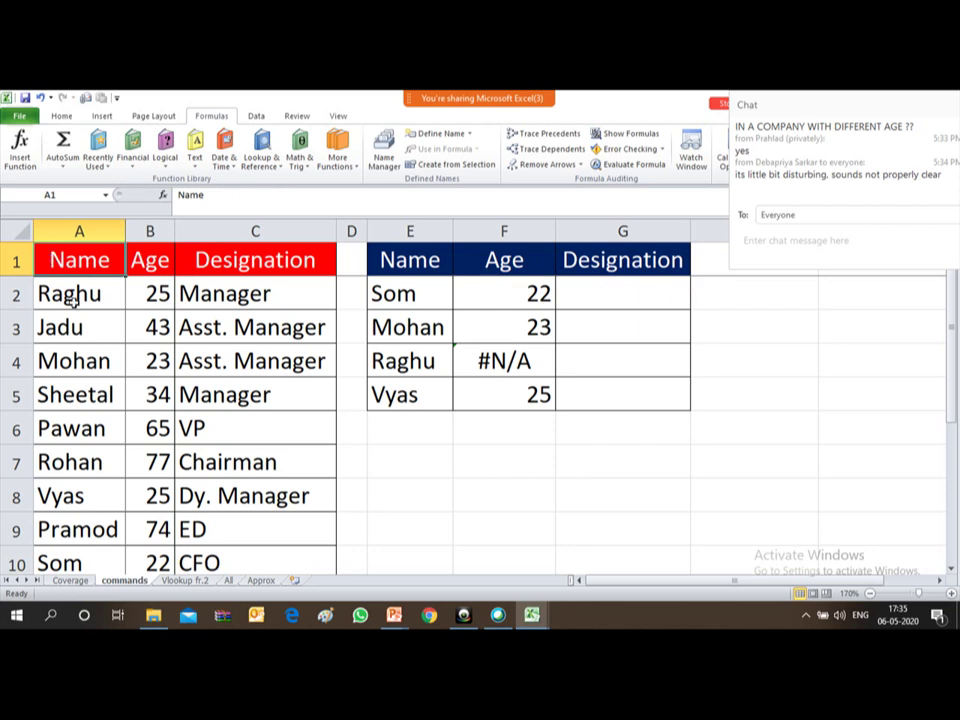
left_click(151, 563)
scroll(151, 563, "down", 1)
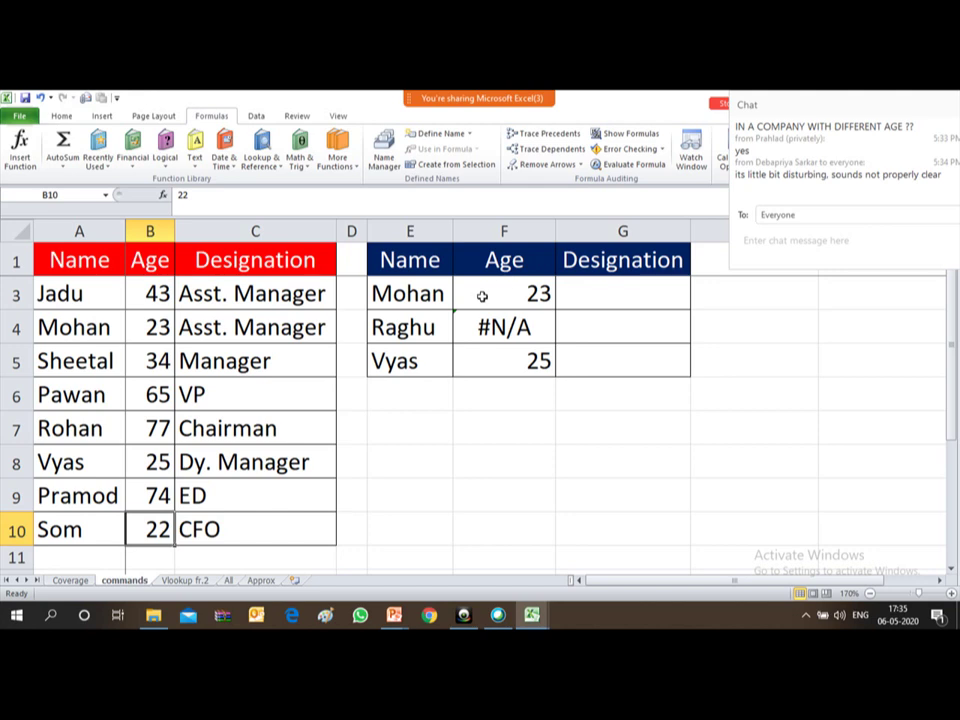
key("Up")
key("Up")
key("Up")
key("Up")
key("Up")
key("Up")
key("Up")
key("Up")
key("Up")
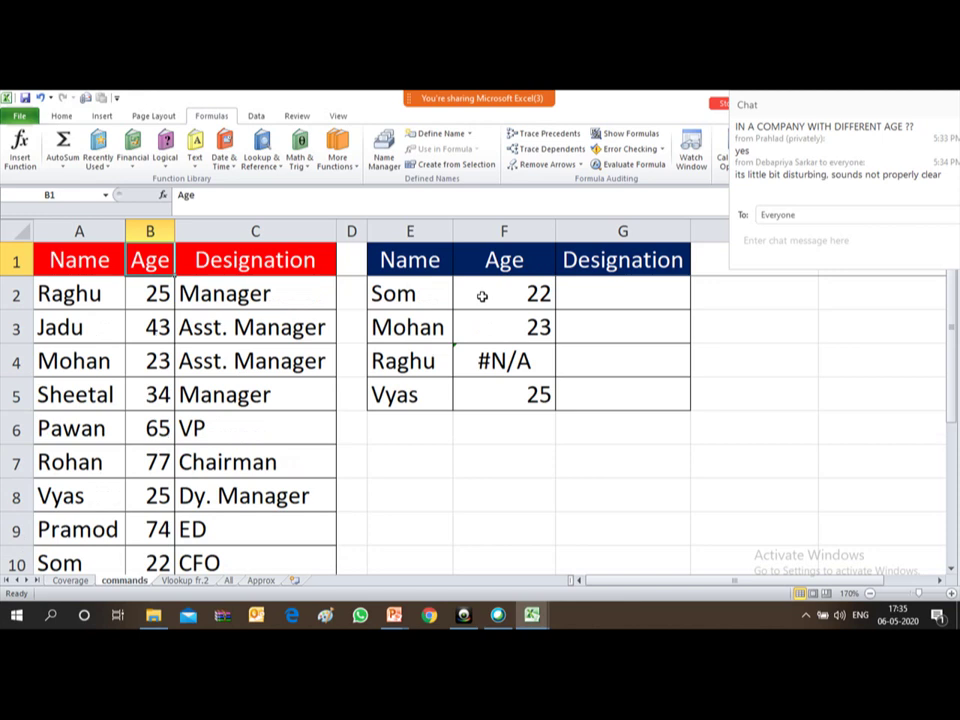
- Inspect the table array in F4's formula and compare it with the references in F2 and F3
left_click(496, 364)
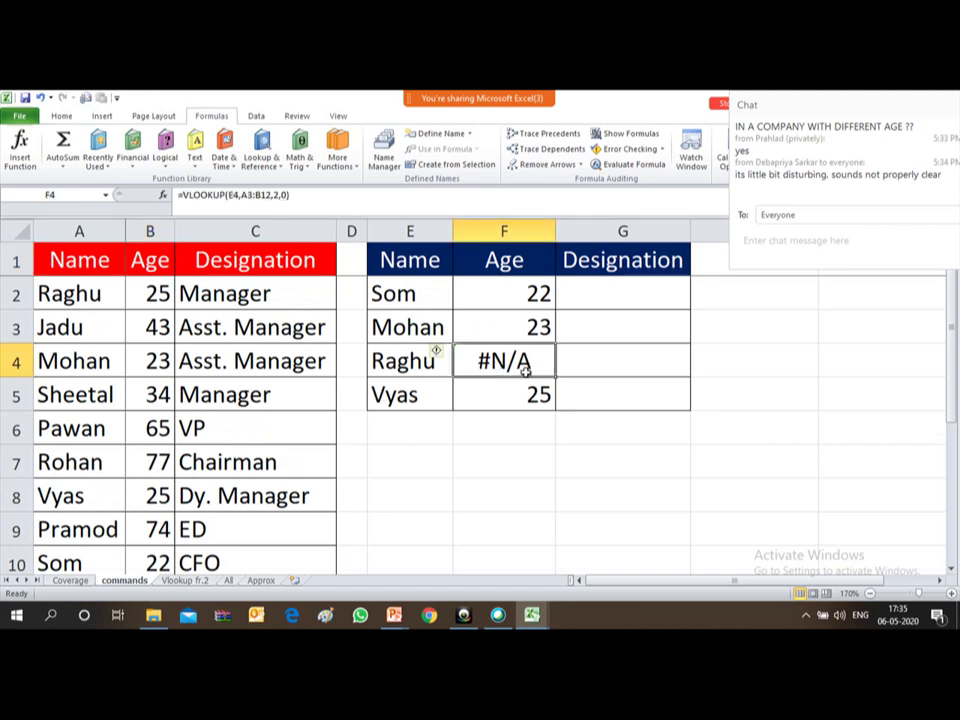
key("F2")
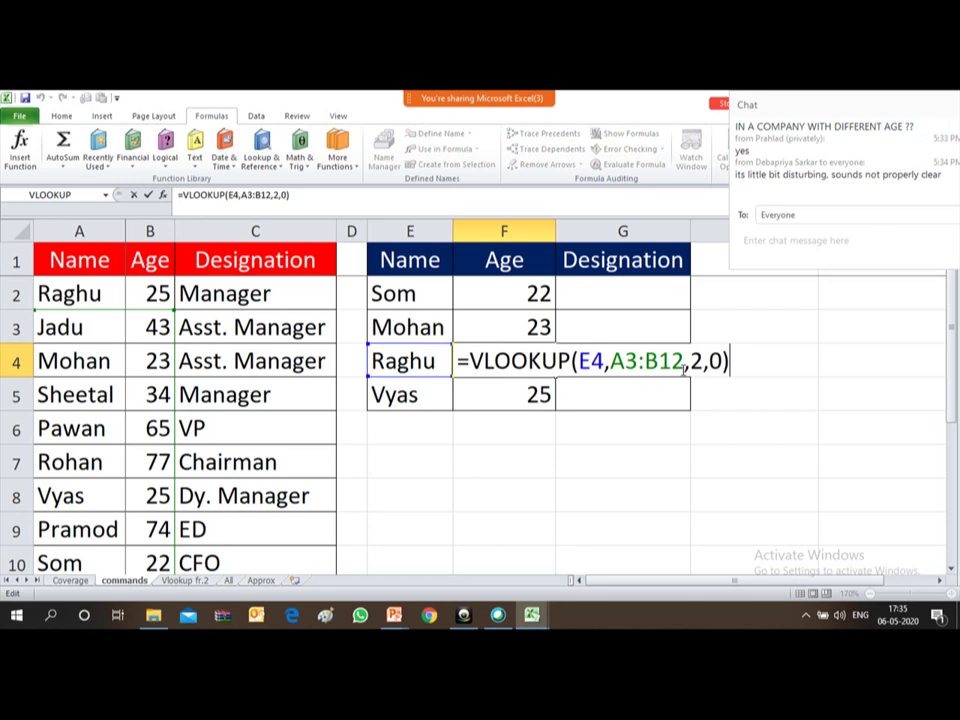
key("ctrl+Return")
key("Up")
key("Up")
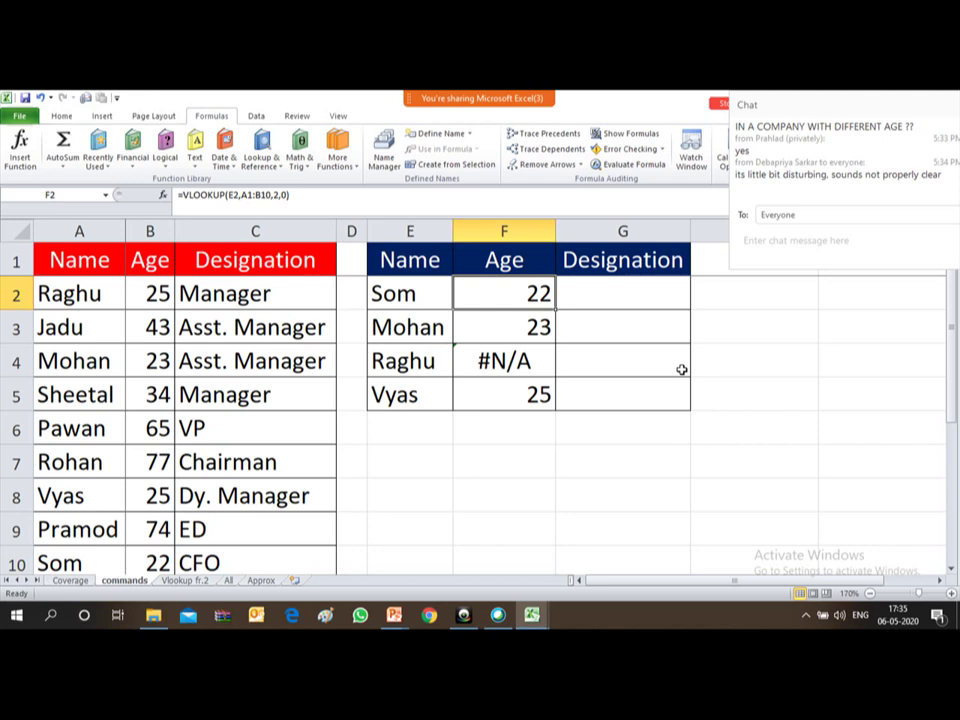
key("Down")
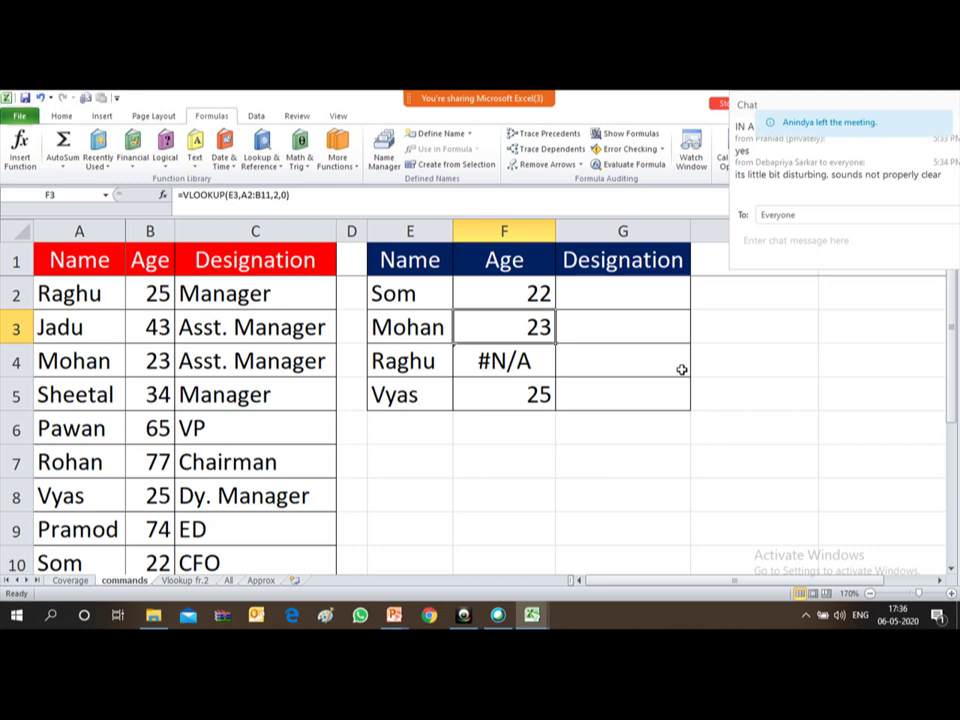
key("Down")
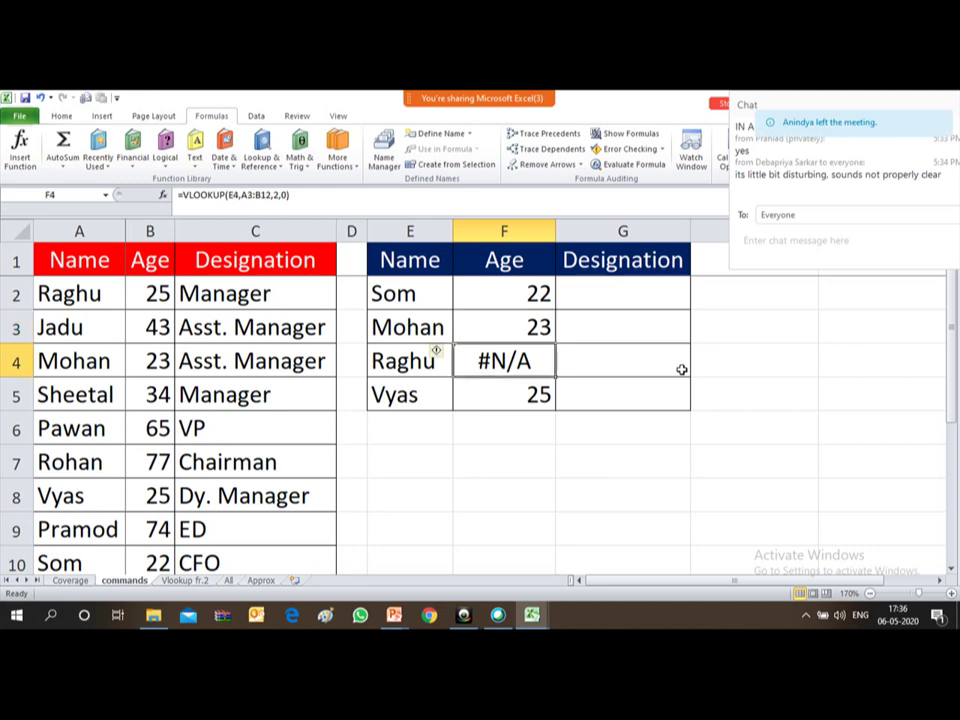
- Check the matching name in A2 against the table array range referenced by F4's formula
left_click(88, 290)
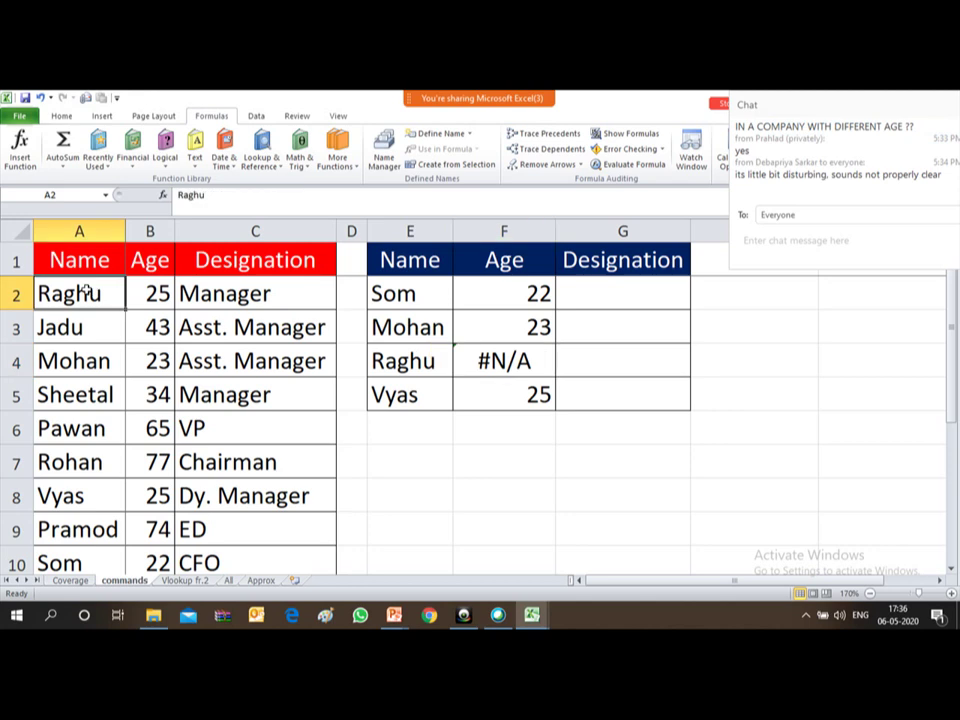
left_click(544, 361)
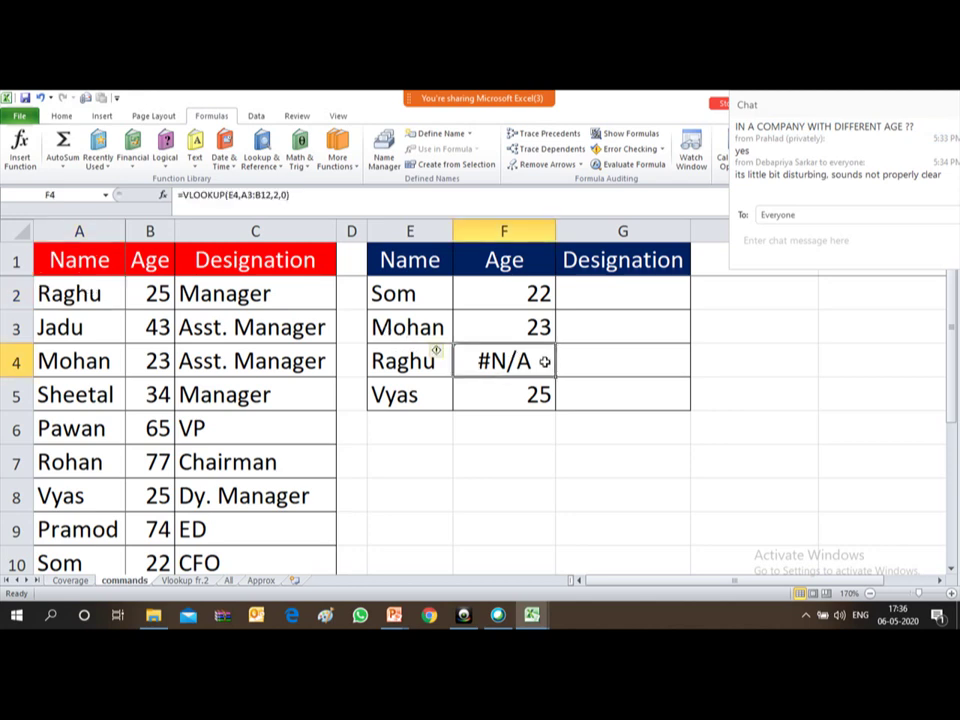
double_click(544, 361)
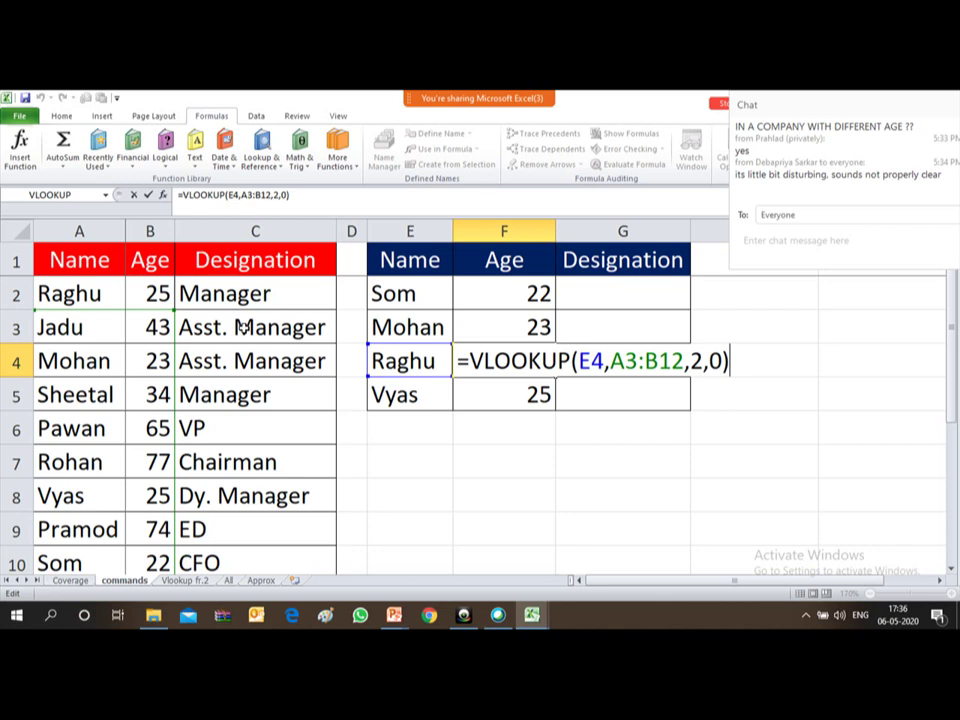
key("ctrl+Return")
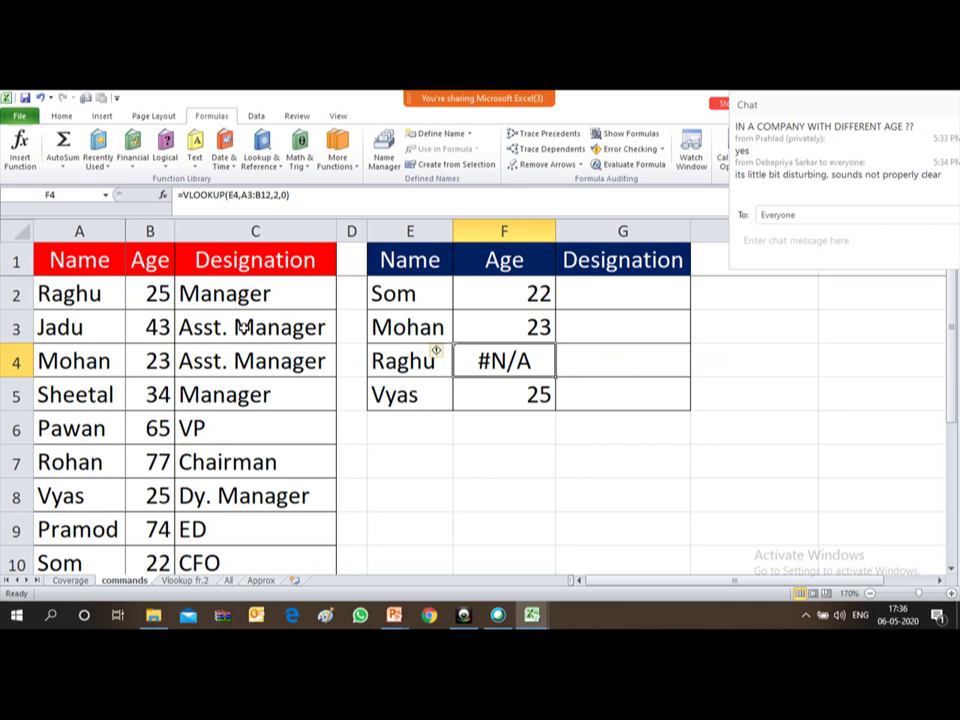
- Make the table array in F2's VLOOKUP formula absolute as $A$1:$B$10
key("Up")
key("Up")
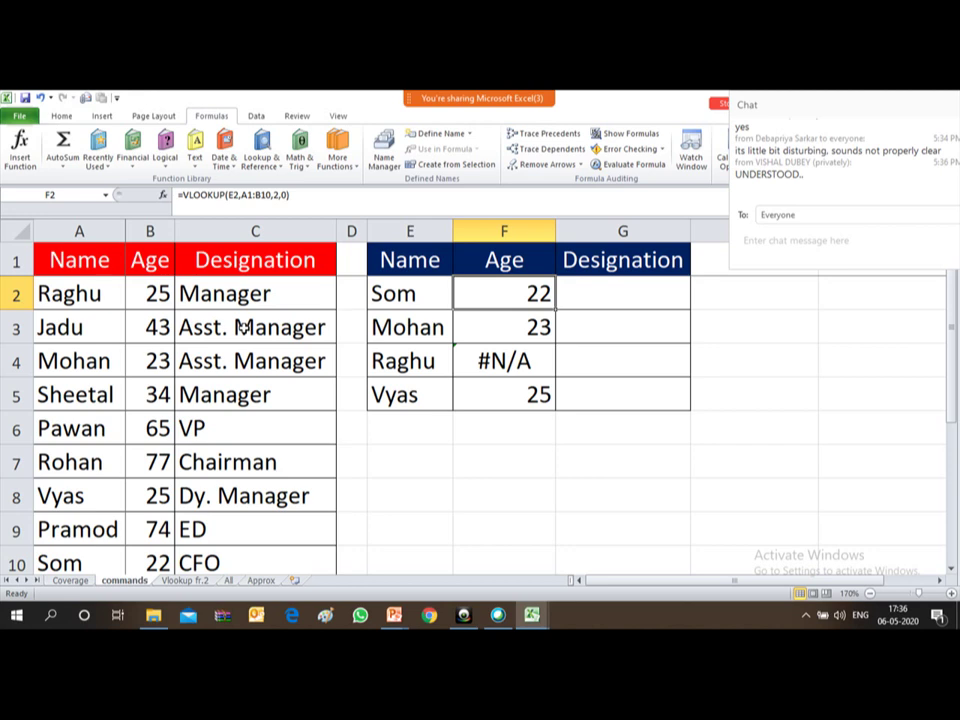
key("F2")
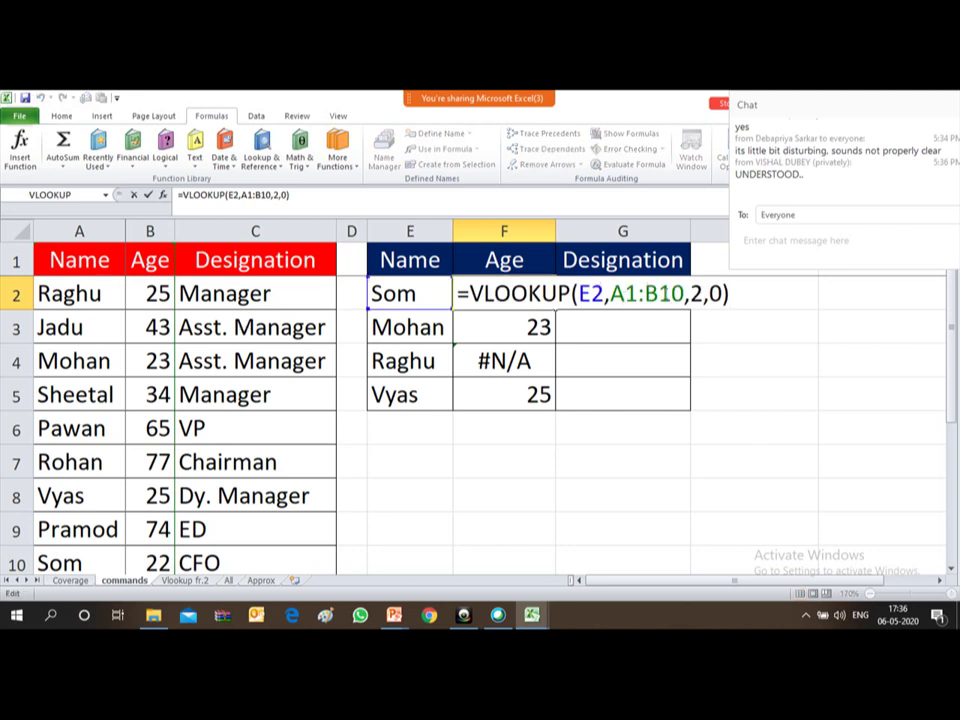
left_click(624, 293)
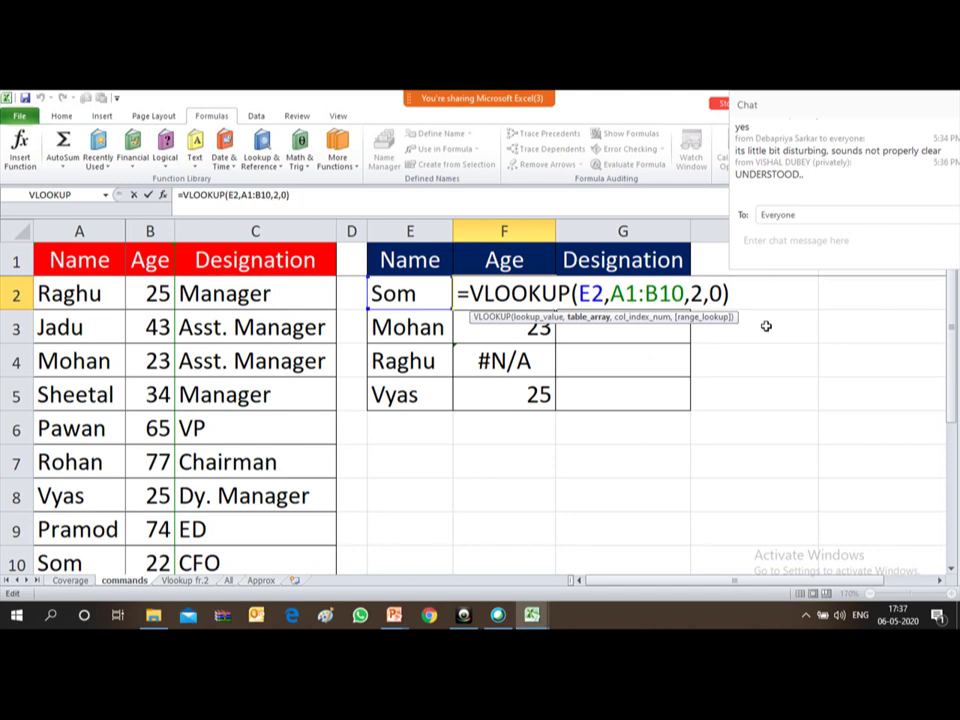
key("F4")
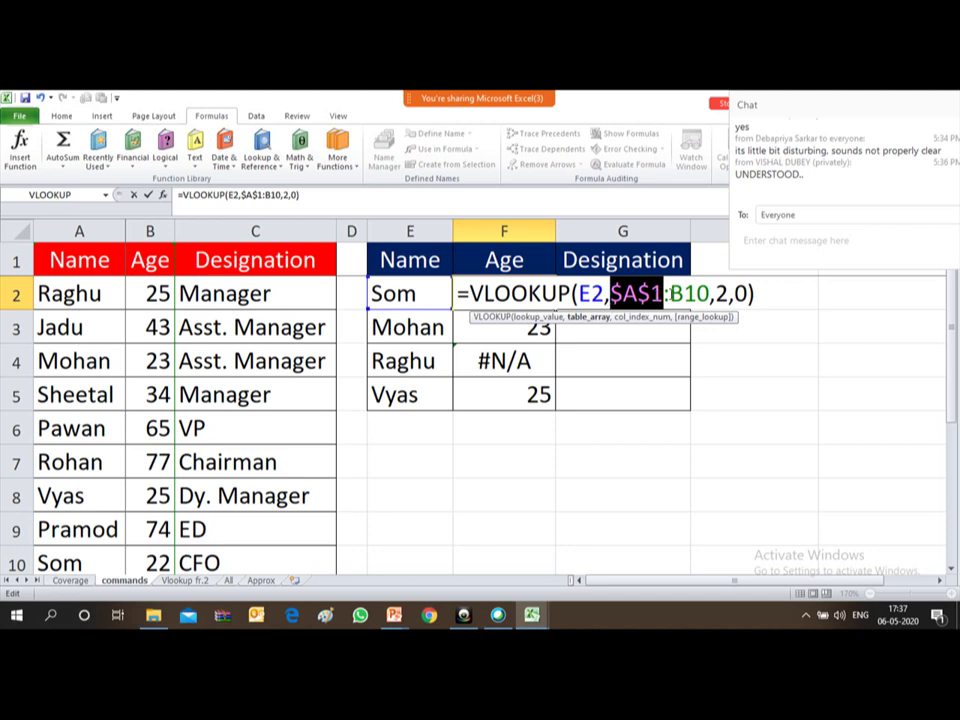
left_click(684, 293)
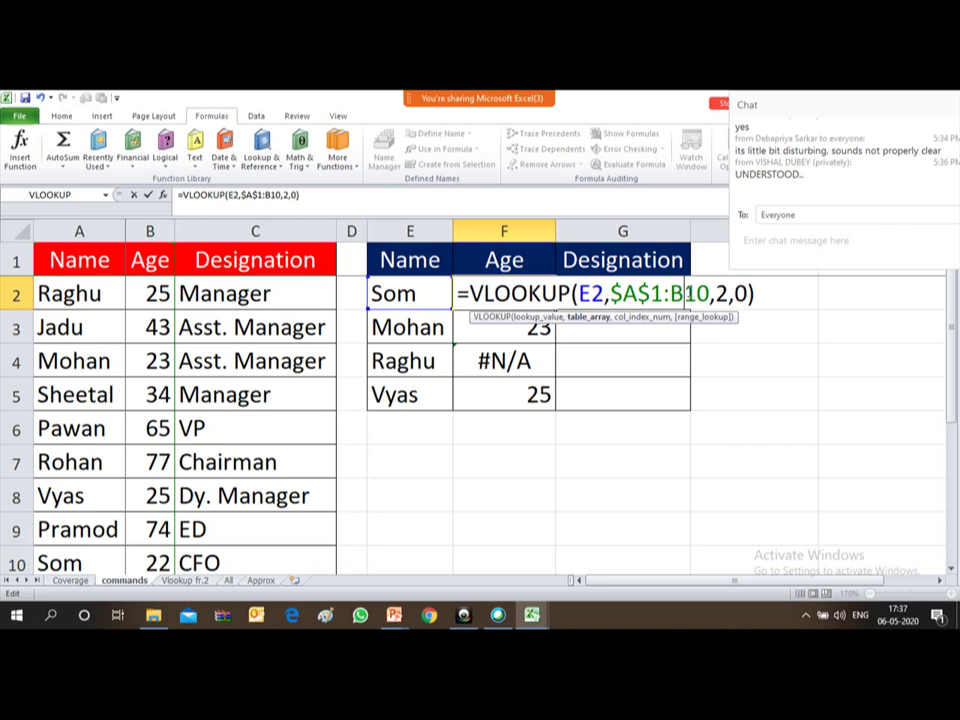
key("F4")
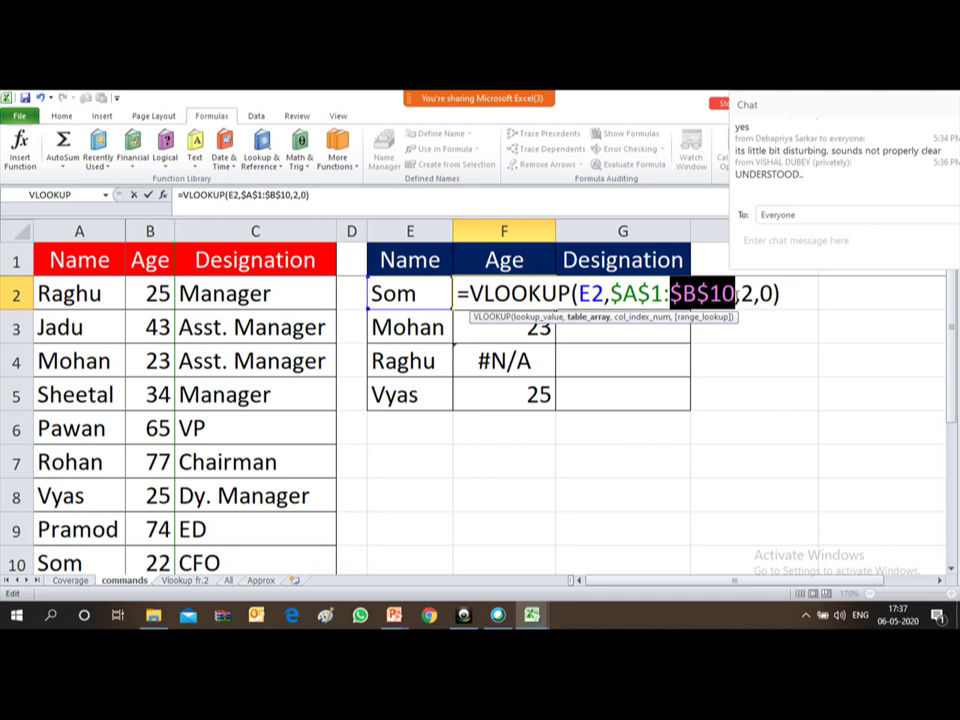
key("Return")
- Copy F2's VLOOKUP formula with the absolute table array down the Age column to F5
key("Up")
key("ctrl+c")
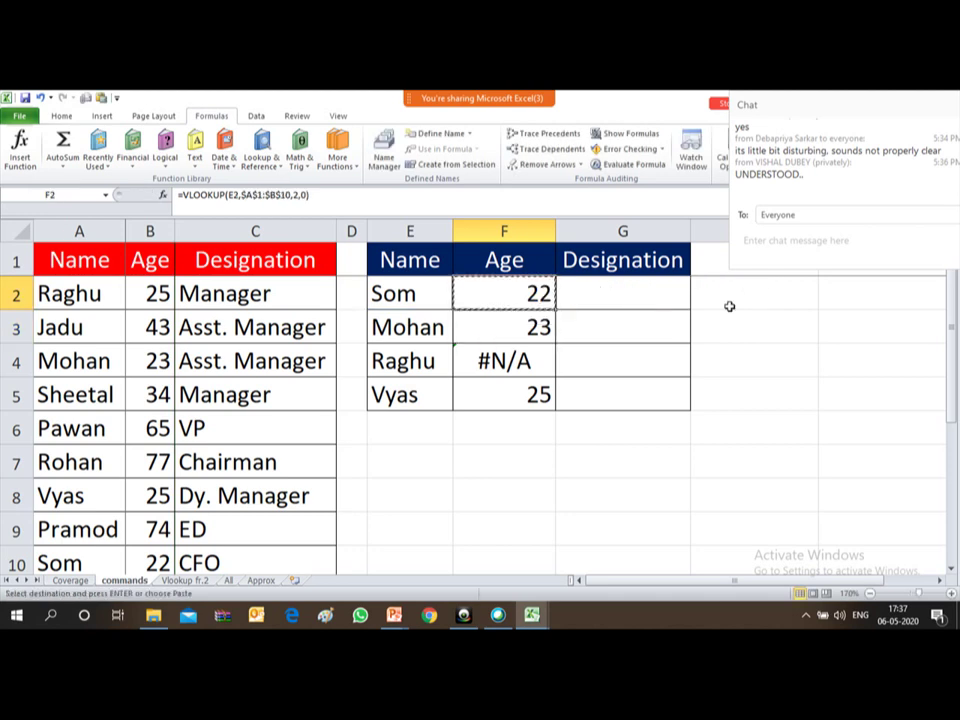
key("shift+Down")
key("shift+Down")
key("shift+Down")
key("Return")
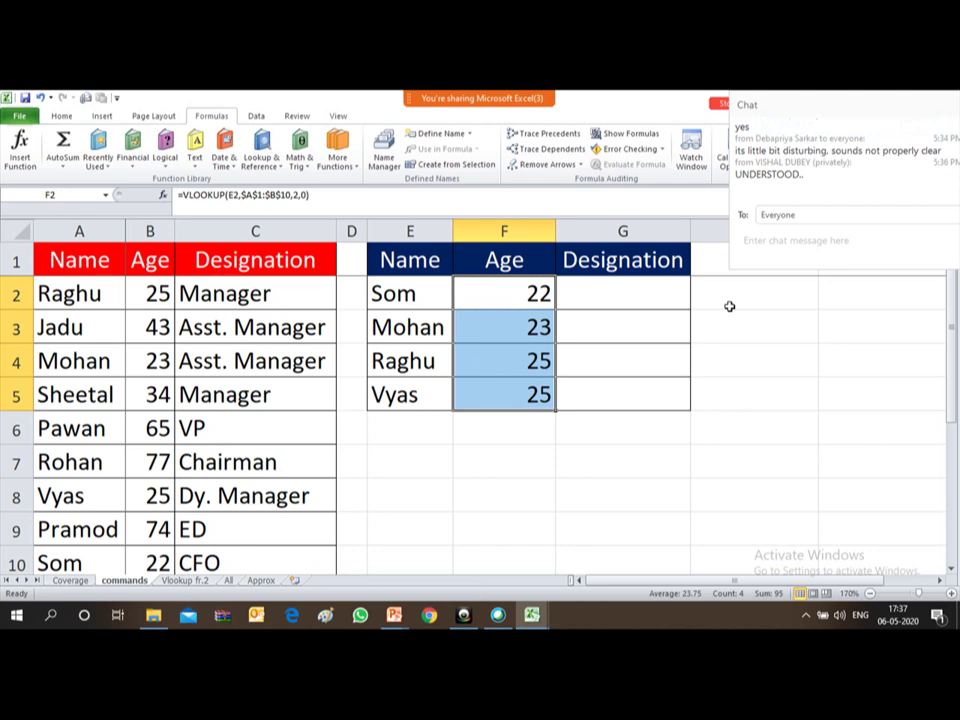
- Check F4's copied formula against the matching age in B2 and look through the Lookup & Reference functions
key("Down")
key("Down")
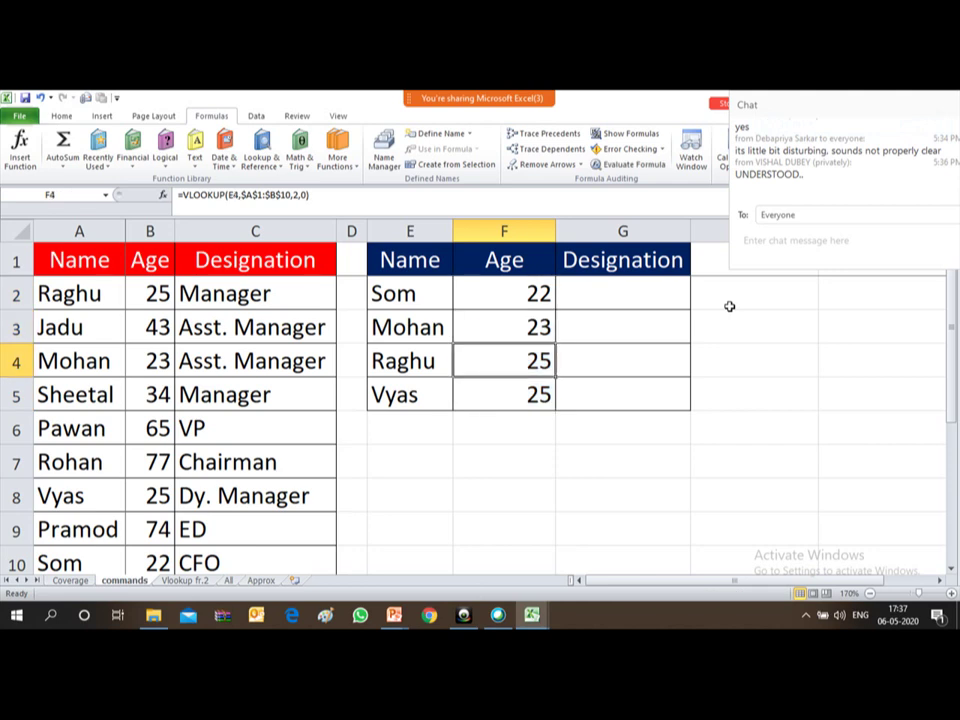
left_click(135, 296)
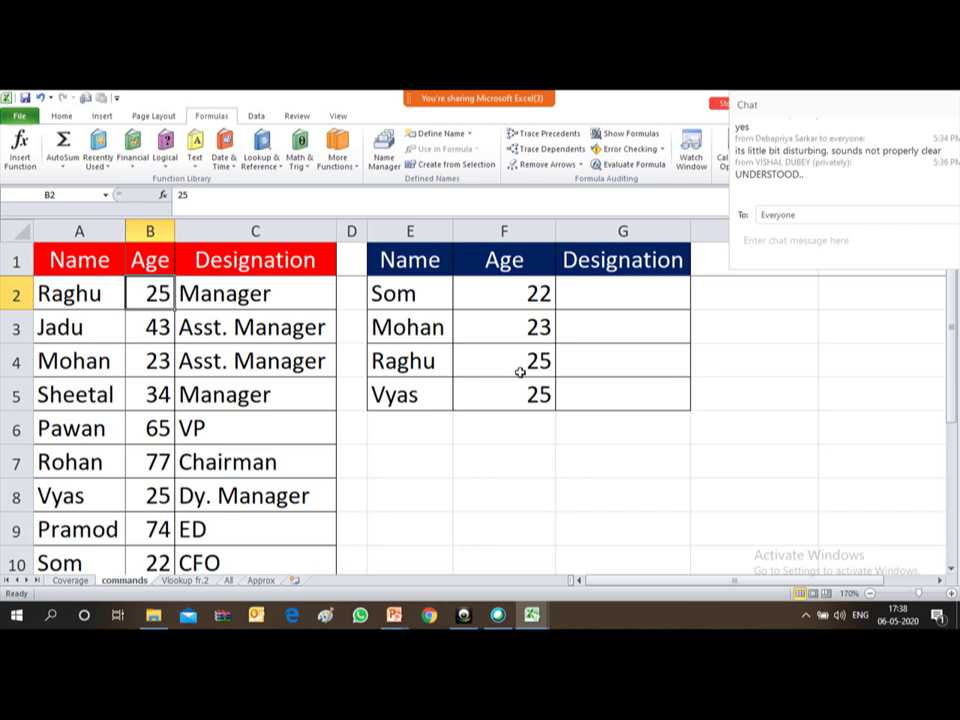
left_click(261, 150)
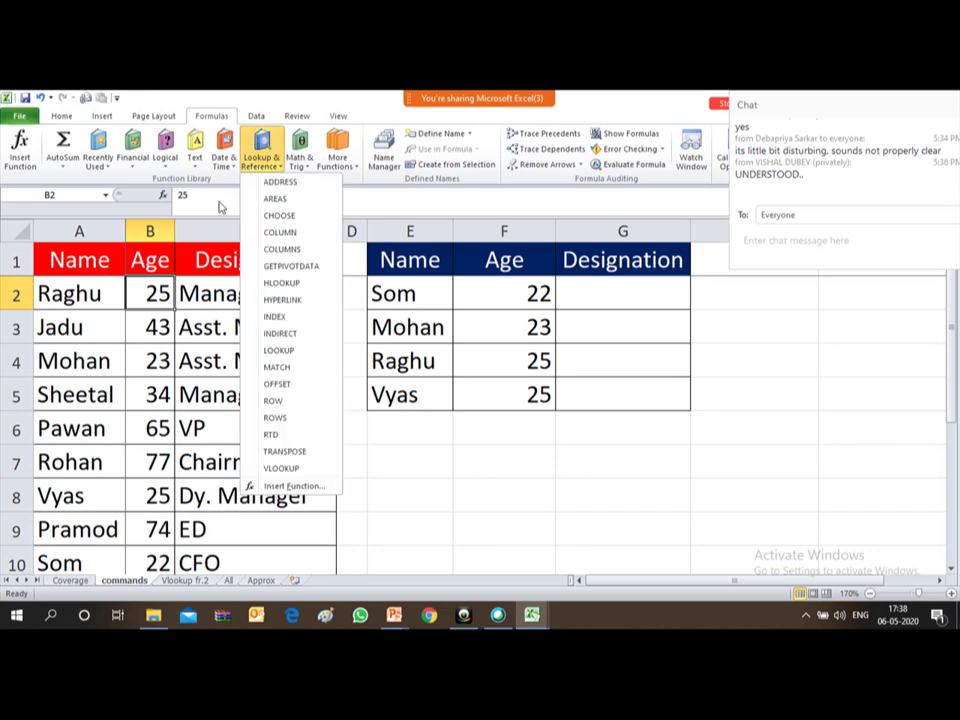
left_click(587, 289)
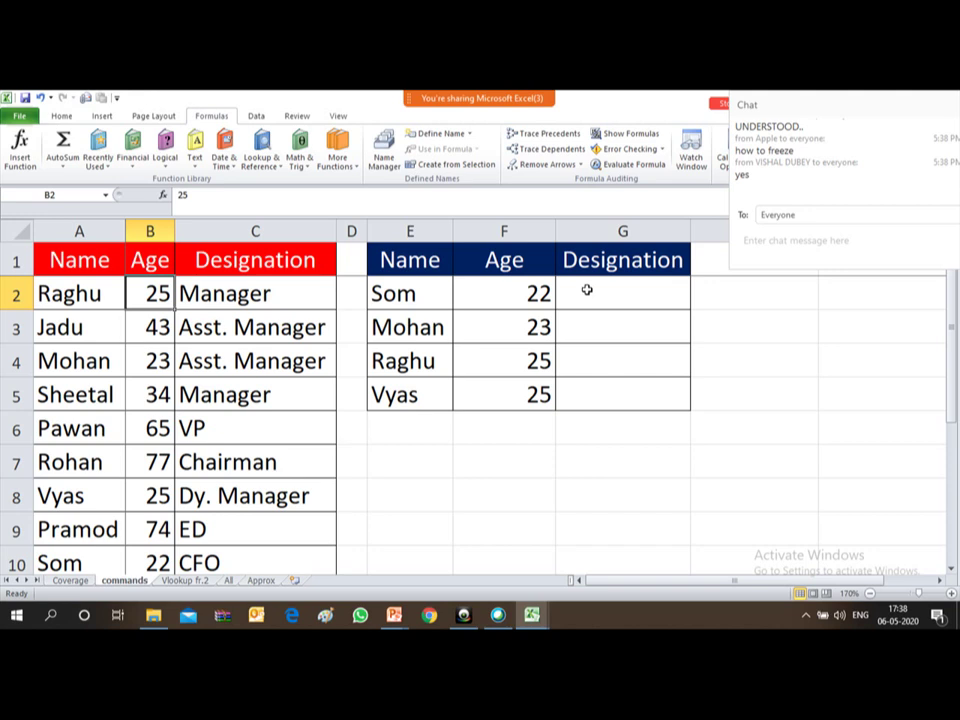
- Select G2 in the Designation column and look over the meeting's participant list
left_click(587, 290)
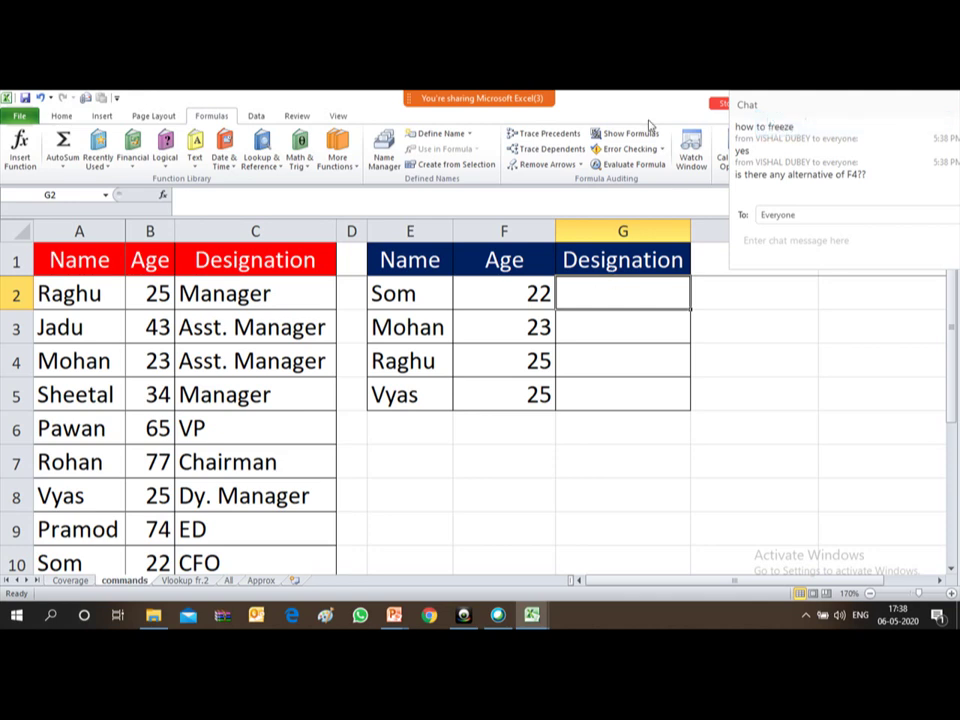
mouse_move(507, 95)
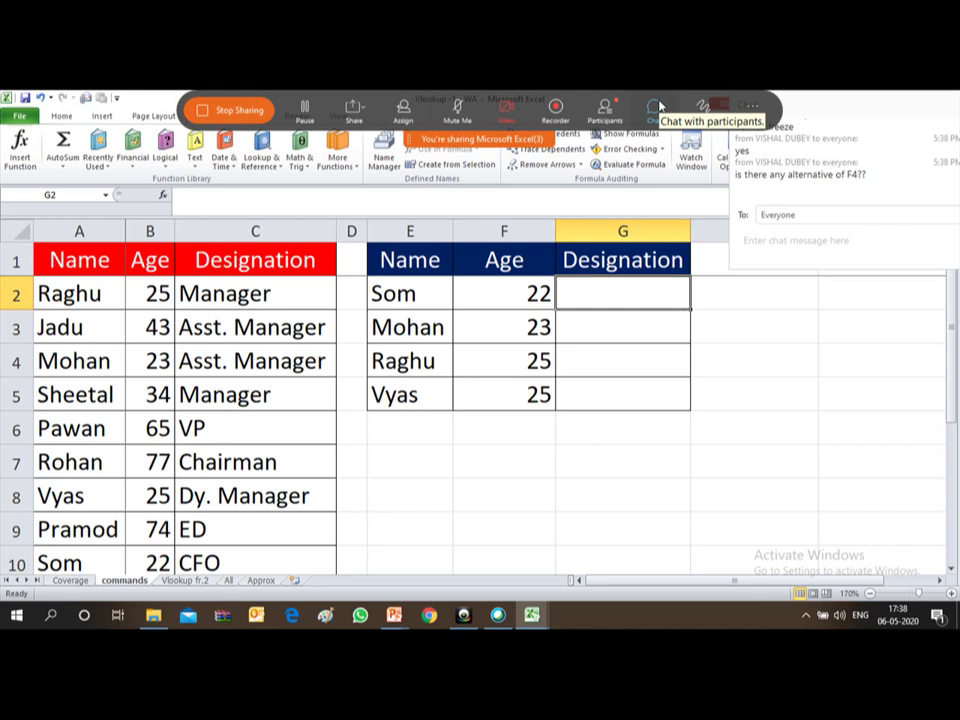
left_click(604, 110)
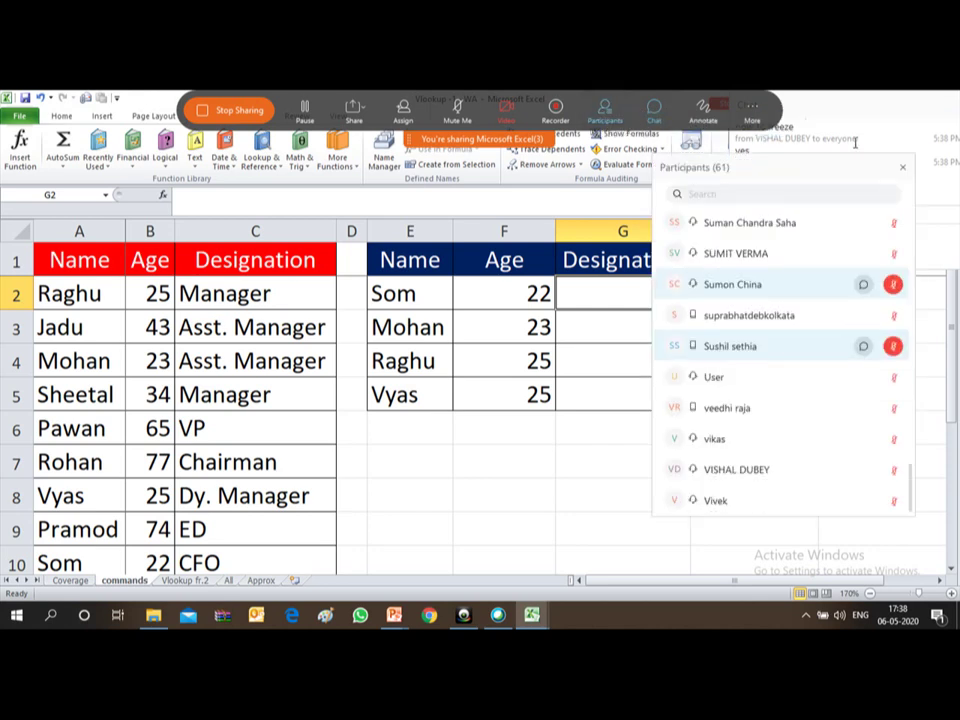
left_click(902, 167)
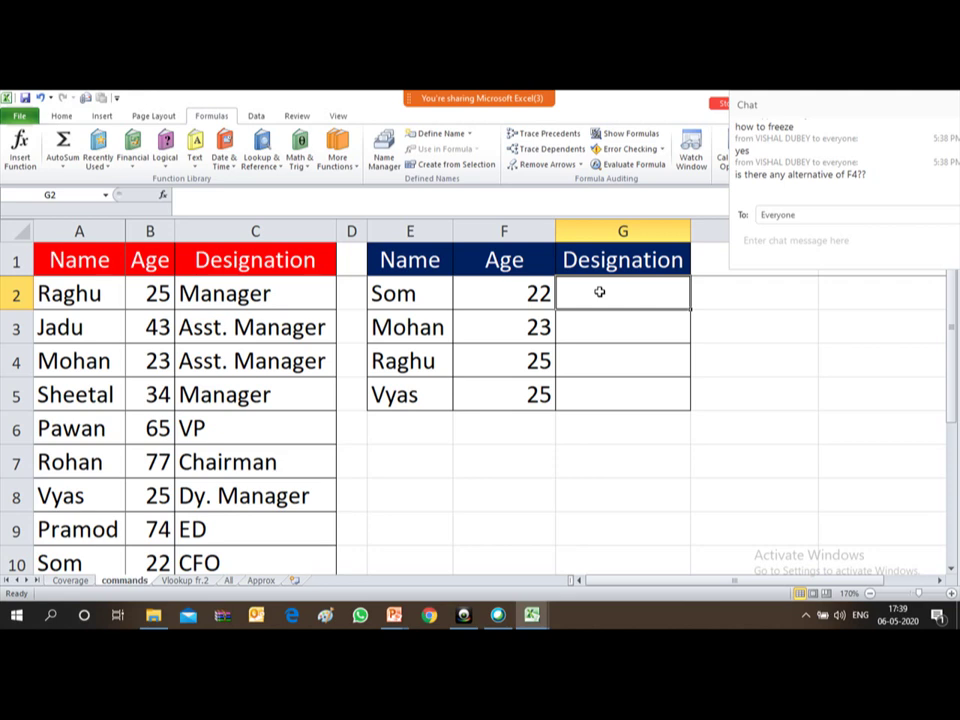
- Start a VLOOKUP formula in G2 with the name in E2 as the lookup value
type("=")
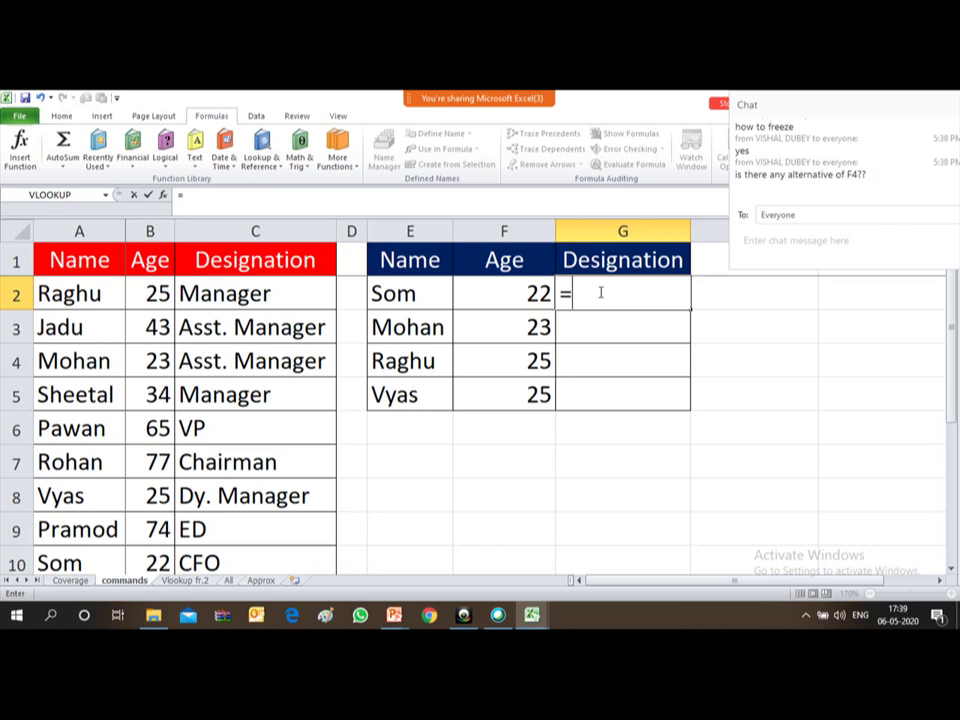
type("vlookup")
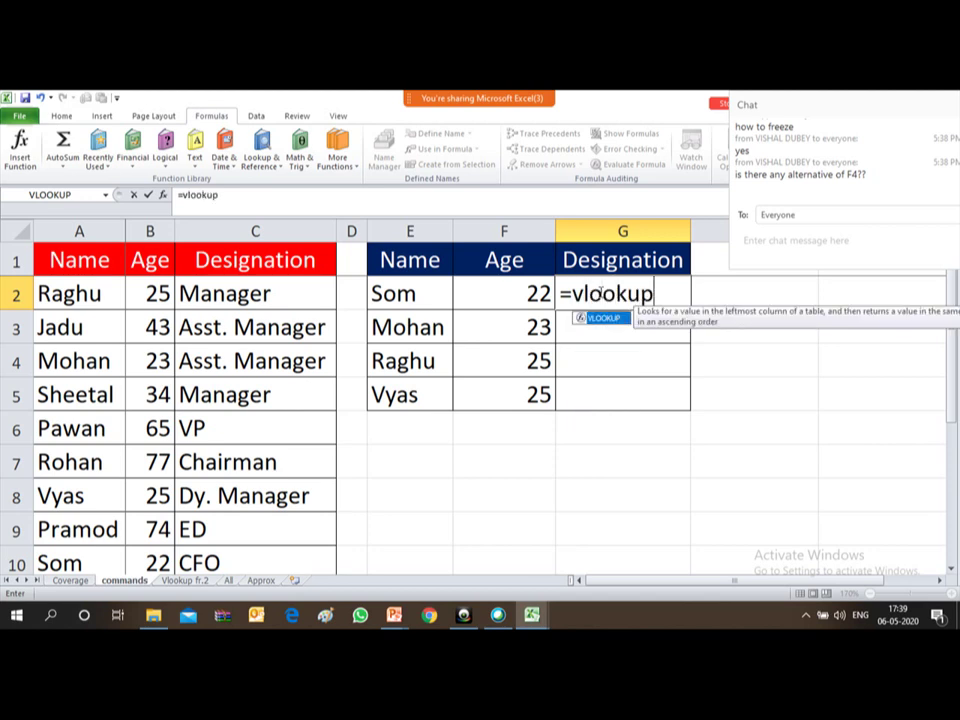
type("(")
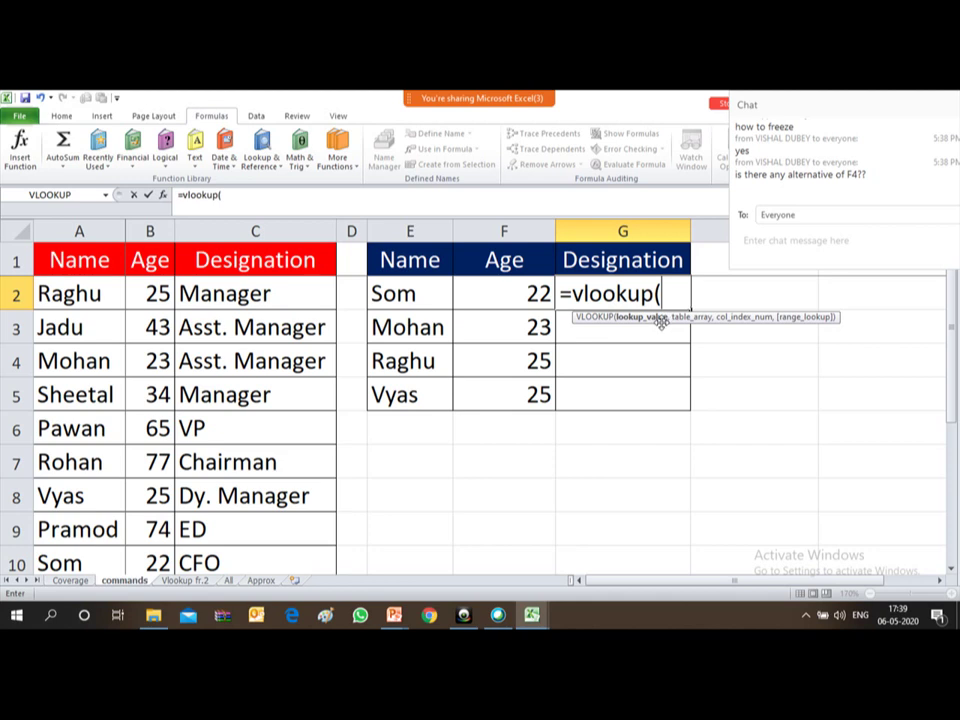
left_click(400, 293)
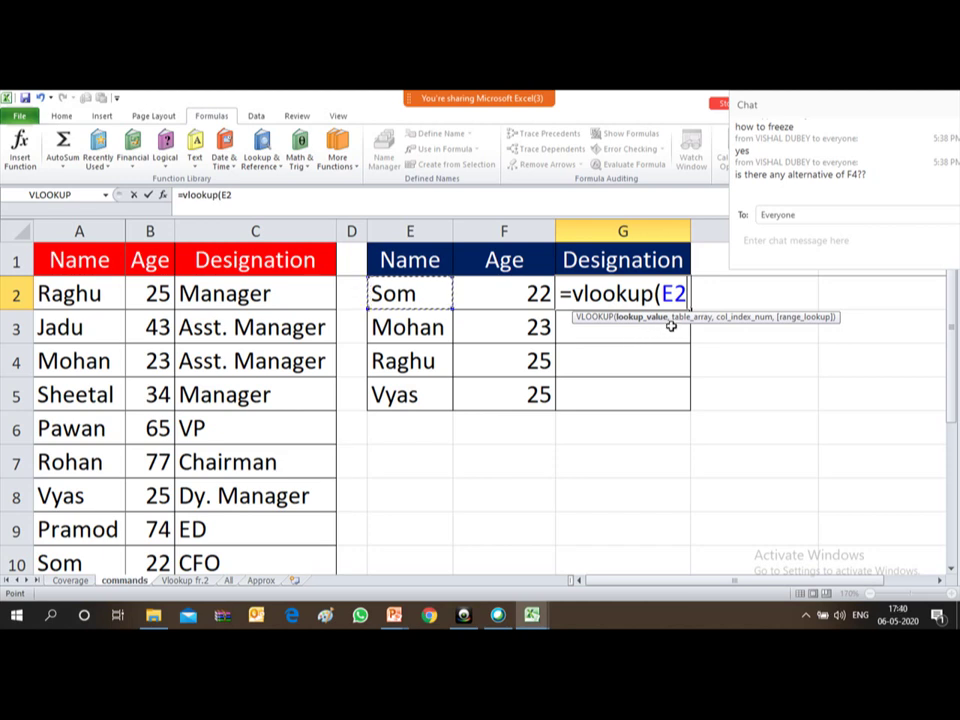
type(",")
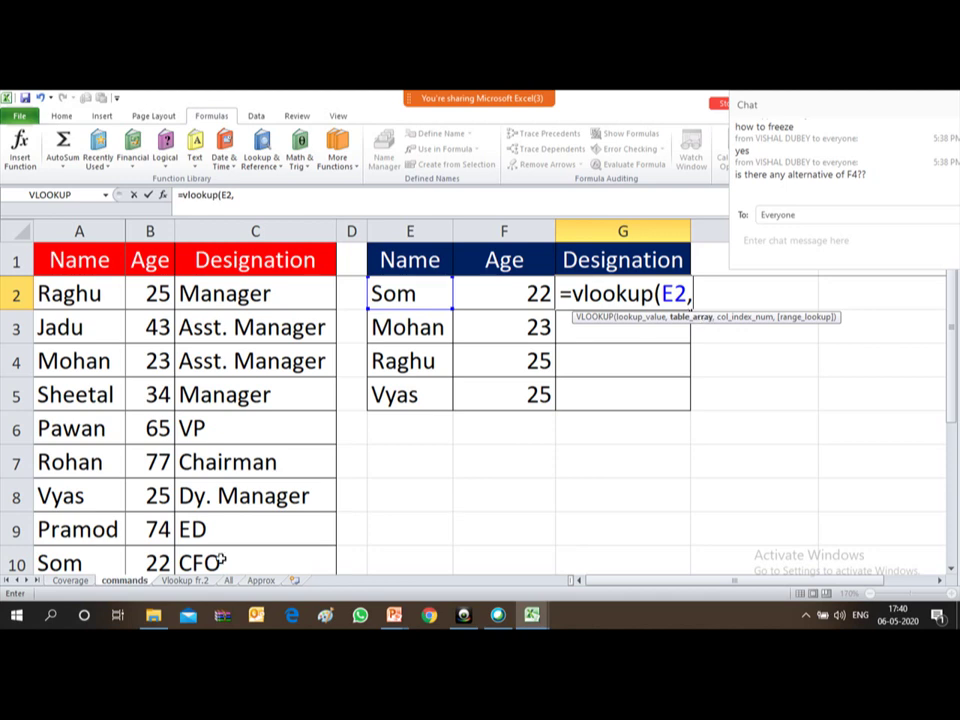
- Set the formula's table array to A1:C10 on the Vlookup fr.2 sheet
left_click(185, 580)
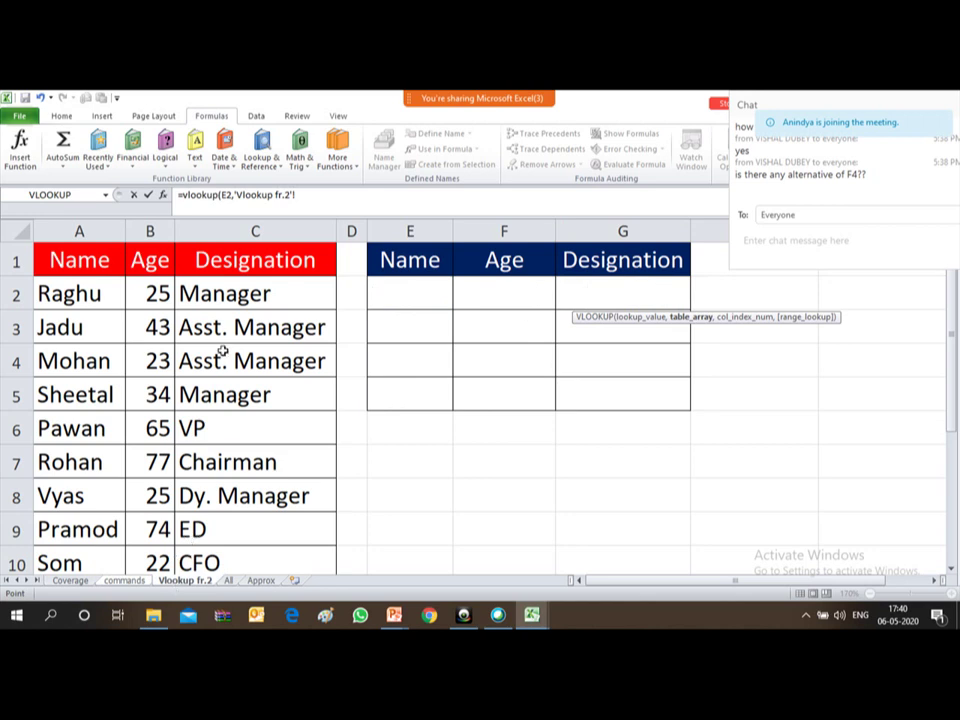
left_click(58, 256)
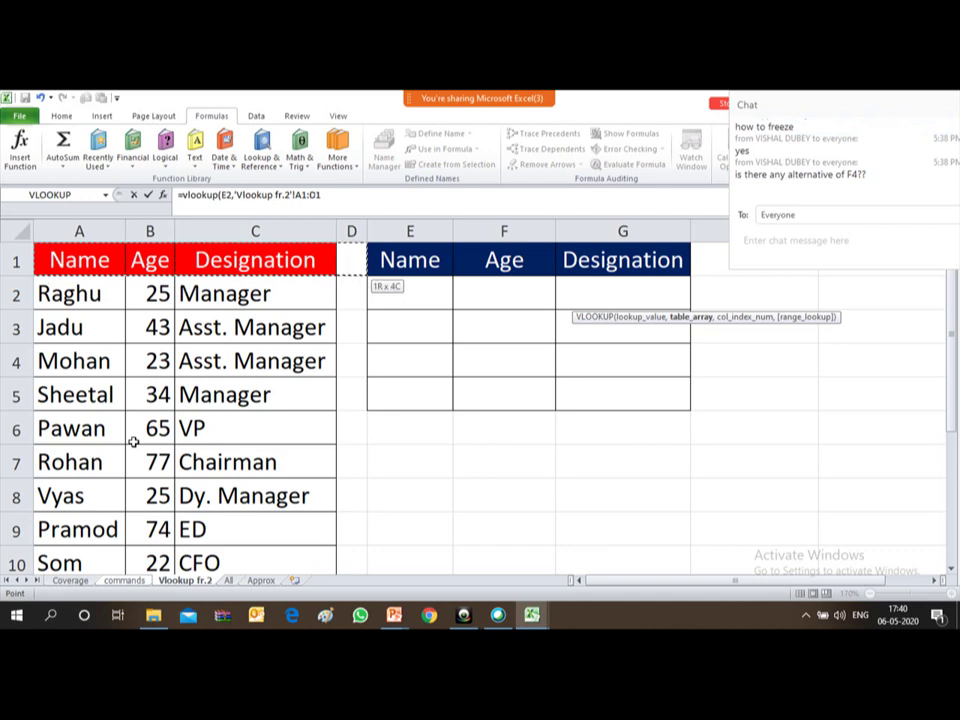
key("shift+Right")
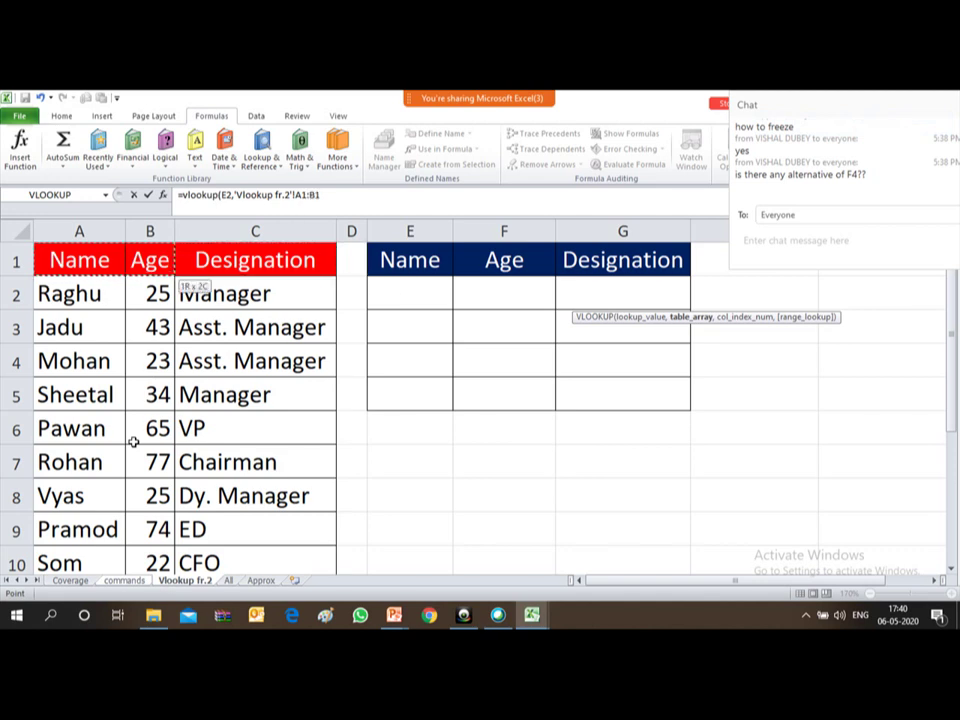
key("shift+Right")
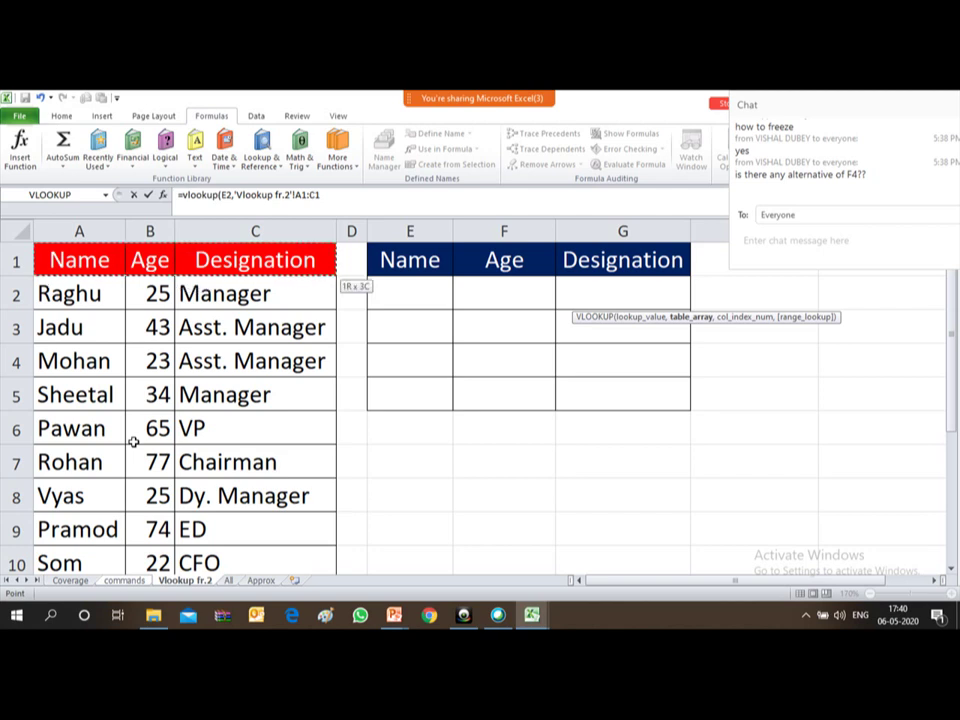
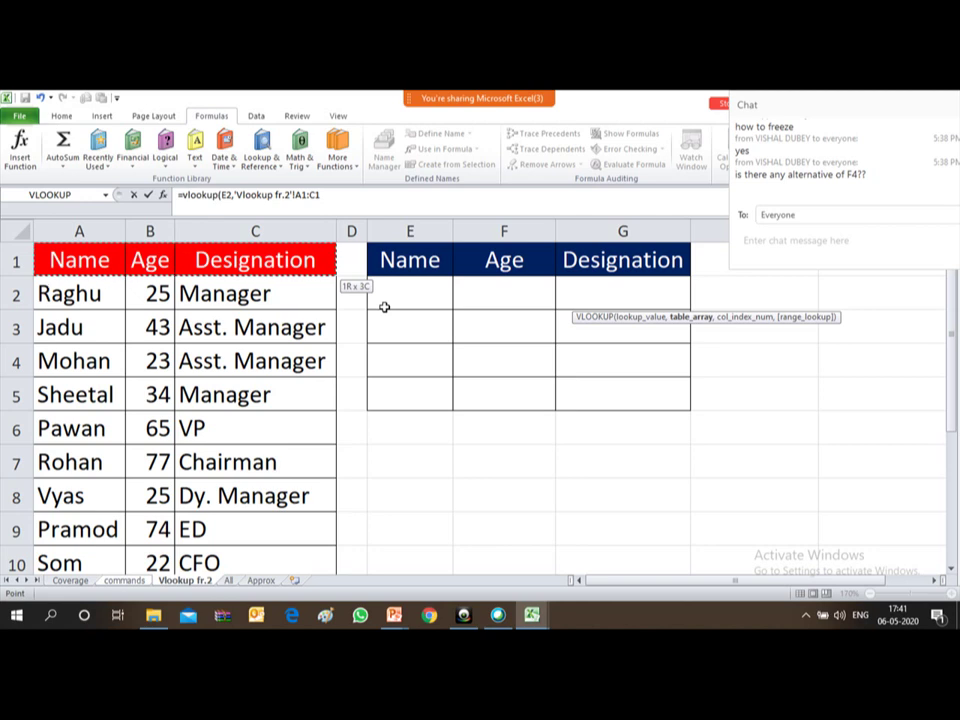
key("ctrl+shift+Down")
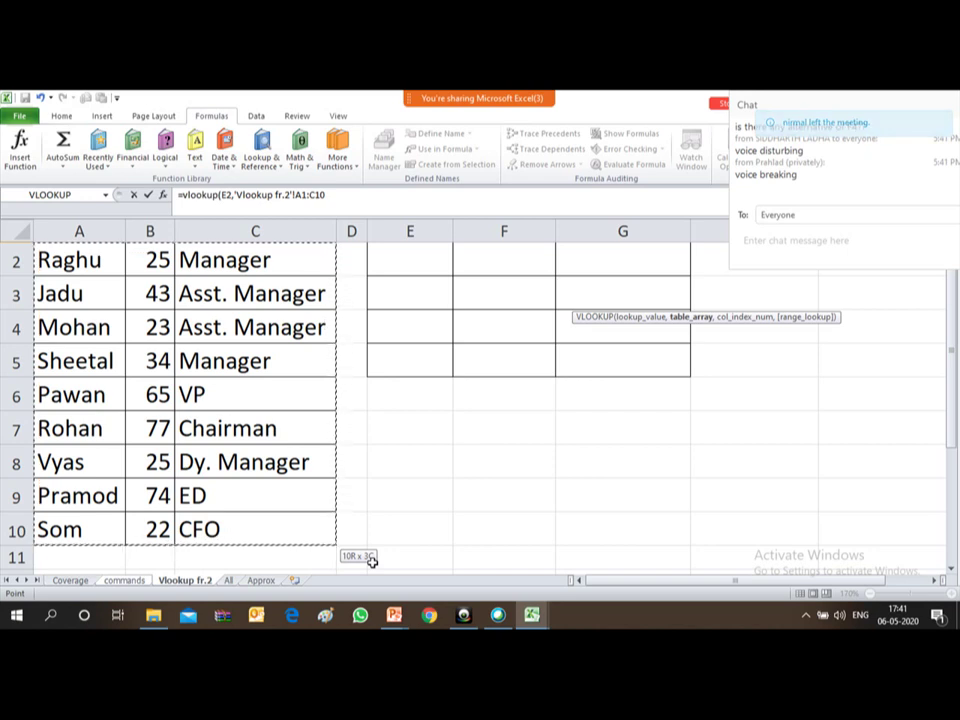
- Complete G2's VLOOKUP with column index 3 and range lookup 0, and reselect G2 to show its formula
type(",")
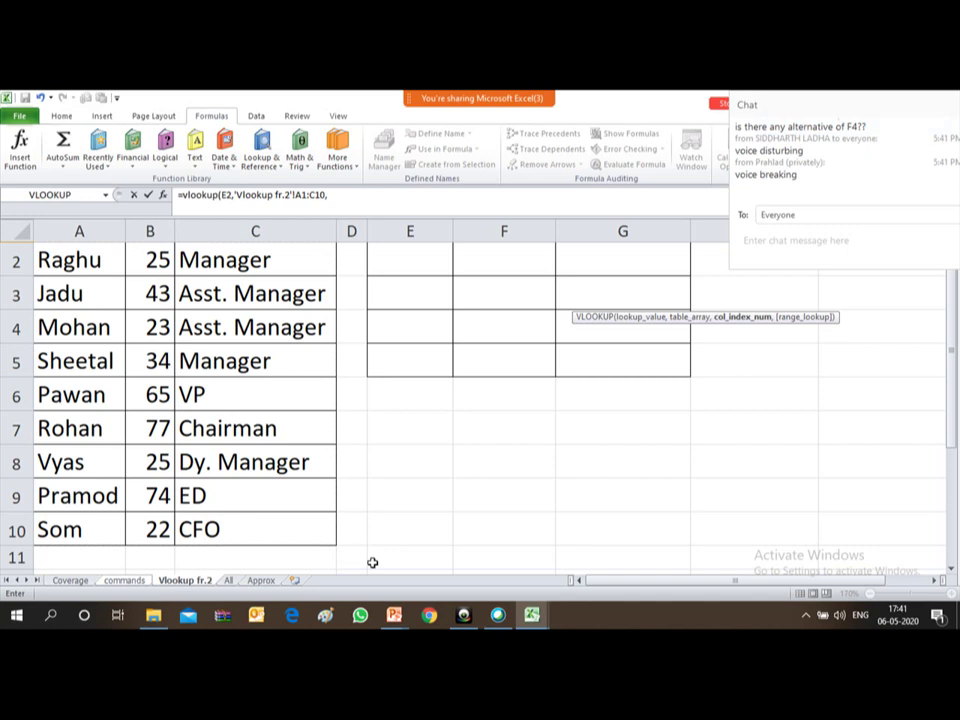
type("3,")
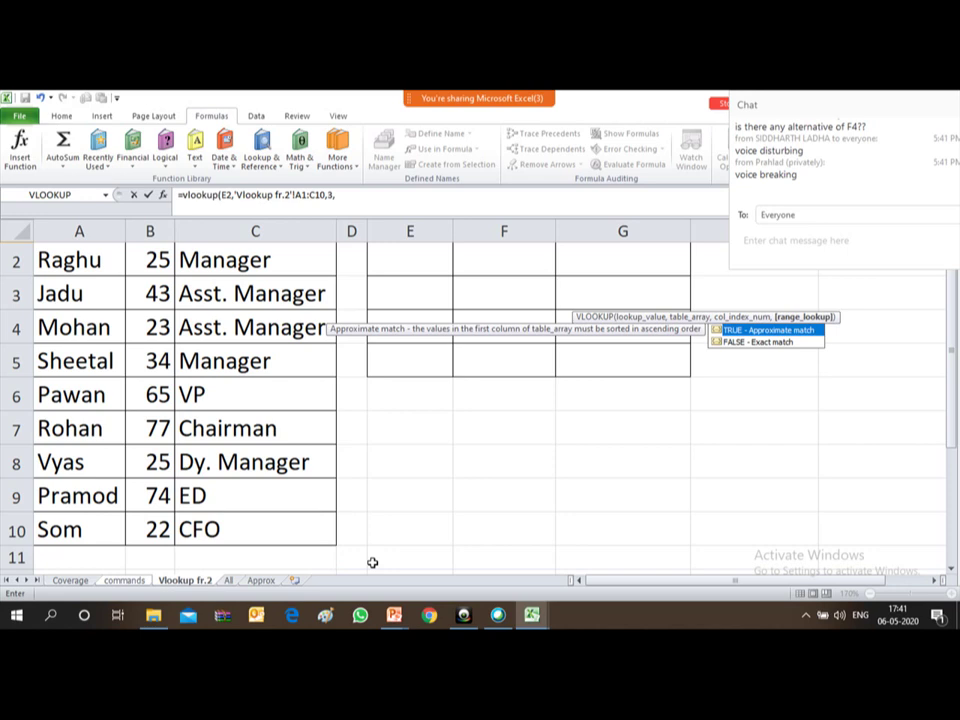
type("0)")
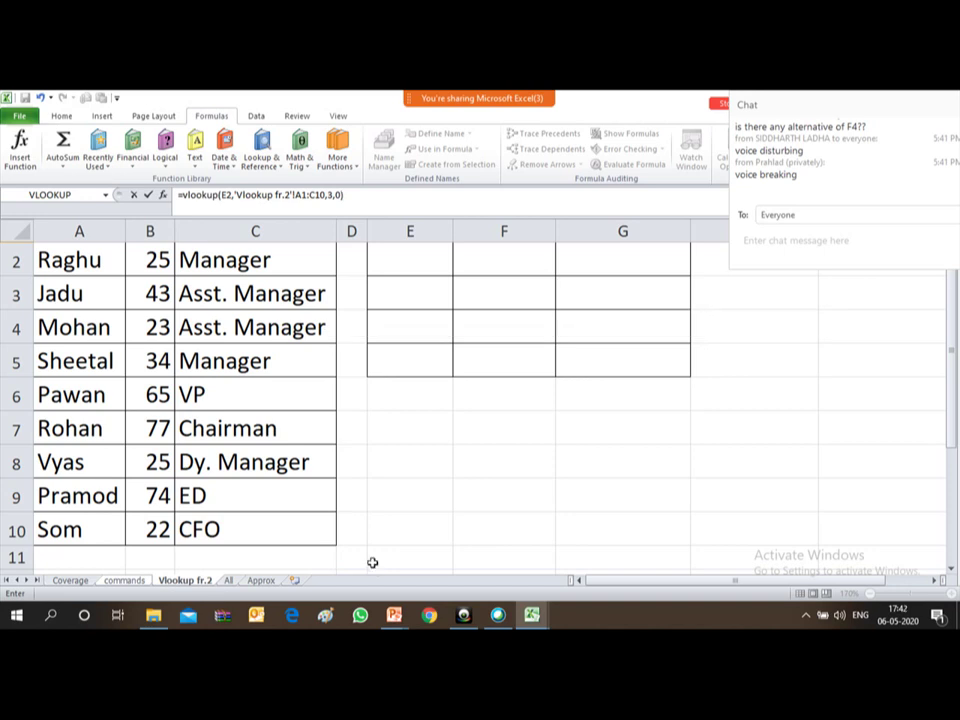
key("Return")
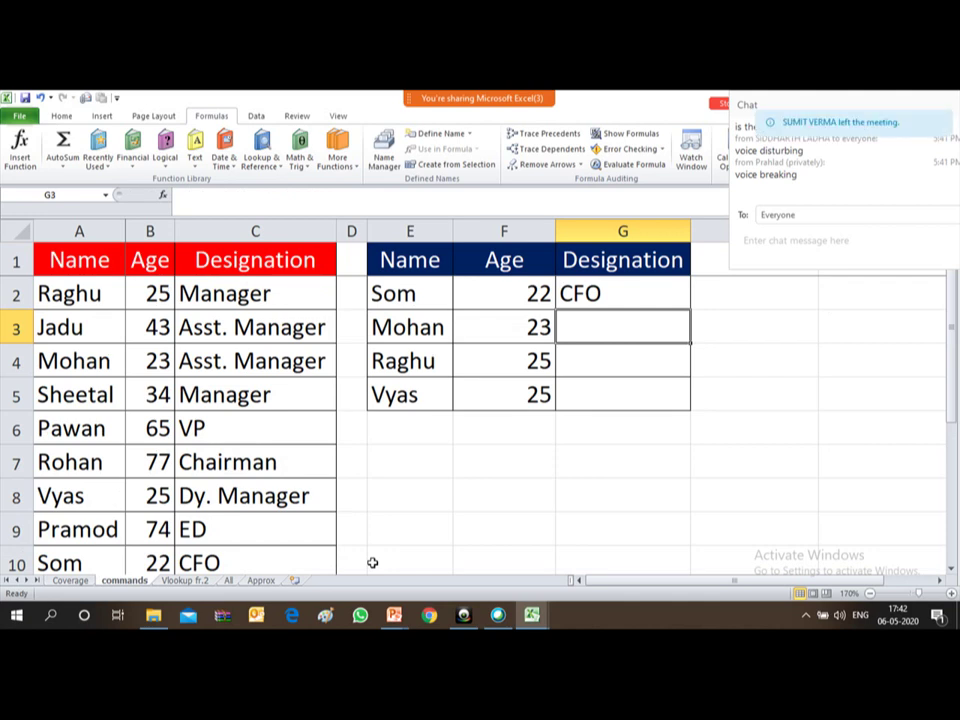
key("Up")
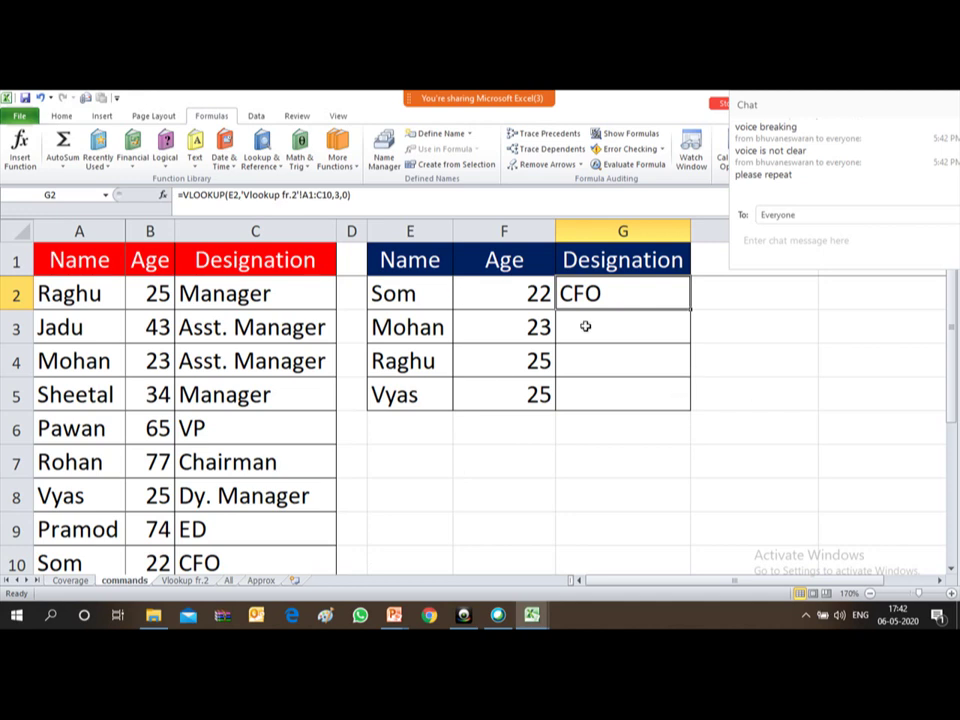
- Stop sharing Excel in the Webex meeting and open the list of available Wi-Fi networks
mouse_move(537, 97)
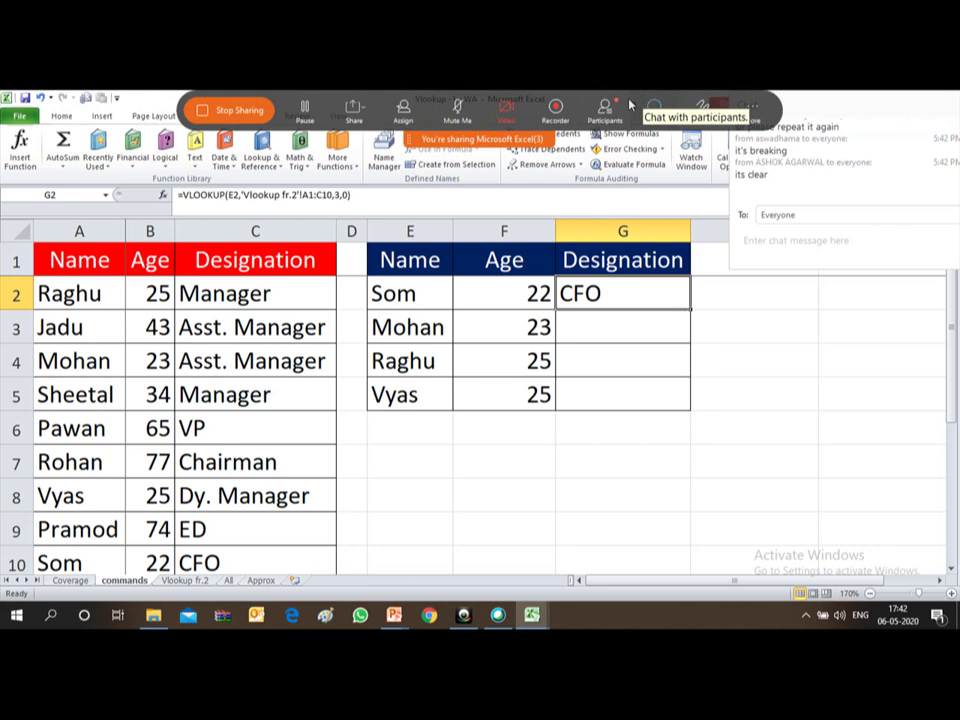
left_click(247, 110)
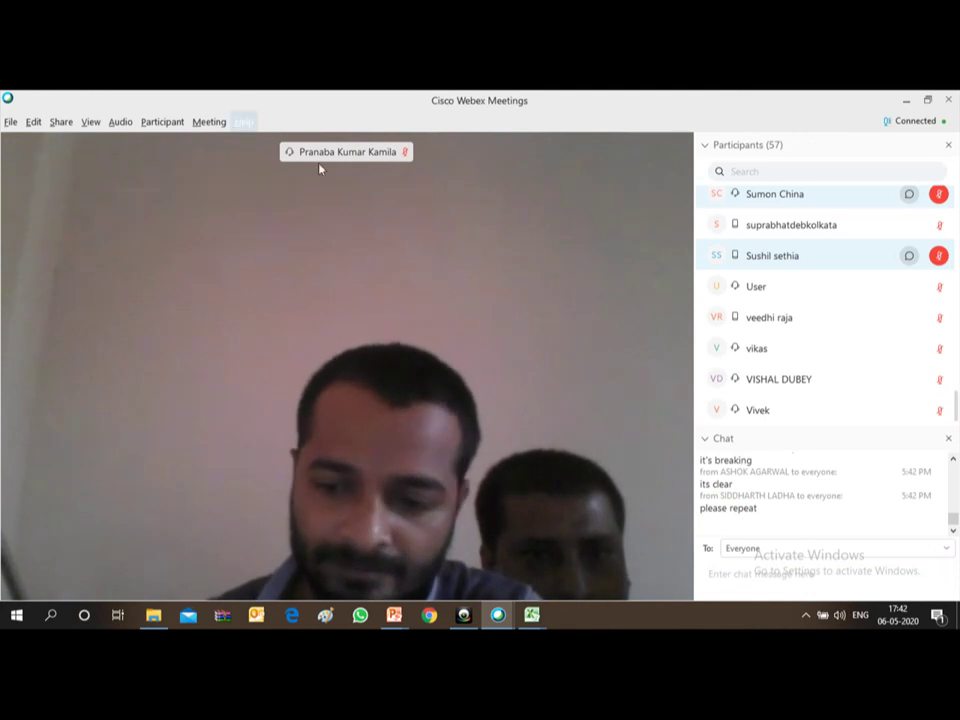
left_click(806, 616)
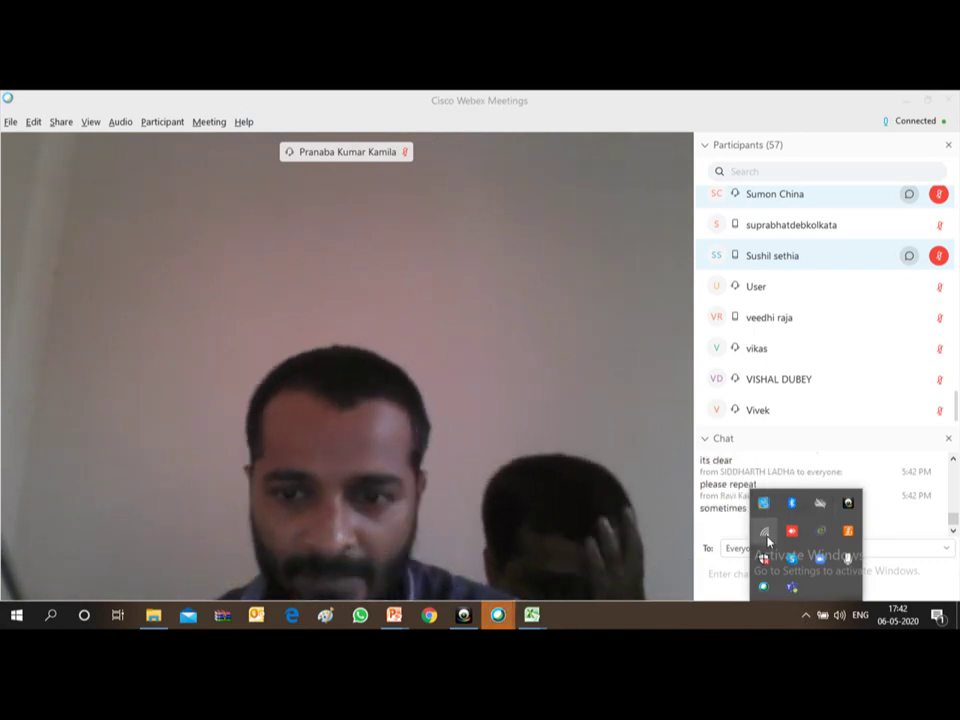
left_click(766, 536)
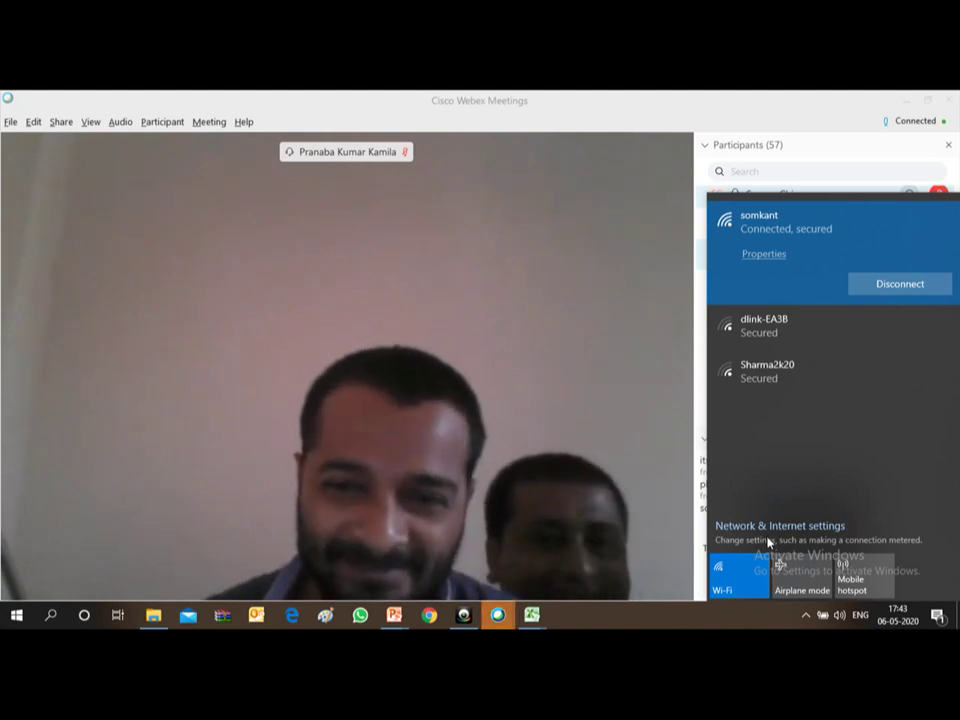
- Restart Wi-Fi, connect to the redmisom network with automatic connection enabled, and return to the Webex meeting
left_click(730, 583)
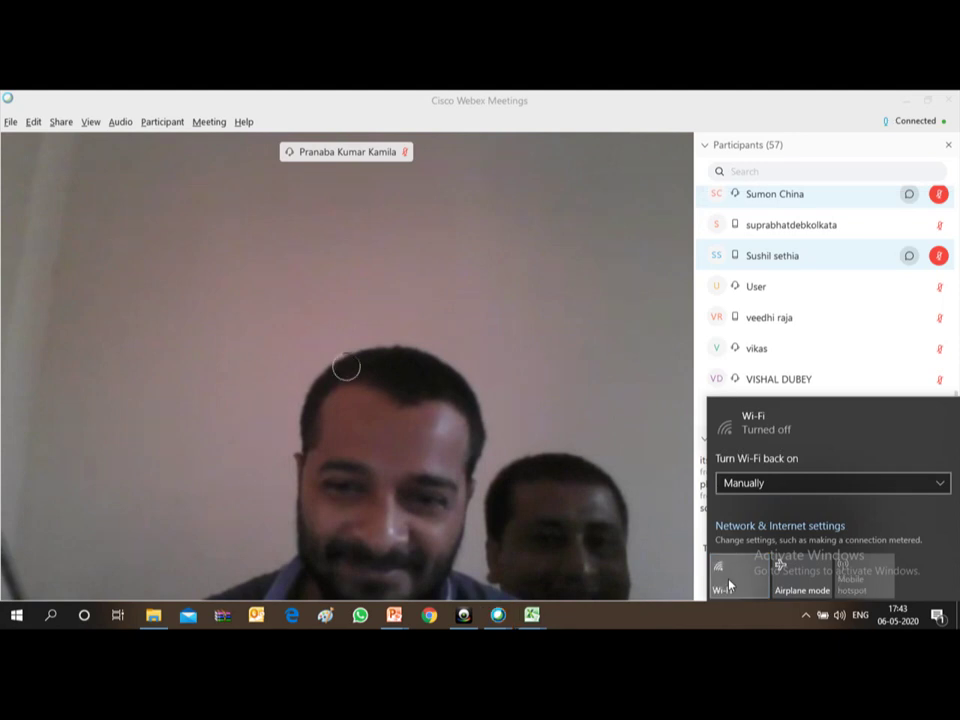
left_click(730, 585)
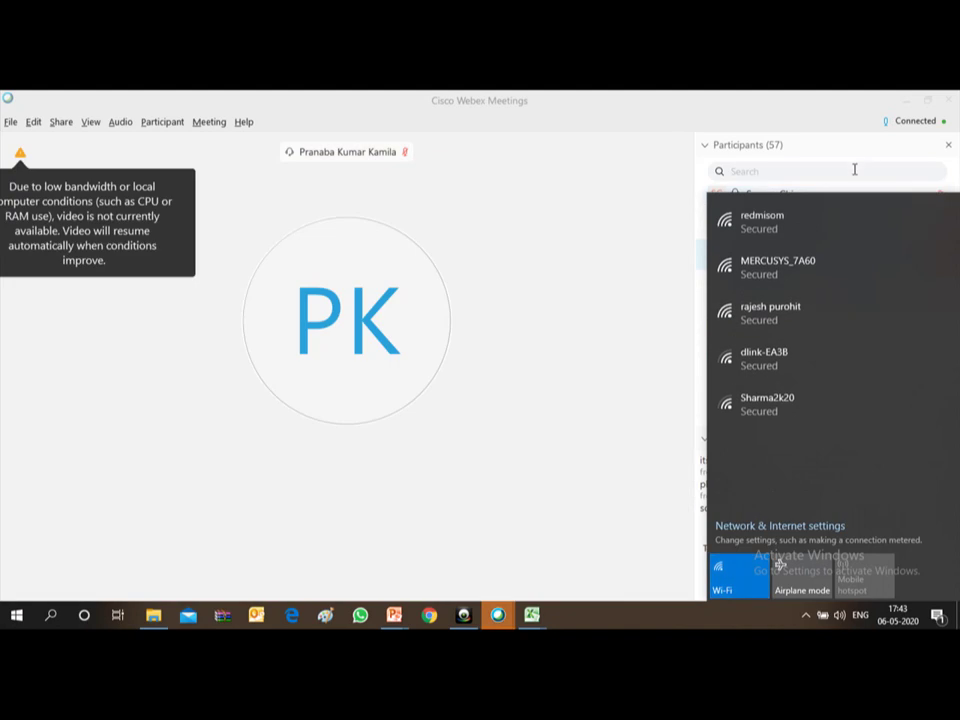
left_click(798, 235)
left_click(750, 253)
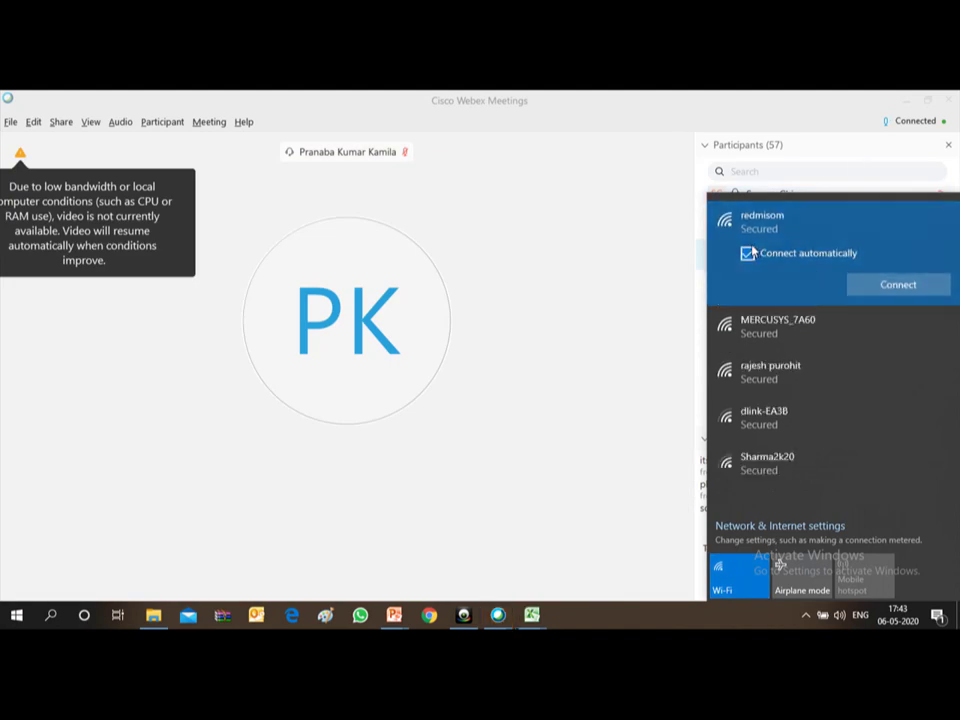
left_click(898, 284)
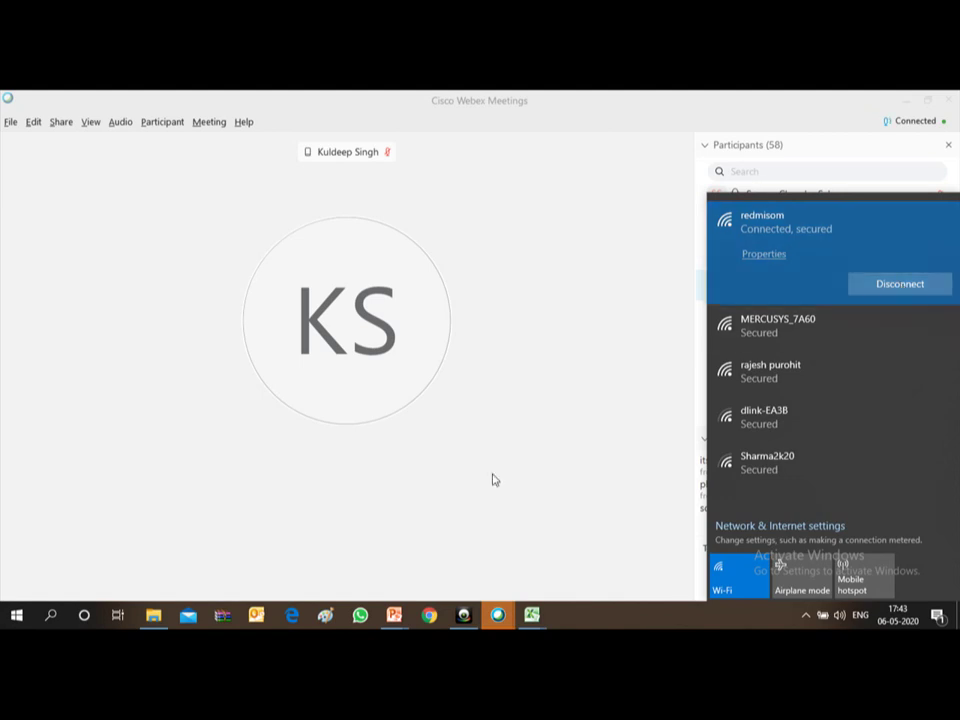
left_click(375, 505)
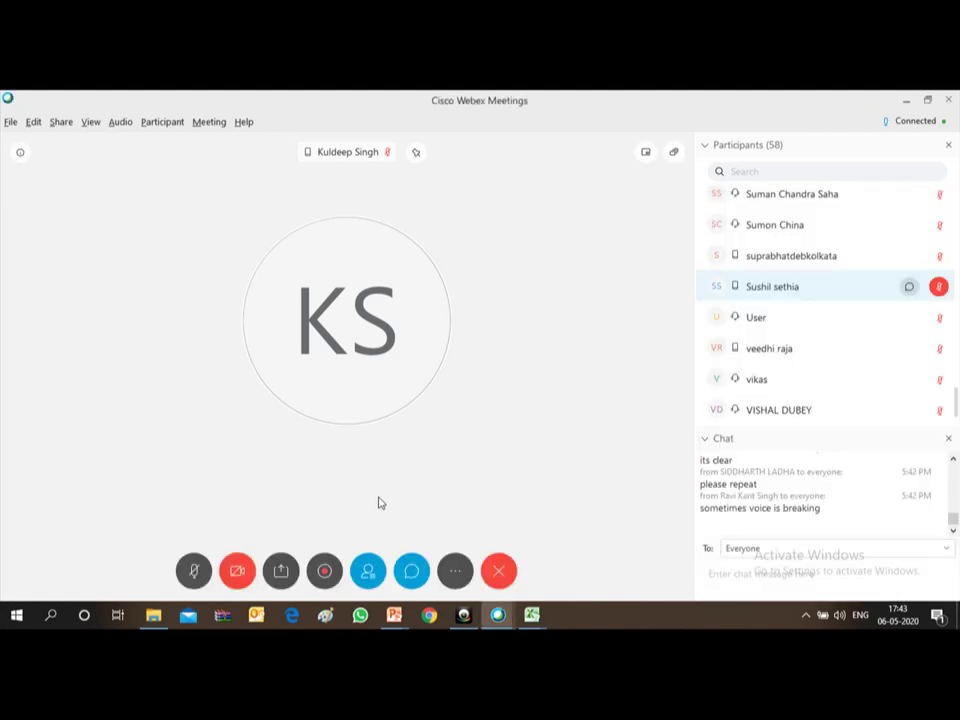
- Share the Microsoft Excel windows in the Webex meeting and open the meeting chat
left_click(280, 572)
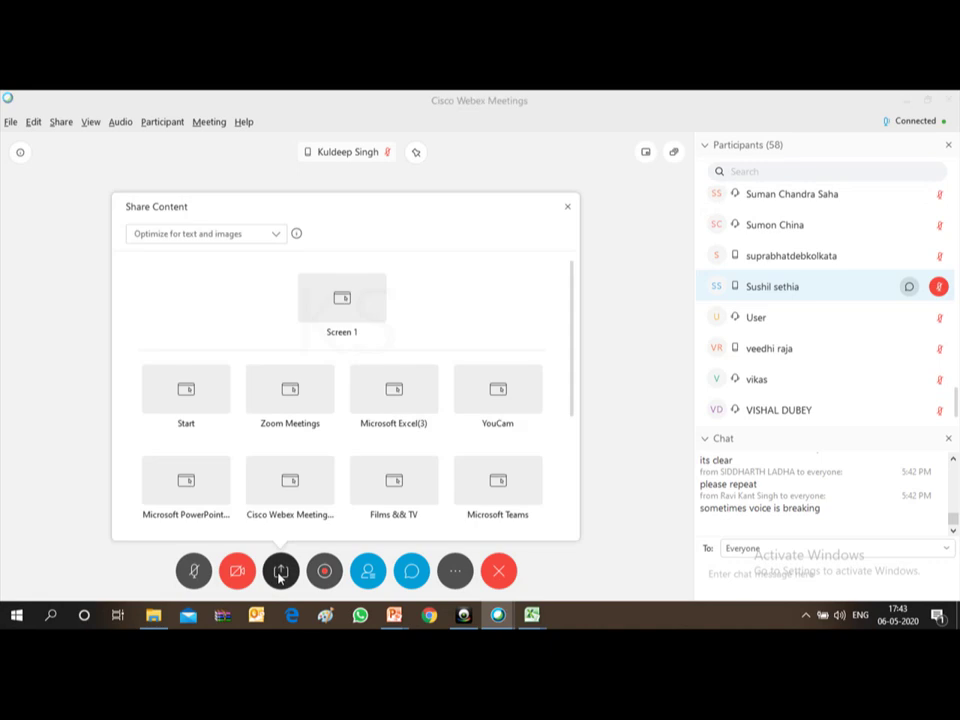
left_click(393, 390)
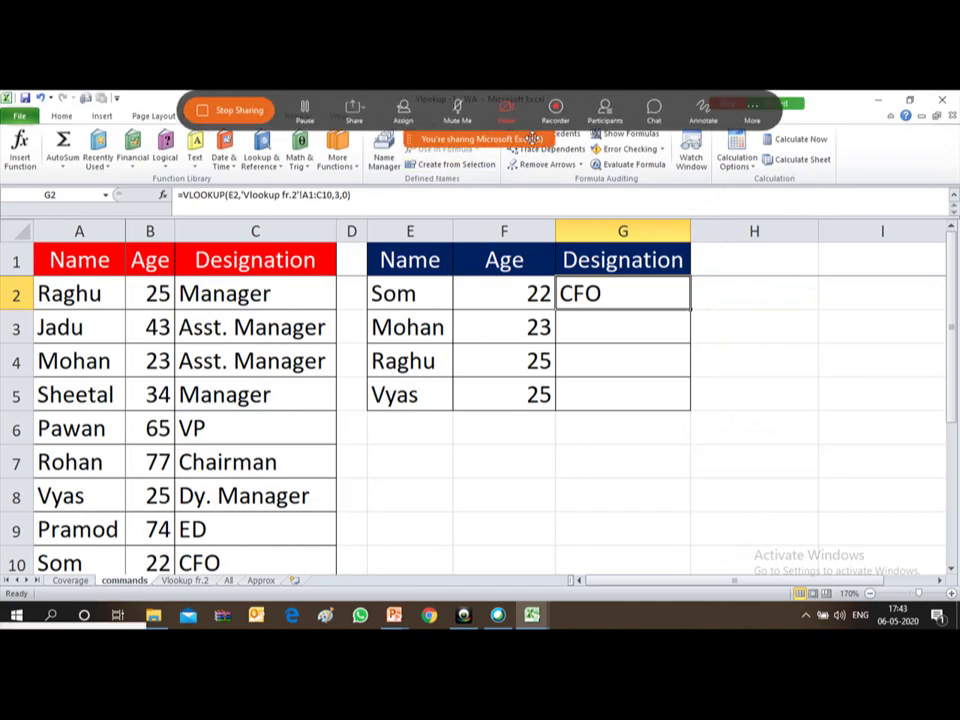
left_click(656, 110)
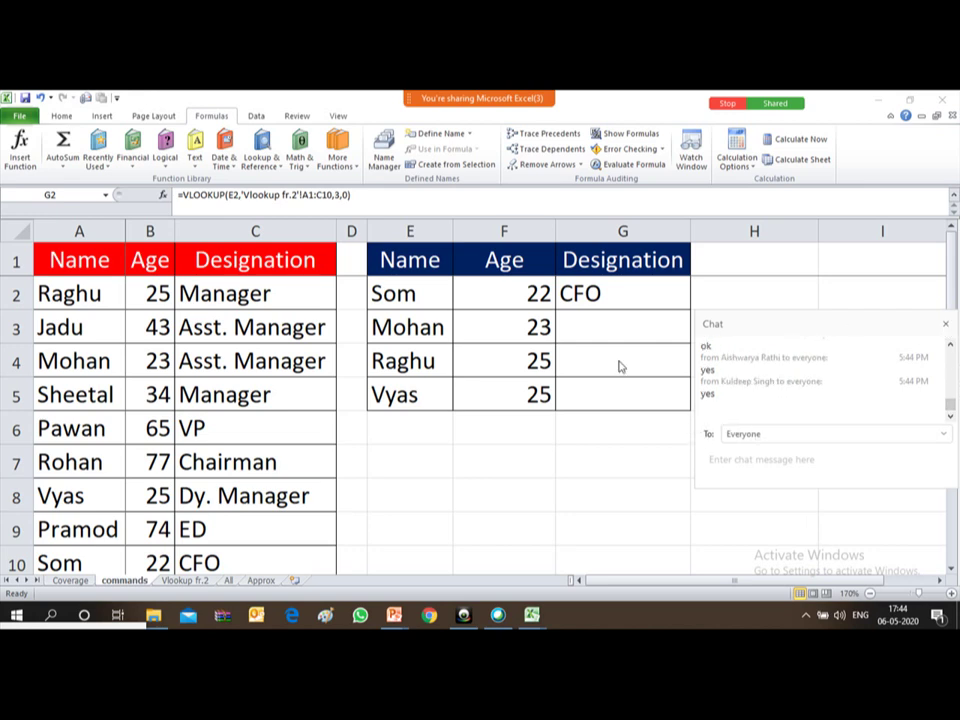
- Replace G2's formula with a new VLOOKUP that uses E2 as its lookup value
left_click(628, 286)
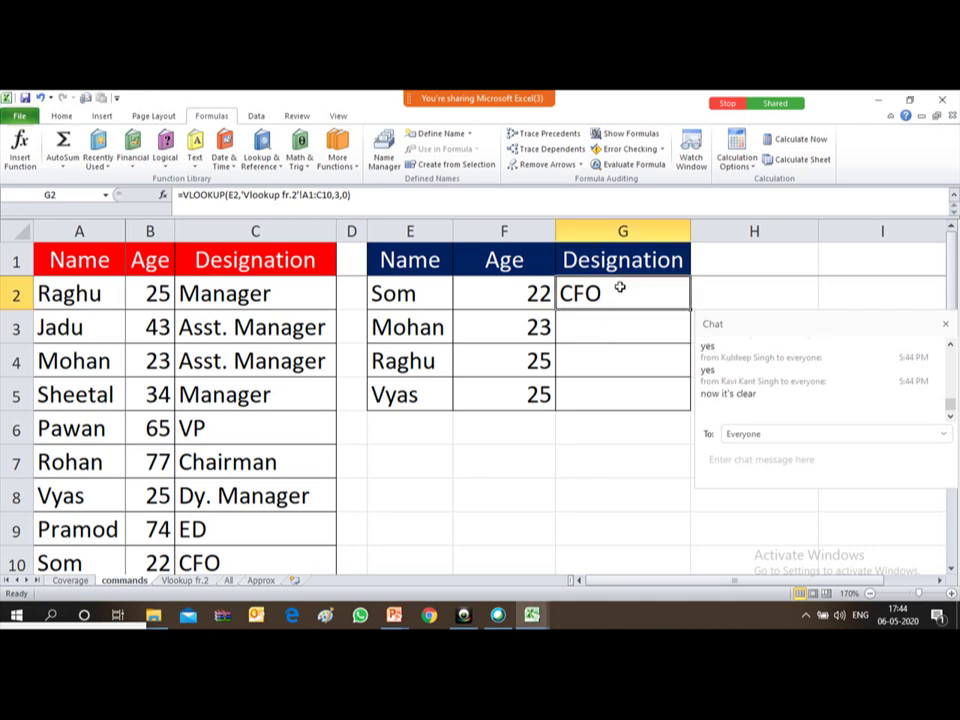
left_click(662, 467)
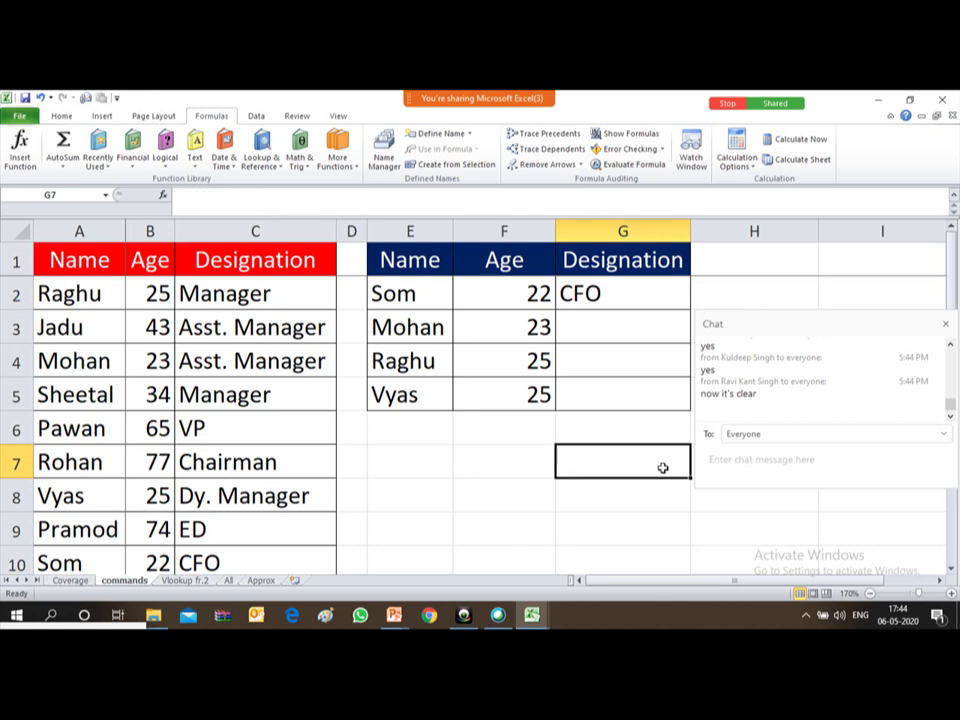
left_click(596, 288)
type("=")
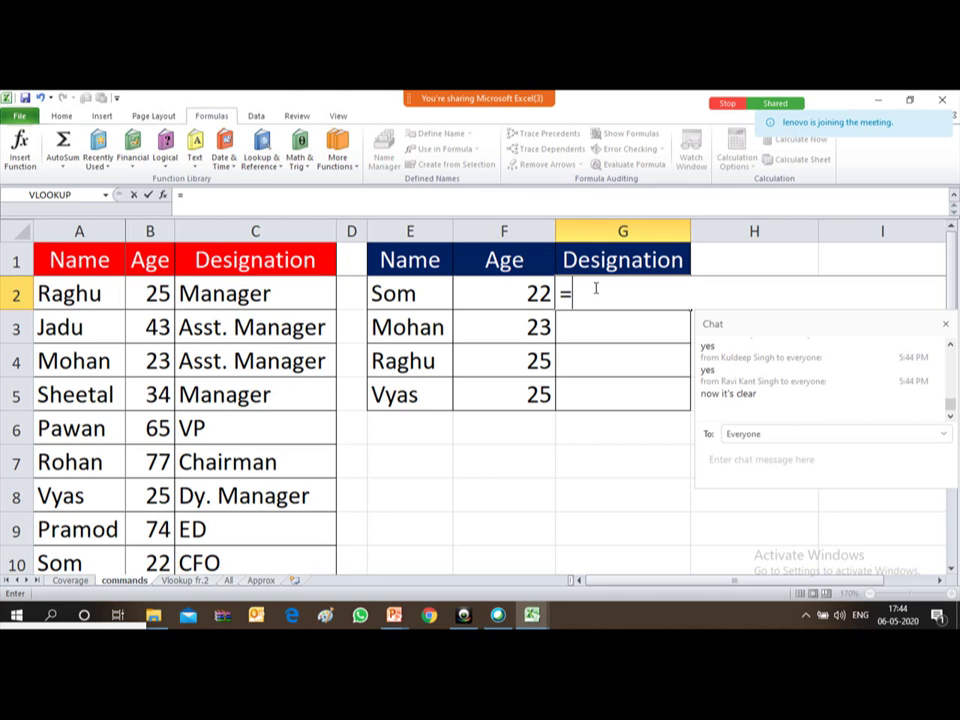
type("v")
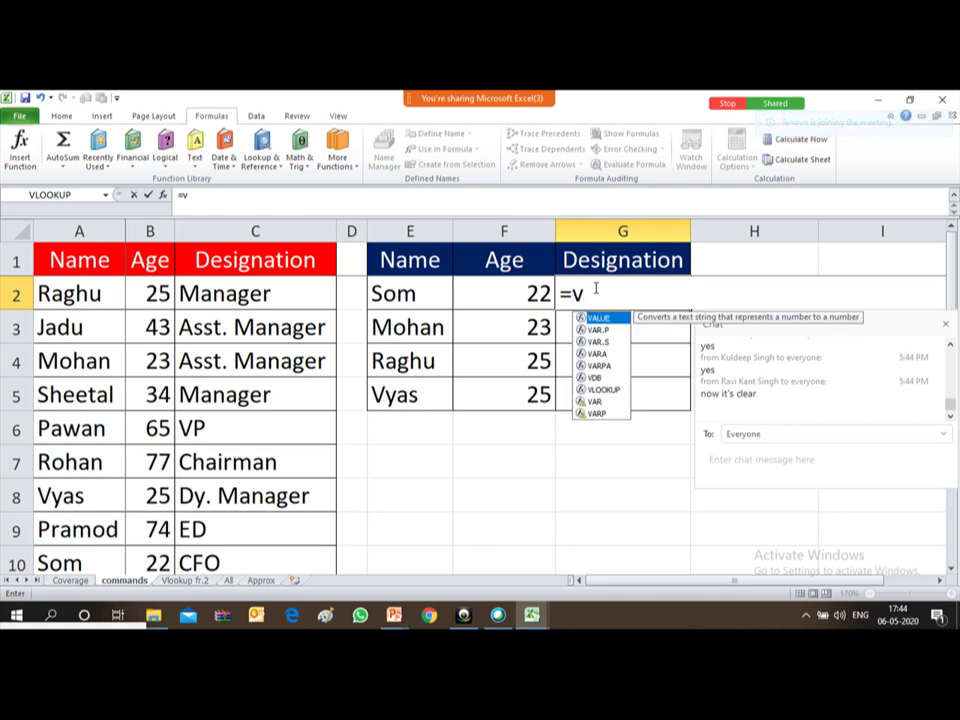
type("lookup")
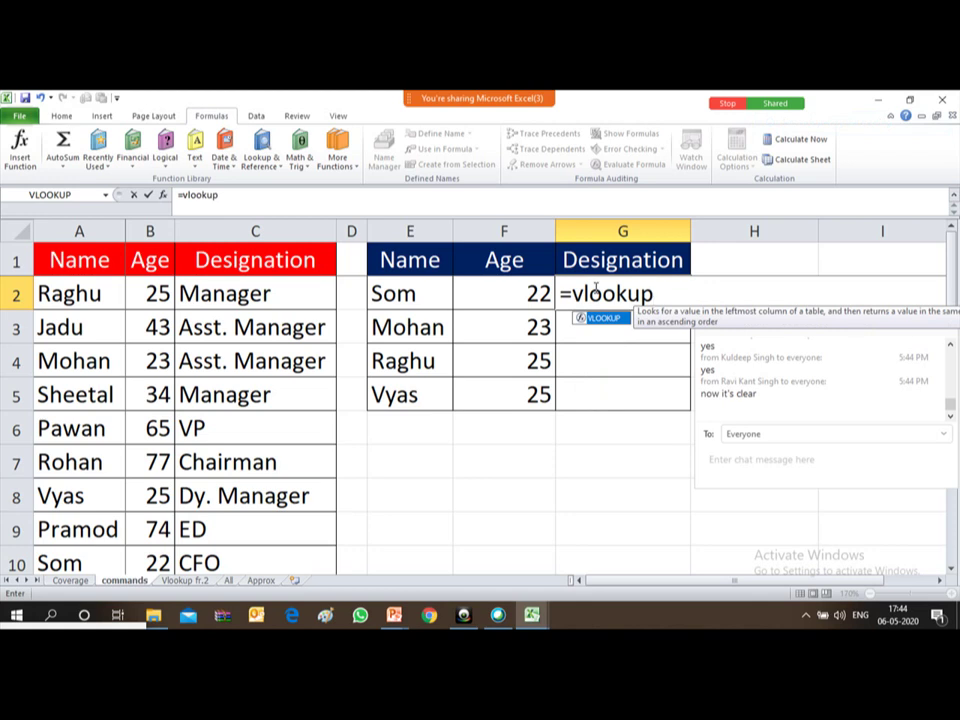
type("(")
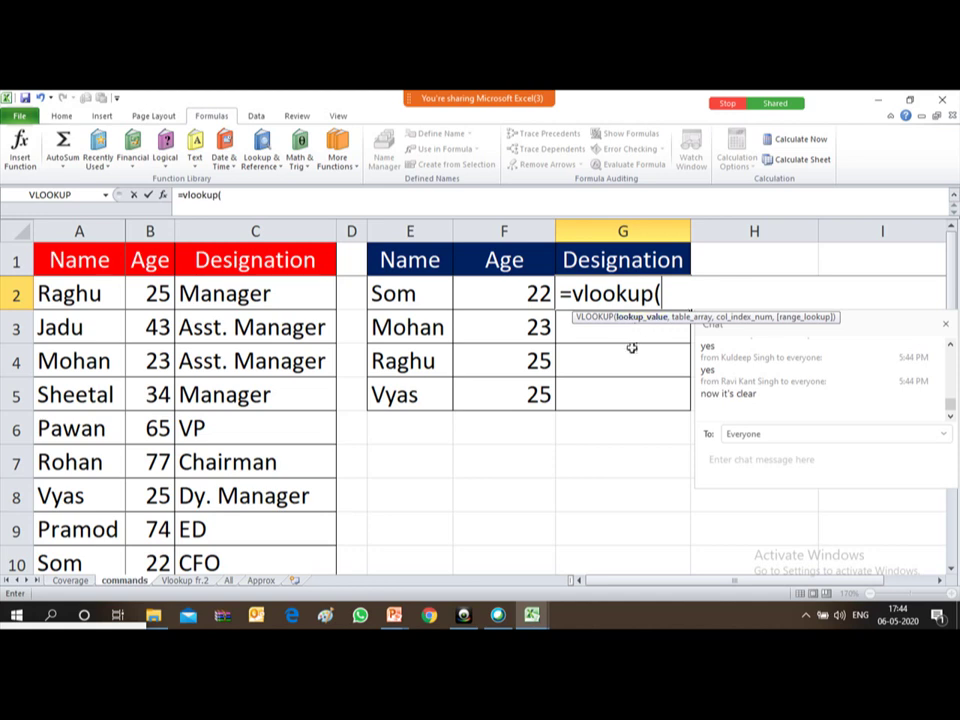
left_click(399, 293)
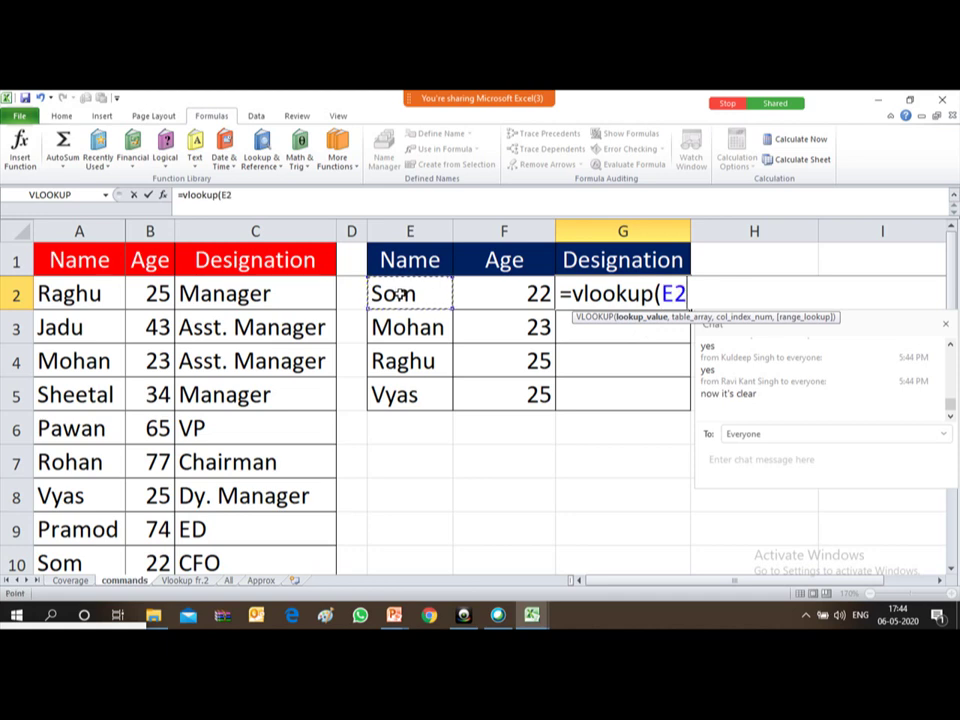
type(",")
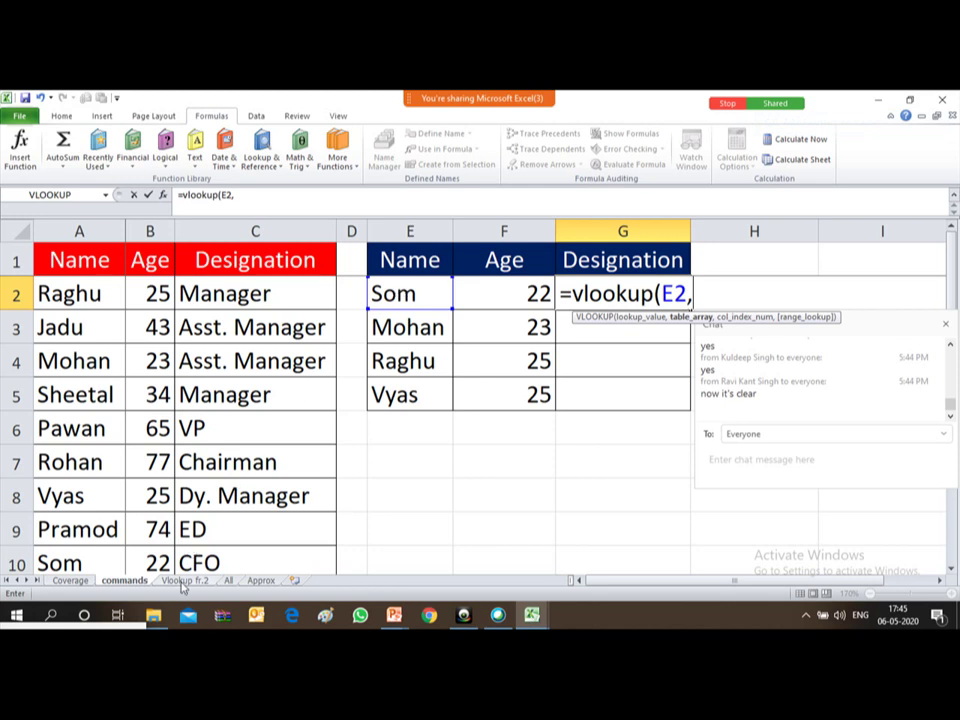
- Select A1:C10 on the Vlookup fr.2 sheet as the table array of the formula
left_click(183, 584)
left_click(93, 355)
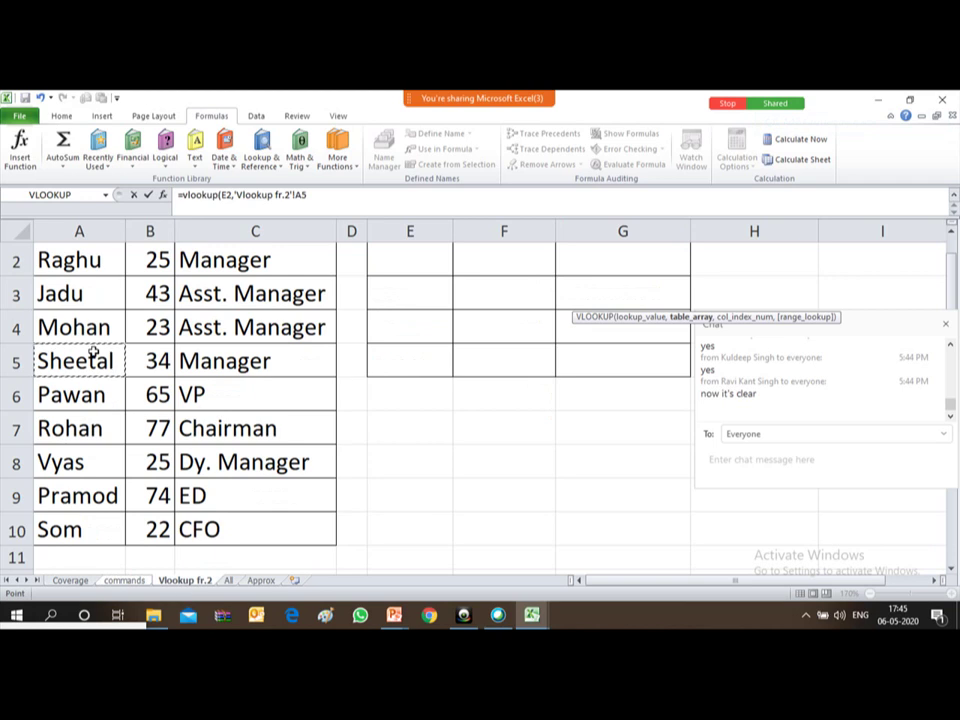
scroll(98, 357, "up", 1)
left_click(72, 262)
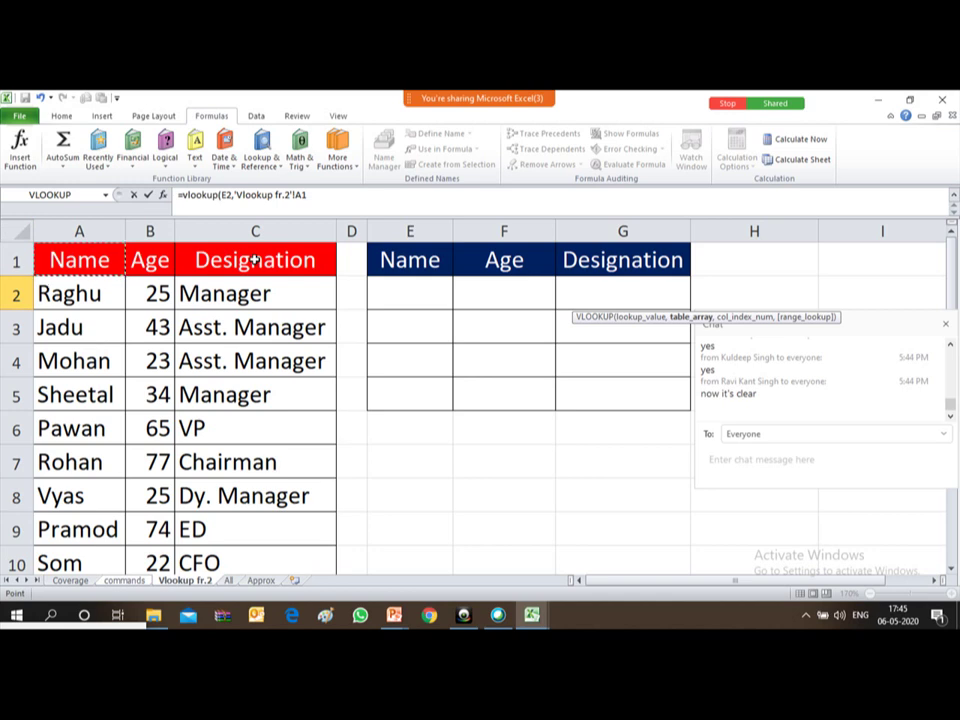
key("shift+Right")
key("shift+Right")
key("ctrl+shift+Down")
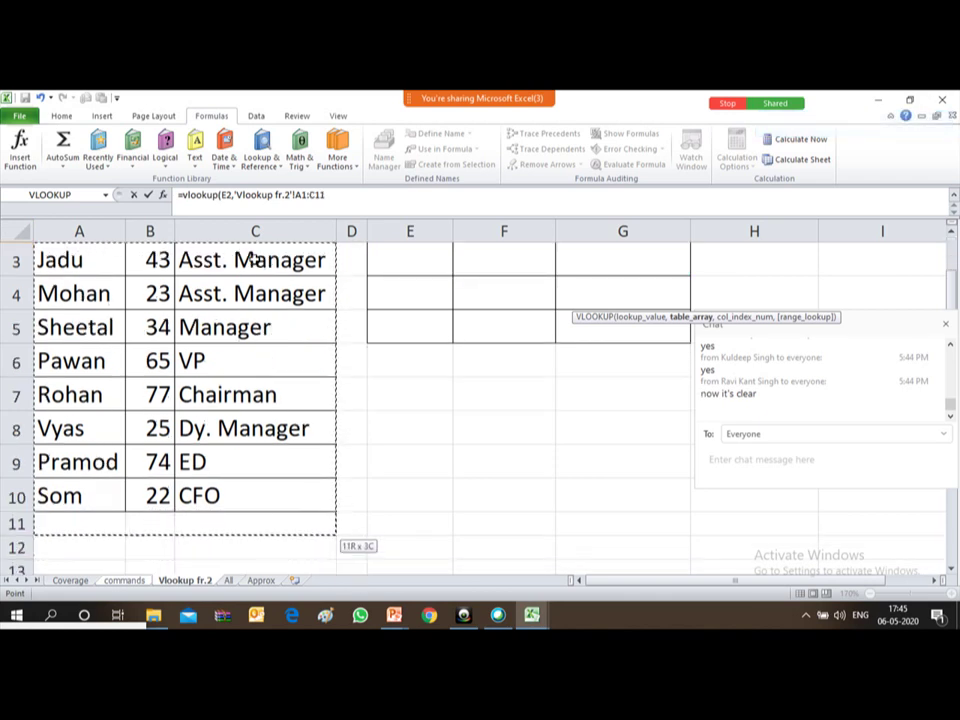
key("shift+Up")
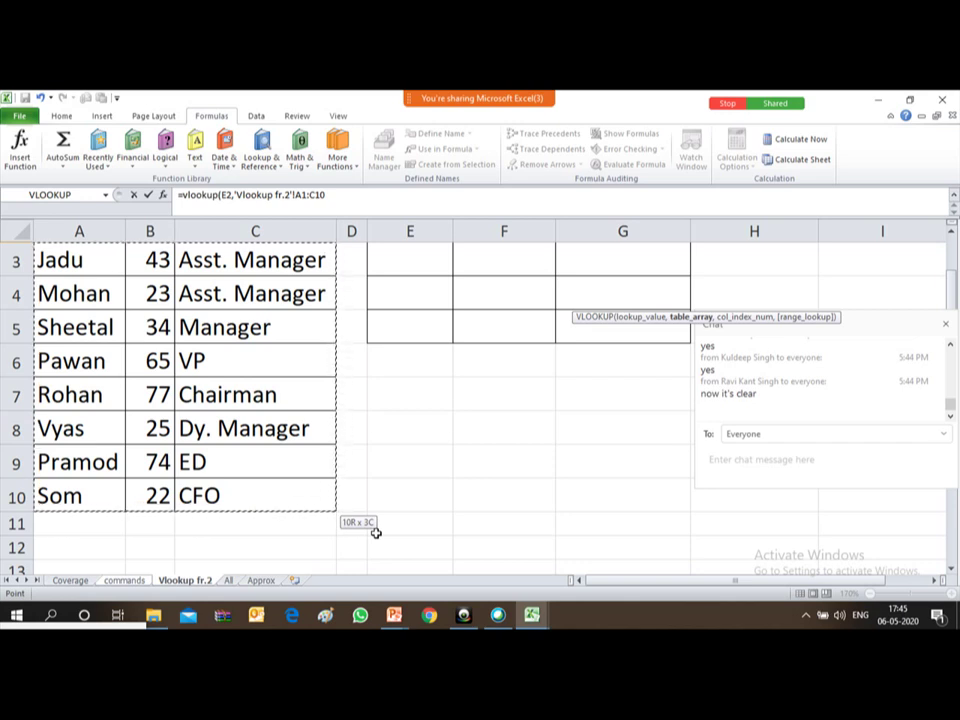
left_click_drag(376, 533, 376, 533)
- Finish the formula with column index 3 and range lookup 0, and reselect G2
type(",")
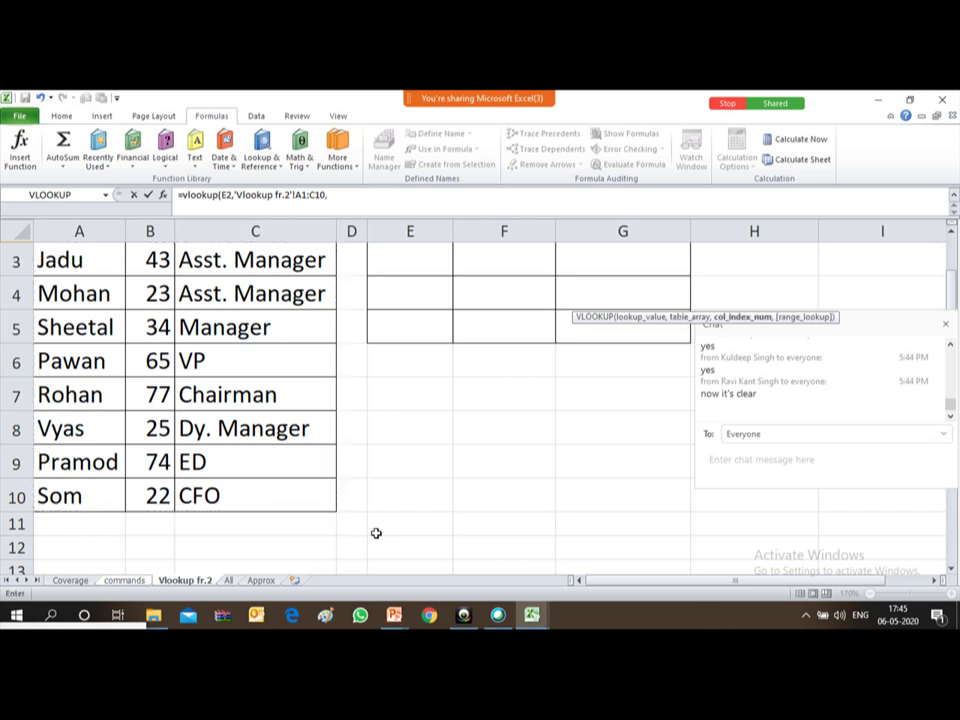
type("3,")
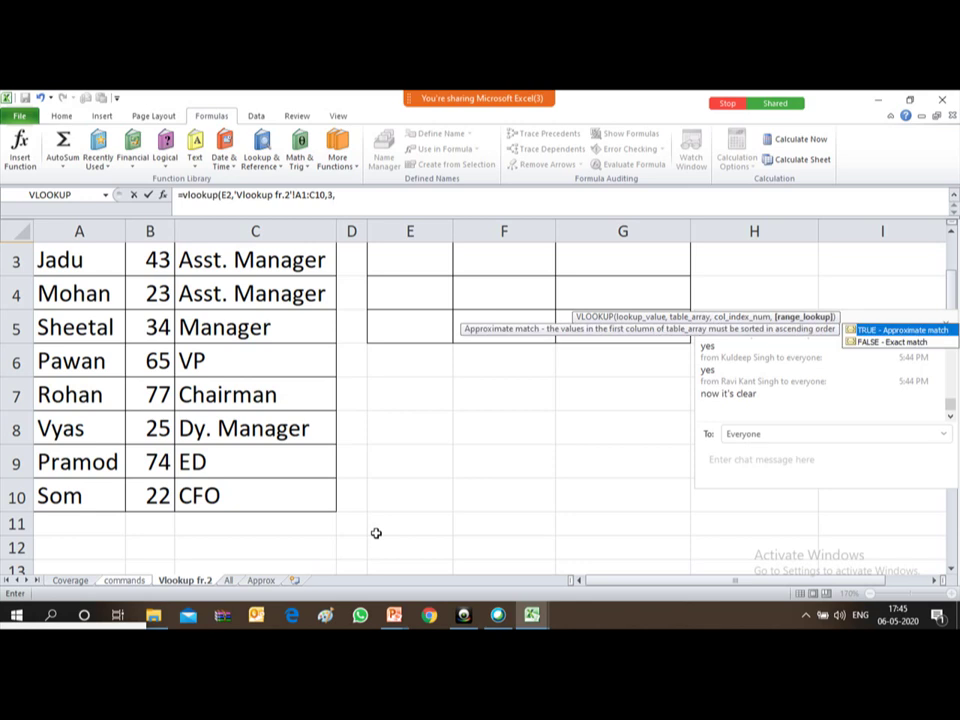
type("0")
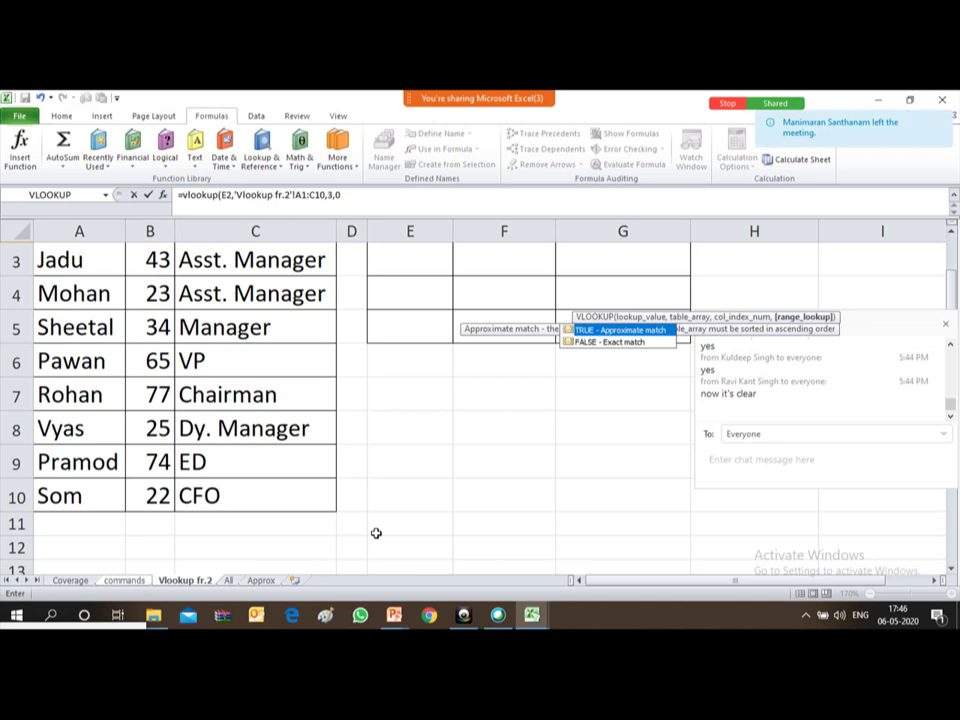
type(")")
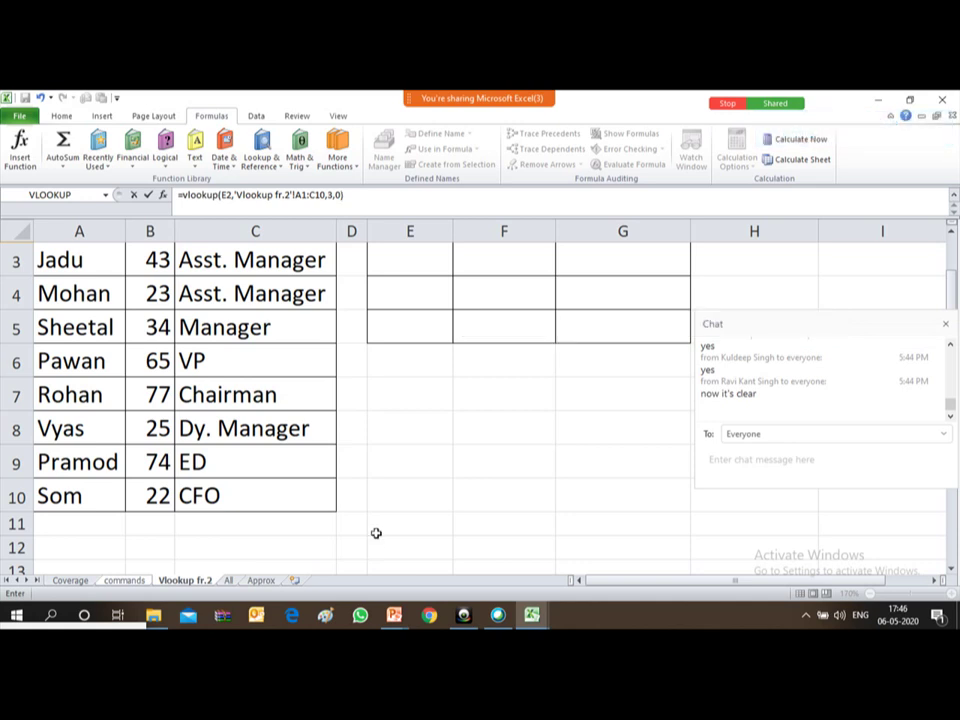
key("Return")
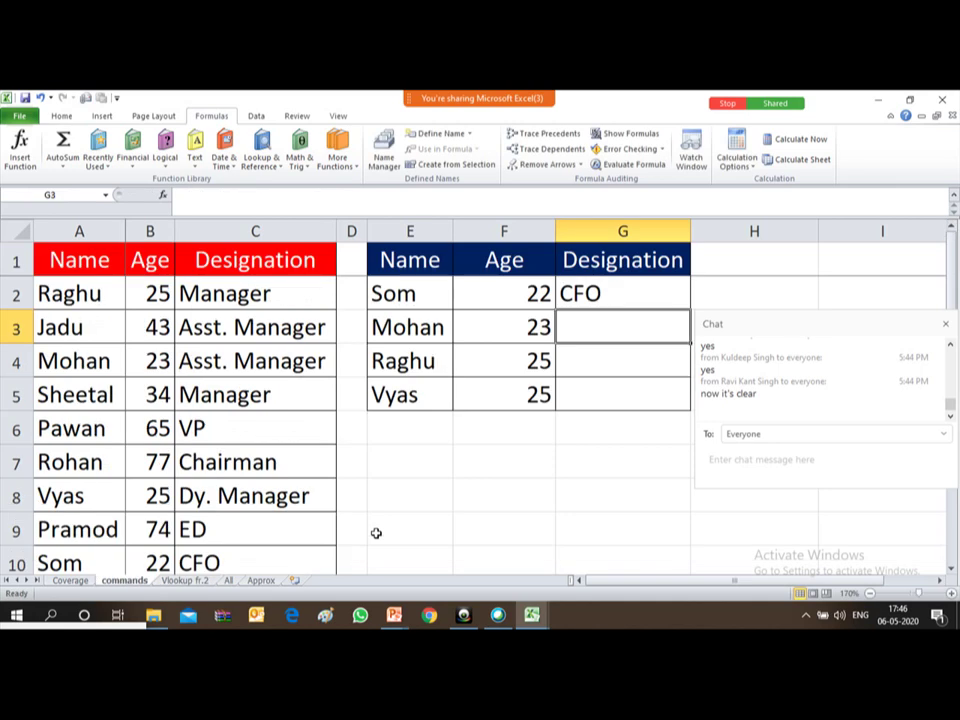
key("Up")
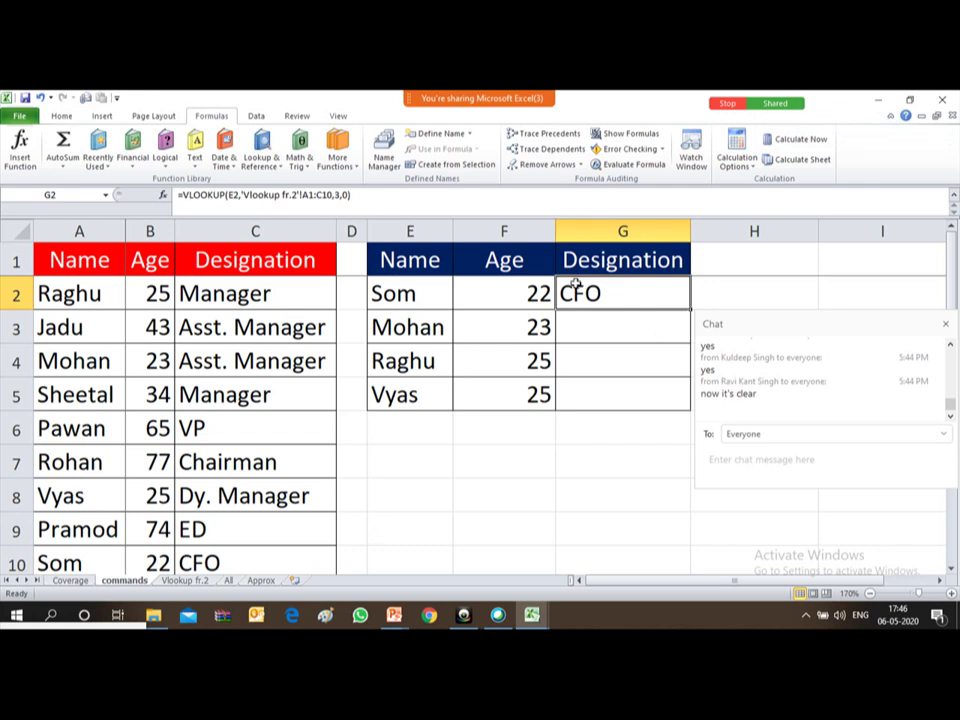
- Open G2's formula for editing and move the chat window down, clear of the cells beside G2
left_click(305, 194)
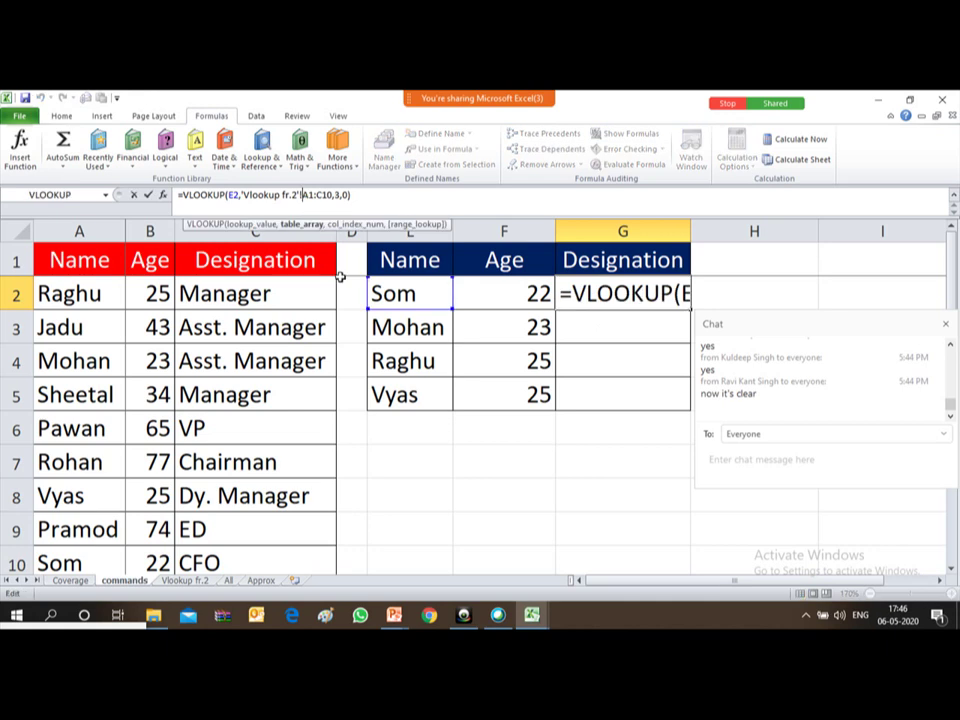
left_click(912, 320)
left_click_drag(912, 320, 926, 540)
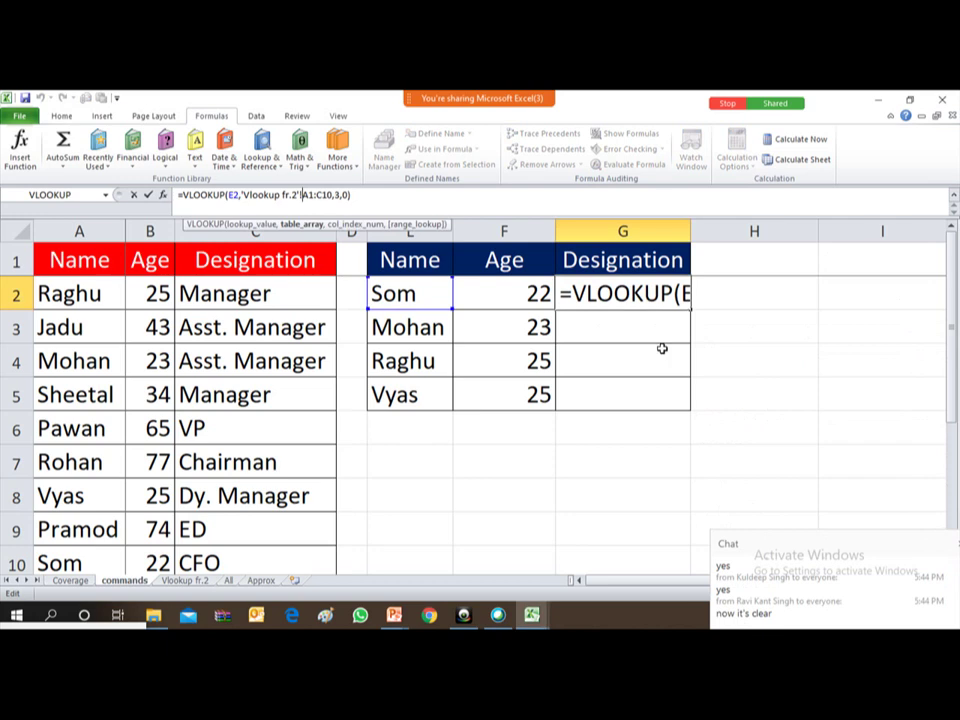
- Make the table array in G2's VLOOKUP absolute as $A$1:$C$10, editing the formula inside the cell
key("Return")
key("Up")
key("F2")
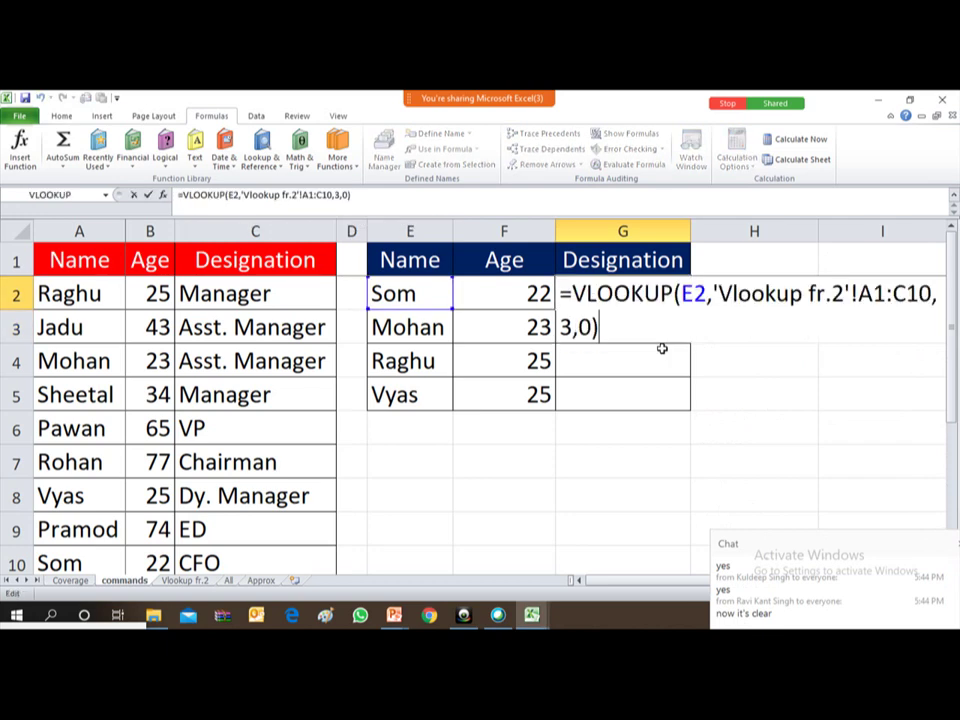
left_click(876, 300)
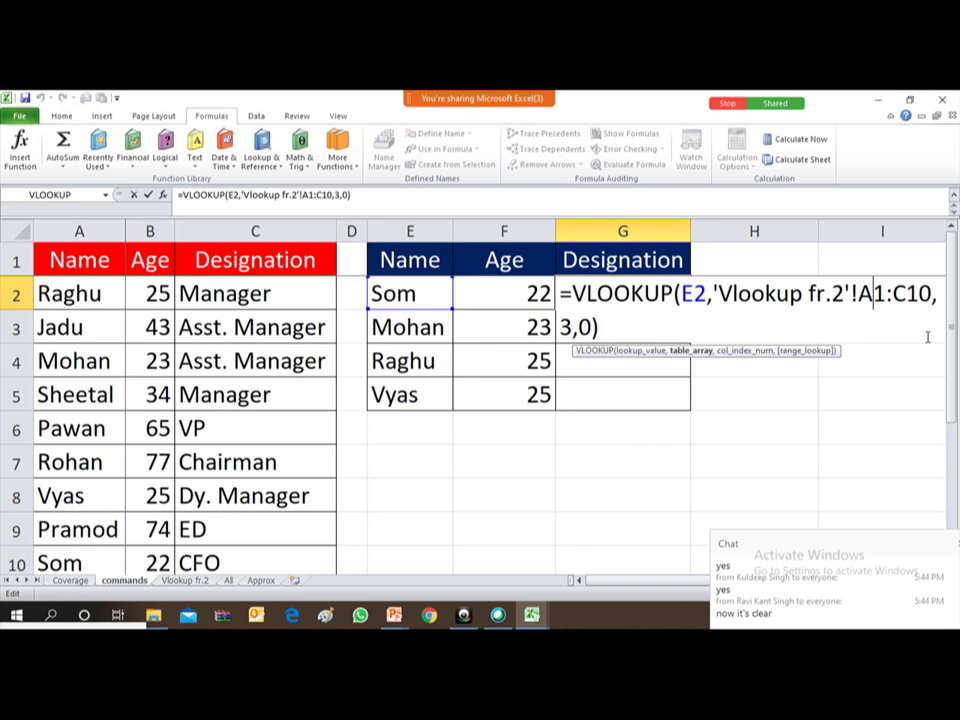
key("F4")
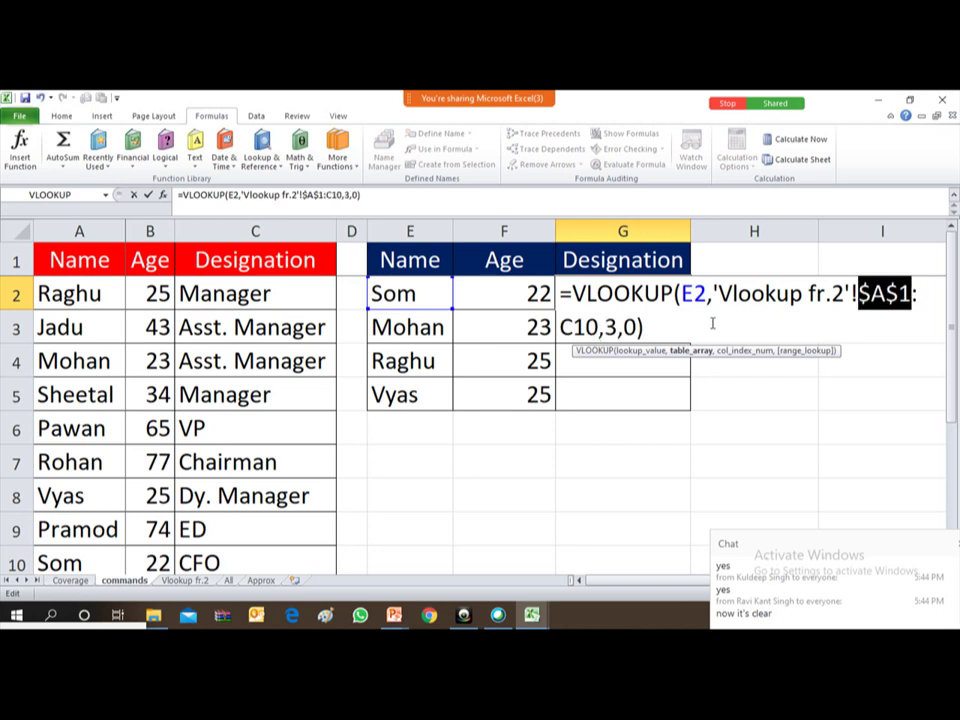
left_click(593, 328)
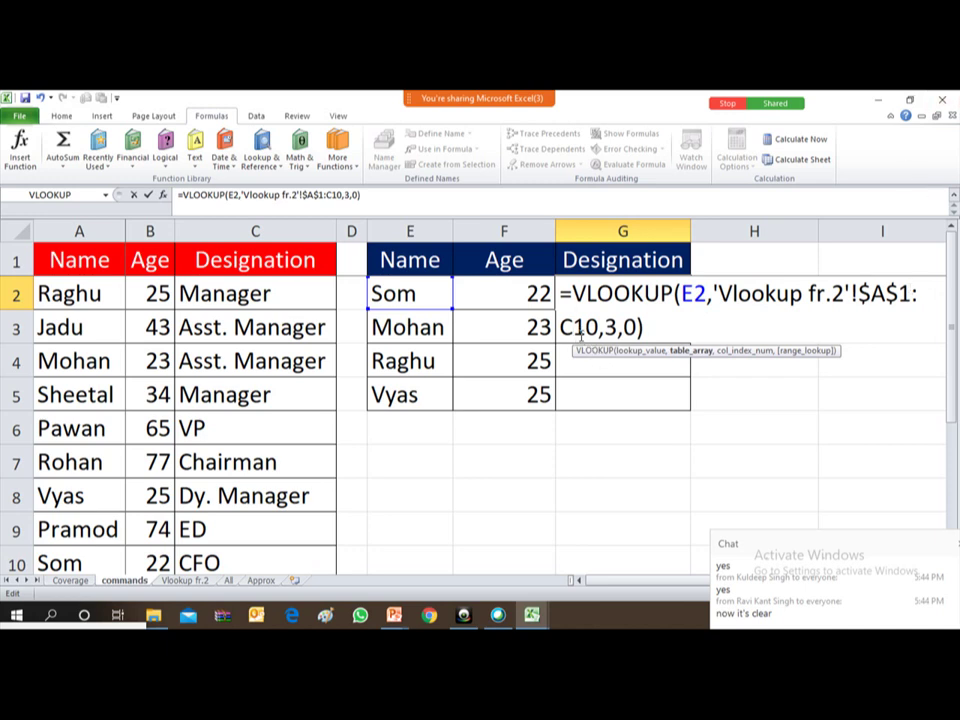
key("F4")
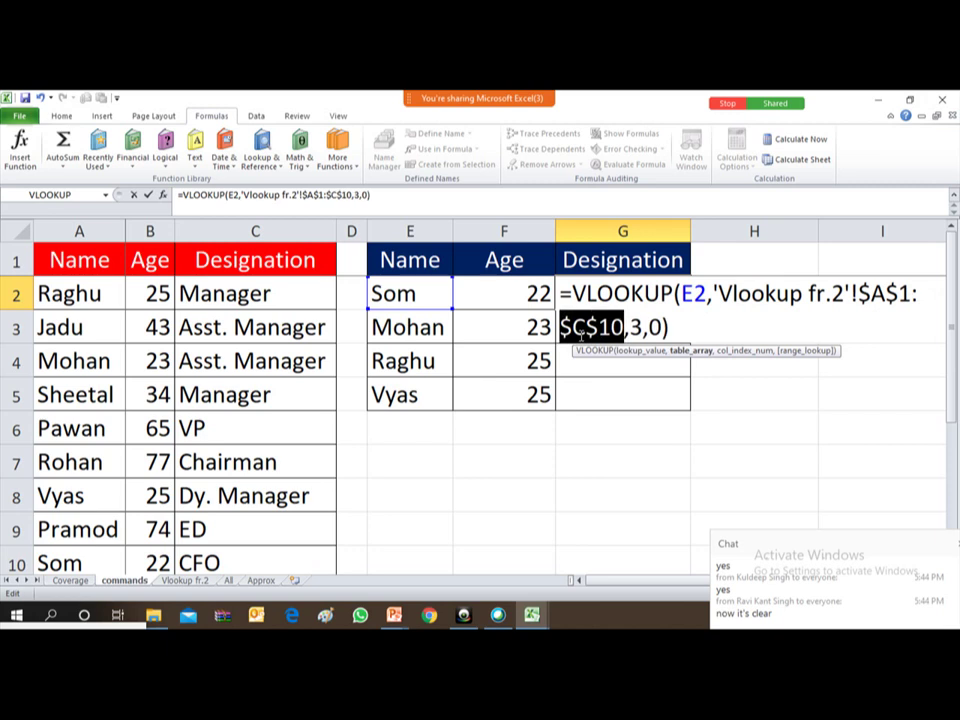
key("Return")
- Copy G2's formula down through G5 and autofit the width of column G
key("Up")
key("ctrl+c")
left_click(580, 335)
key("shift+Down")
key("shift+Down")
key("shift+Down")
key("shift+Up")
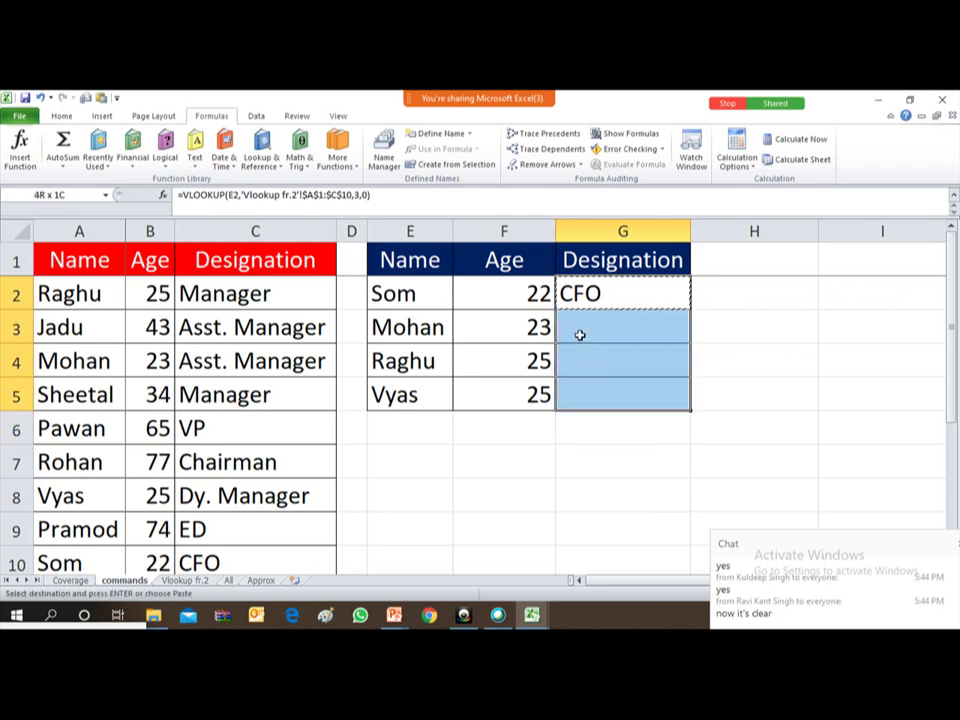
key("Return")
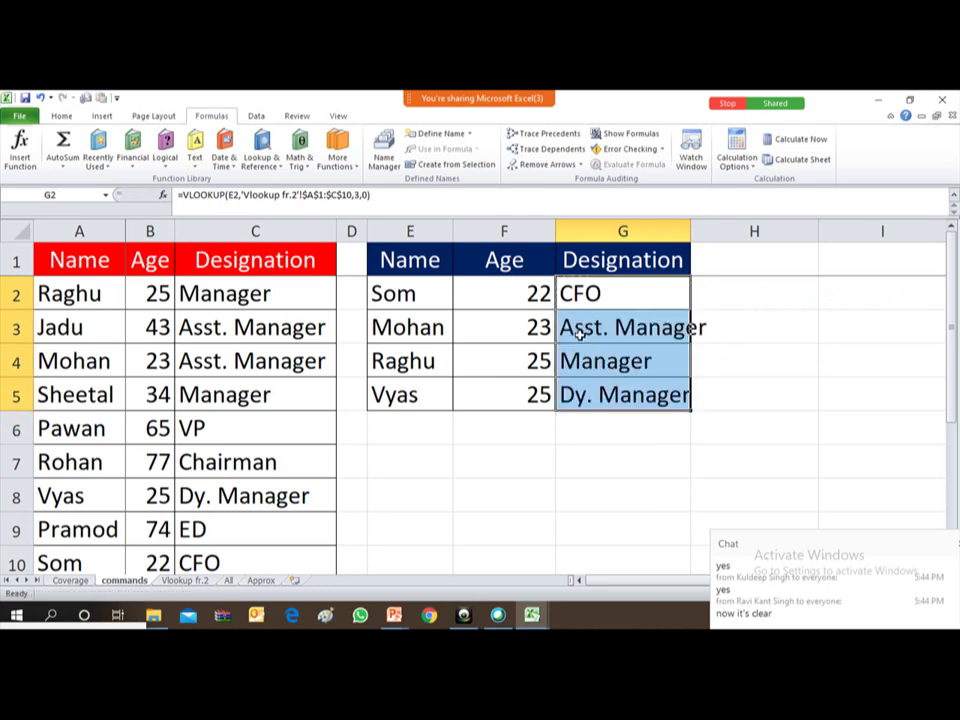
double_click(695, 228)
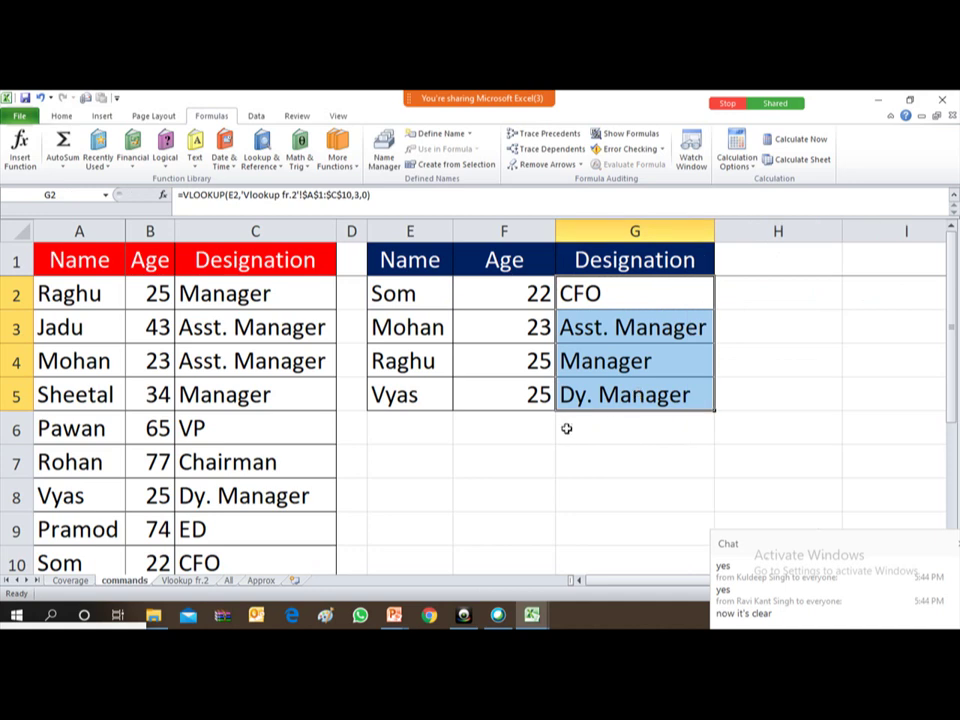
- Move the chat window up and examine the VLOOKUP formulas in the Designation and Age columns, including F4 and F2
left_click_drag(846, 540, 849, 451)
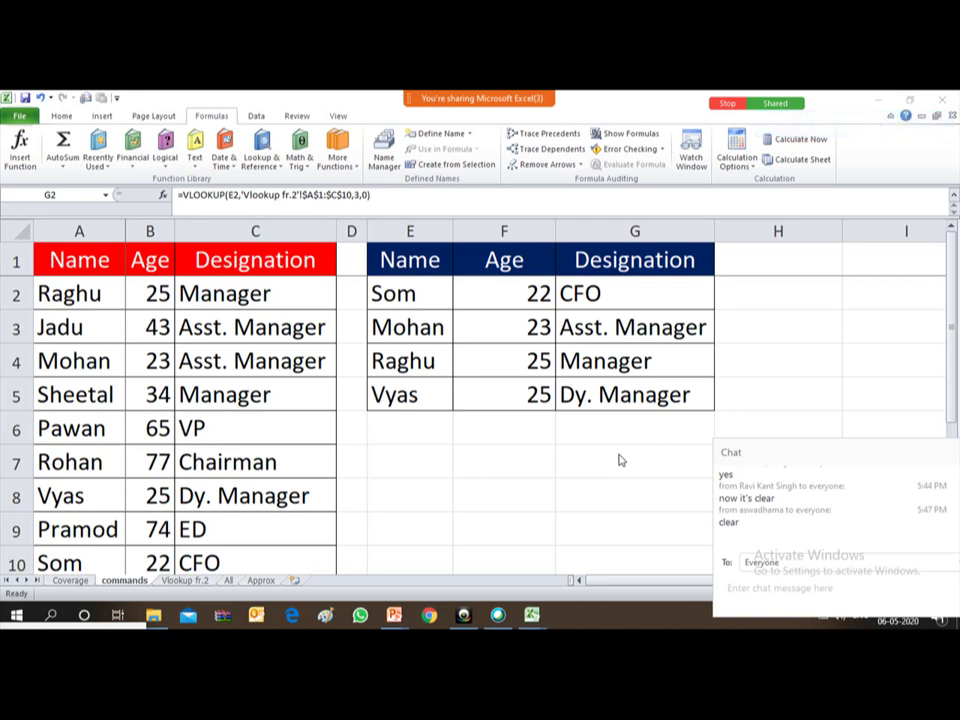
left_click_drag(565, 294, 547, 402)
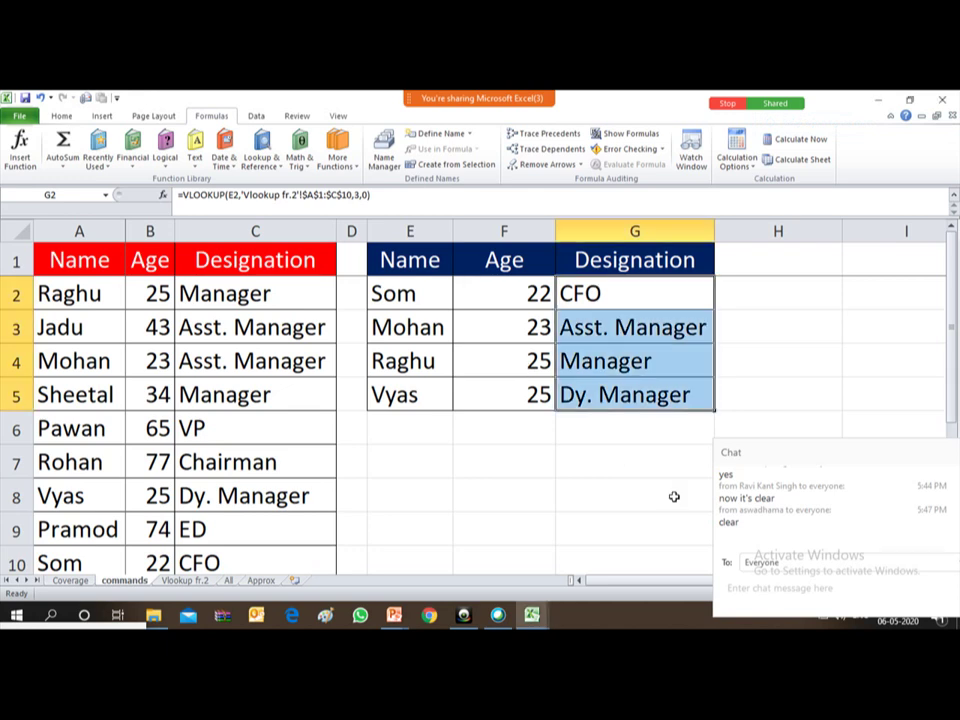
key("Left")
key("Right")
key("Left")
key("Down")
key("Down")
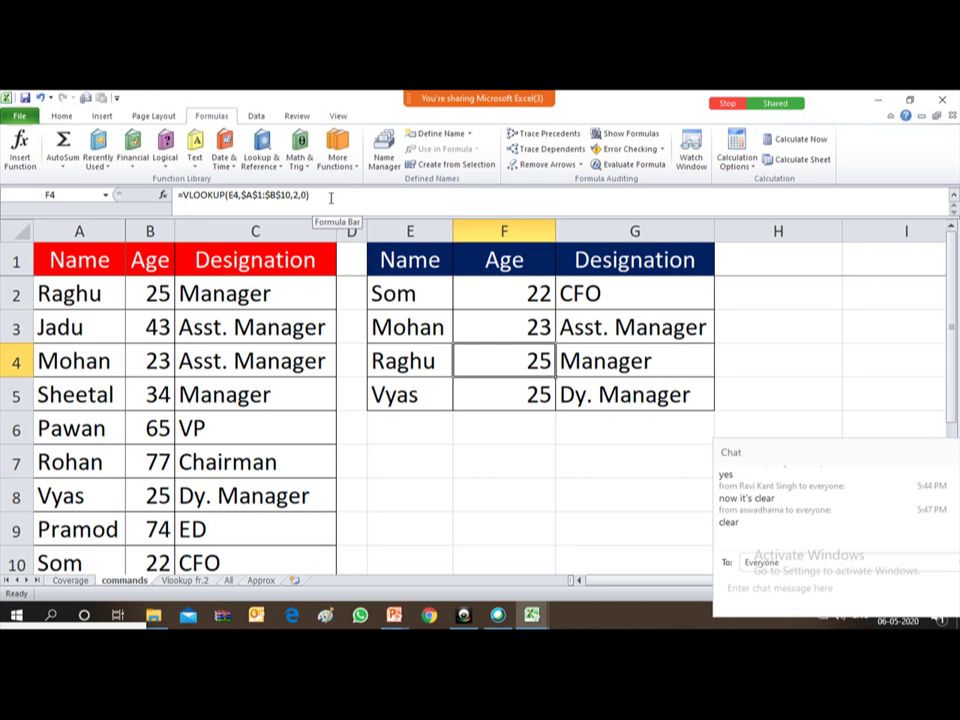
left_click(489, 297)
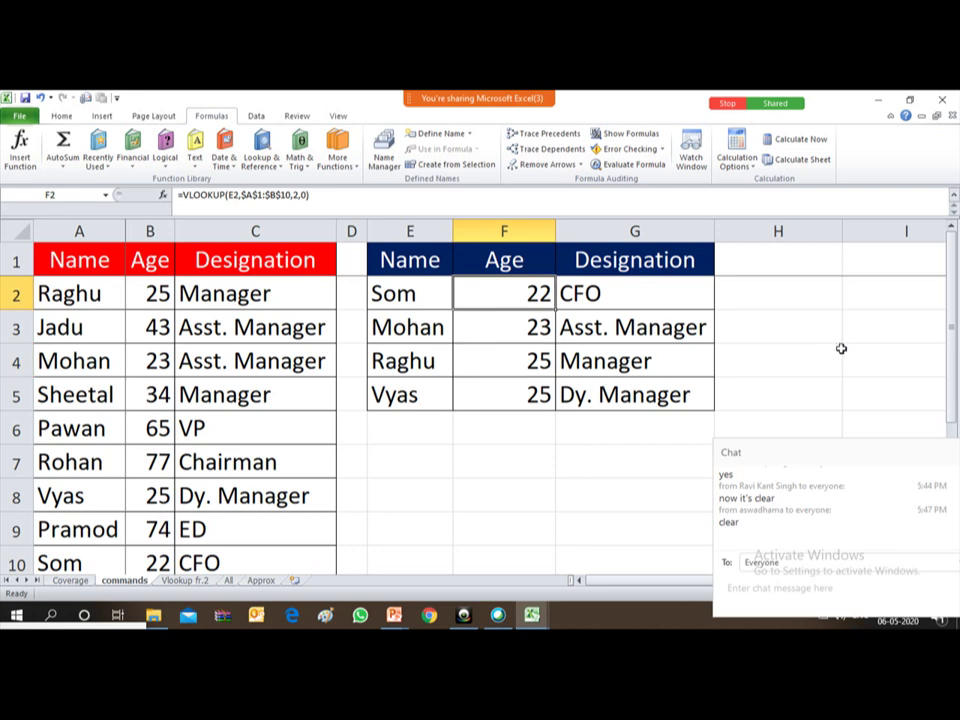
- Replace the Age and Designation formulas in F2:G5 with their values by copying the range and pasting it in place as values only
key("shift+Right")
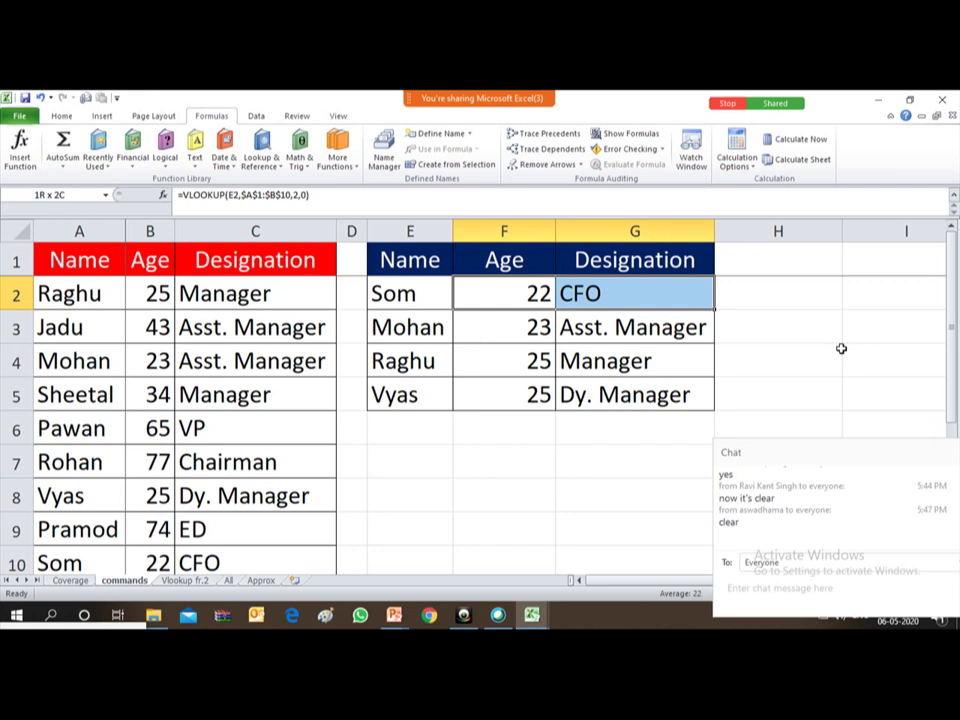
key("shift+Down")
key("shift+Down")
key("shift+Down")
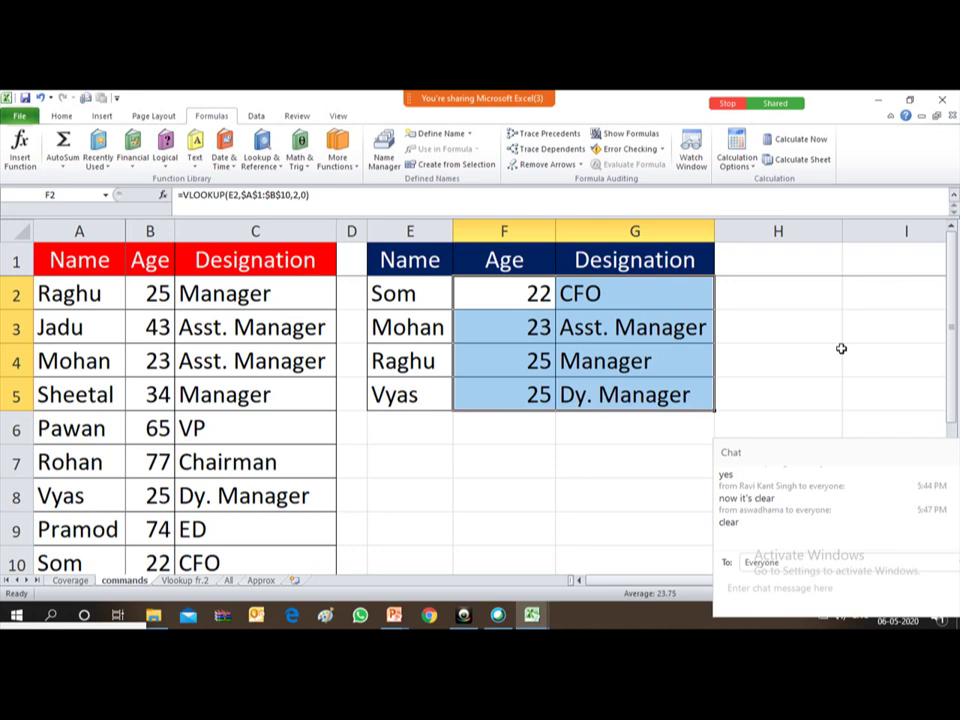
key("ctrl+c")
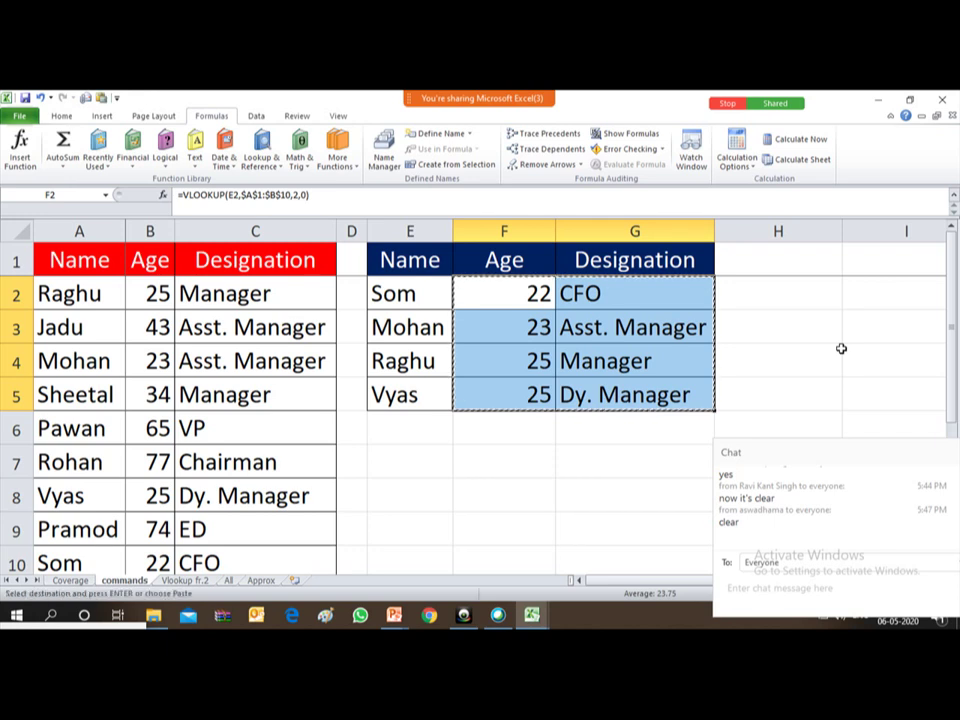
key("ctrl+alt+v")
key("v")
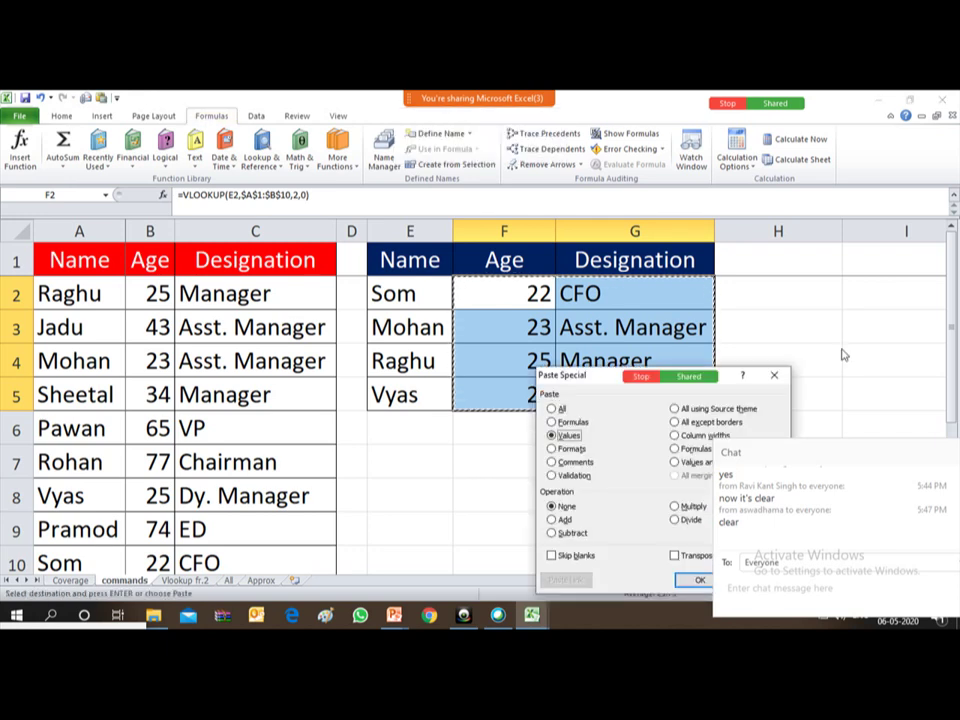
left_click(694, 583)
- Examine the contents of the Age and Designation cells in rows 2 to 5 to check whether they still hold formulas
left_click(490, 298)
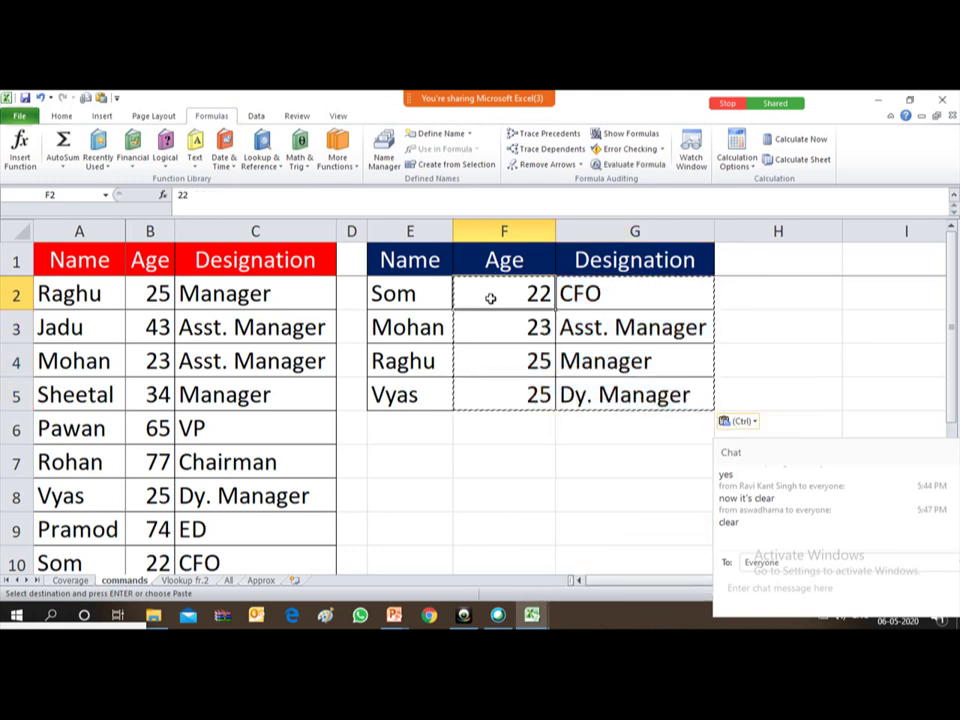
key("Right")
left_click(490, 298)
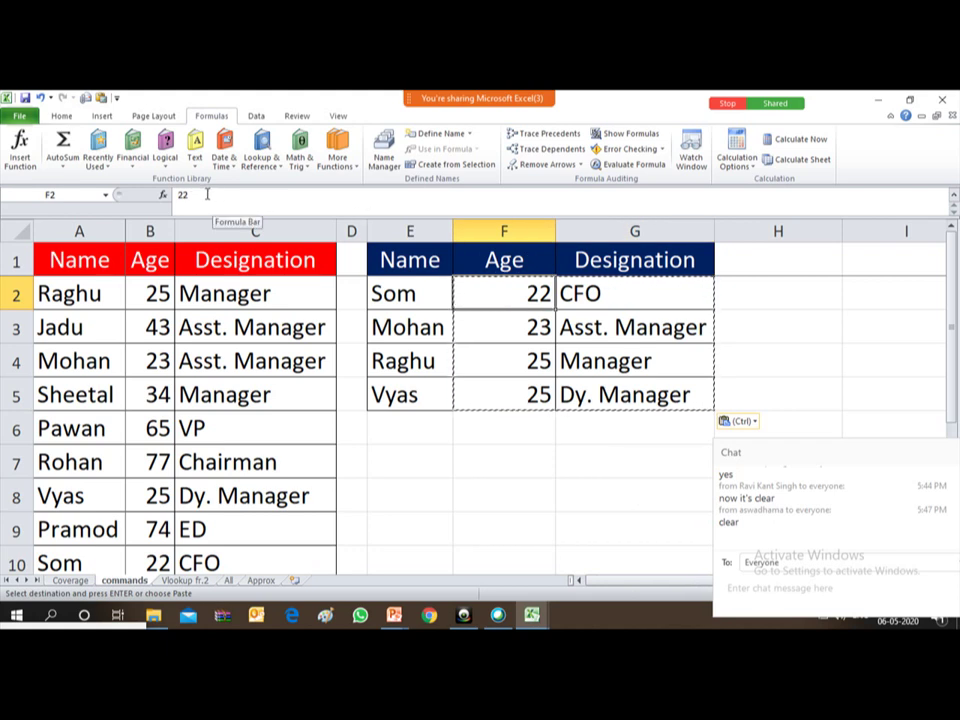
key("Right")
key("Down")
key("Left")
key("Down")
key("Down")
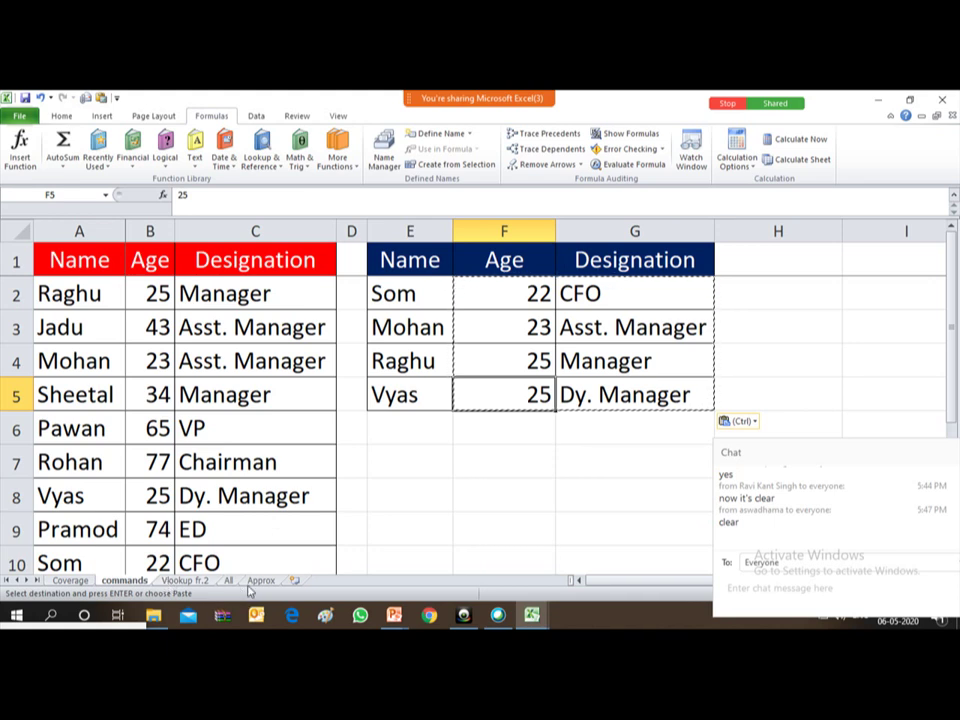
- On the Coverage sheet, put check marks in B2 and B3 beside Vlookup commands and Vlookup in same file
left_click(74, 582)
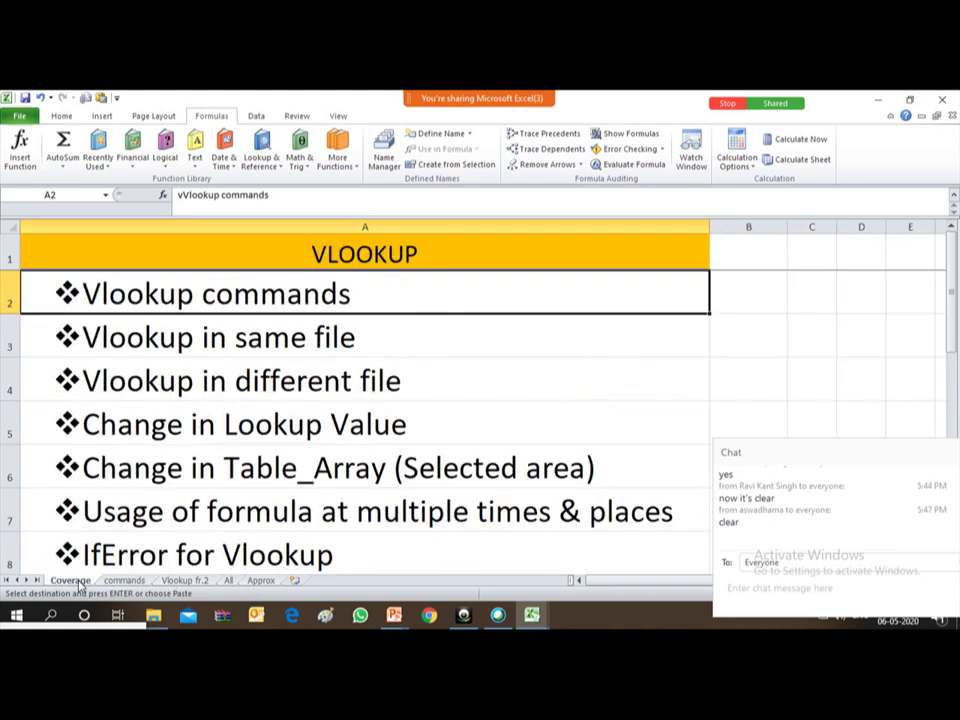
left_click(750, 289)
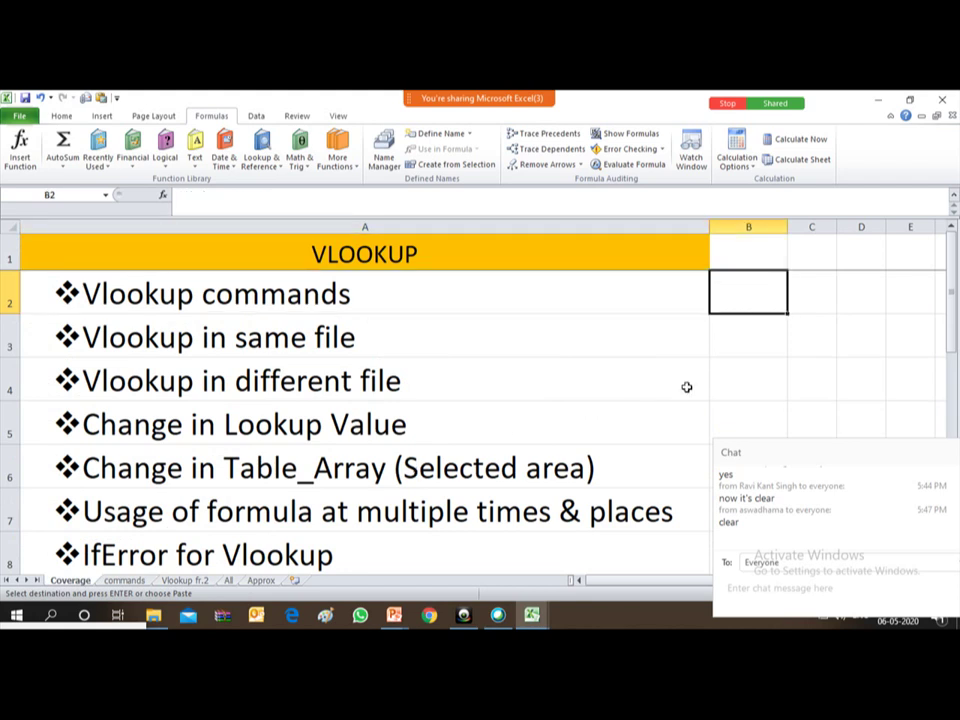
key("ctrl+v")
key("Return")
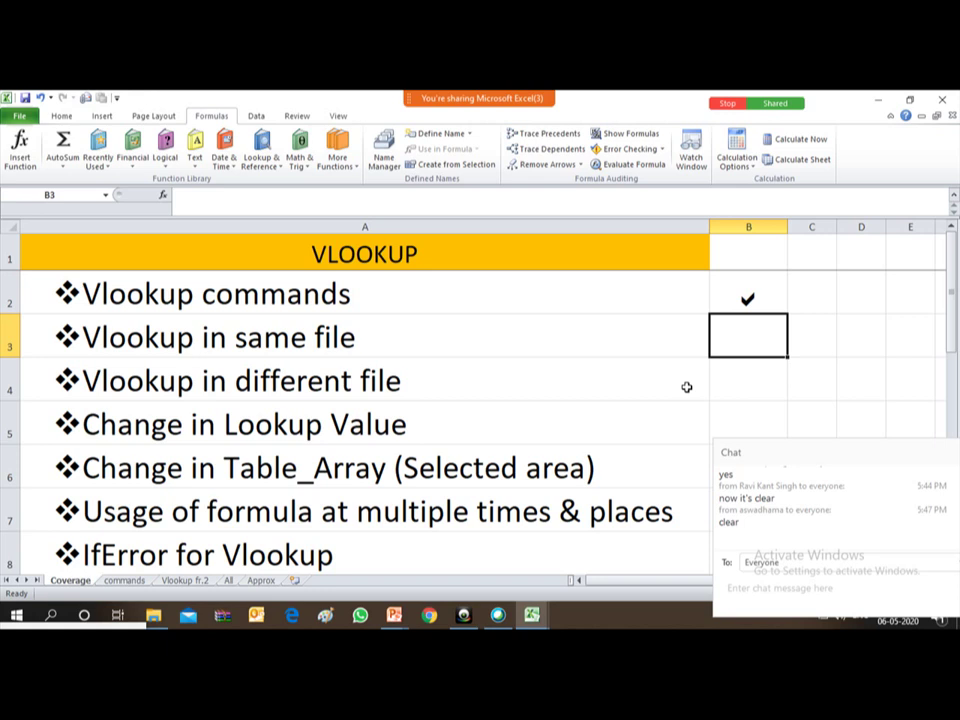
key("ctrl+v")
key("Return")
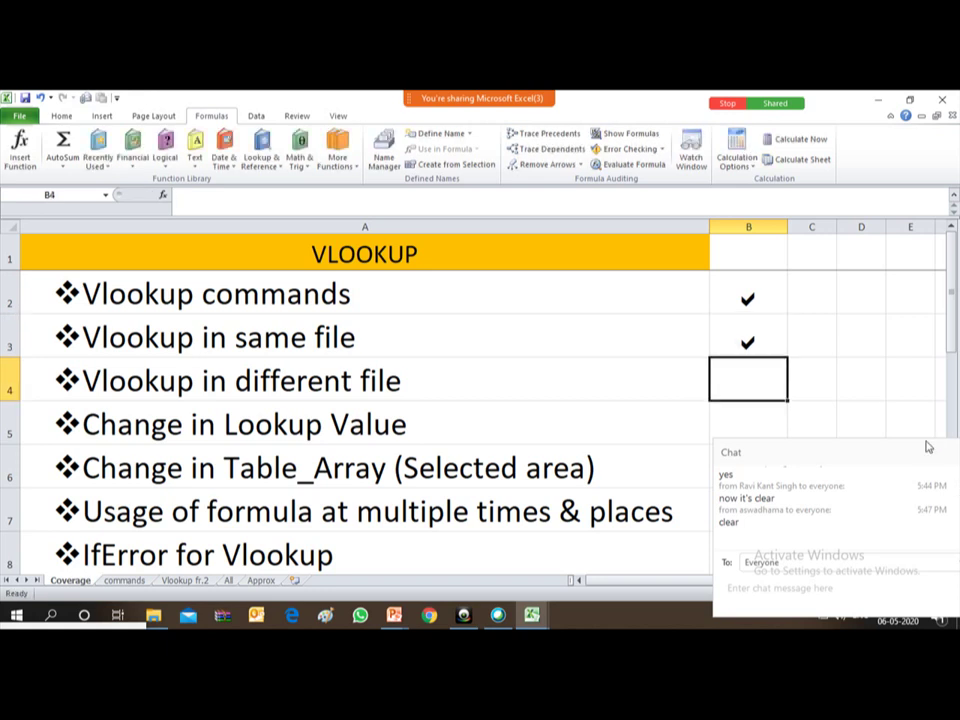
- Move the chat window down, clear of the sheet names, and open the All sheet at its first FY 2019-20 Qty cell
left_click_drag(924, 448, 226, 590)
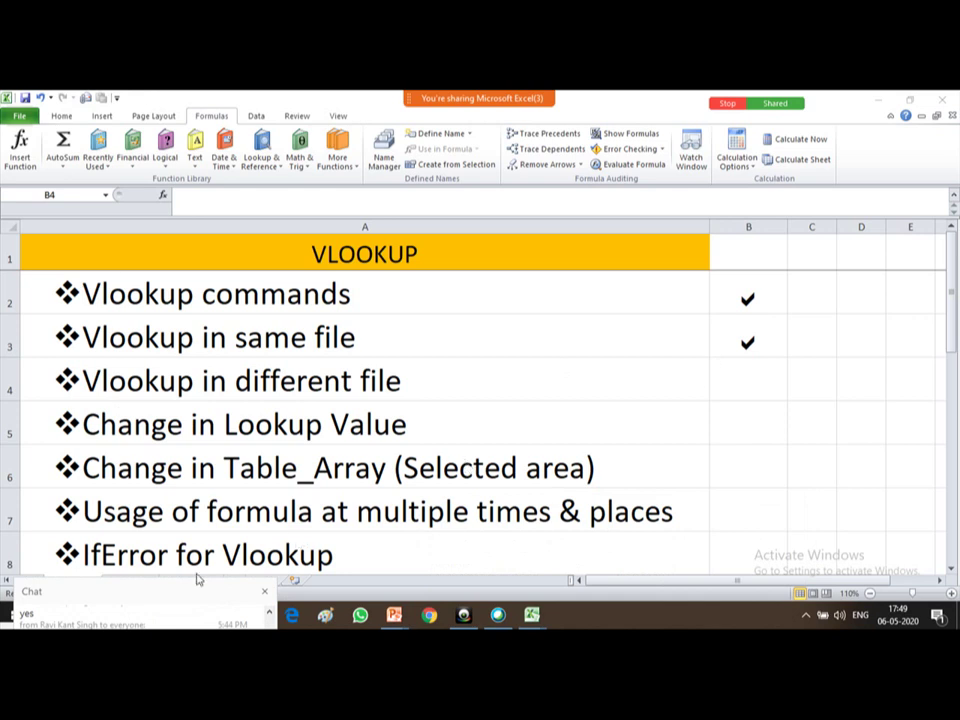
left_click_drag(191, 589, 542, 608)
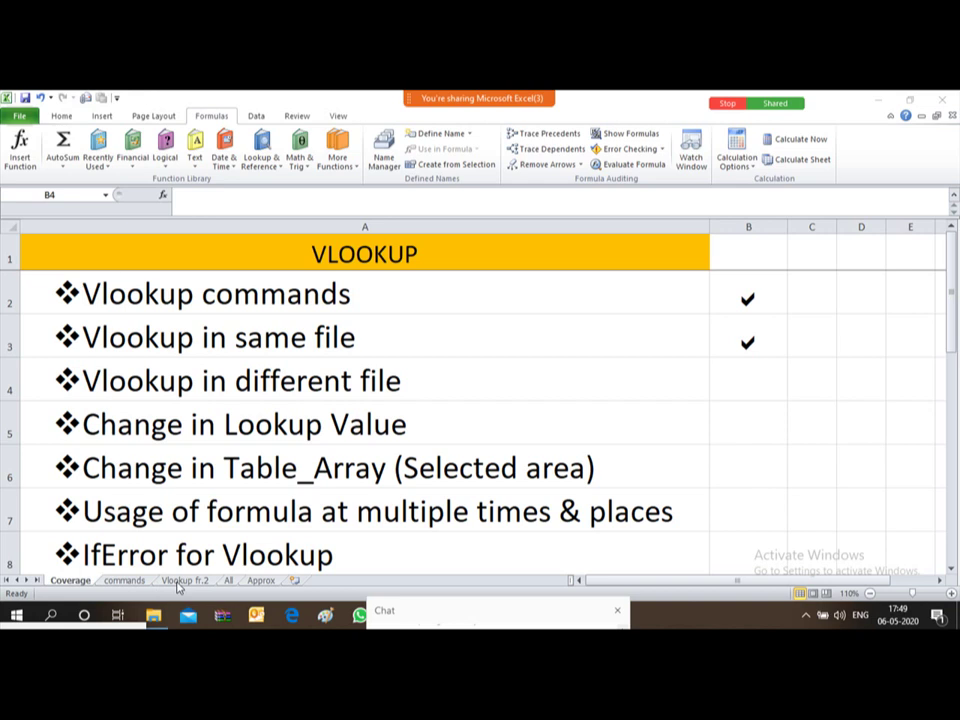
left_click(229, 587)
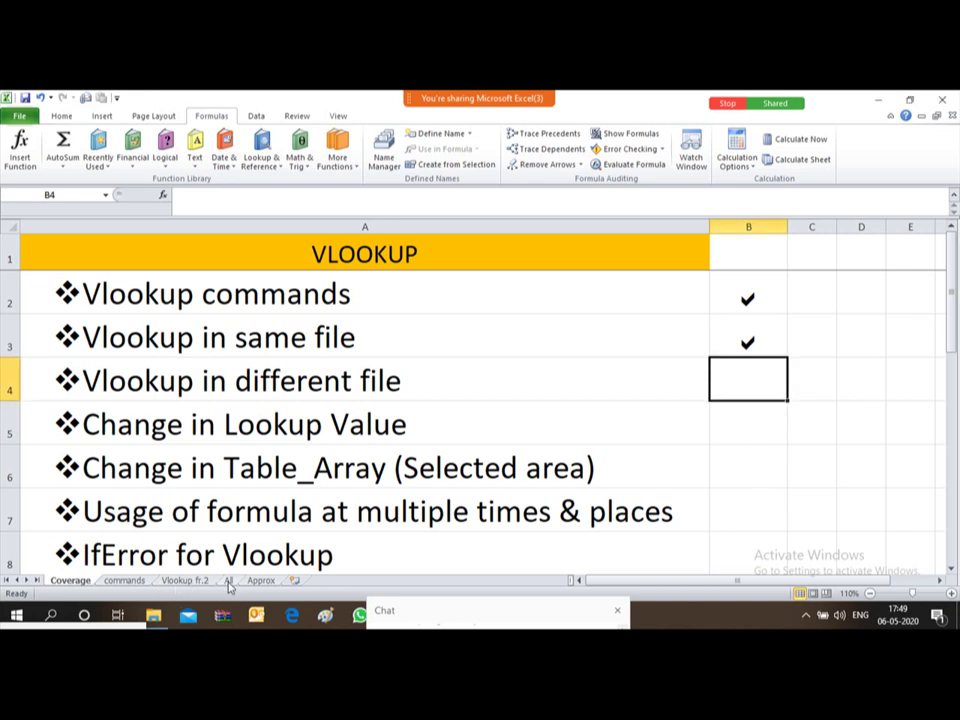
left_click(229, 584)
left_click(647, 305)
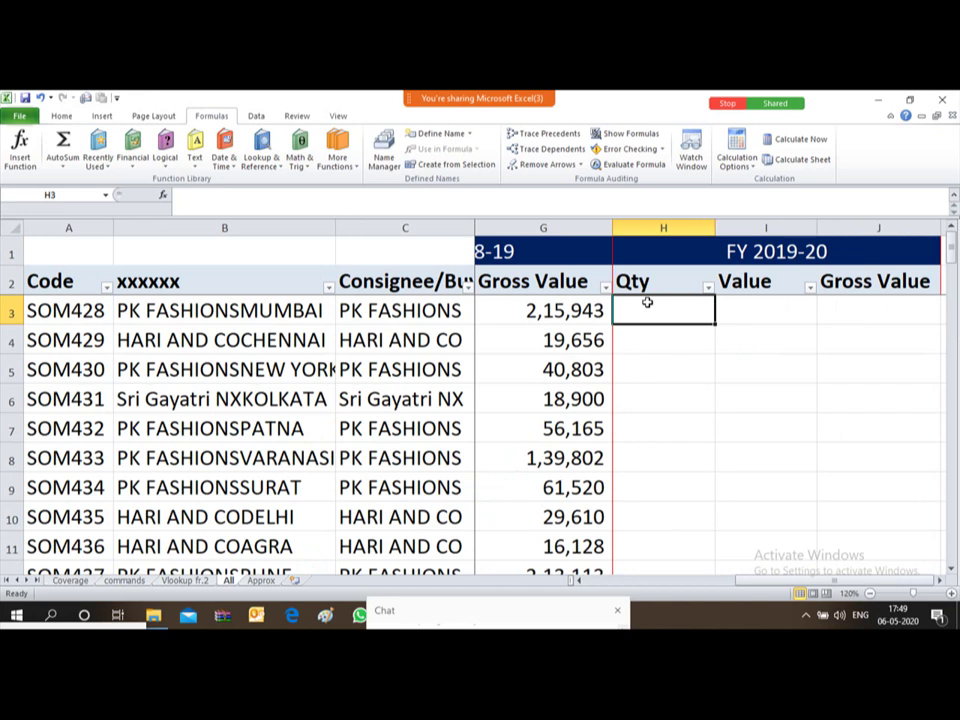
- Delete the whole column B, headed xxxxxx, from the All sheet
left_click(178, 306)
key("ctrl+shift+Down")
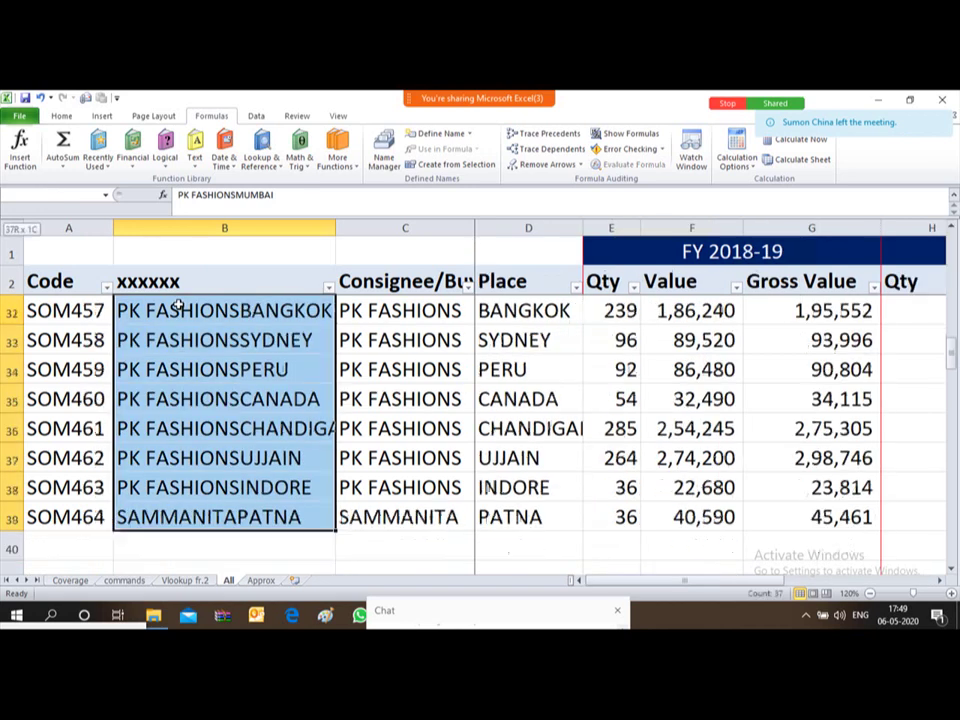
key("ctrl+space")
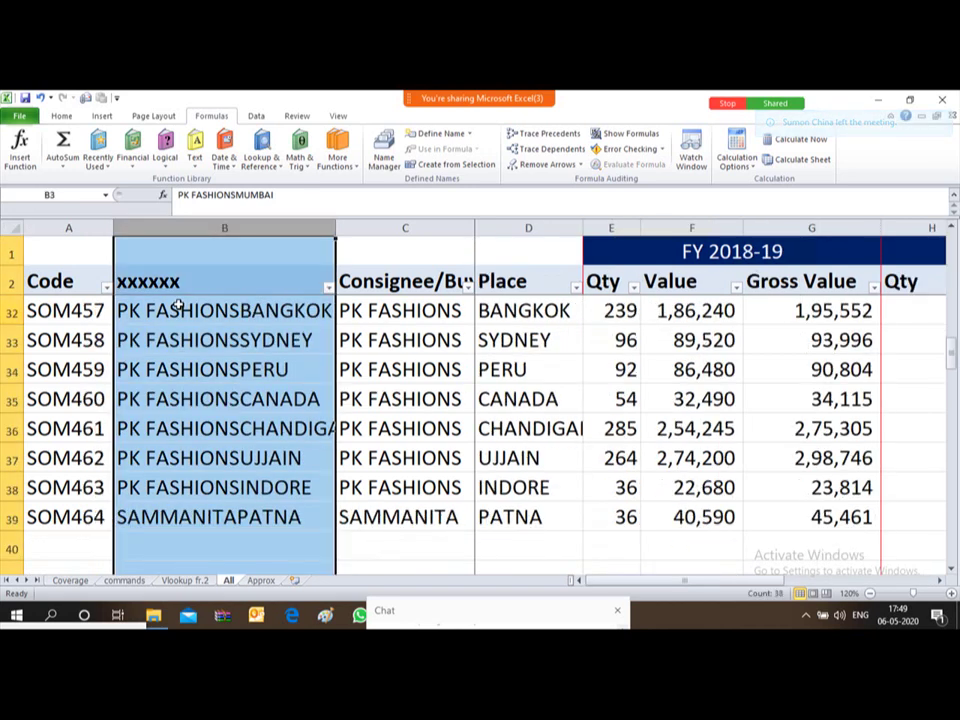
key("ctrl+minus")
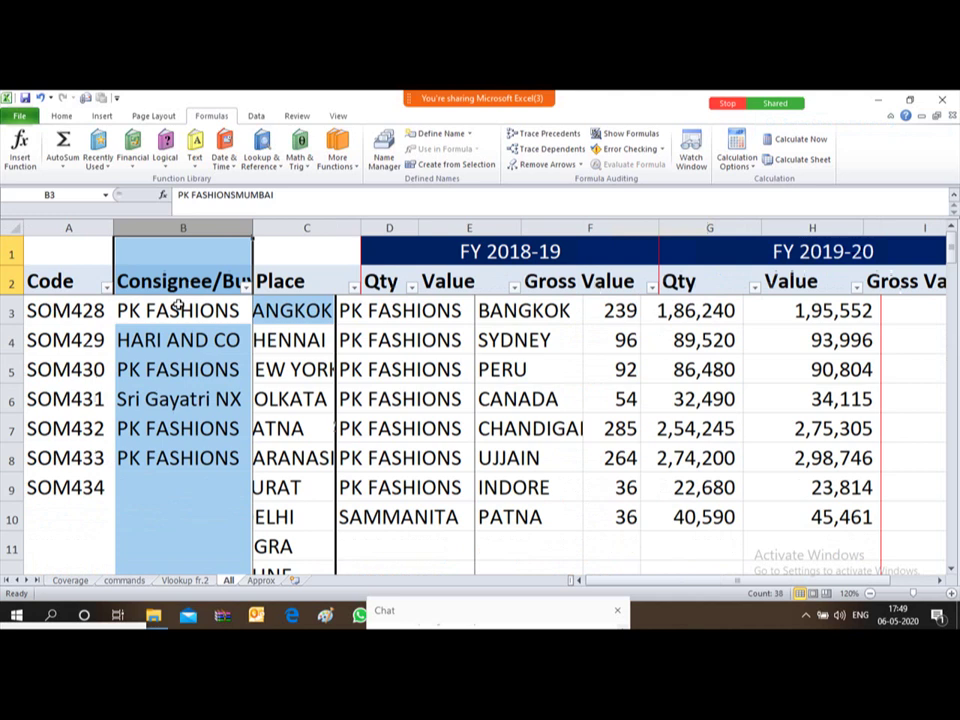
- Examine the All sheet's column headings from Code, Consignee/Buyer and Place through the FY 2018-19 Qty, Value and Gross Value
key("Down")
key("Down")
key("Down")
key("Up")
key("Up")
key("Up")
key("Up")
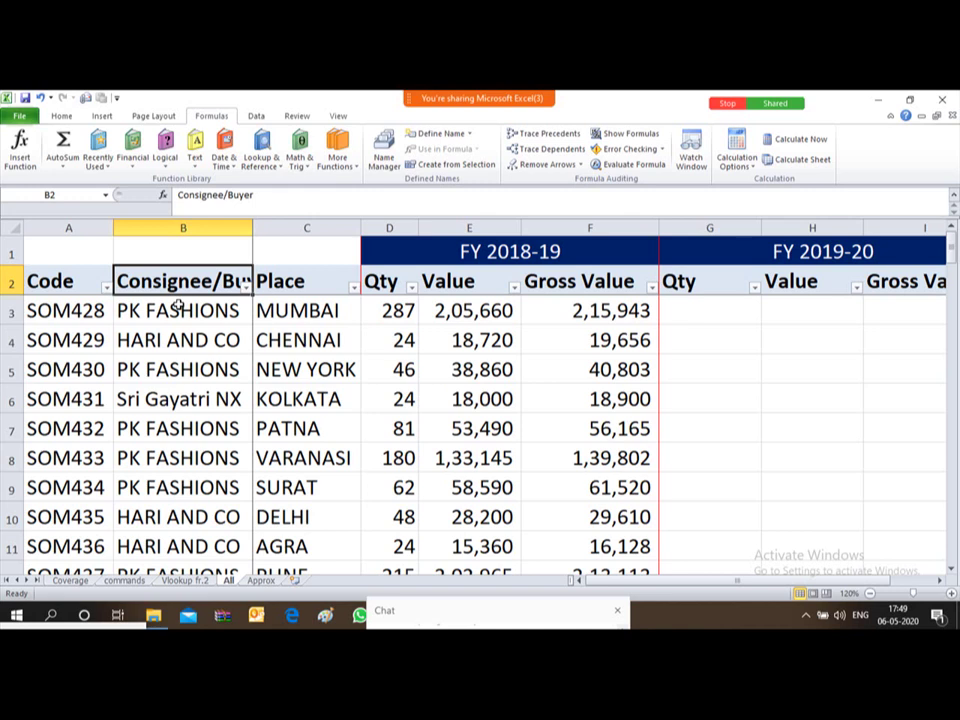
key("Left")
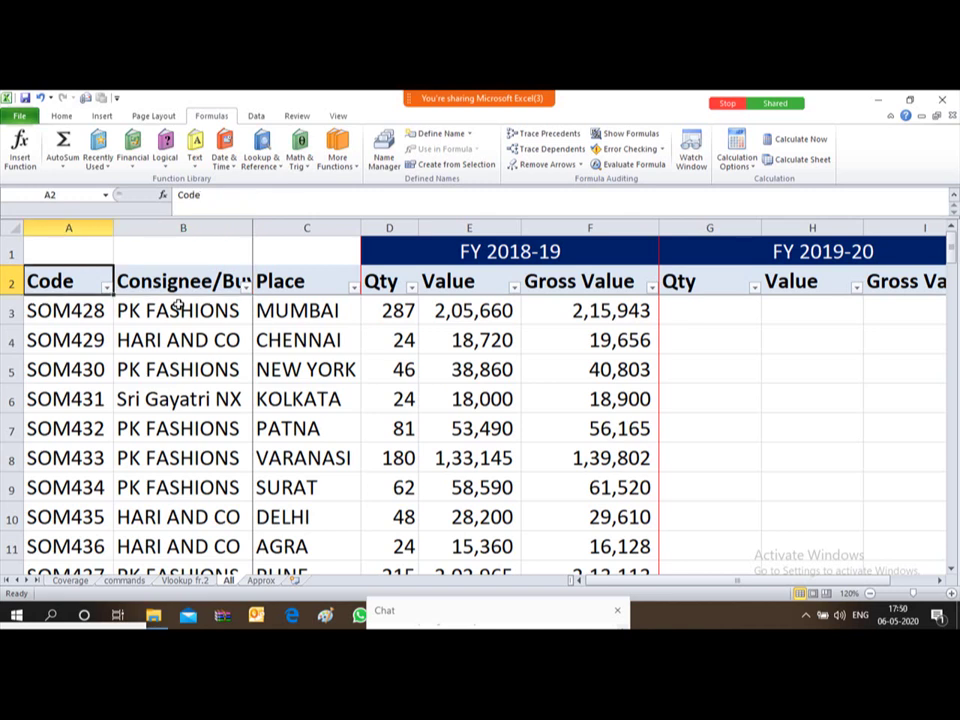
key("Down")
key("Up")
key("Right")
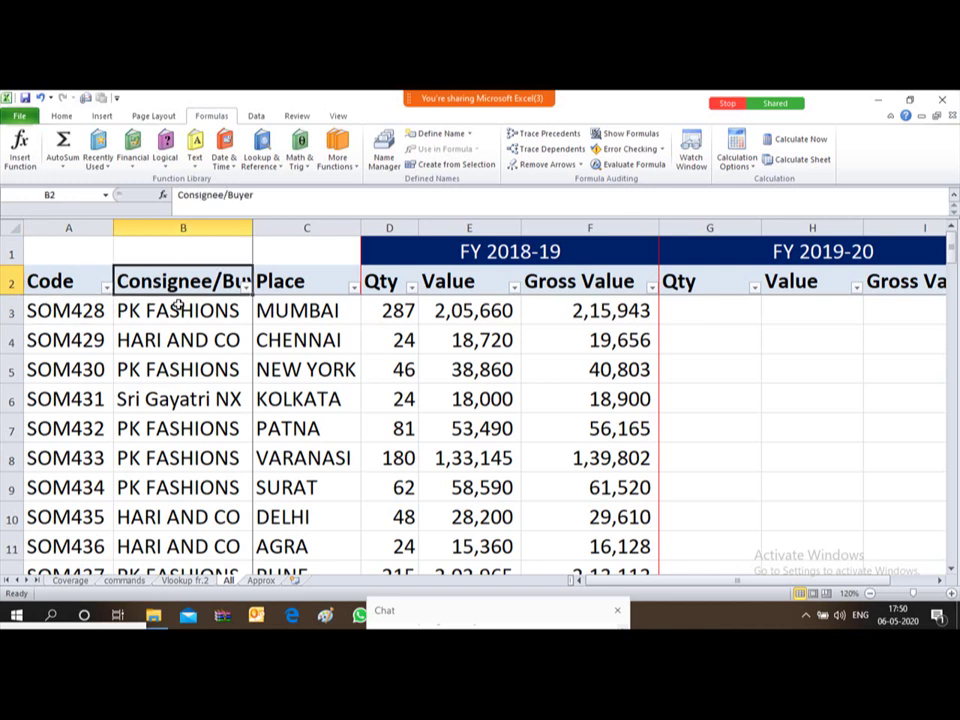
key("Right")
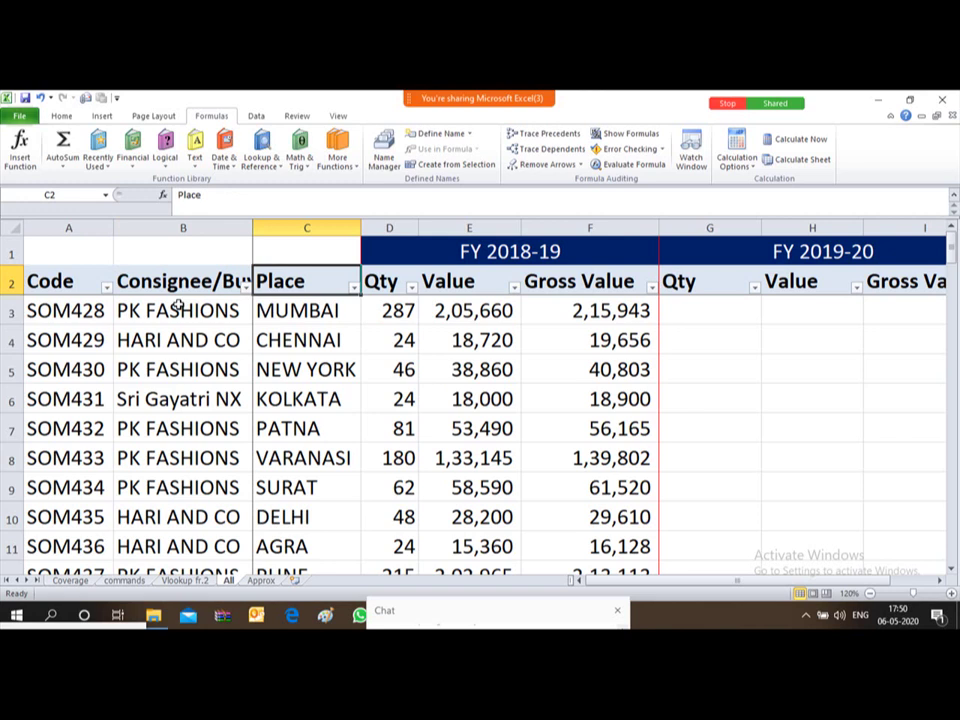
key("Right")
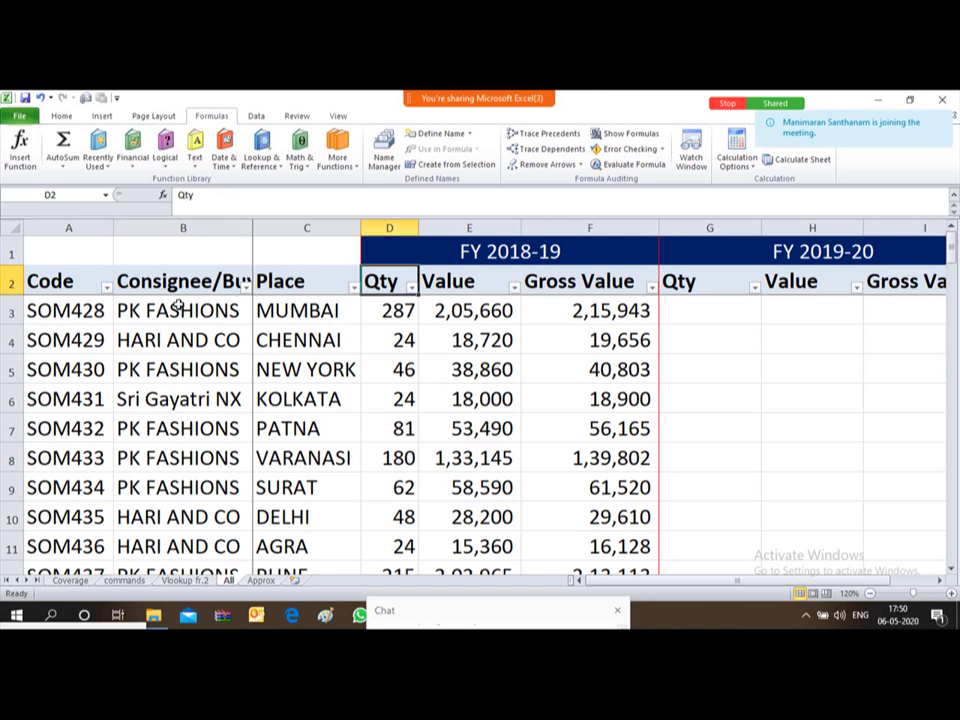
key("Right")
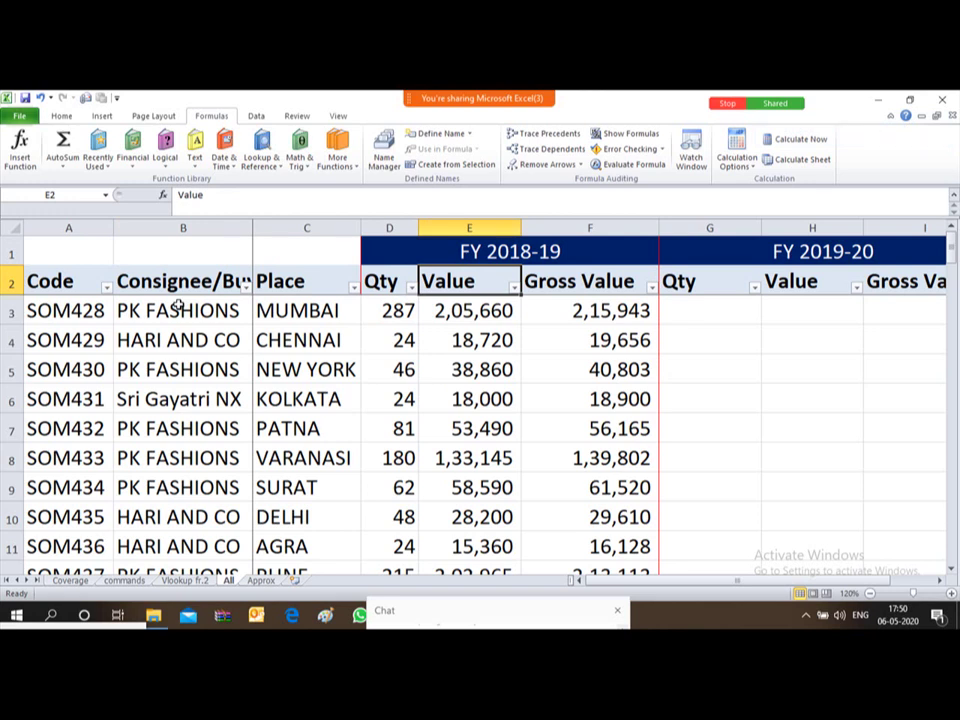
key("Right")
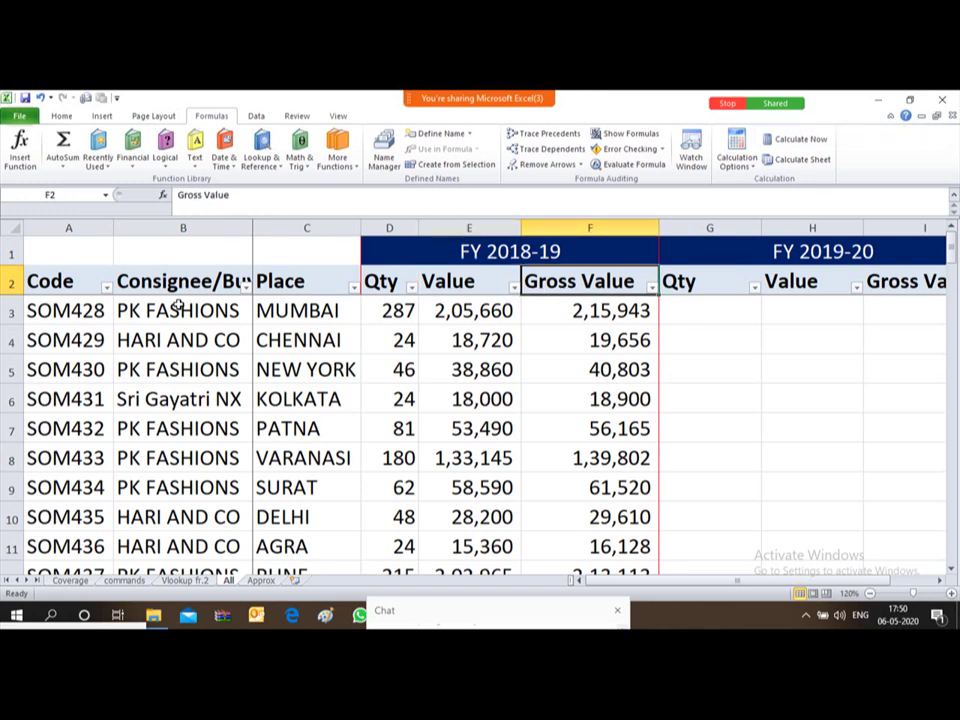
- Move the chat window up enough to read its messages, and select G3, the first FY 2019-20 Qty cell
left_click(455, 615)
left_click_drag(420, 465, 456, 579)
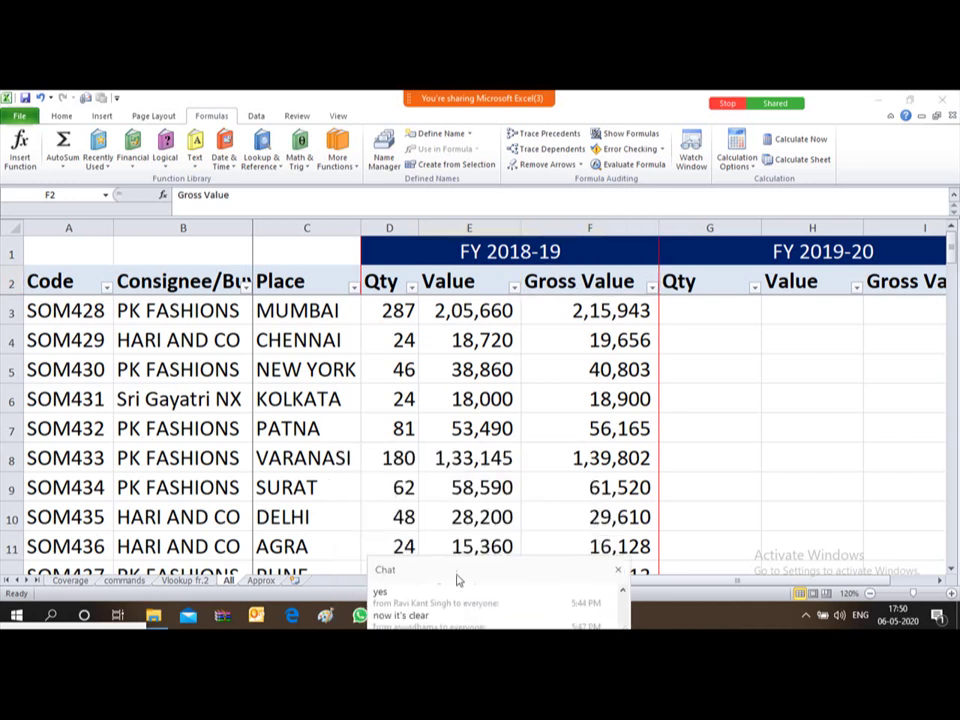
left_click(718, 302)
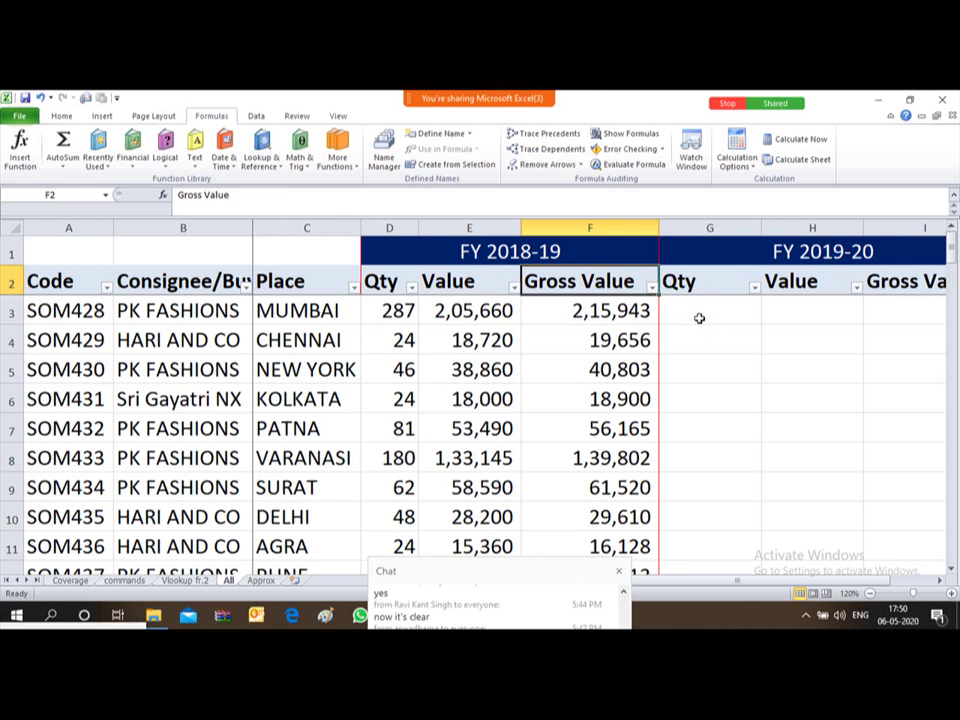
left_click(696, 311)
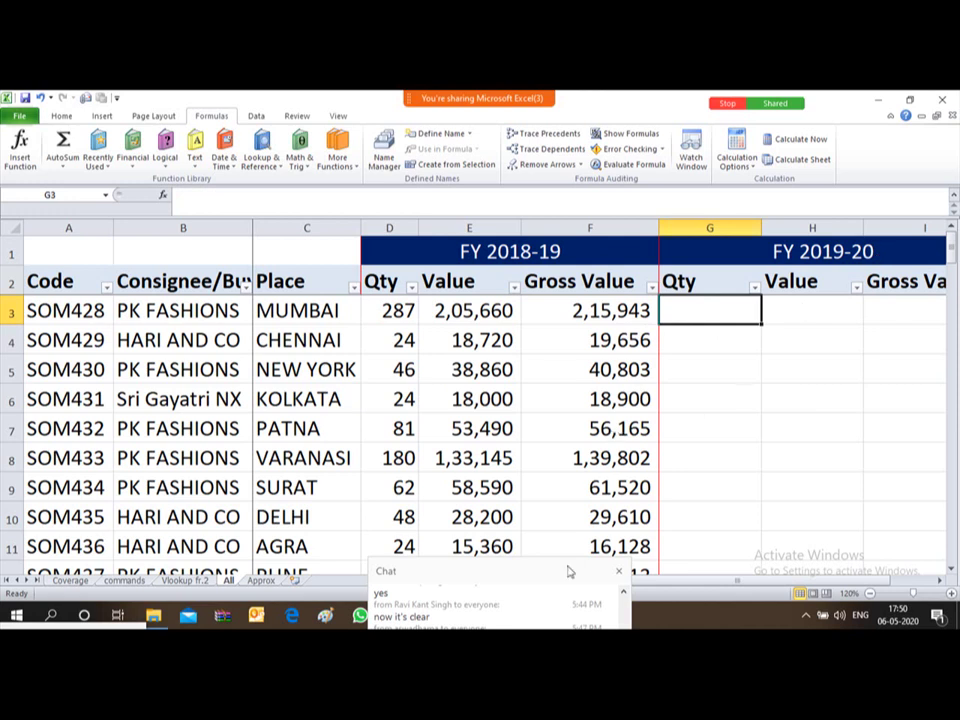
- Examine the Code column down to the end of the list and return to its first rows
left_click(229, 420)
key("Left")
key("Down")
key("Down")
key("Down")
key("Down")
key("Down")
key("Down")
key("Down")
key("Down")
key("Down")
key("Down")
key("Down")
key("Down")
key("Down")
key("Down")
key("Down")
key("Down")
key("Down")
key("Down")
key("Down")
key("Down")
key("Down")
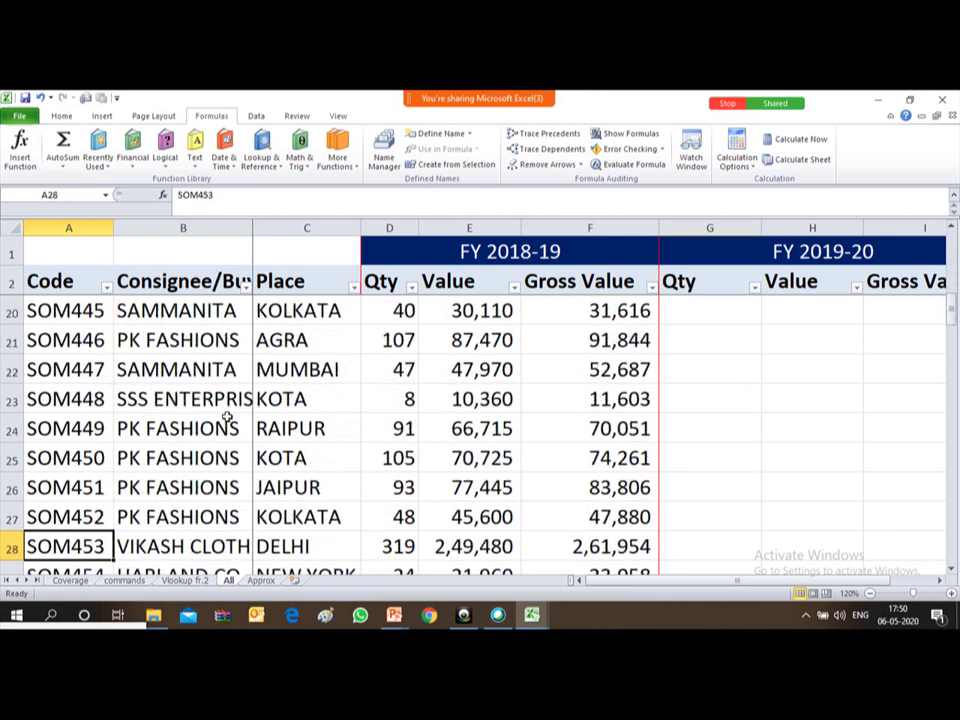
key("Down")
key("Down")
key("Down")
key("Down")
key("Down")
key("Down")
key("Down")
key("Down")
key("Down")
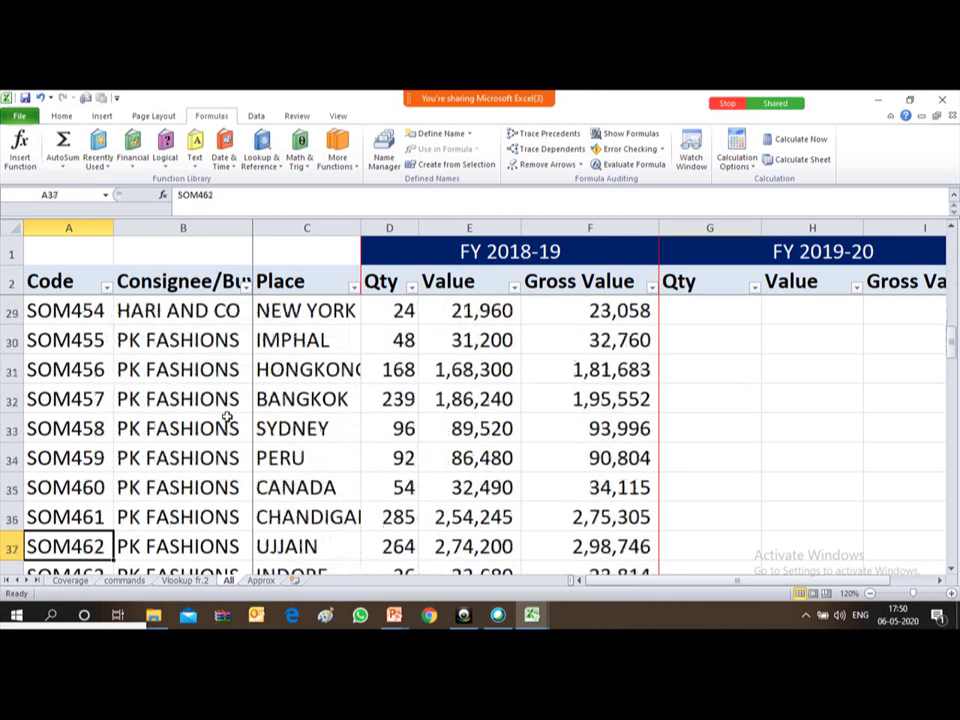
key("Down")
key("Down")
key("Down")
key("Down")
key("Up")
key("Up")
key("ctrl+Up")
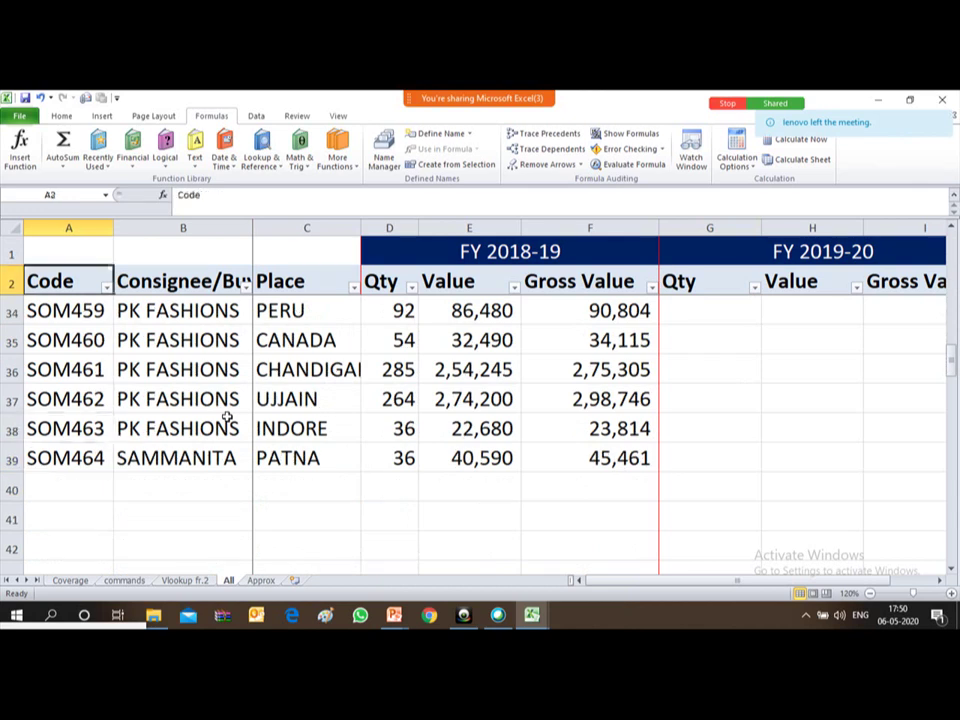
key("Down")
key("Down")
key("Down")
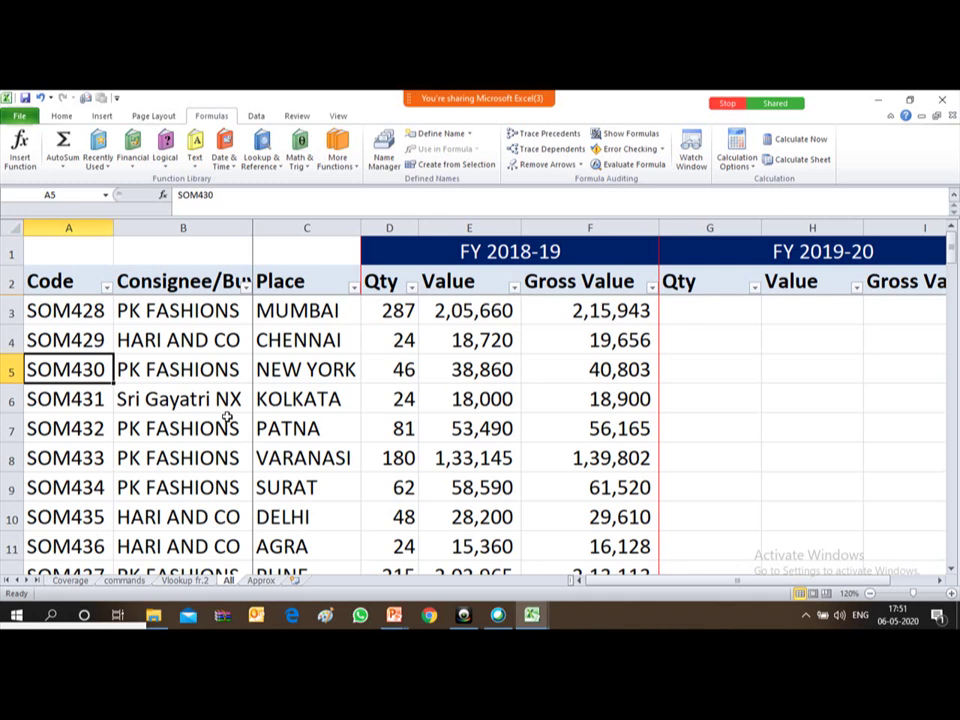
key("Right")
key("Right")
key("Right")
key("Right")
key("Right")
key("Right")
key("Up")
key("Up")
key("Up")
key("Down")
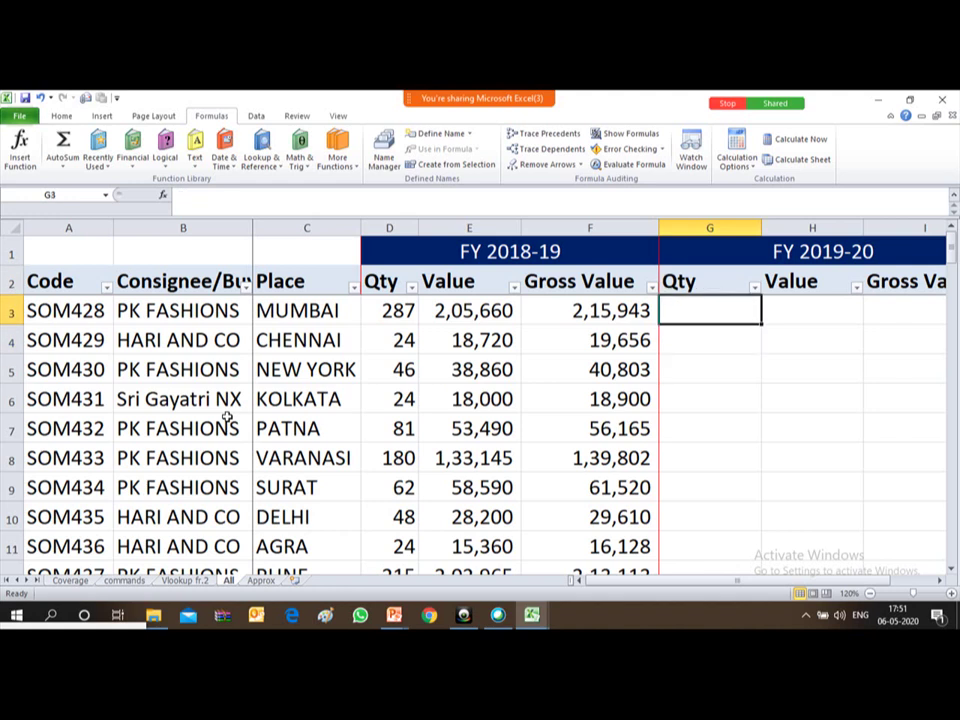
type("=v")
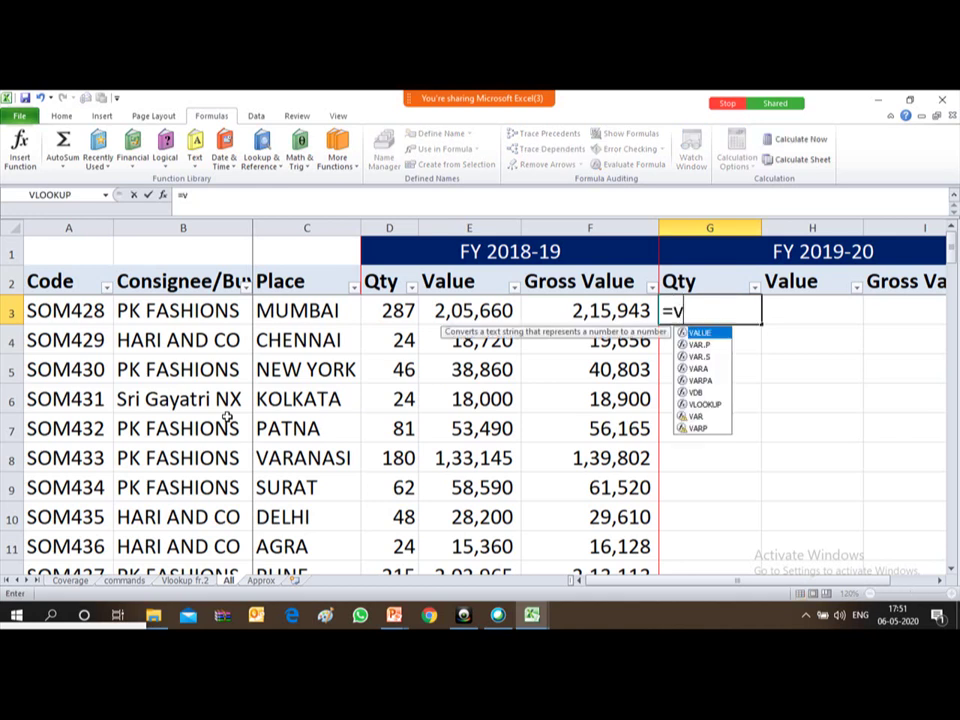
type("lookup")
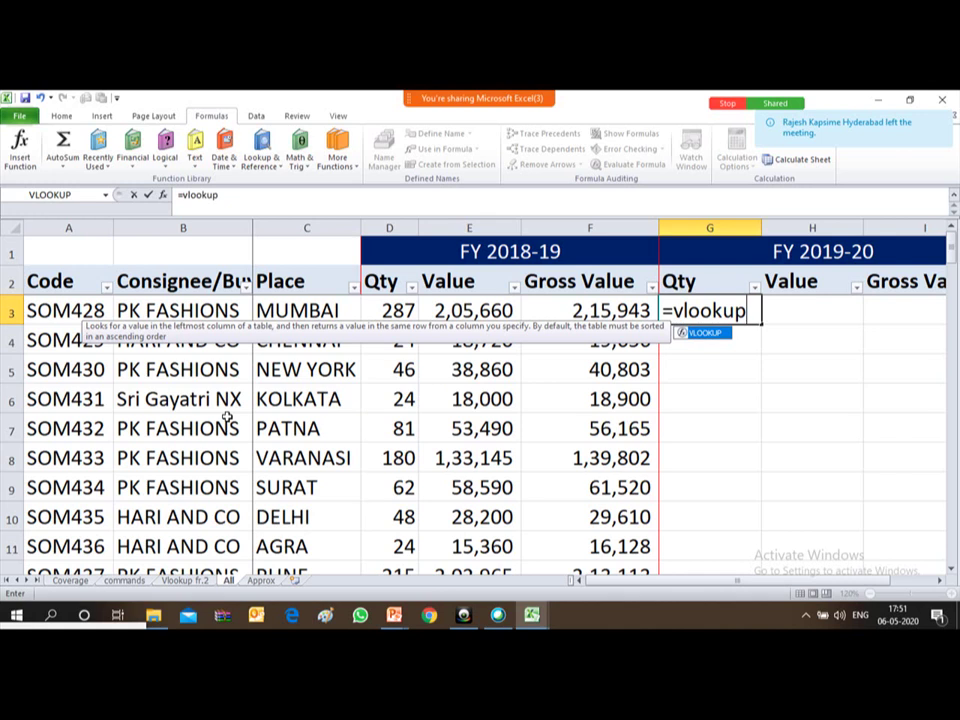
type("(")
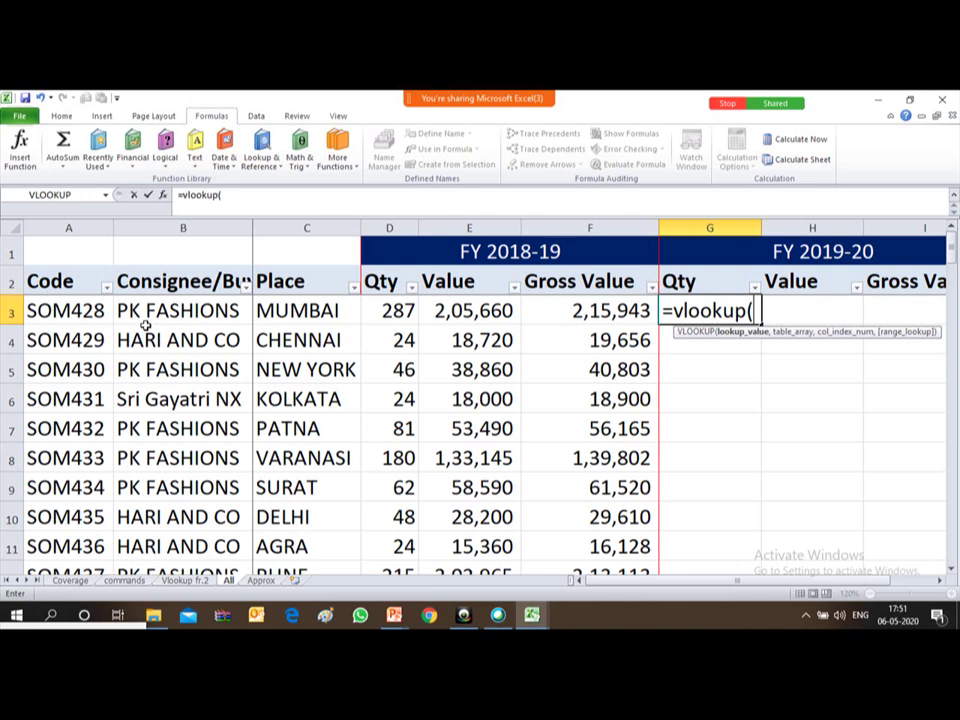
key("Escape")
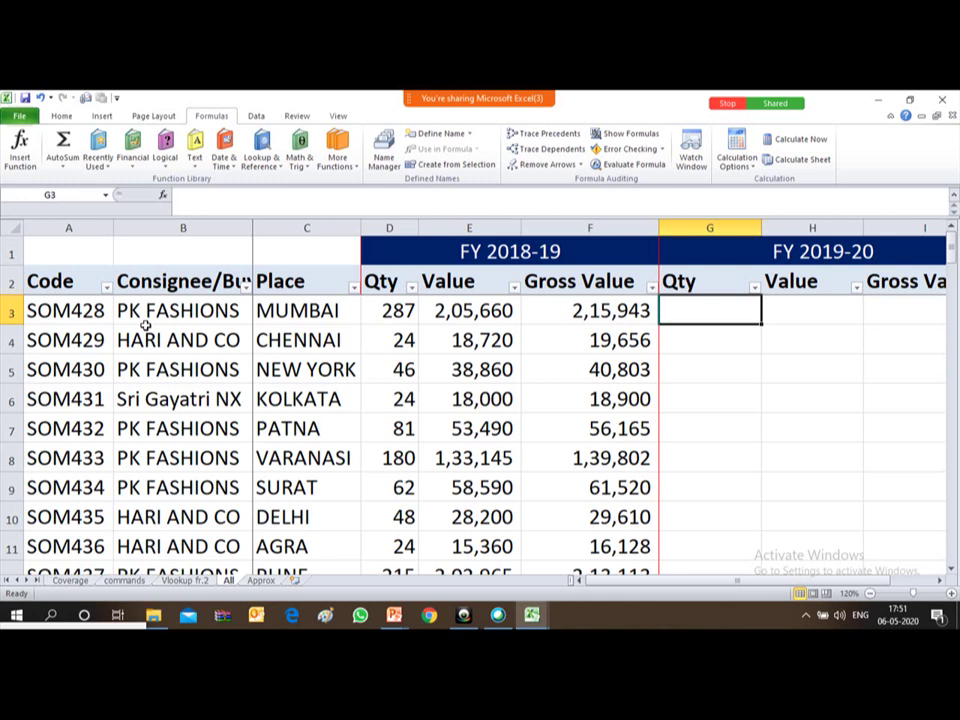
- Switch to the Vlookup -2 workbook and delete the whole column B, headed xxxxxx, from the full sheet
left_click(62, 313)
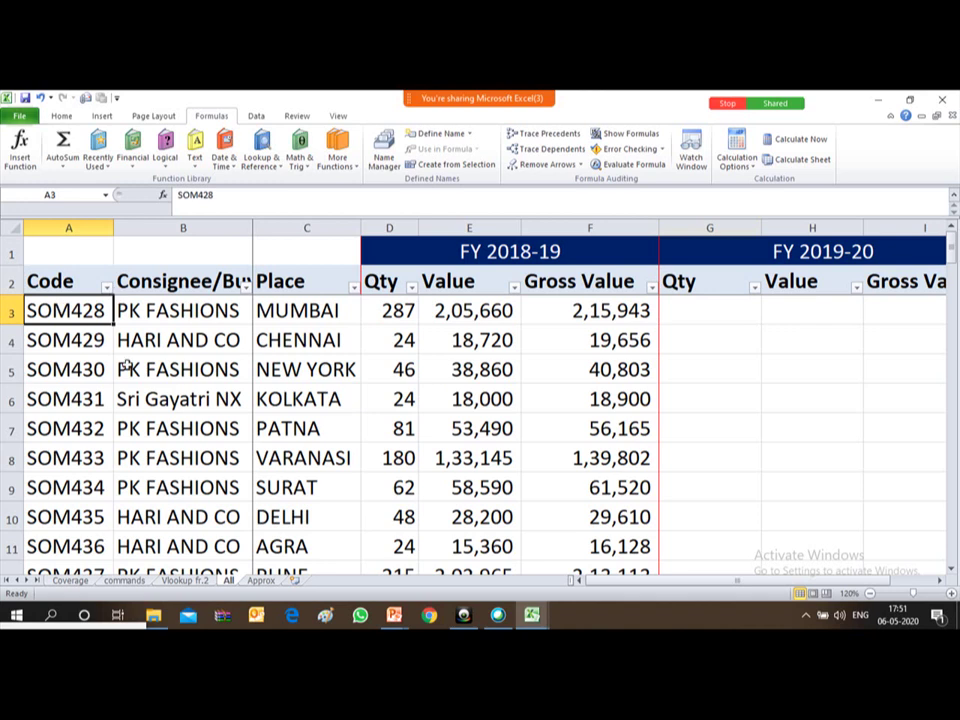
key("alt+Tab")
key("alt+Tab")
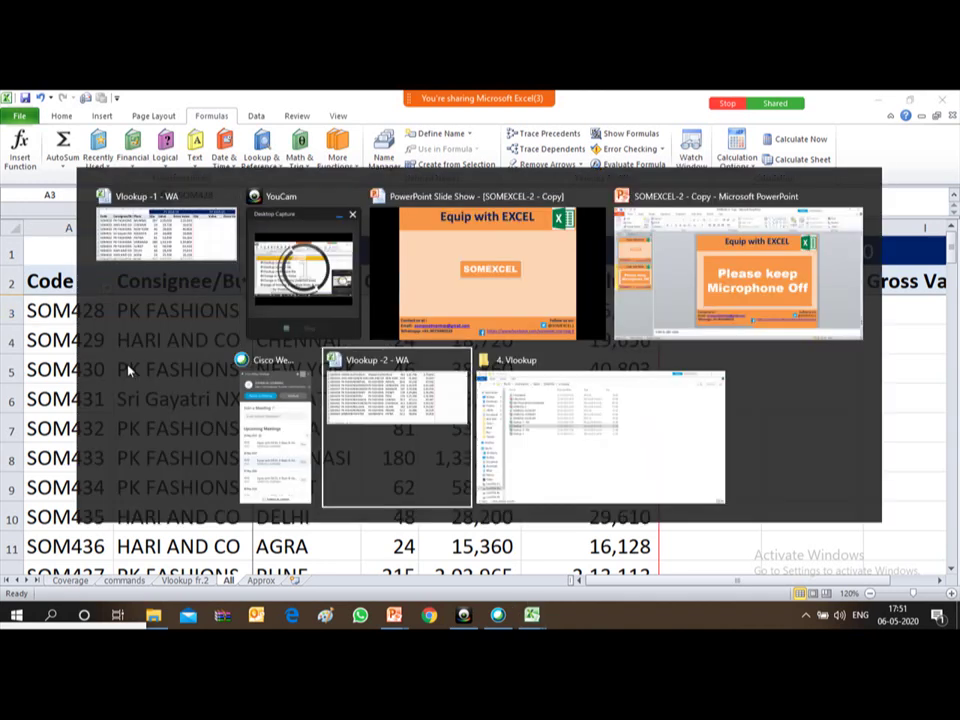
key("ctrl+Up")
key("ctrl+Up")
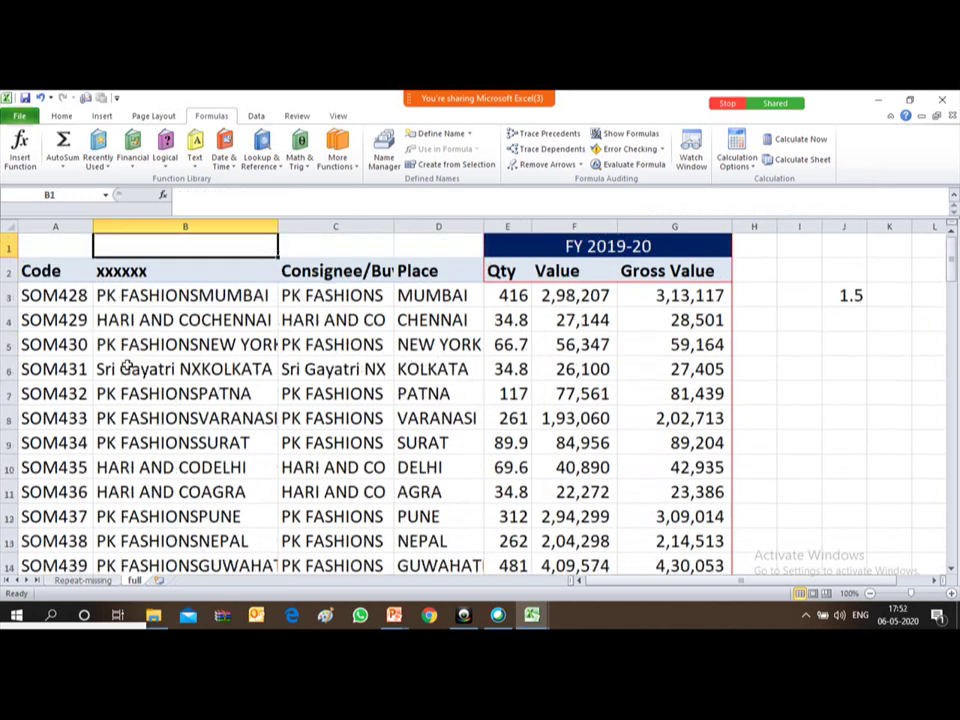
key("ctrl+space")
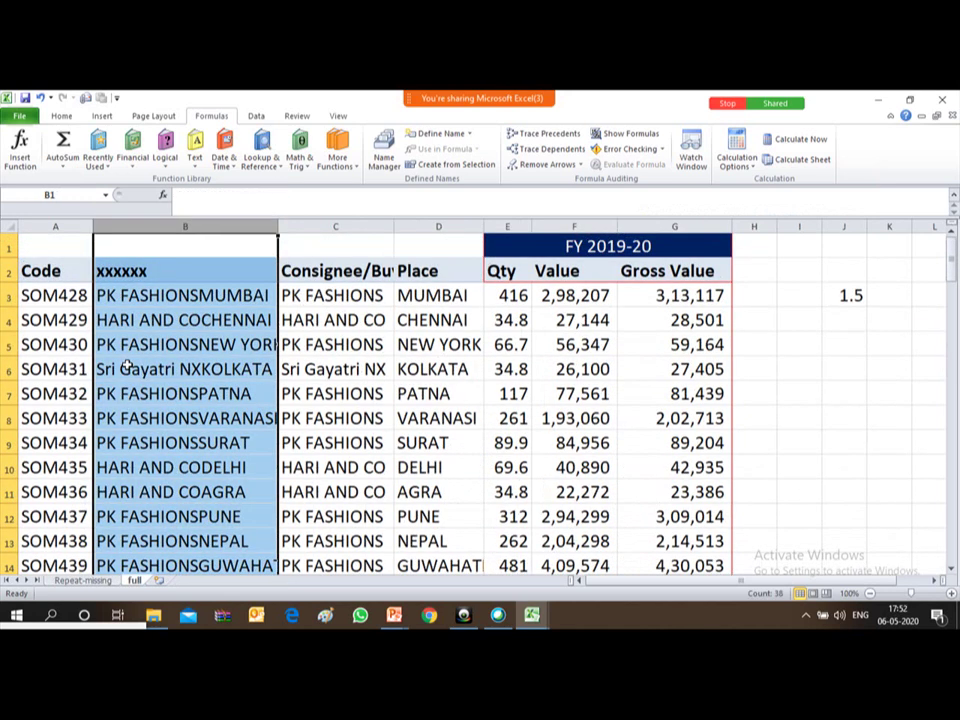
key("ctrl+minus")
- Clear the stray 1.5 value in row 3, outside the FY 2019-20 table, and return to the first code cell, A3
key("Down")
key("Down")
key("Right")
key("Right")
key("Right")
key("Right")
key("Right")
key("Right")
key("Right")
key("Right")
key("Left")
key("Delete")
key("Left")
key("Left")
key("Left")
key("Home")
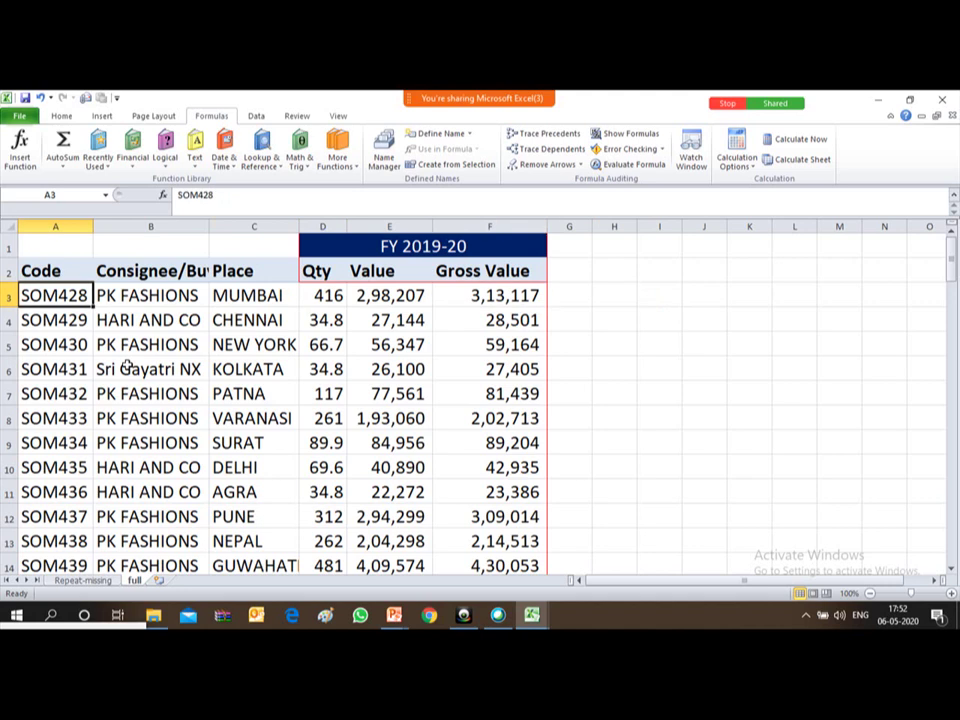
- Examine the first rows of the Code column on the full sheet and return to the start of the list
key("Right")
key("Left")
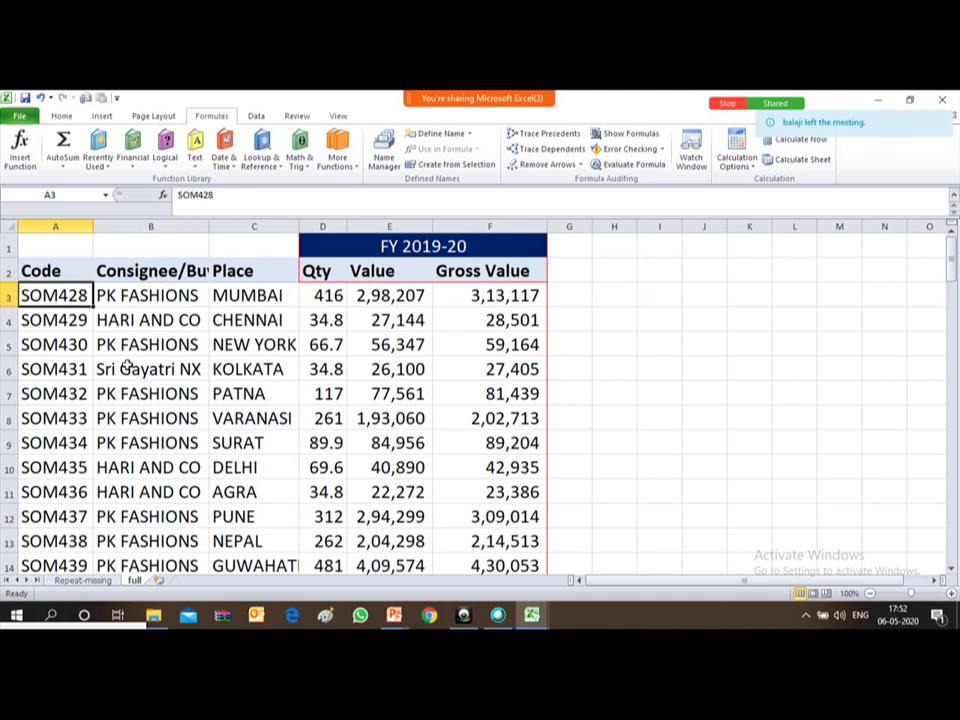
key("Down")
key("Down")
key("Down")
key("Down")
key("Down")
key("Down")
key("Down")
key("Down")
key("Down")
key("Down")
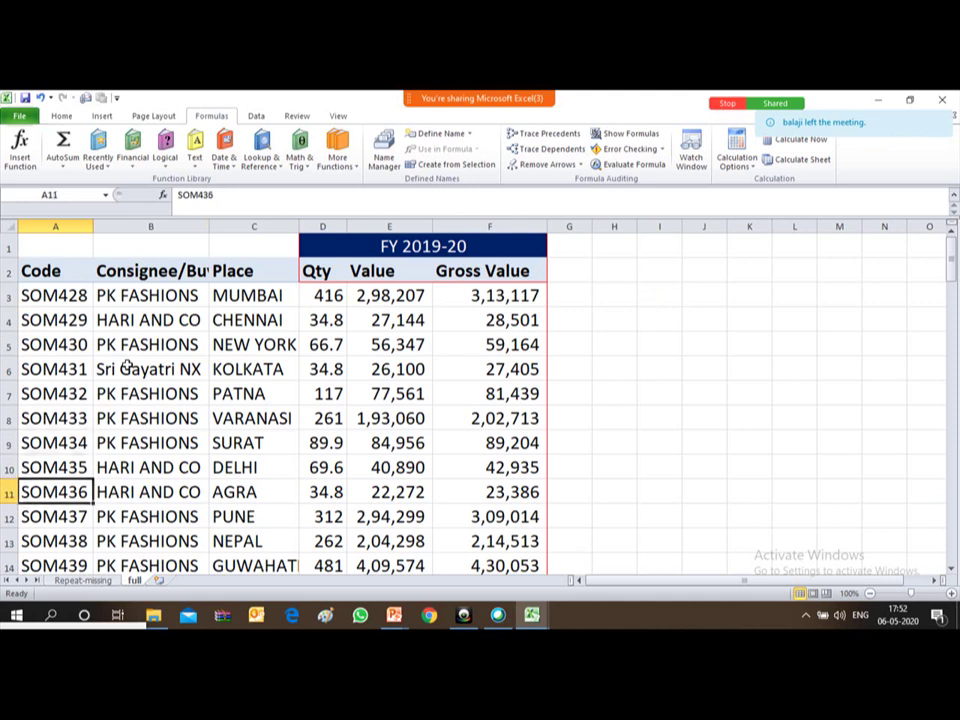
key("Down")
key("Down")
key("Down")
key("Down")
key("ctrl+Up")
- Freeze the panes at C3 so that rows 1 and 2 and columns A and B stay in view
key("Up")
key("Down")
key("Right")
key("Right")
key("Down")
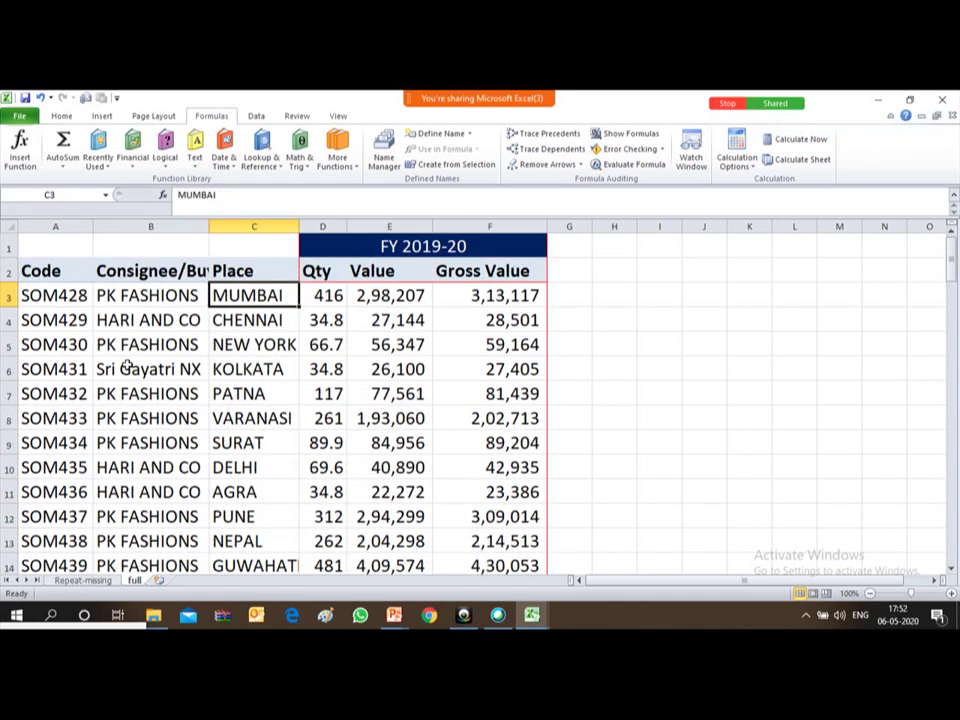
key("alt+w")
key("Home")
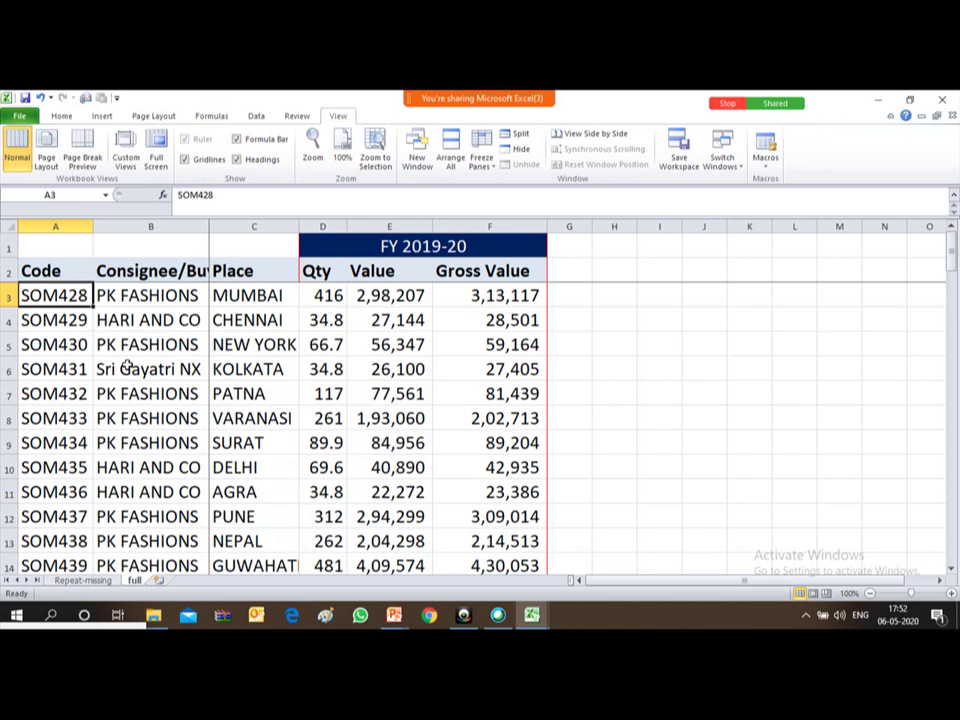
- Highlight duplicate values in the whole Code column using Light Red Fill with Dark Red Text
left_click(57, 228)
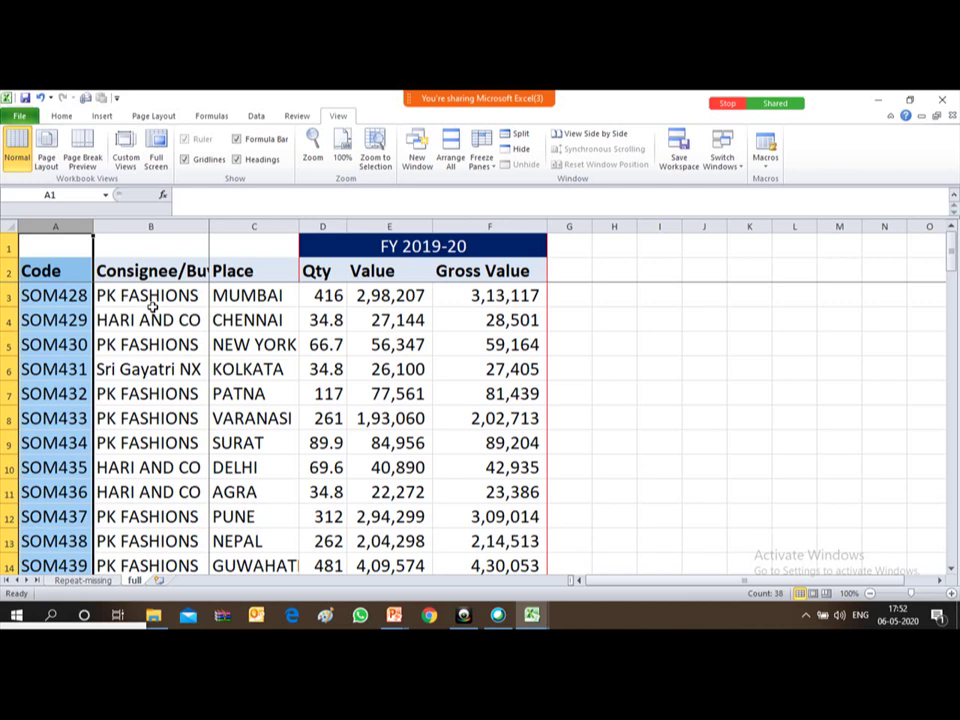
left_click(62, 117)
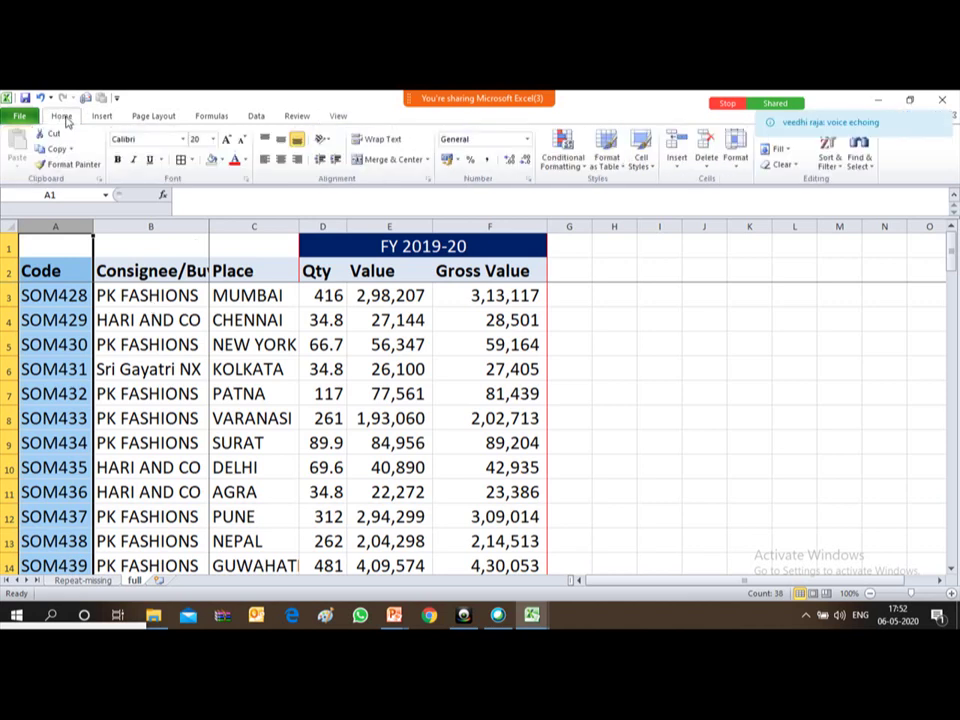
left_click(586, 169)
mouse_move(634, 196)
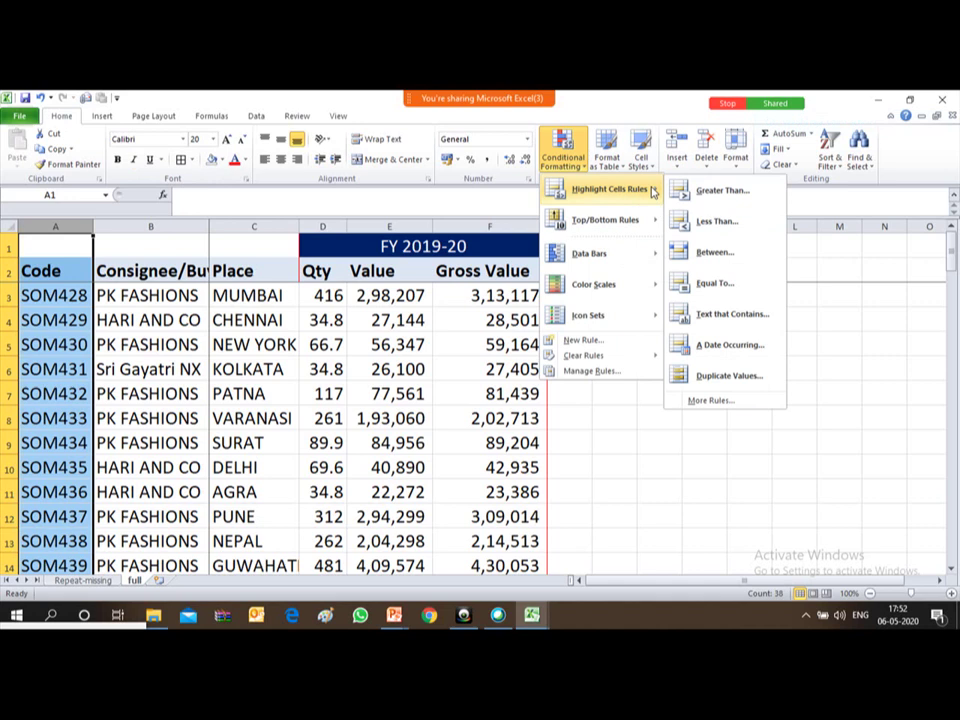
left_click(727, 380)
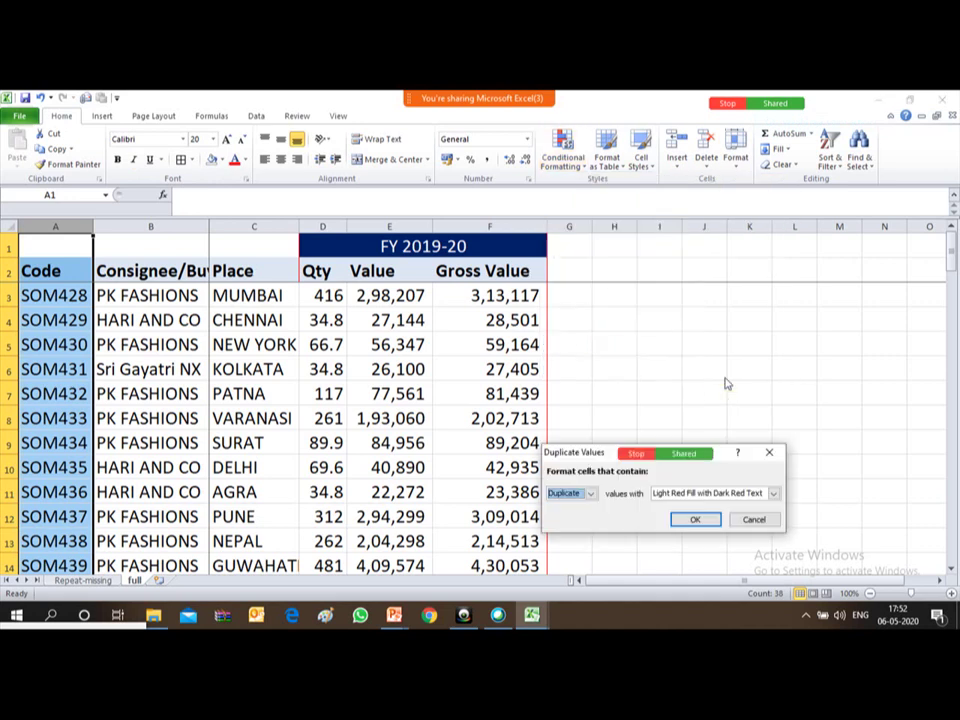
left_click(695, 520)
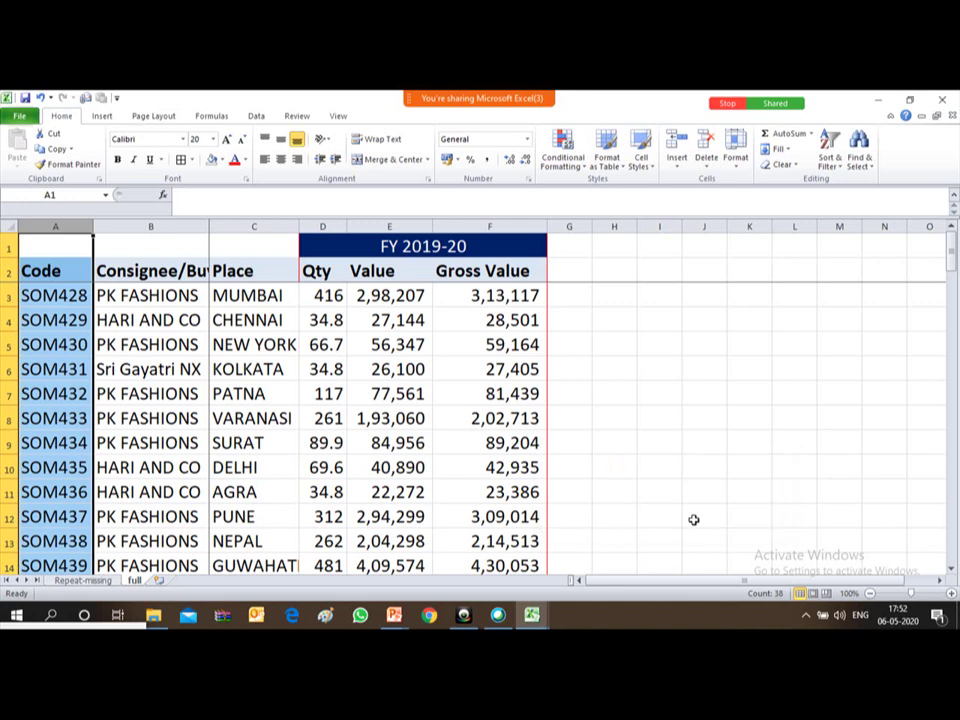
- Check the Code column for highlighted duplicates from its heading down to the end of the list
left_click(55, 270)
key("Down")
key("Down")
key("Down")
key("Down")
key("Down")
key("Down")
key("Down")
key("Down")
key("Down")
key("Down")
key("Down")
key("Down")
key("Down")
key("Down")
key("Down")
key("Down")
key("Down")
key("Down")
key("Down")
key("Down")
key("Down")
key("Down")
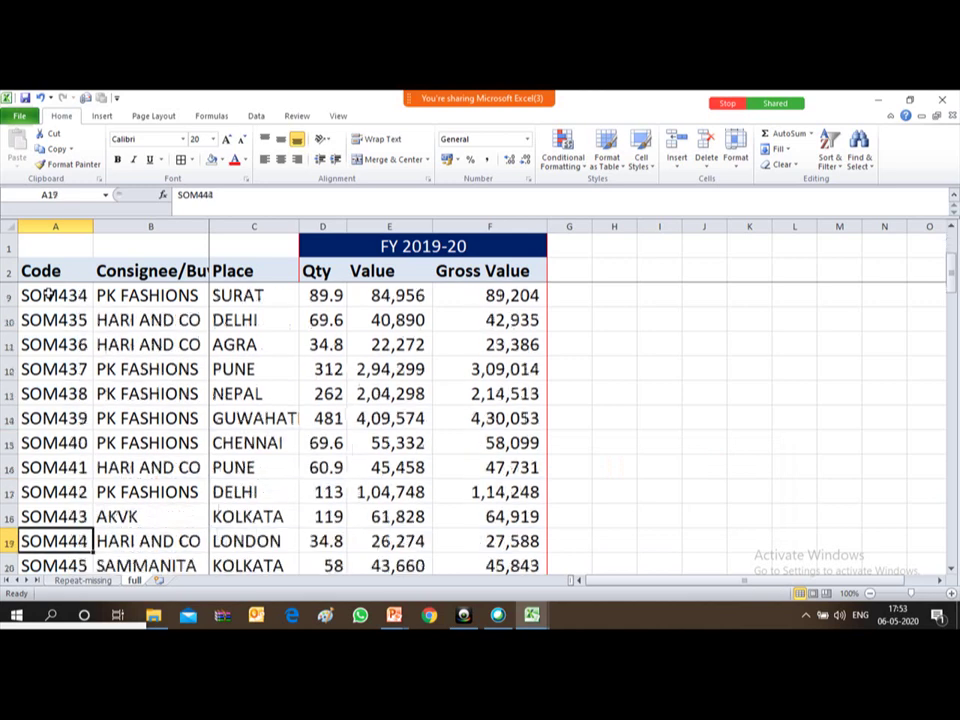
key("Down")
key("Down")
key("Down")
key("Down")
key("Down")
key("Down")
key("Down")
key("Down")
key("Down")
key("Down")
key("Down")
key("Down")
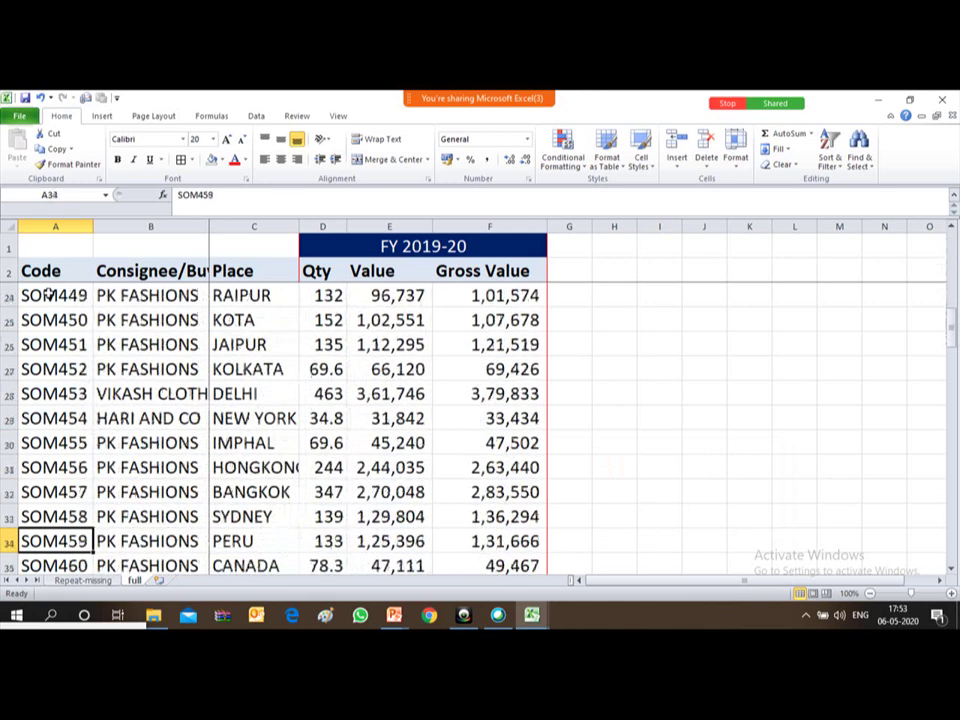
key("Down")
key("Down")
key("Down")
key("Down")
key("Down")
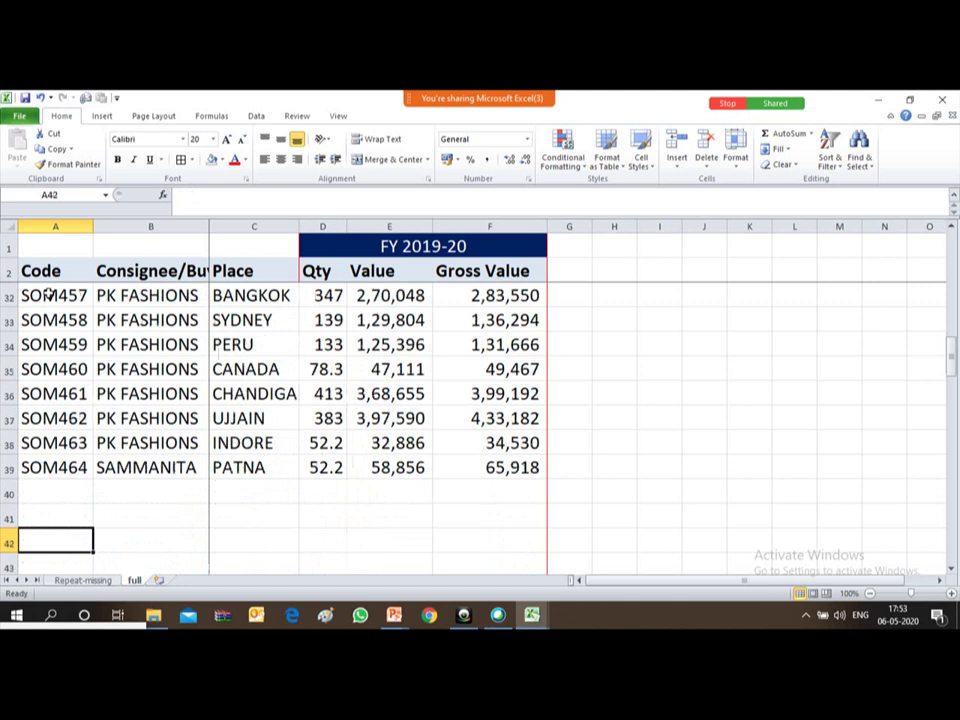
key("Up")
key("Up")
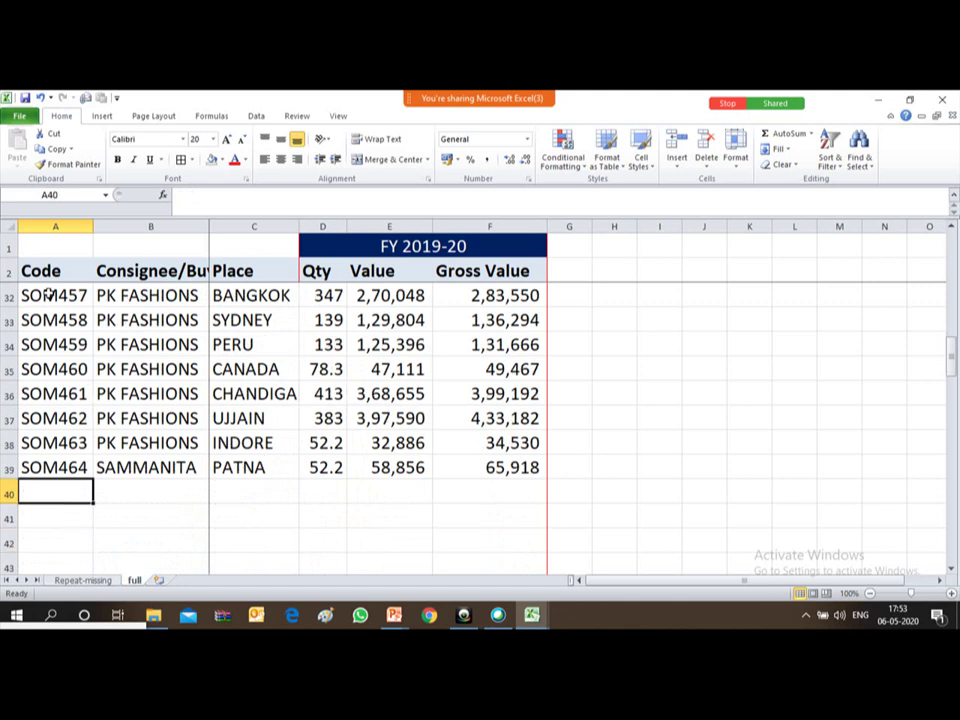
- Test the duplicate highlighting by copying SOM464 from A39 into A40, and clear the copied code
key("Up")
key("ctrl+c")
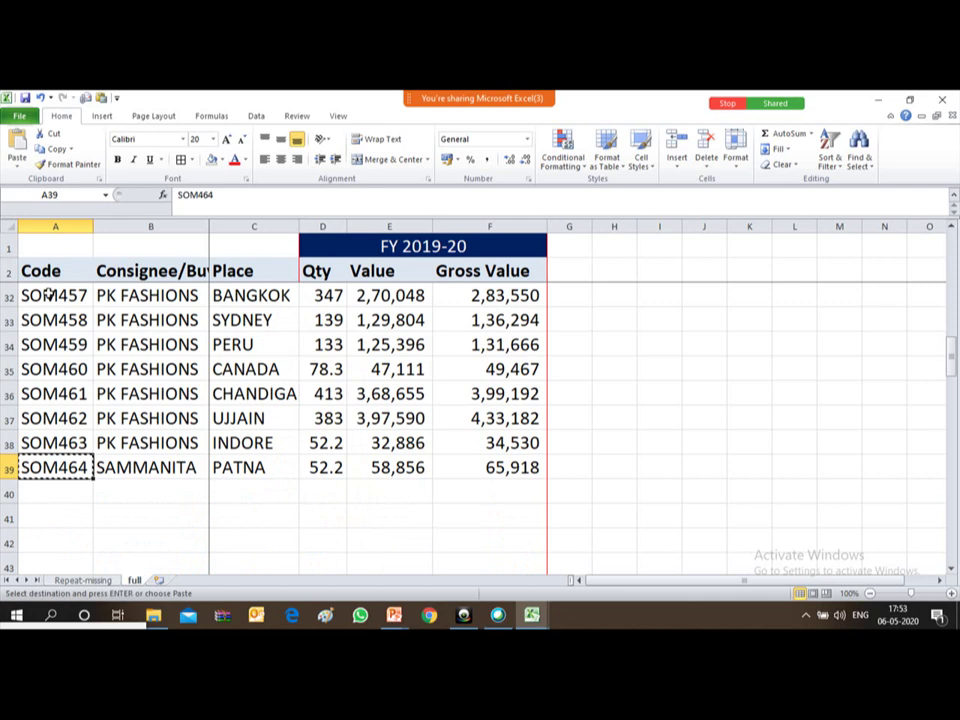
key("Down")
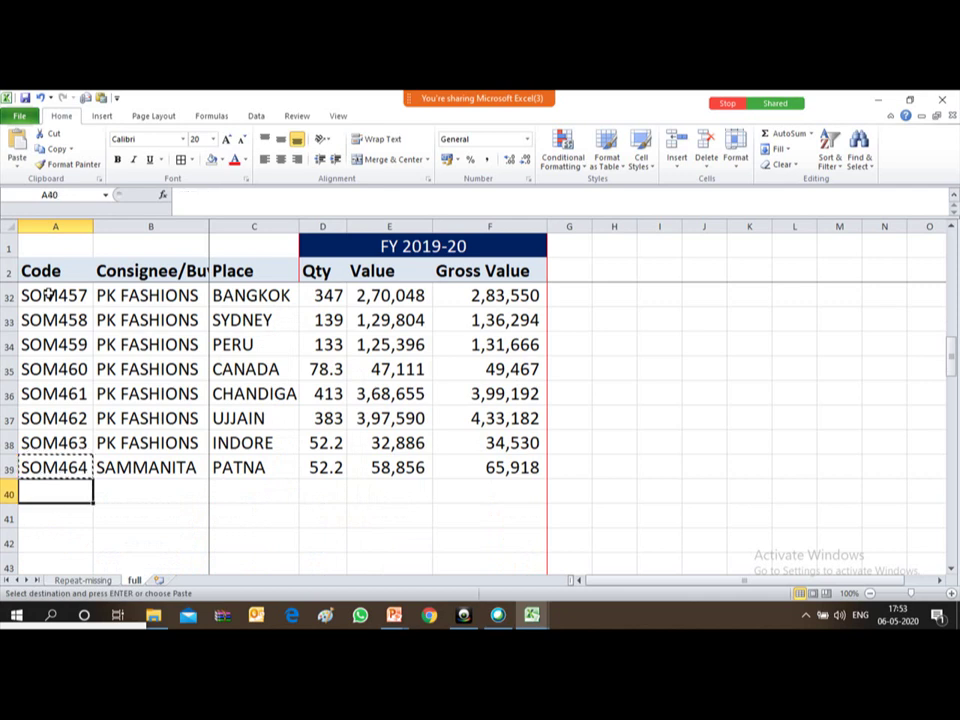
key("Return")
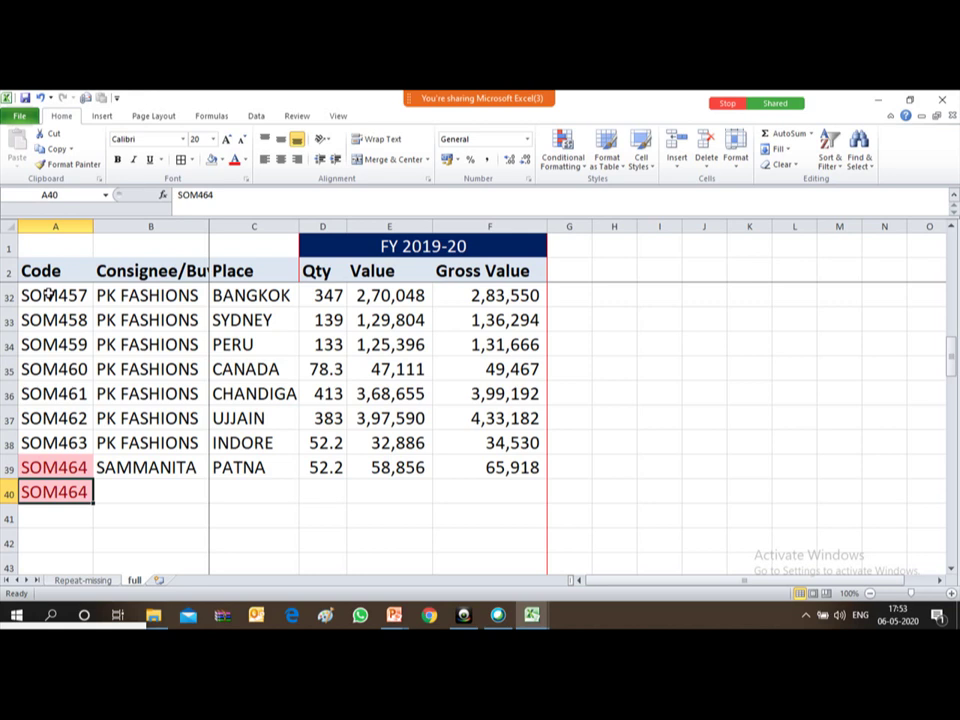
key("Delete")
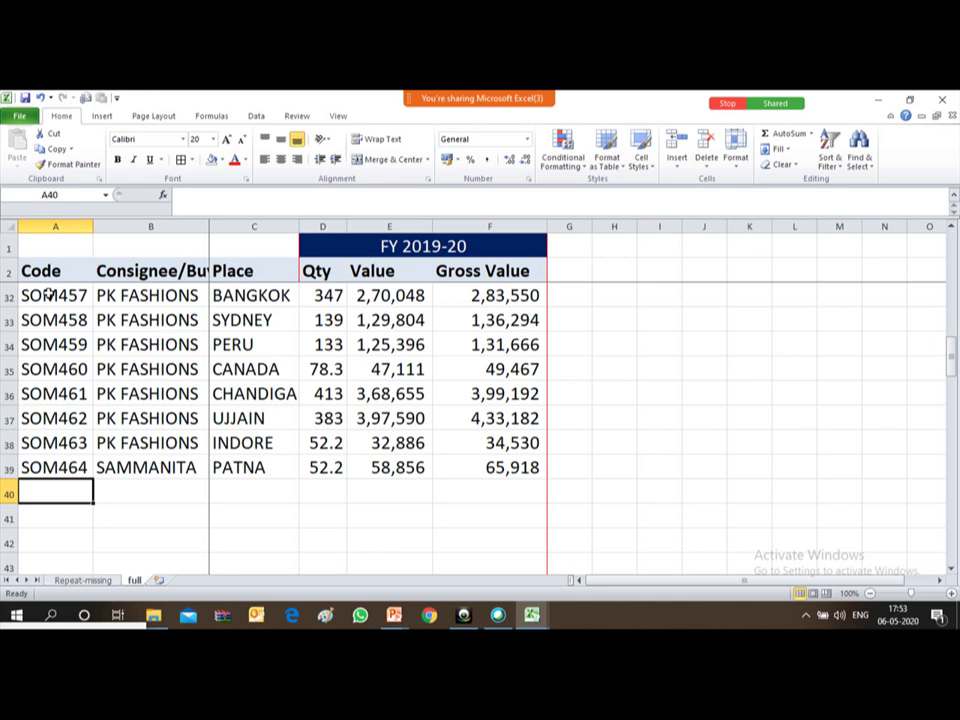
- Review the Code column from the last entry back up to the first rows for highlighted cells
key("Up")
key("Up")
key("Up")
key("Up")
key("Up")
key("Up")
key("Up")
key("Up")
key("Up")
key("Up")
key("Up")
key("Up")
key("Up")
key("Up")
key("Up")
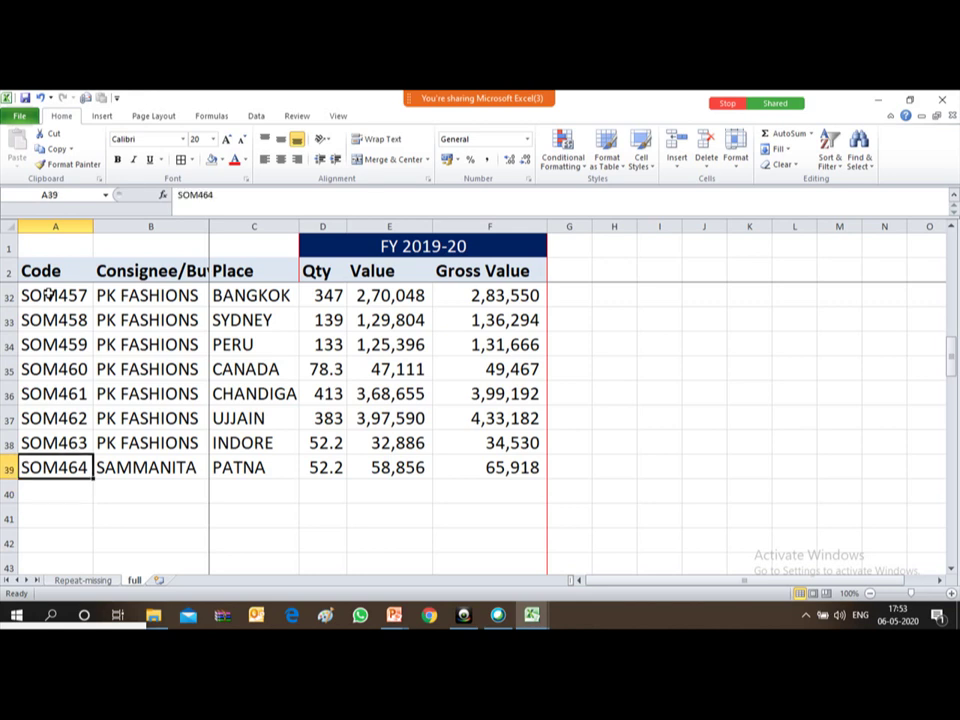
key("Up")
key("Up")
key("Up")
key("Up")
key("Up")
key("Up")
key("Up")
key("Up")
key("Up")
key("Up")
key("Up")
key("Up")
key("Up")
key("Up")
key("Up")
key("Up")
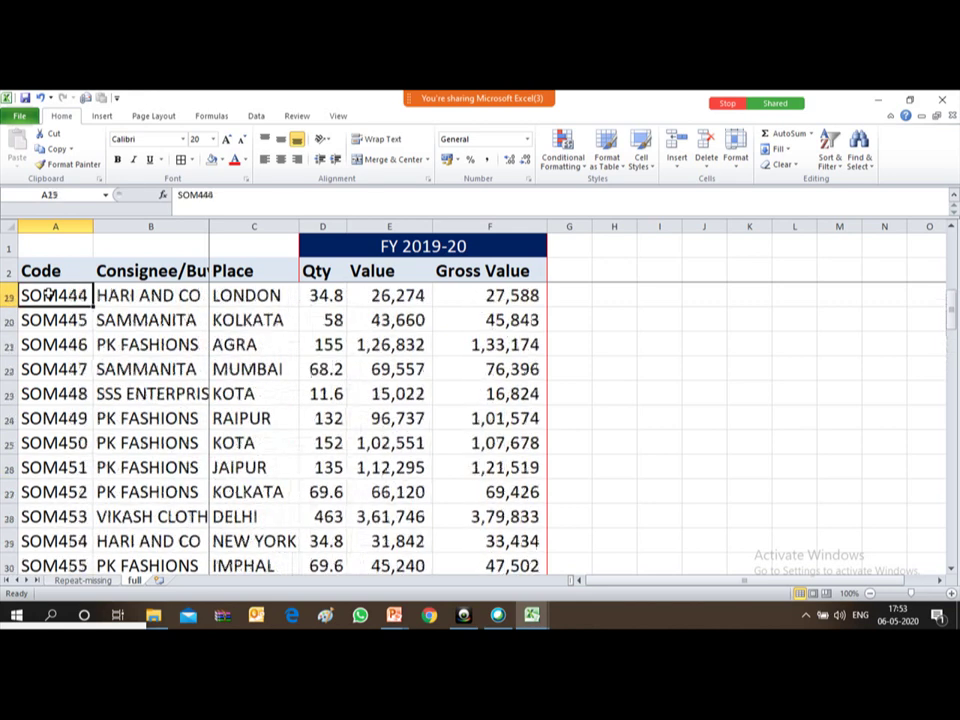
key("Up")
key("Up")
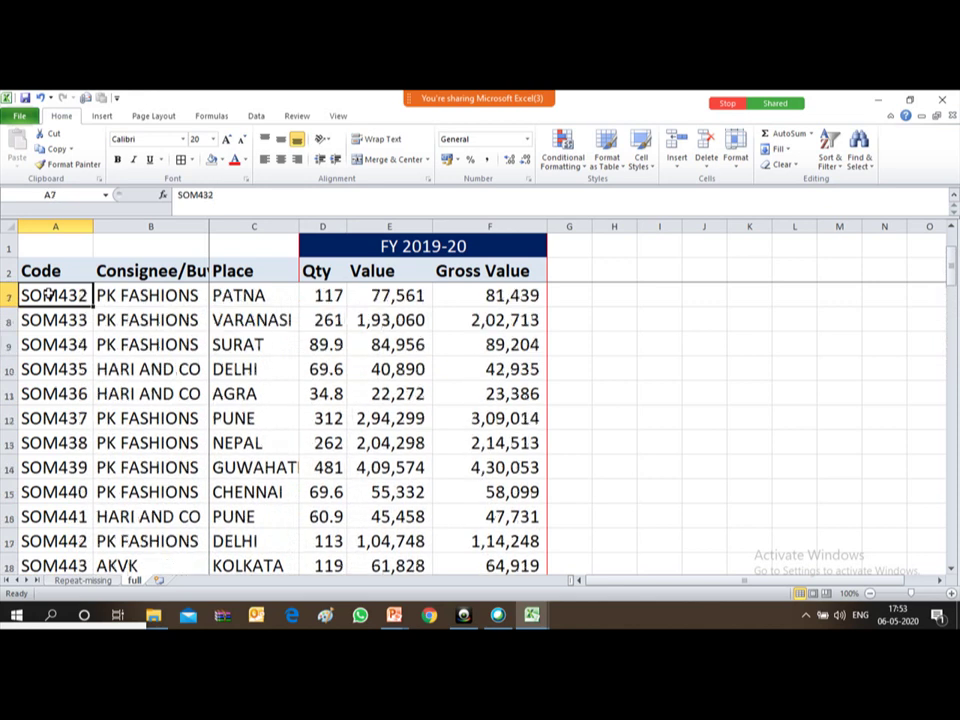
- In the All sheet, start a VLOOKUP formula in G3 under FY 2019-20 Qty with code cell A3 as the lookup value
key("alt+Tab")
key("alt+Tab")
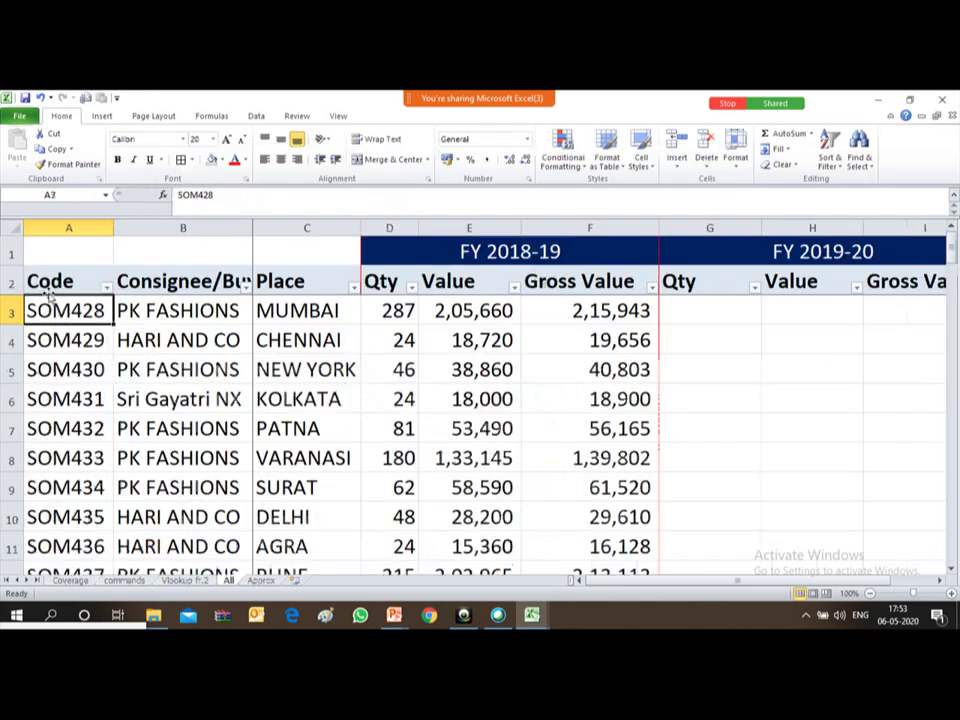
key("Right")
key("Right")
key("Right")
key("Right")
key("Right")
key("Right")
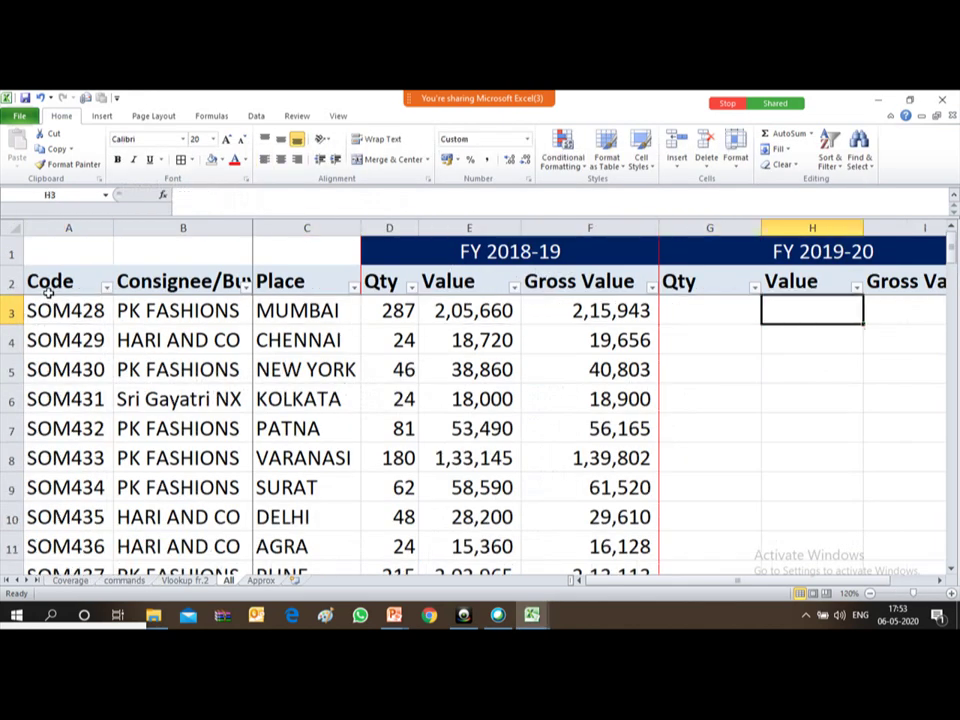
type("=")
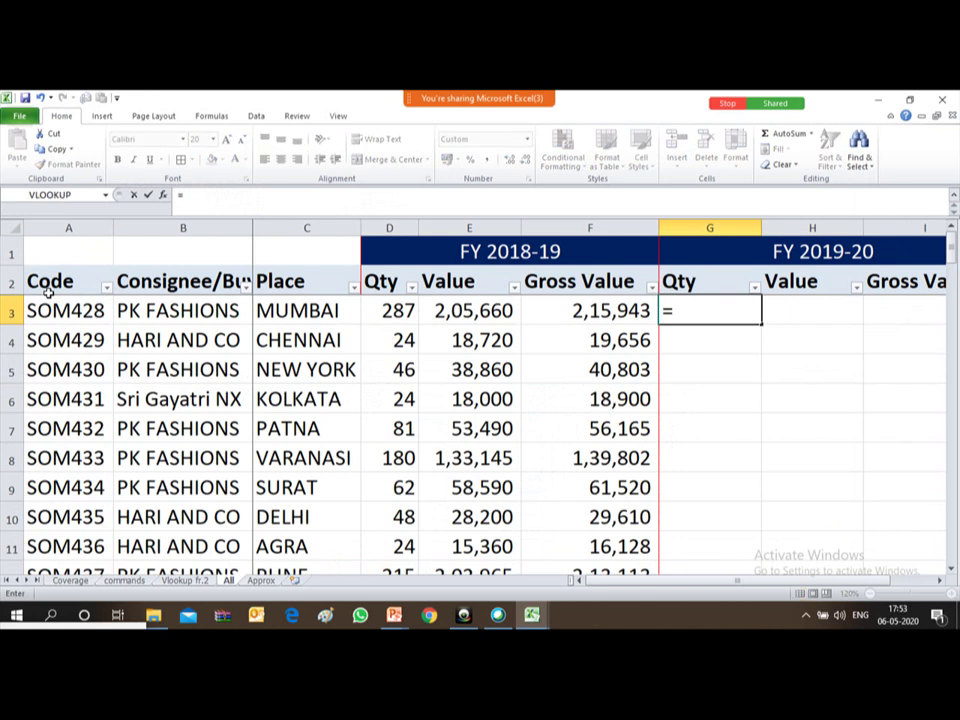
type("vlo")
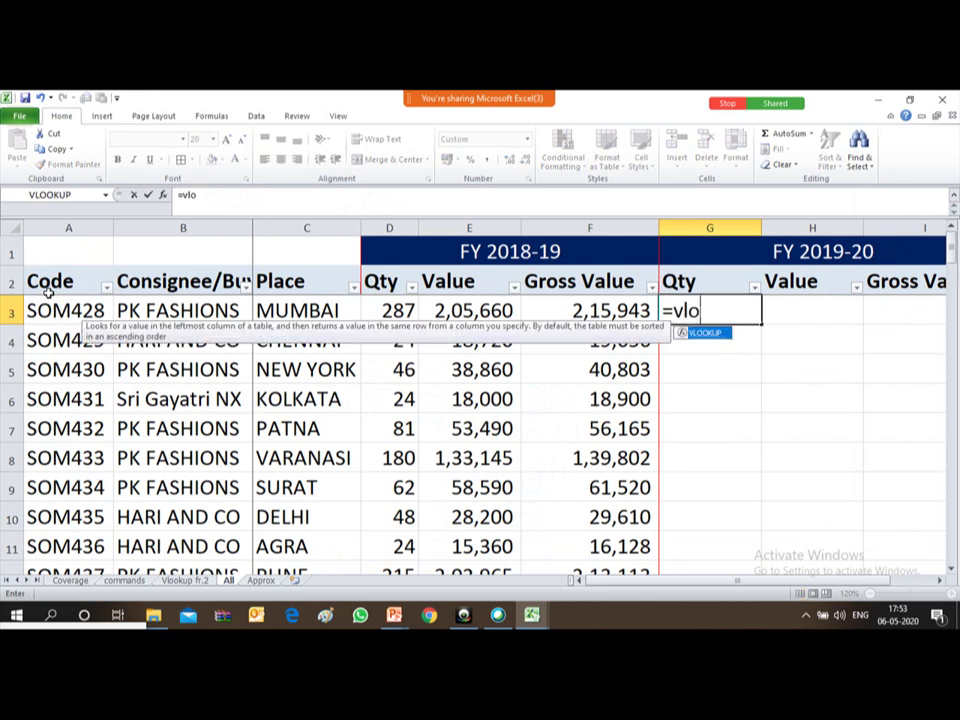
type("okup(")
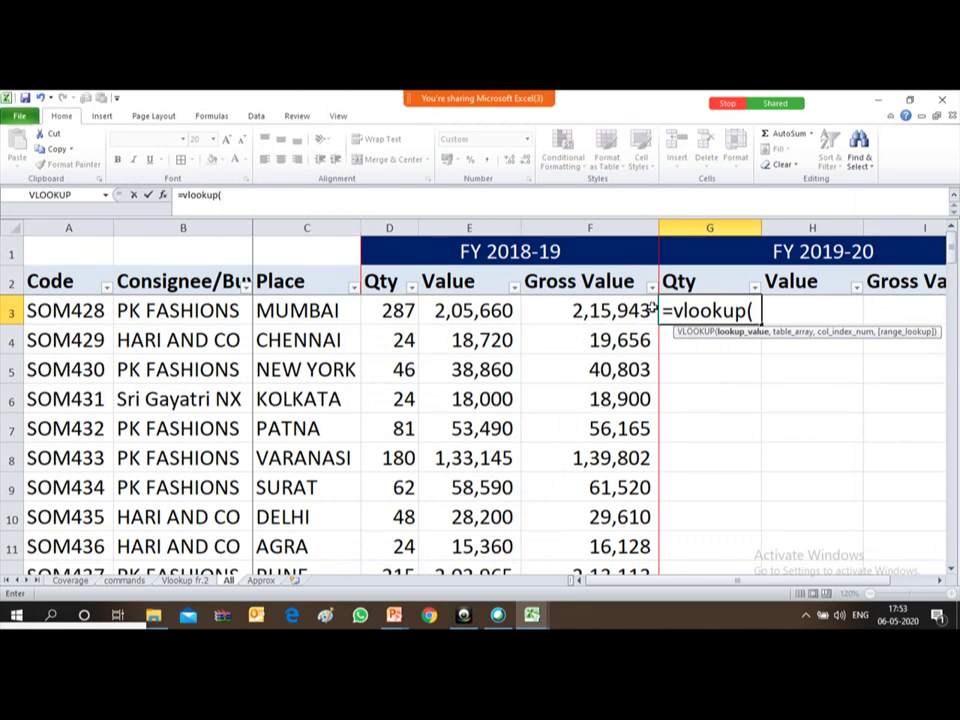
left_click(63, 314)
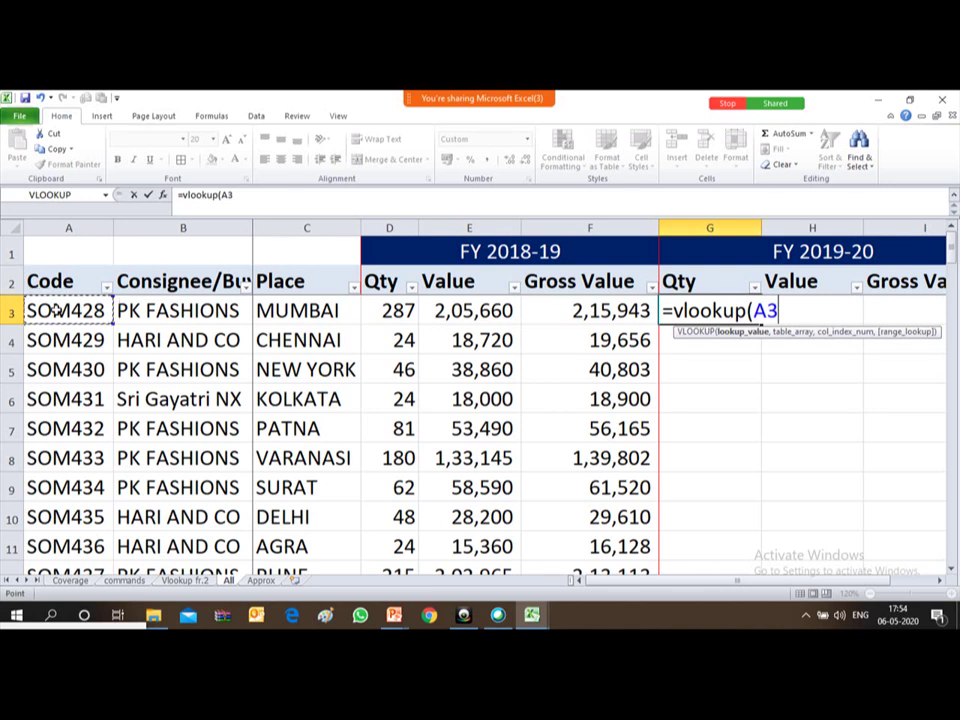
type(",")
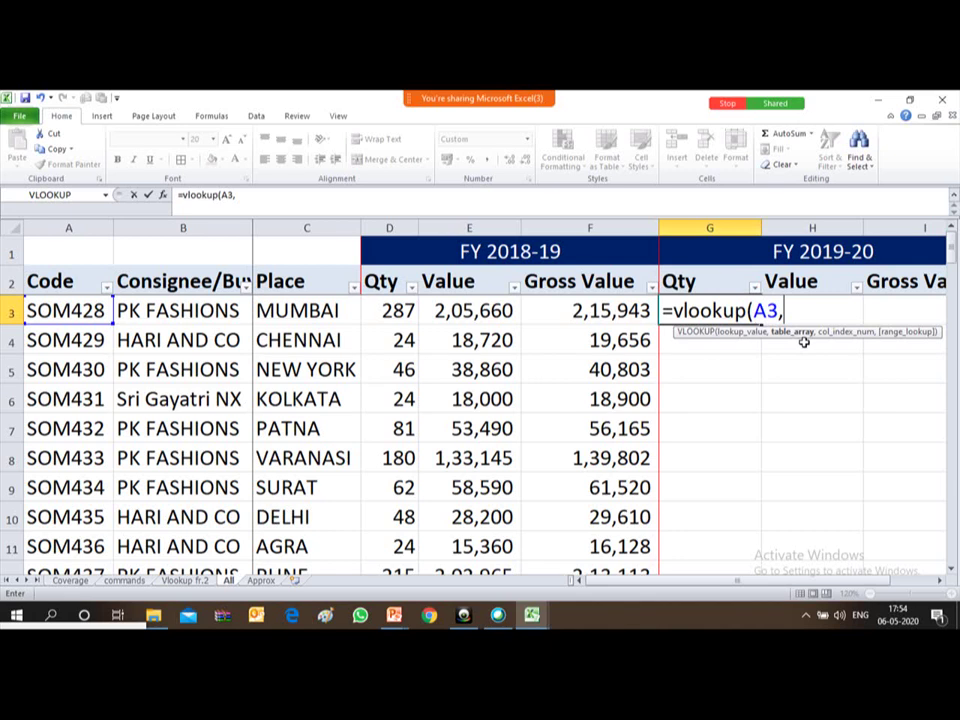
- Set the formula's table array to $A$2:$D$39 on the full sheet of the Vlookup -2 - WA workbook
key("alt+Tab")
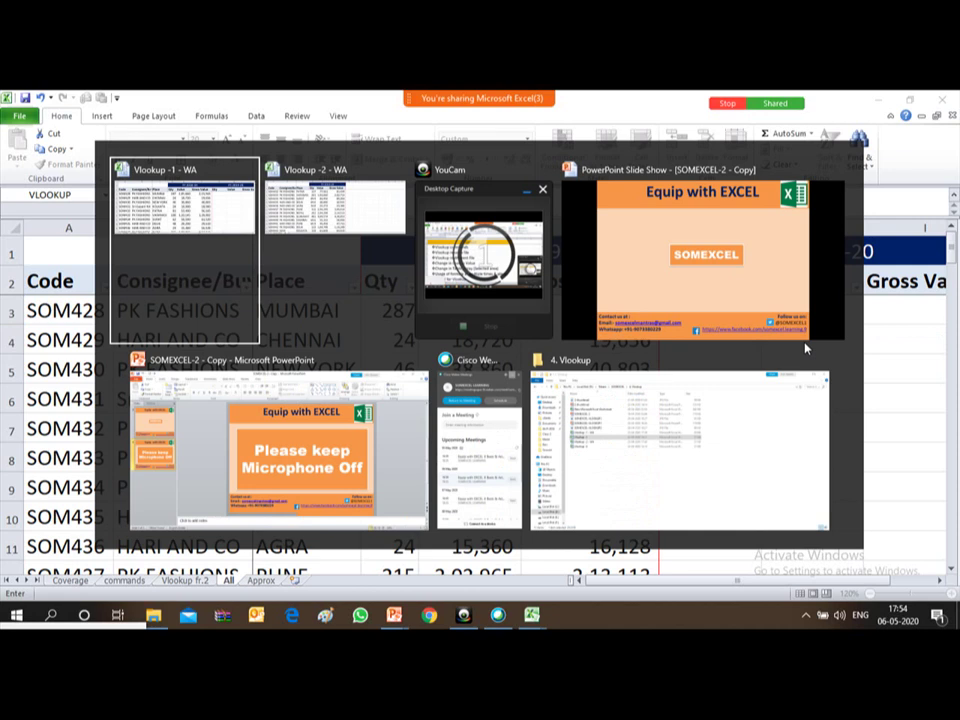
key("Tab")
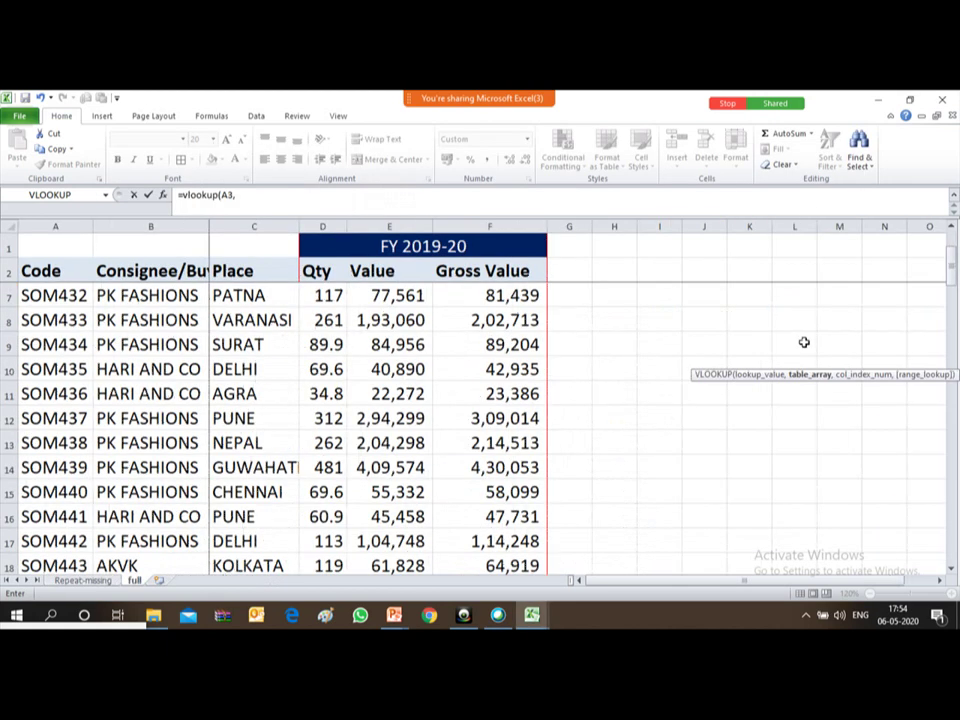
left_click(52, 271)
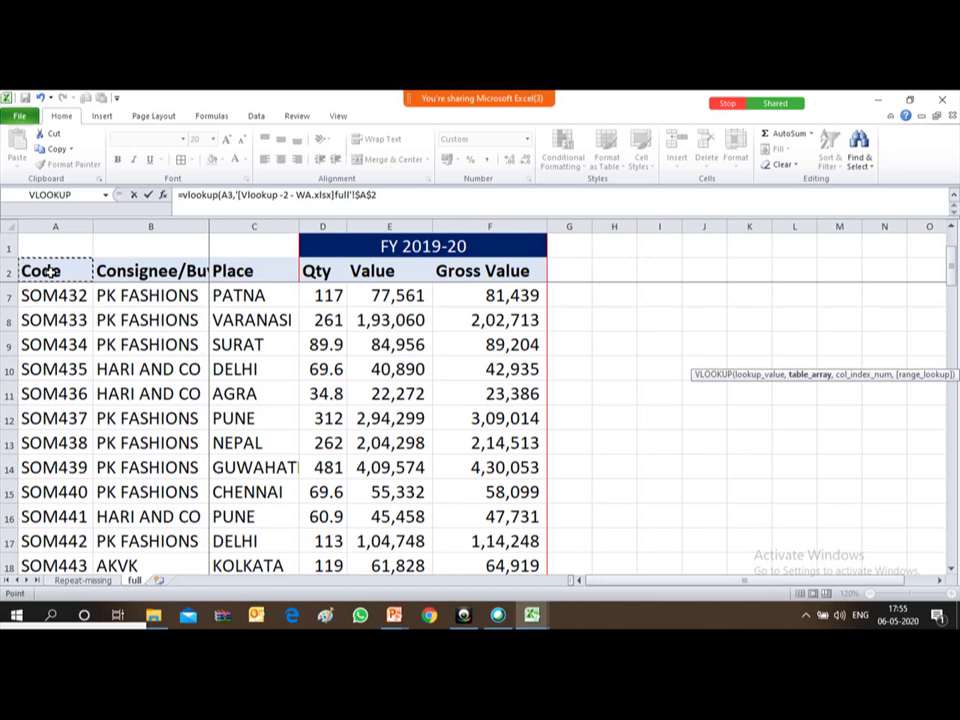
key("shift+Right")
key("shift+Right")
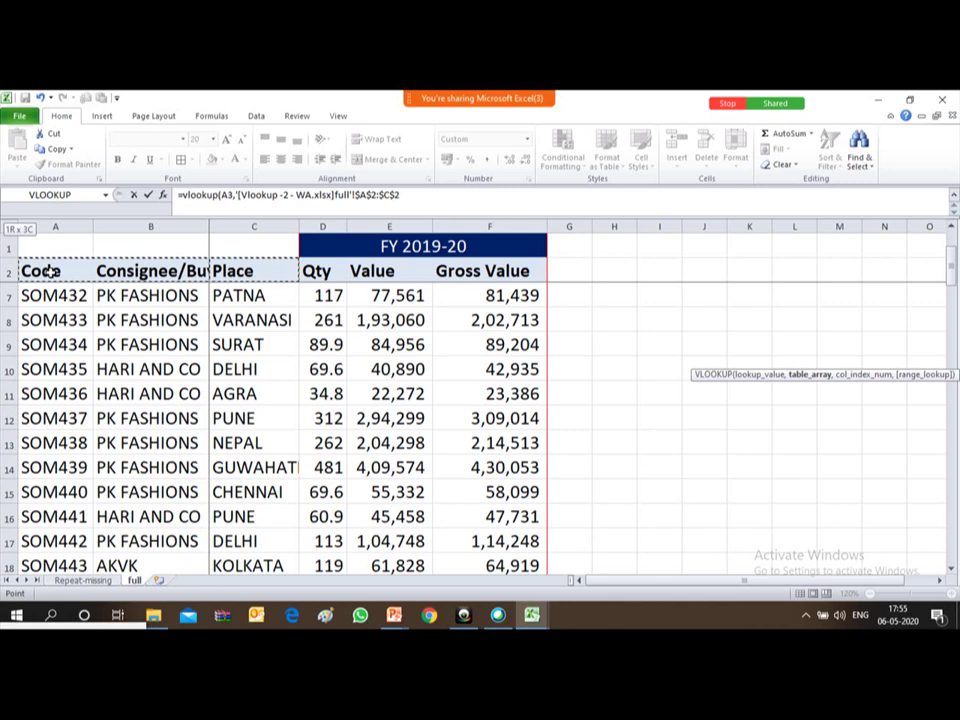
key("shift+Right")
key("shift+Down")
key("shift+Down")
key("shift+Down")
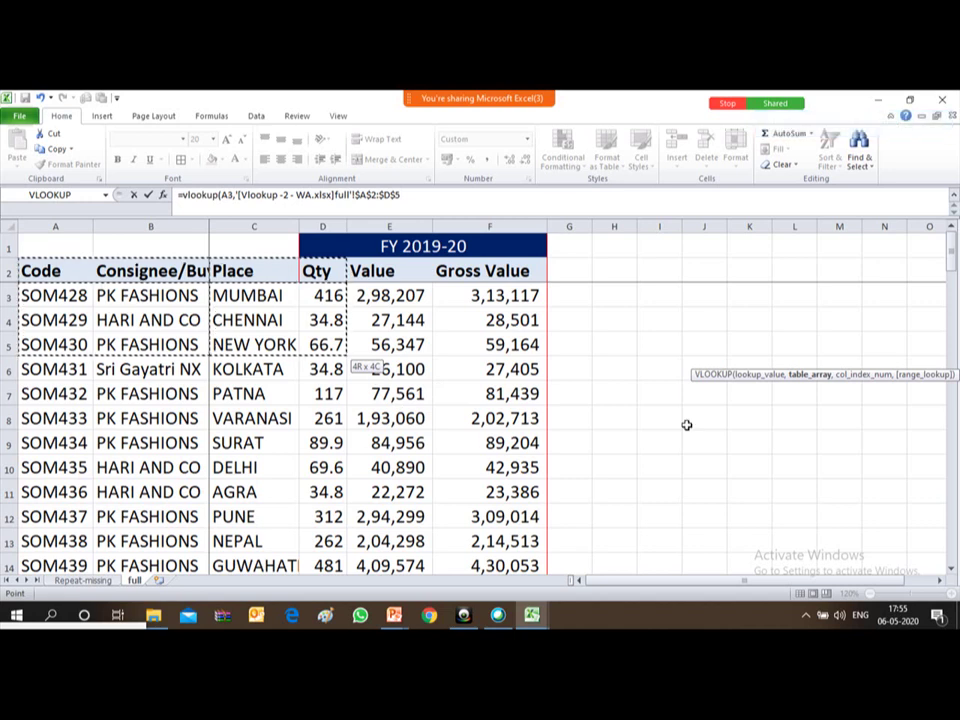
key("shift+Down")
key("shift+Down")
key("shift+Down")
key("shift+Down")
key("shift+Down")
key("shift+Down")
key("shift+Down")
key("shift+Down")
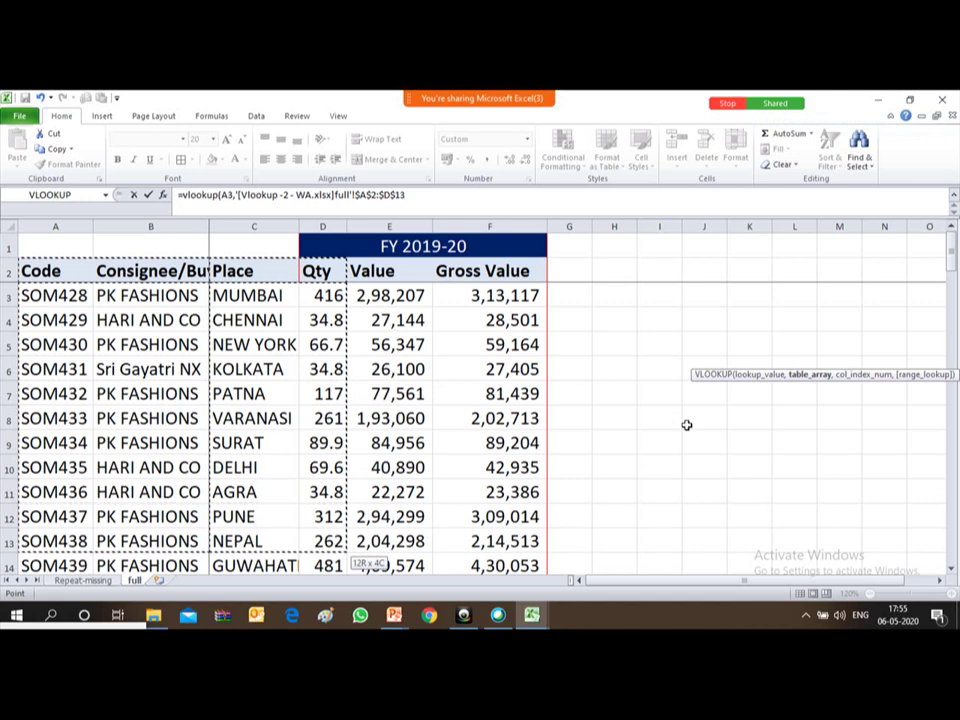
key("shift+Down")
key("shift+Down")
key("shift+Down")
key("shift+Down")
key("shift+Down")
key("shift+Down")
key("shift+Down")
key("shift+Down")
key("shift+Down")
key("shift+Down")
key("shift+Down")
key("shift+Down")
key("shift+Down")
key("shift+Down")
key("shift+Down")
key("shift+Down")
key("shift+Down")
key("shift+Down")
key("shift+Down")
key("shift+Down")
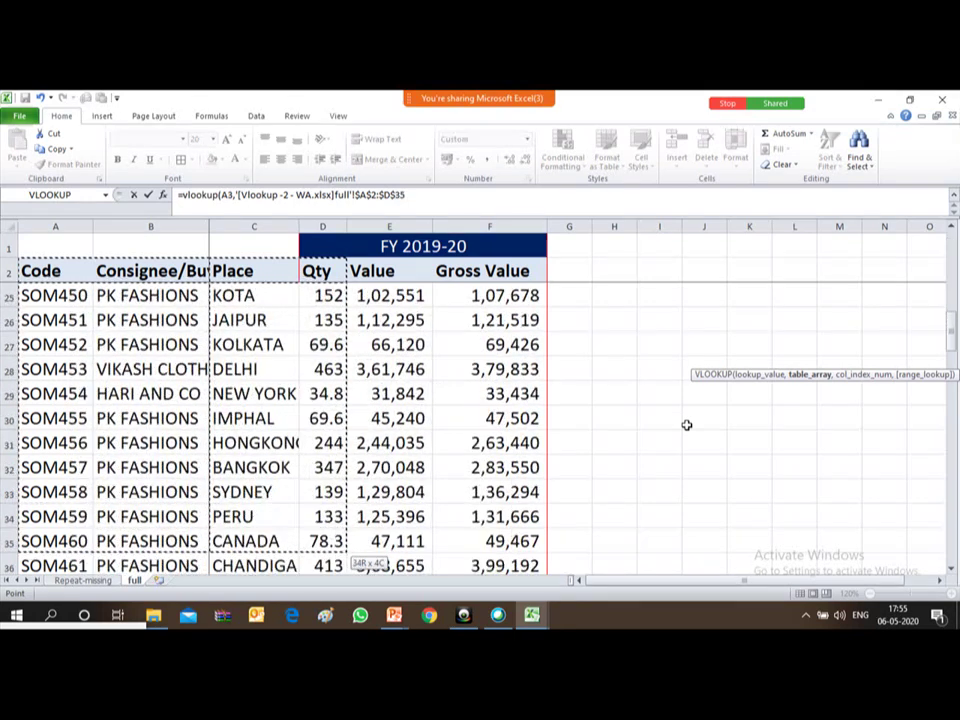
key("shift+Down")
key("shift+Down")
key("shift+Down")
key("shift+Down")
key("shift+Down")
key("shift+Down")
key("shift+Down")
key("shift+Down")
key("shift+Up")
key("shift+Up")
key("shift+Up")
key("shift+Up")
key("shift+Up")
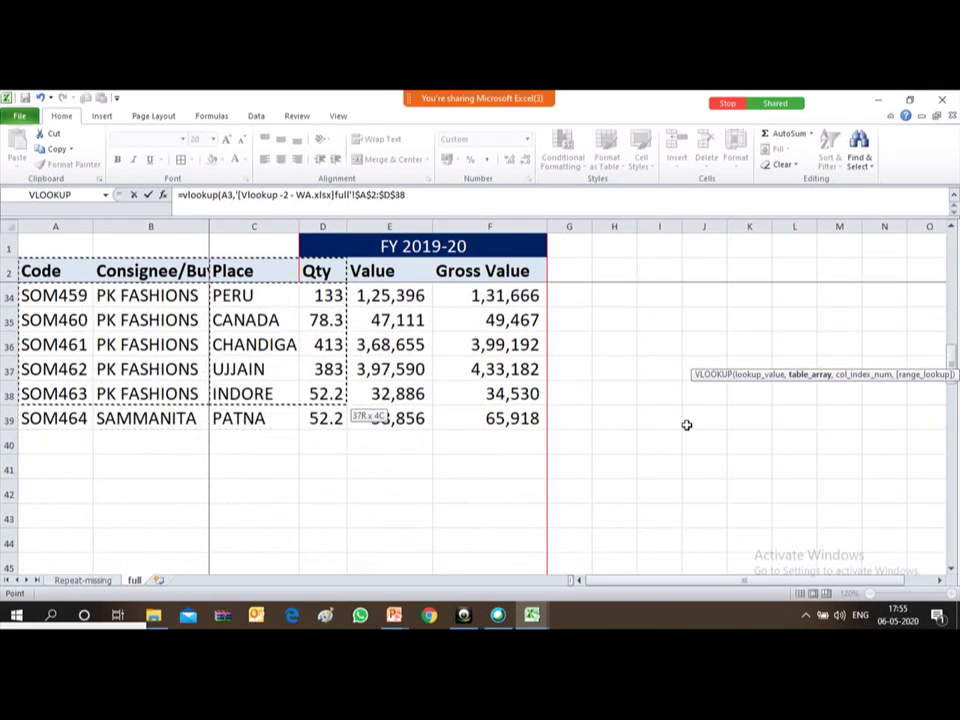
key("shift+Down")
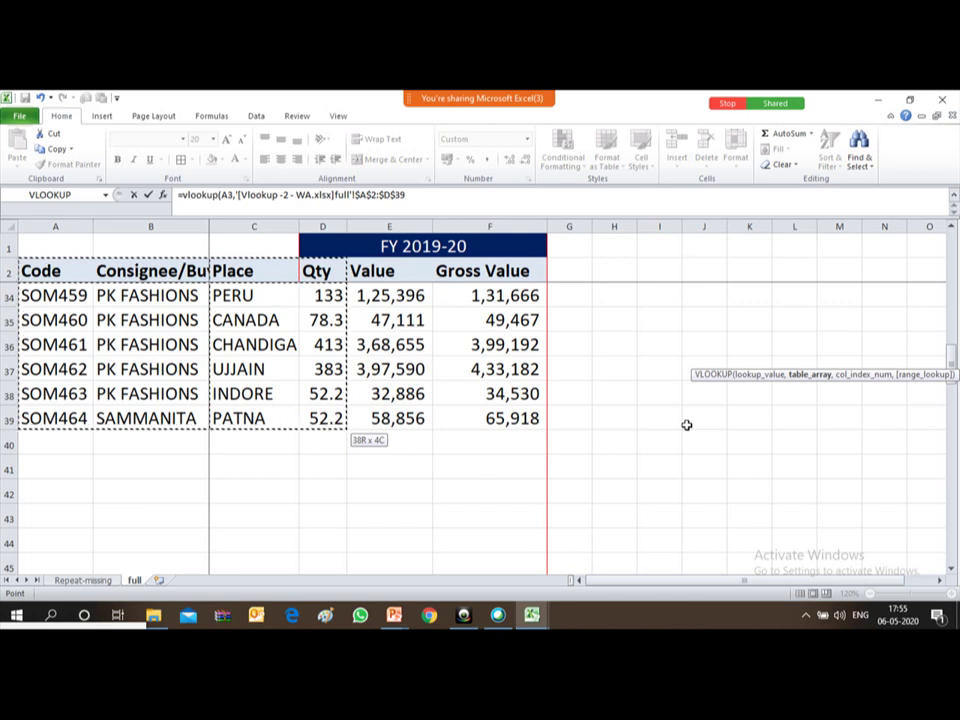
- Complete the VLOOKUP with column index 4 and range lookup 0 for an exact match, and enter it in G3
type(",")
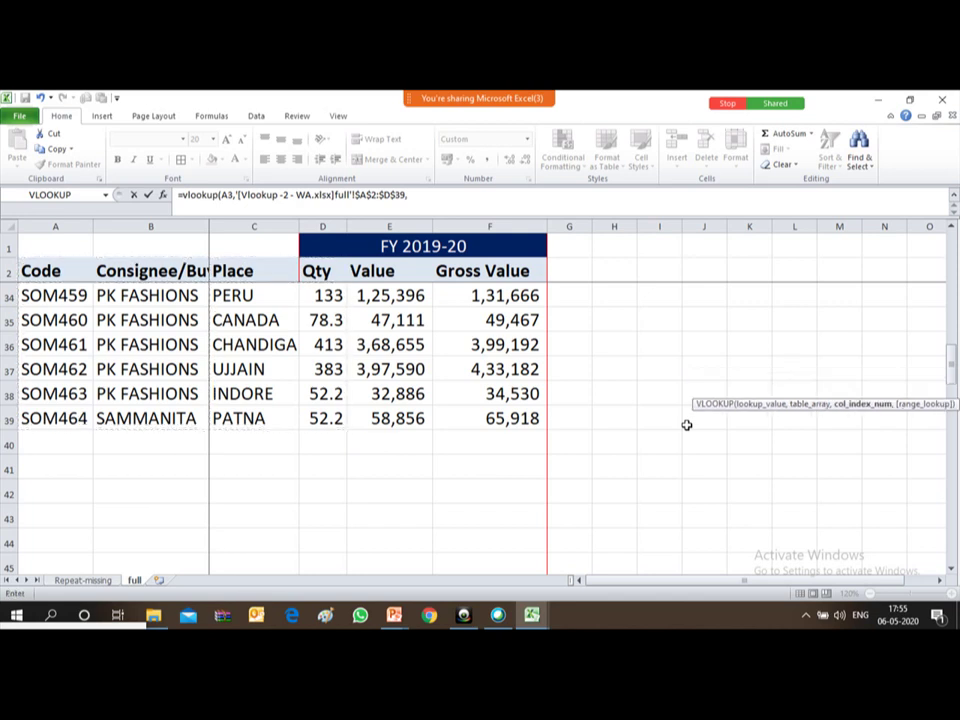
type("4")
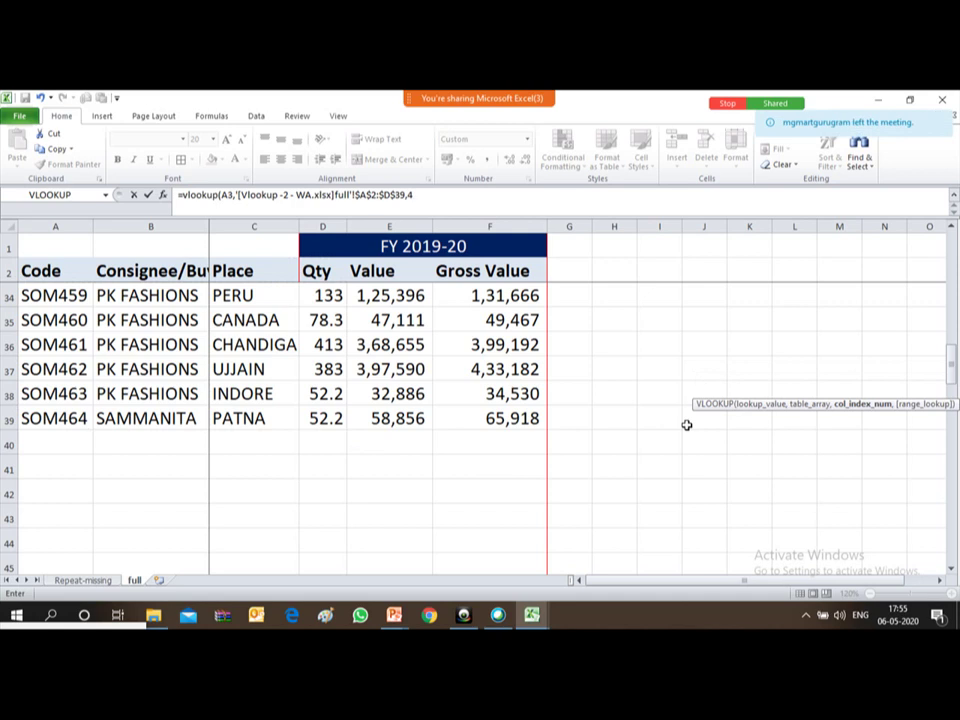
type(",0")
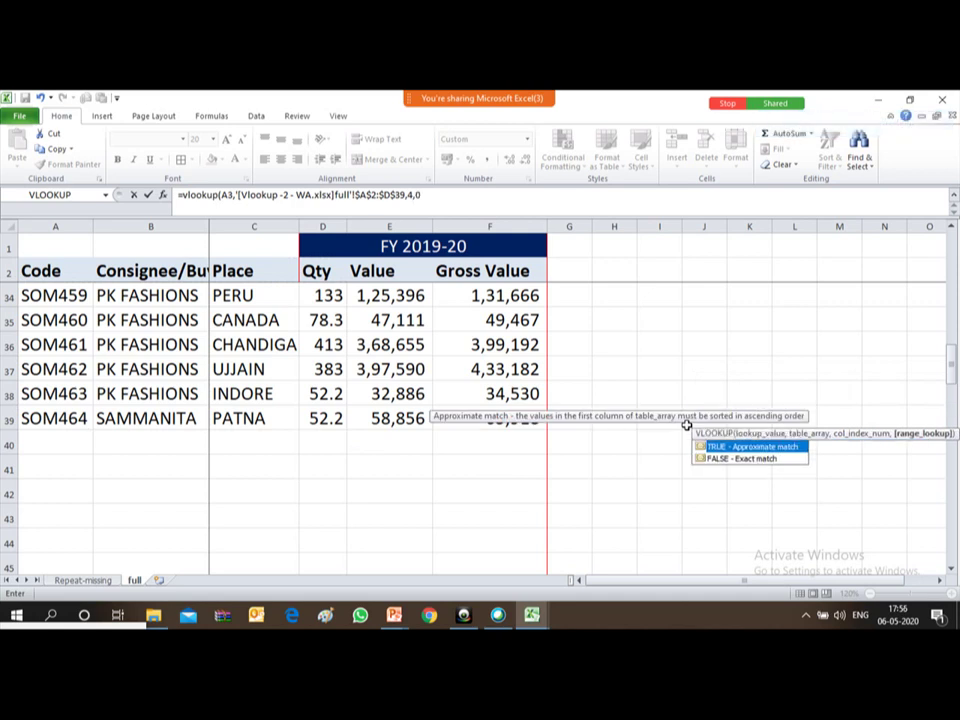
type(")")
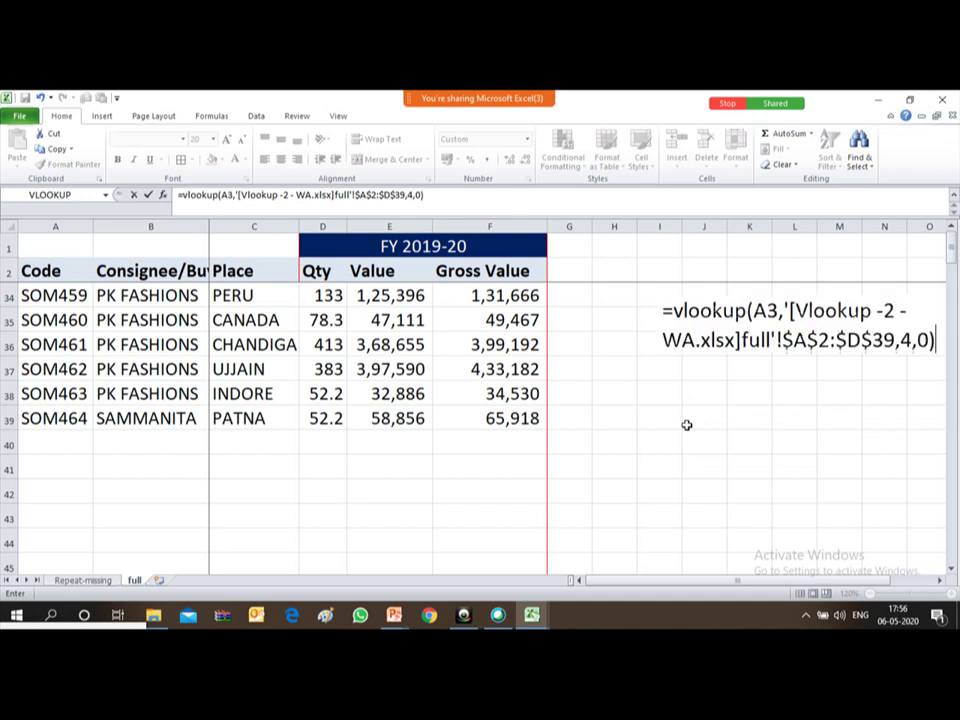
key("Return")
key("Up")
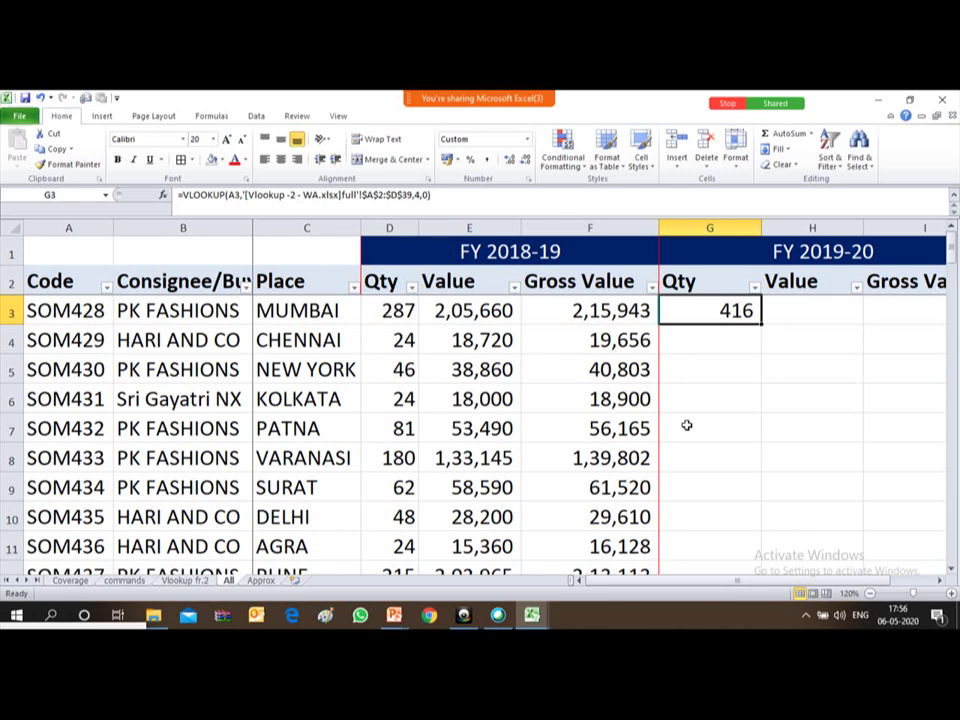
- Display the G3 formula for review and read the participants' messages in the meeting chat, leaving the formula as it is
key("F2")
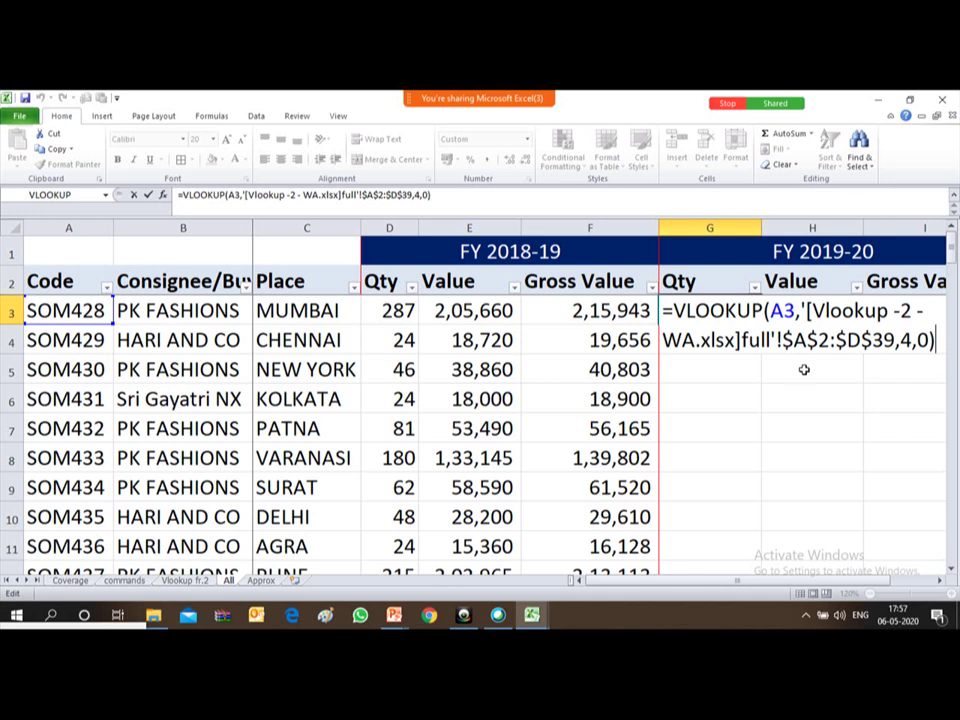
mouse_move(454, 75)
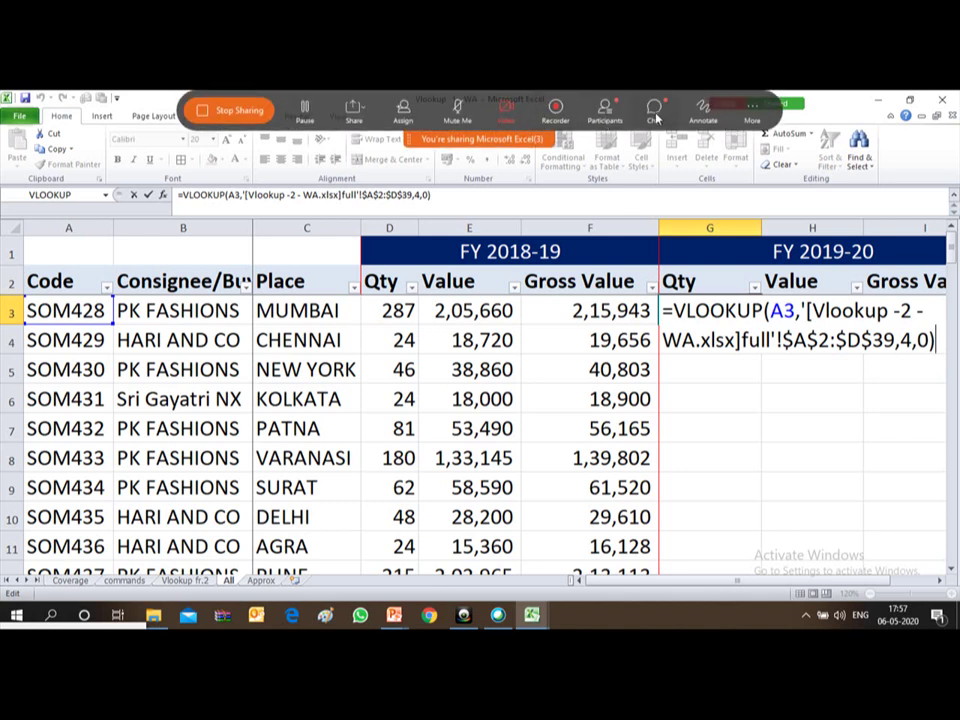
left_click(655, 112)
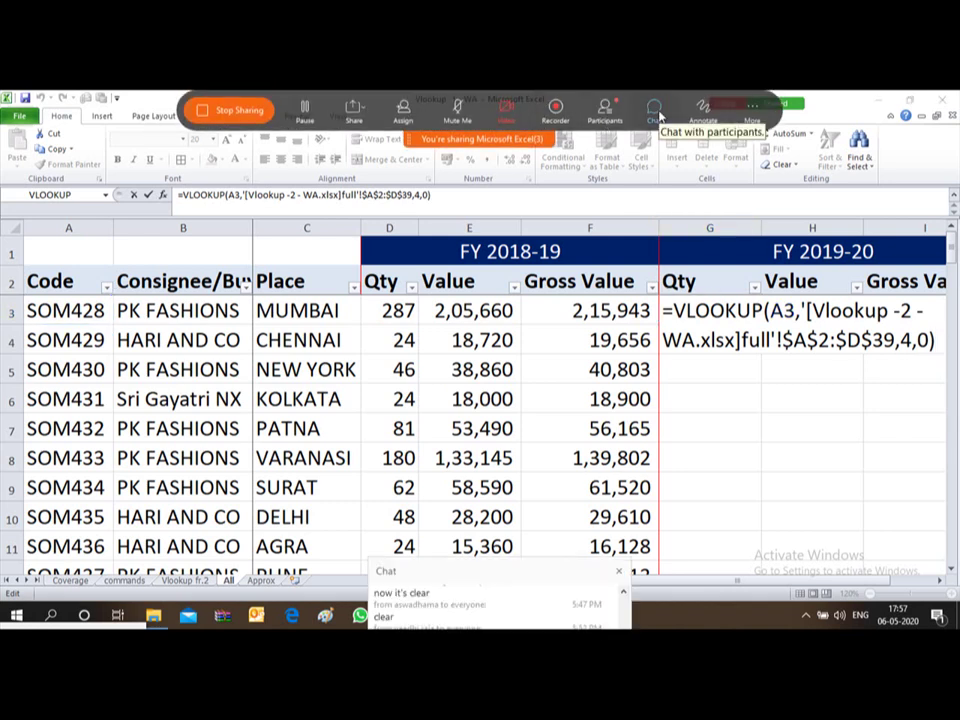
left_click_drag(515, 573, 897, 379)
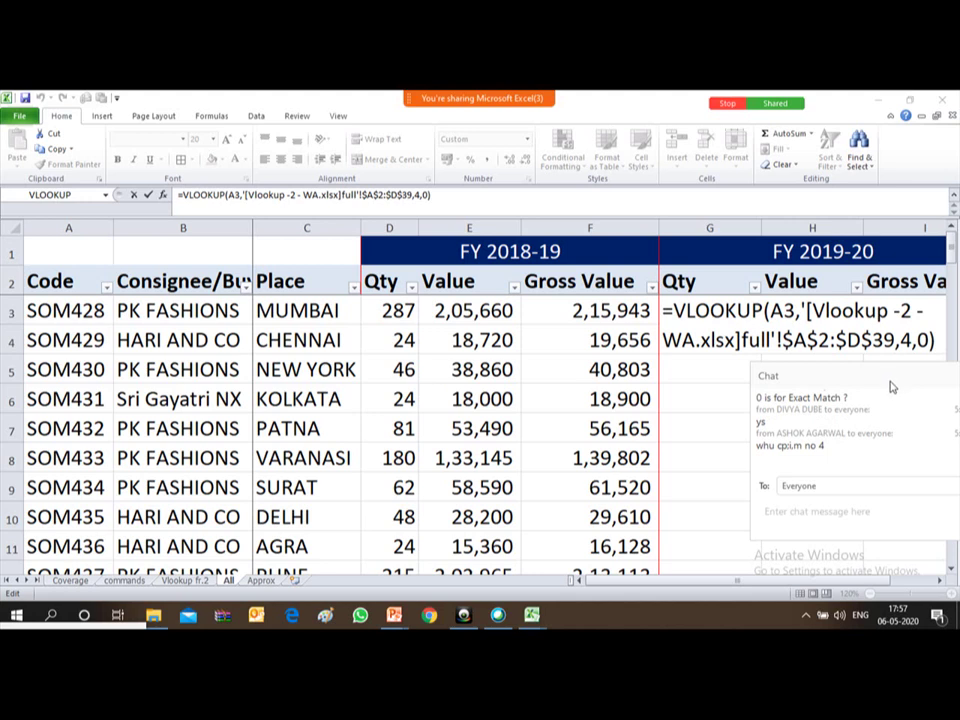
left_click_drag(888, 388, 797, 396)
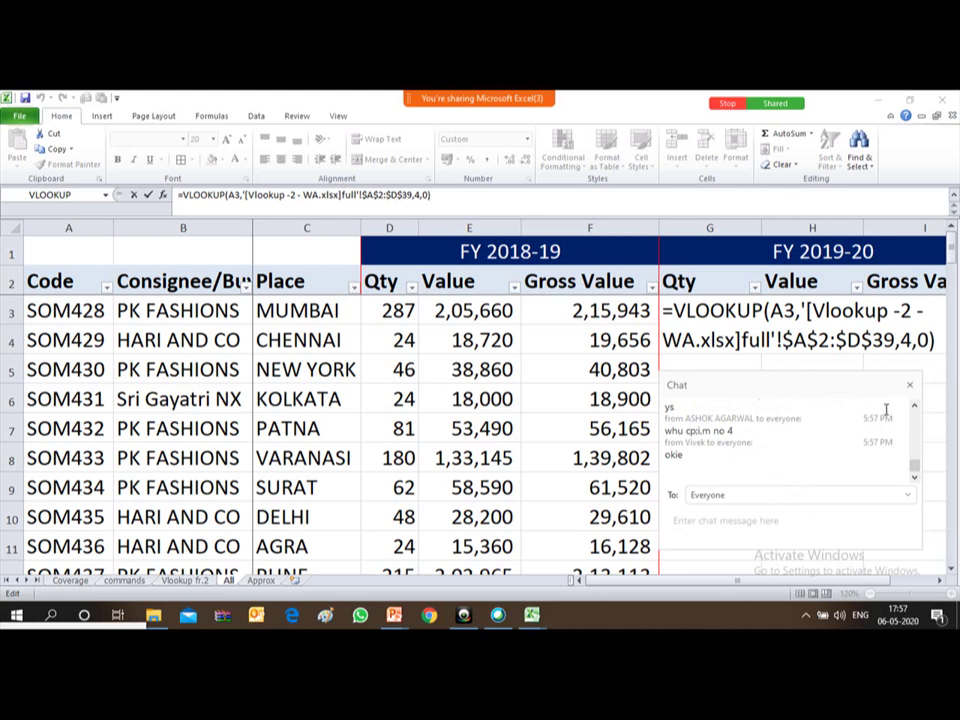
left_click(910, 388)
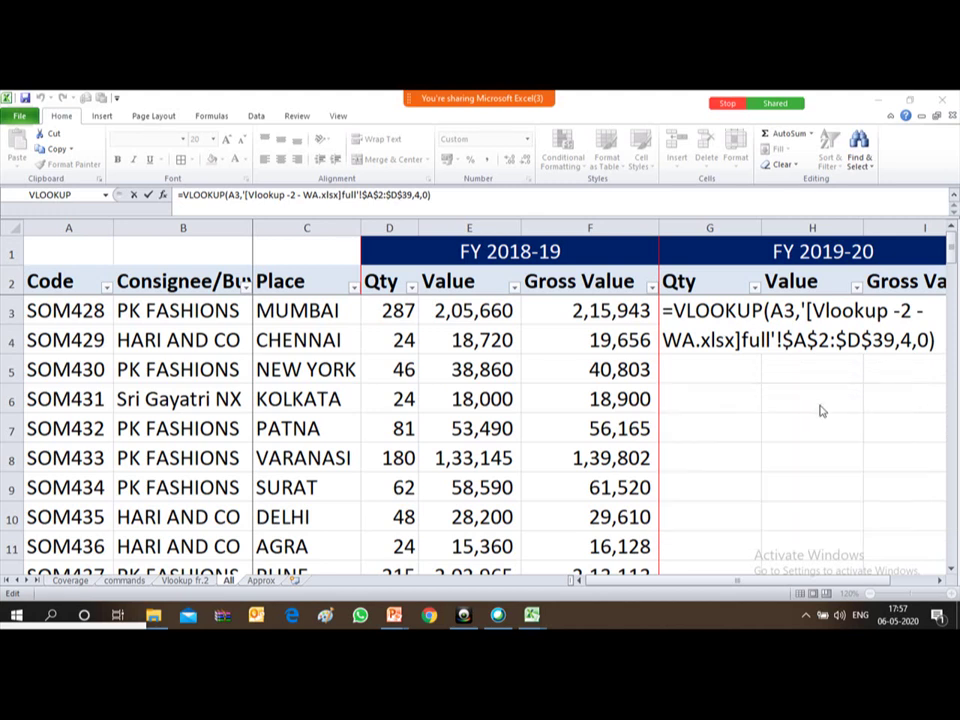
key("alt+h")
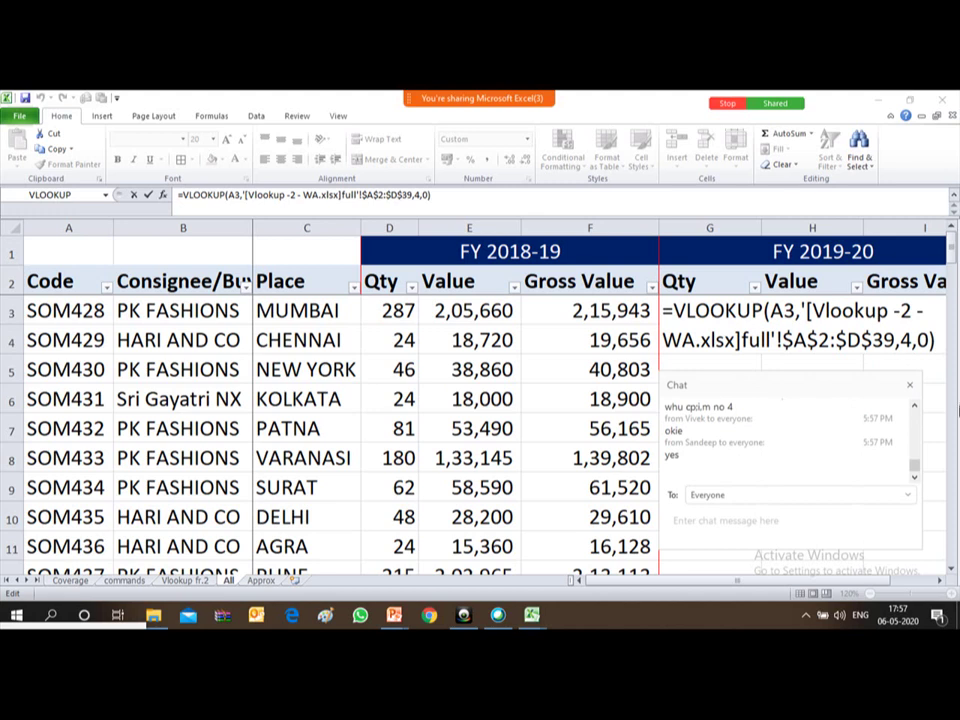
left_click(910, 388)
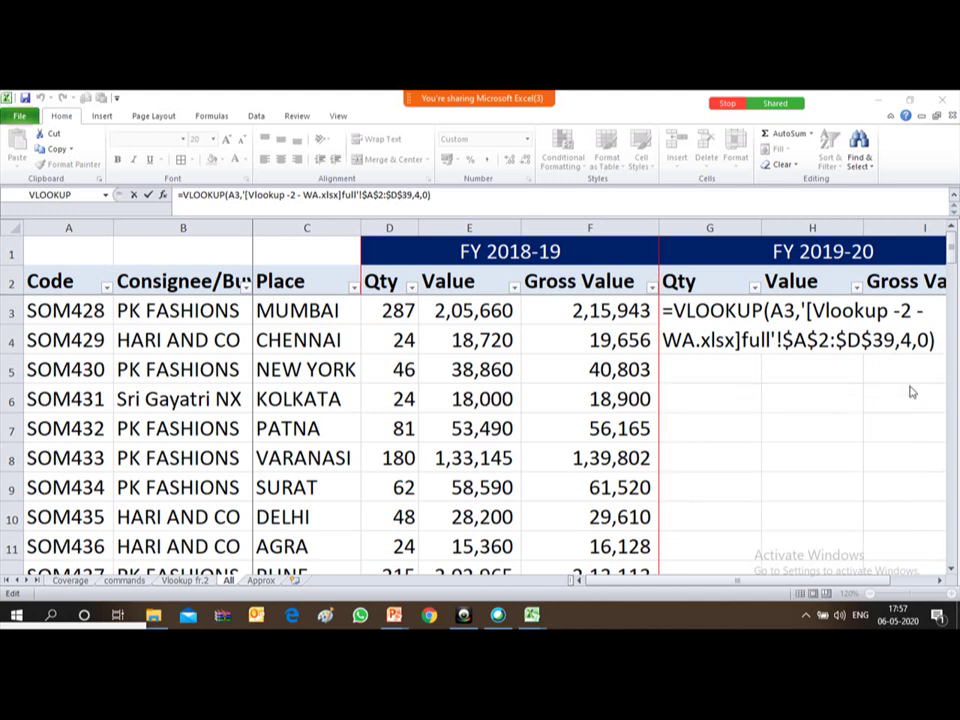
key("alt+h")
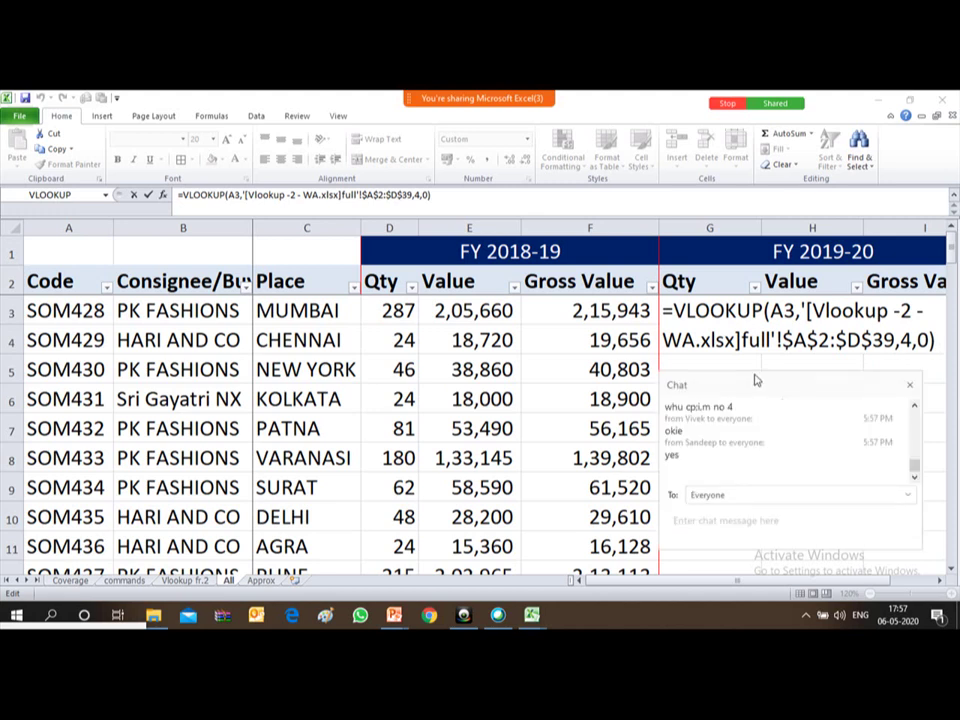
left_click(910, 388)
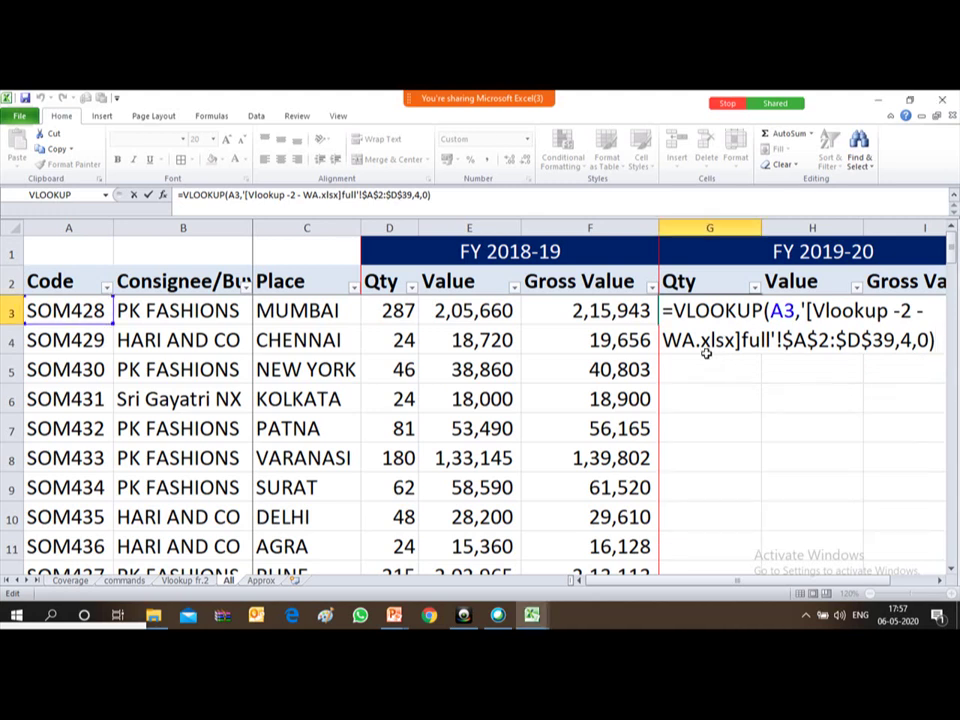
key("Return")
key("Up")
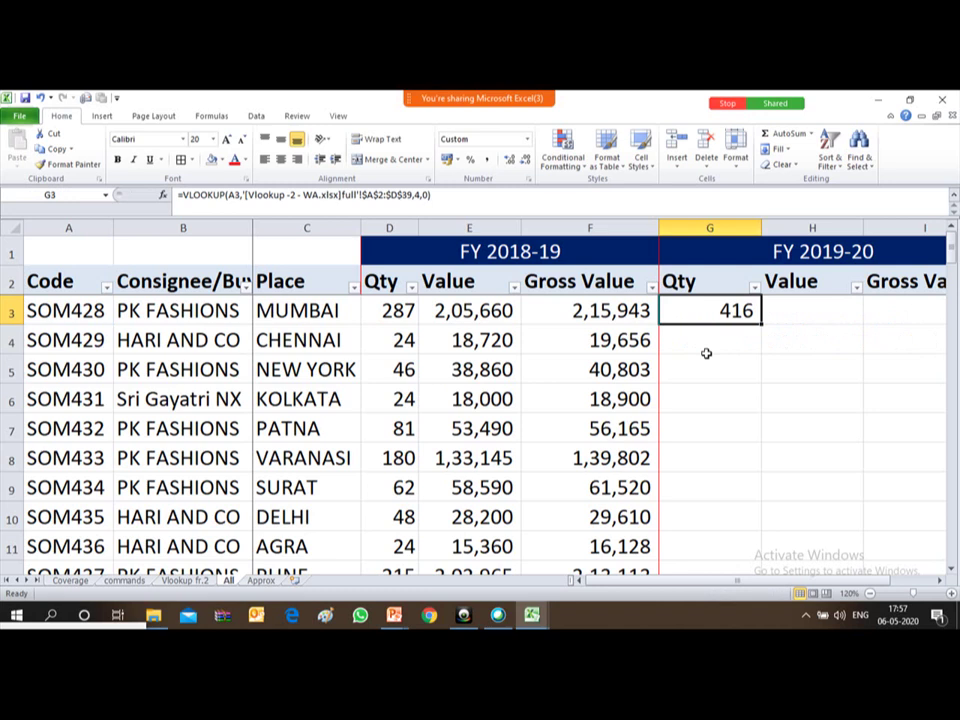
- Switch to the Vlookup -2 workbook, decline the participant's annotation request, and select B8 on the full sheet
key("alt+Tab")
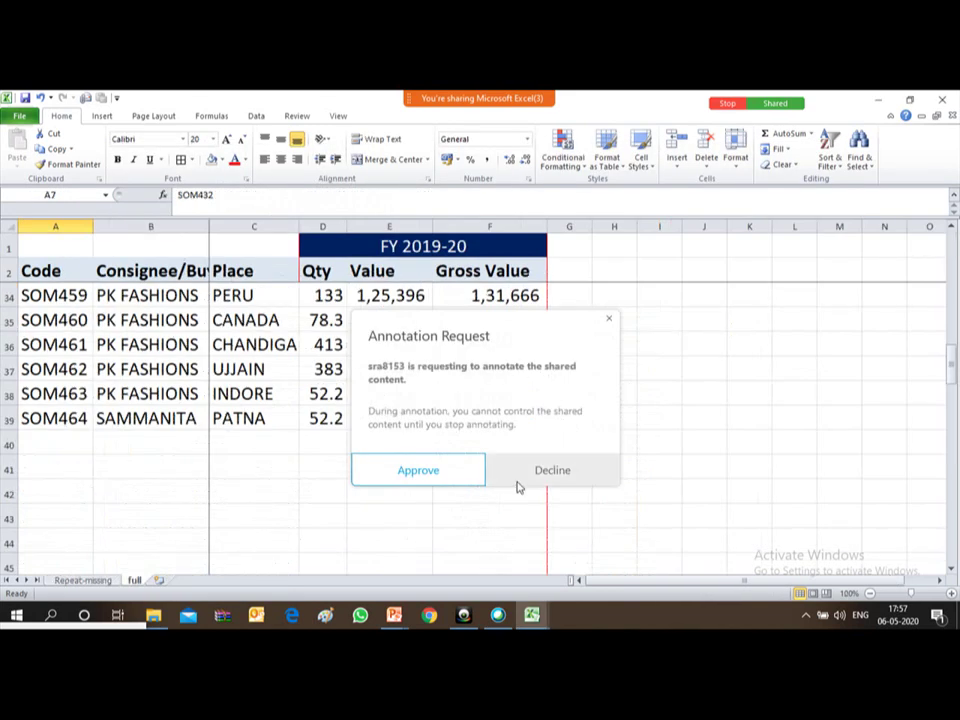
left_click(550, 471)
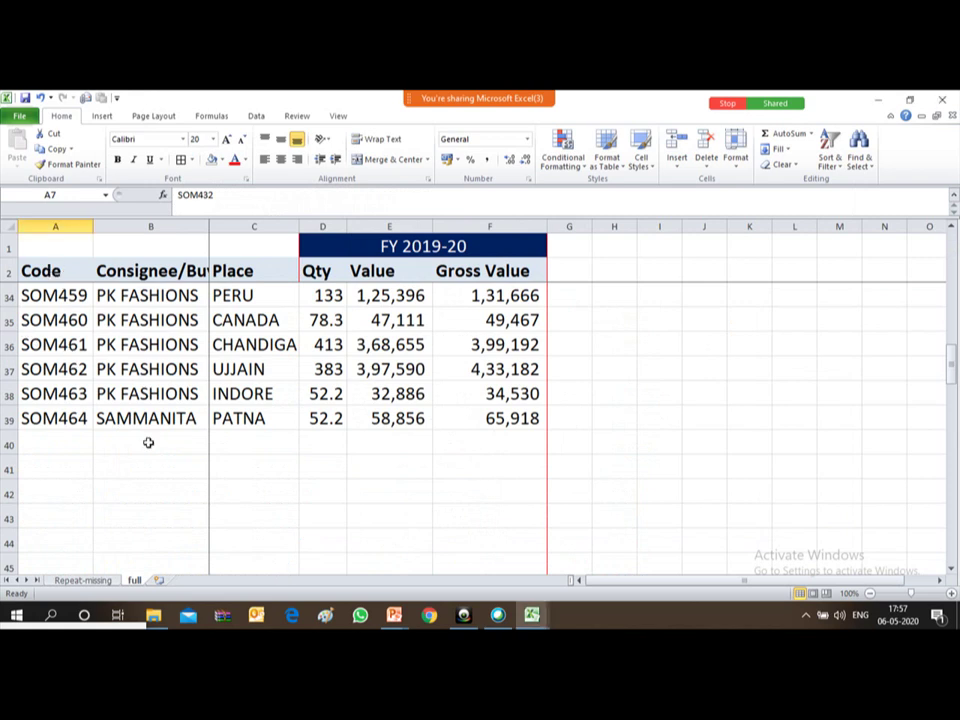
key("Return")
key("Right")
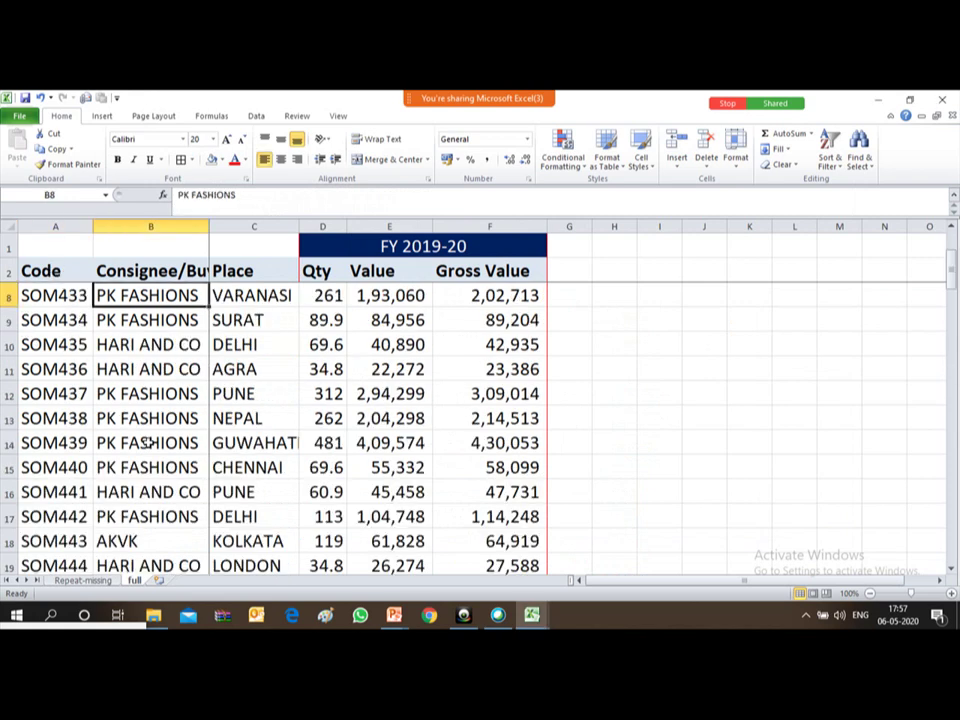
- Return to the All sheet of the other workbook and clear the VLOOKUP formula from G3
key("Right")
key("Right")
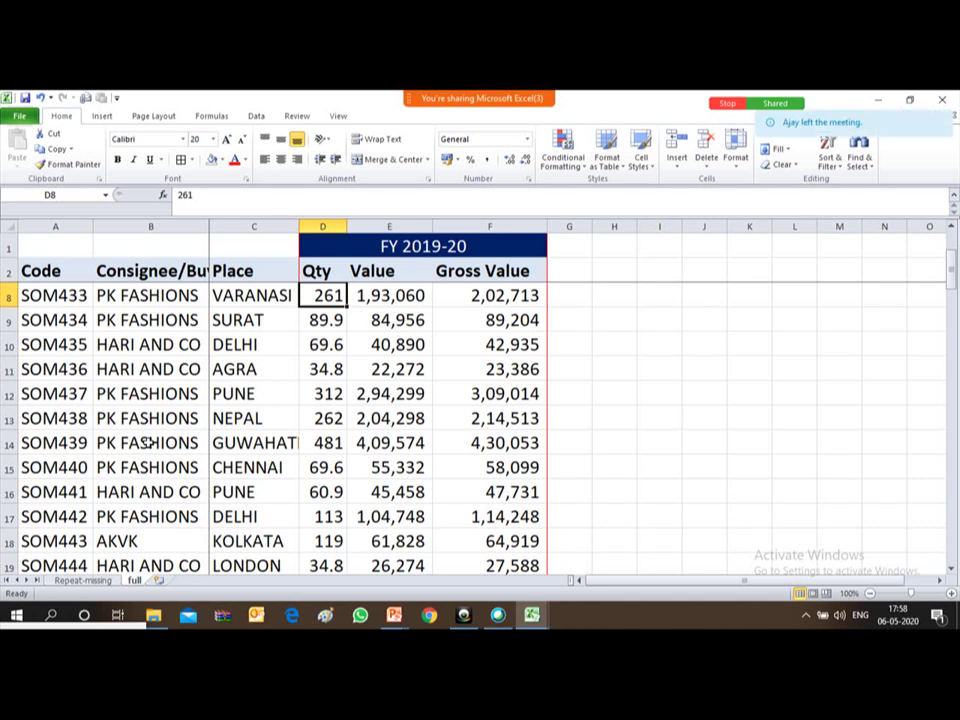
key("alt+Tab")
key("alt+Tab")
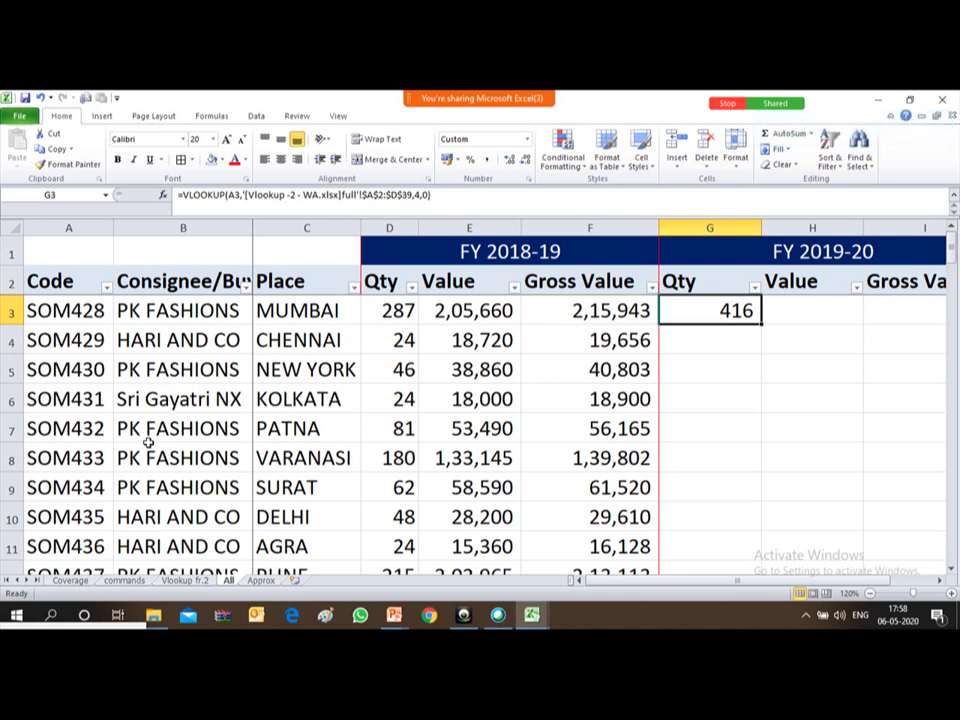
key("Delete")
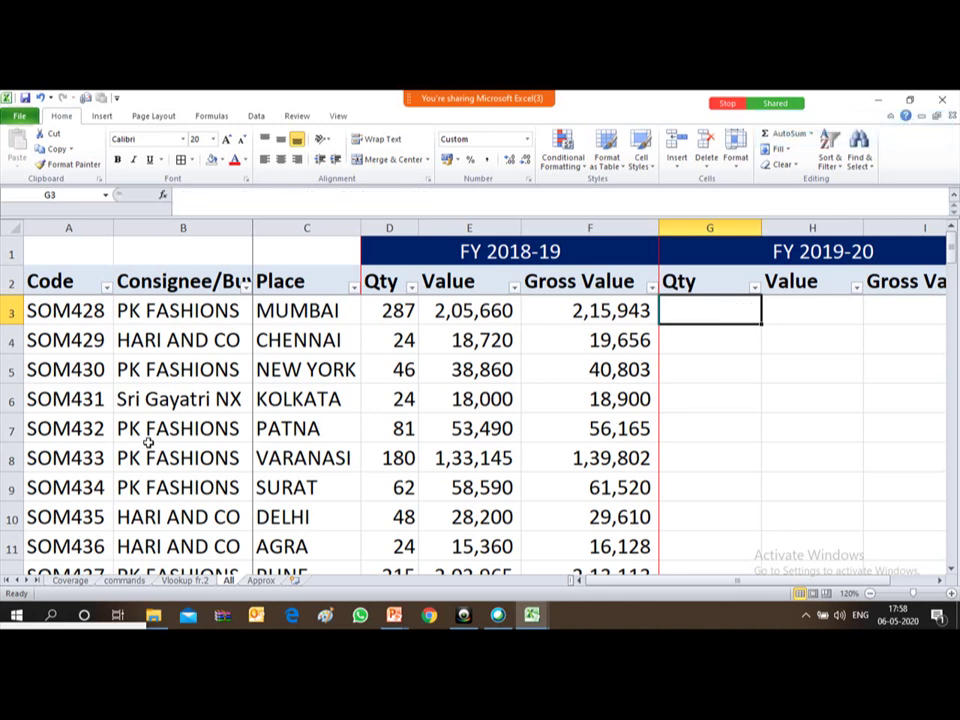
- Start a new VLOOKUP formula in G3 with the code in A3 as the lookup value
type("=")
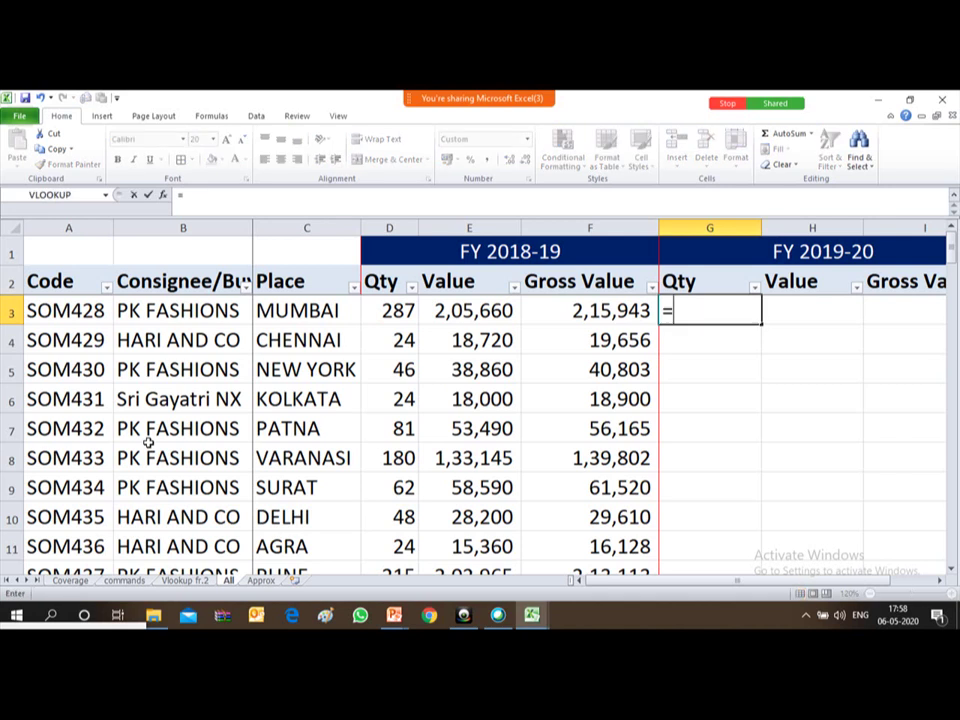
type("vlo")
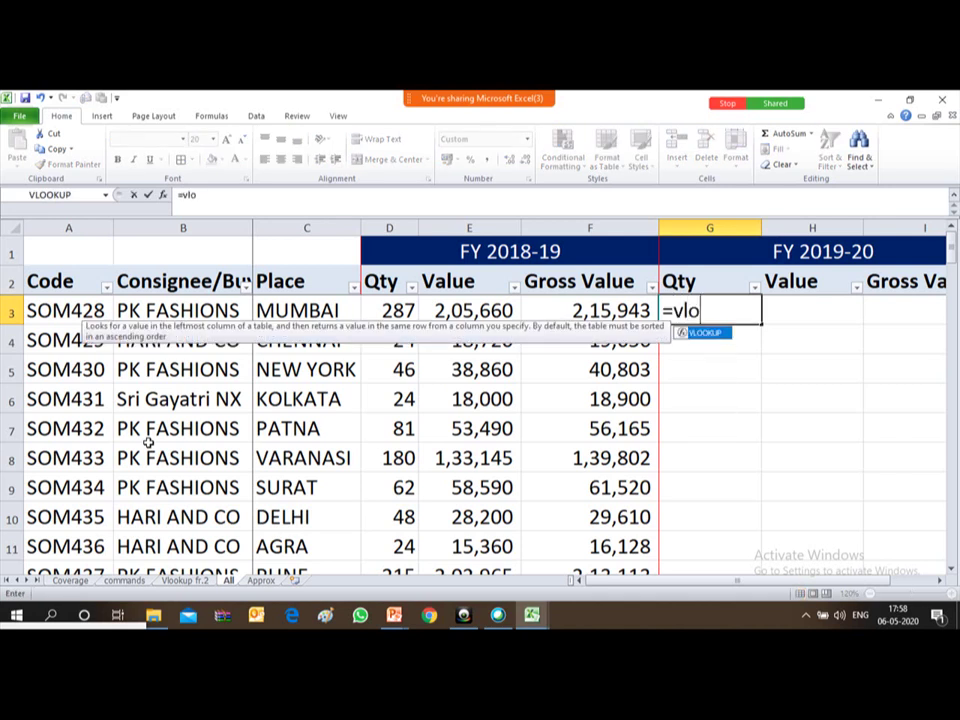
type("okup(")
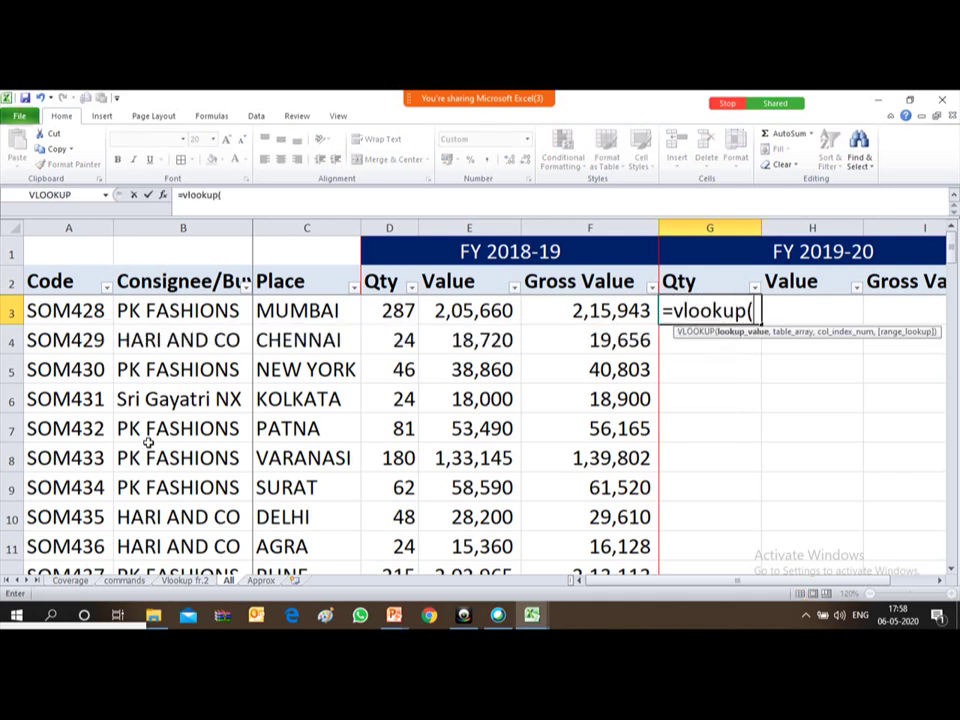
left_click(68, 311)
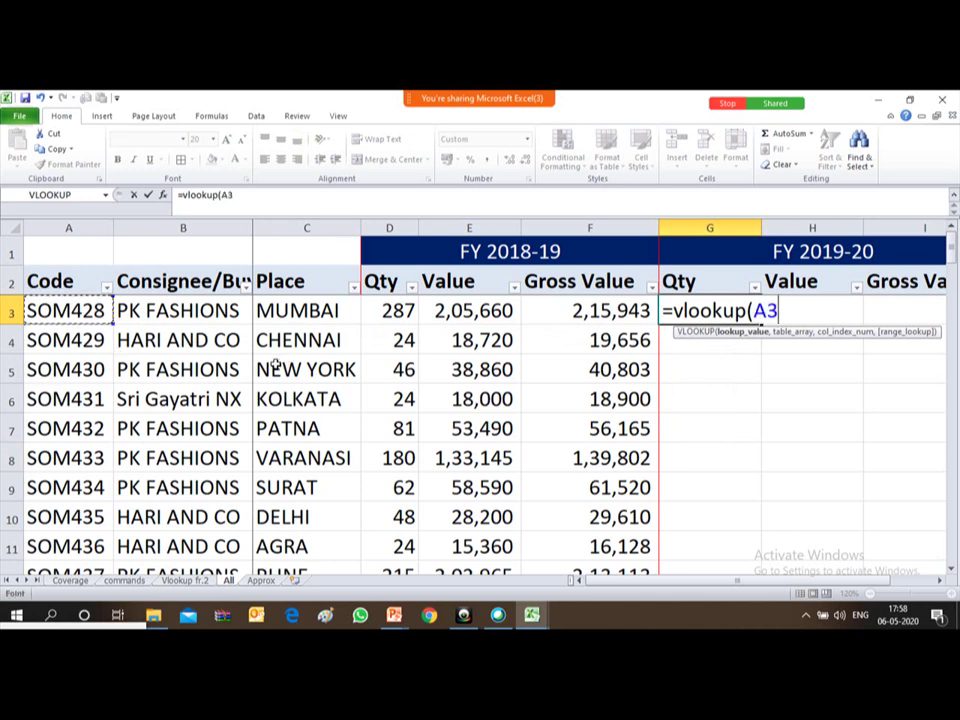
type(",")
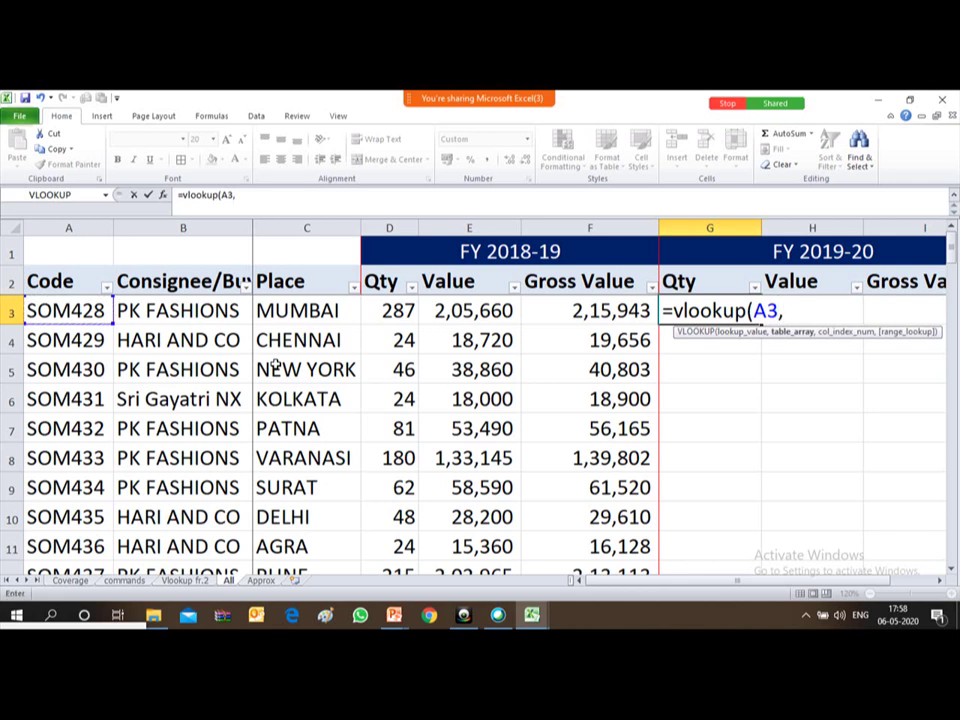
- Set the table array to $A$2:$D$39, from Code through Qty, on the full sheet of the Vlookup -2 - WA workbook
key("alt+Tab")
key("alt+Tab")
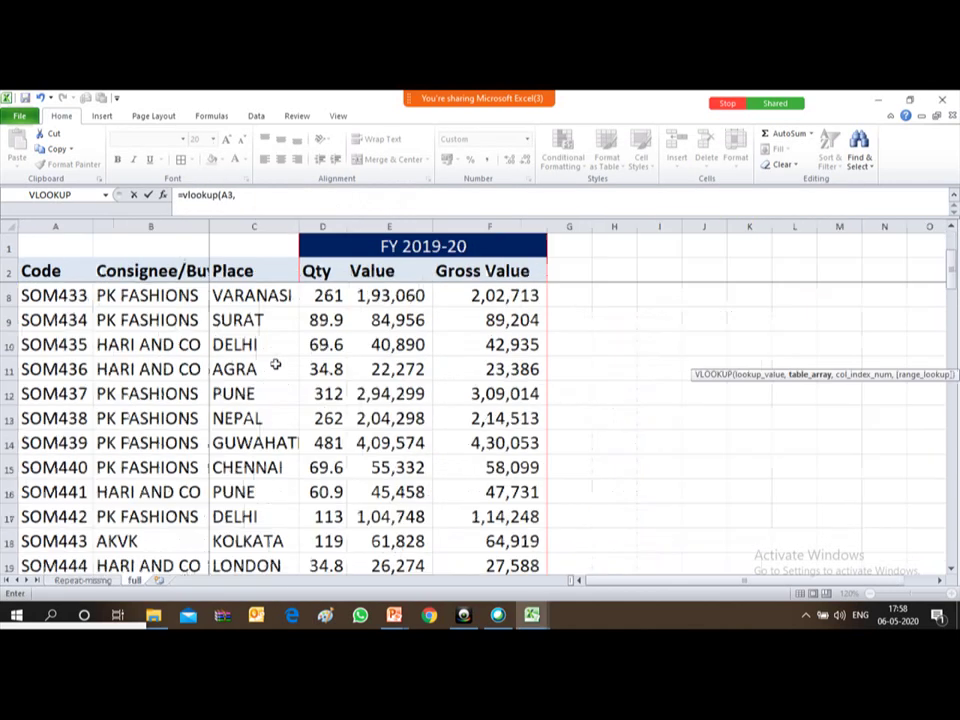
left_click(36, 272)
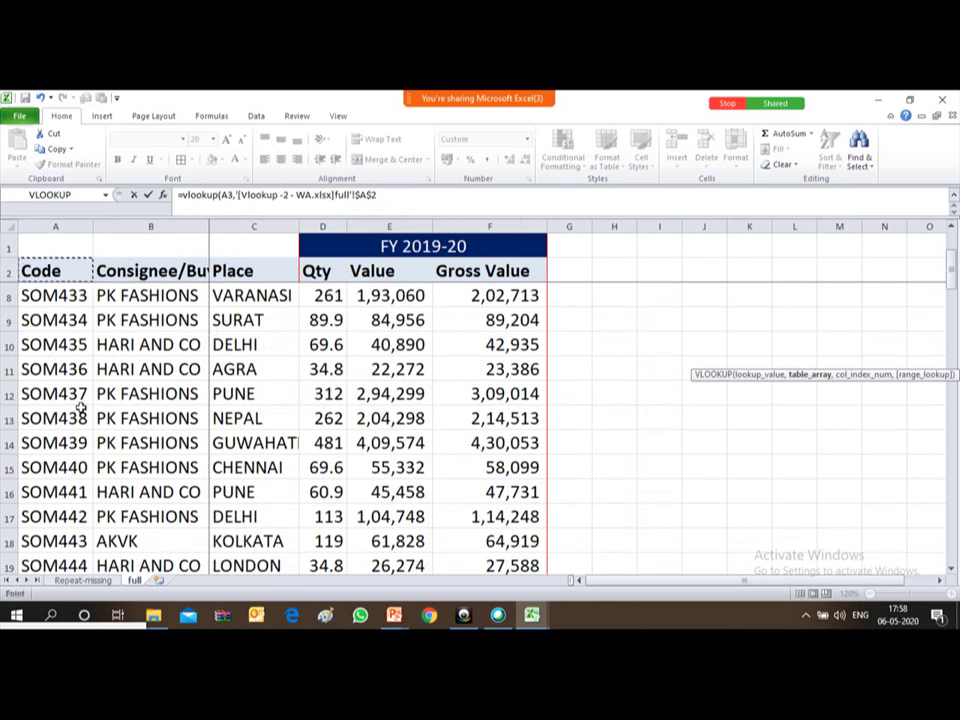
scroll(82, 405, "up", 2)
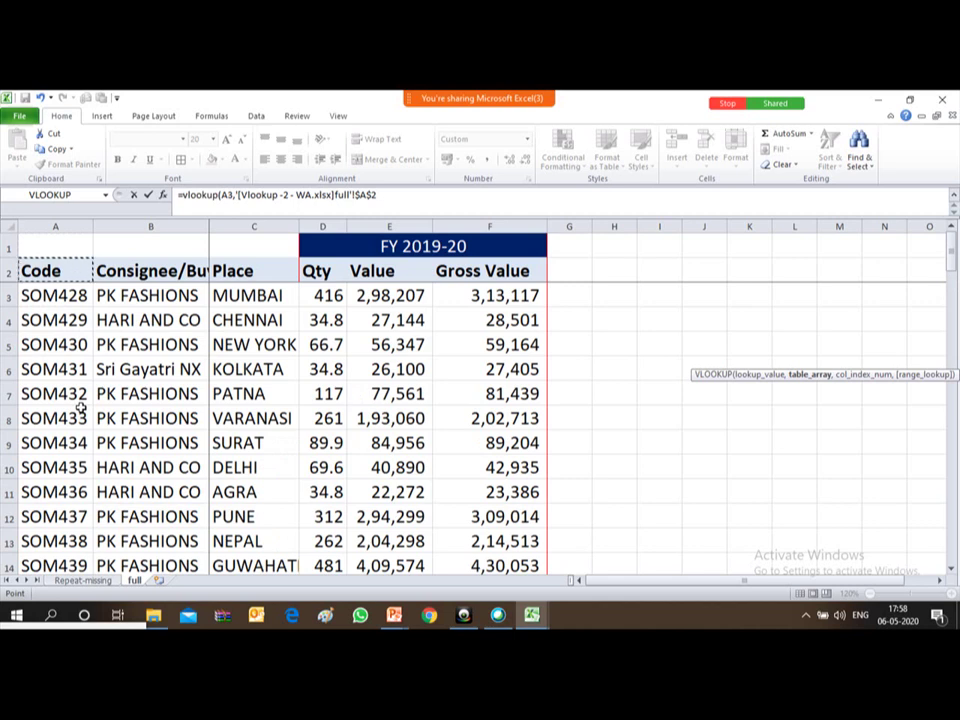
key("shift+Right")
key("shift+Right")
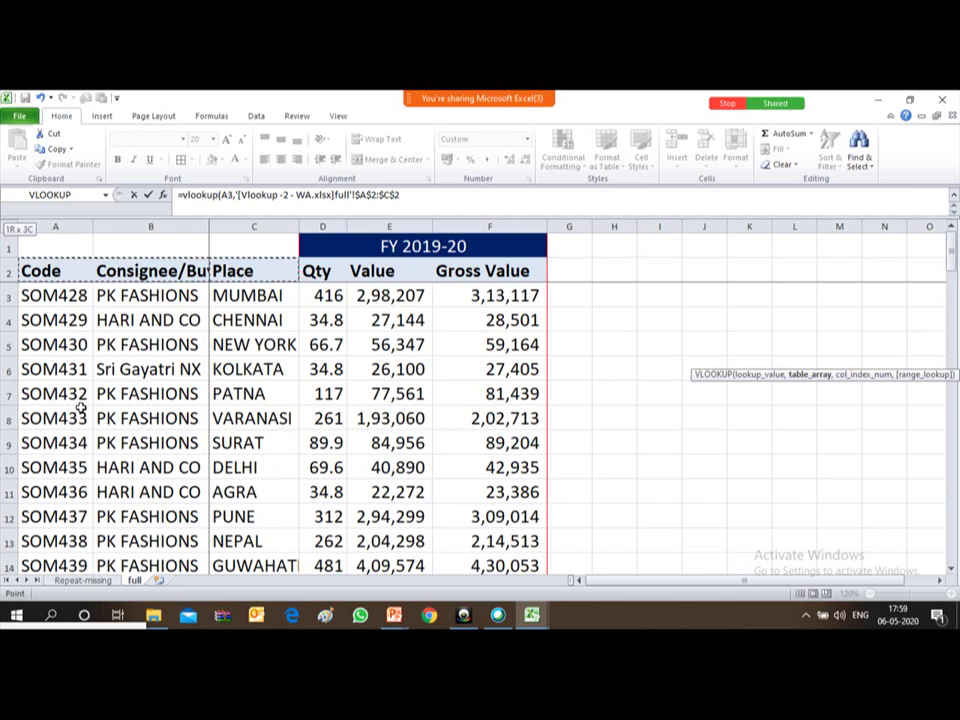
key("shift+Right")
key("shift+Down")
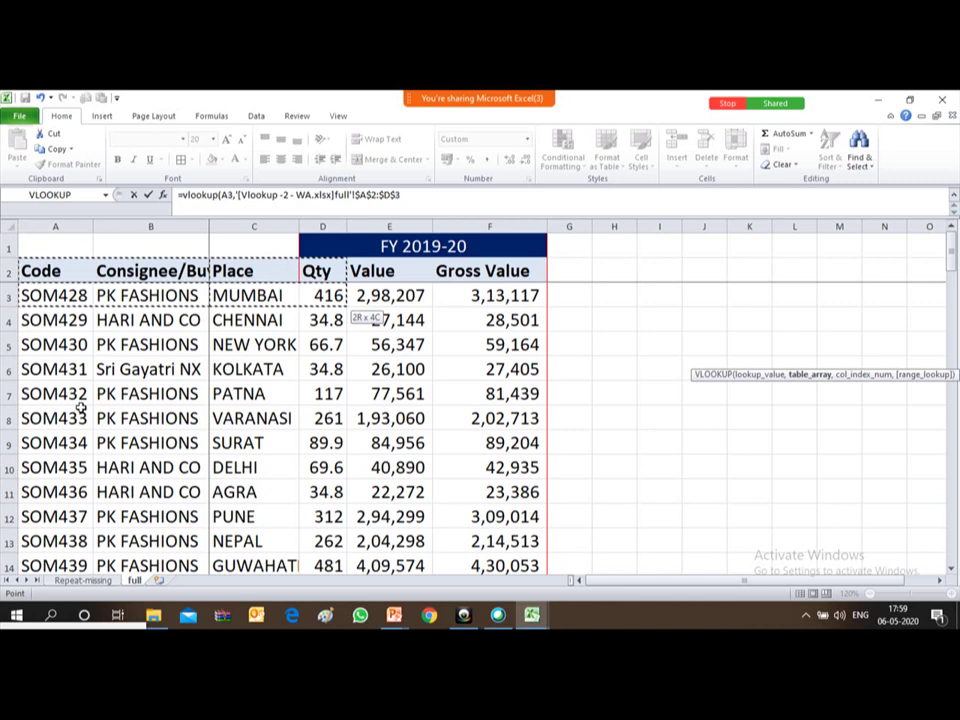
key("shift+Down")
key("shift+Down")
key("shift+Down")
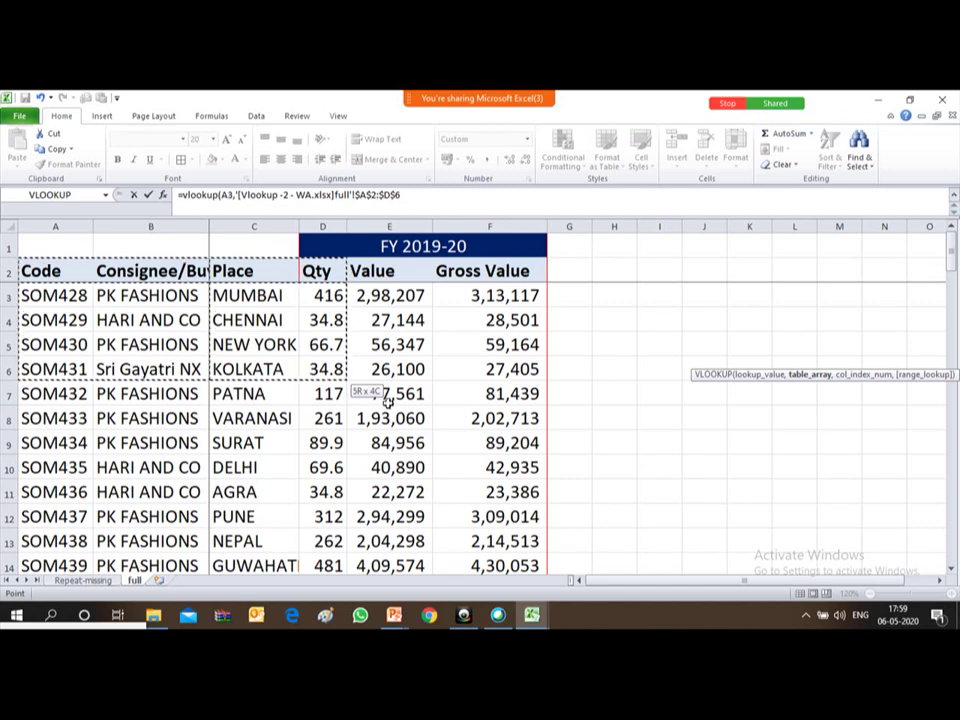
key("ctrl+shift+Down")
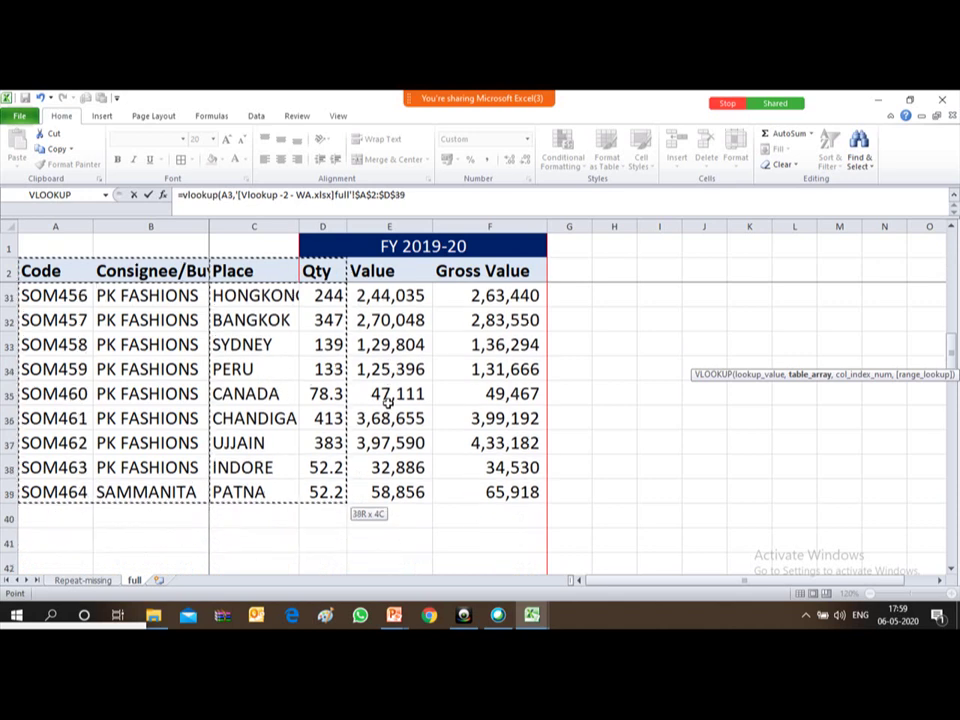
- Give the VLOOKUP column index 4 for Qty and range lookup 0 for an exact match
type(",")
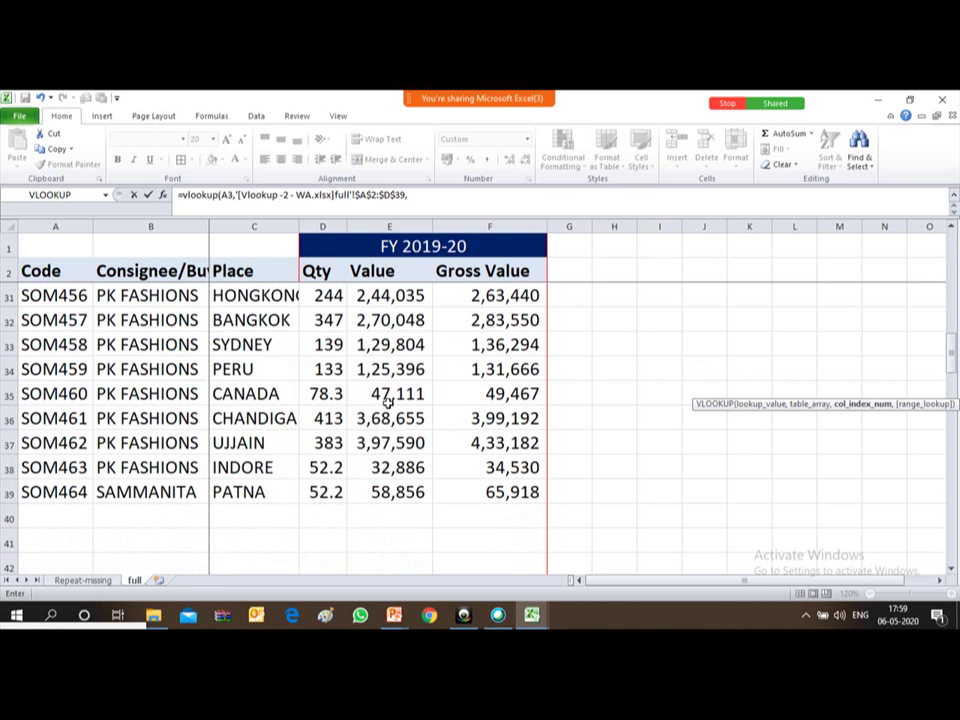
type("4,0")
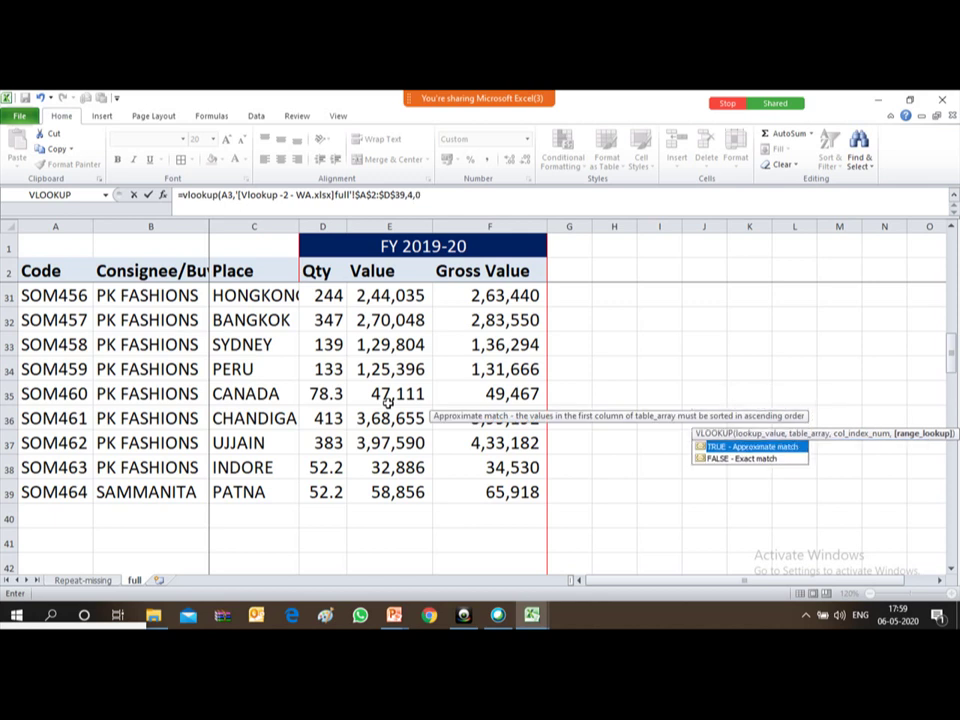
- Complete and enter the exact-match VLOOKUP formula for FY 2019-20 Qty in G3, closing its parenthesis, and review the finished formula
type(")")
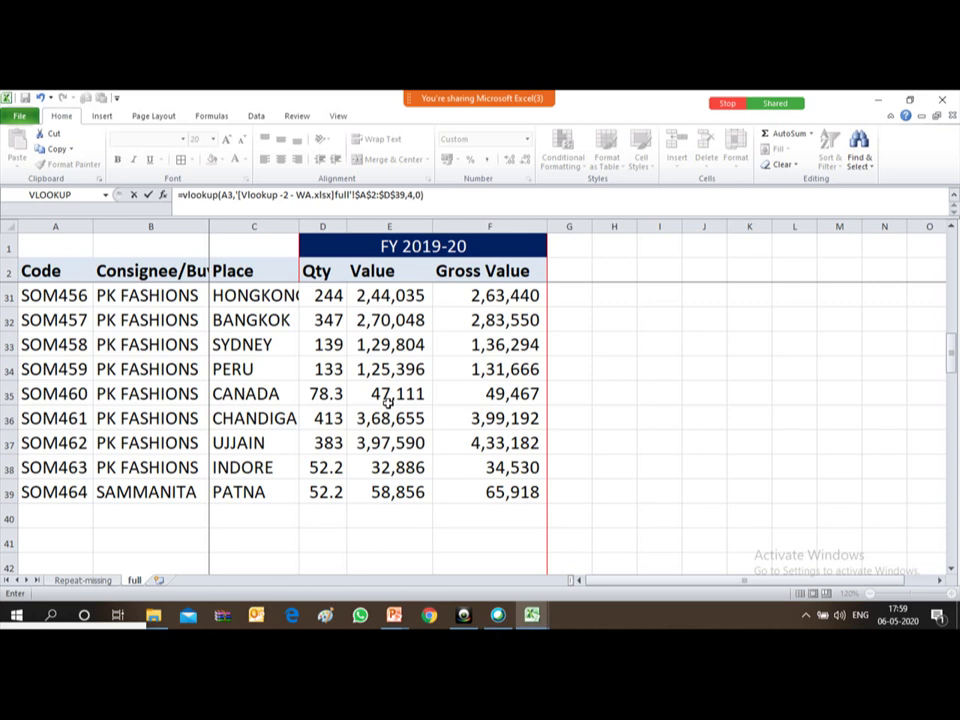
key("Return")
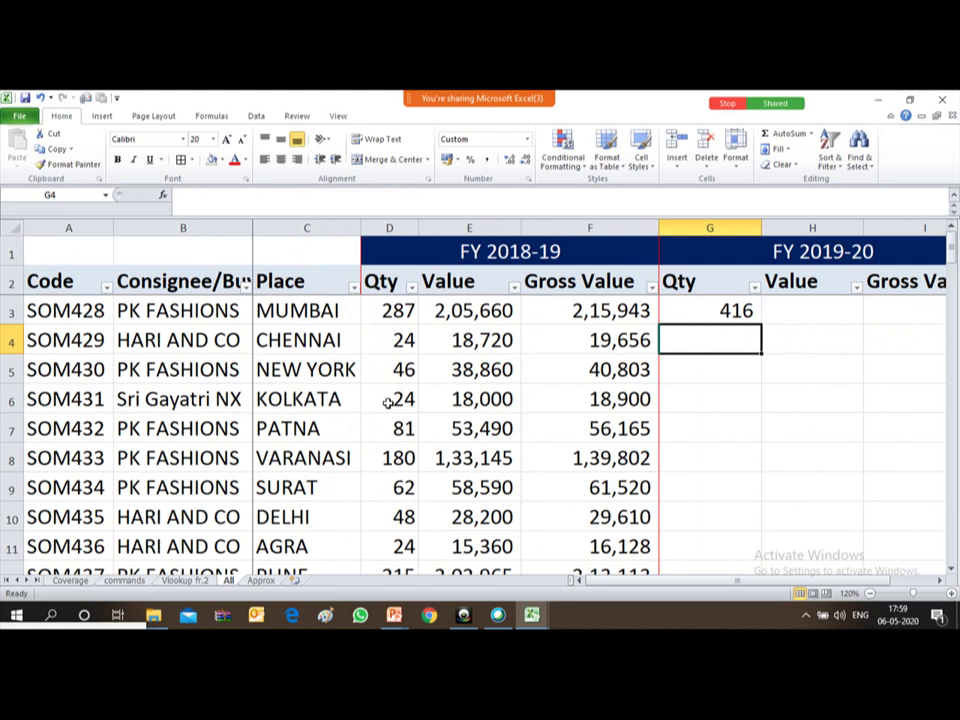
key("Up")
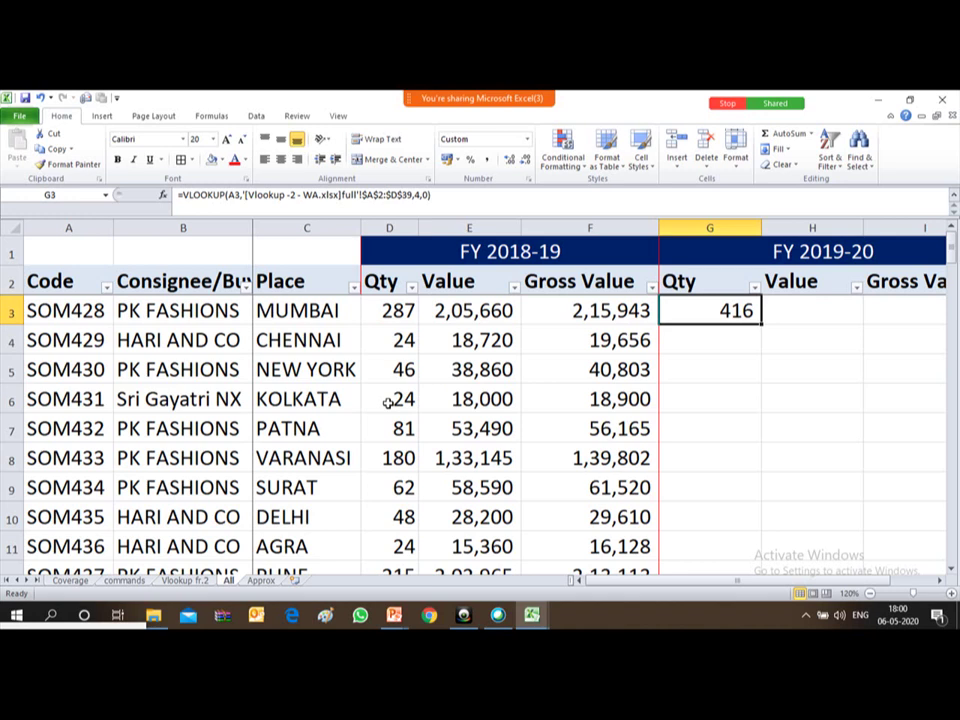
key("F2")
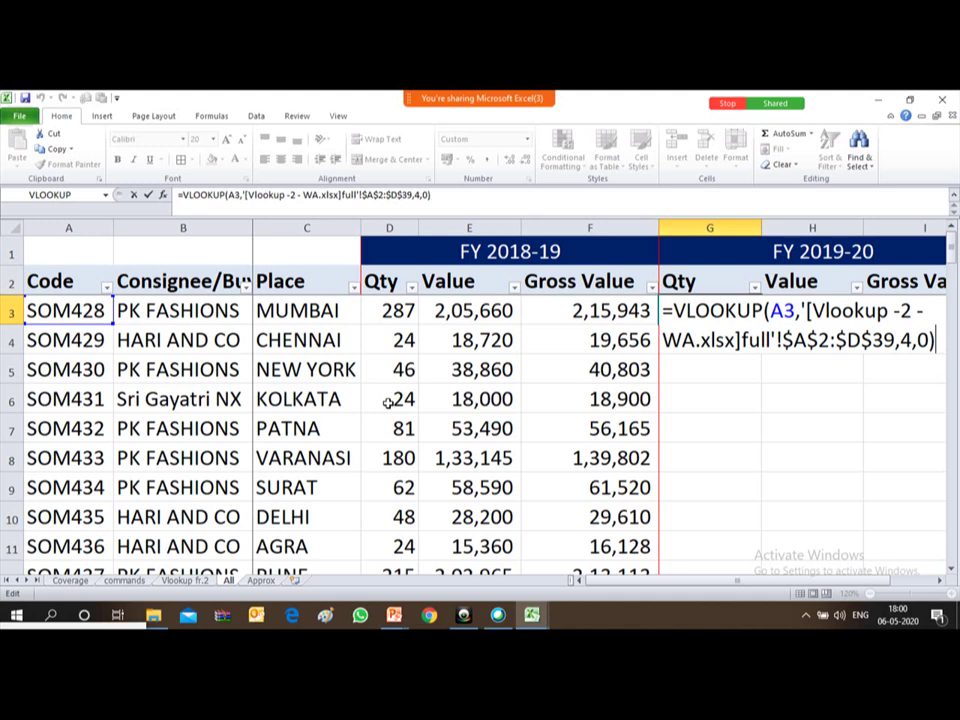
key("Return")
key("Up")
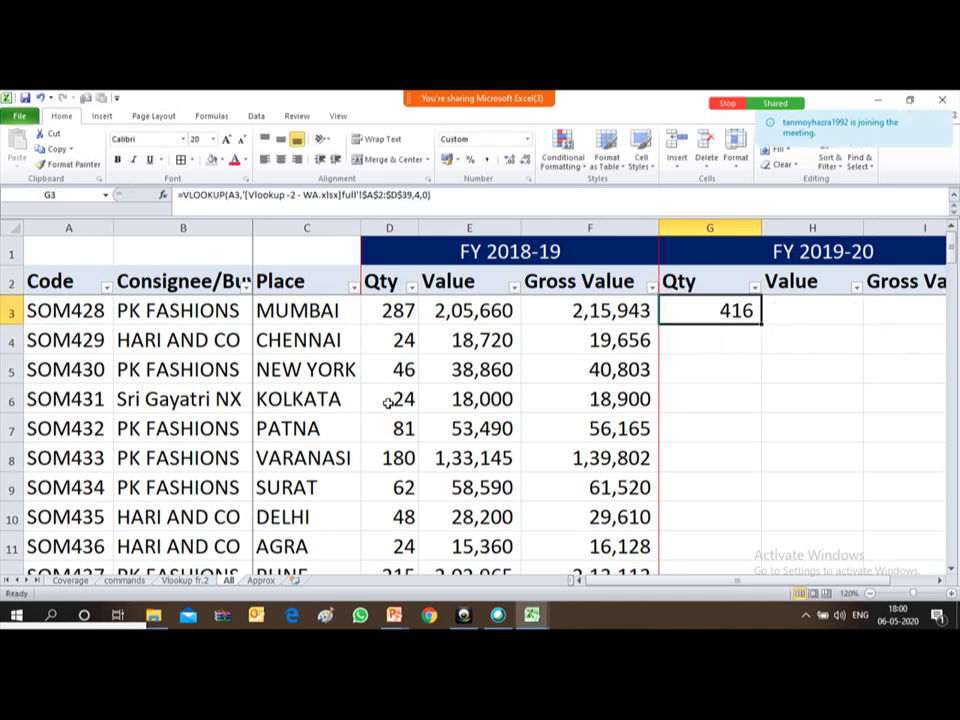
- Copy the VLOOKUP formula from G3 into the whole FY 2019-20 Qty column, G3:G39
key("ctrl+c")
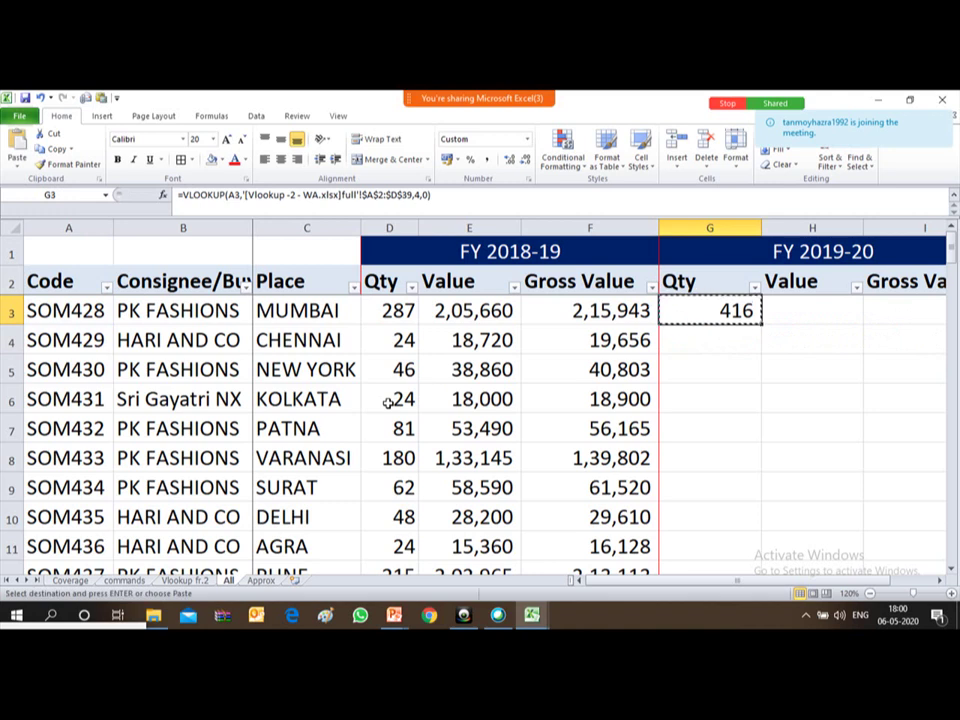
key("Left")
key("ctrl+Down")
key("Down")
key("Right")
key("Up")
key("ctrl+shift+Up")
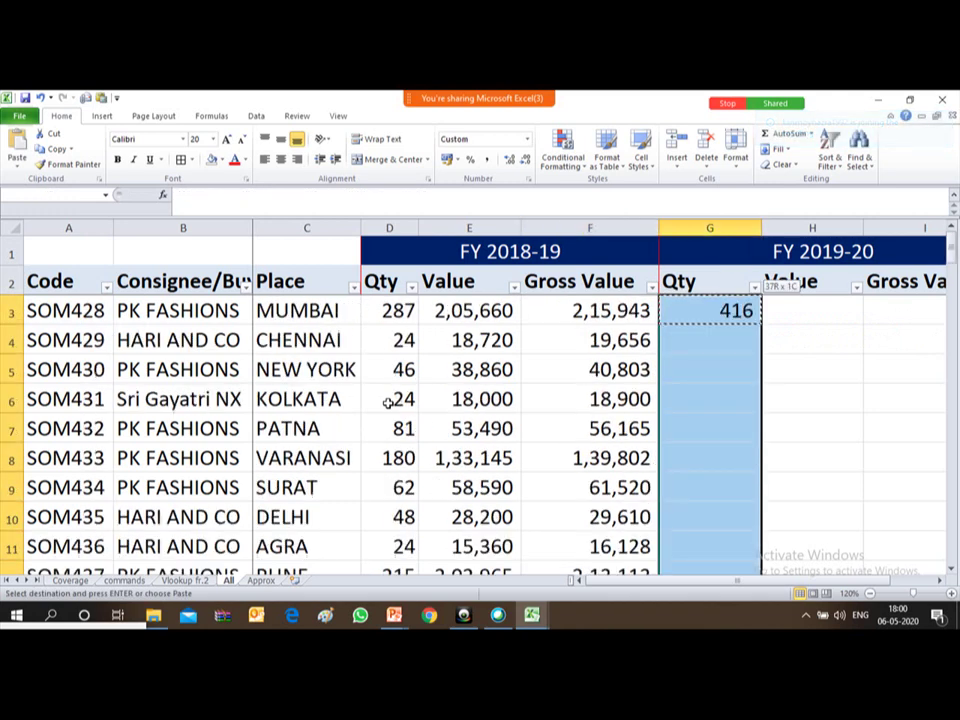
key("Return")
- Examine the copied lookup results and formulas throughout the FY 2019-20 Qty column
key("ctrl+Down")
key("Down")
key("Up")
key("Up")
key("Up")
key("Up")
key("Up")
key("Up")
key("Up")
key("Up")
key("Up")
key("Up")
key("Up")
key("Up")
key("Up")
key("Up")
key("Up")
key("Up")
key("Up")
key("Up")
key("Up")
key("Up")
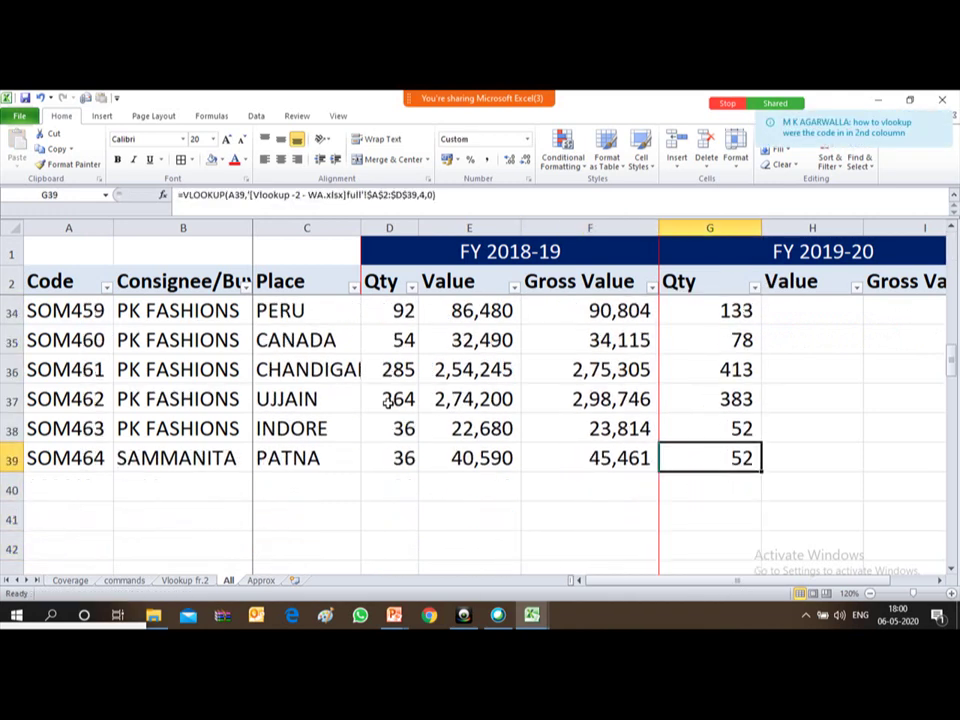
key("Up")
key("Up")
key("Up")
key("Up")
key("Up")
key("Up")
key("Up")
key("Up")
key("Up")
key("Up")
key("Up")
key("Up")
key("Up")
key("Up")
key("Up")
key("Up")
key("Up")
key("Up")
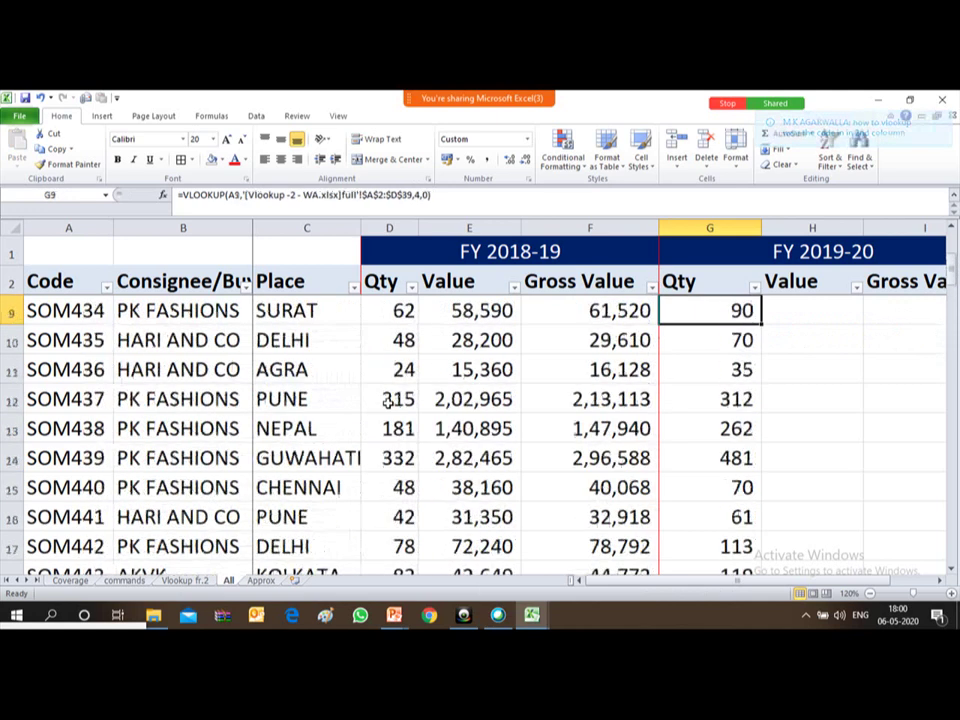
key("Down")
key("Down")
key("Down")
key("Down")
key("Down")
key("Down")
key("Down")
key("Down")
key("Down")
key("Down")
key("Down")
key("Down")
key("Down")
key("Down")
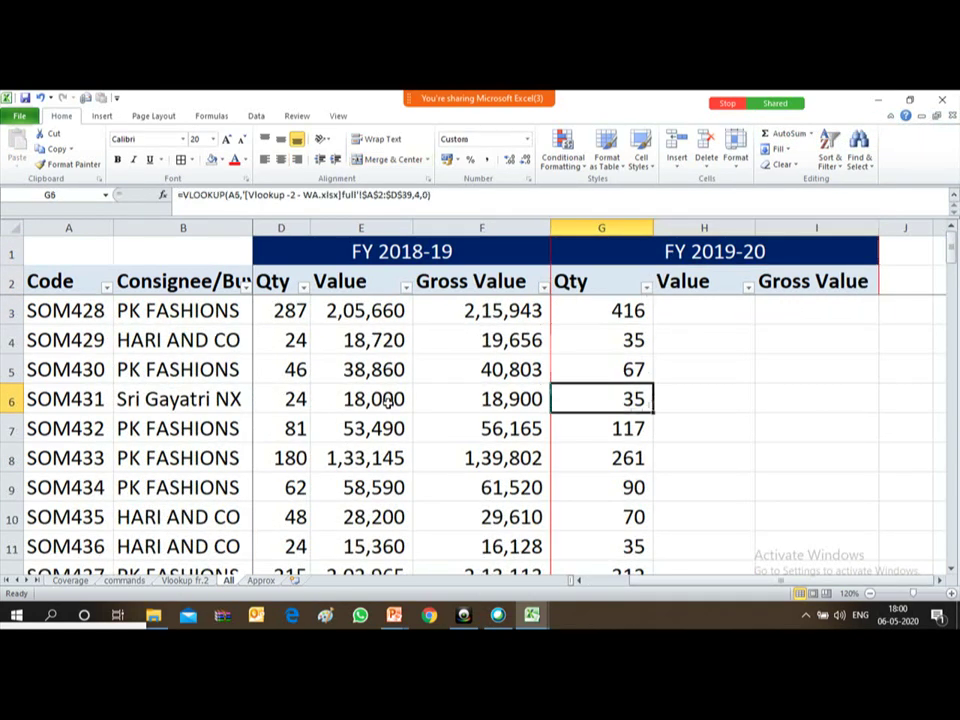
key("Down")
key("Down")
key("Down")
key("Down")
key("Down")
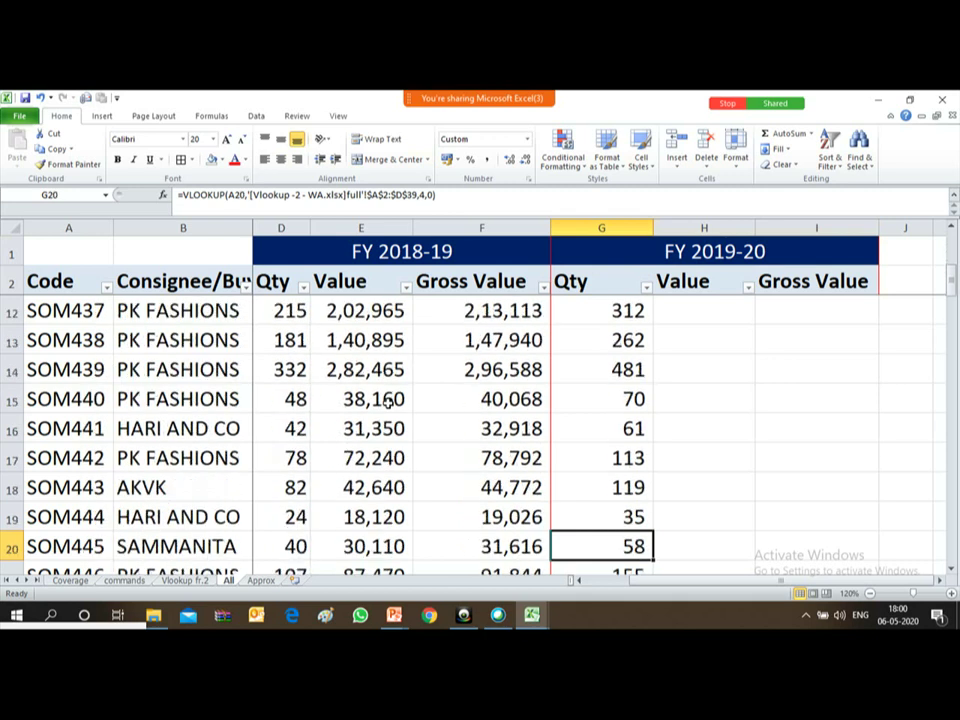
- Select the FY 2019-20 Qty results in G3:G39 and check their sum
key("ctrl+Up")
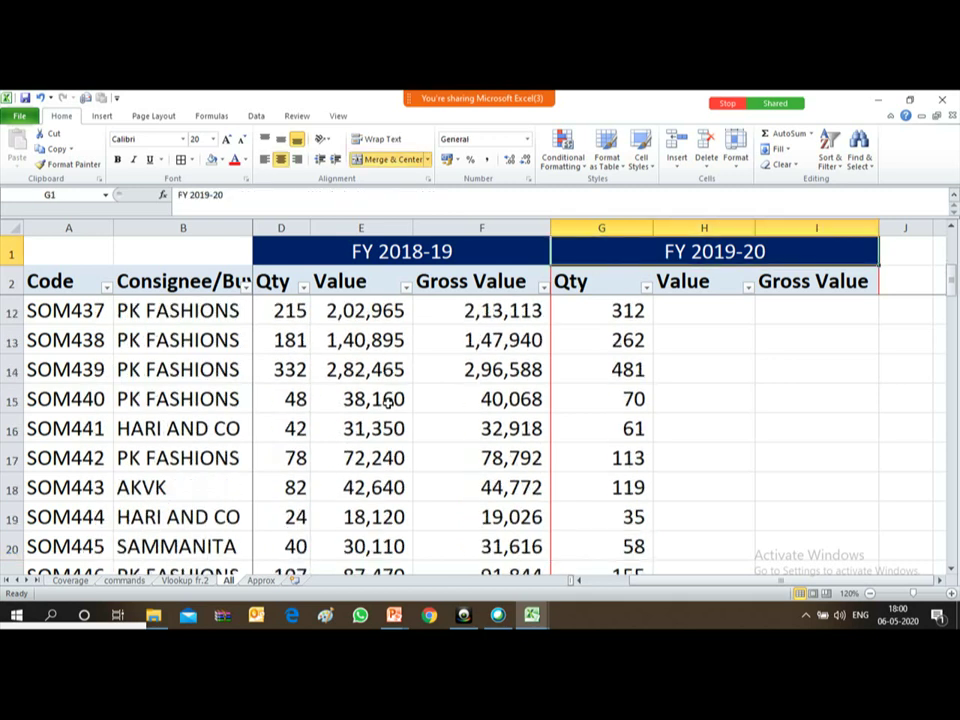
key("Down")
key("Down")
key("Down")
key("Up")
key("ctrl+shift+Down")
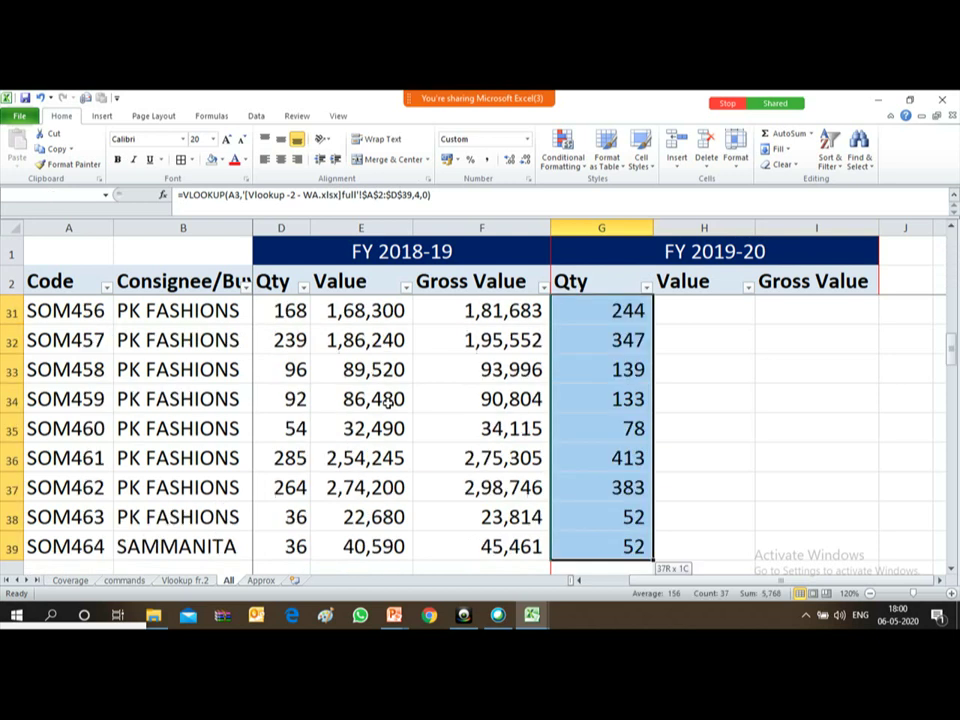
scroll(388, 399, "down", 2)
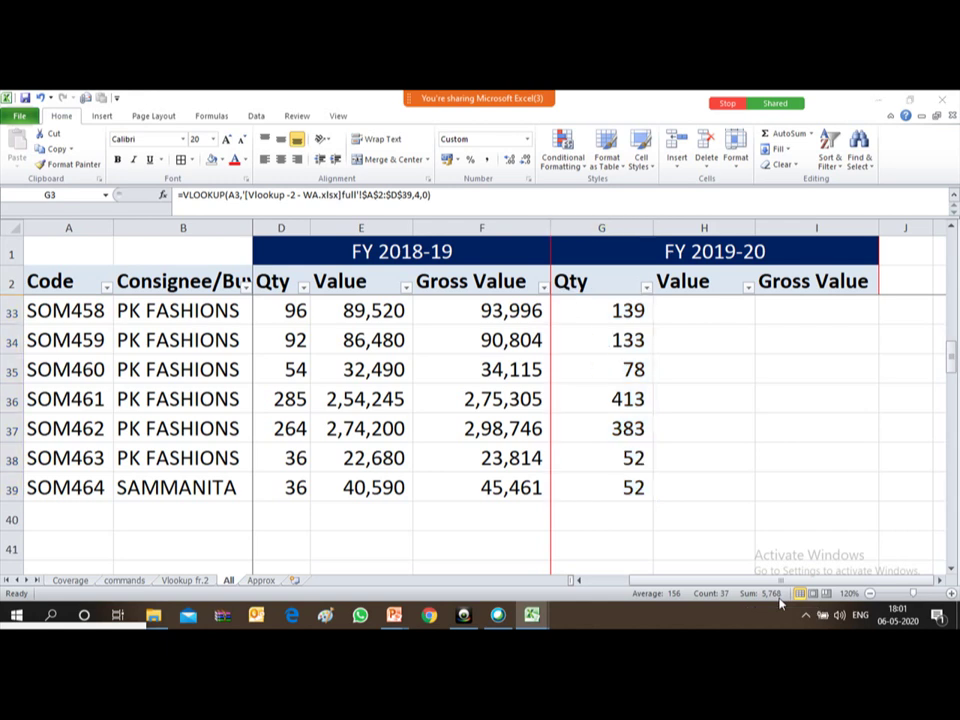
- Switch to the source workbook's full sheet and select Qty values D3:D39 to check their sum
key("alt+Tab")
key("alt+Tab")
key("ctrl+Up")
key("Down")
key("Down")
key("Down")
key("Down")
key("Up")
key("Up")
key("Up")
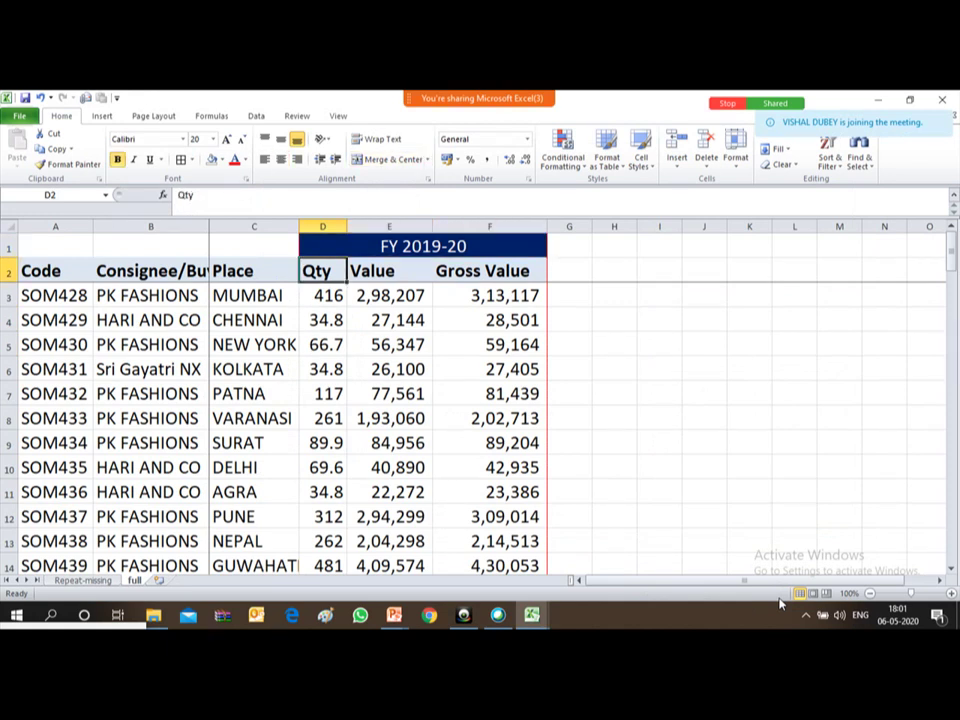
key("Down")
key("ctrl+shift+Down")
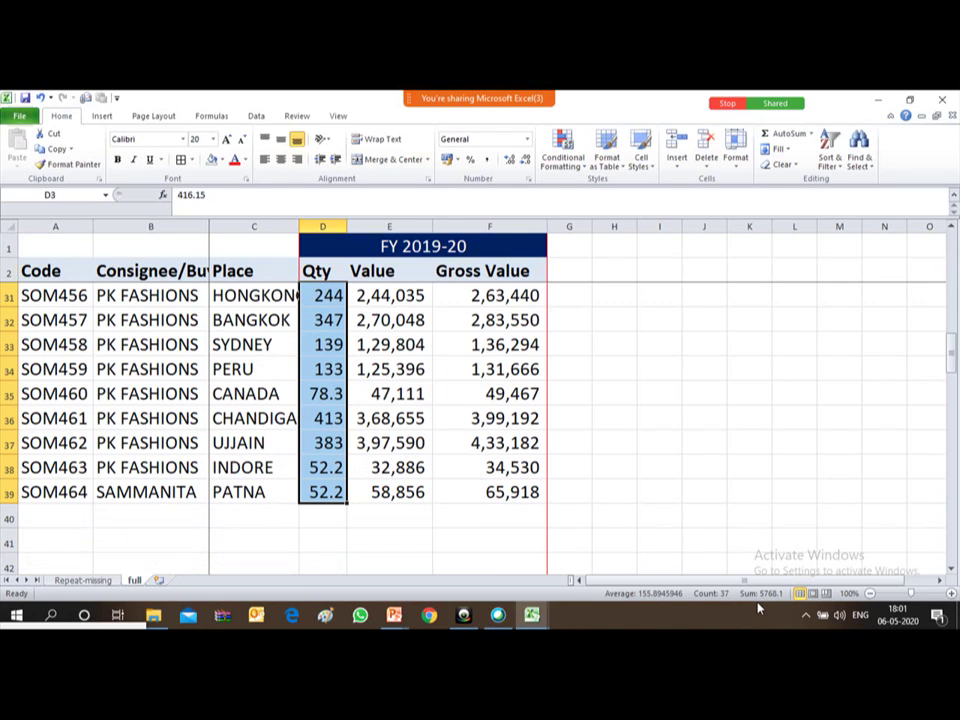
- Return to the All sheet, compare its Qty sum with the source, and go back to G3
key("alt+Tab")
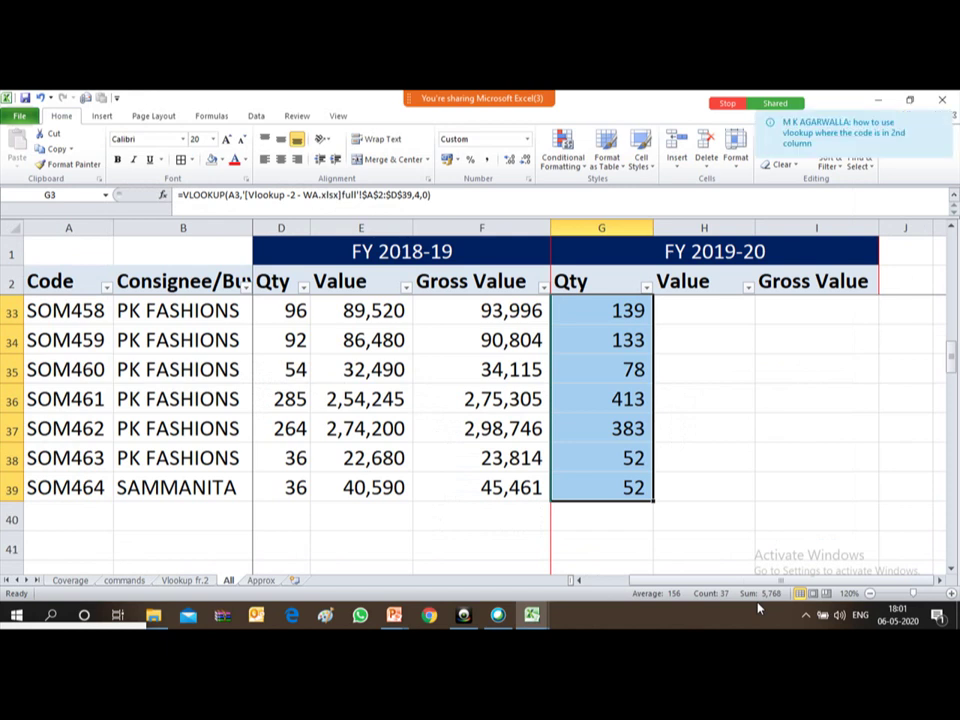
key("ctrl+Up")
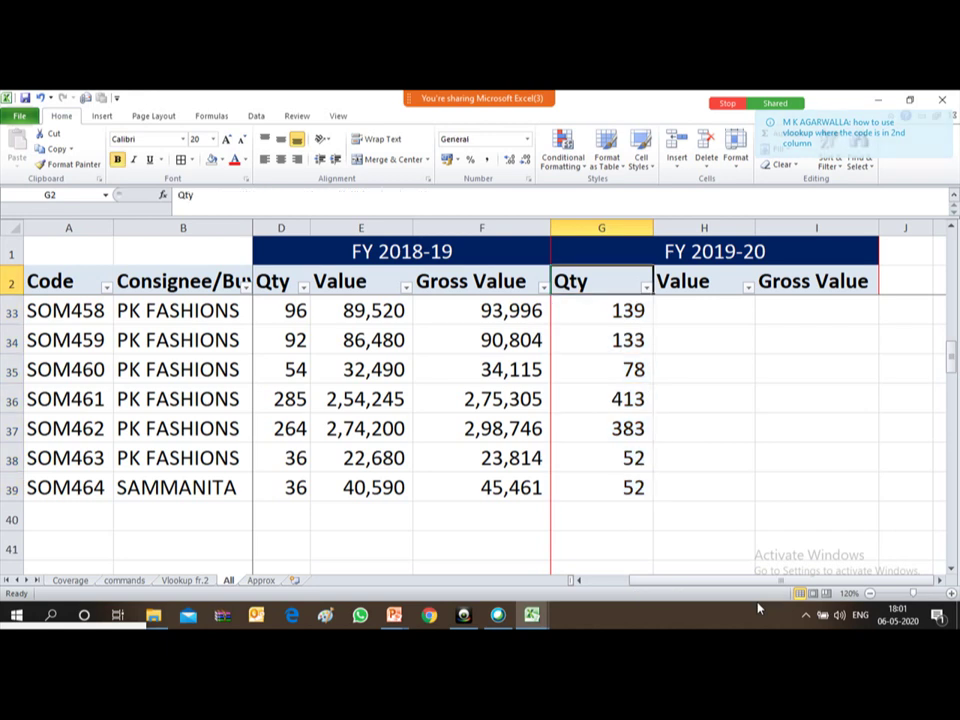
key("Down")
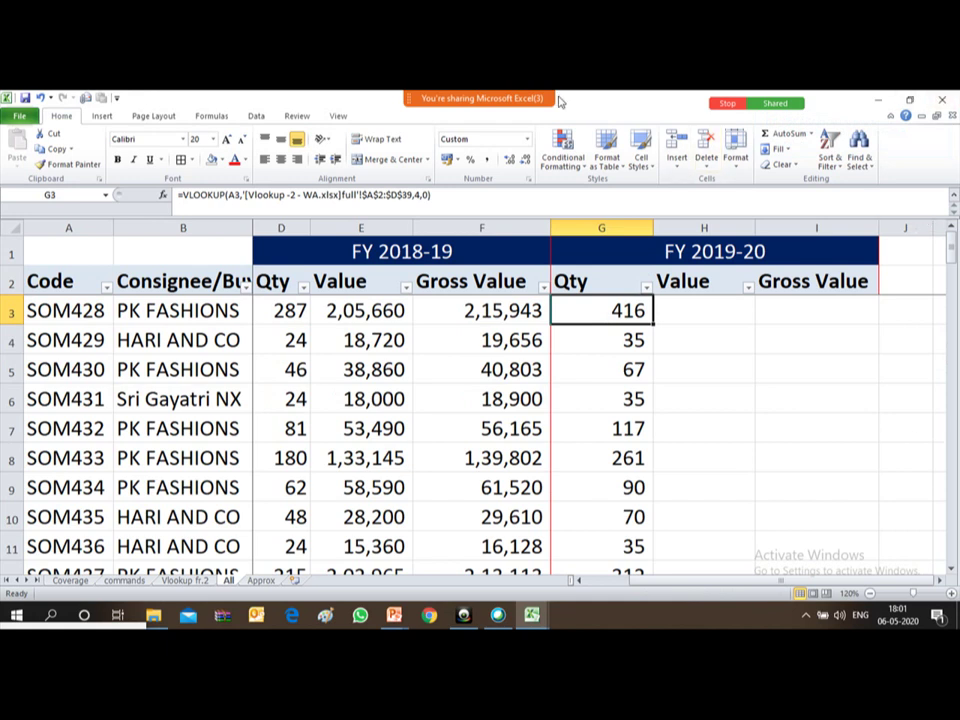
- Open the meeting chat, read the latest participant questions, and close it
mouse_move(565, 96)
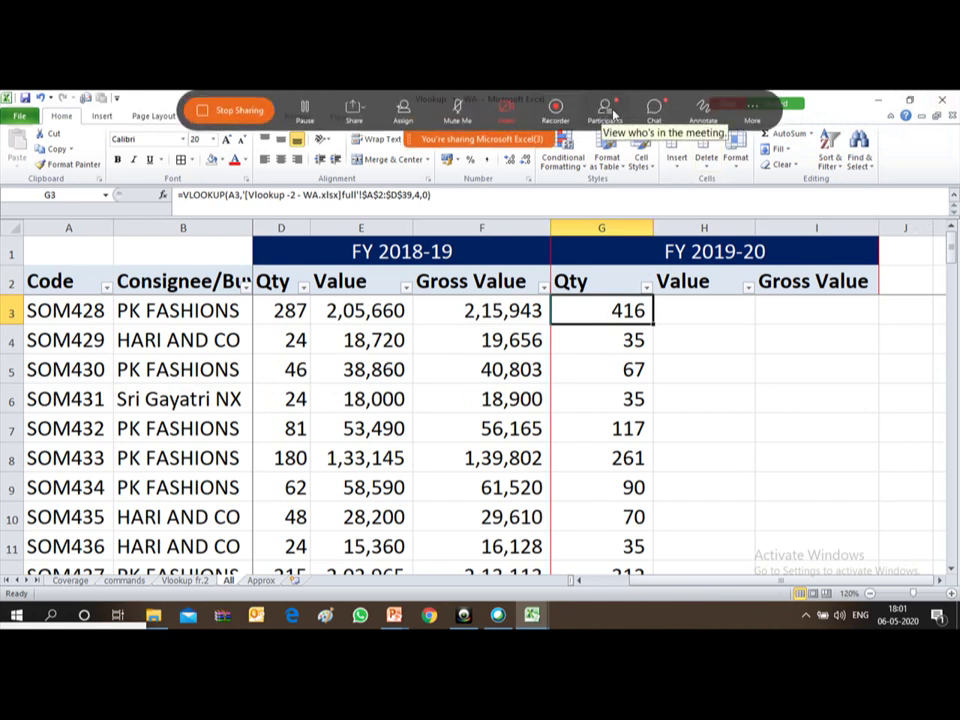
left_click(656, 110)
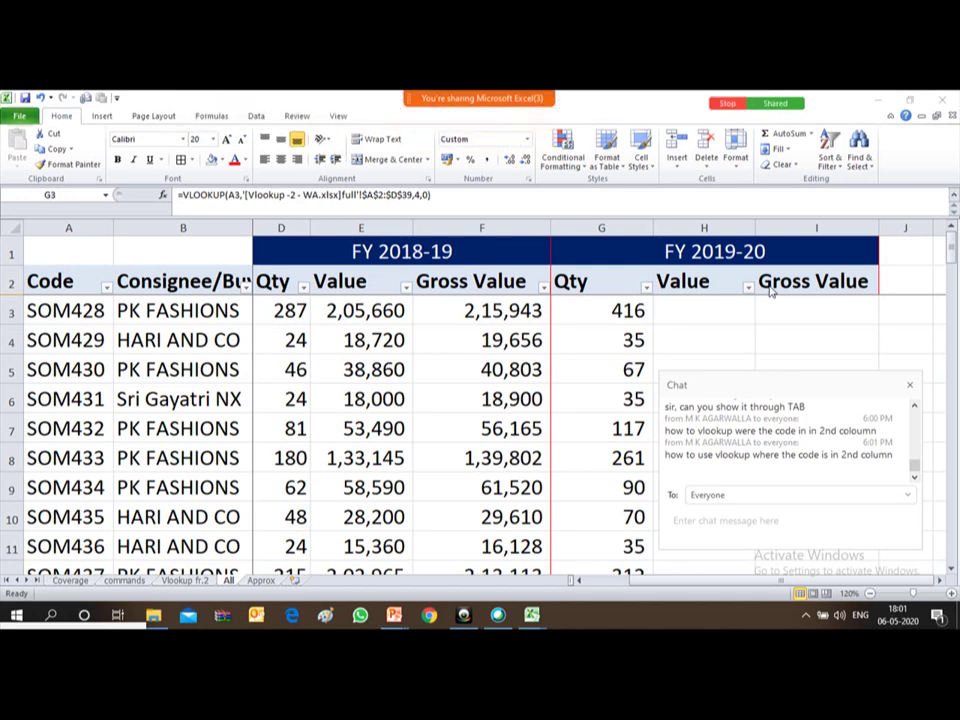
left_click(910, 386)
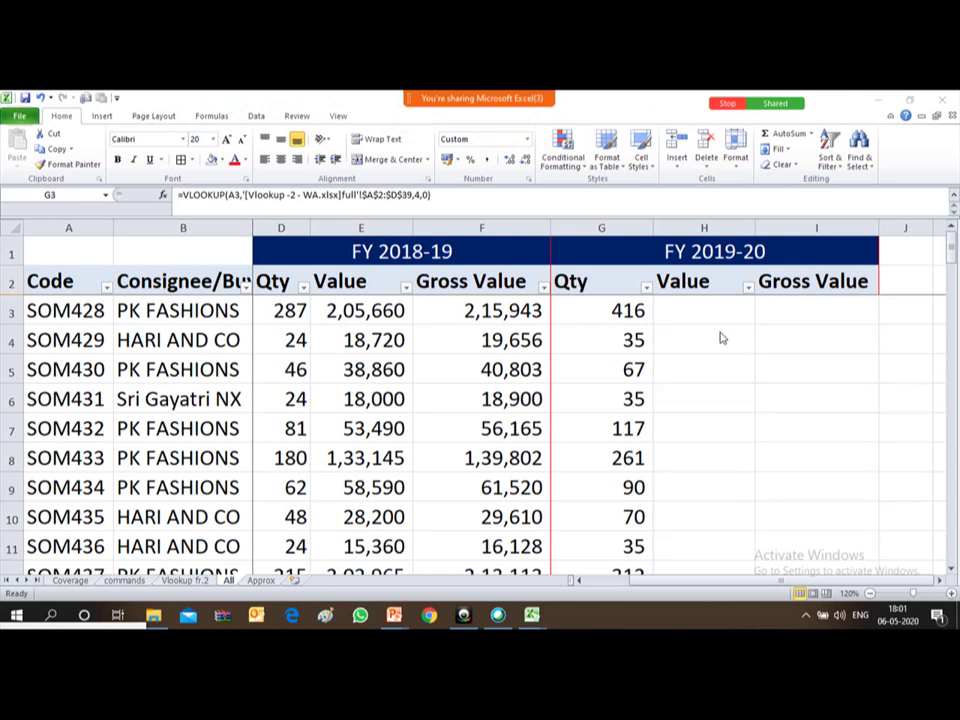
- Reselect G3:G39 on the All sheet and recheck the sum of the looked-up quantities
left_click(608, 311)
key("Up")
key("Down")
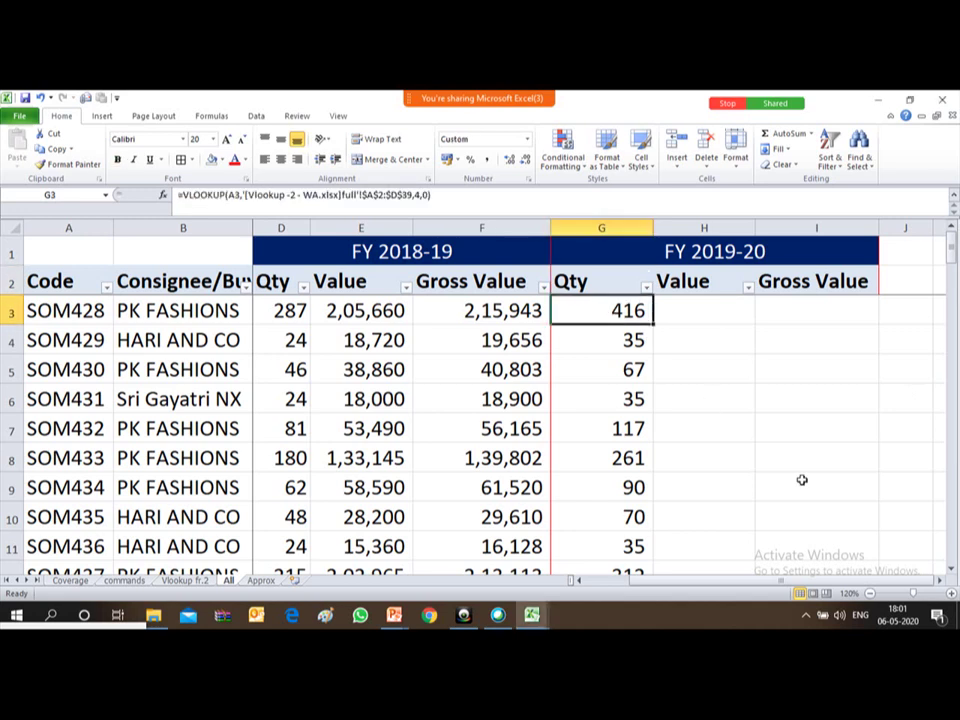
key("ctrl+shift+Down")
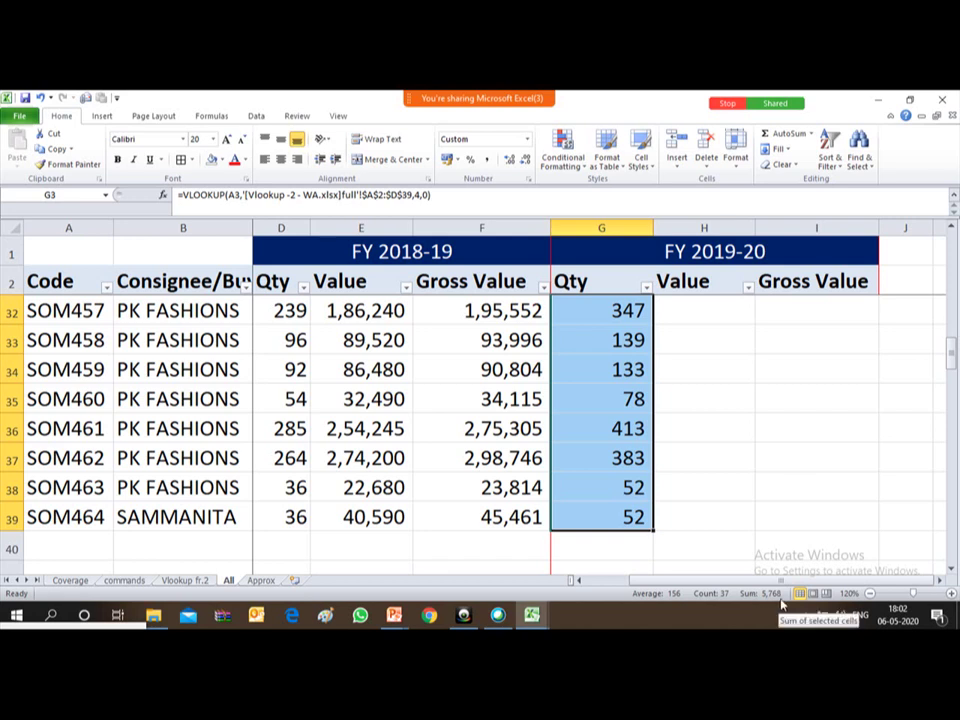
- Add an AutoSum total of G3:G40 in G41, below the FY 2019-20 Qty results
left_click(590, 558)
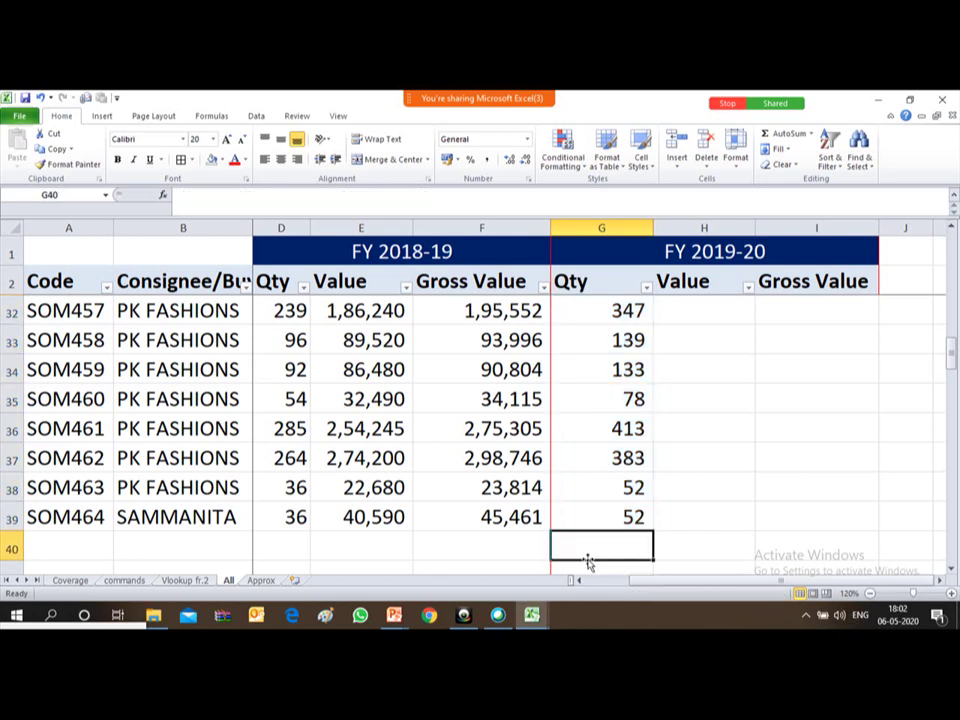
scroll(588, 560, "down", 2)
key("Down")
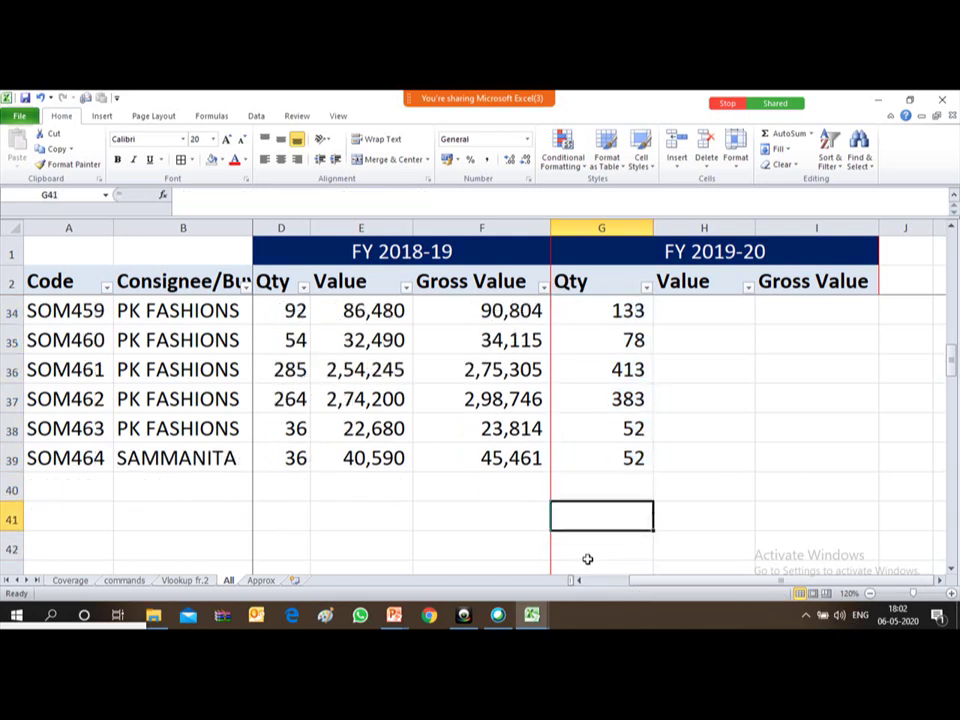
key("alt+equal")
key("Return")
key("Up")
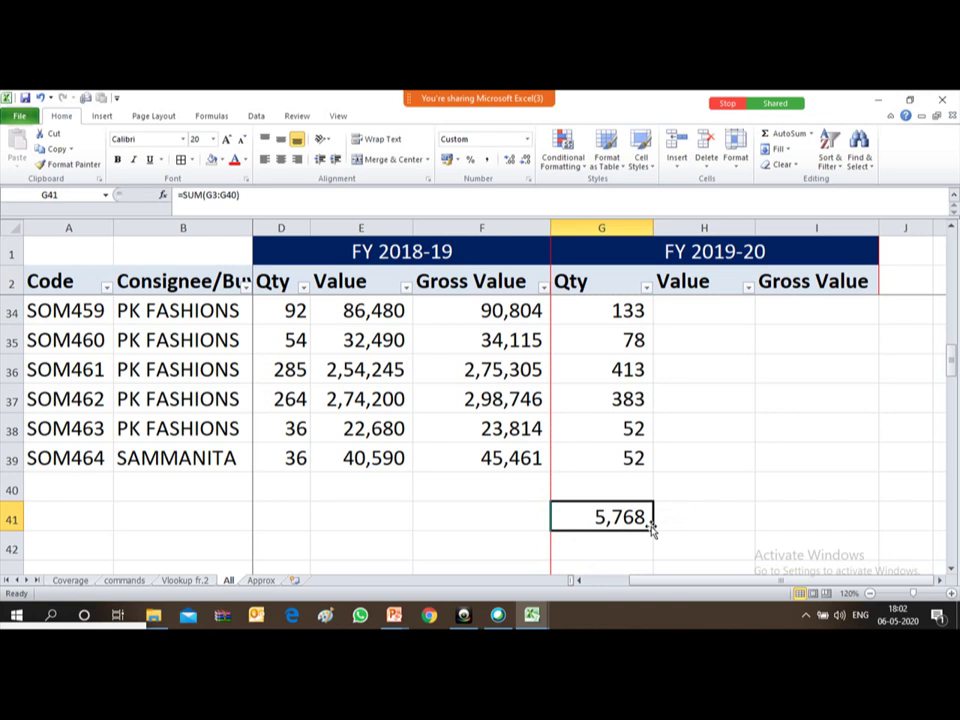
- Add an AutoSum total of D3:D40 in D41 on the source workbook's full sheet
key("alt+Tab")
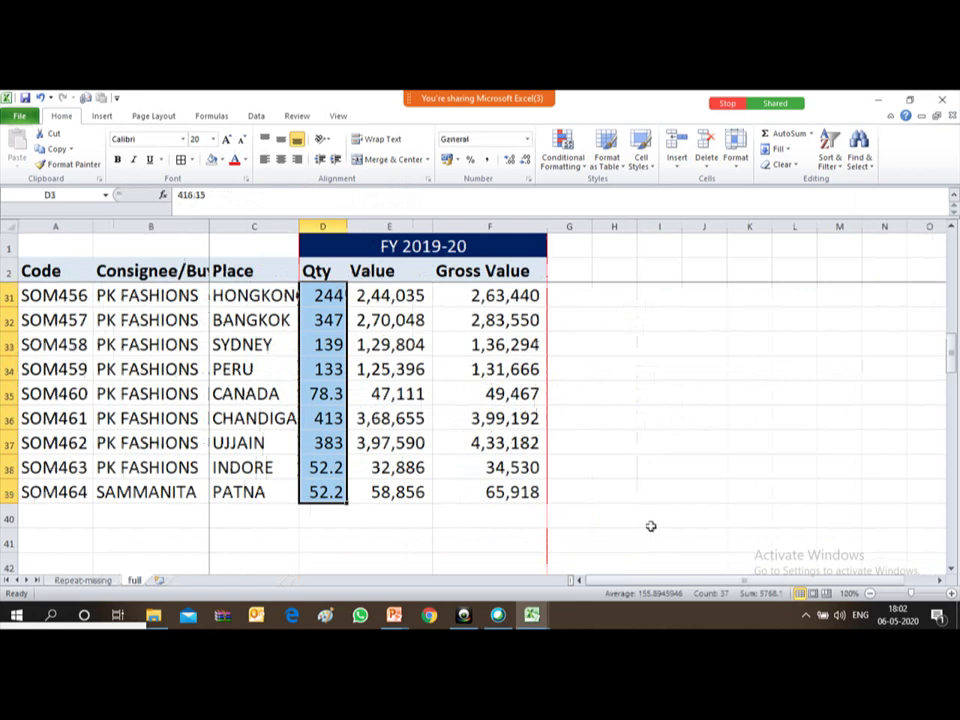
left_click(321, 534)
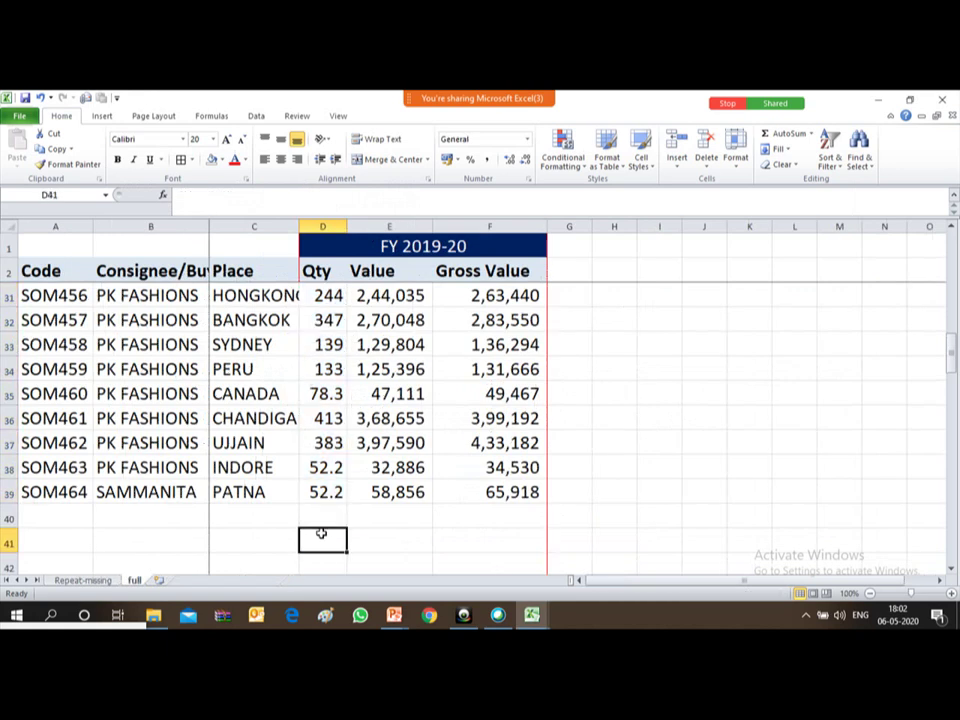
key("alt+equal")
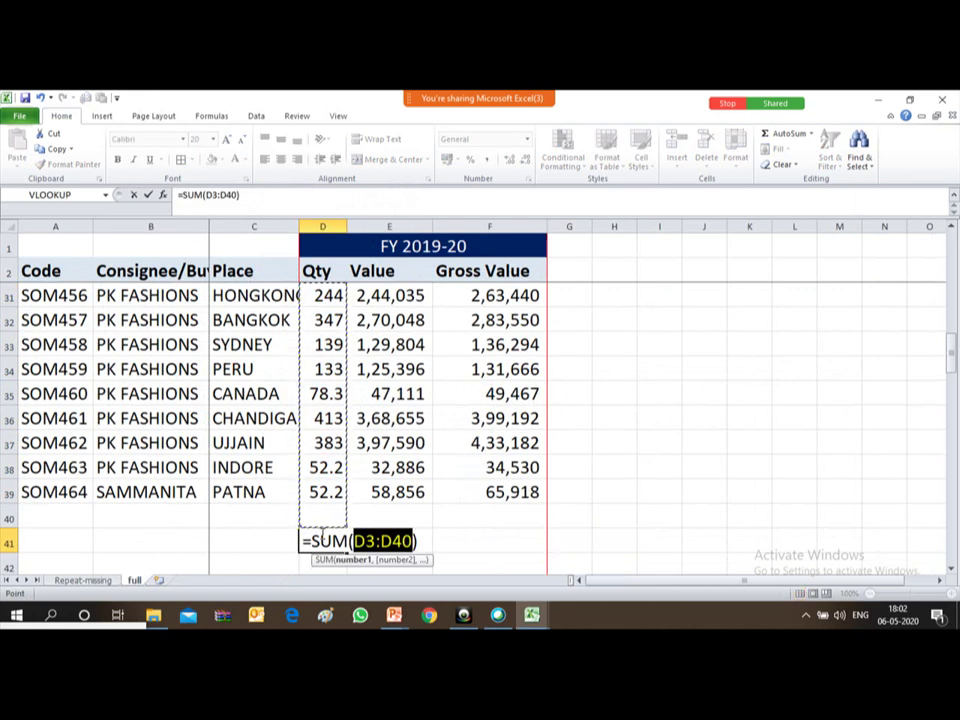
key("Return")
key("Up")
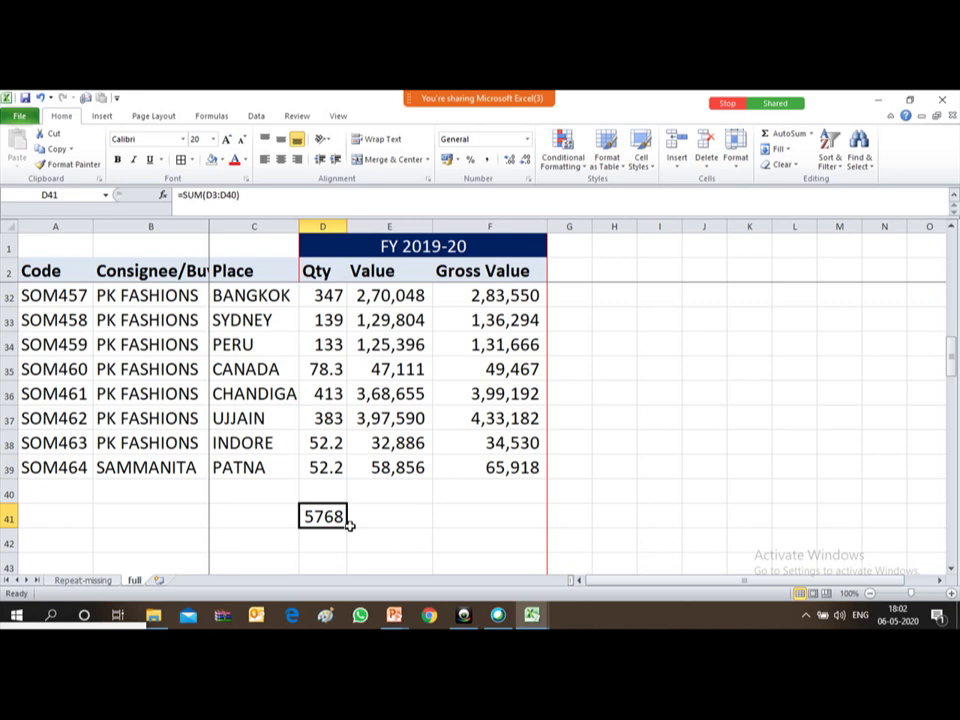
- Compare the Qty totals of both workbooks and review the lookup formulas in the All sheet's FY 2019-20 Qty column
key("alt+Tab")
key("alt+Tab")
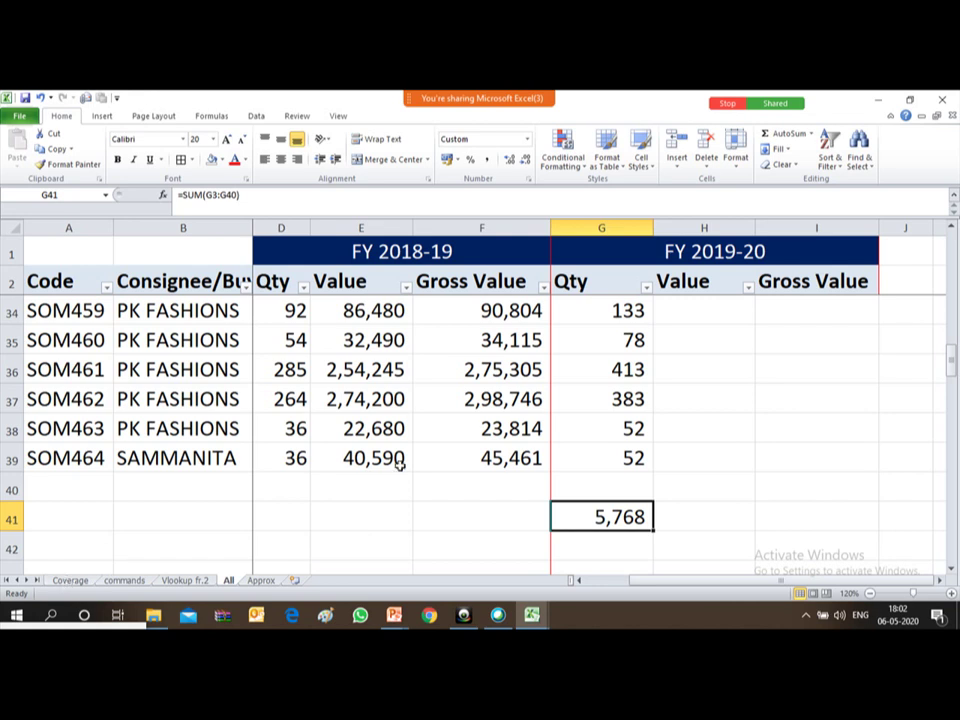
left_click(627, 398)
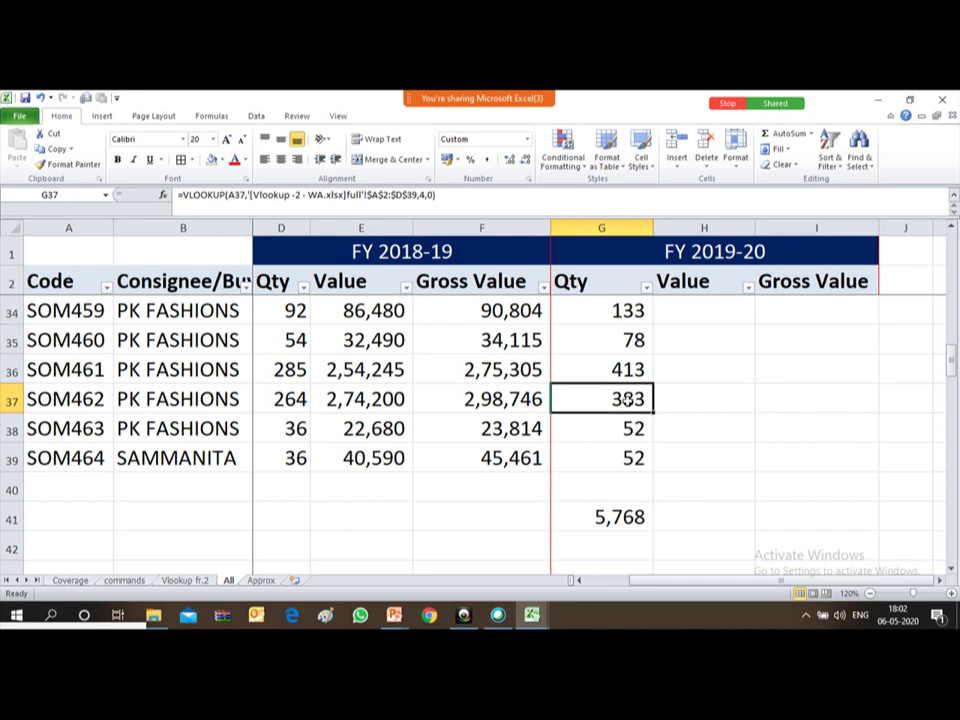
key("ctrl+Up")
key("Down")
key("Down")
key("Down")
key("Down")
key("Down")
key("Down")
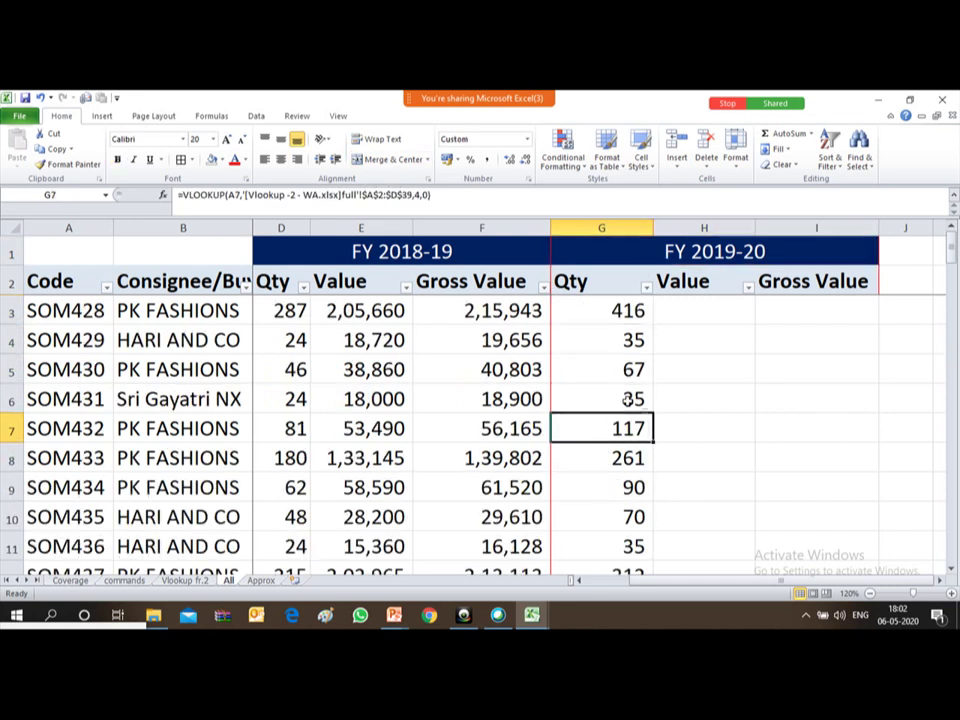
- Mark "Vlookup in different file" as covered with a tick in B4 of the Coverage checklist
left_click(70, 581)
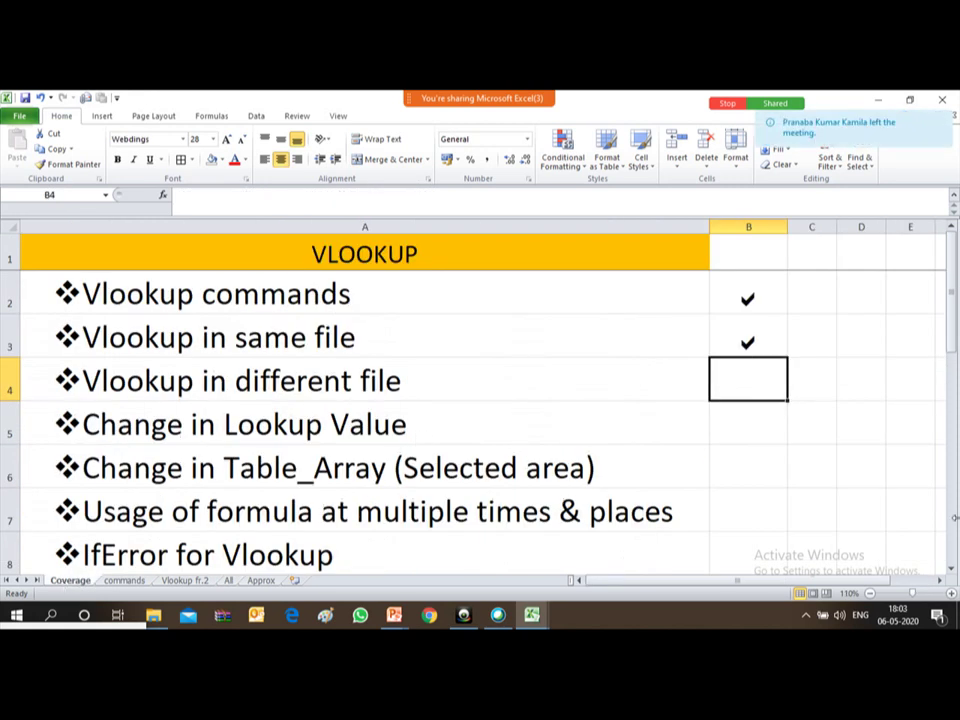
type("a")
key("Return")
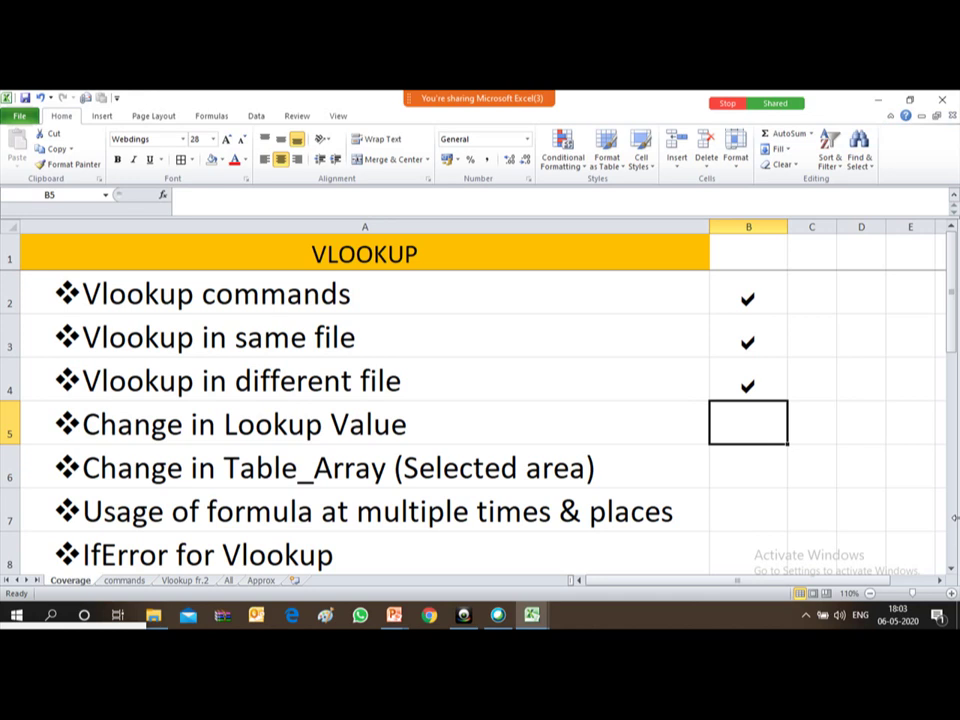
key("alt+Tab")
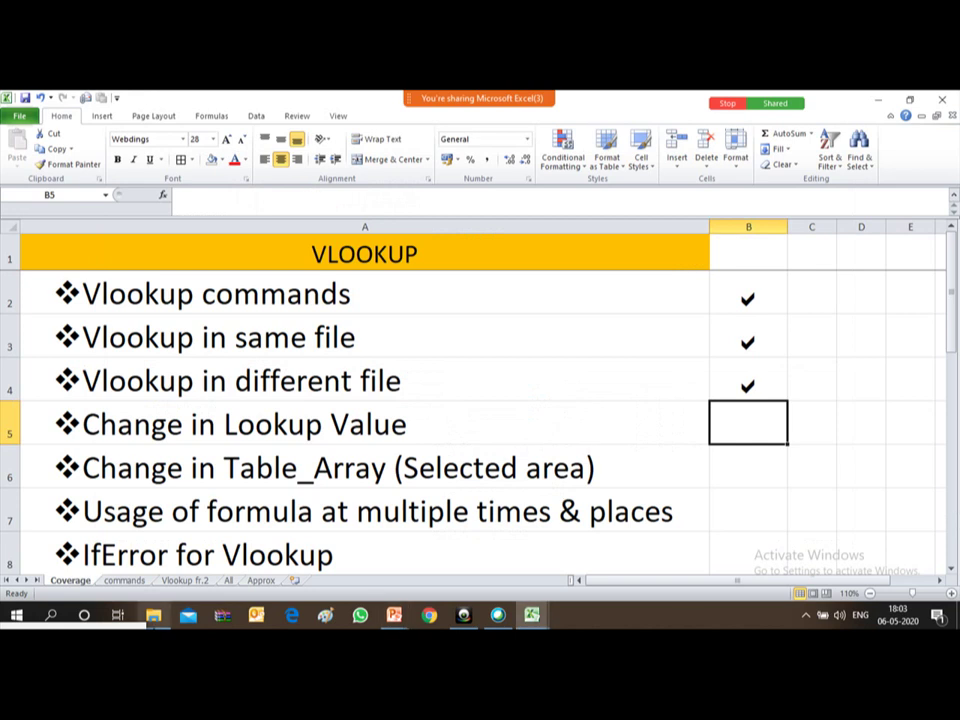
- Examine the lookup value references in the first FY 2019-20 Qty formulas on the All sheet
left_click(229, 580)
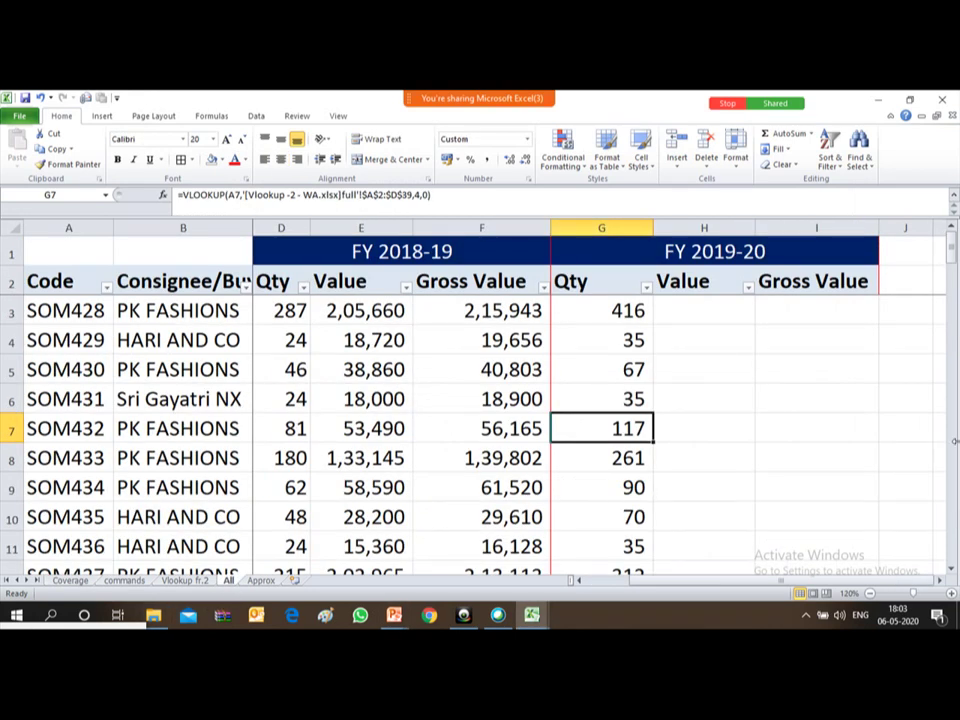
key("Up")
key("Up")
key("Up")
key("Up")
key("Up")
key("Up")
key("Down")
key("Down")
key("Down")
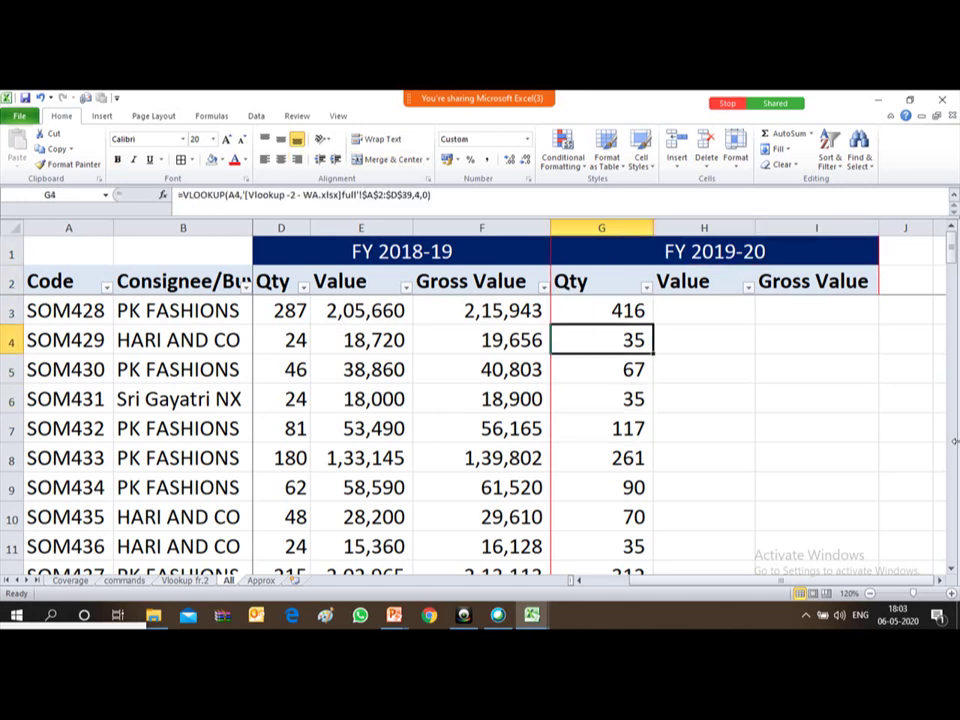
key("Up")
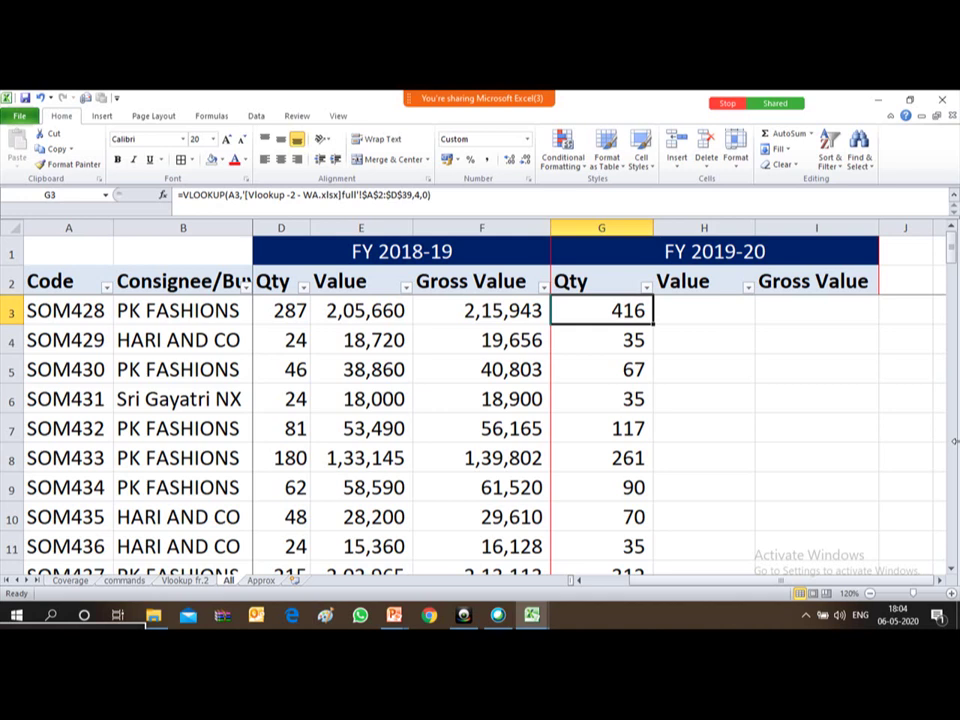
key("Down")
key("Down")
key("Down")
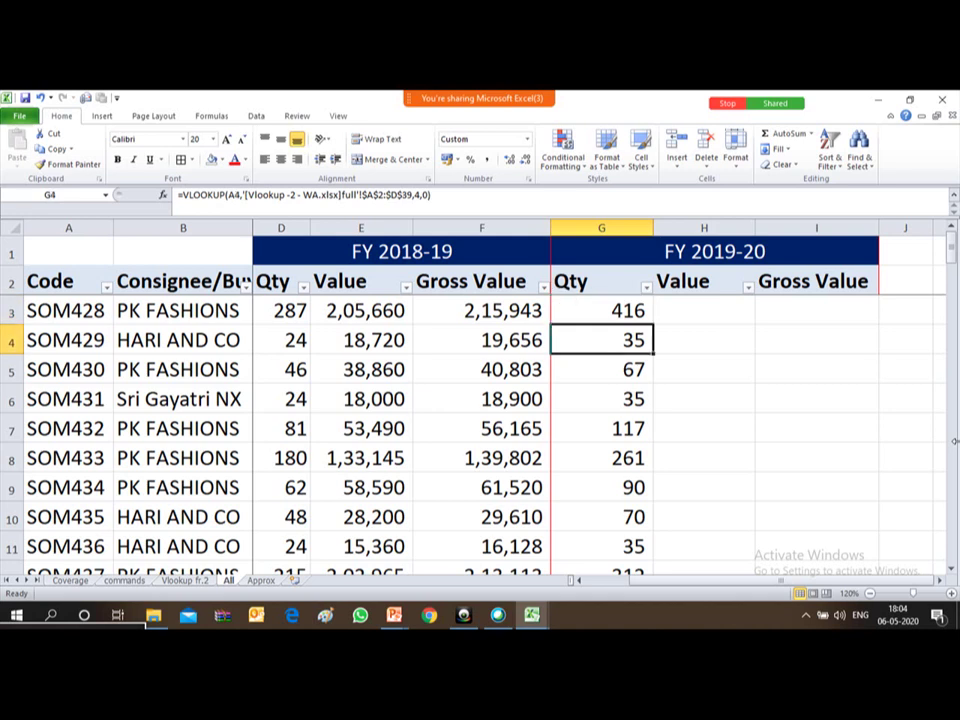
key("Up")
key("Up")
key("Up")
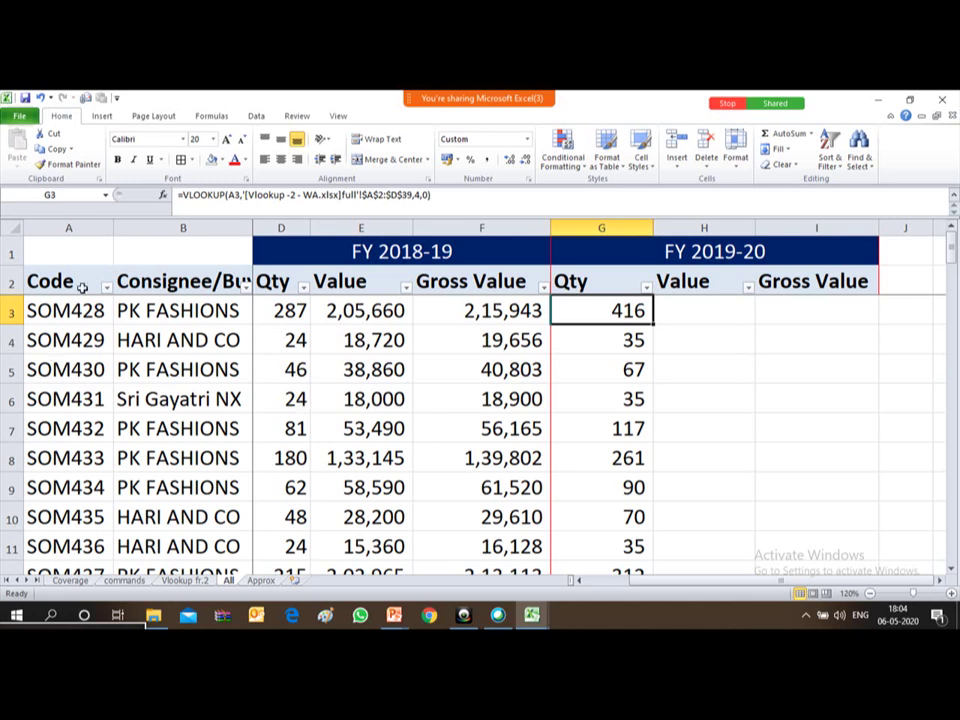
- Try changing the lookup value of the VLOOKUP formula in G3 to the consignee cell B3
left_click(66, 228)
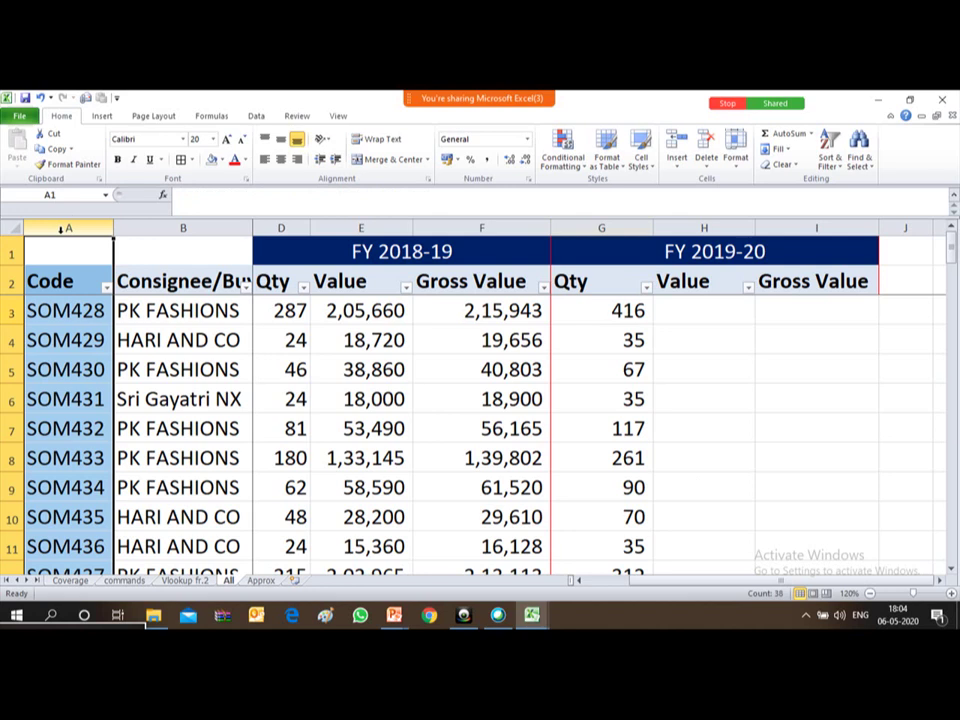
left_click(60, 310)
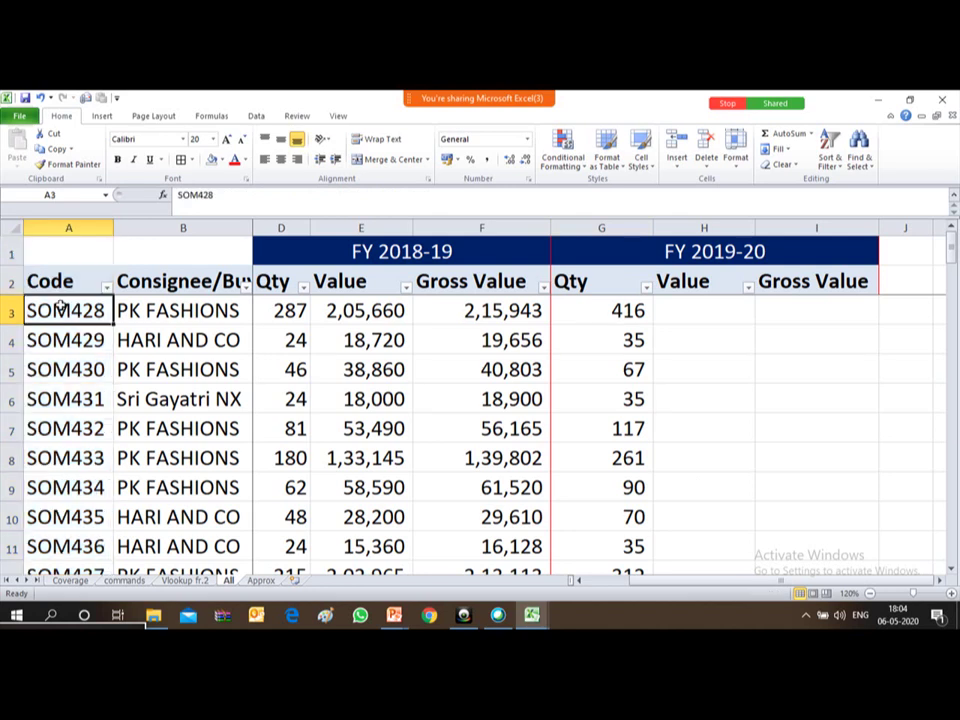
left_click(615, 311)
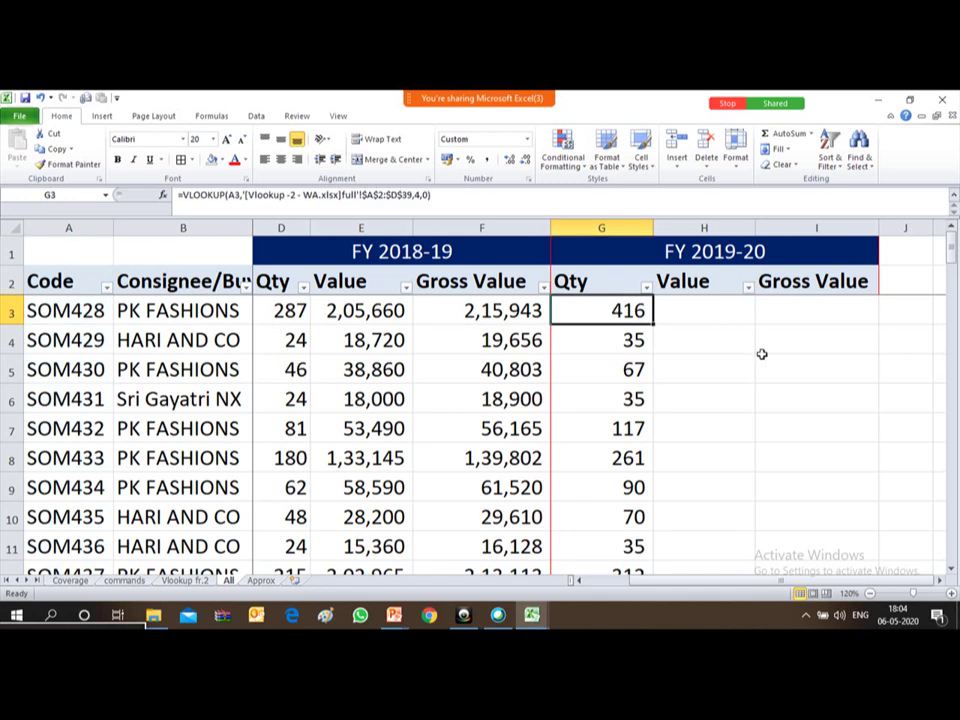
key("F2")
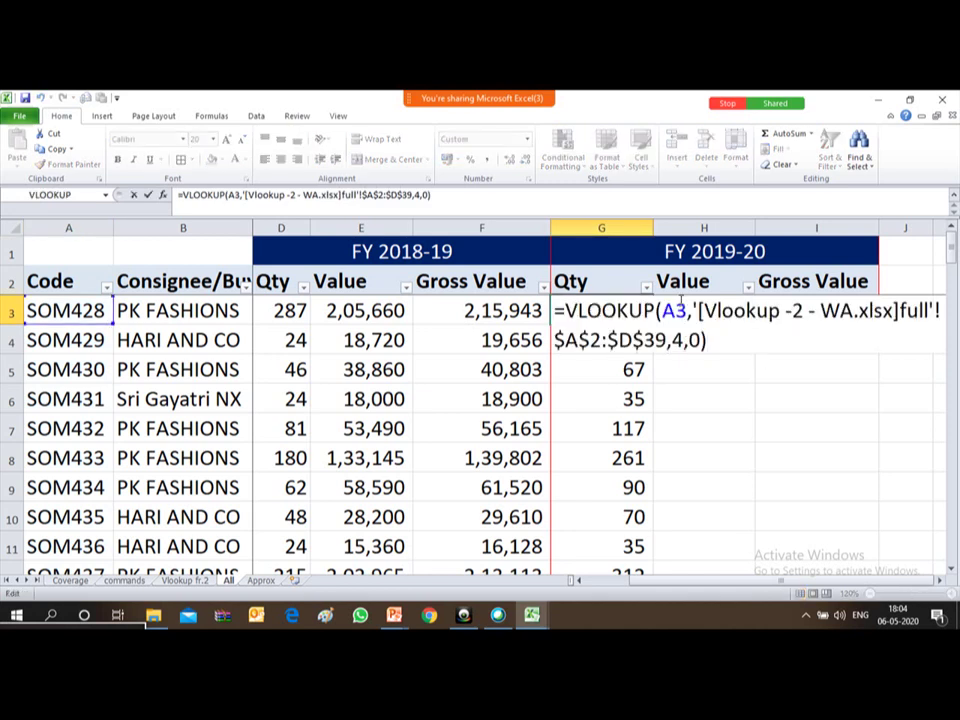
left_click(678, 308)
key("BackSpace")
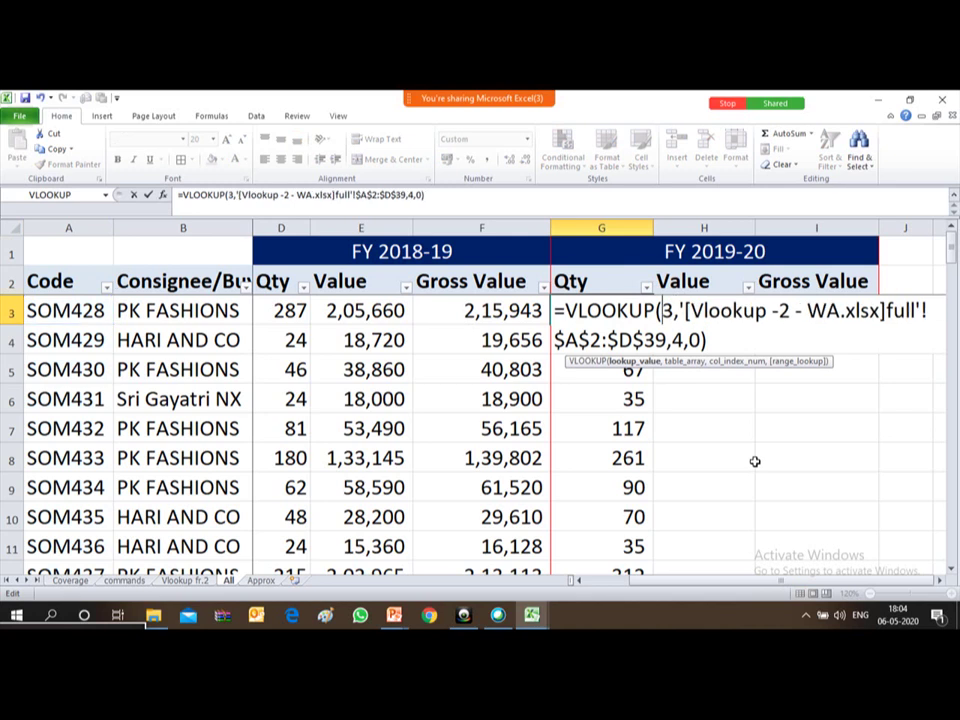
type("b")
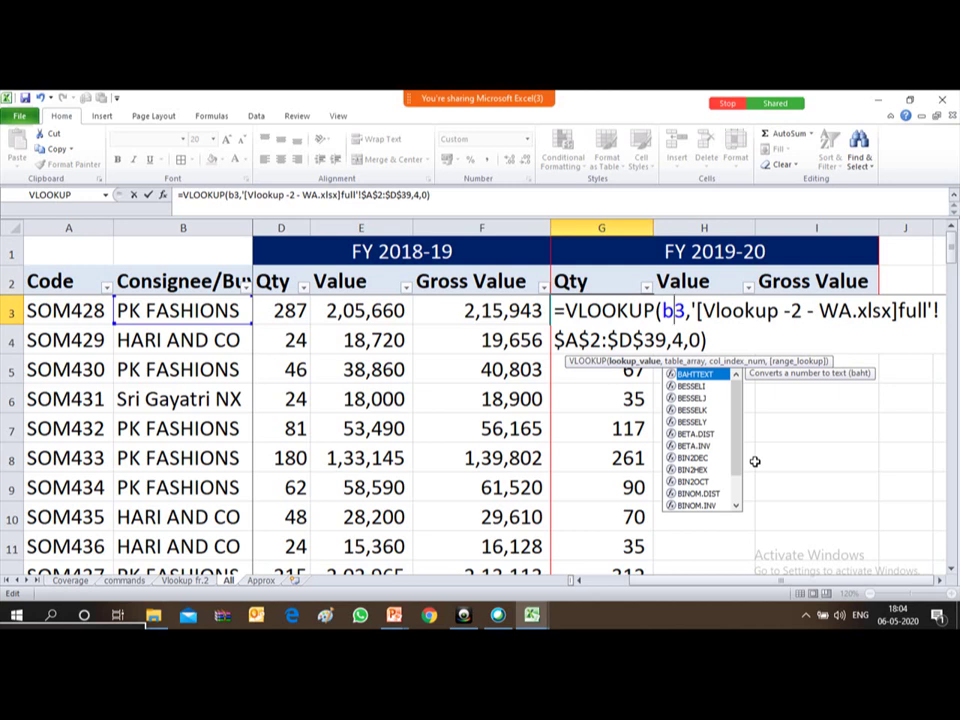
key("Return")
key("Up")
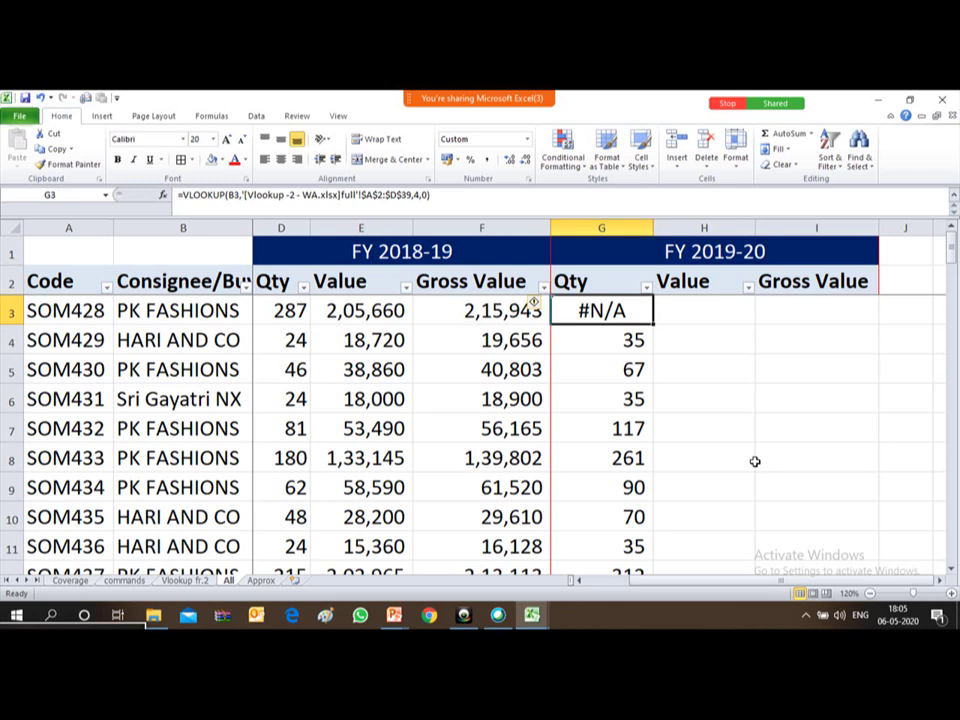
- Check the source sheet's Code column and try starting the table array of G3's formula at $B$2 instead
key("alt+Tab")
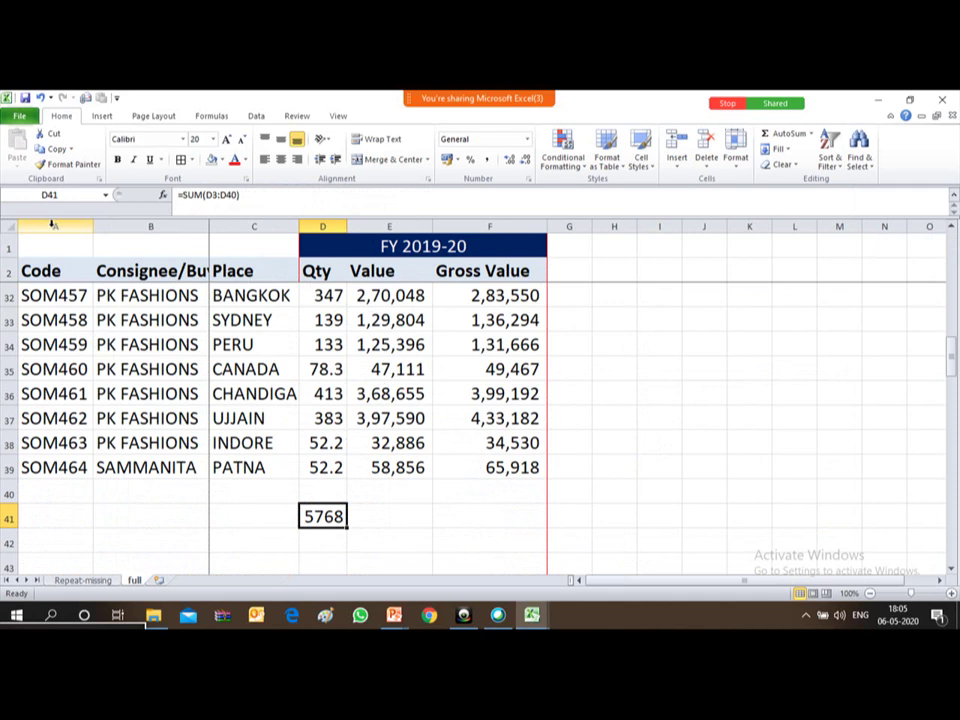
left_click(54, 227)
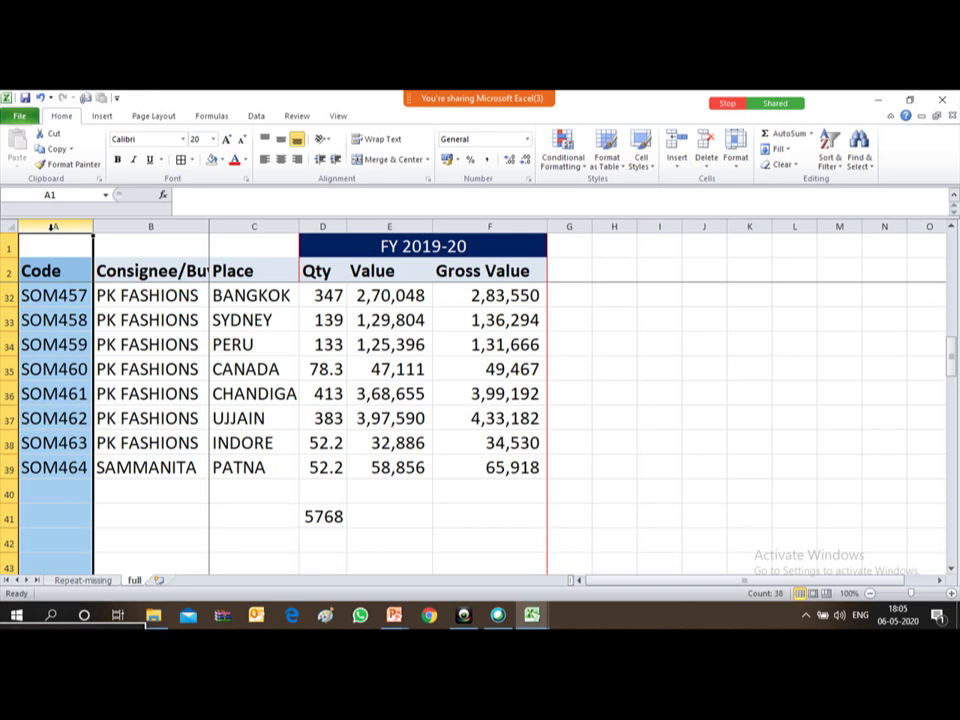
key("alt+Tab")
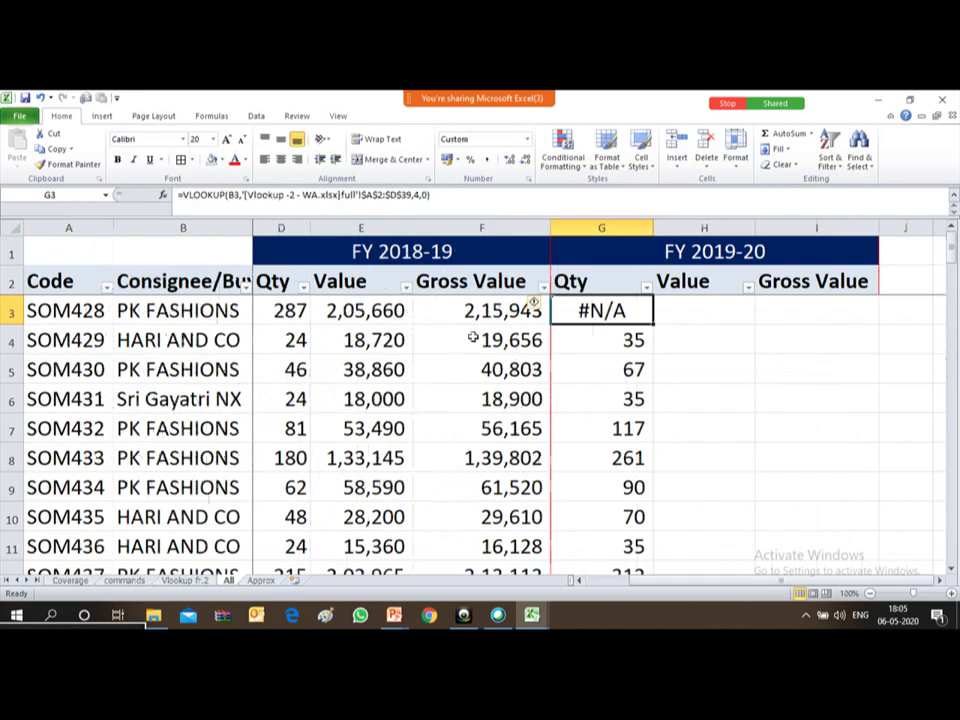
key("F2")
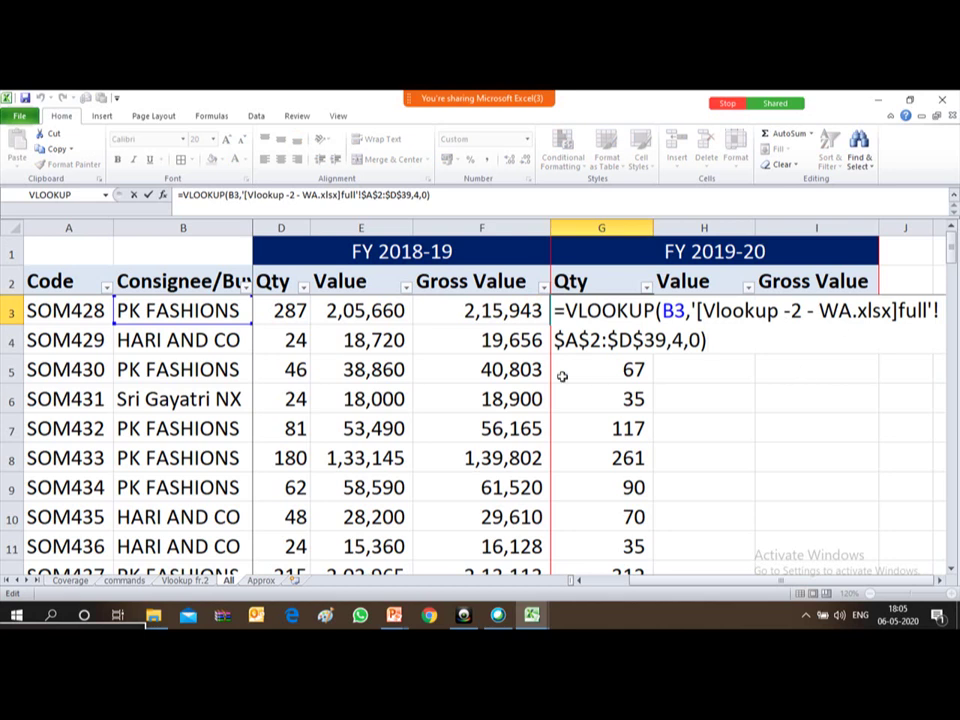
left_click(573, 340)
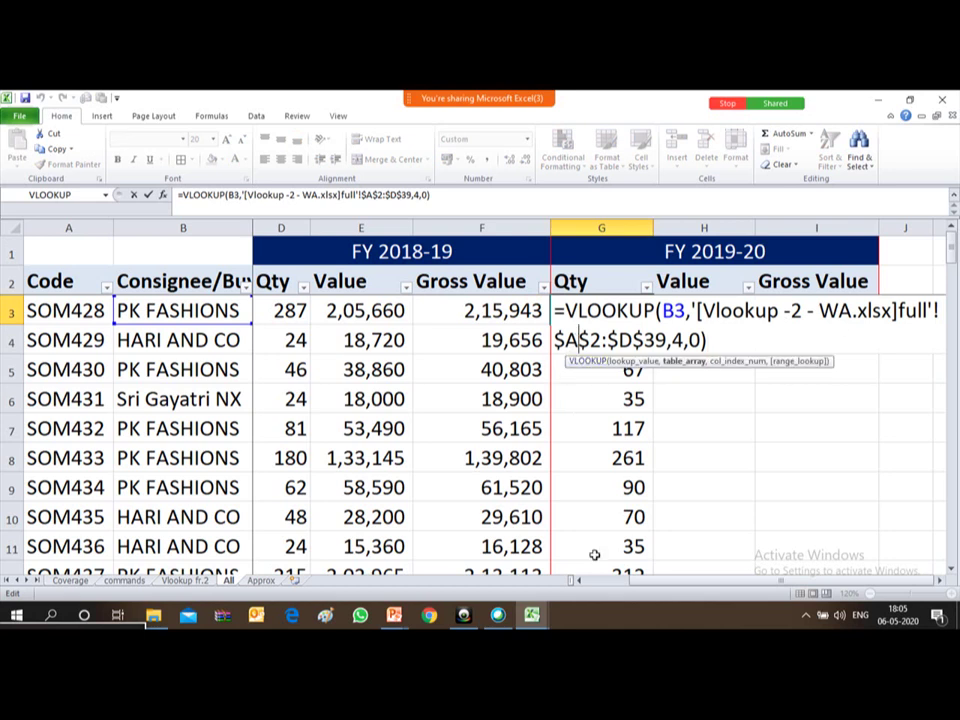
key("BackSpace")
type("b")
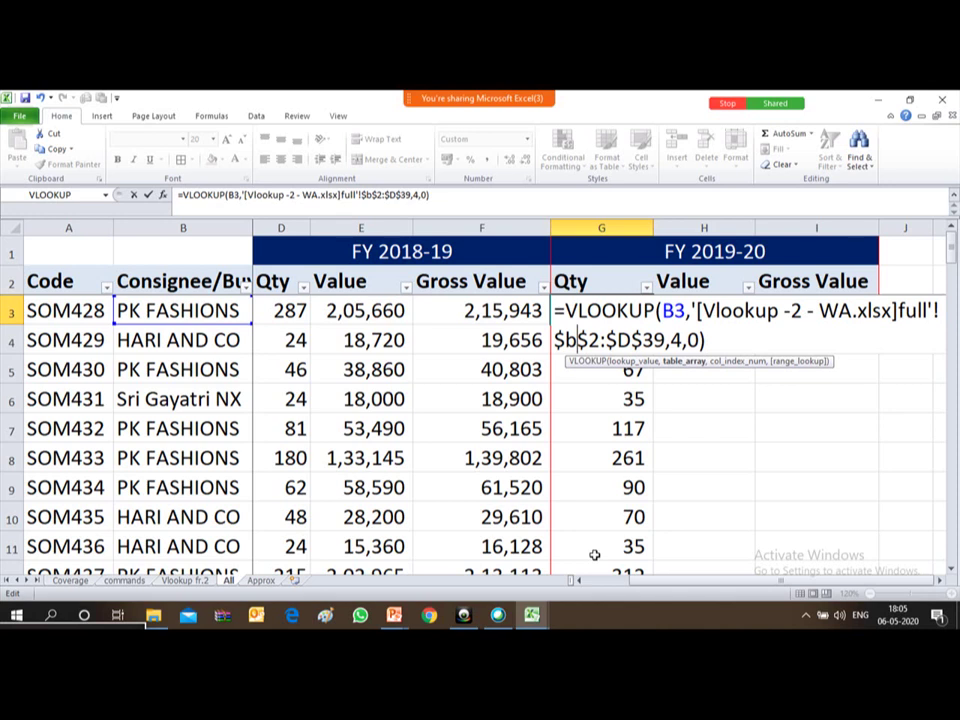
key("ctrl+Return")
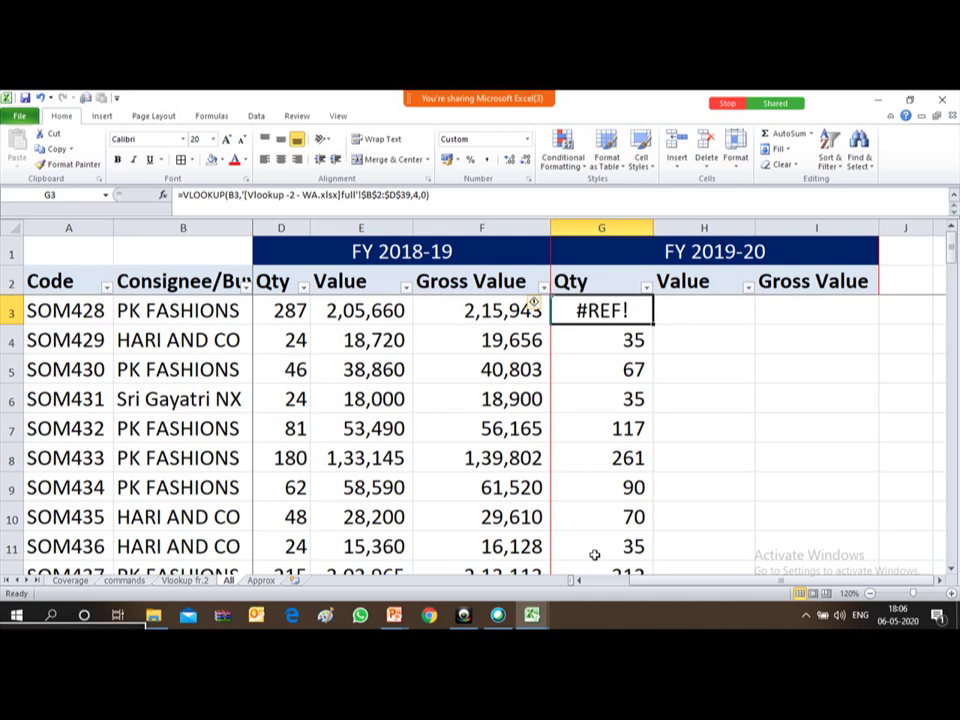
- Undo both changes to G3's lookup value and table array, and check the original formula
key("ctrl+z")
key("ctrl+z")
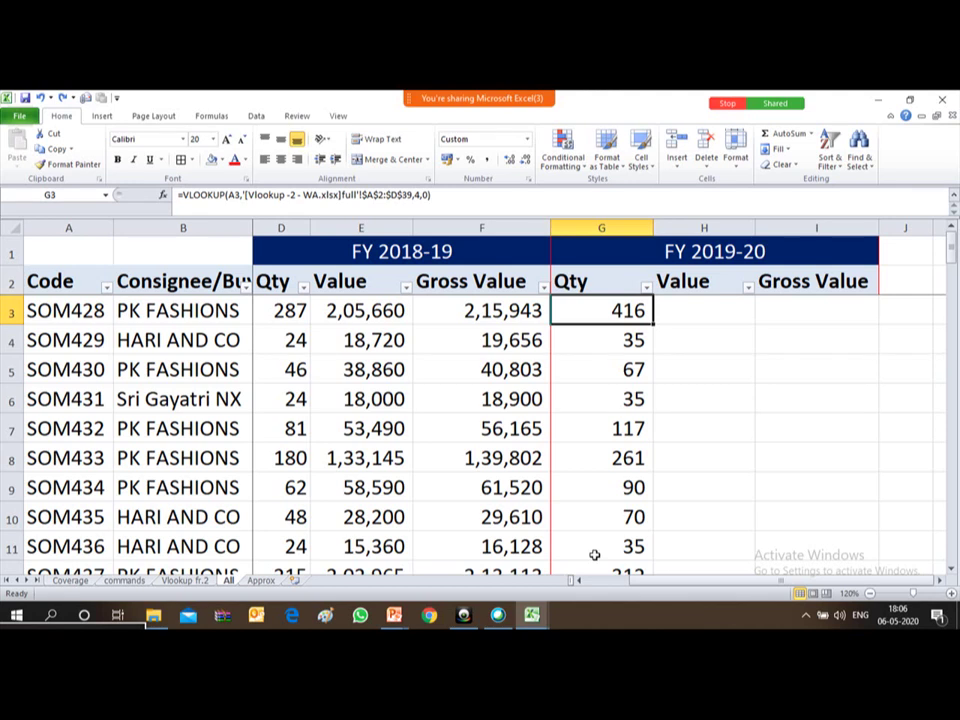
key("F2")
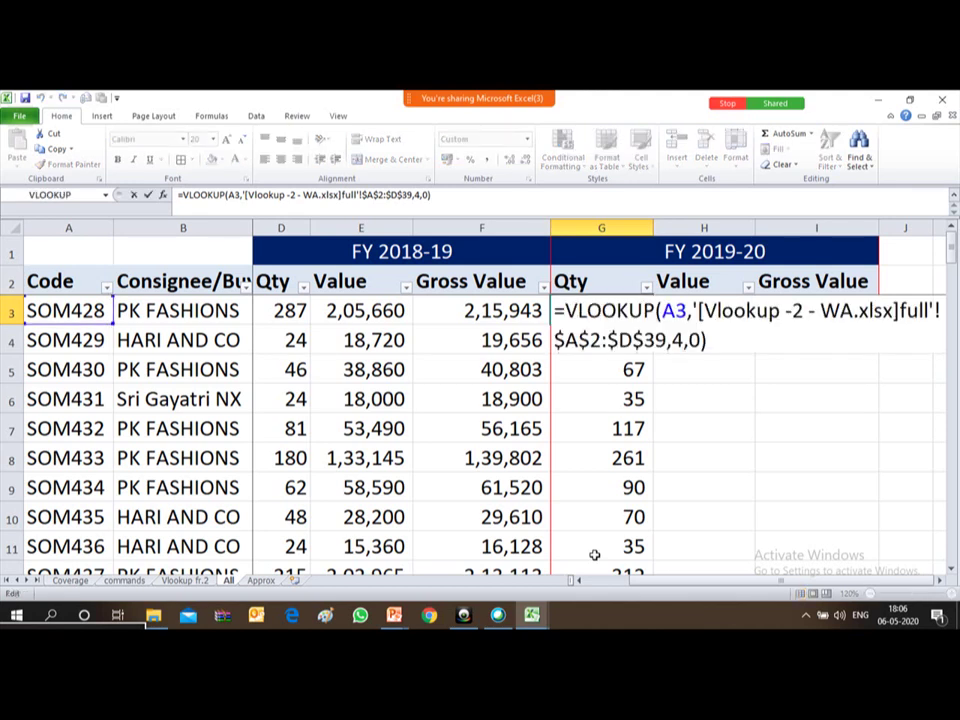
key("ctrl+Return")
- Clear the looked-up FY 2019-20 quantities in G3:G39
key("ctrl+shift+Down")
key("Delete")
key("ctrl+Home")
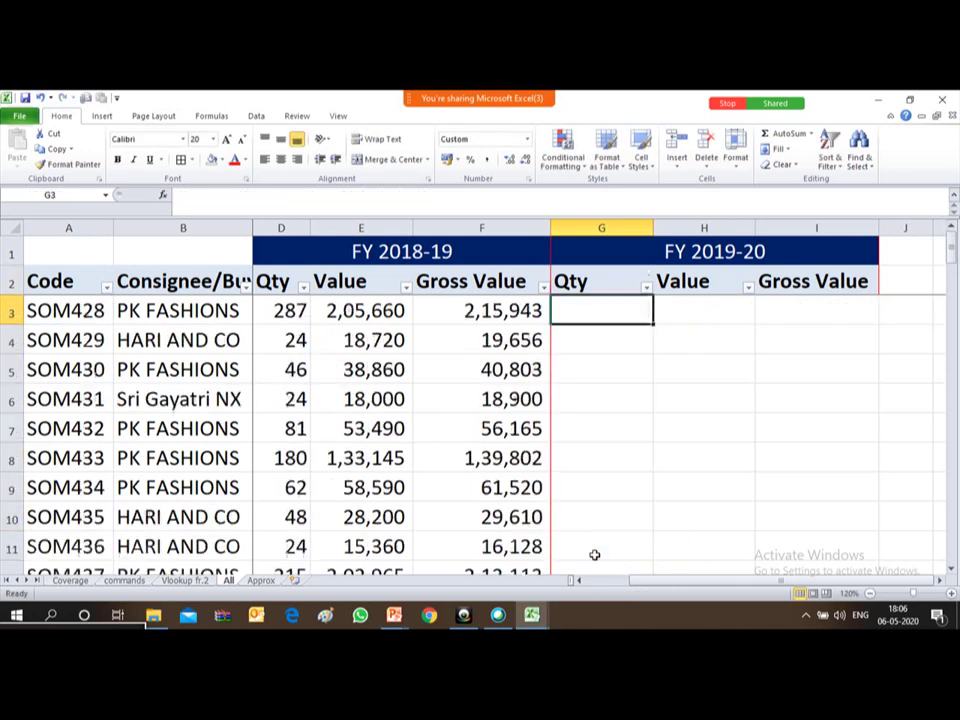
type("=v")
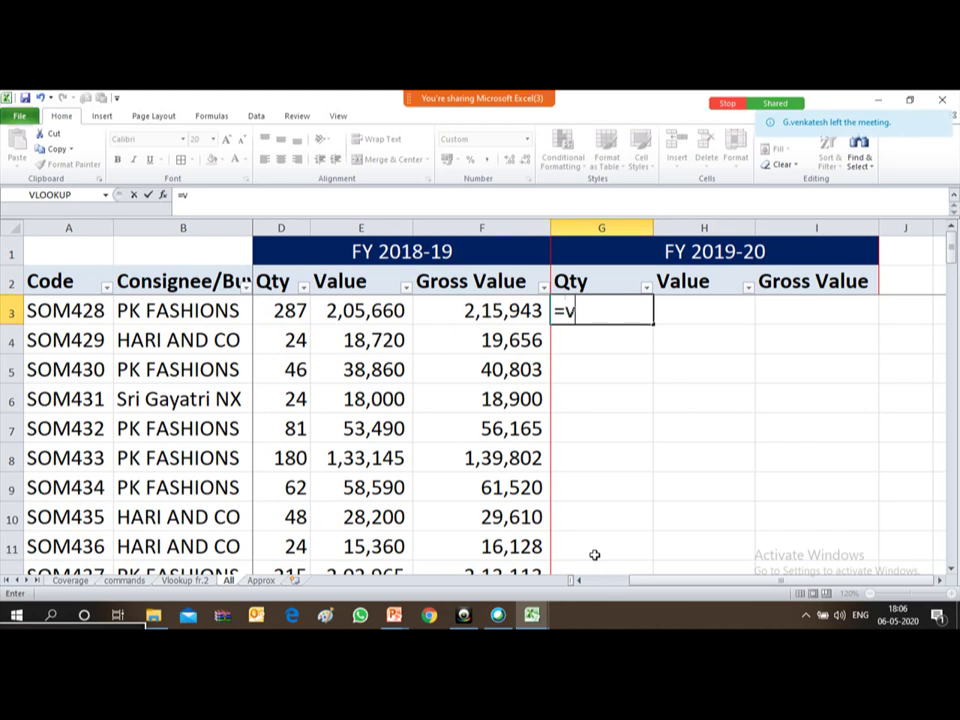
type("lookup(")
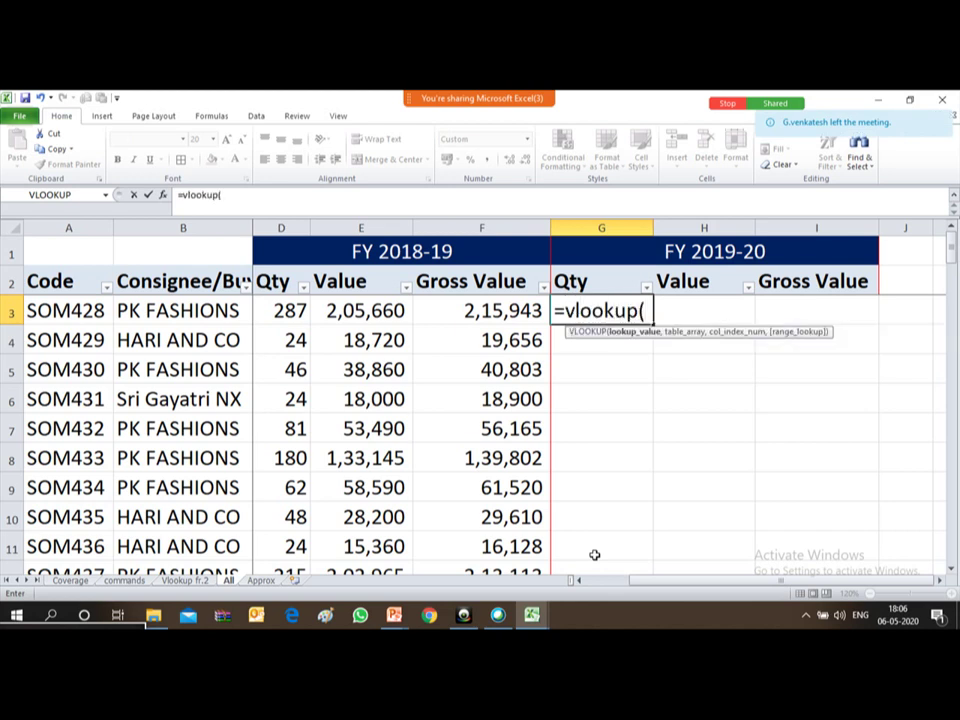
key("Left")
key("Left")
key("Left")
key("Left")
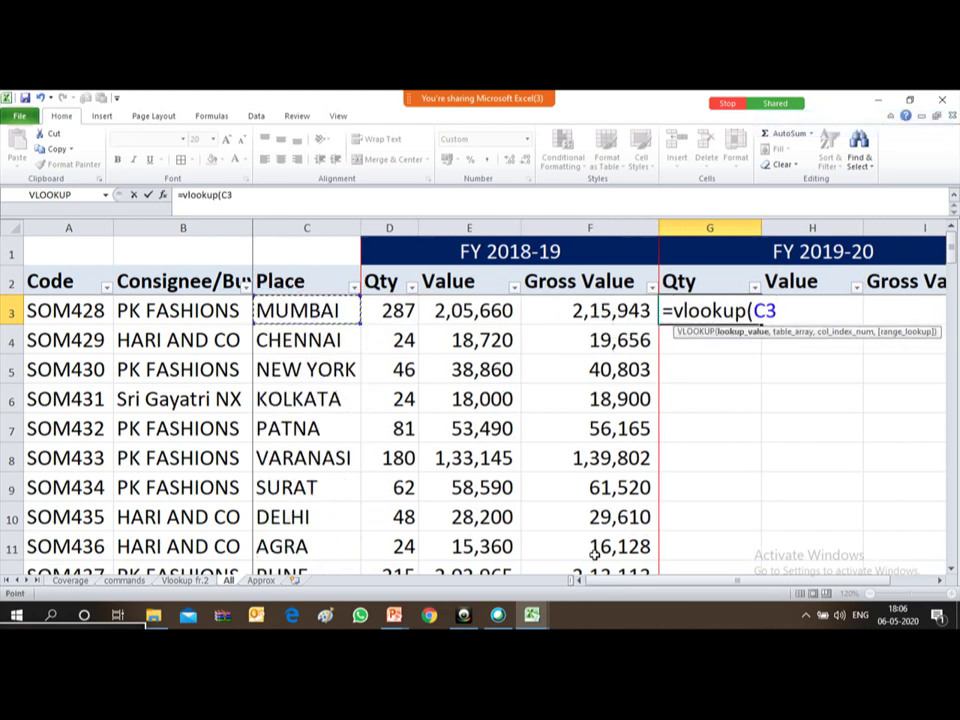
key("Escape")
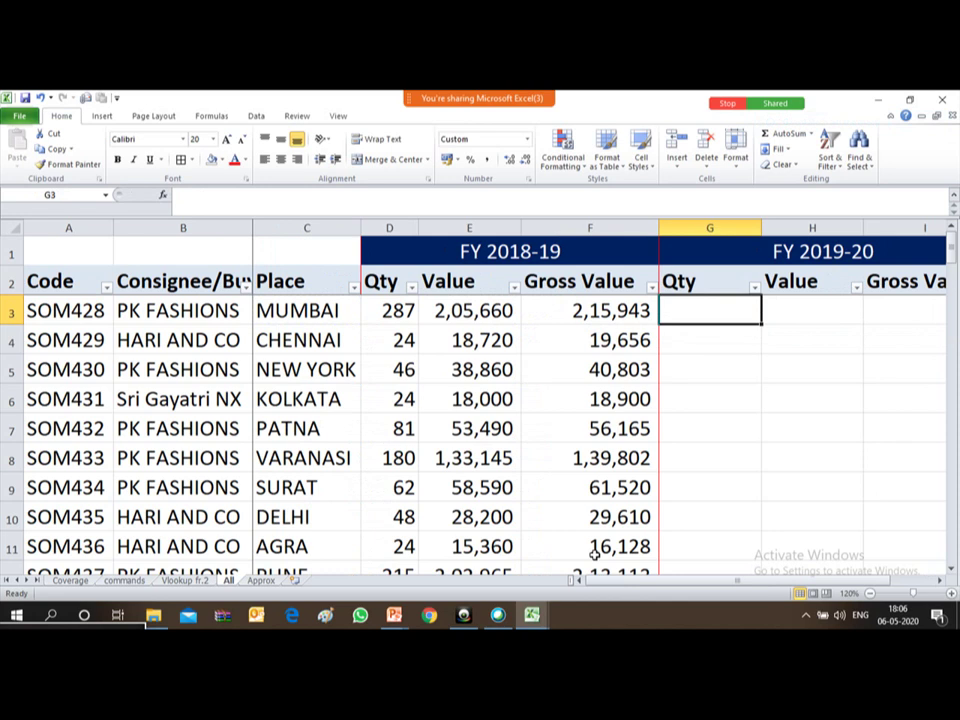
- Undo the clearing of the FY 2019-20 Qty formulas
key("Left")
key("Right")
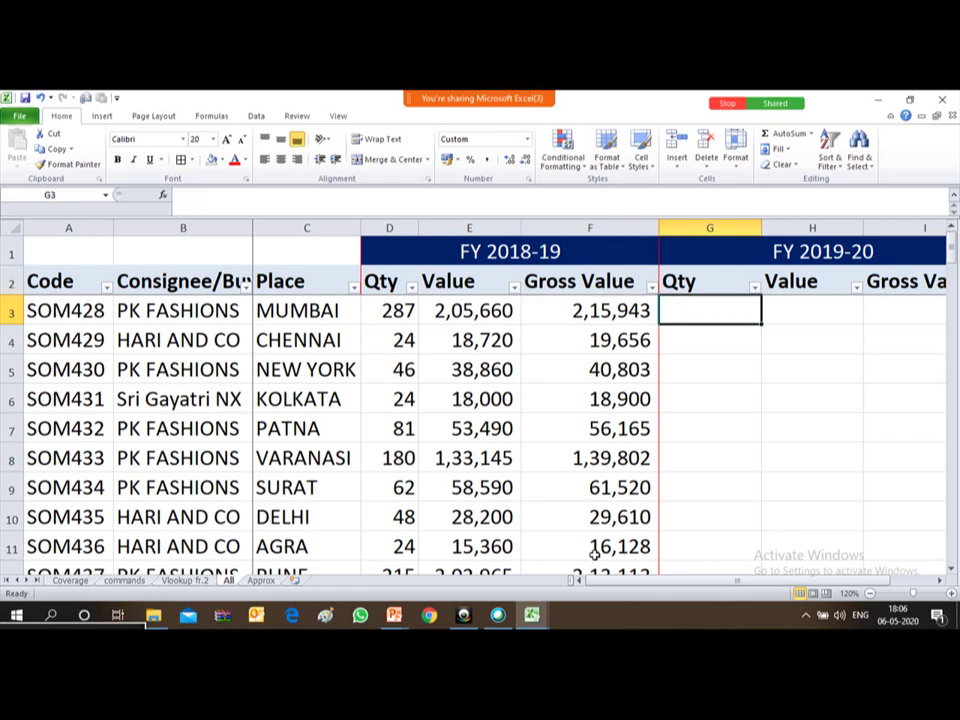
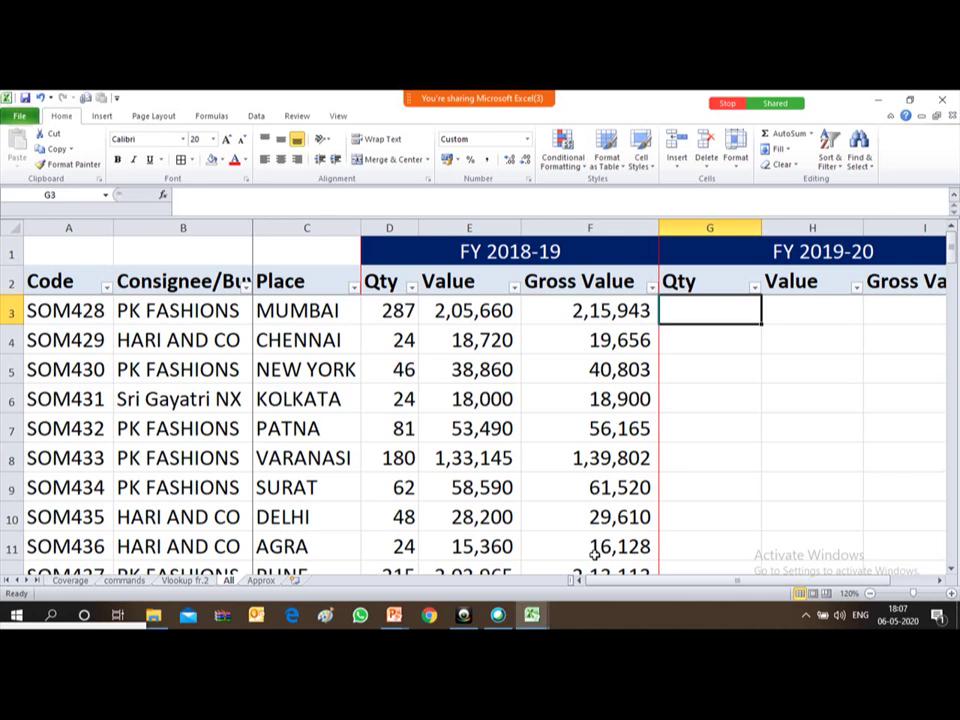
key("ctrl+v")
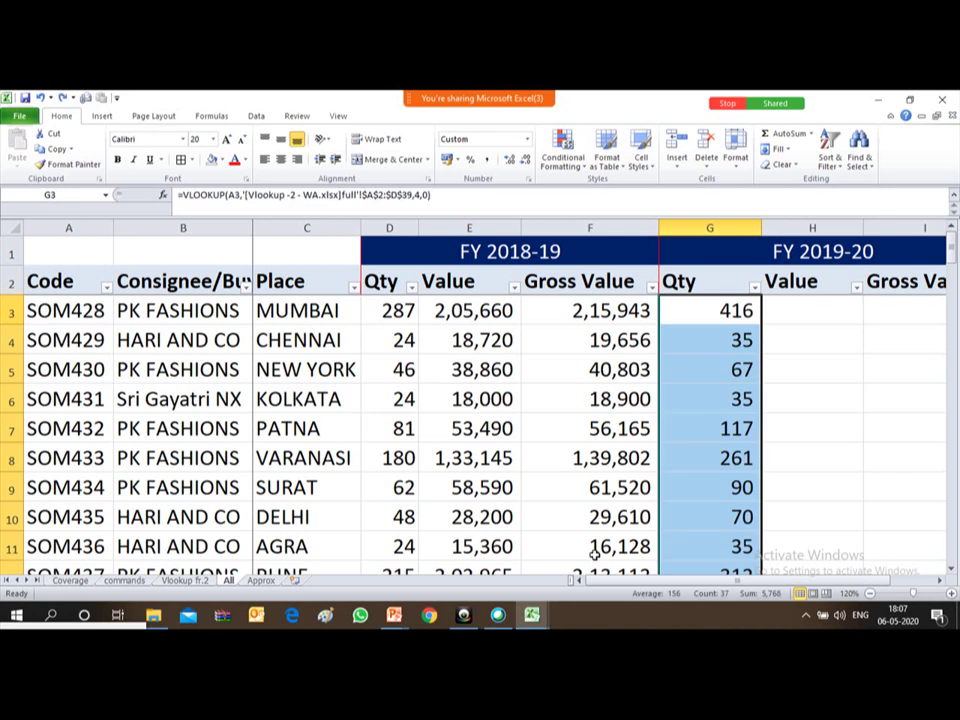
- Set the lookup value of the VLOOKUP formula in G3 to B3
key("Up")
key("Down")
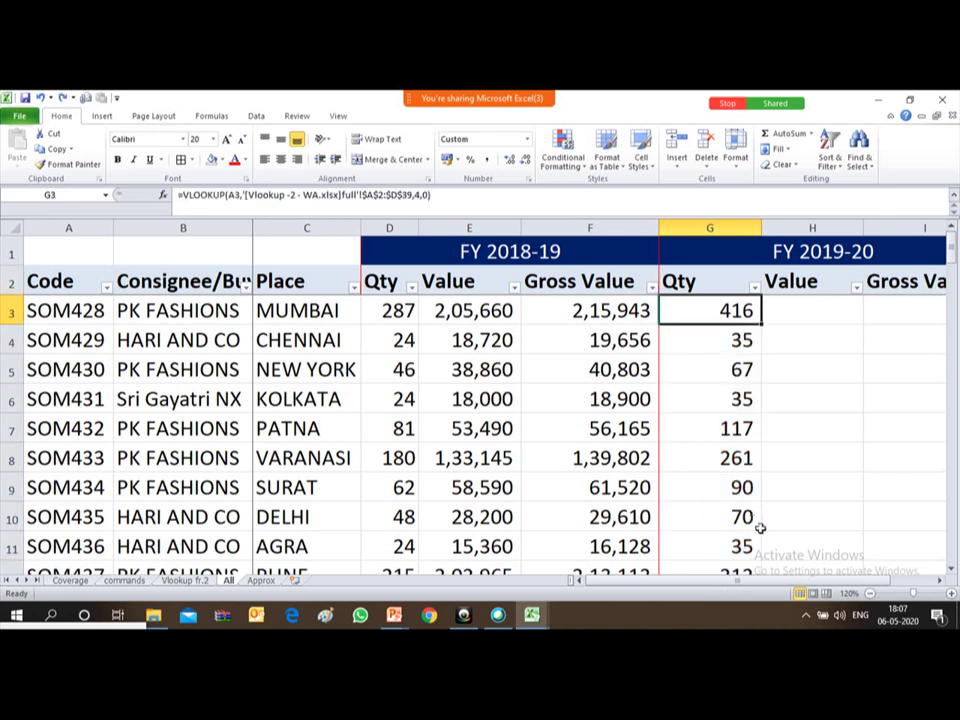
key("F2")
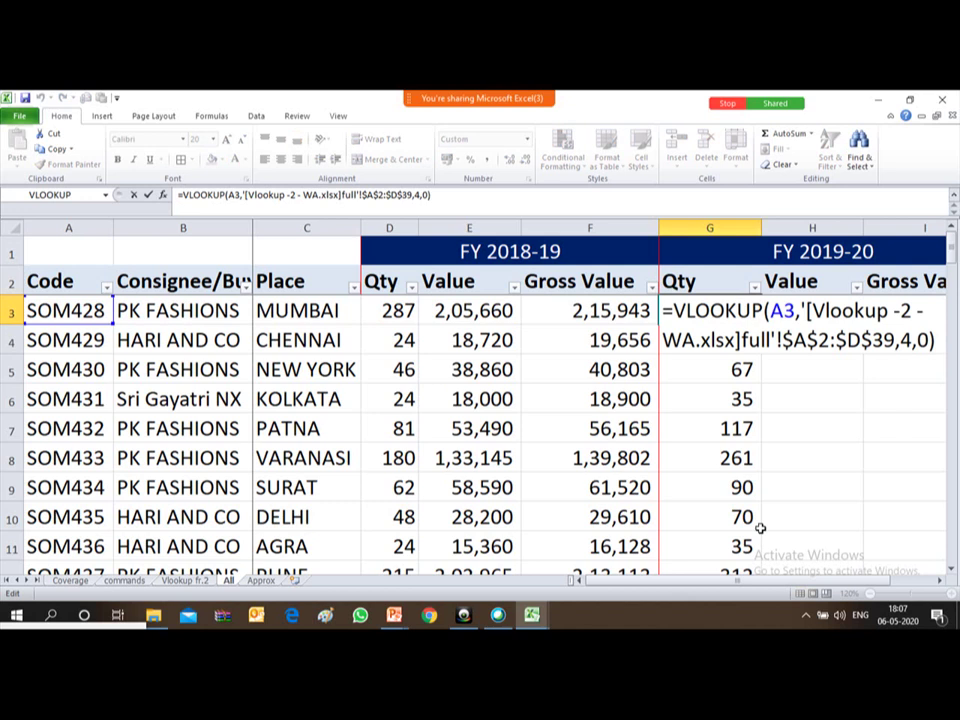
key("Left")
key("Left")
key("Left")
key("Left")
key("Left")
key("Left")
key("Left")
key("Left")
key("Left")
key("Left")
key("Left")
key("Left")
key("Left")
key("Left")
key("Left")
key("Left")
key("Left")
key("Left")
key("Left")
key("Left")
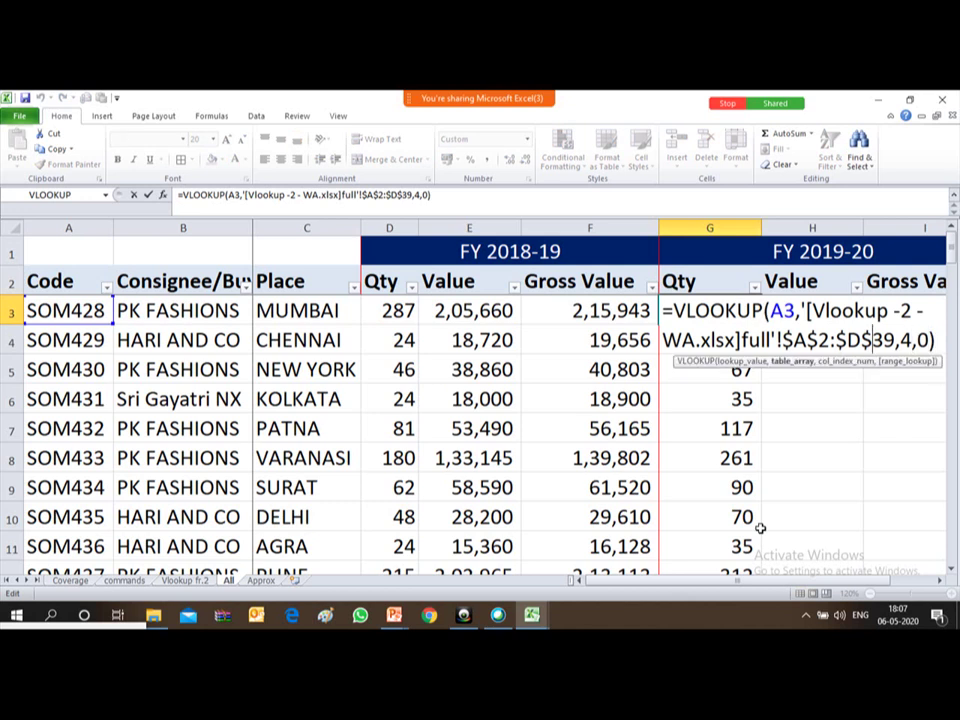
key("Left")
key("Left")
key("Left")
key("Left")
key("Left")
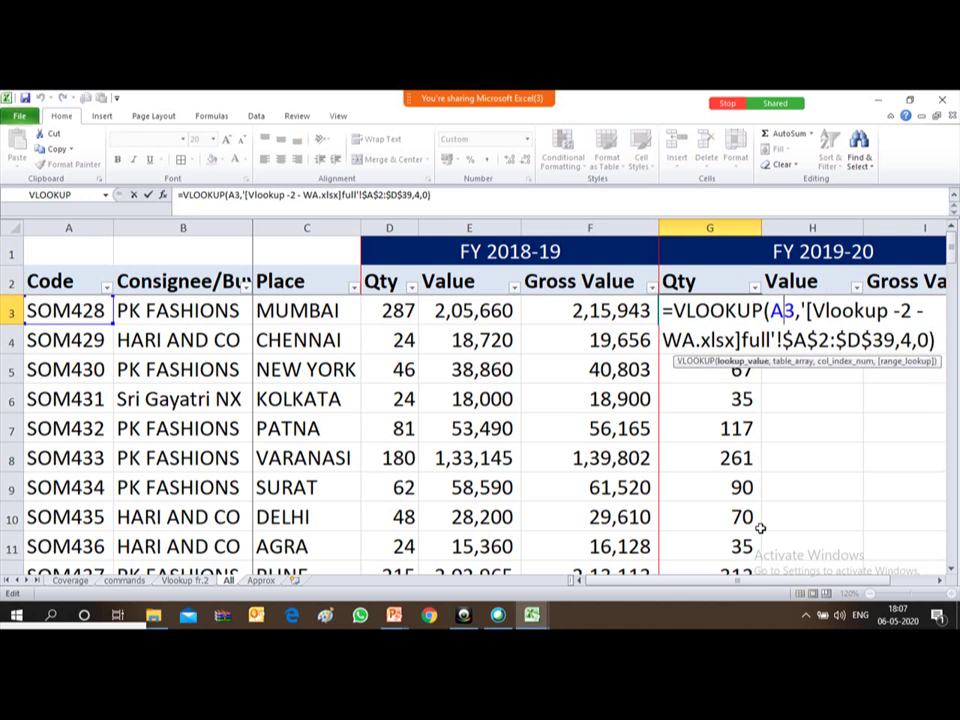
key("BackSpace")
type("b")
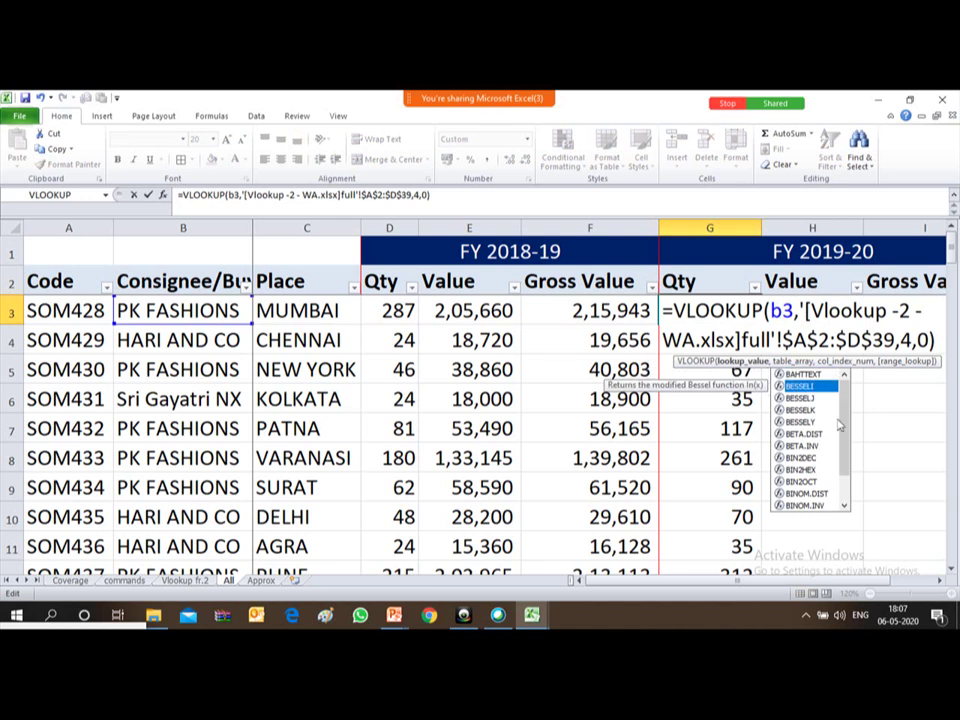
key("Escape")
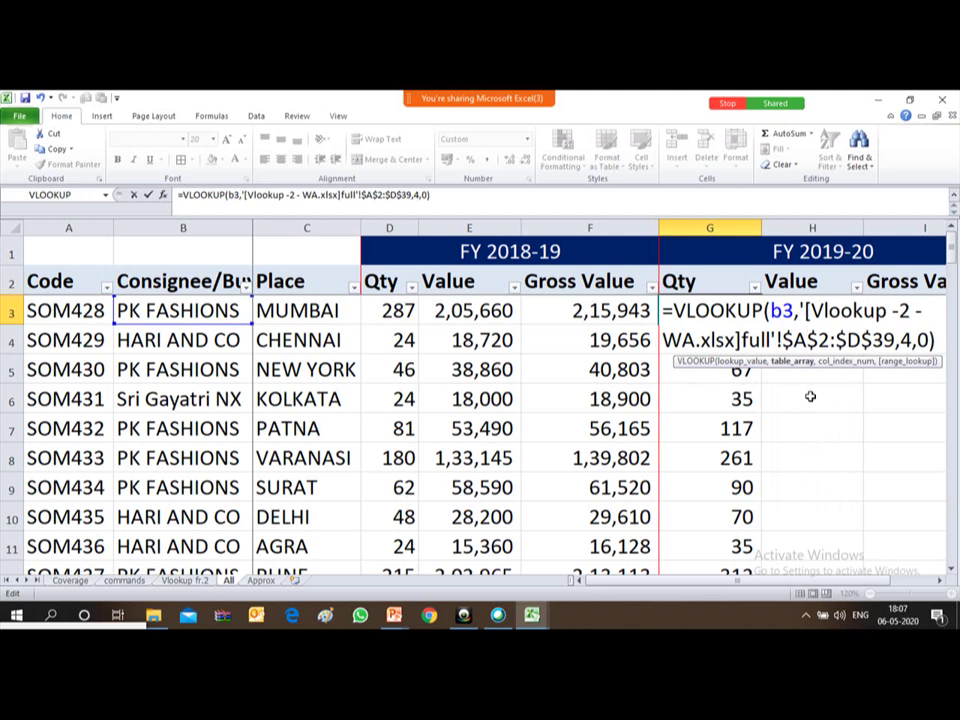
- Start the table array of G3's formula at $B$2 and set its column index number to 3
type("b")
key("BackSpace")
key("BackSpace")
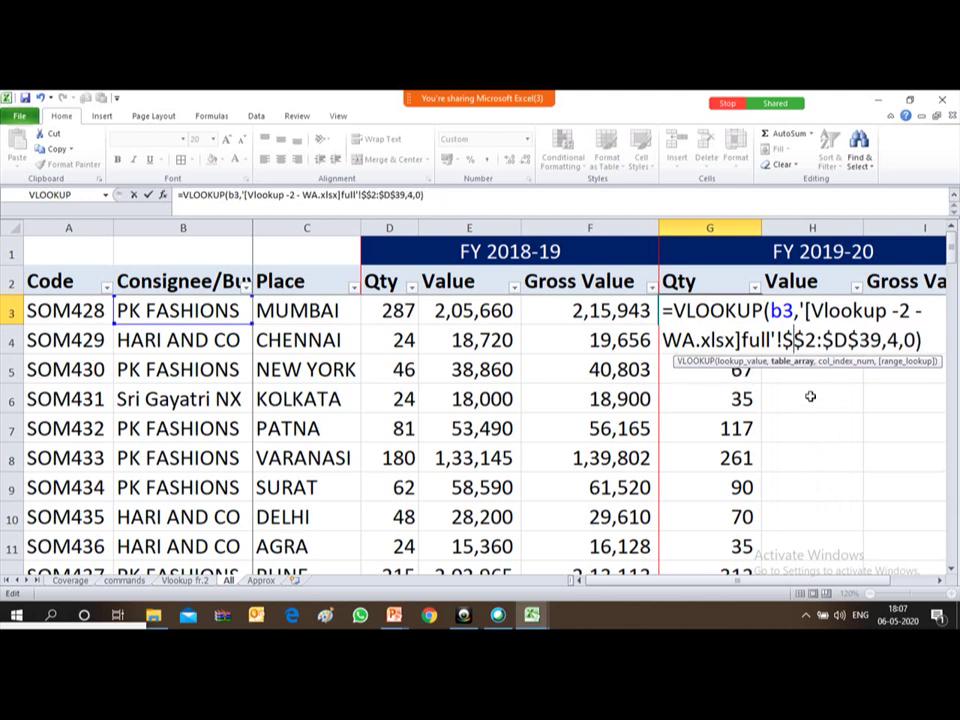
type("b")
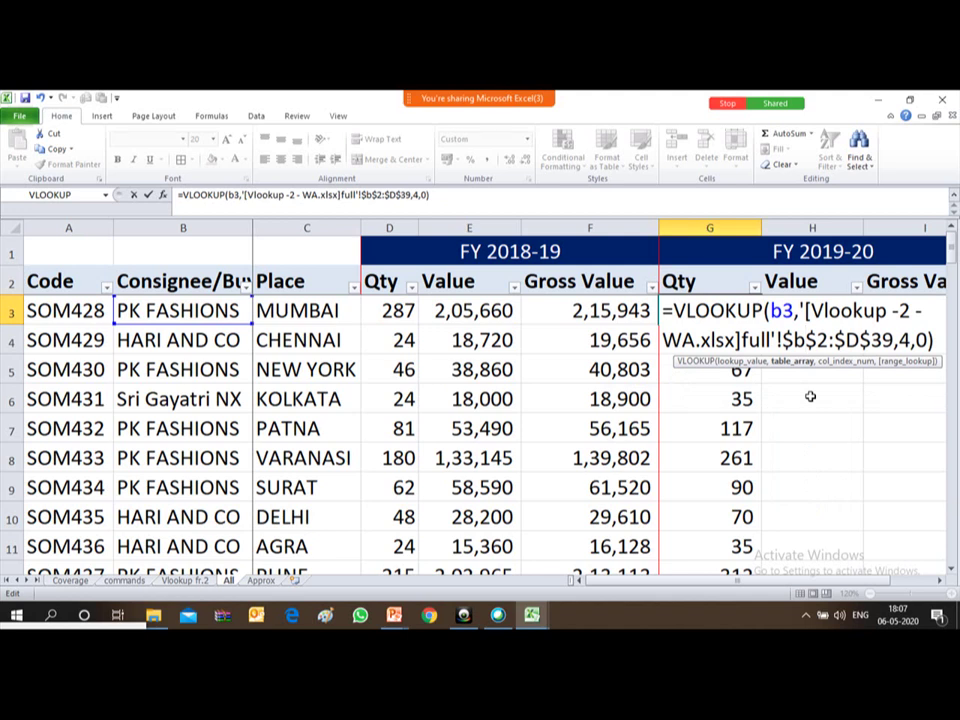
left_click(914, 340)
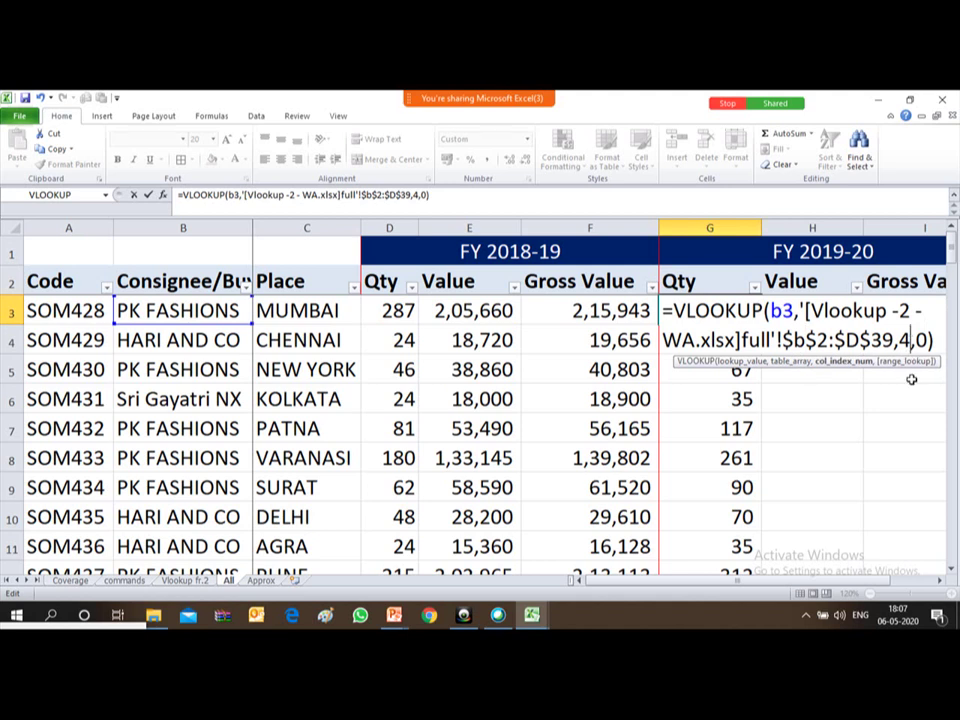
key("BackSpace")
type("3")
key("Return")
key("Up")
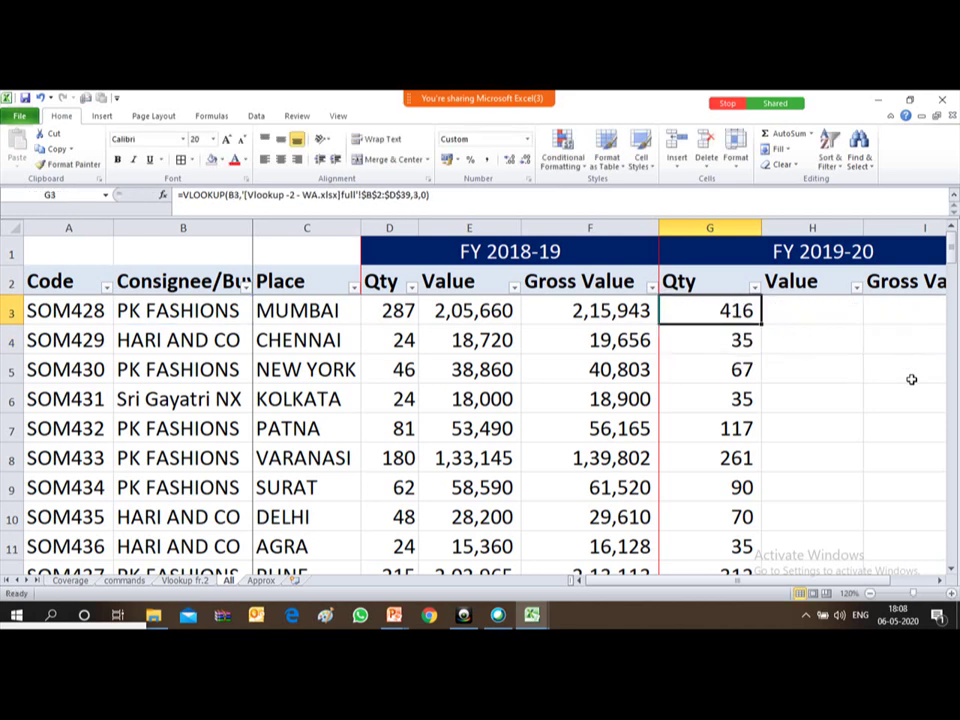
- Fill G3's revised VLOOKUP formula down through G39
key("ctrl+shift+Down")
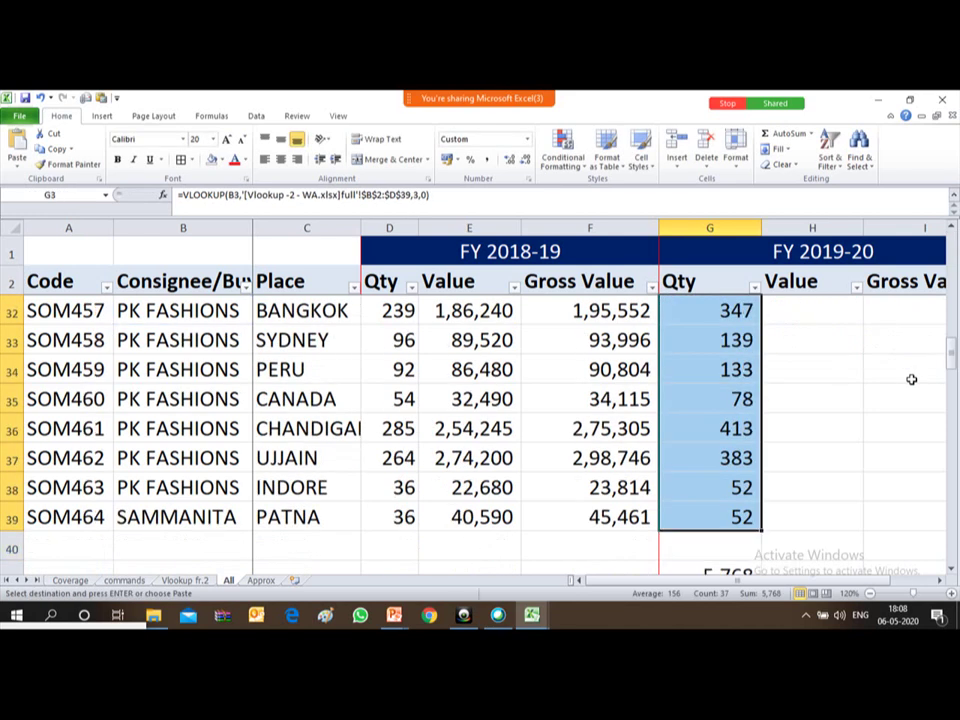
key("ctrl+d")
- Review the looked-up FY 2019-20 quantities down the Qty column to the total below them
key("Down")
key("Down")
key("Down")
key("Down")
key("Down")
key("Down")
key("Down")
key("Down")
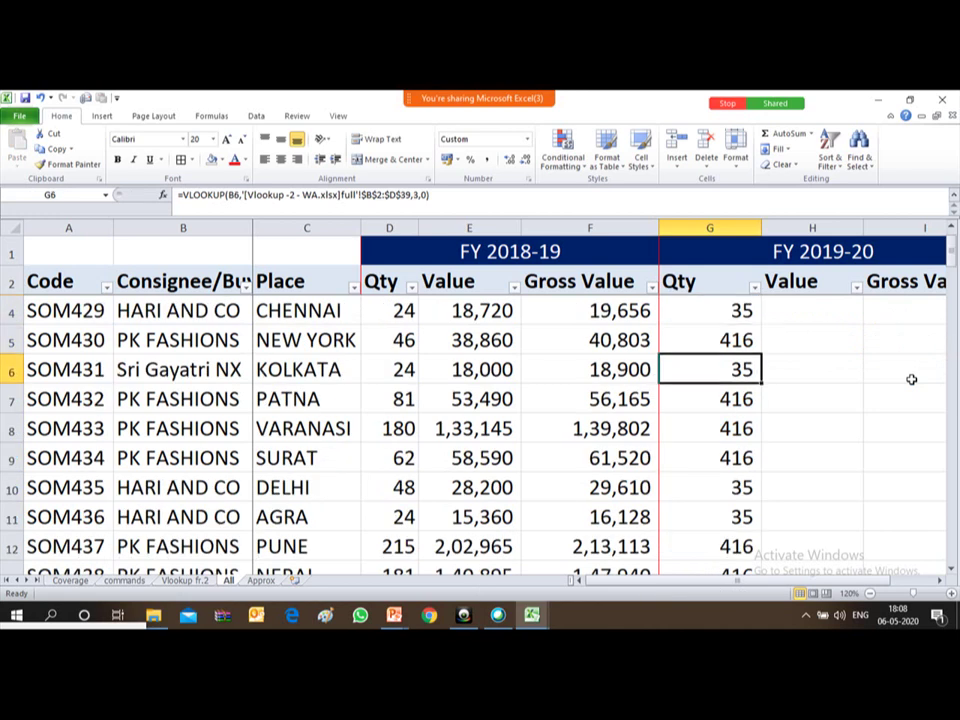
key("Down")
key("Down")
key("Down")
key("Down")
key("Down")
key("Down")
key("Down")
key("Down")
key("Down")
key("Down")
key("Down")
key("Down")
key("Down")
key("Down")
key("Down")
key("Down")
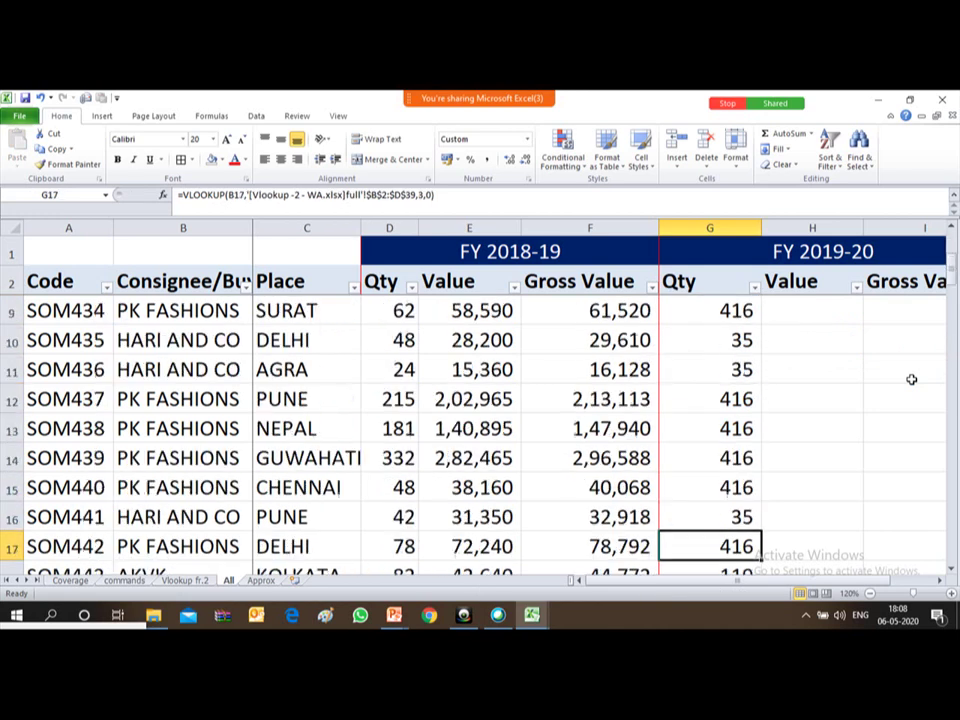
key("Down")
key("Down")
key("Down")
key("Down")
key("Down")
key("Down")
key("Down")
key("Down")
key("Down")
key("Down")
key("Down")
key("Down")
key("Down")
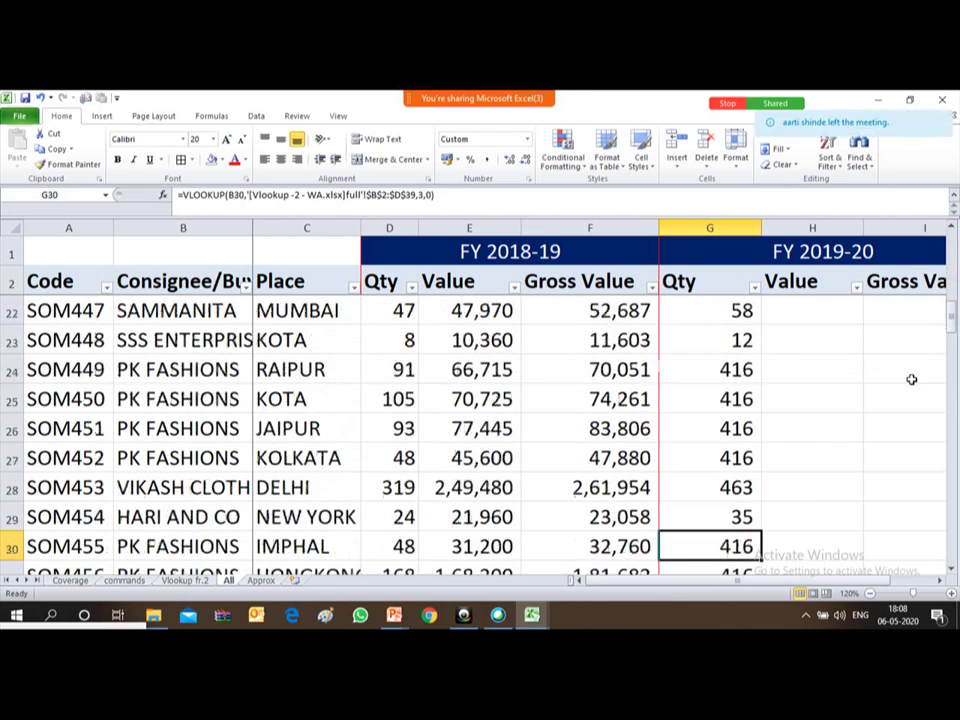
key("Down")
key("Down")
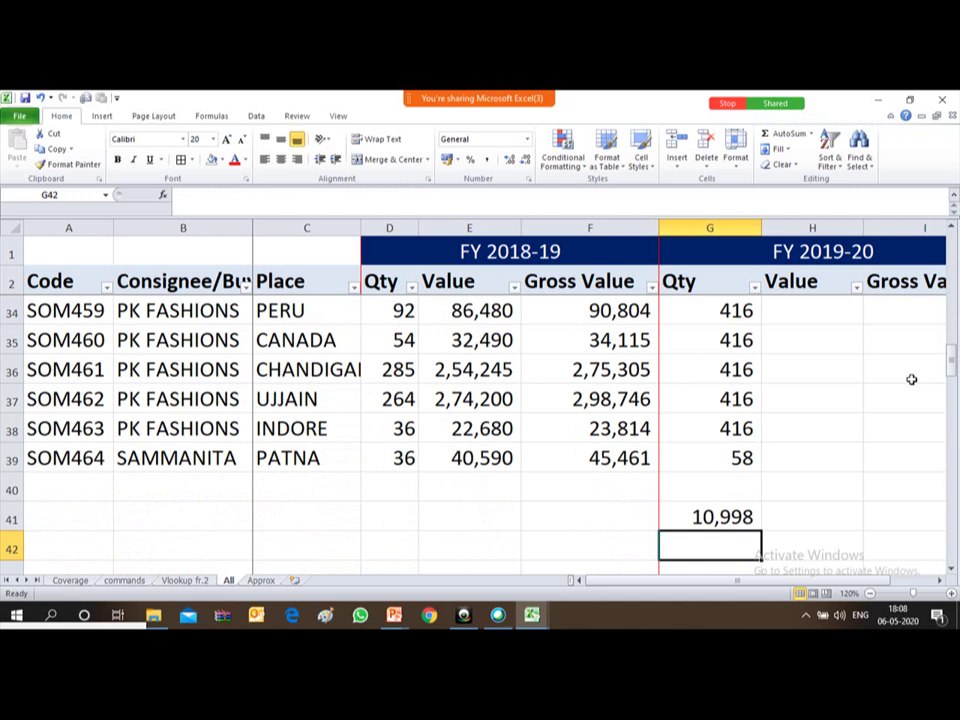
- Compare the source workbook's Qty total in D41 with the looked-up Qty total in G41
key("alt+Tab")
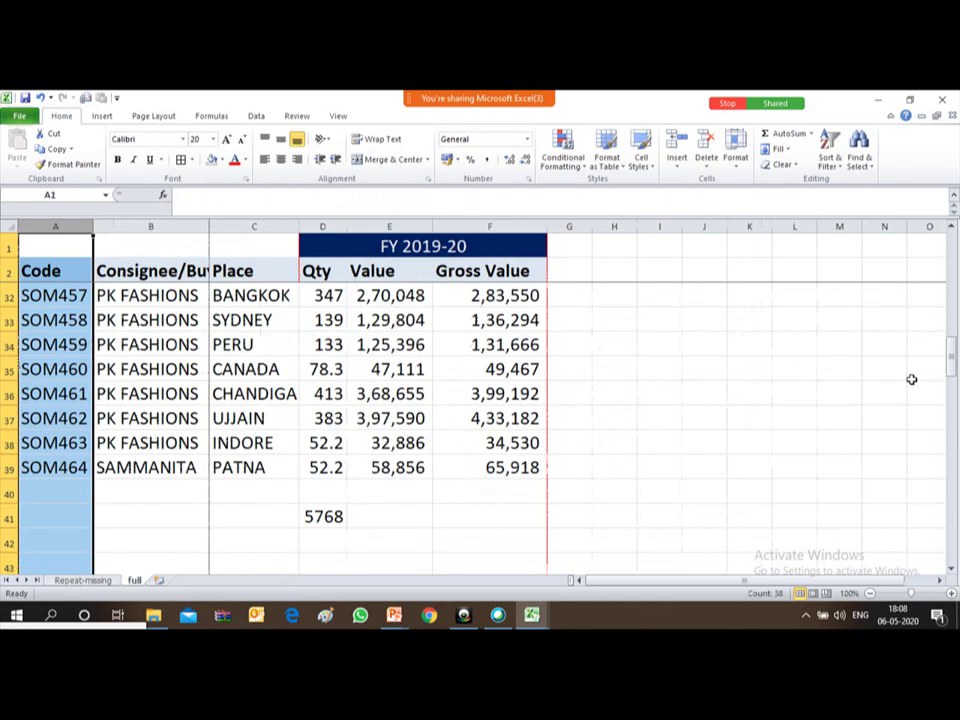
key("Down")
key("Down")
key("Right")
key("Right")
key("Right")
key("ctrl+Down")
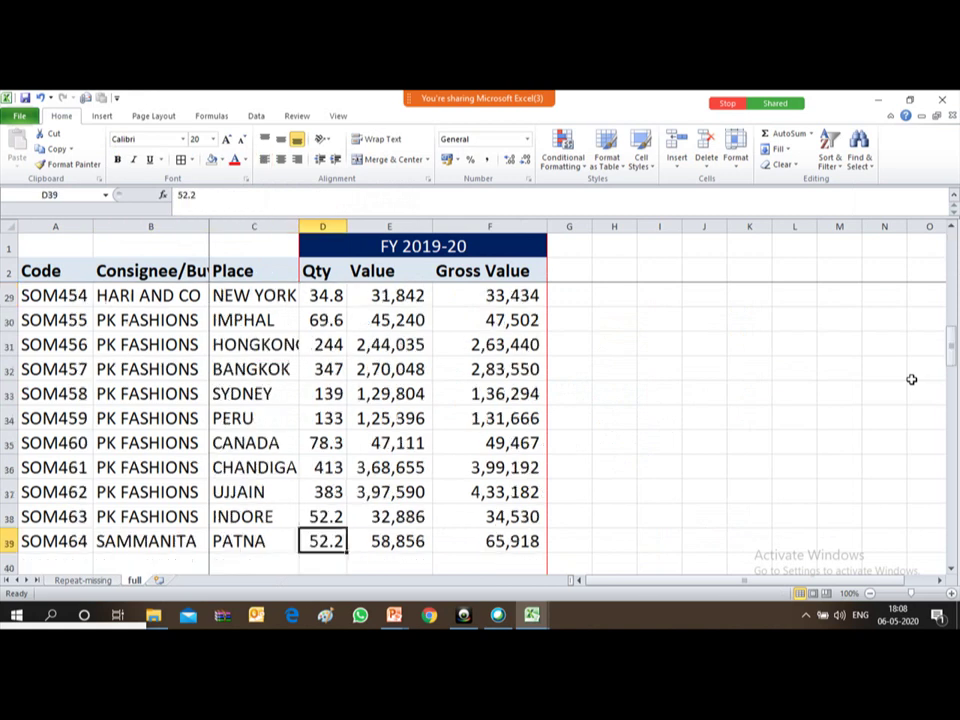
key("Down")
key("Down")
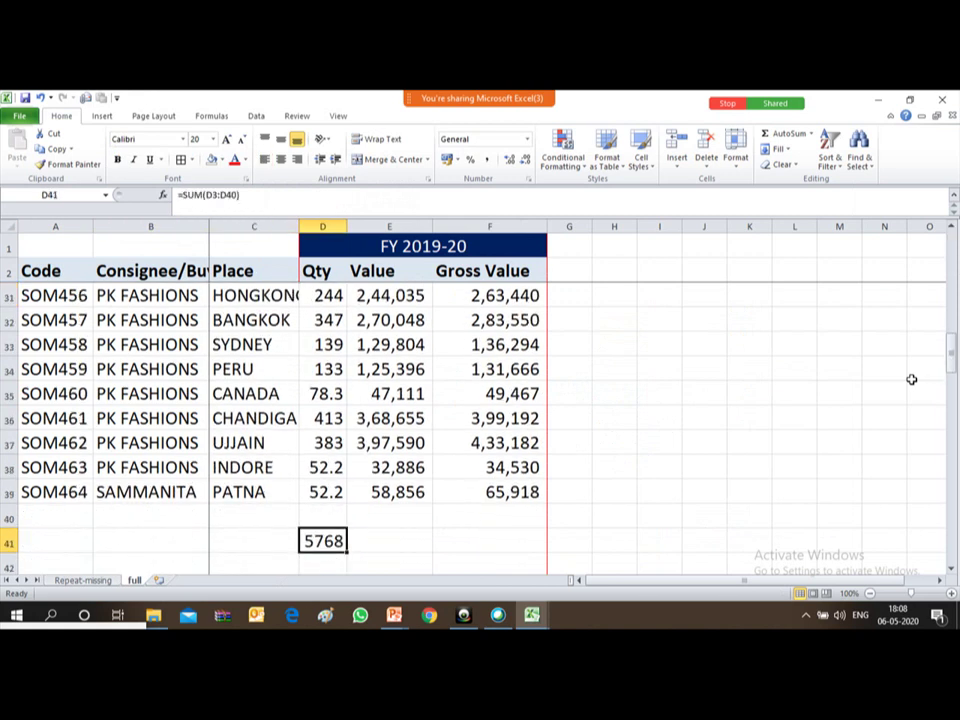
key("alt+Tab")
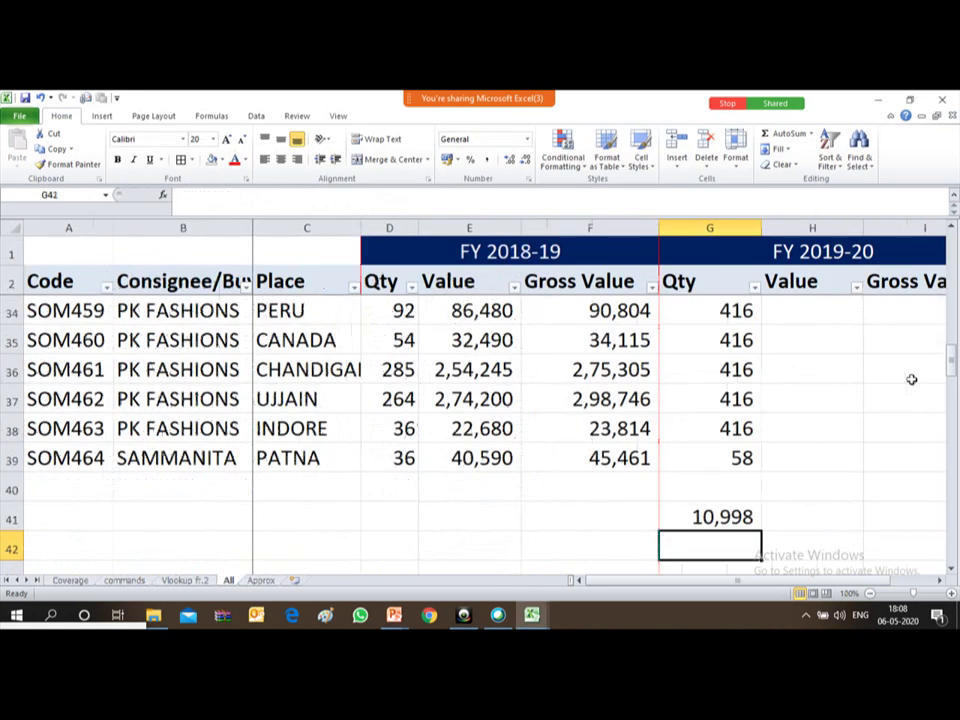
key("Up")
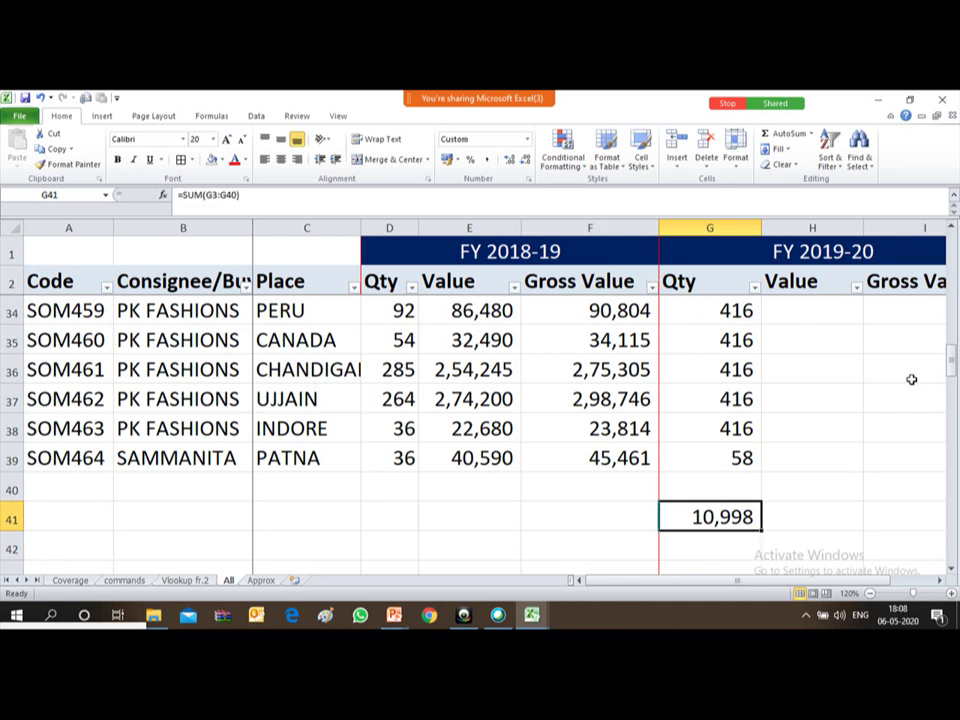
- Go back to the top of the FY 2019-20 Qty column and check the formula in G4
key("ctrl+Up")
key("ctrl+Up")
key("Down")
key("Down")
key("Down")
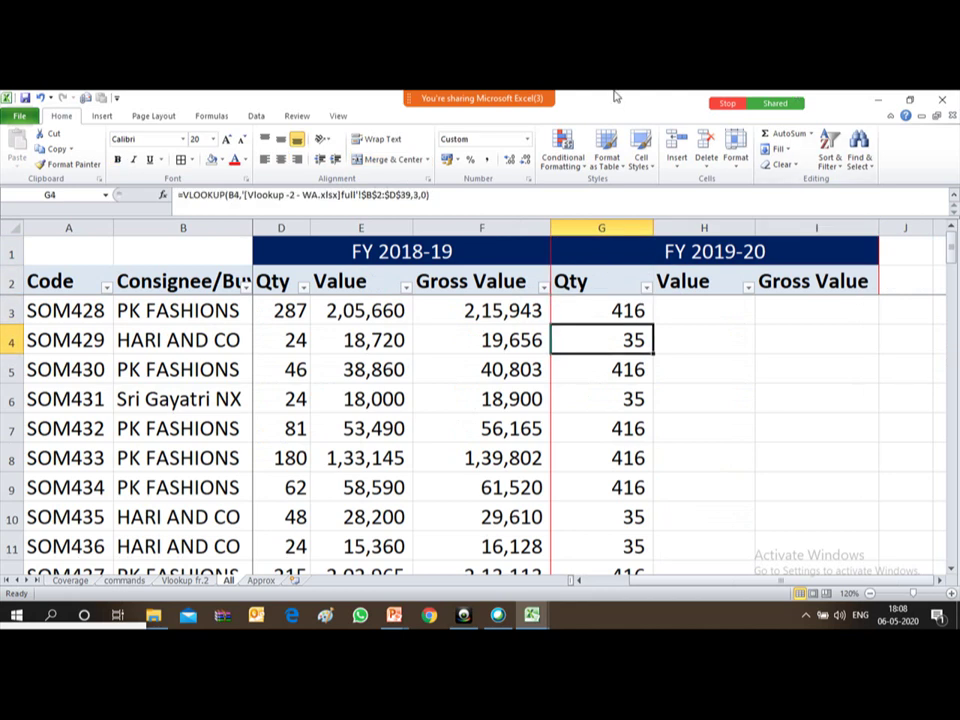
- Read the participants' messages in the meeting chat and close the chat window
mouse_move(610, 96)
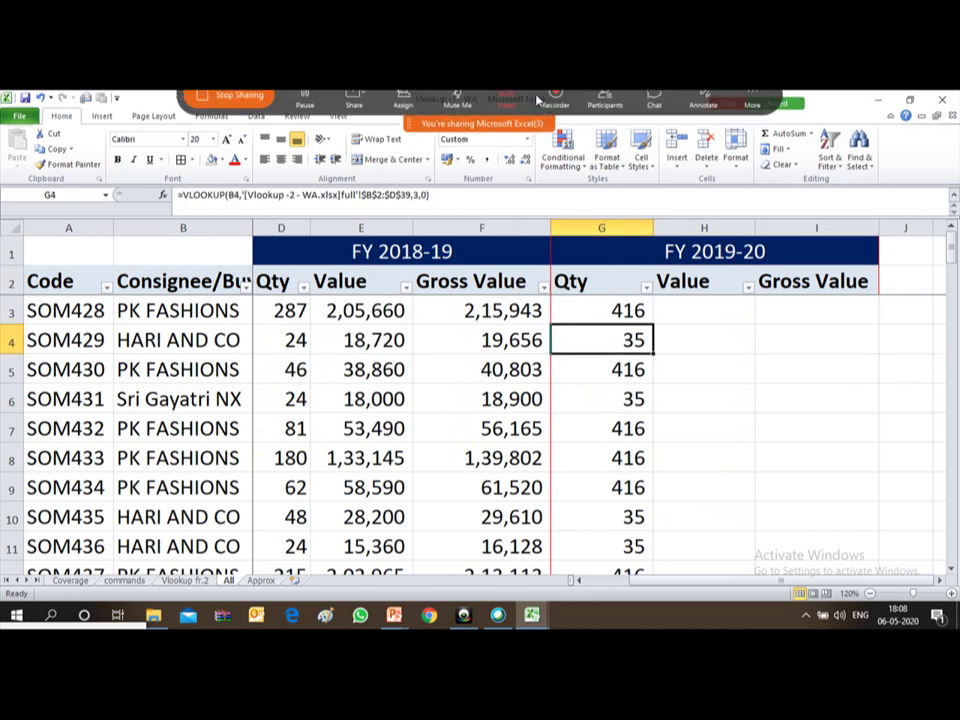
left_click(653, 110)
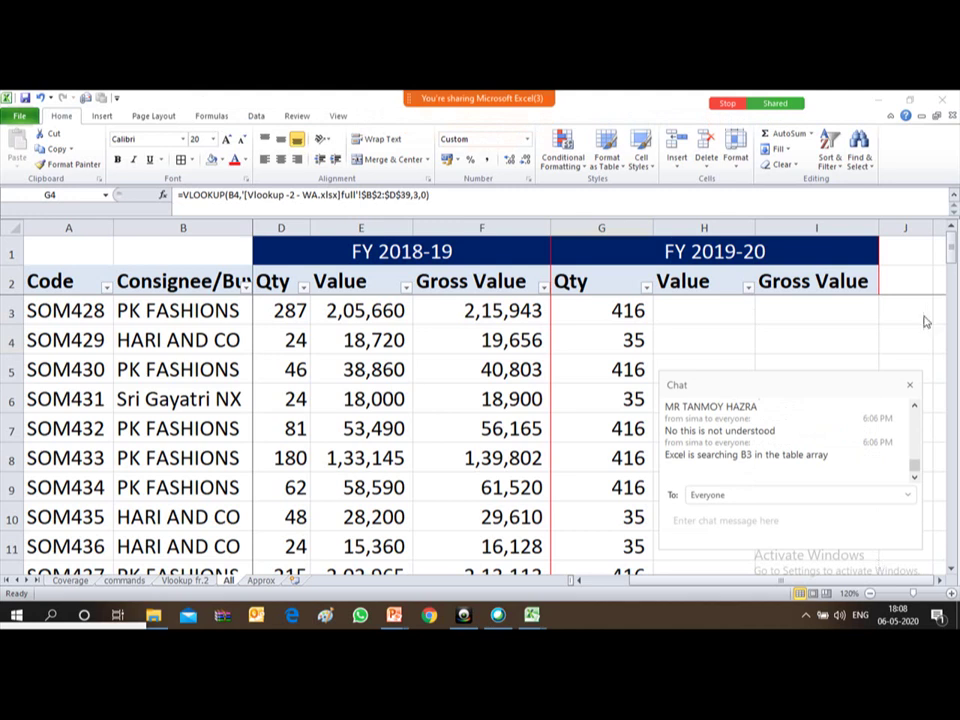
left_click(911, 389)
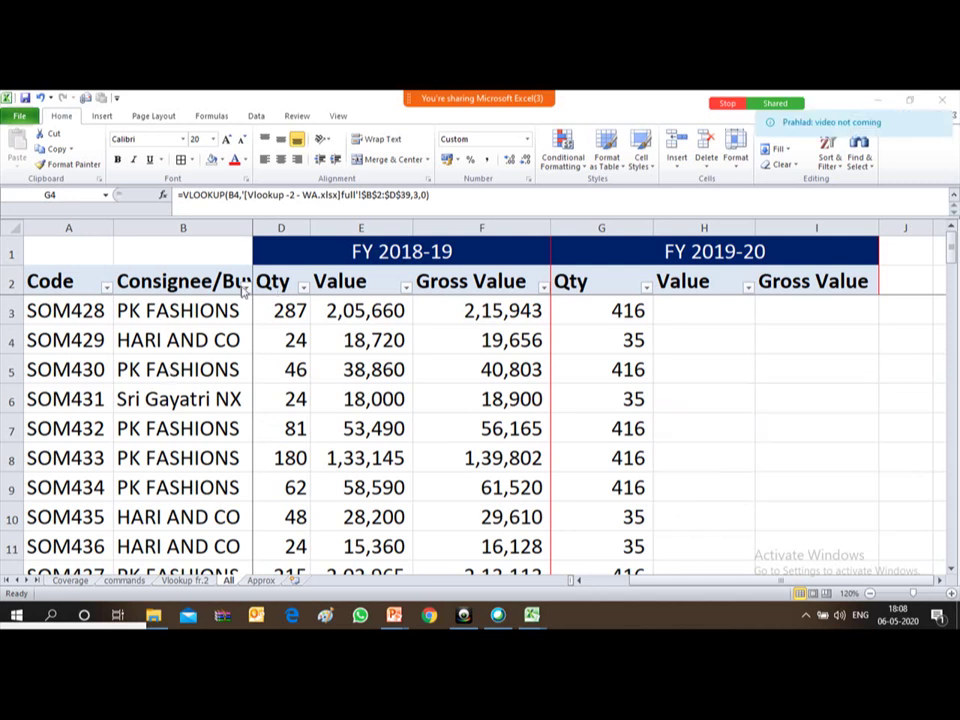
- Examine the names in the Consignee/Buyer column from B3 down to B20 for repeated entries
left_click(175, 311)
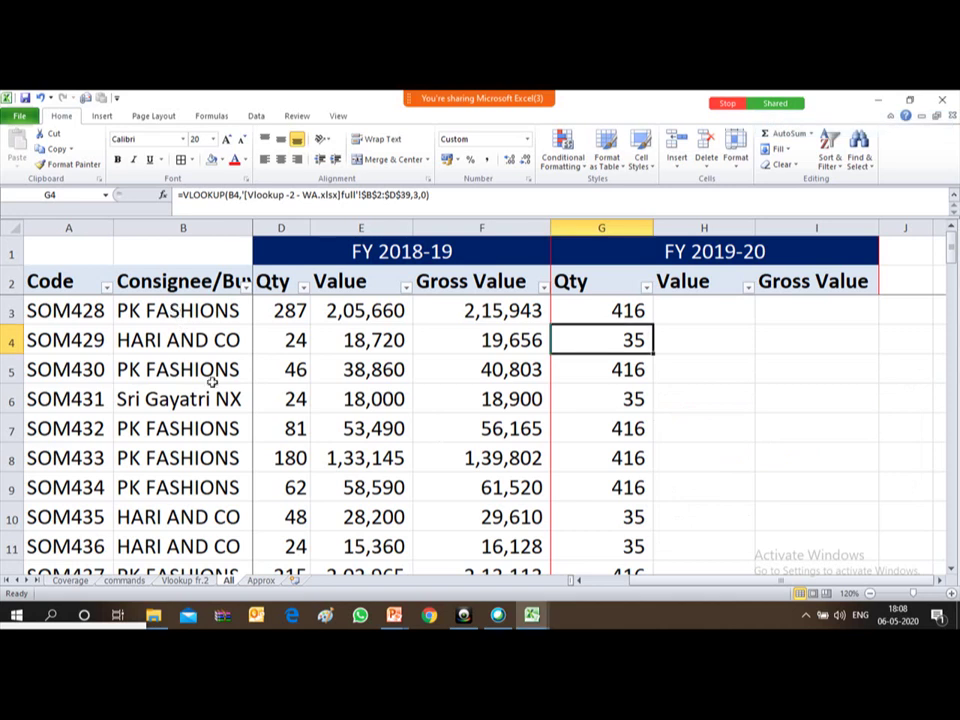
left_click(165, 311)
key("Down")
key("Down")
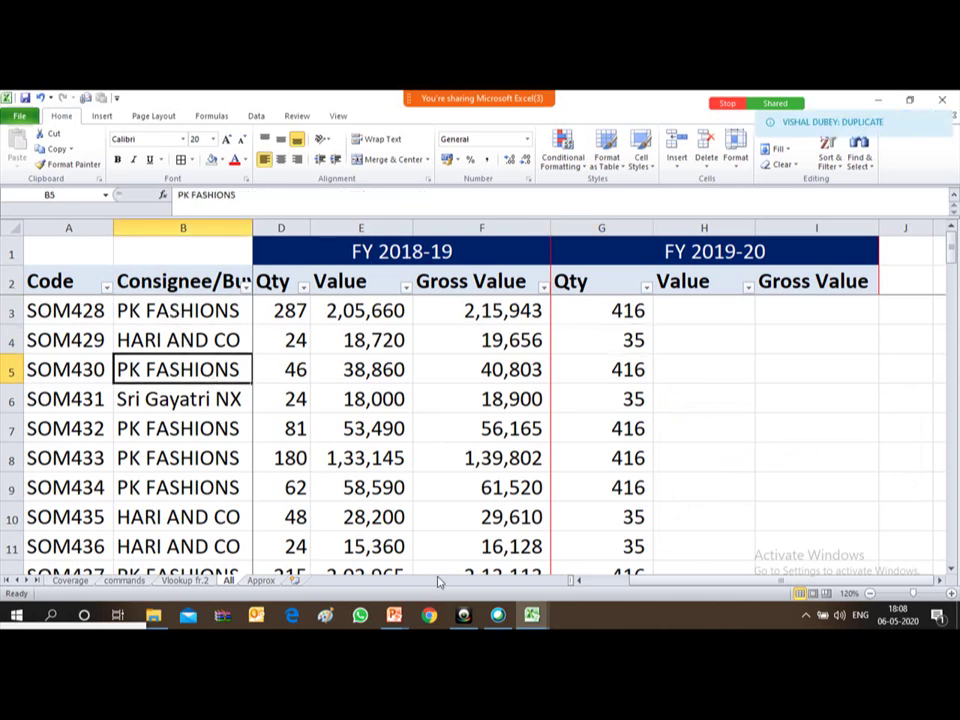
key("Down")
key("Down")
key("Down")
key("Down")
key("Down")
key("Down")
key("Down")
key("Down")
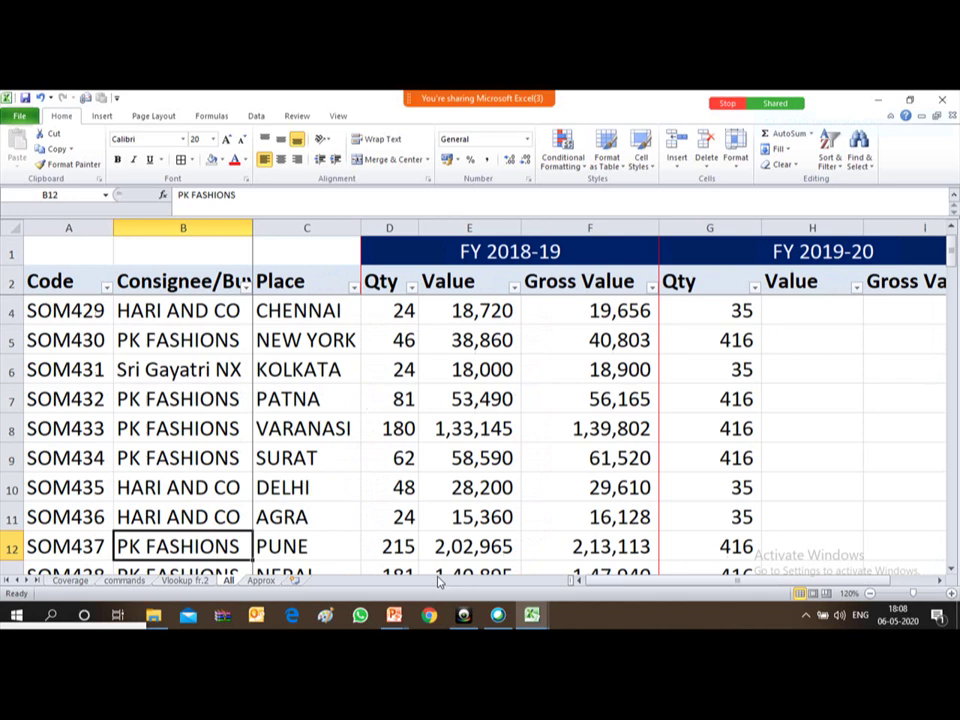
key("Down")
key("Down")
key("Down")
key("Down")
key("Down")
key("Down")
key("Down")
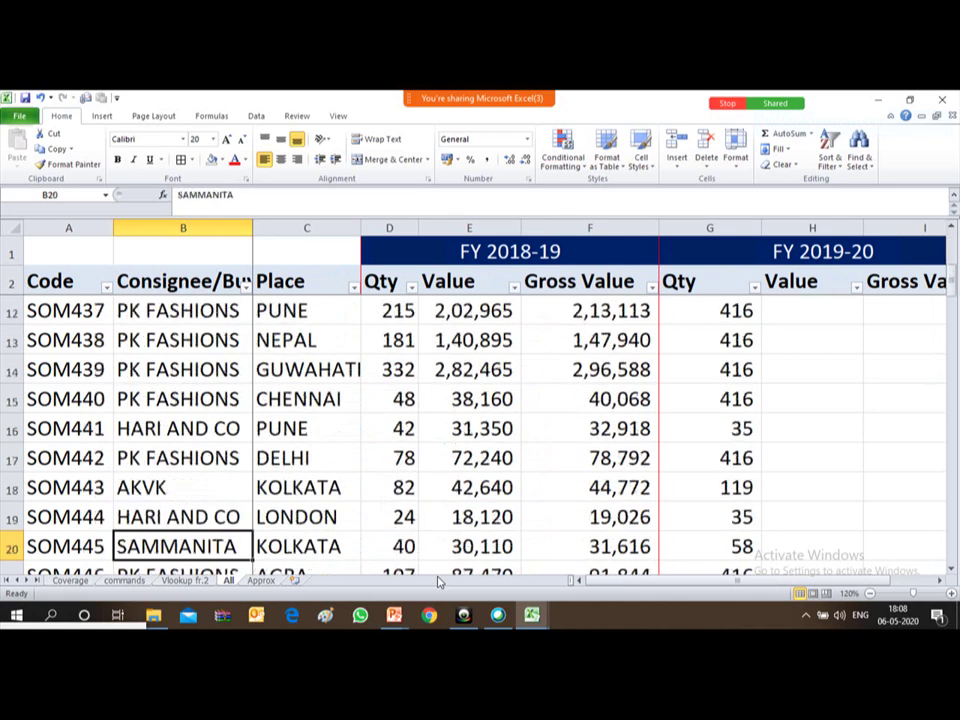
- Switch to the source workbook's full sheet and go to the first record in its Code column
key("alt+Tab")
key("alt+Tab")
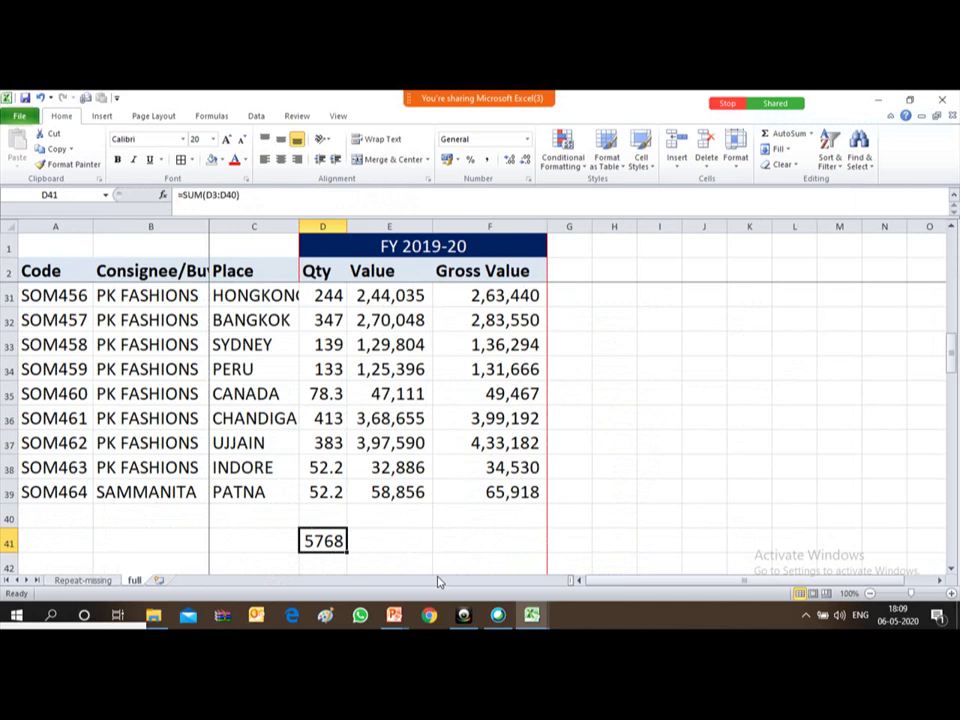
key("Left")
key("Left")
key("Left")
key("Up")
key("Up")
key("Up")
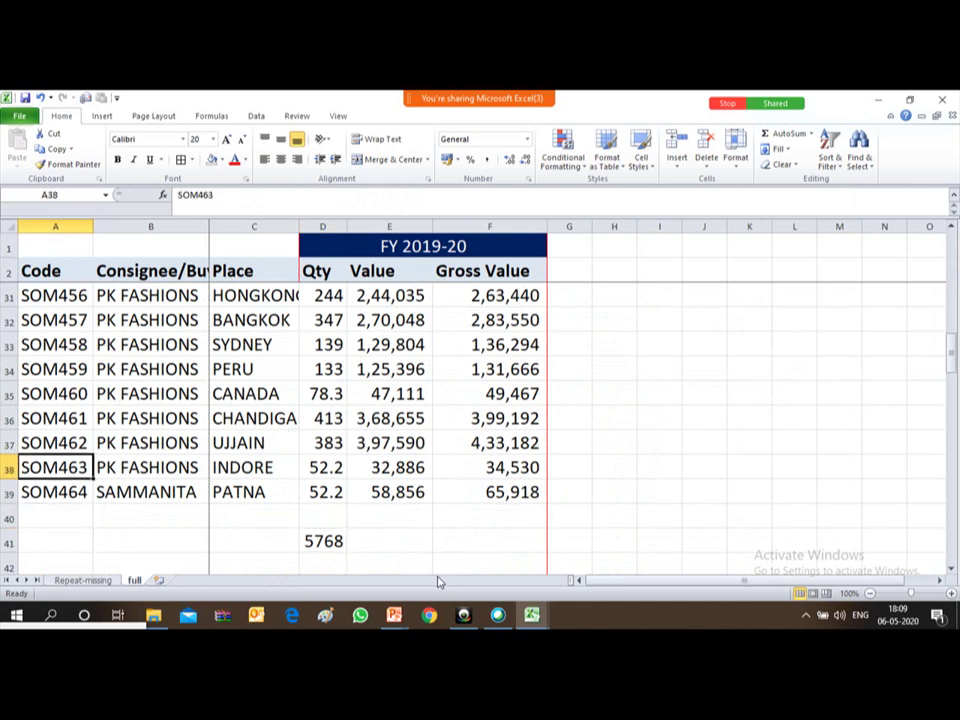
key("ctrl+Up")
key("Down")
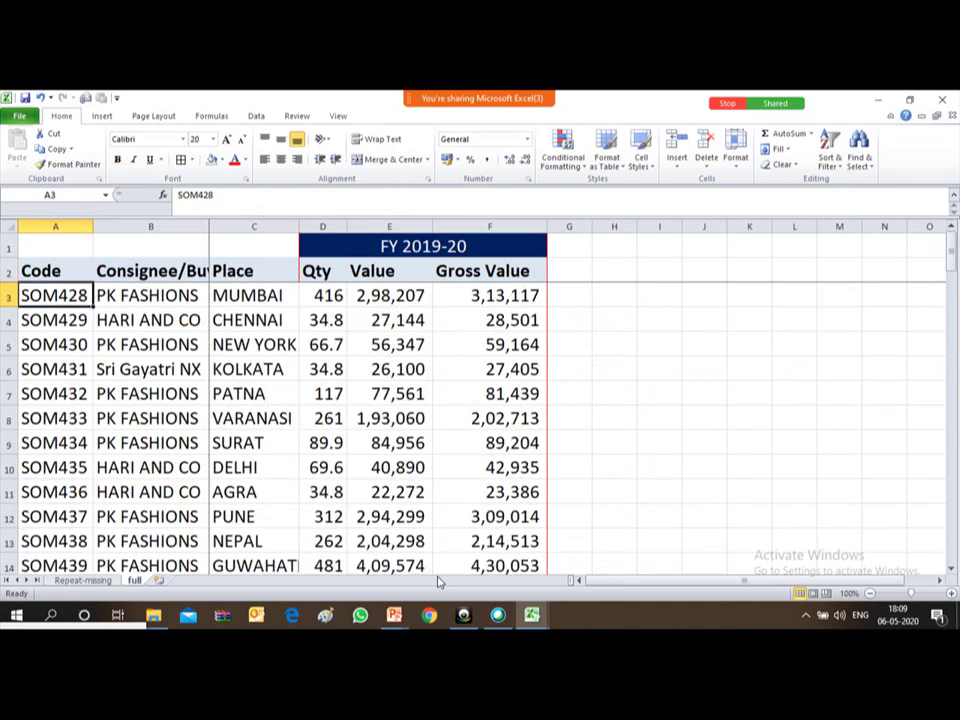
- Examine the buyer names in B3:B10 of the source sheet for repeated entries
key("Right")
key("Down")
key("Down")
key("Down")
key("Down")
key("Down")
key("Down")
key("Down")
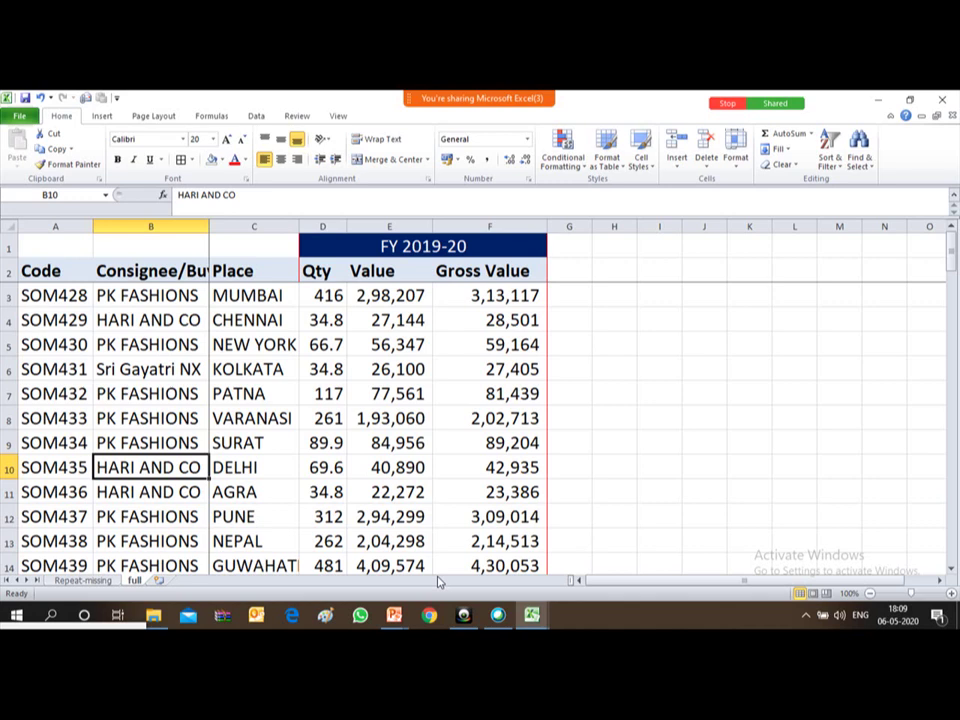
key("Up")
key("Up")
key("Up")
key("Up")
key("Up")
key("Up")
key("Up")
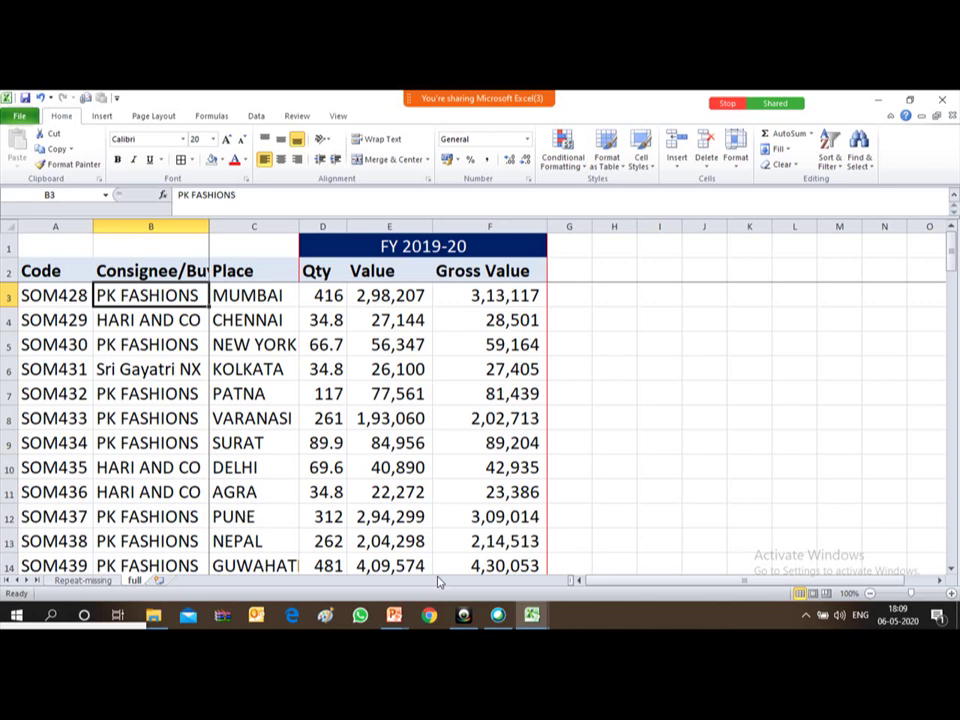
- Trace the first buyer record across the source sheet from B3 to its Qty in D3
key("Right")
key("Left")
key("Right")
key("Left")
key("Right")
key("Right")
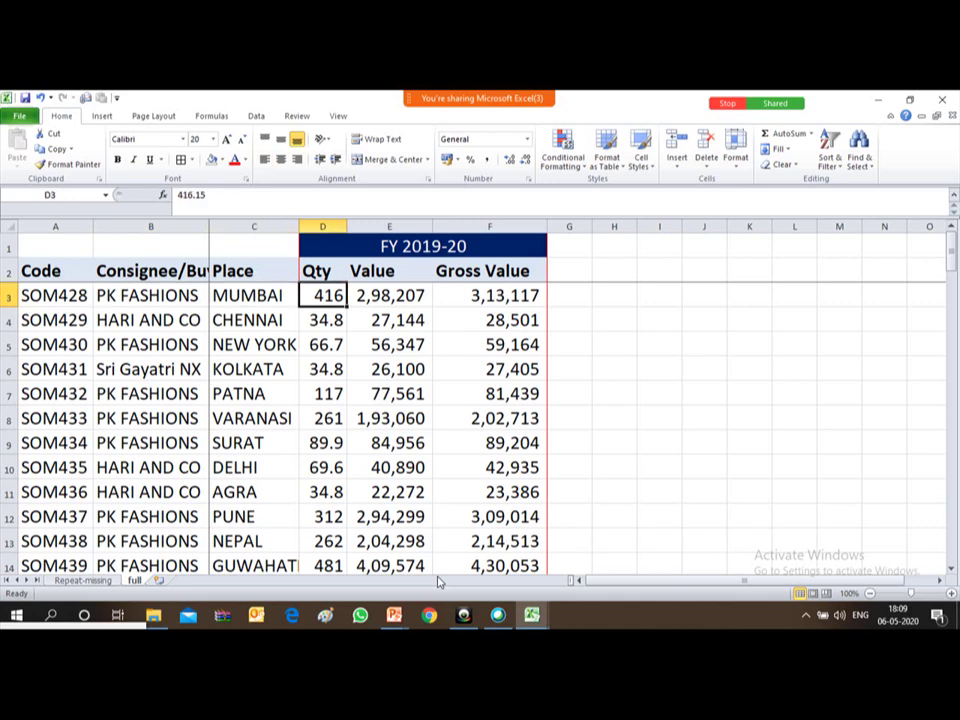
key("Up")
key("Down")
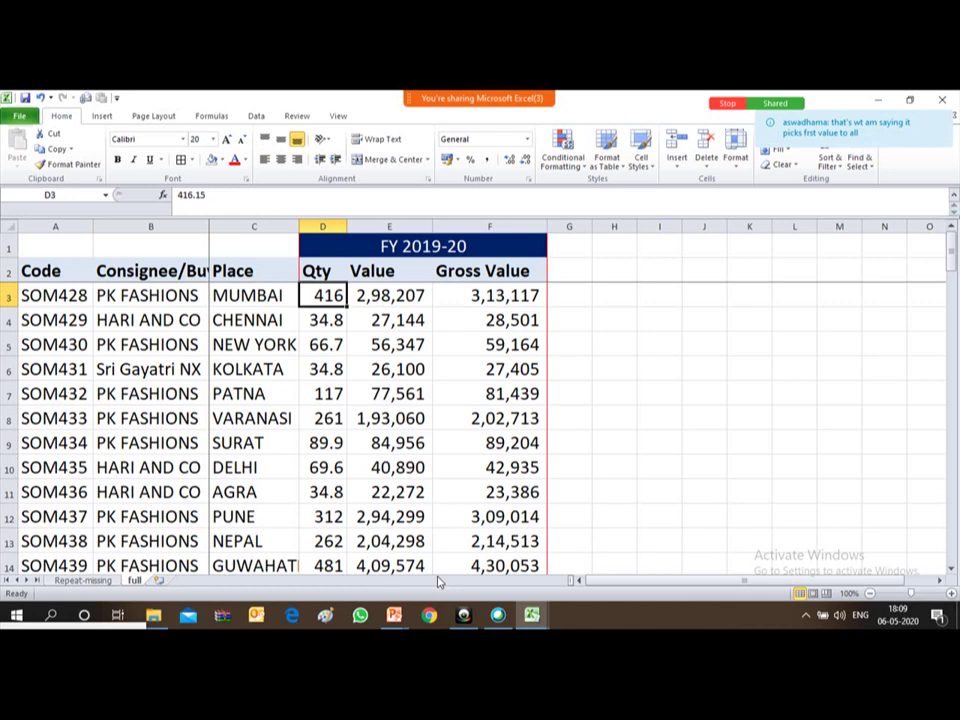
- Return to the Vlookup -1 - WA workbook and examine the first FY 2019-20 Qty results in column G
key("Up")
key("Down")
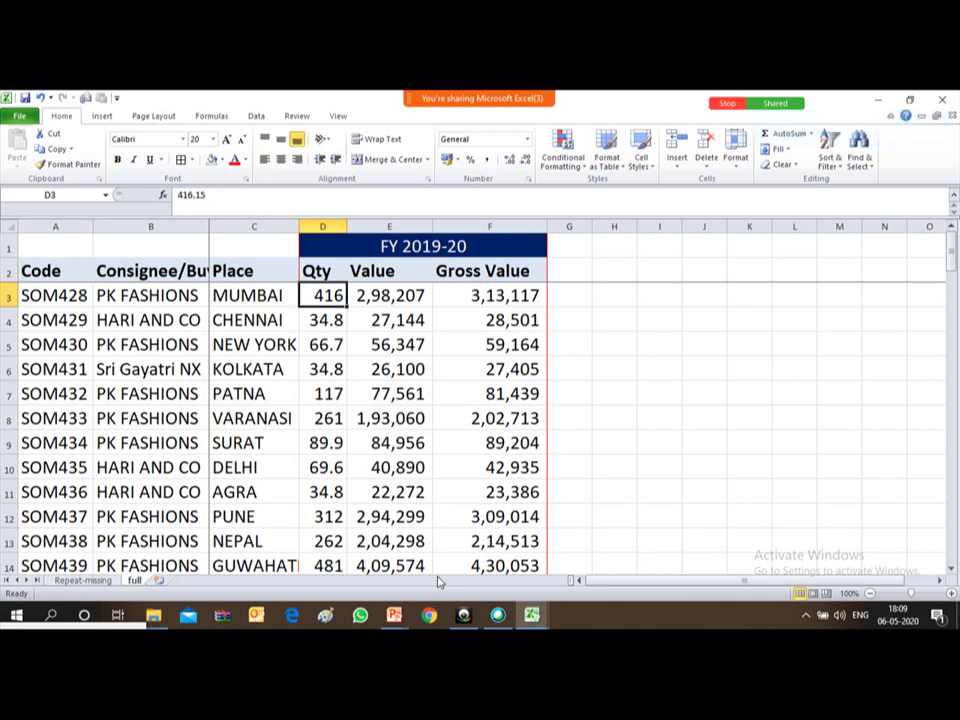
key("alt+Tab")
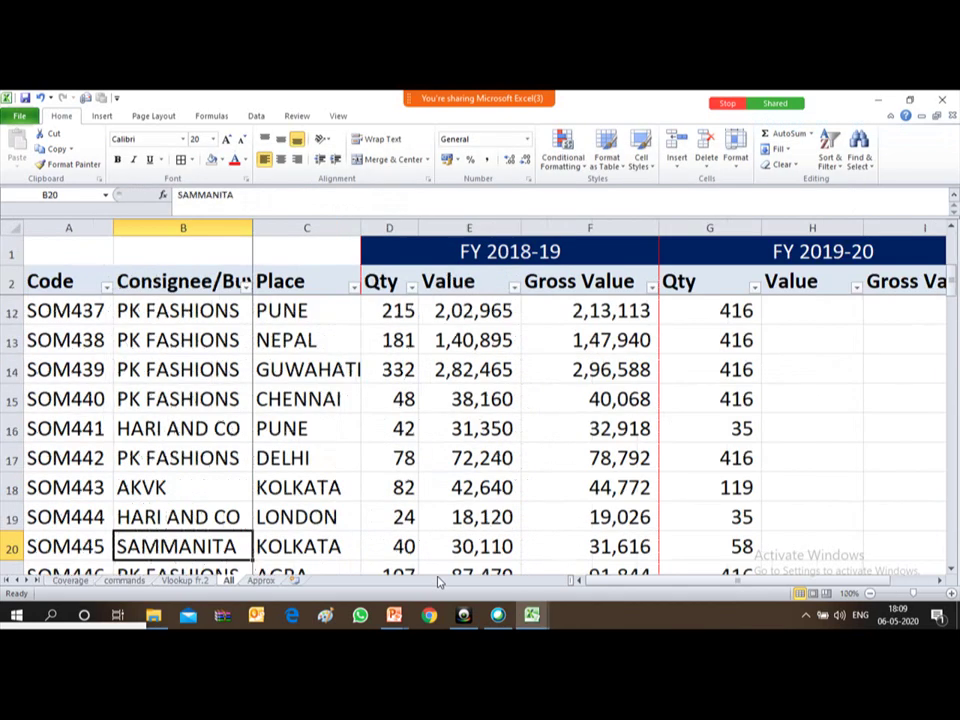
left_click(704, 303)
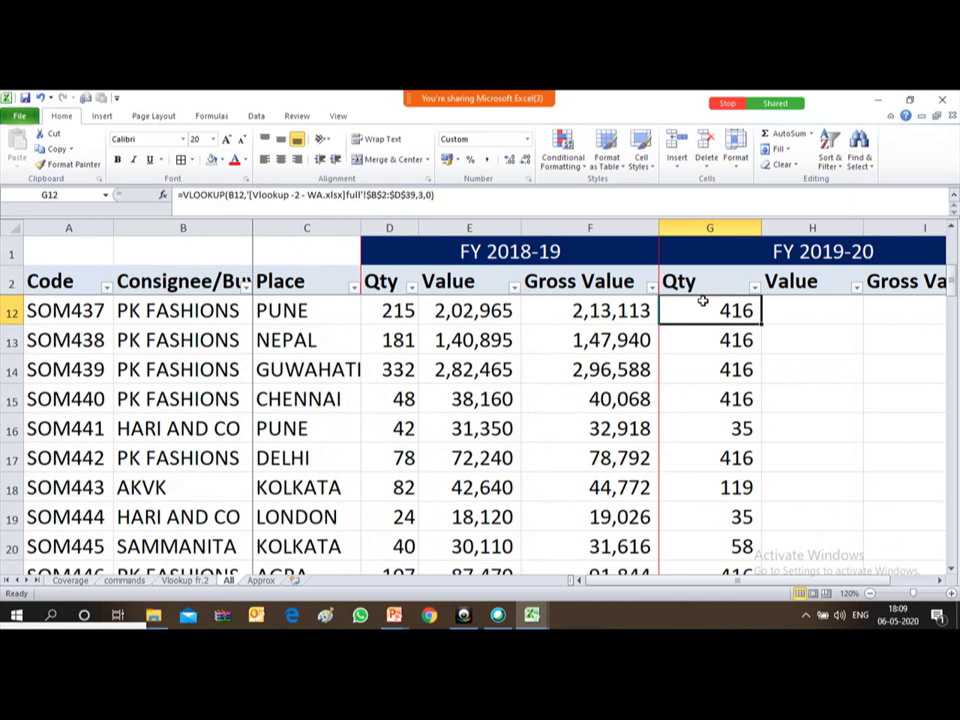
key("Up")
key("ctrl+Up")
key("Down")
key("Down")
key("Down")
key("Up")
key("Up")
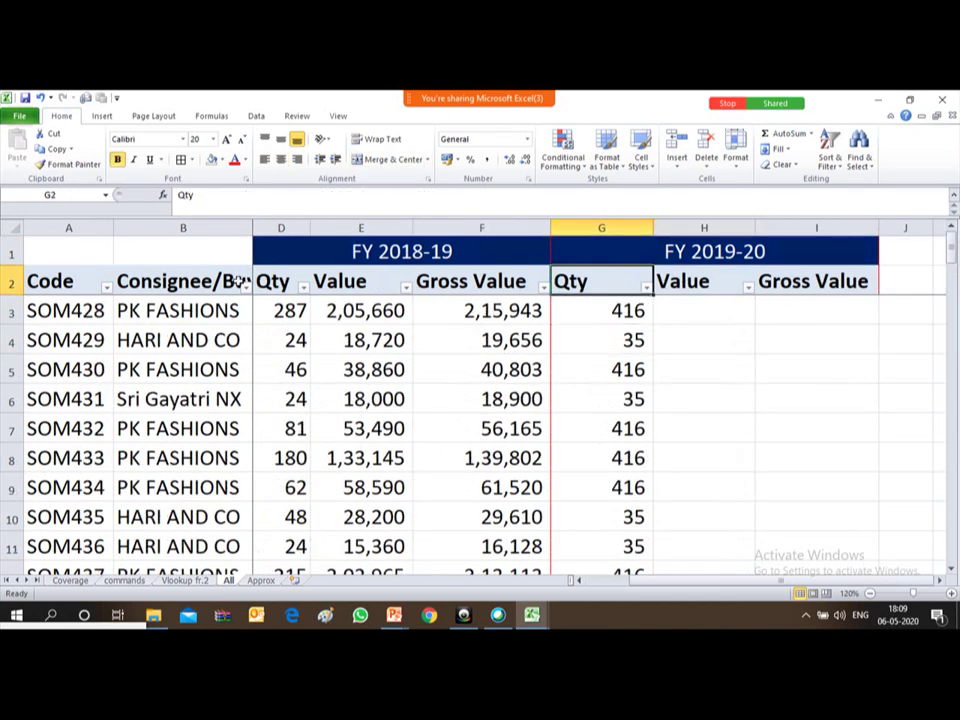
- Filter the Consignee/Buyer column to show only PK FASHIONS
left_click(186, 283)
key("alt+Down")
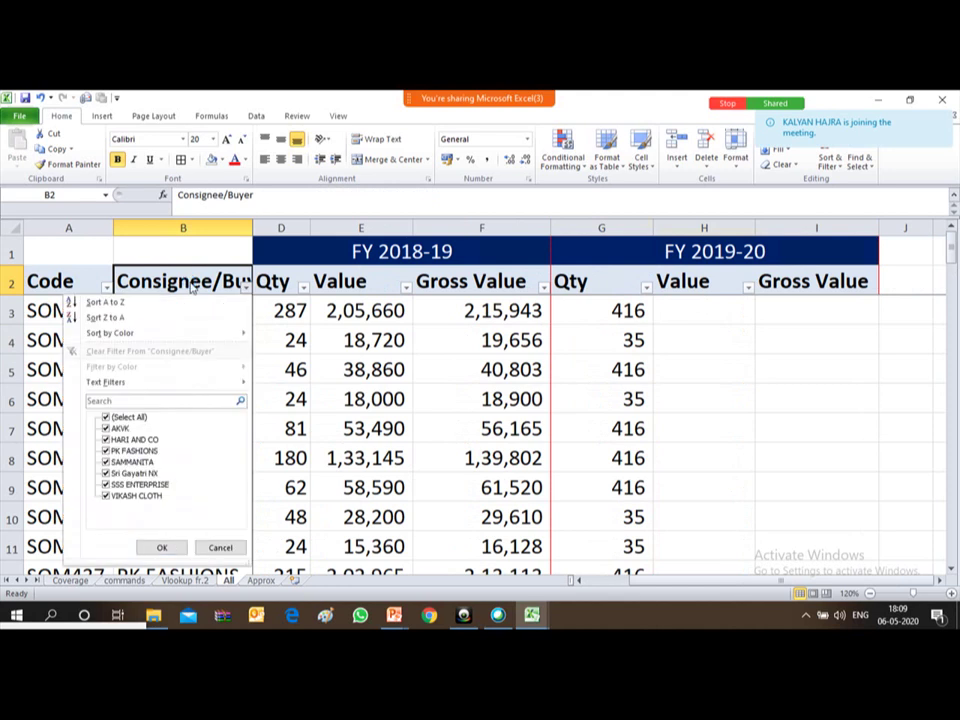
key("space")
key("Down")
key("Down")
key("Down")
key("Down")
key("Down")
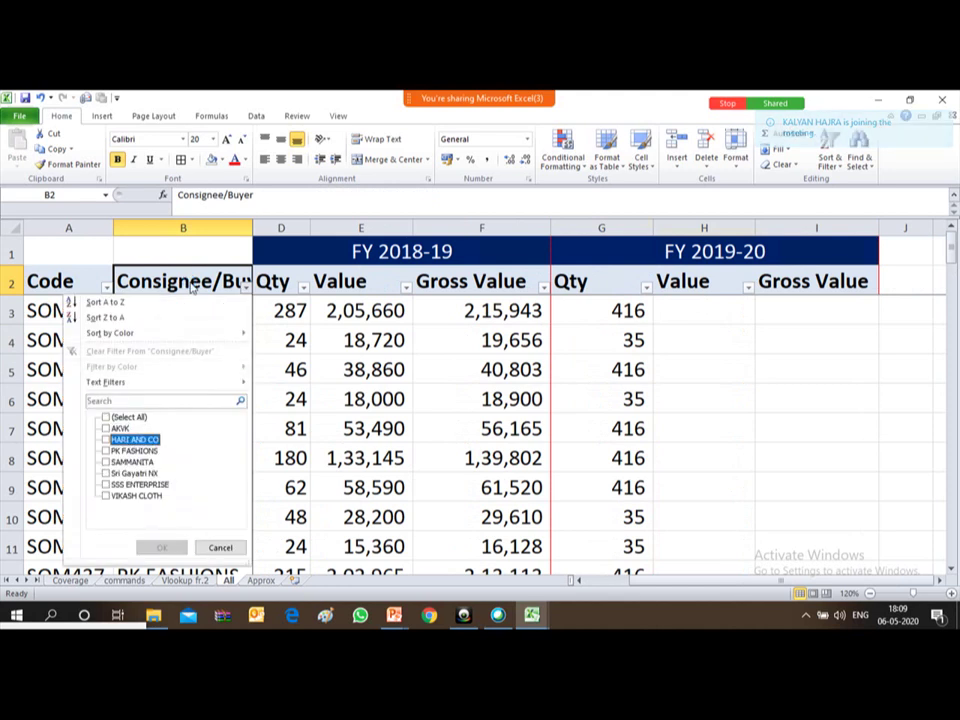
key("Up")
key("Up")
key("space")
key("Return")
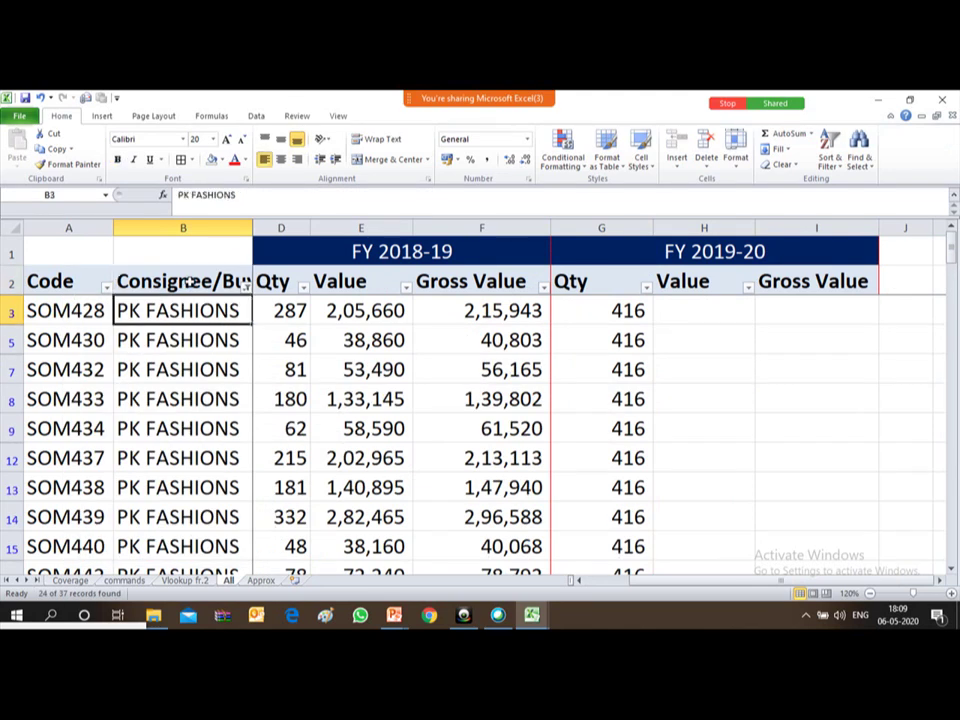
- Examine the FY 2019-20 Qty lookup results for all filtered PK FASHIONS rows, from G3 to the total in G41
key("ctrl+shift+0")
key("Right")
key("Right")
key("Right")
key("Right")
key("Right")
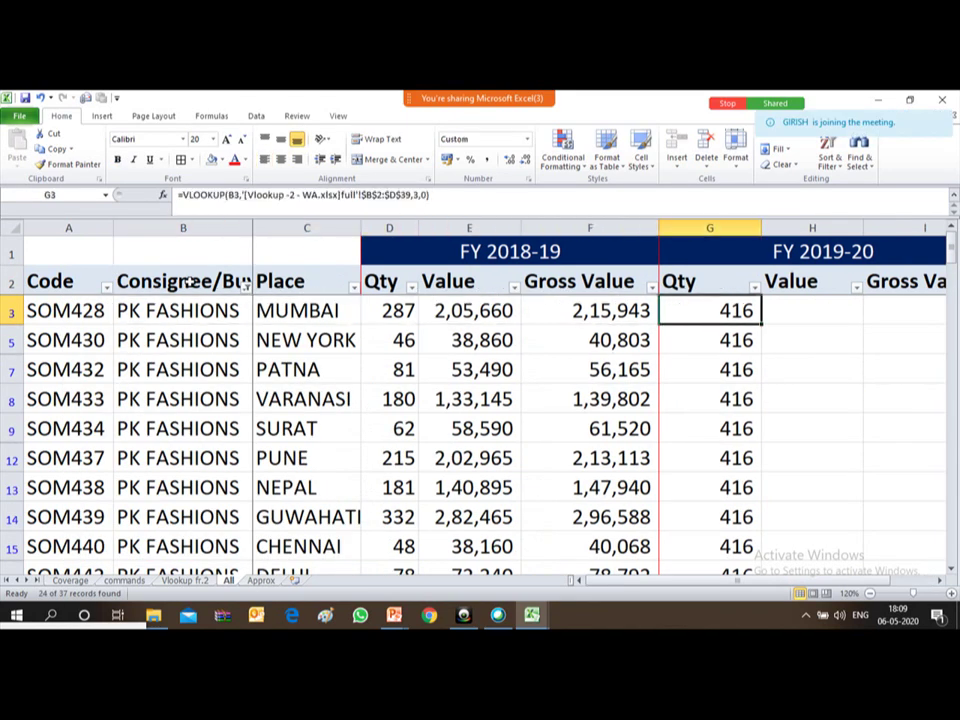
key("Down")
key("Down")
key("Down")
key("Down")
key("Down")
key("Down")
key("Down")
key("Down")
key("Down")
key("Down")
key("Down")
key("Down")
key("Down")
key("Down")
key("Down")
key("Down")
key("Down")
key("Down")
key("Down")
key("Down")
key("Down")
key("Down")
key("Down")
key("Down")
key("Down")
key("Down")
key("Down")
key("Up")
key("Up")
key("Up")
key("Up")
key("Up")
key("Up")
key("Up")
key("Up")
key("Up")
key("Up")
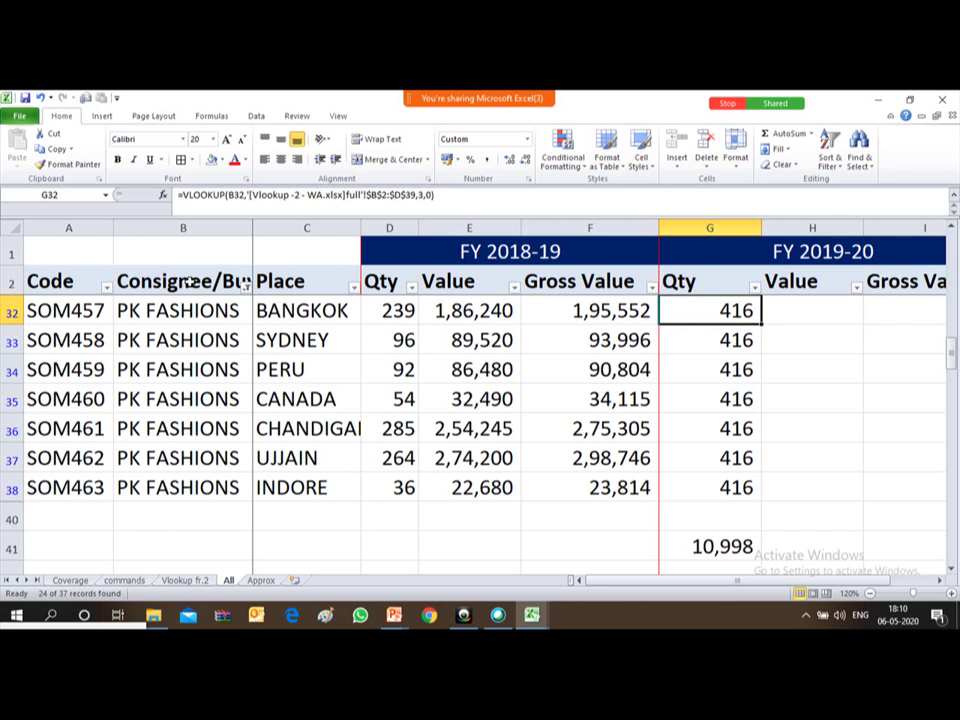
key("ctrl+Up")
key("Down")
key("Down")
key("Down")
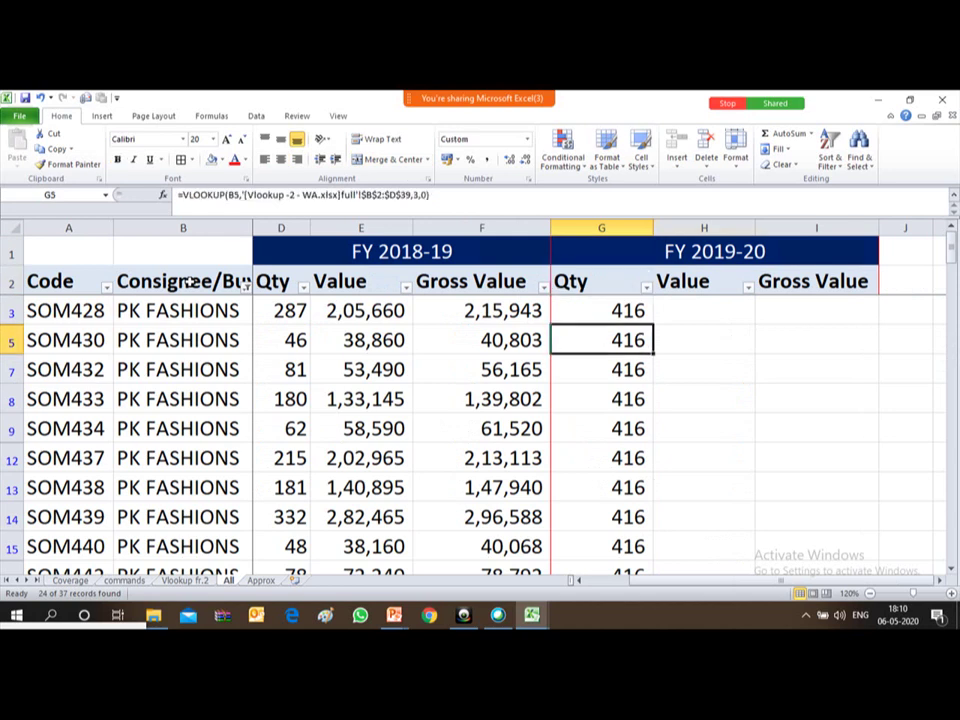
- Clear the buyer filter and delete the buyer-based lookup formulas in G3:G39
key("alt+a")
key("c")
key("Up")
key("Up")
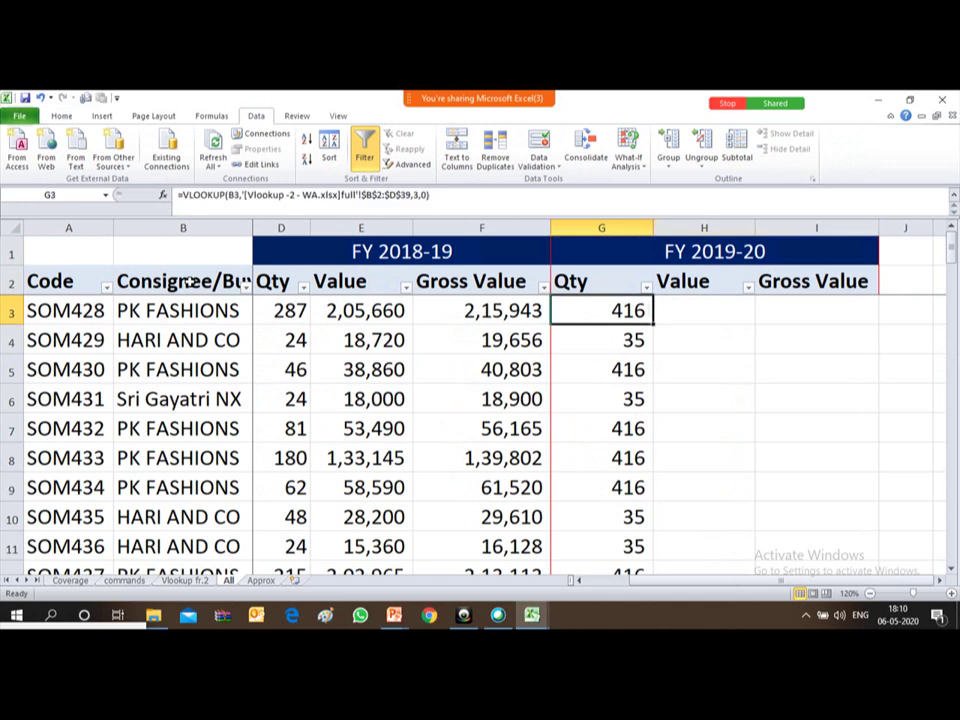
key("ctrl+shift+Down")
key("Delete")
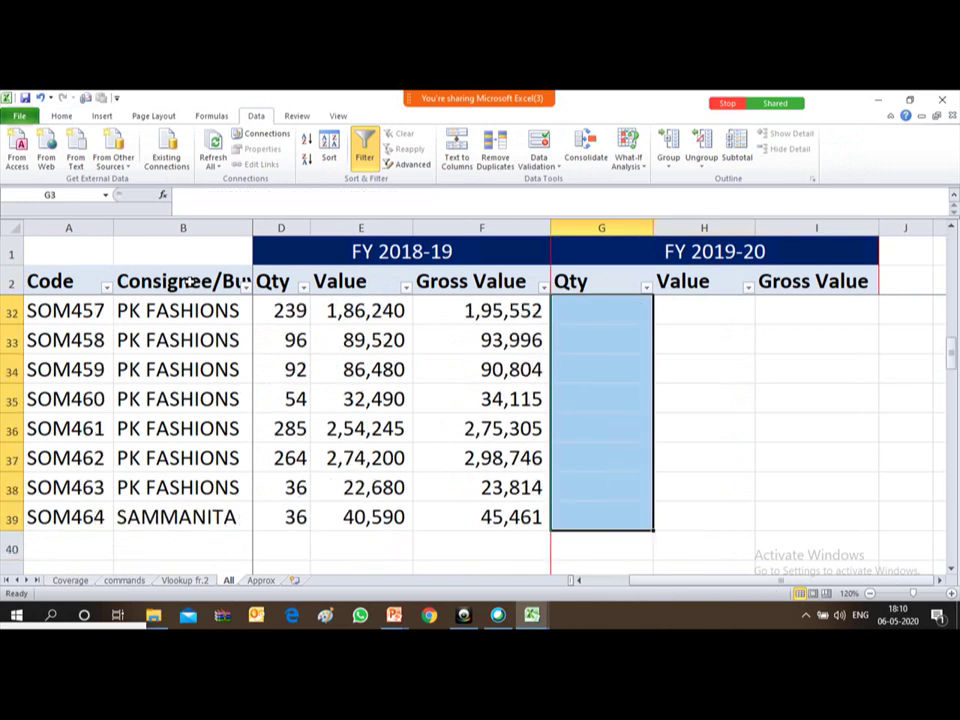
key("Up")
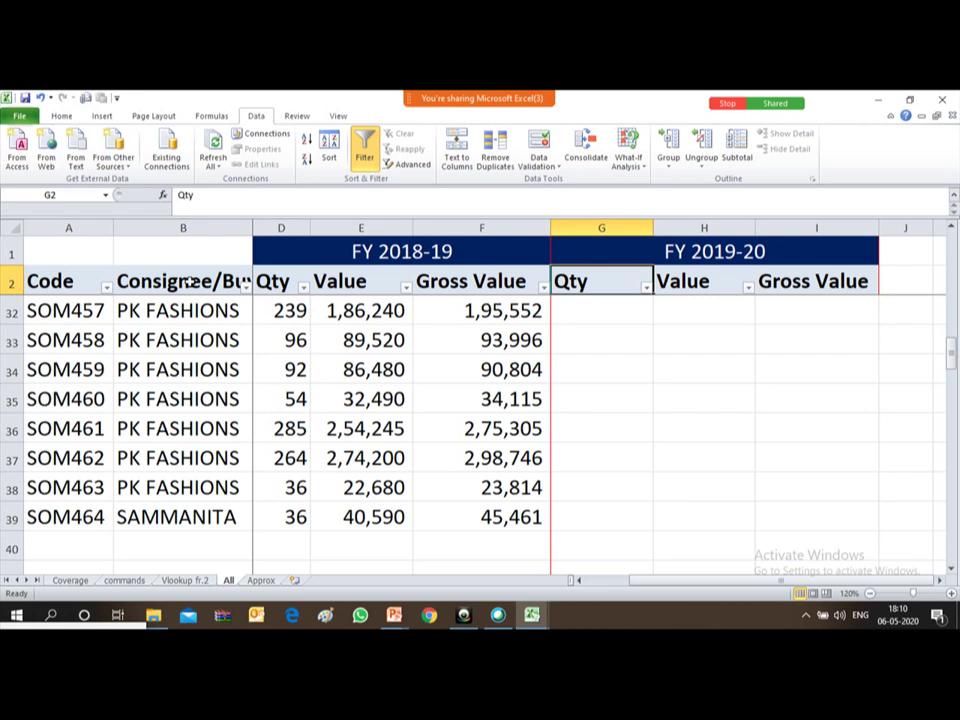
key("Down")
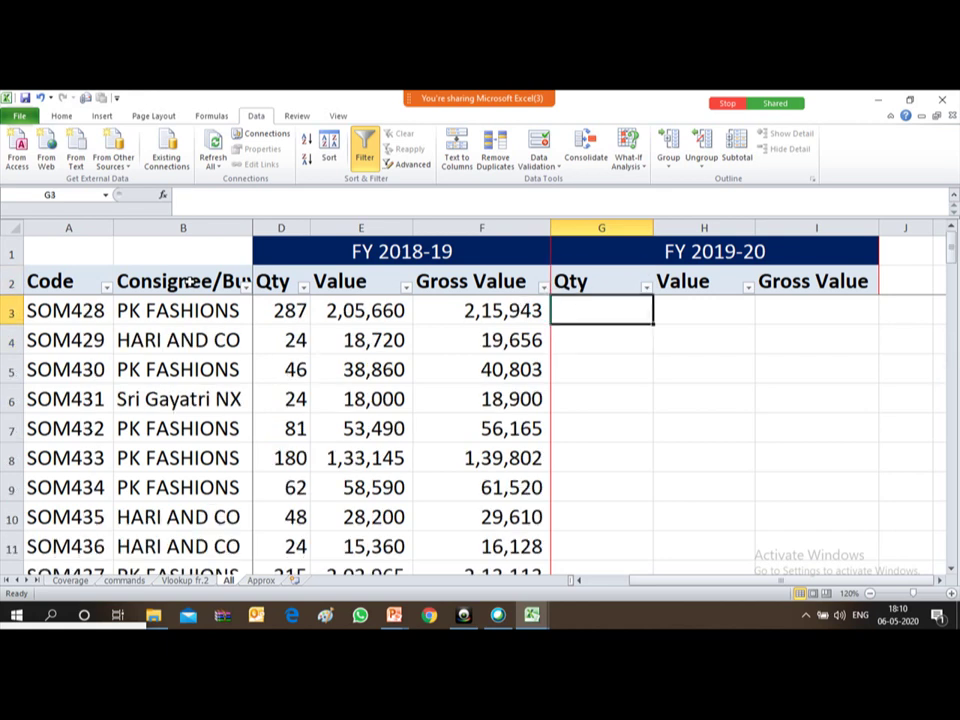
type("=vl")
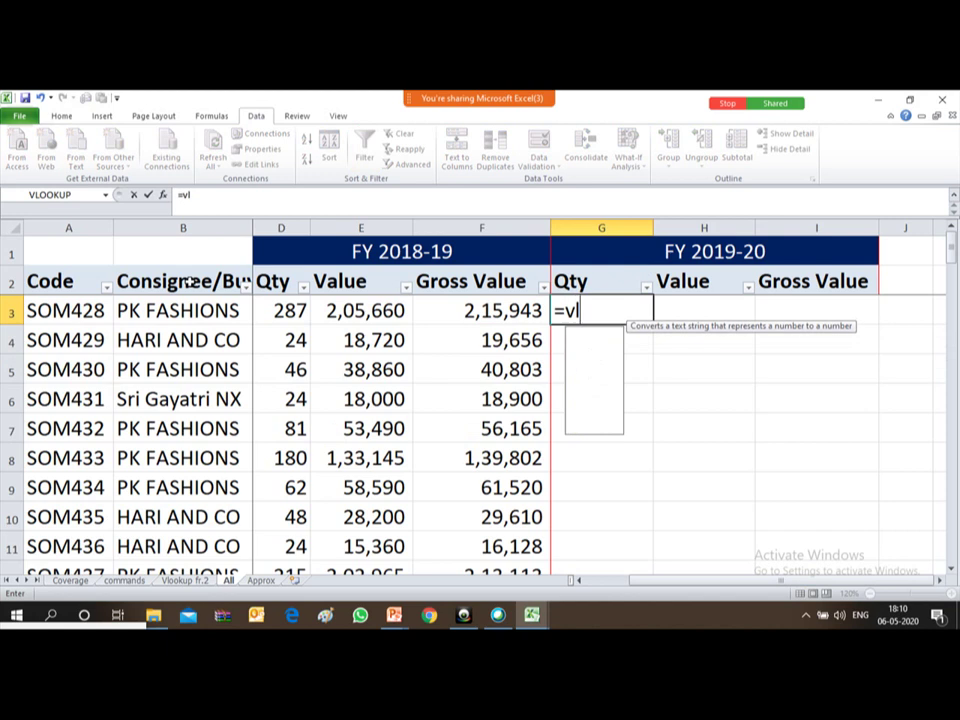
type("oo")
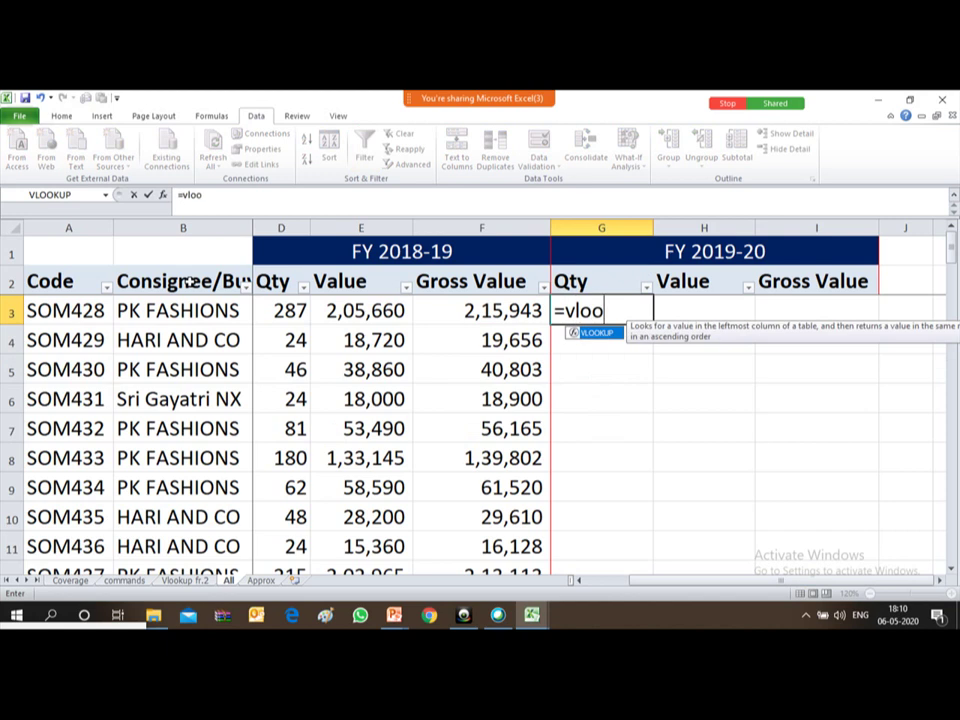
key("Escape")
key("Escape")
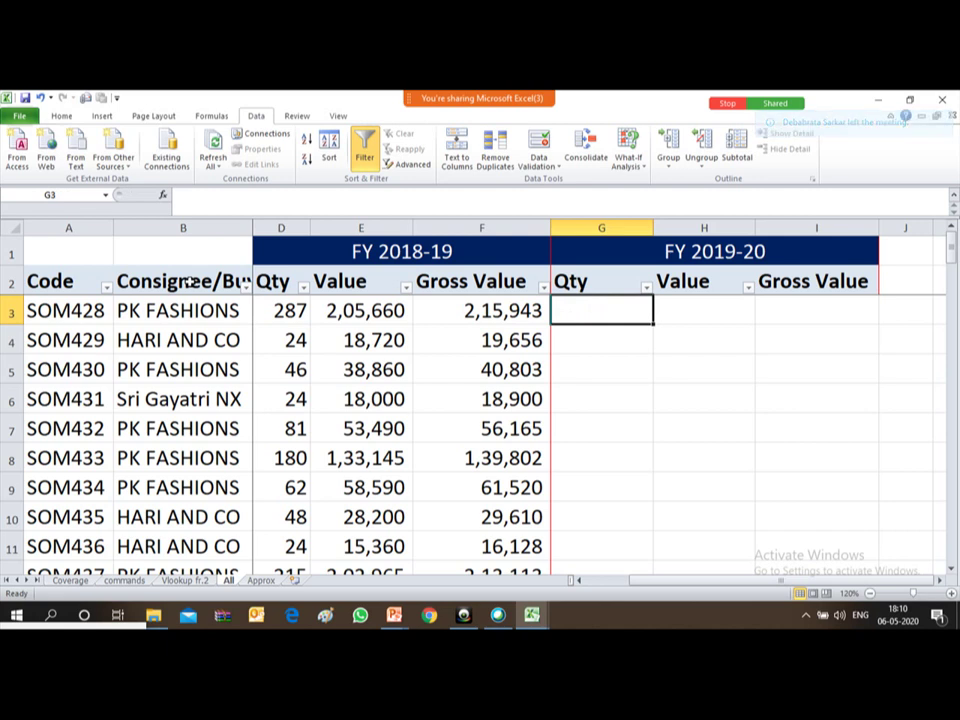
- Start a VLOOKUP formula in G3 with the code in A3 as the lookup value
type("=vloo")
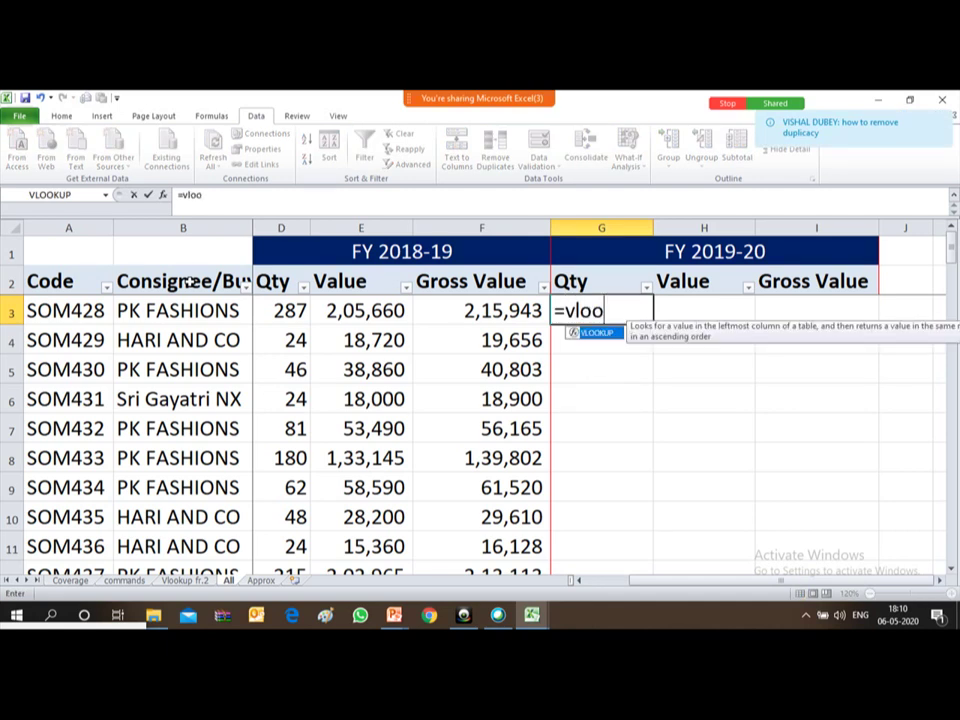
type("k")
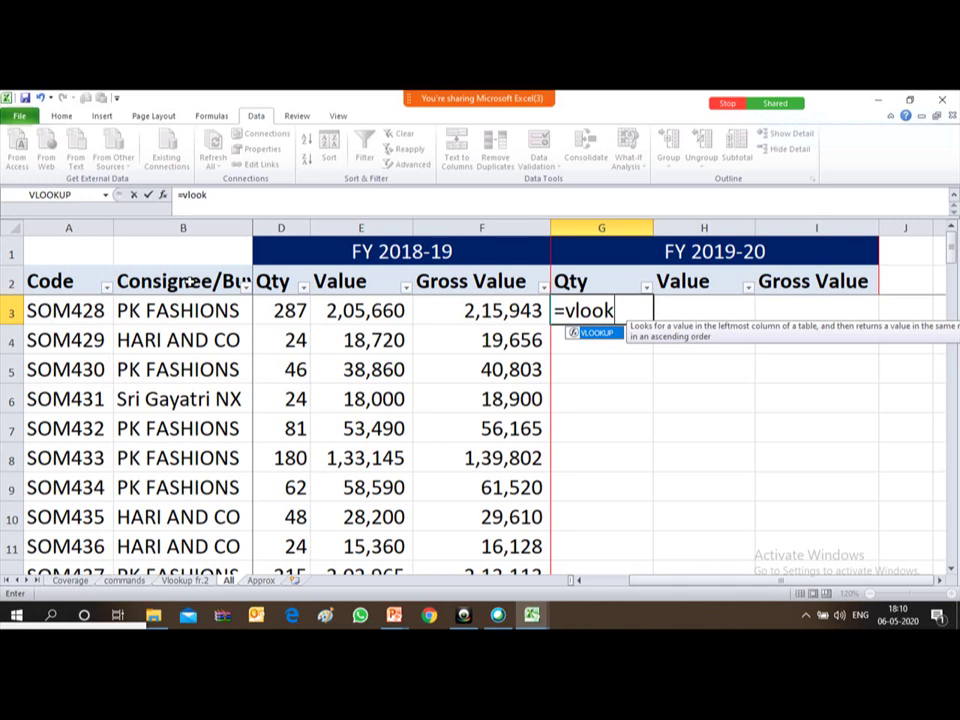
type("up(")
key("Left")
key("Left")
key("Left")
key("Left")
key("Left")
key("Left")
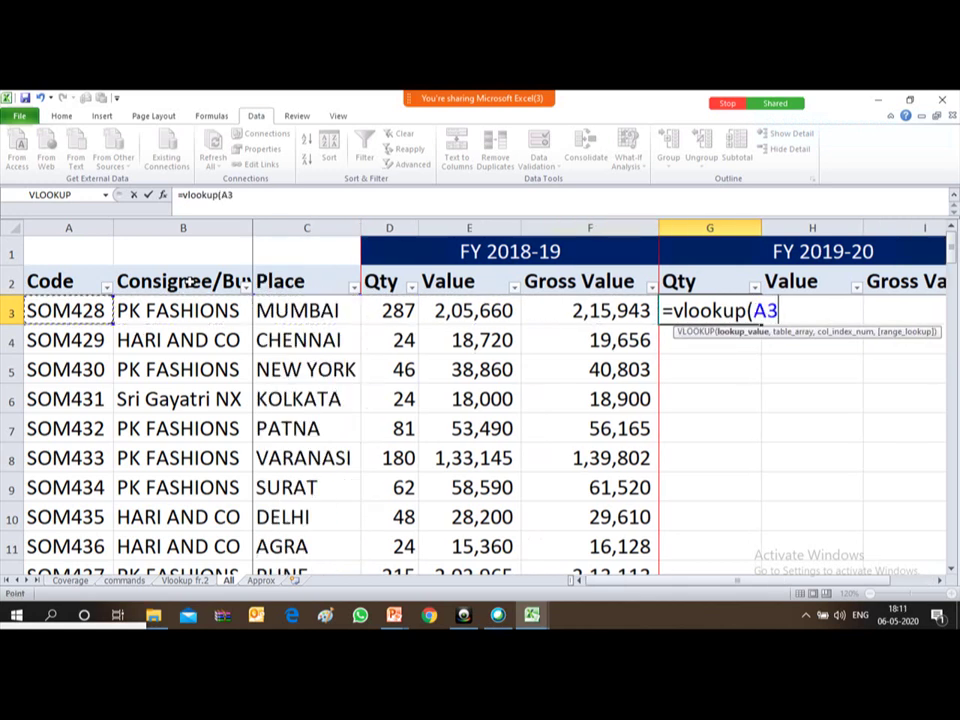
type(",")
- Complete the G3 formula with $A$3:$D$39 on the full sheet of Vlookup -2 - WA as table array, column index 4 and match type 0
key("alt+Tab")
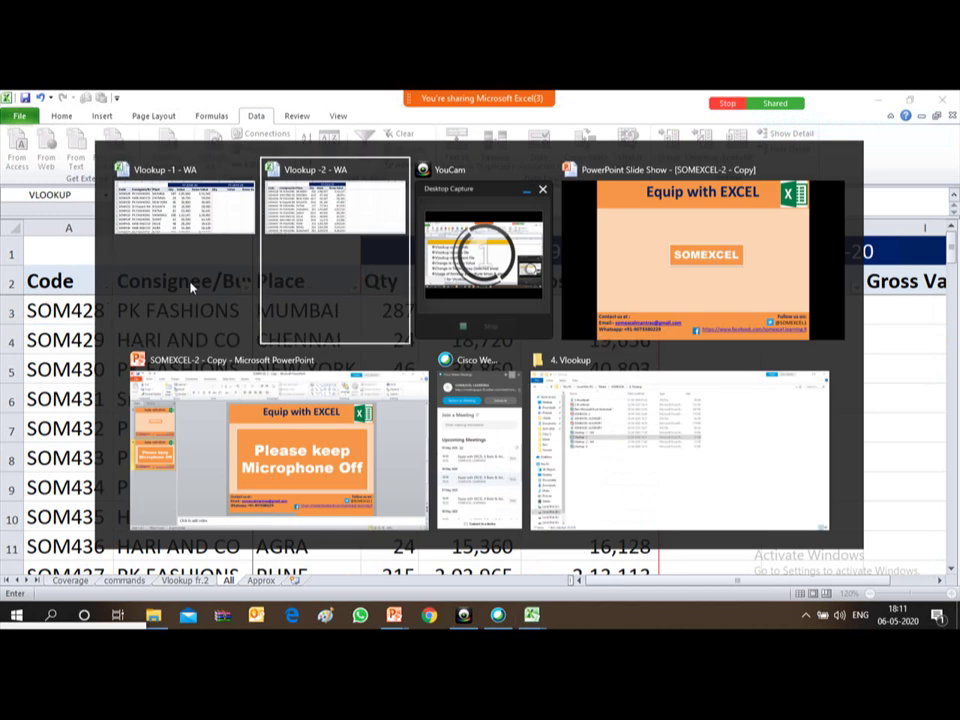
key("shift+Right")
key("shift+Right")
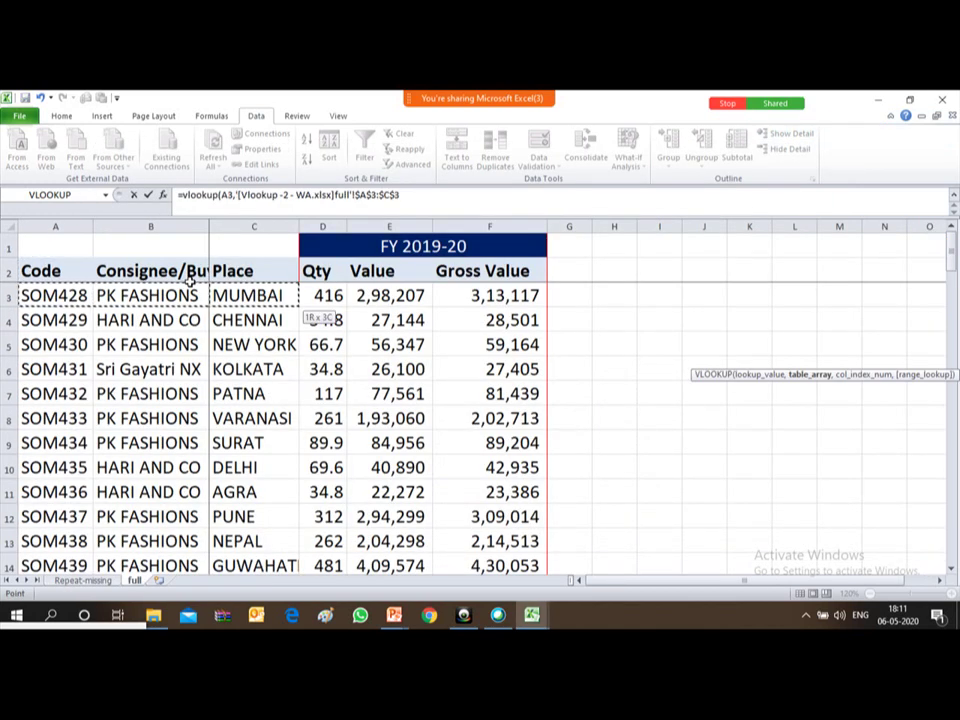
key("shift+Right")
key("ctrl+shift+Down")
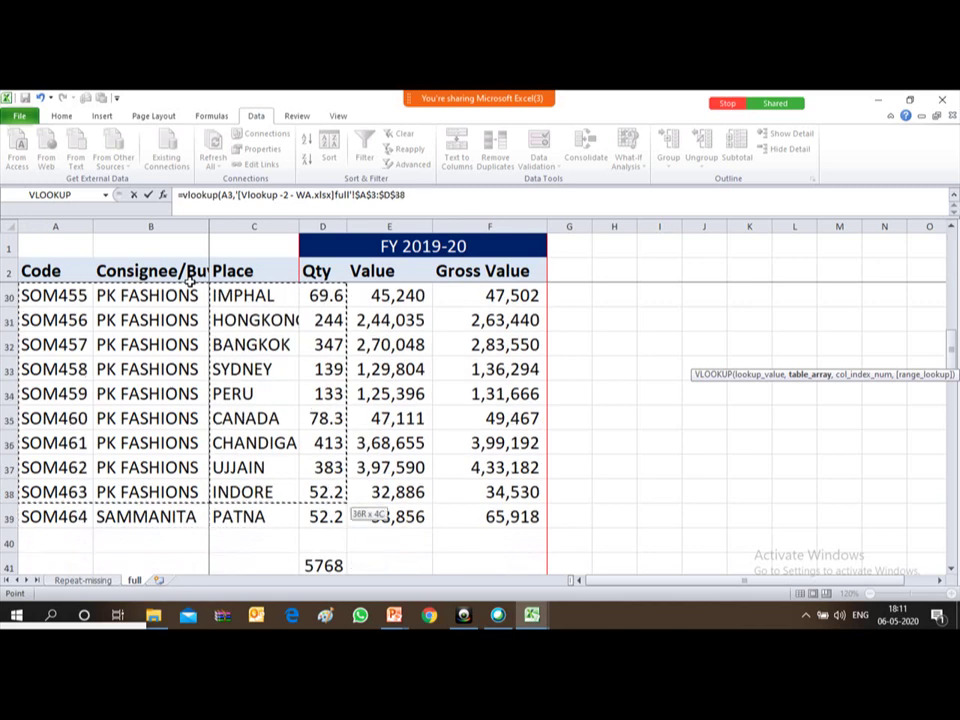
type(",4,0")
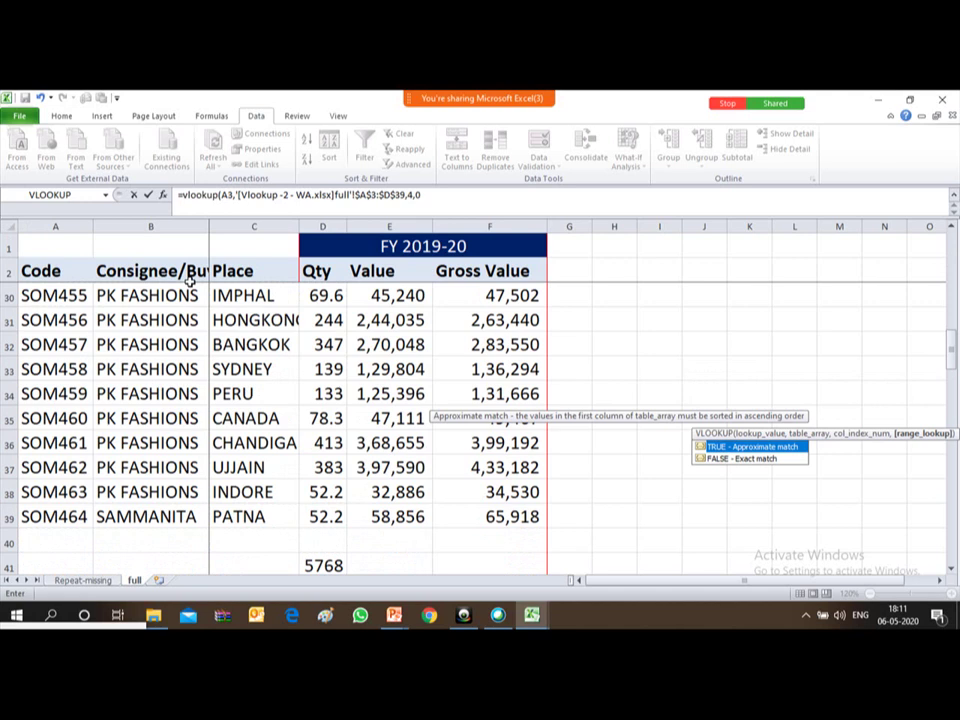
key("Return")
type(")")
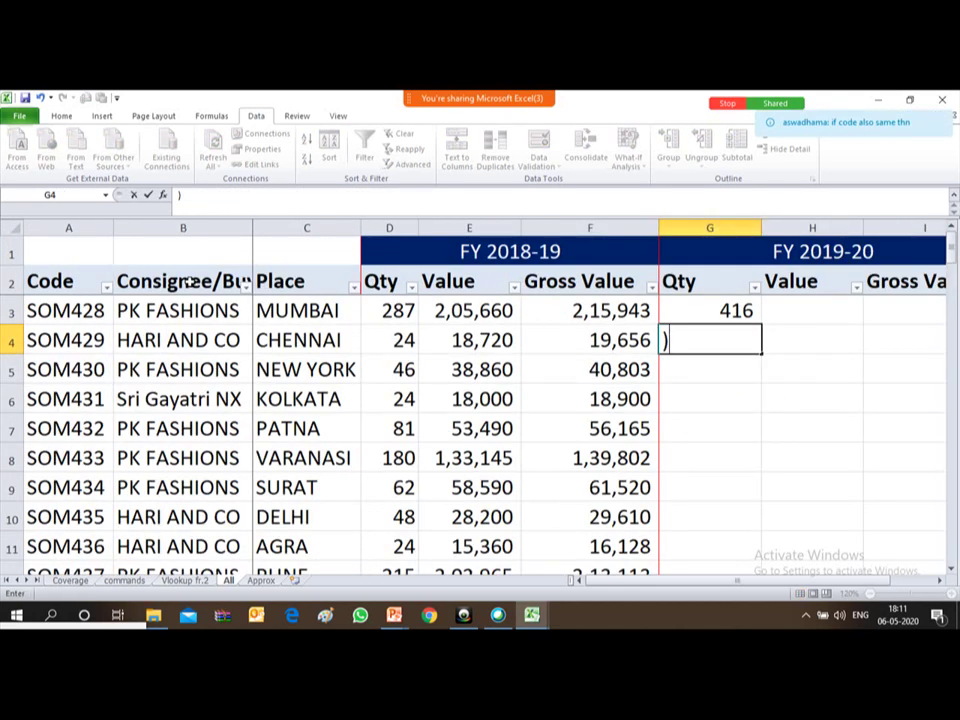
key("Escape")
key("Up")
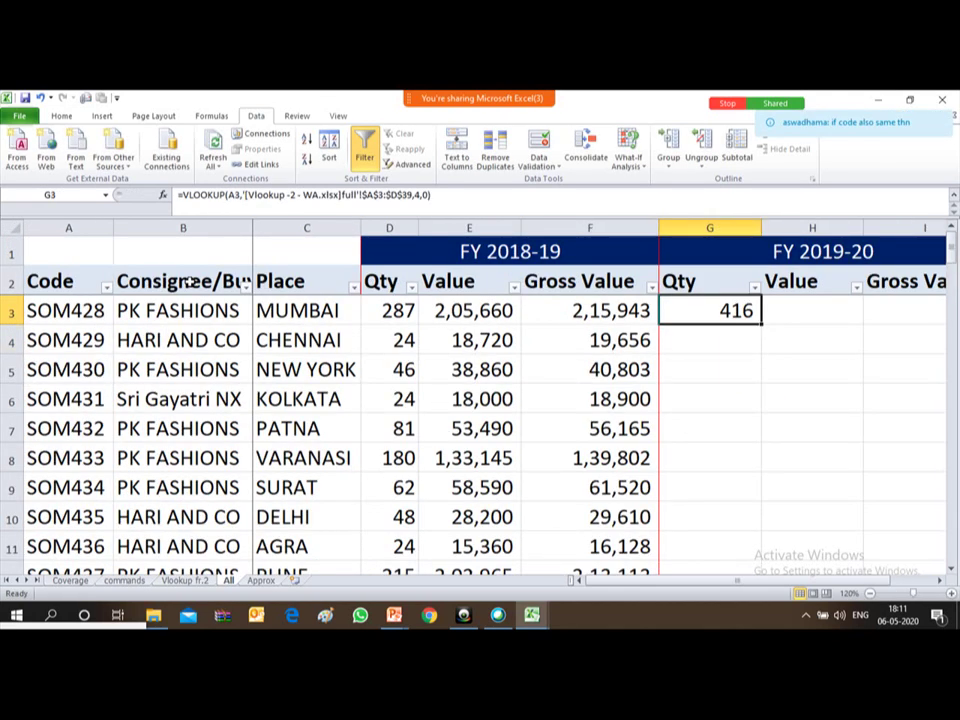
- Copy the code-based VLOOKUP from G3 down through G39 and check the Qty total in G41
key("ctrl+c")
key("Left")
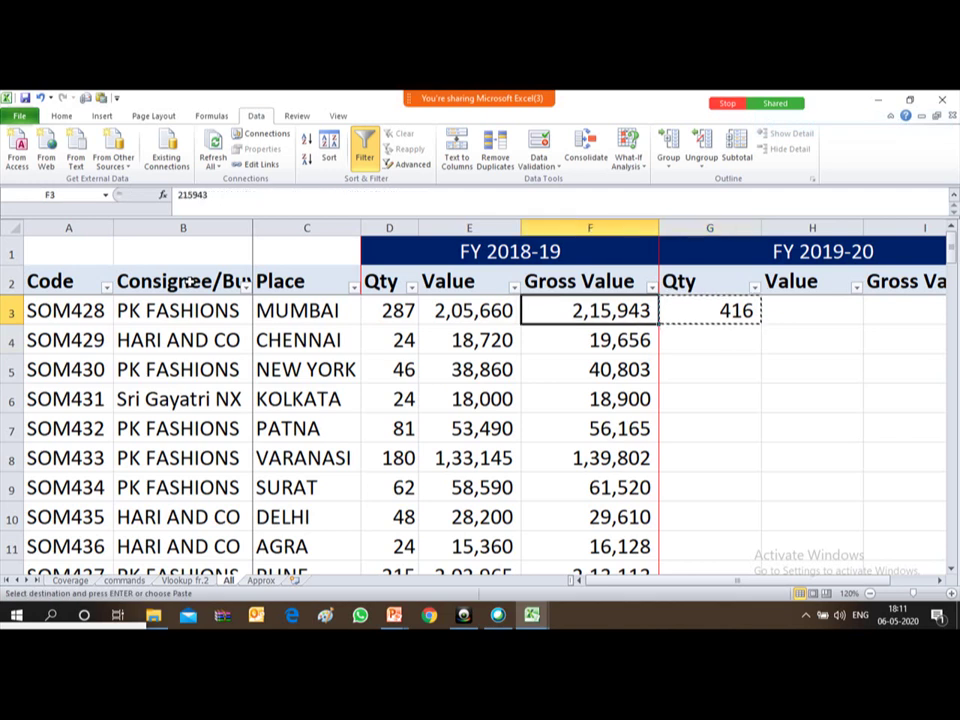
key("ctrl+Down")
key("Right")
key("ctrl+shift+Up")
key("ctrl+v")
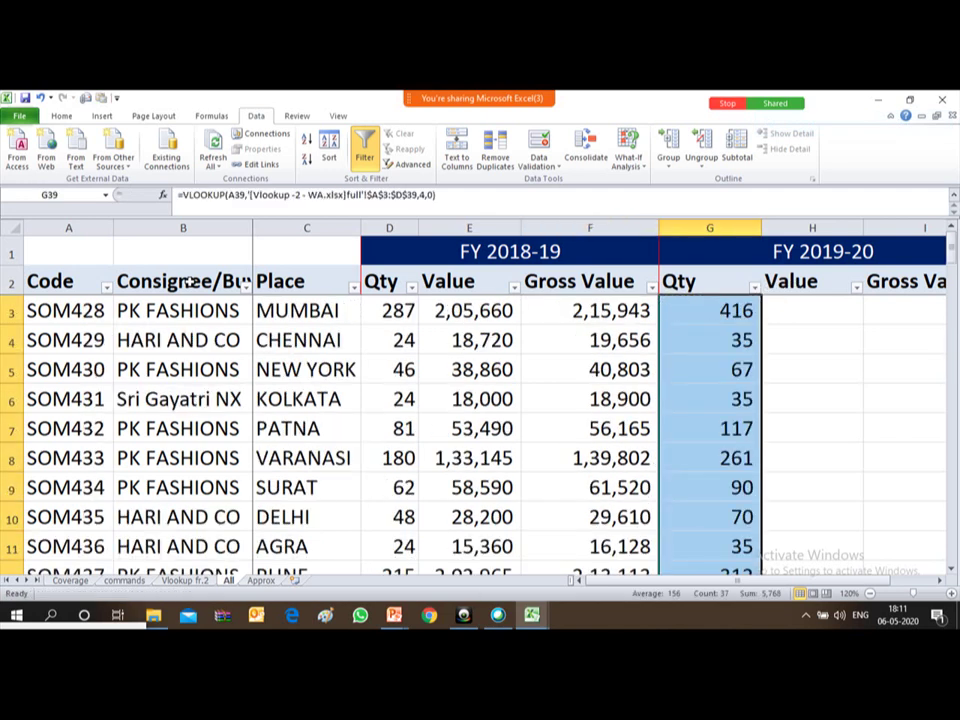
key("Down")
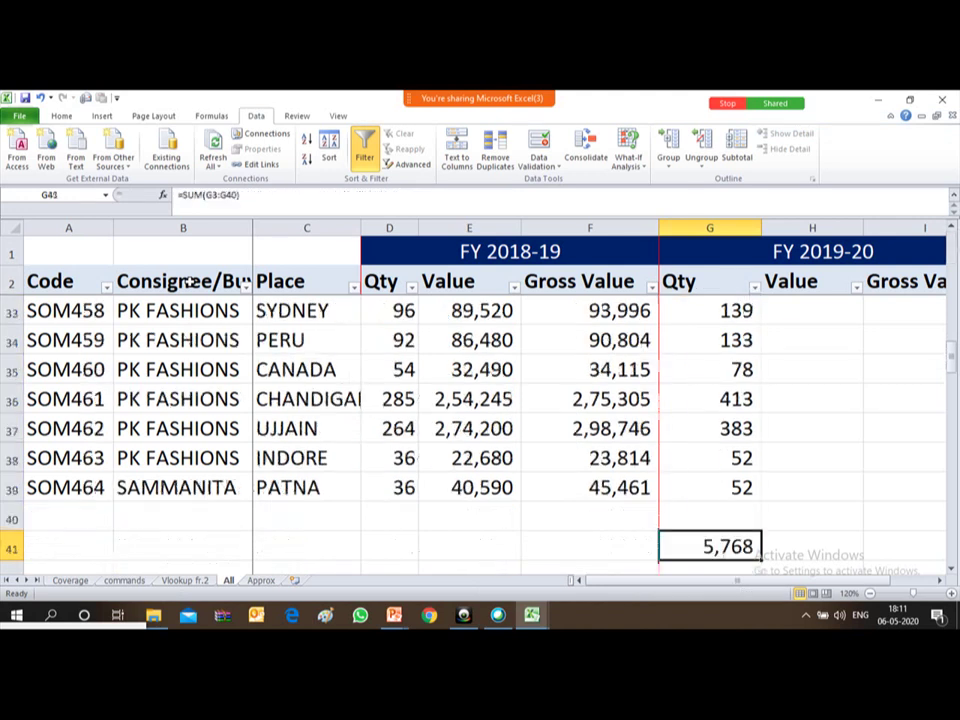
key("Up")
key("ctrl+Down")
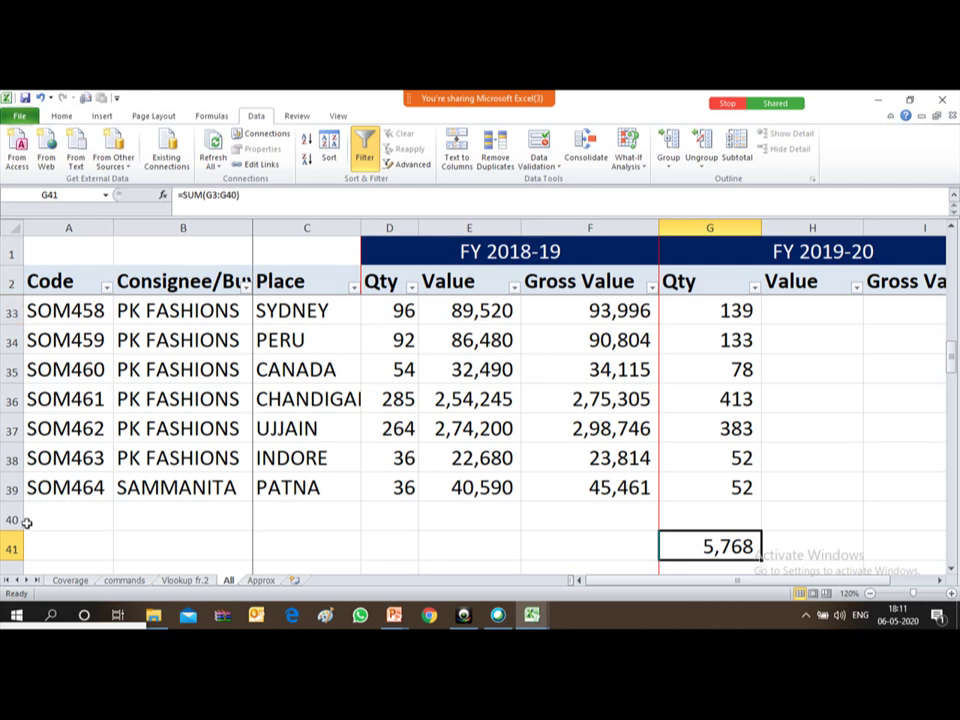
- Tick off Change in Lookup Value on the Coverage sheet by entering a in B5
left_click(70, 581)
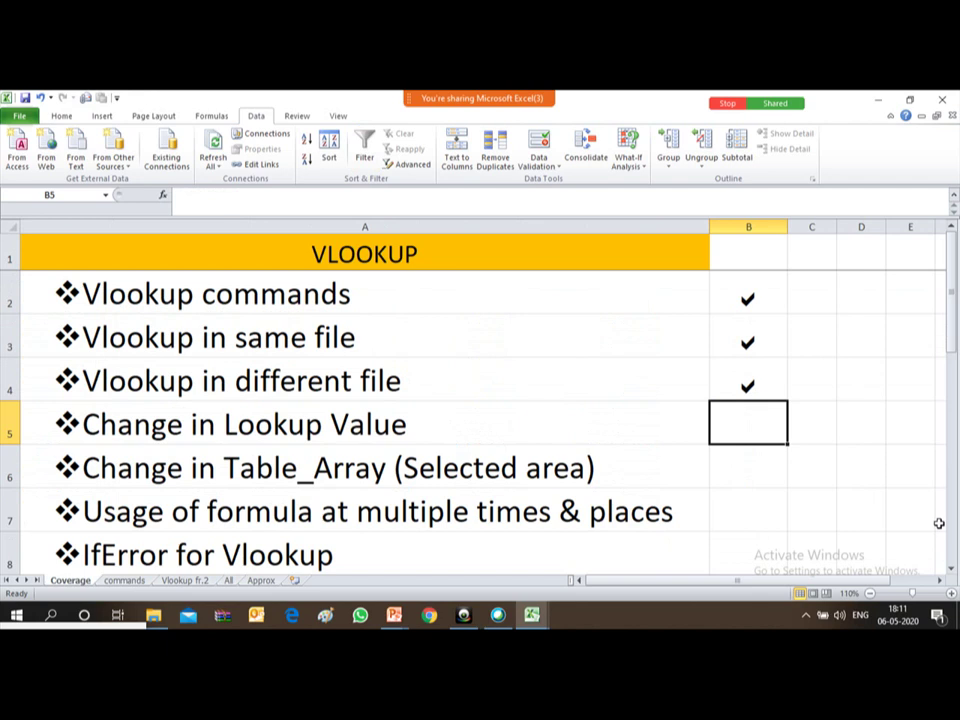
type("a")
key("Return")
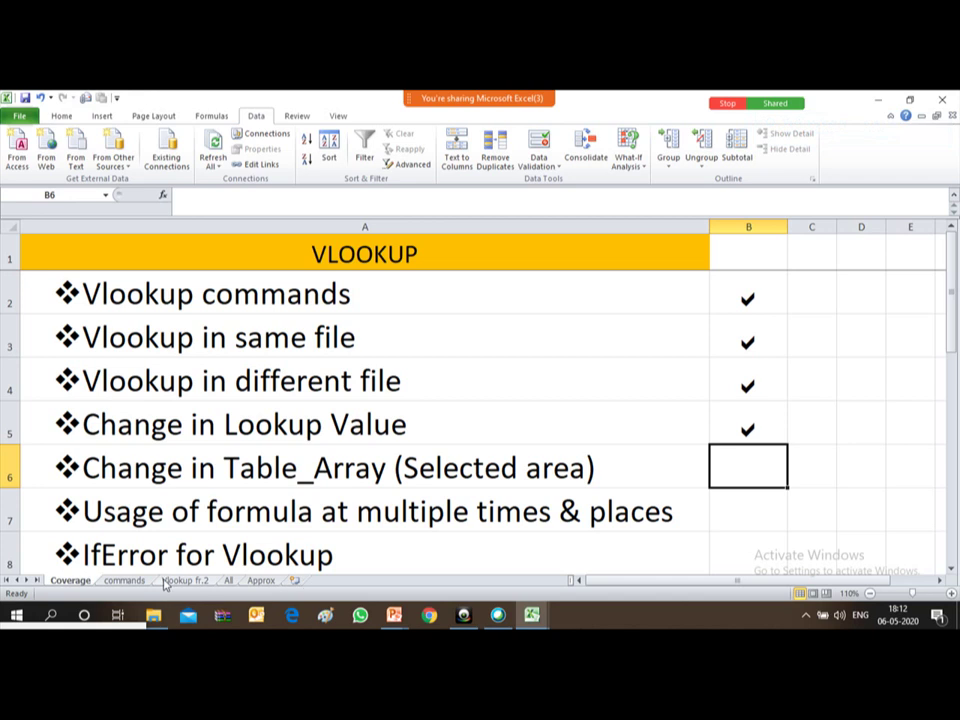
- Return to the All sheet and examine the code-based FY 2019-20 Qty results from the first rows down to the total
left_click(228, 581)
left_click(682, 368)
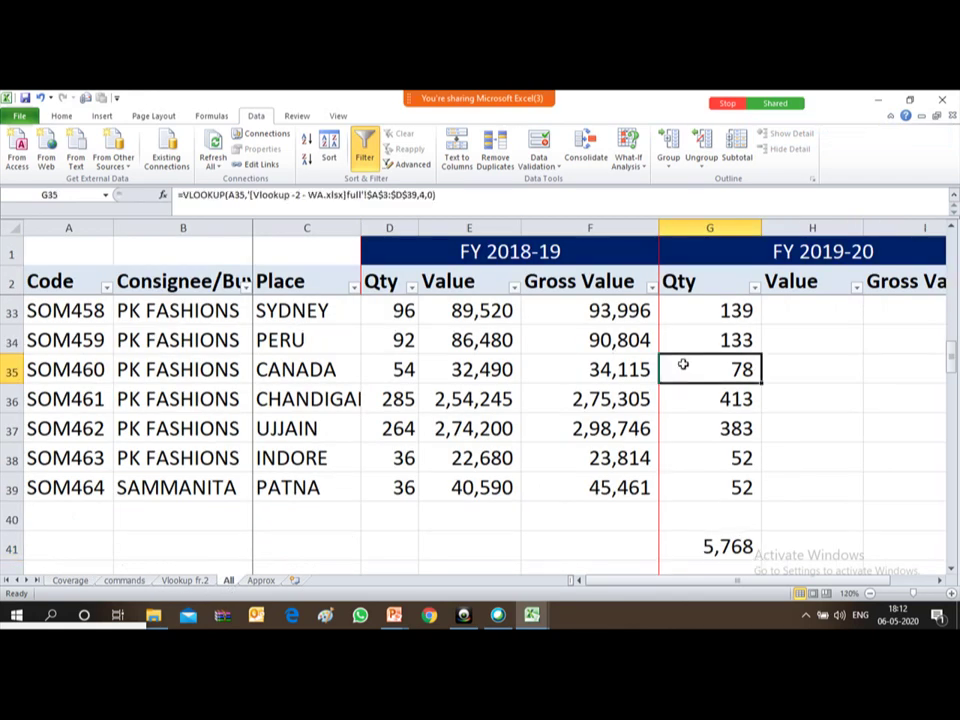
key("ctrl+Up")
key("Down")
key("Down")
key("Down")
key("Down")
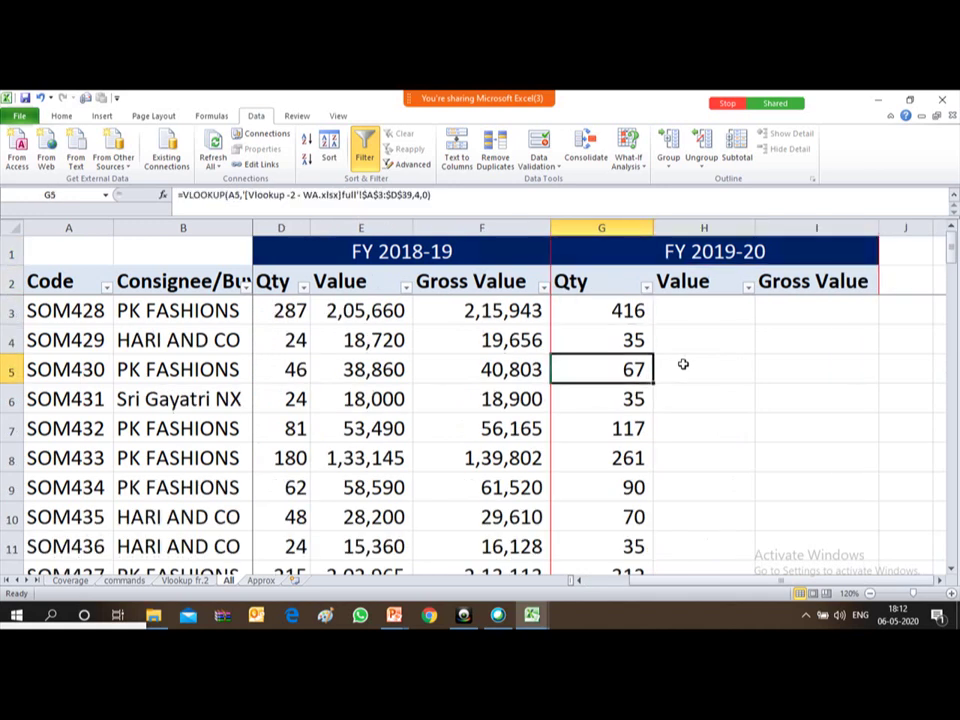
key("Down")
key("ctrl+Down")
key("ctrl+Down")
key("Down")
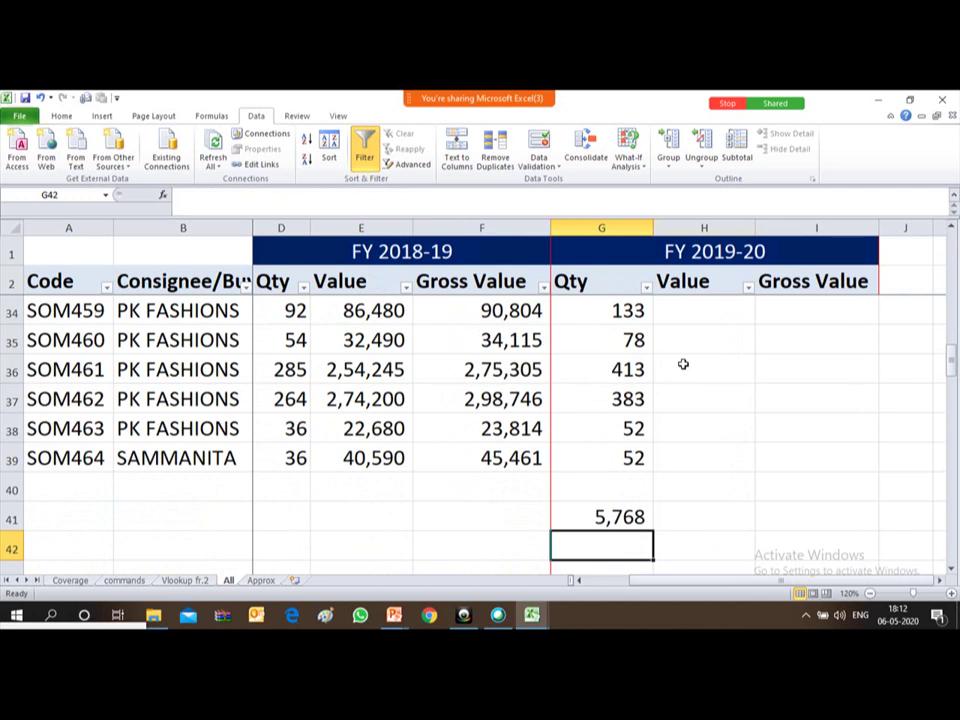
- Compare the Qty total in G41 on the All sheet with the one in D41 on the full sheet of Vlookup -2 - WA
key("Up")
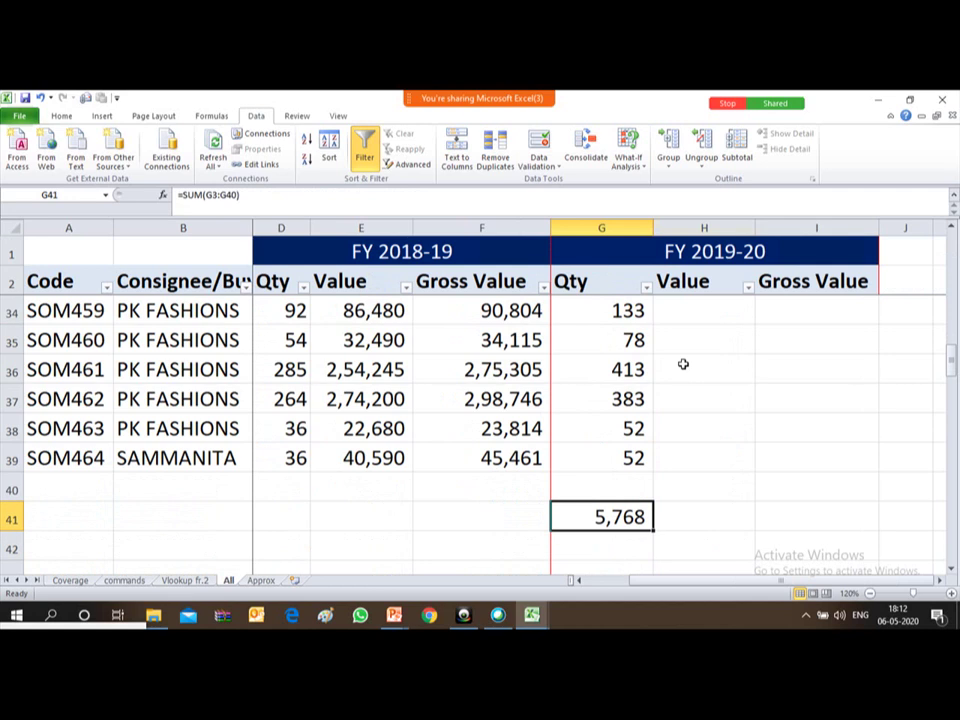
key("alt+Tab")
key("alt+Tab")
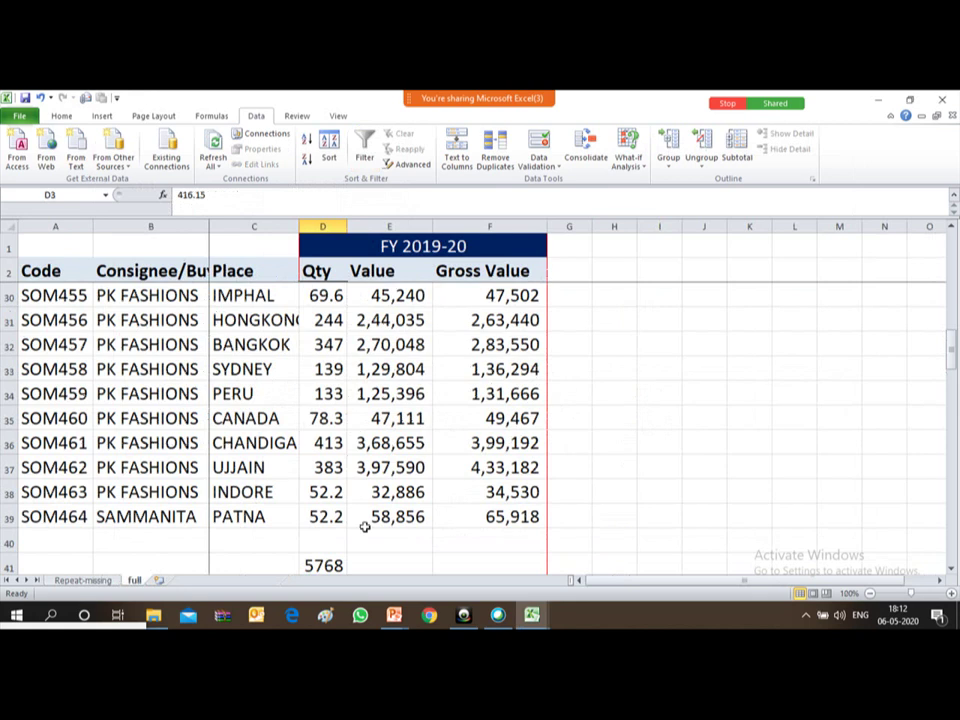
left_click(306, 563)
scroll(311, 563, "down", 1)
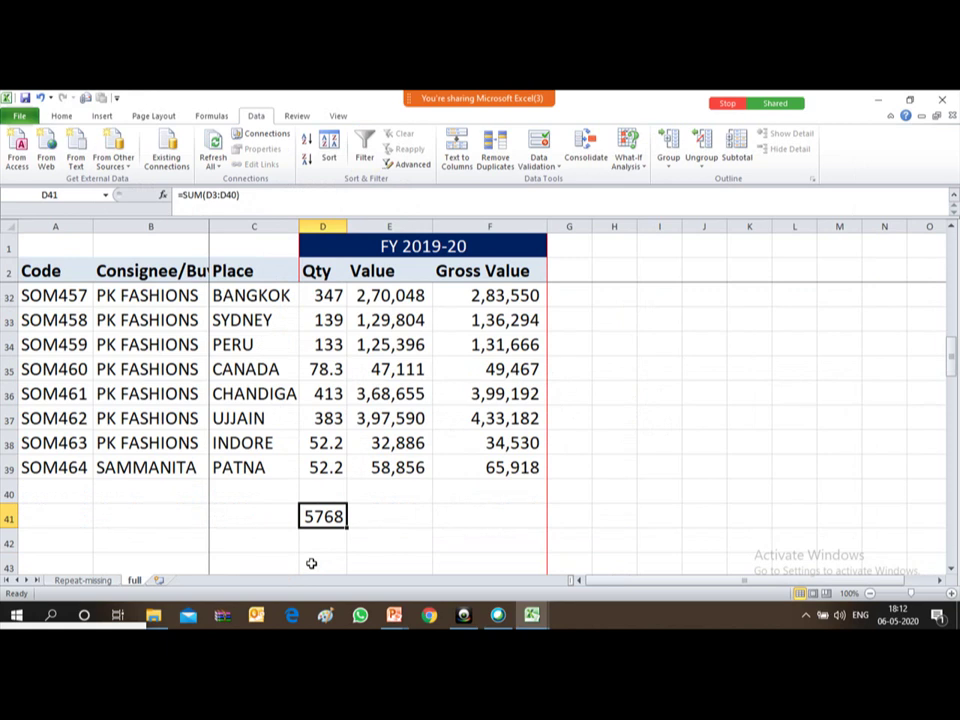
key("alt+Tab")
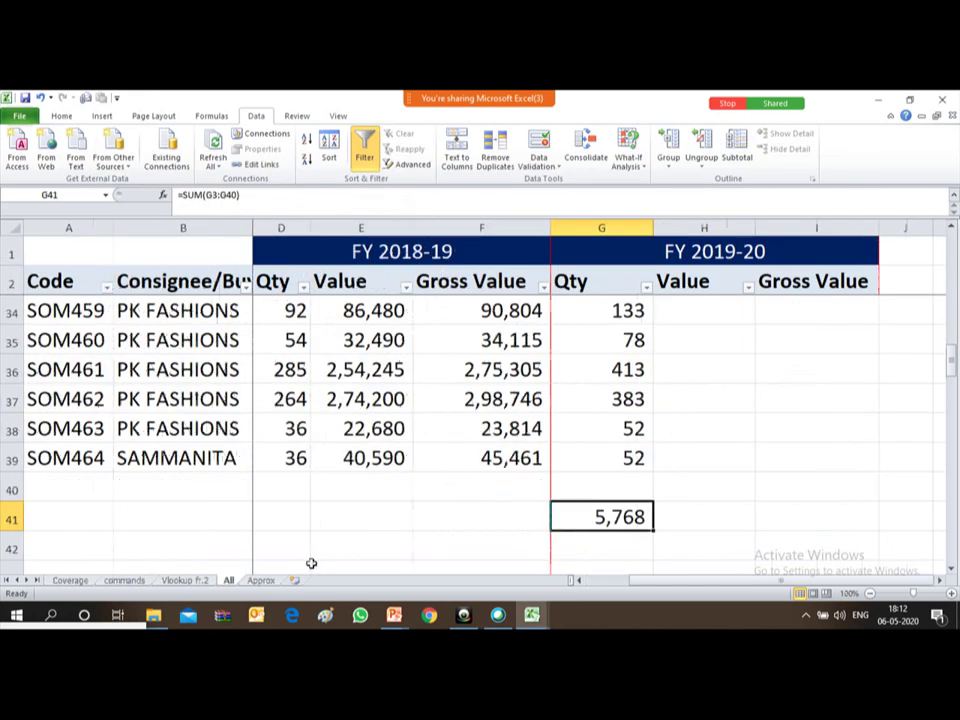
- Inspect the VLOOKUP formula in G37 on the All sheet, leaving it as it is
left_click(585, 398)
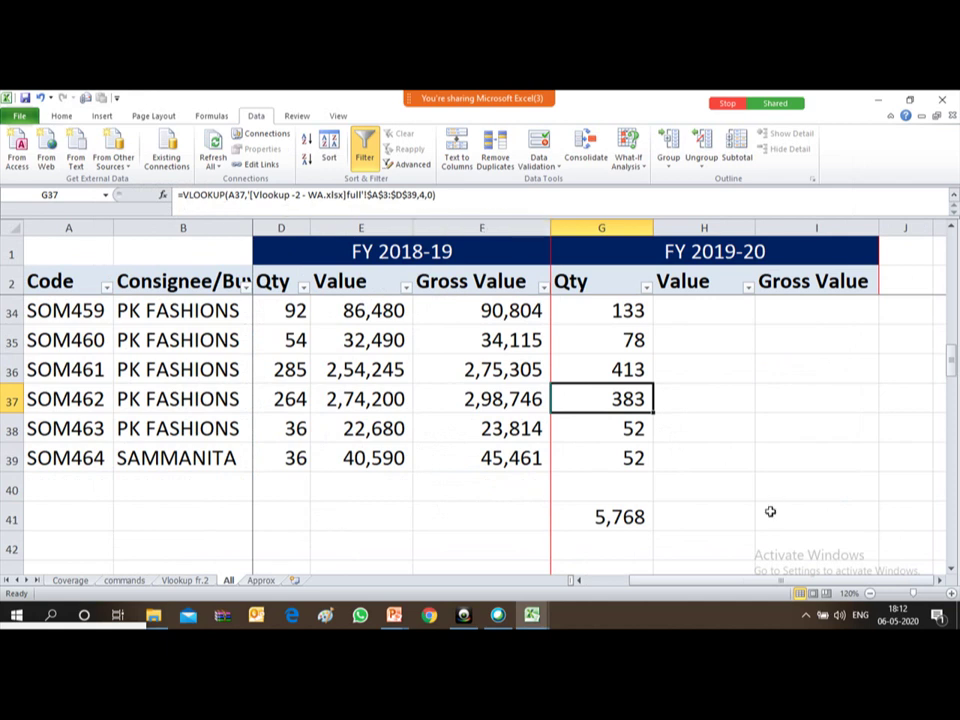
key("F2")
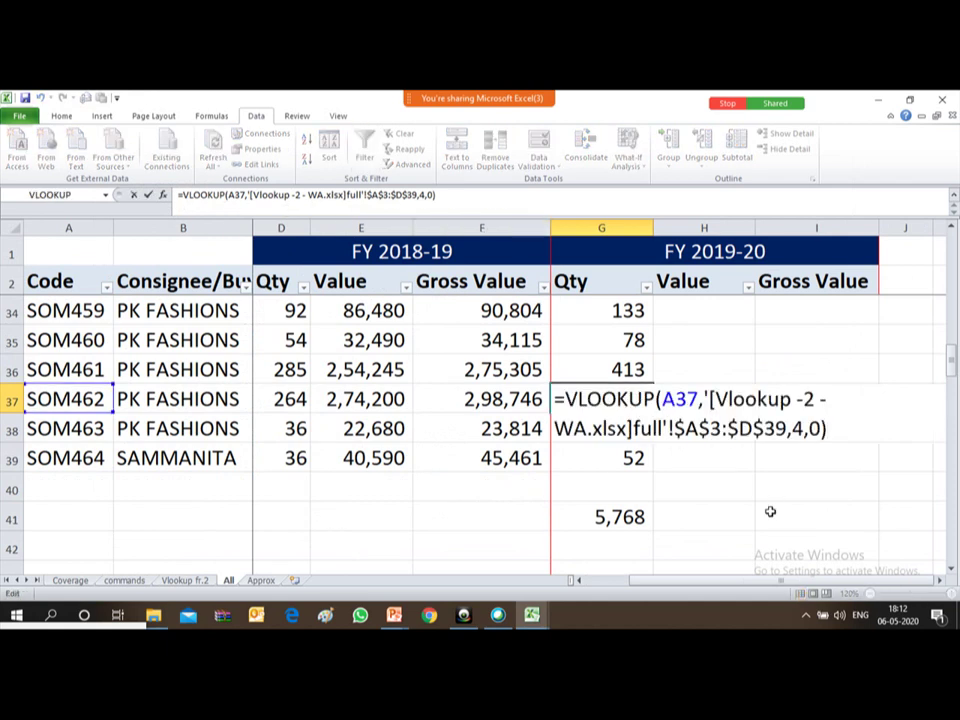
key("Return")
key("Up")
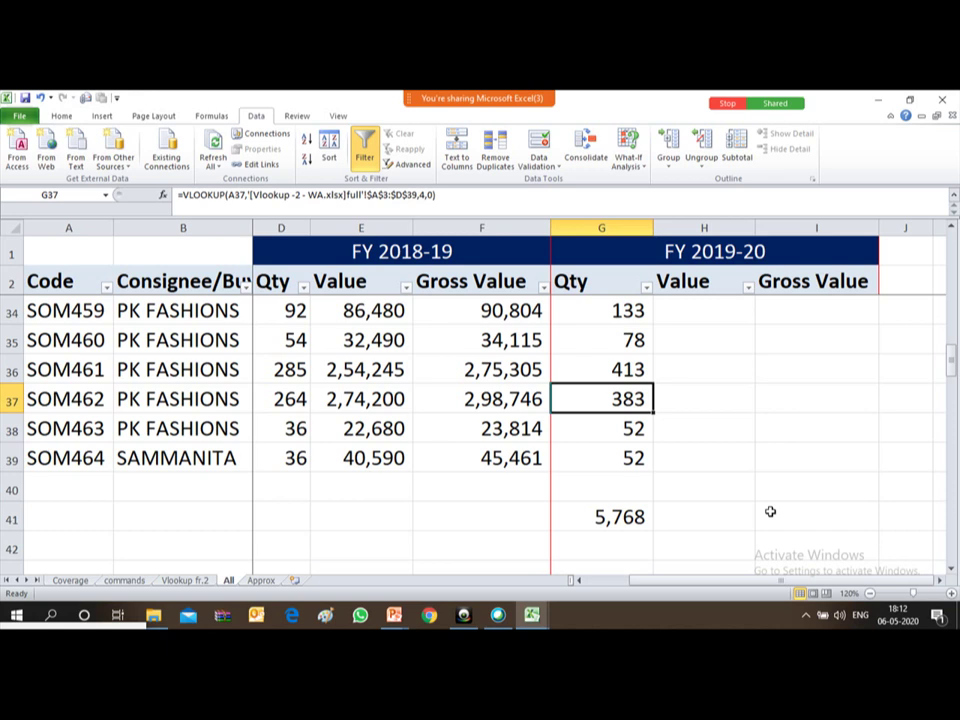
- Insert a blank column before the Place column on the full sheet of Vlookup -2 - WA
key("alt+Tab")
key("alt+Tab")
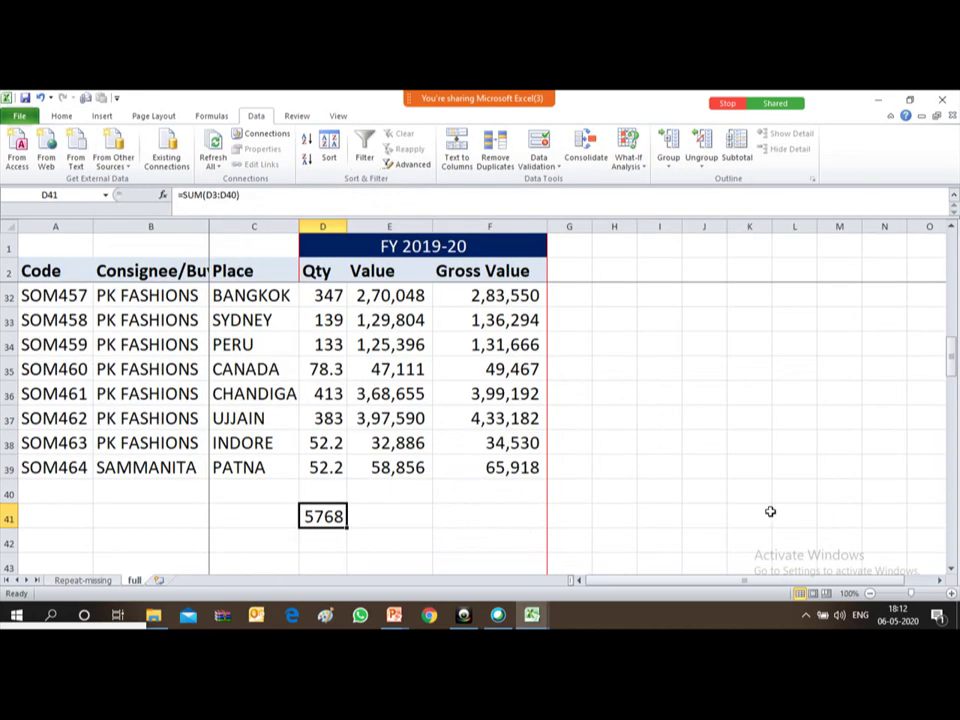
left_click(244, 221)
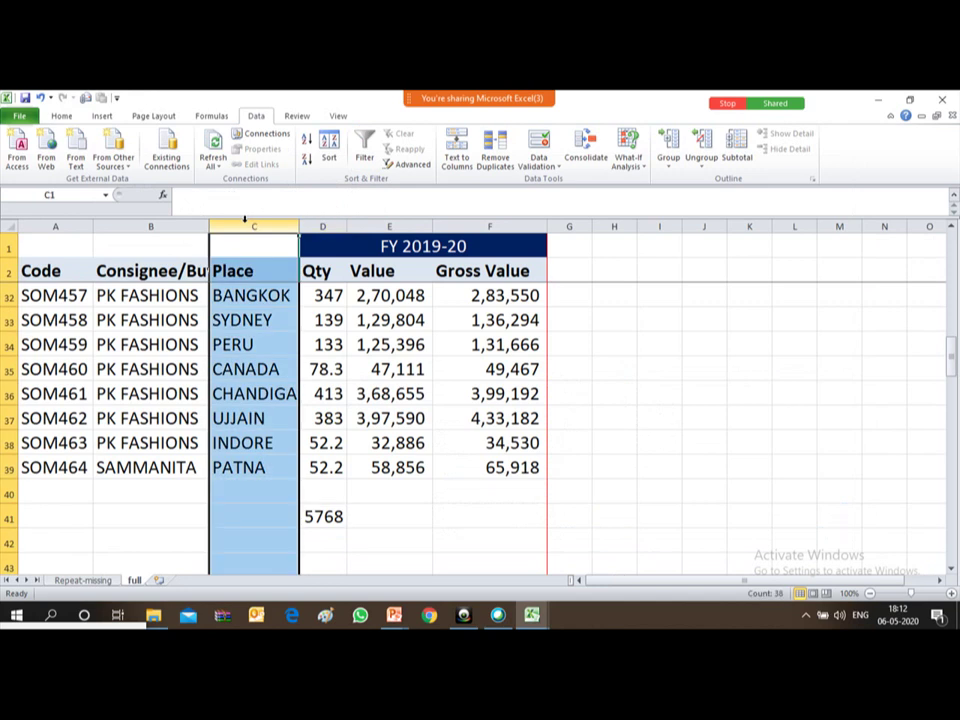
key("ctrl+plus")
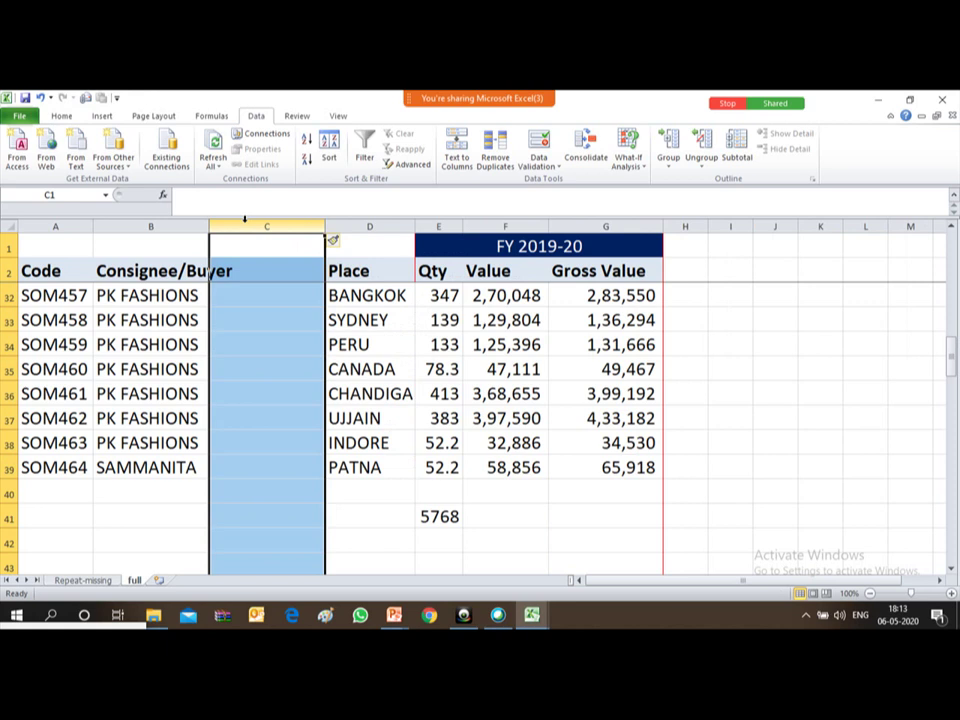
- Return to the All sheet and examine how the inserted source column affects the FY 2019-20 Qty lookups from row 3 to the total
key("alt+Tab")
key("alt+Tab")
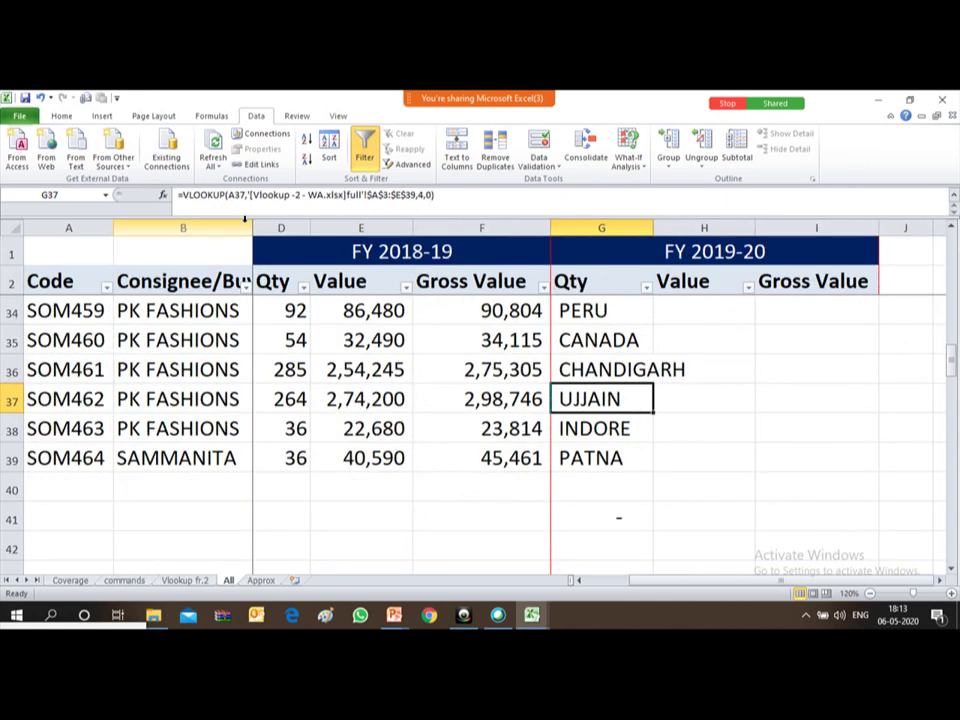
left_click(607, 312)
key("ctrl+Up")
key("Down")
key("Down")
key("Down")
key("Down")
key("Down")
key("Down")
key("Down")
key("Down")
key("Down")
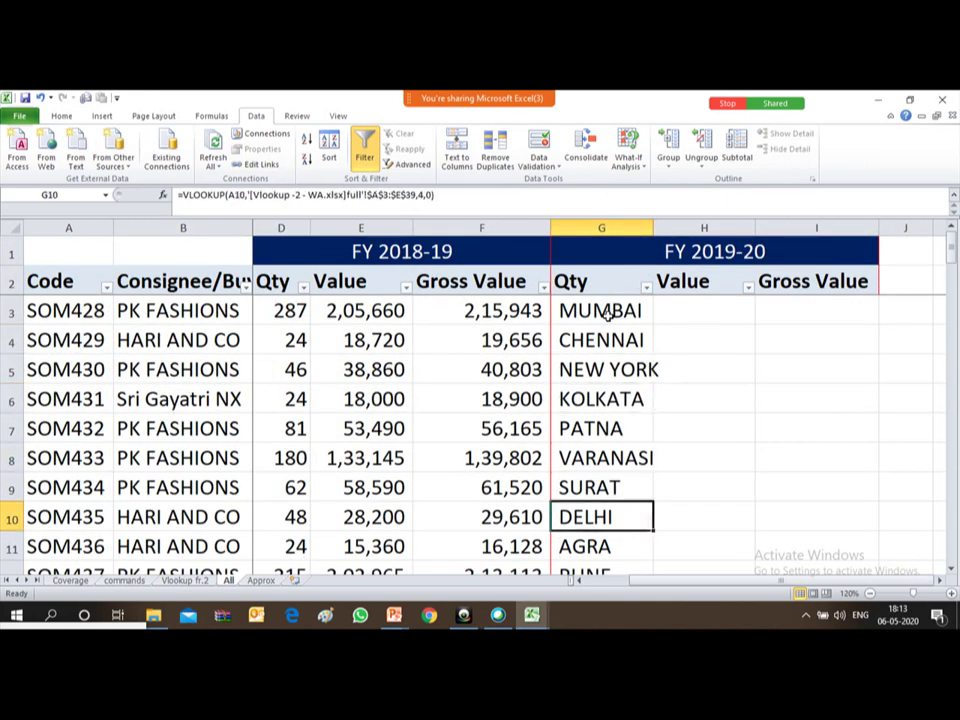
key("Down")
key("Down")
key("Down")
key("Down")
key("Down")
key("Down")
key("Down")
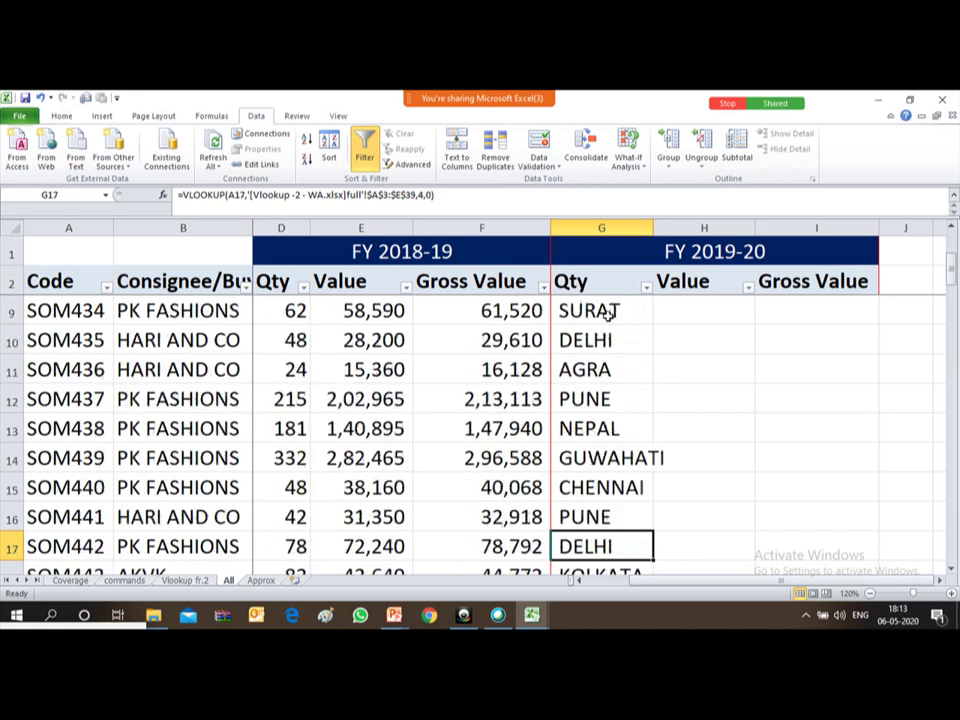
key("Down")
key("Down")
key("Down")
key("Down")
key("Down")
key("Down")
key("Down")
key("Down")
key("Down")
key("Down")
key("Down")
key("Down")
key("Down")
key("Down")
key("Down")
key("Down")
key("Down")
key("Down")
key("Down")
key("Down")
key("Up")
key("Up")
key("Up")
key("Up")
key("Up")
key("Up")
key("Up")
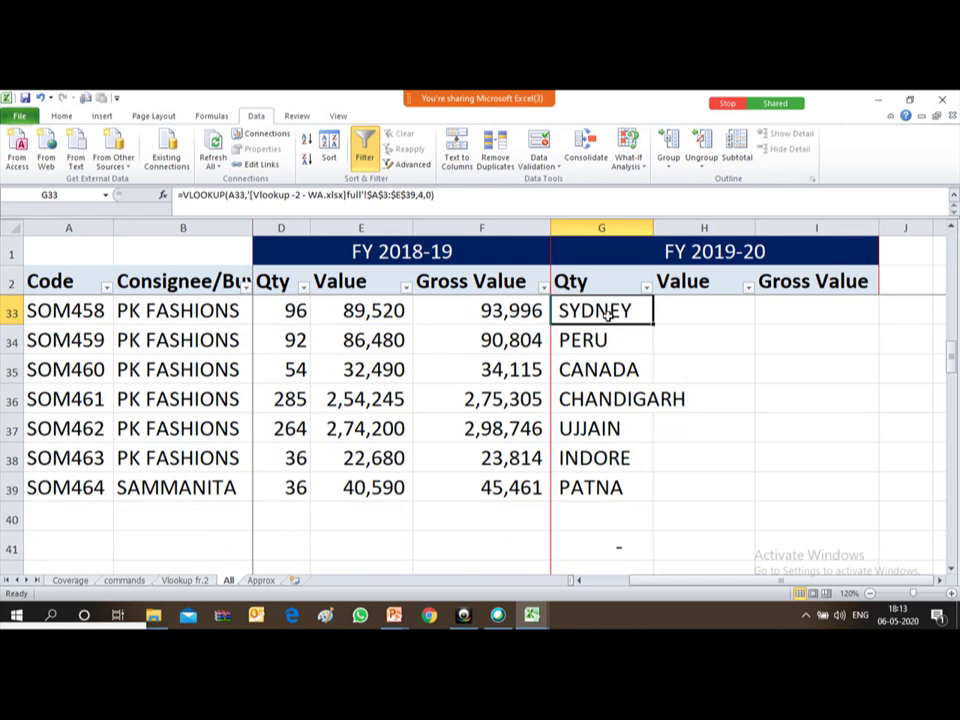
- Count the columns on the full sheet from Code across to Place to check which one column index 4 refers to
key("alt+Tab")
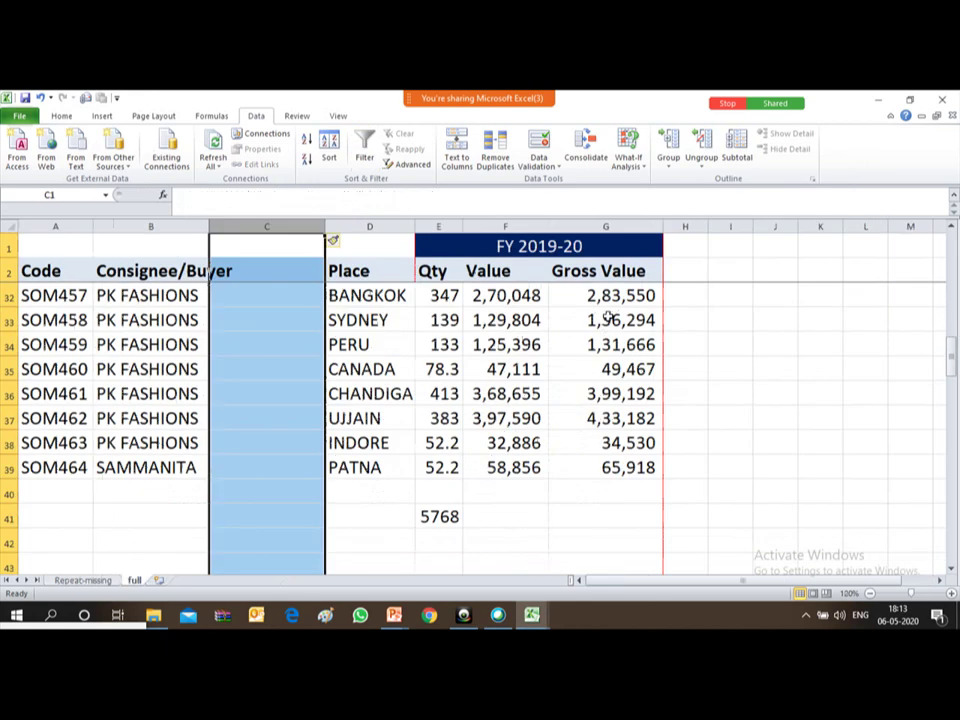
left_click(45, 264)
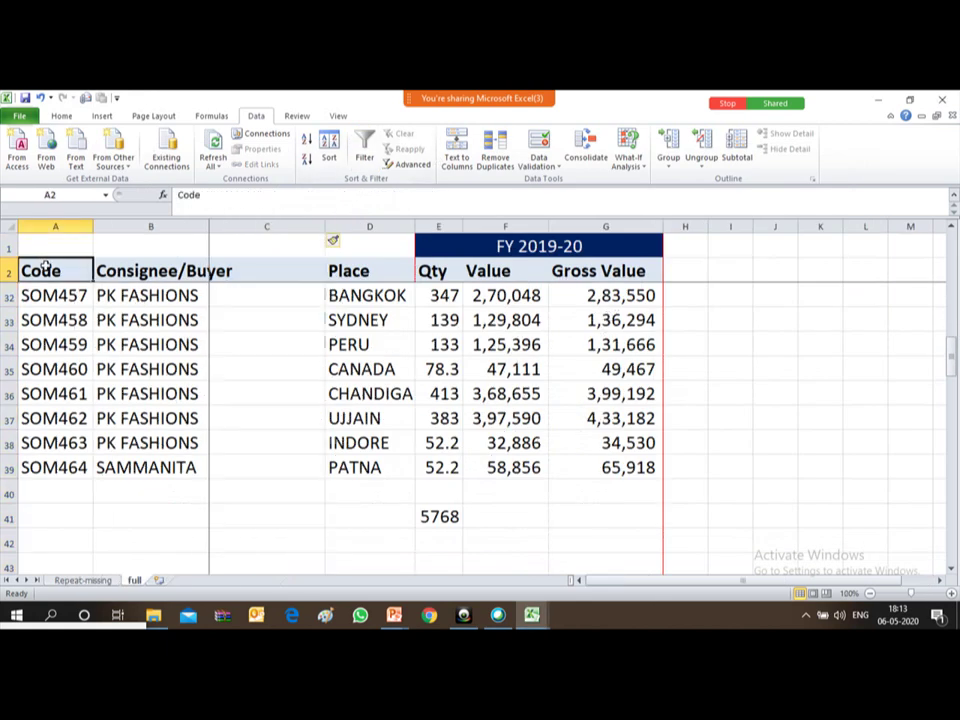
key("Down")
key("Down")
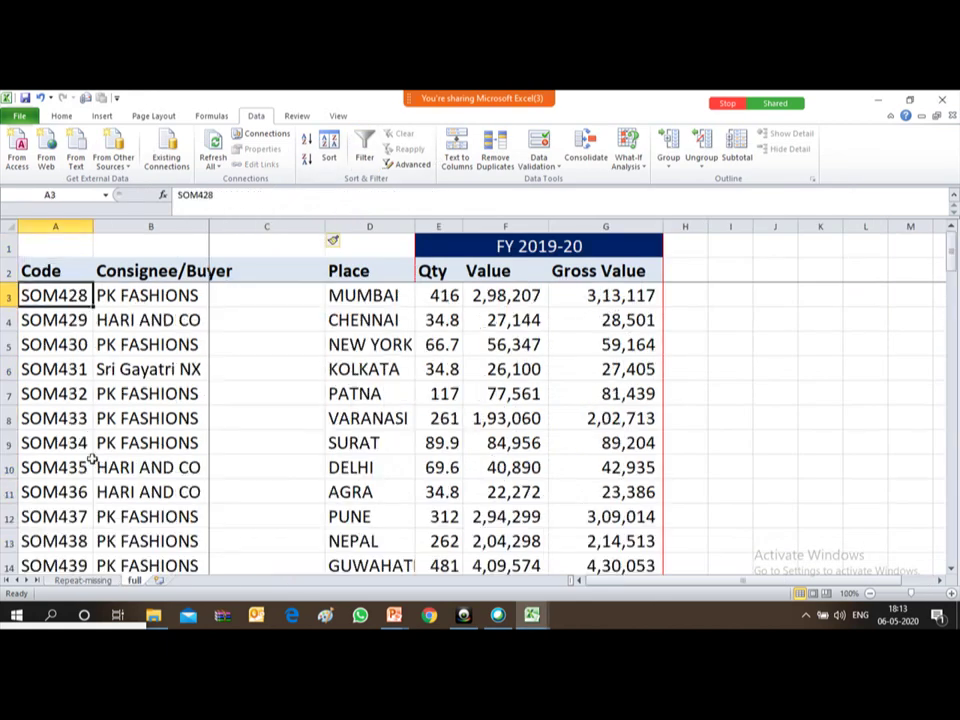
key("Up")
key("Up")
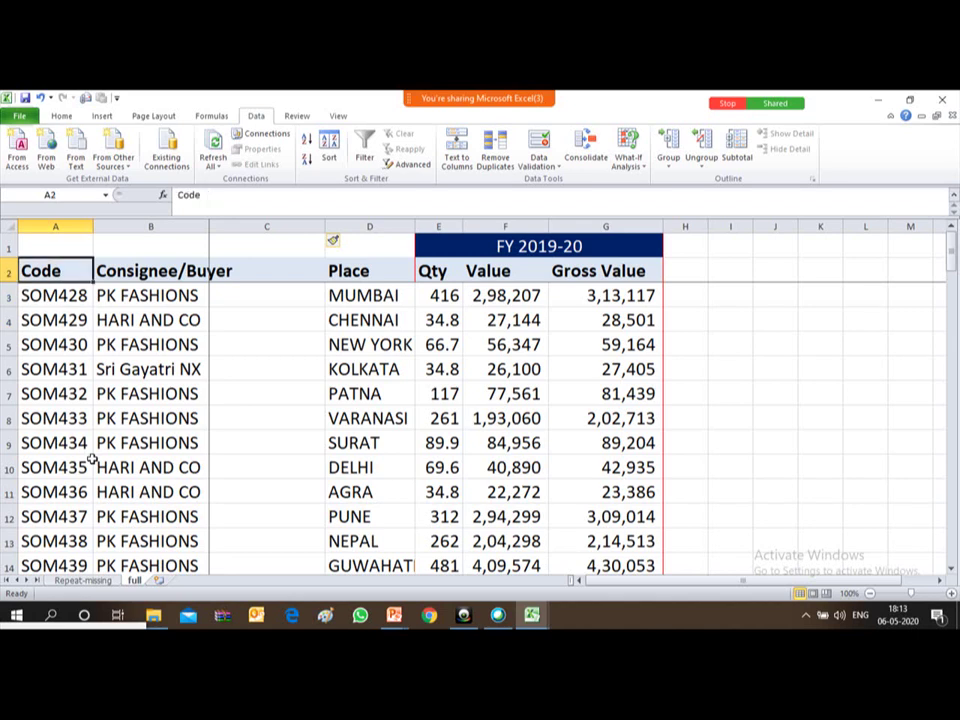
key("Right")
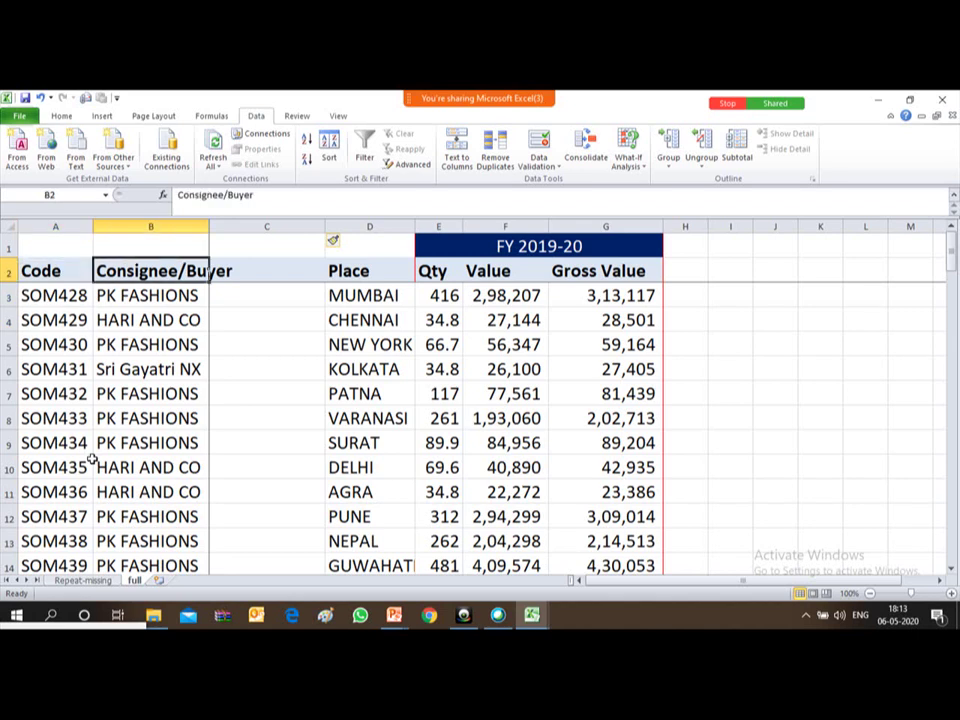
key("Right")
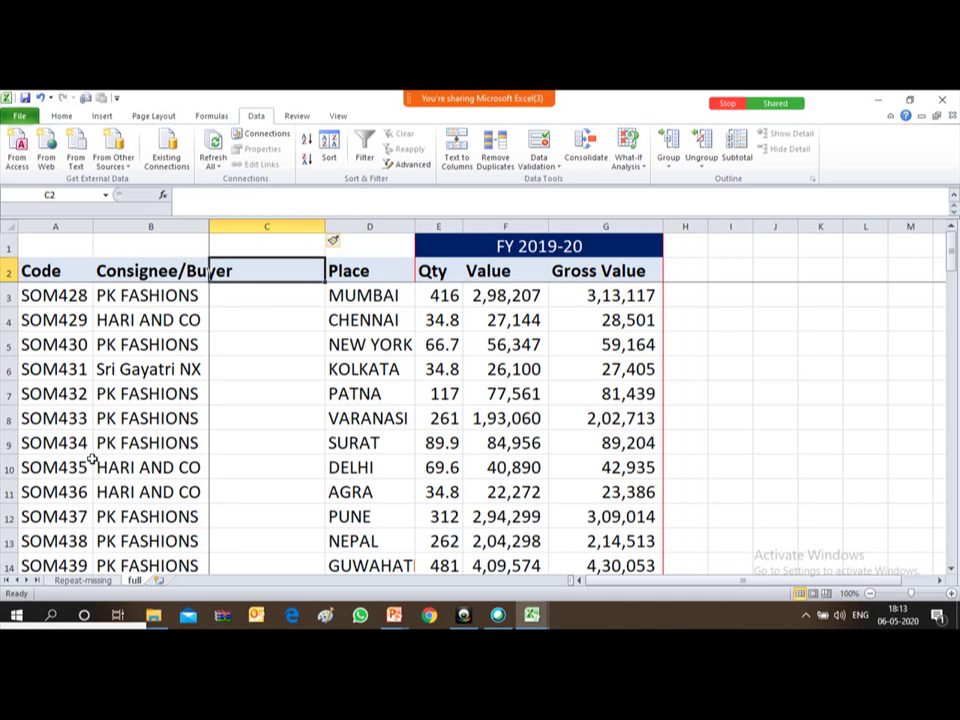
key("Right")
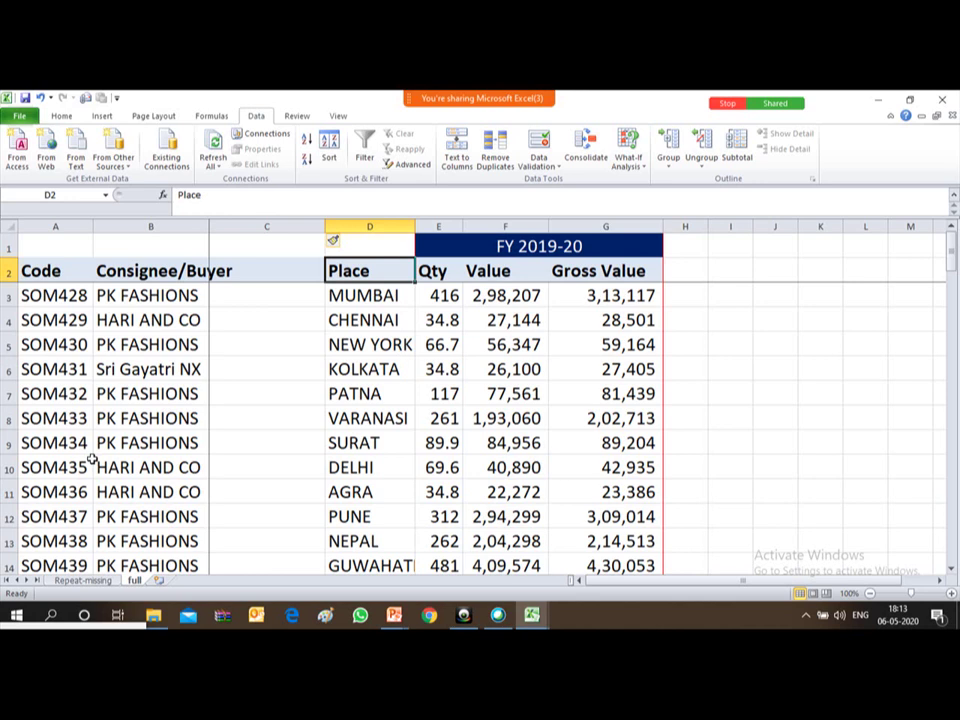
- Go back to the All sheet and review the FY 2019-20 Qty lookup results upward from row 33 to row 12
key("alt+Tab")
key("alt+Tab")
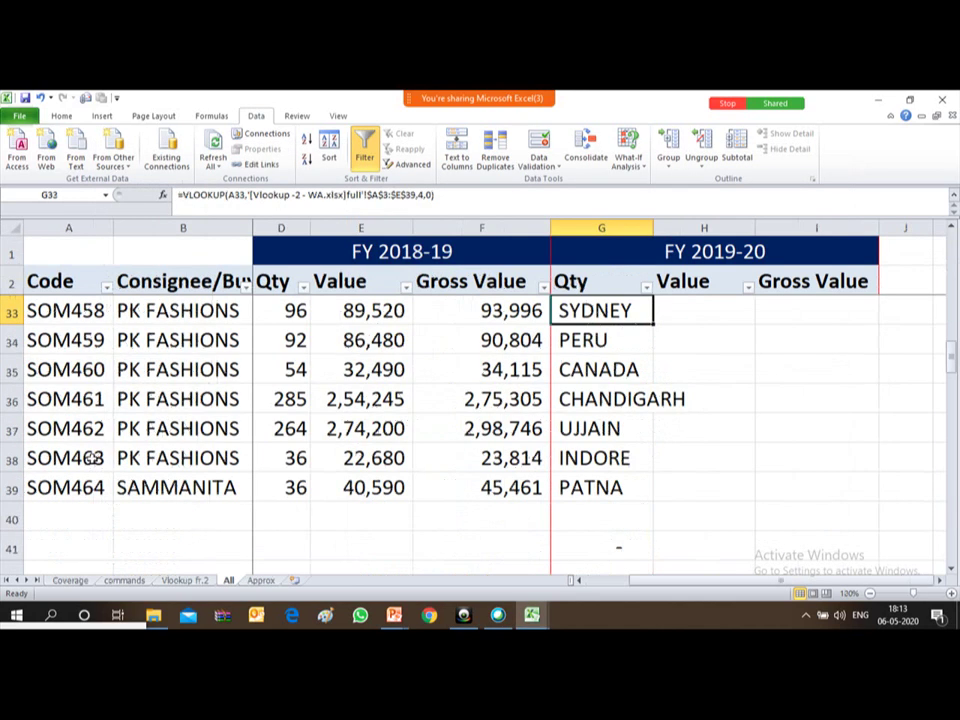
key("Up")
key("Up")
key("Up")
key("Up")
key("Up")
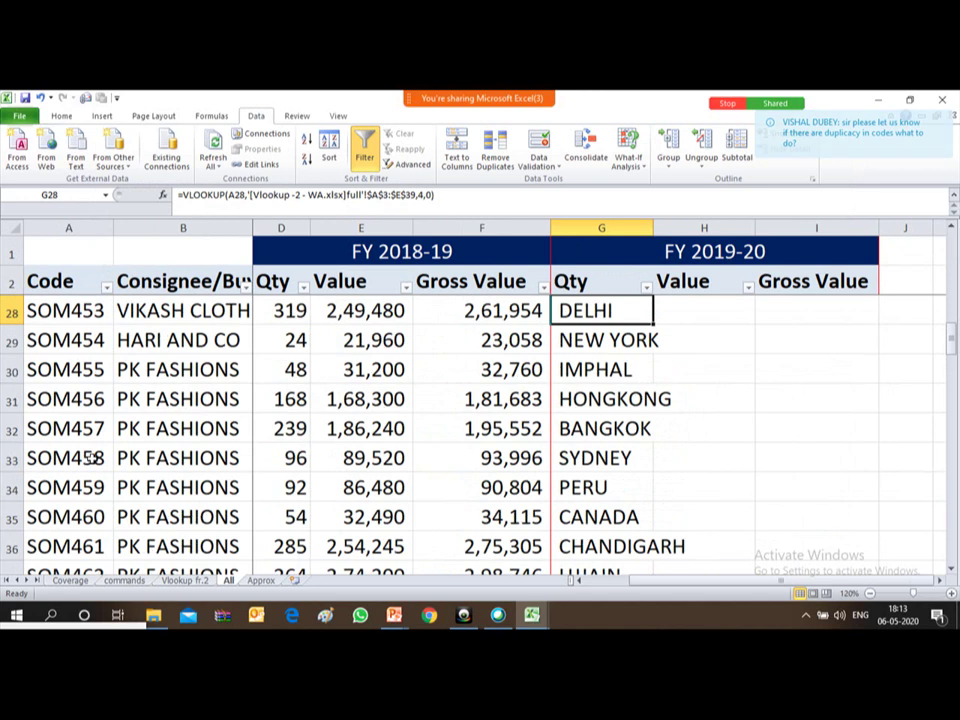
key("Up")
key("Up")
key("Up")
key("Up")
key("Up")
key("Up")
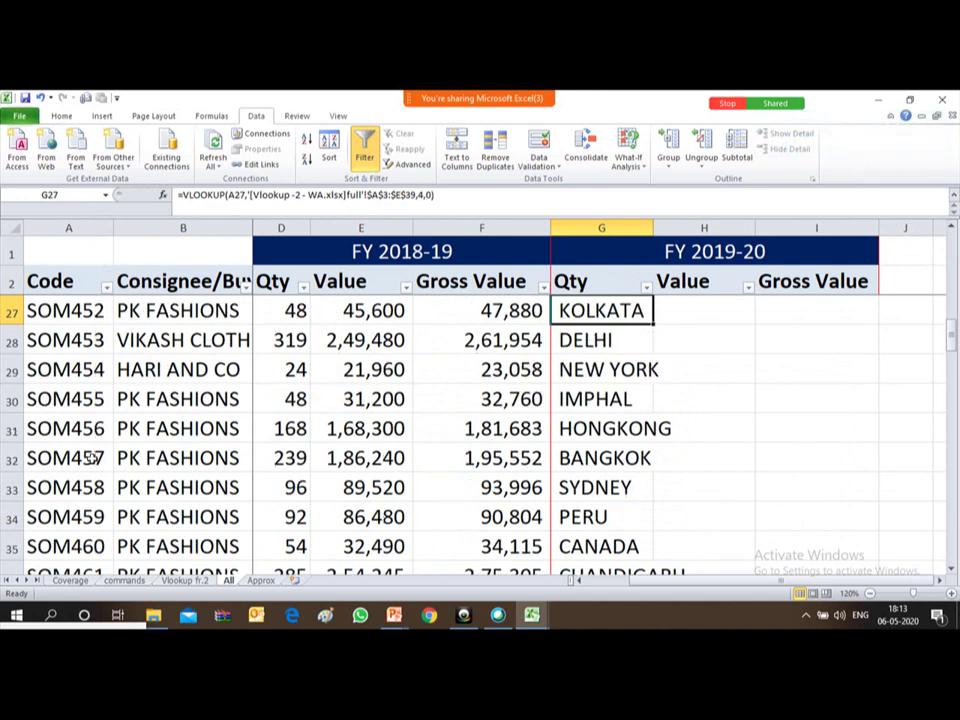
key("Up")
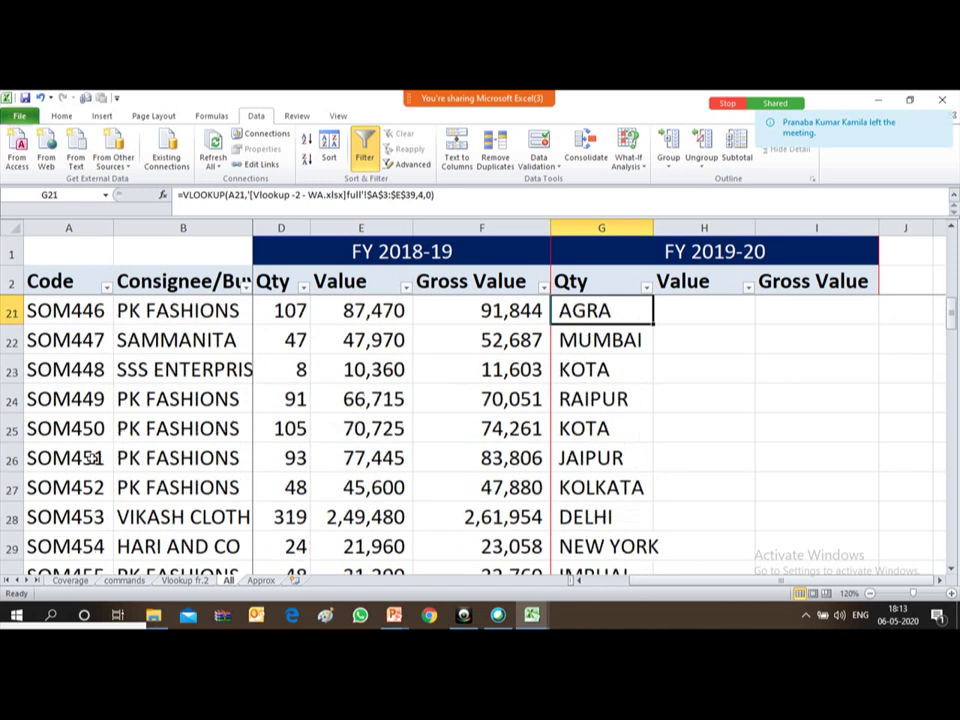
key("Up")
key("Up")
key("Up")
key("Up")
key("Up")
key("Up")
key("Up")
key("Up")
key("Up")
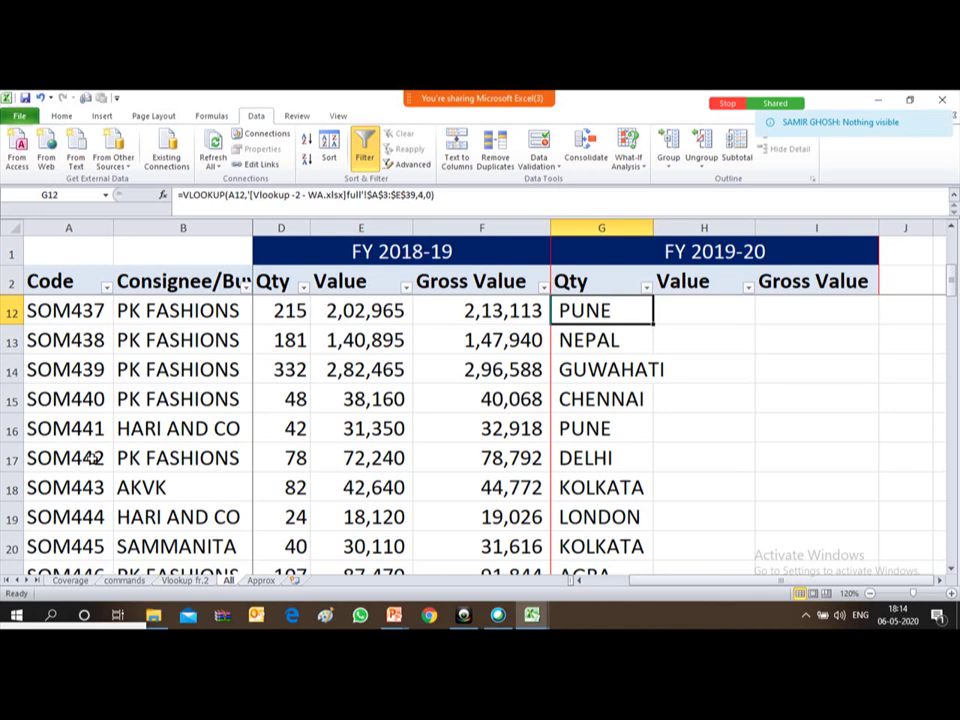
- Delete the blank column C before Place on the full sheet of Vlookup -2 - WA
key("alt+Tab")
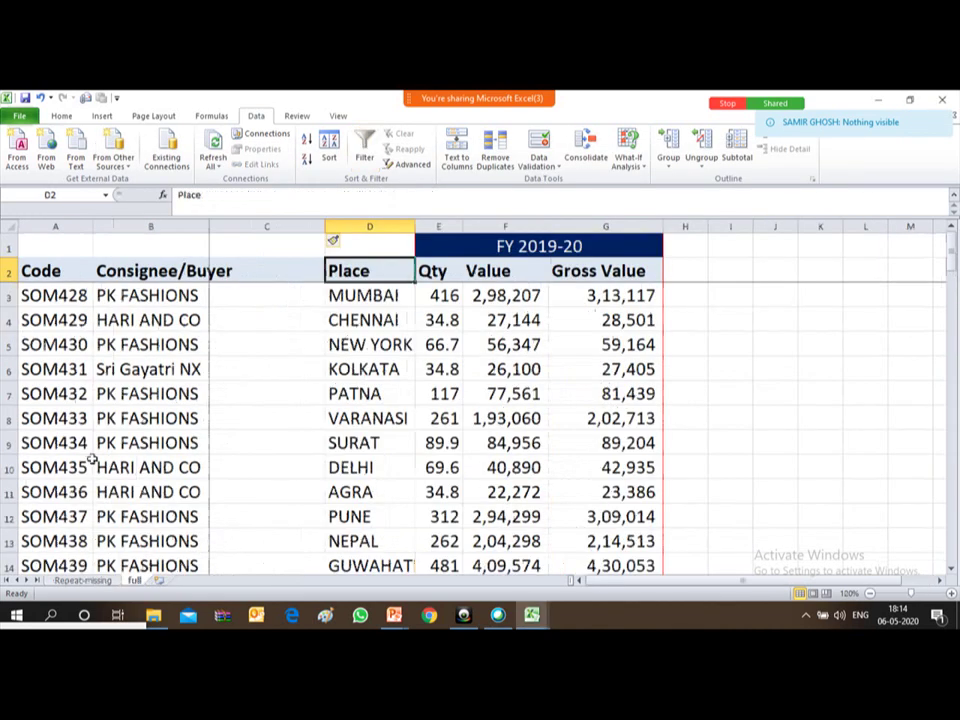
key("Left")
key("ctrl+space")
key("ctrl+minus")
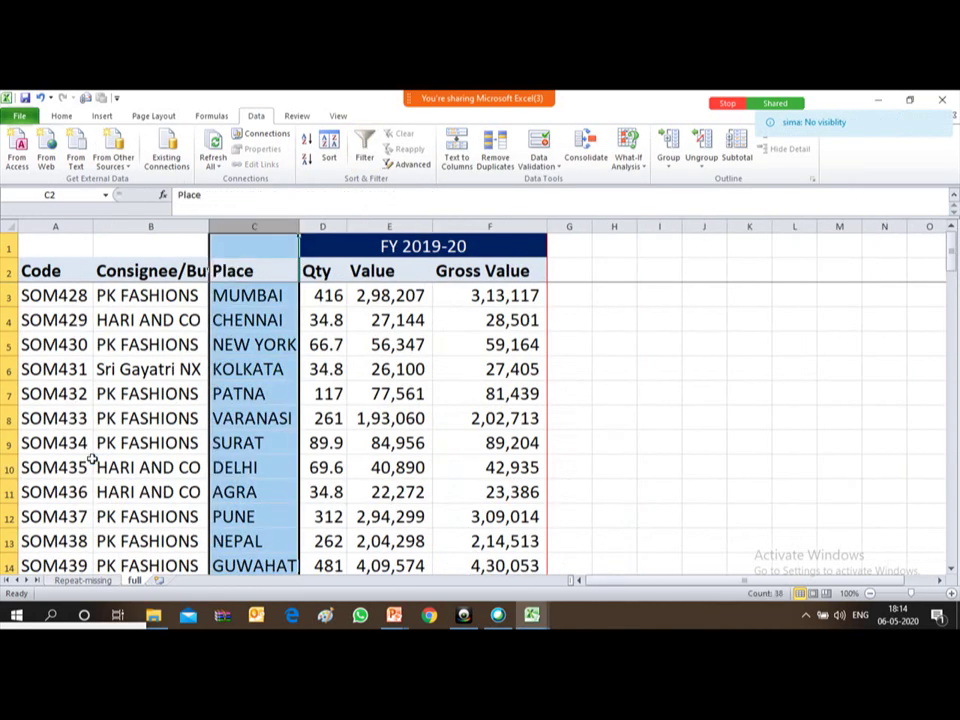
- Return to the All sheet and check the FY 2019-20 Qty results in the first rows, starting from G3
key("alt+Tab")
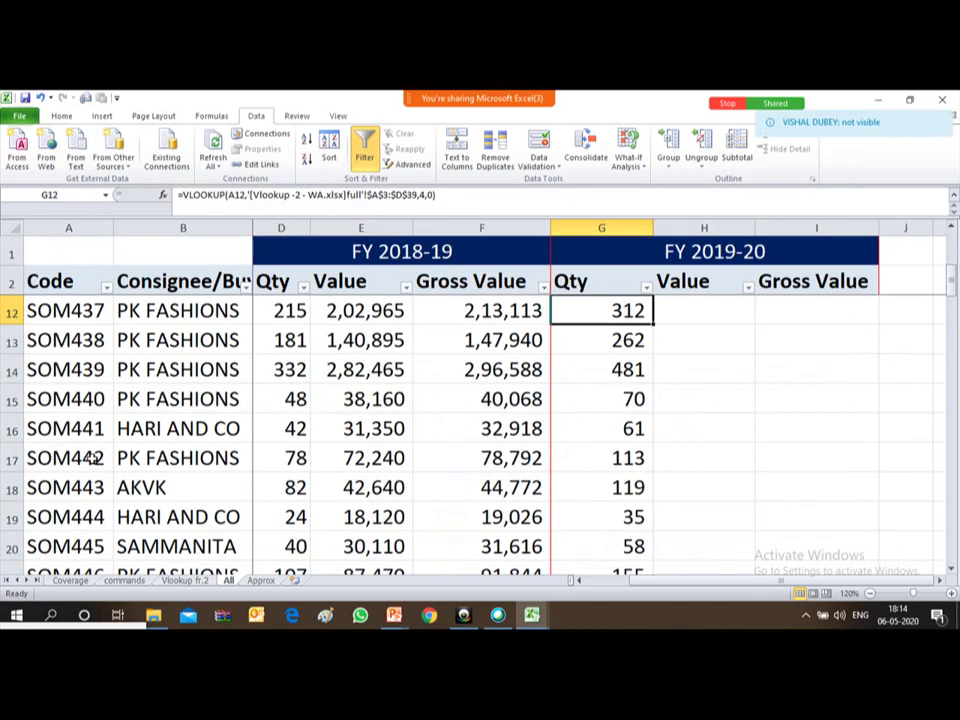
key("ctrl+Up")
key("Down")
key("Down")
key("Down")
key("Down")
key("Up")
key("Up")
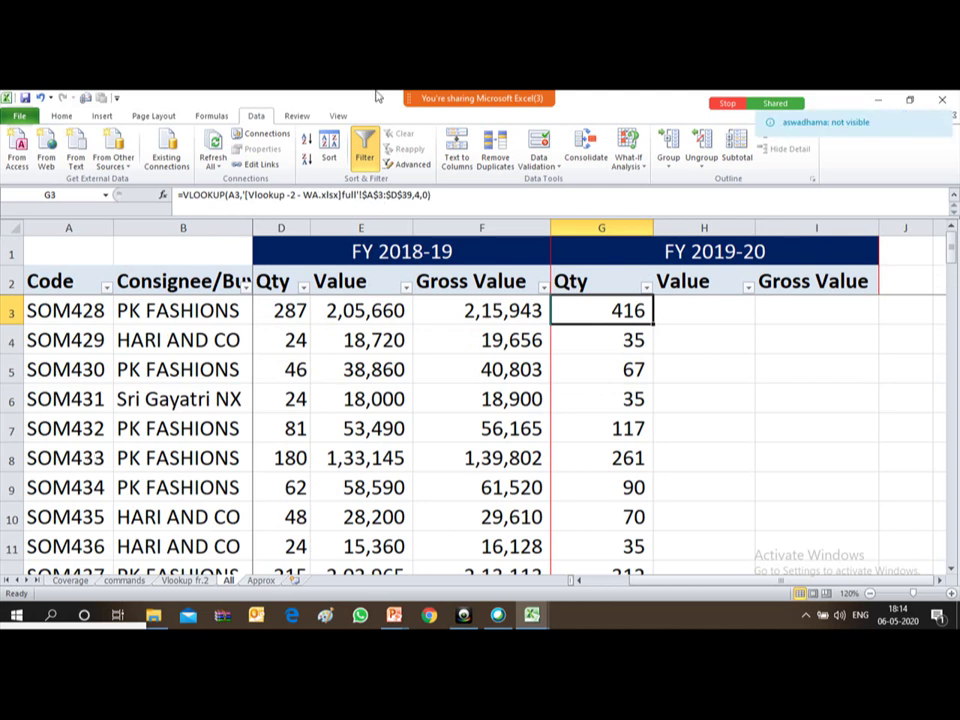
- Stop the current screen share in Cisco Webex Meetings, share Microsoft Excel again, and open the meeting chat
mouse_move(560, 97)
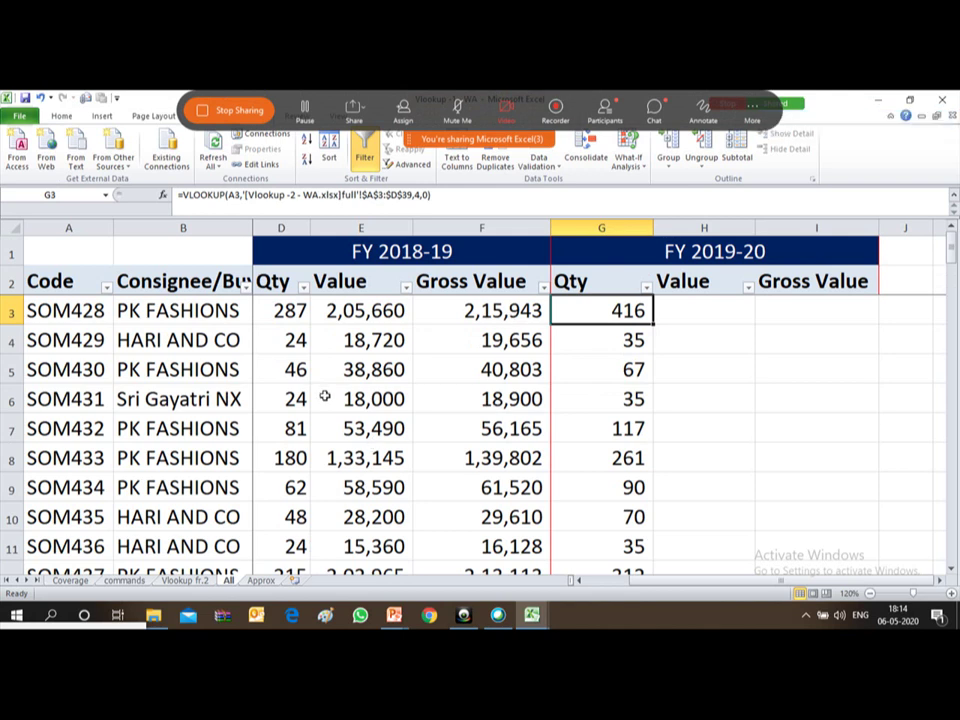
left_click(240, 108)
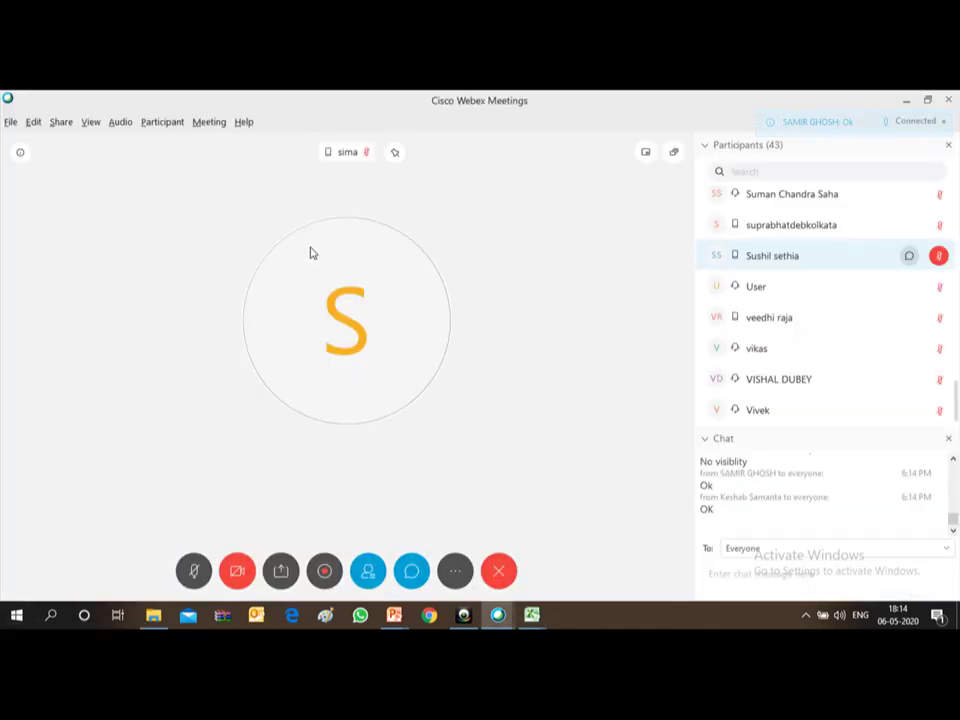
left_click(281, 572)
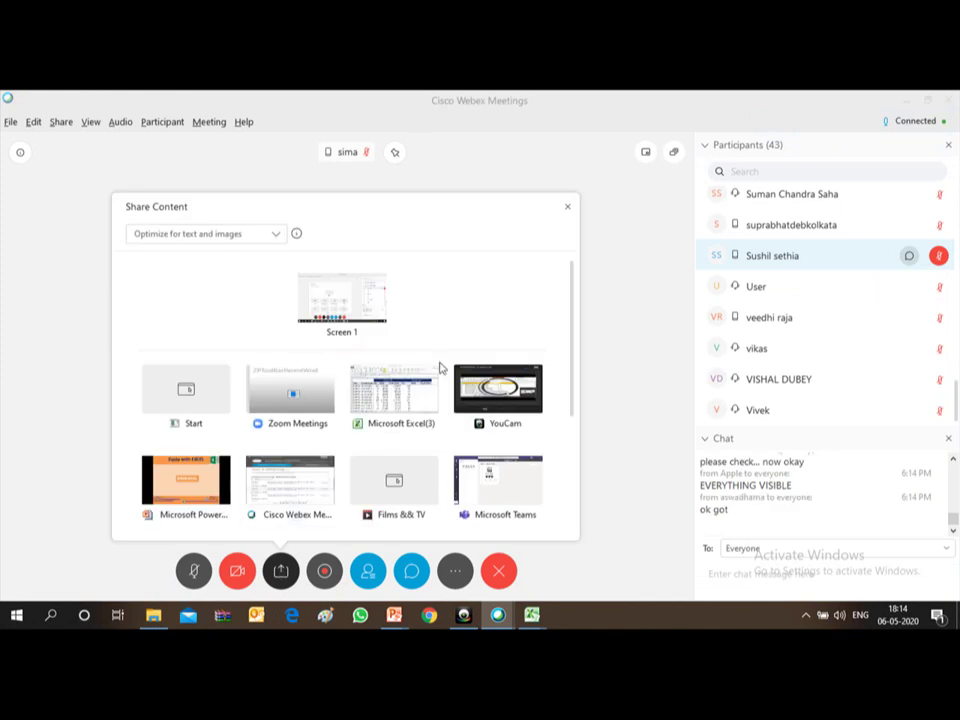
left_click(395, 390)
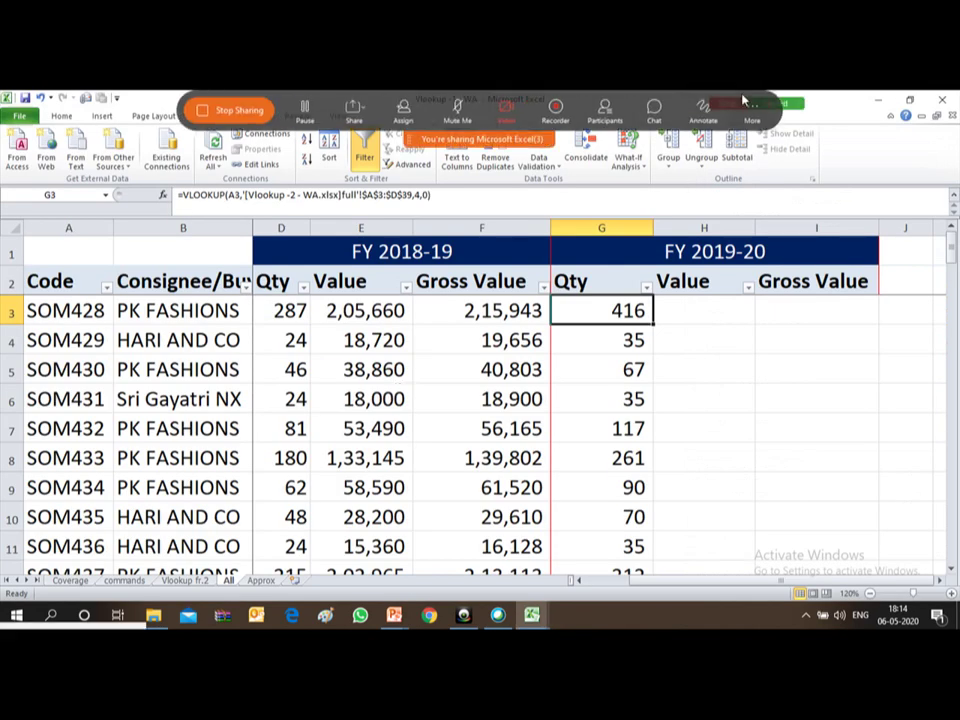
left_click(654, 113)
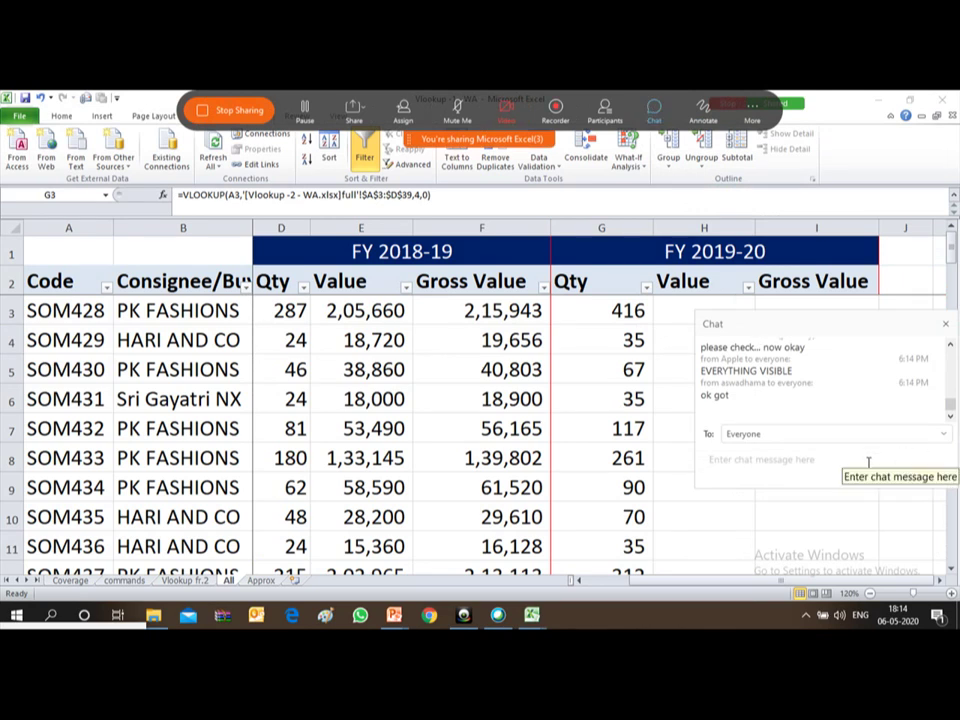
- Close the meeting chat and reopen it to read the participants' latest replies about screen visibility
left_click(718, 459)
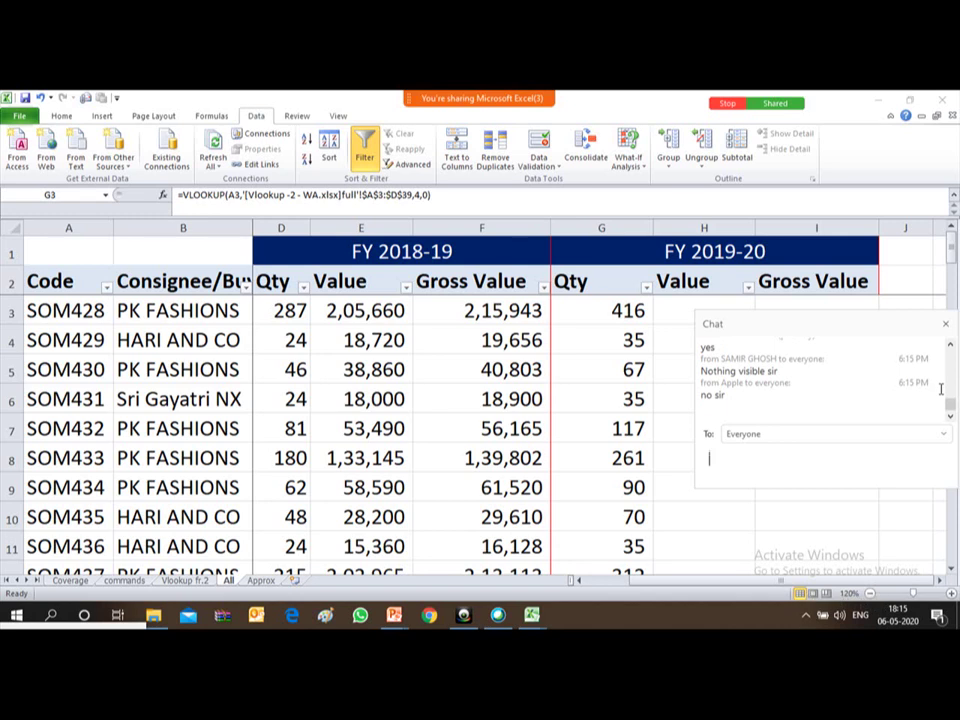
left_click(946, 328)
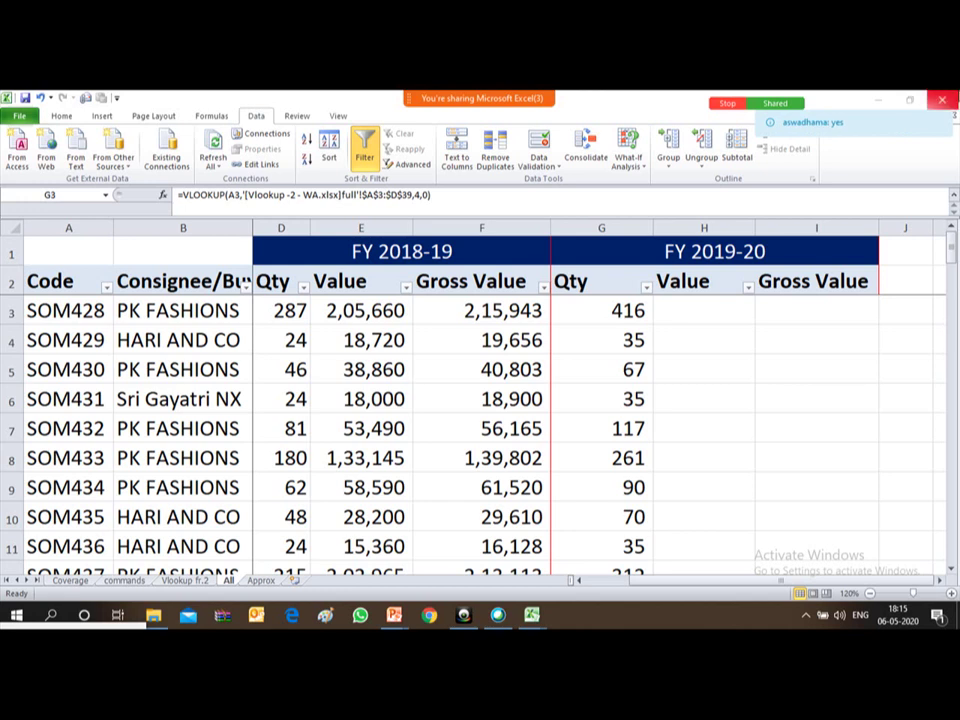
mouse_move(566, 96)
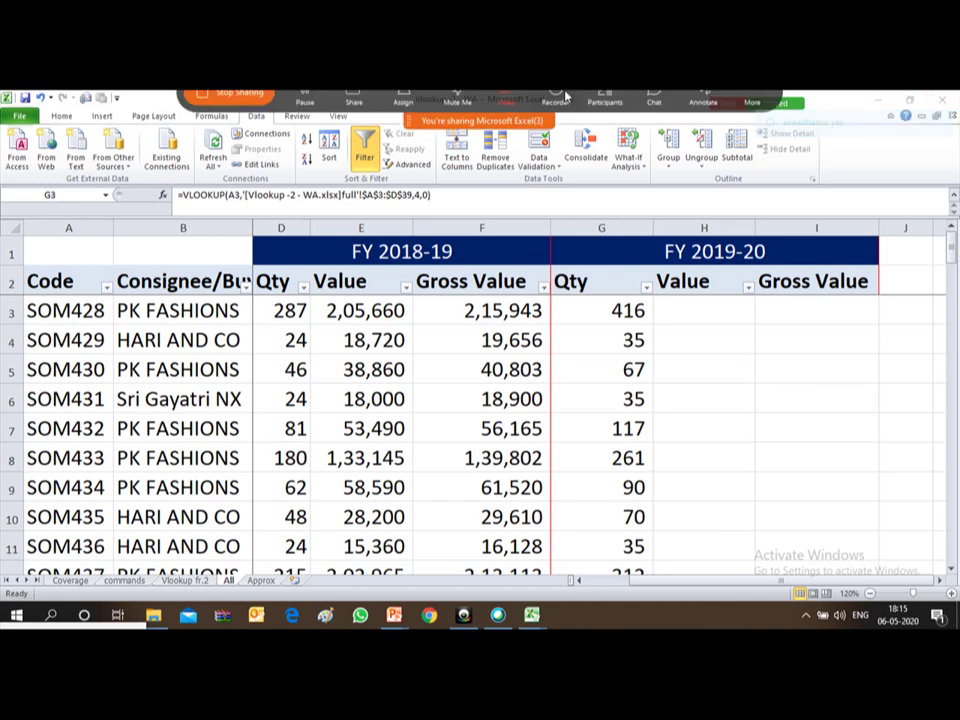
left_click(653, 104)
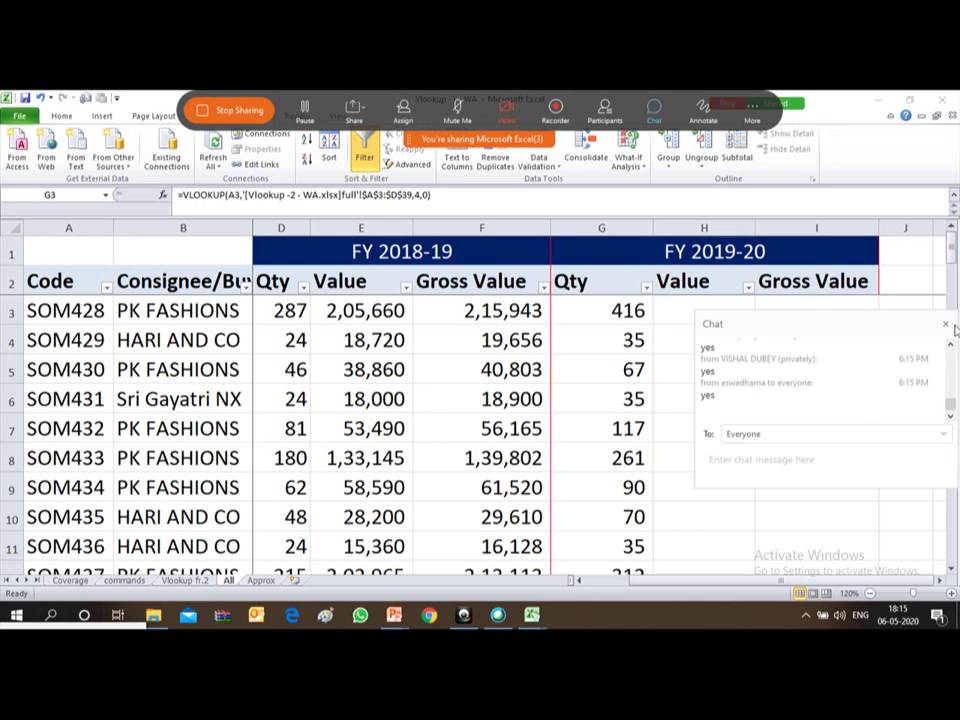
- Break the All sheet's link to the source workbook Vlookup -2 - WA.xlsx, converting the FY 2019-20 Qty lookups to values
left_click(574, 305)
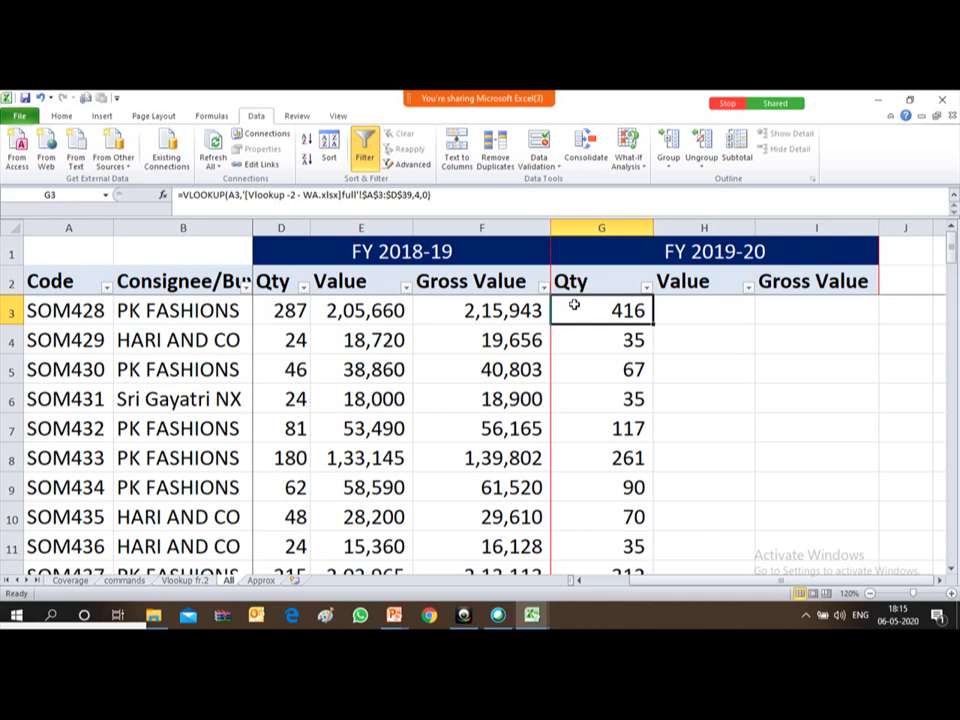
key("ctrl+shift+Down")
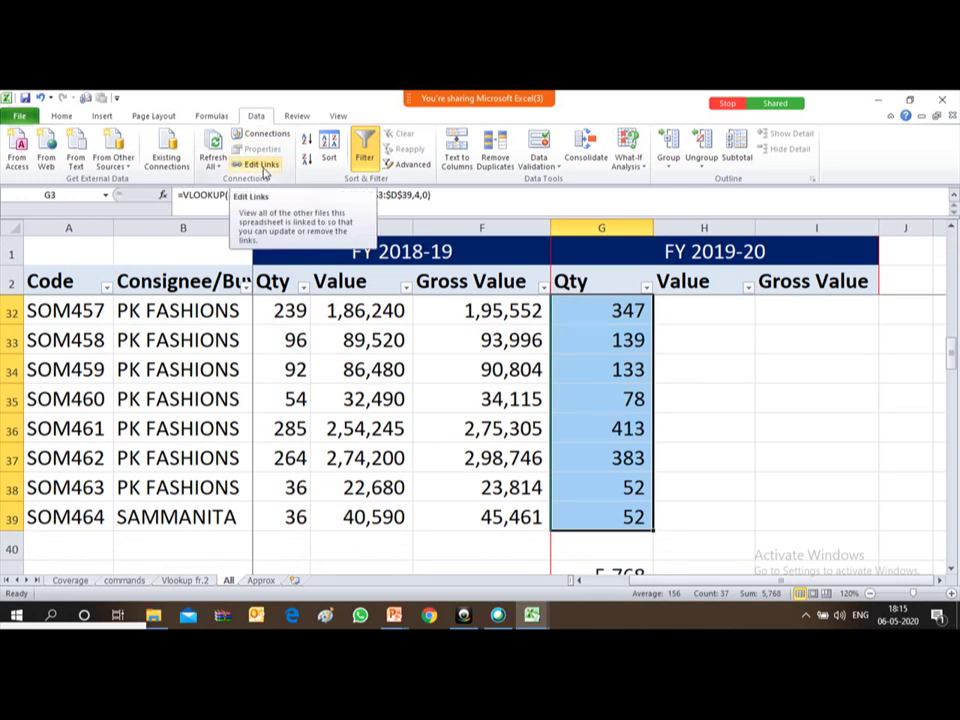
left_click(264, 168)
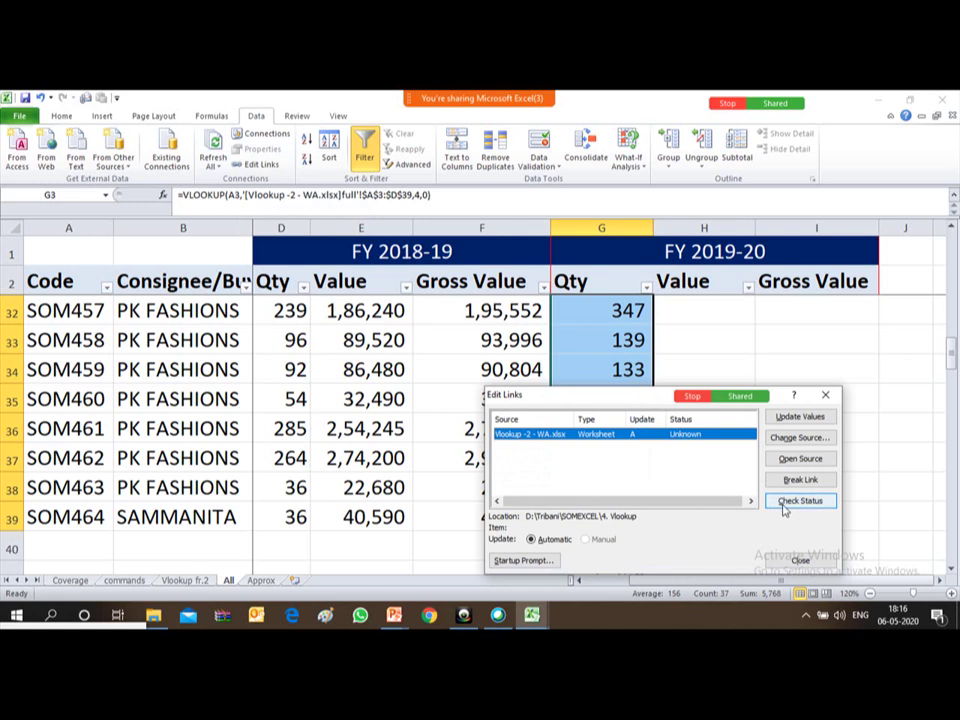
left_click_drag(779, 398, 795, 345)
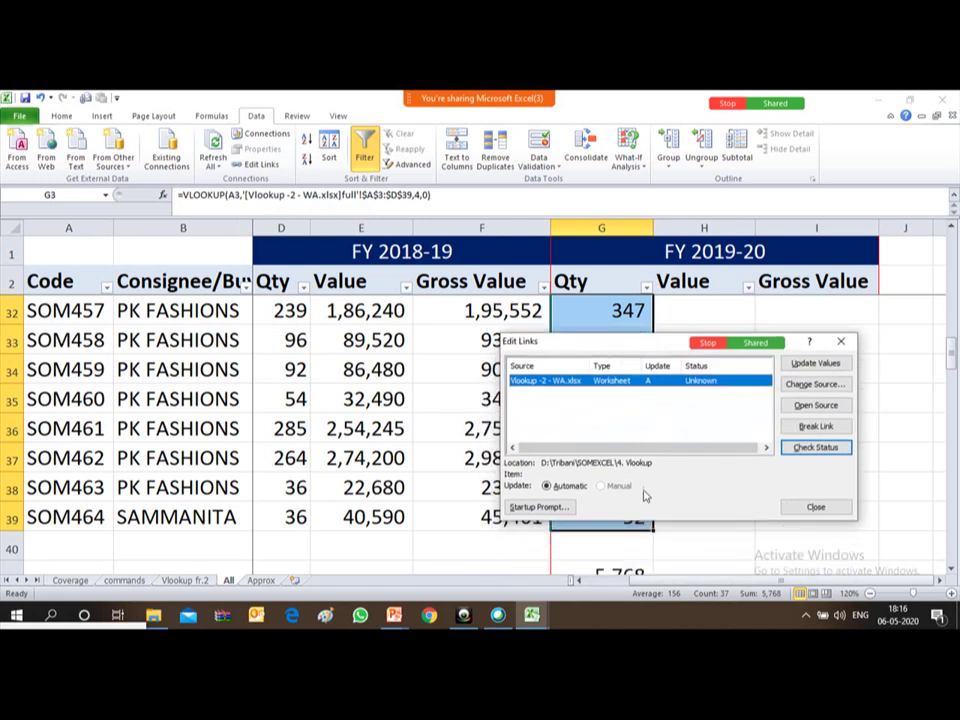
left_click(816, 426)
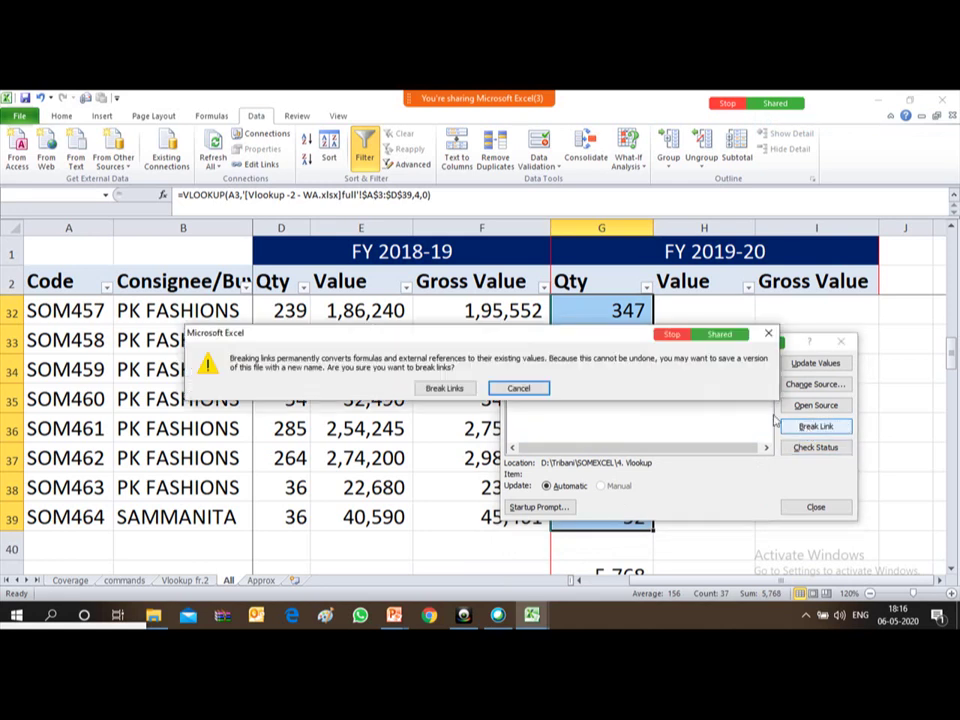
left_click(443, 389)
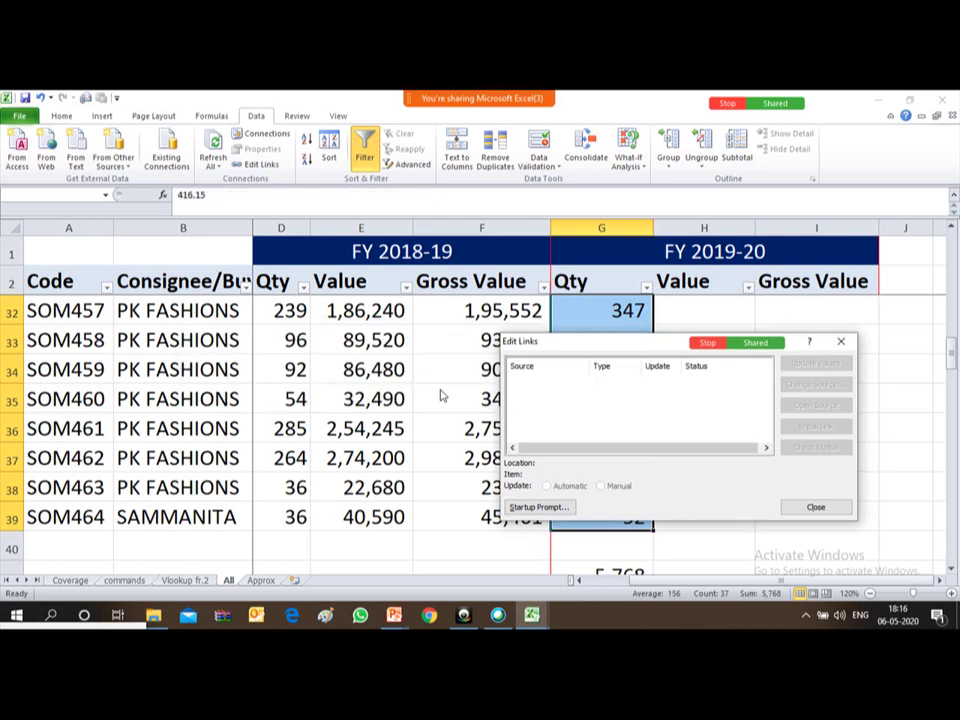
left_click(821, 507)
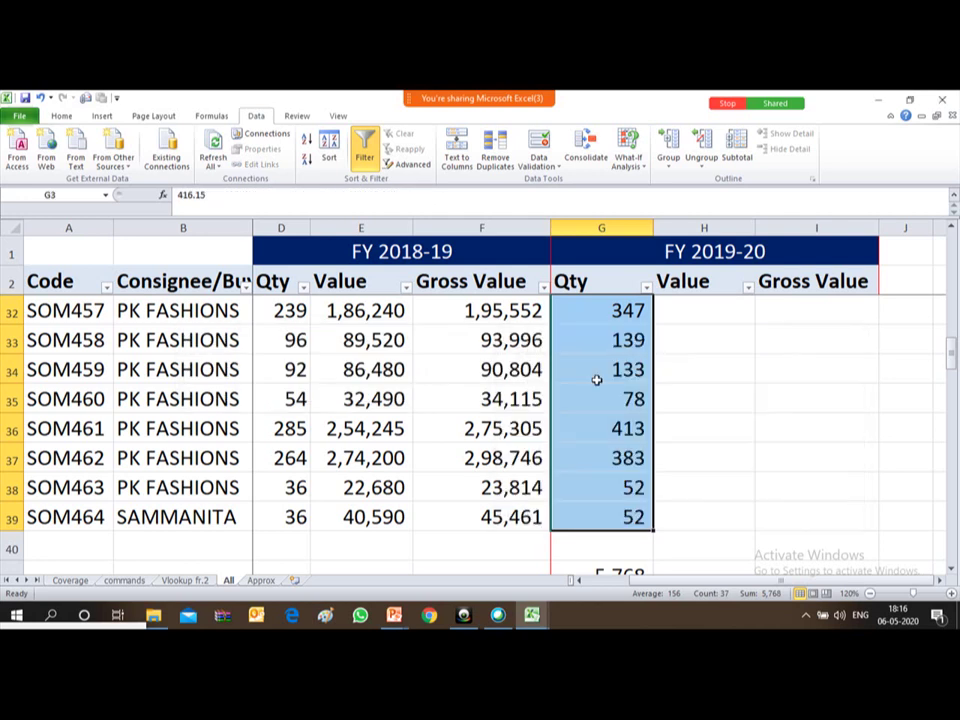
- Examine the FY 2019-20 Qty cells around row 34 and from G3 to G12 for formulas or plain values
left_click(614, 313)
scroll(614, 313, "up", 1)
key("Down")
key("Down")
key("Down")
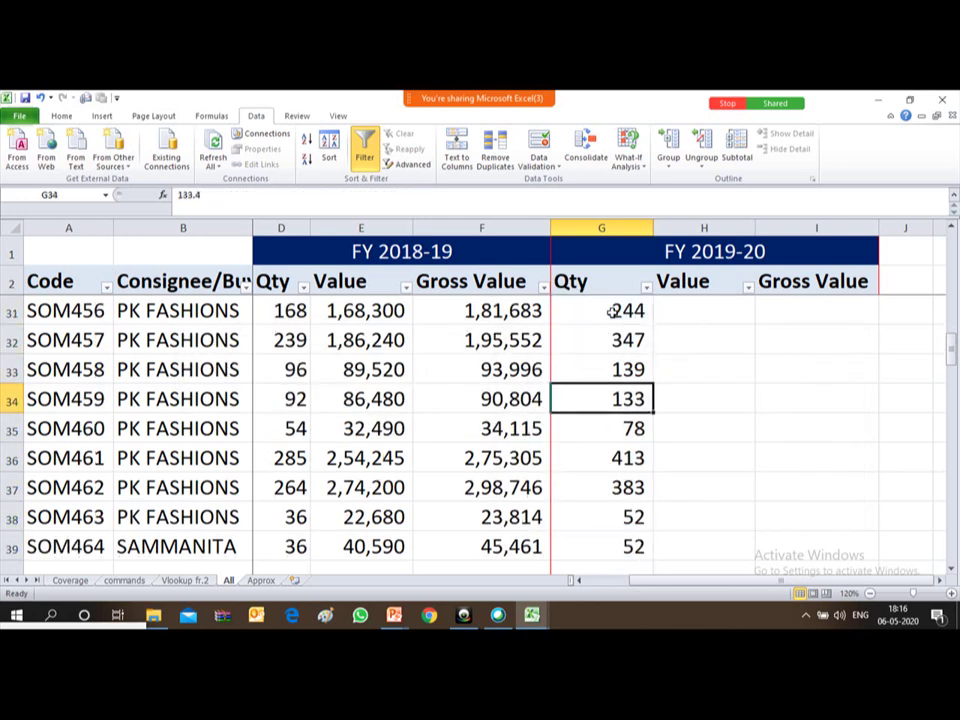
key("ctrl+Up")
key("Down")
key("Down")
key("Down")
key("Down")
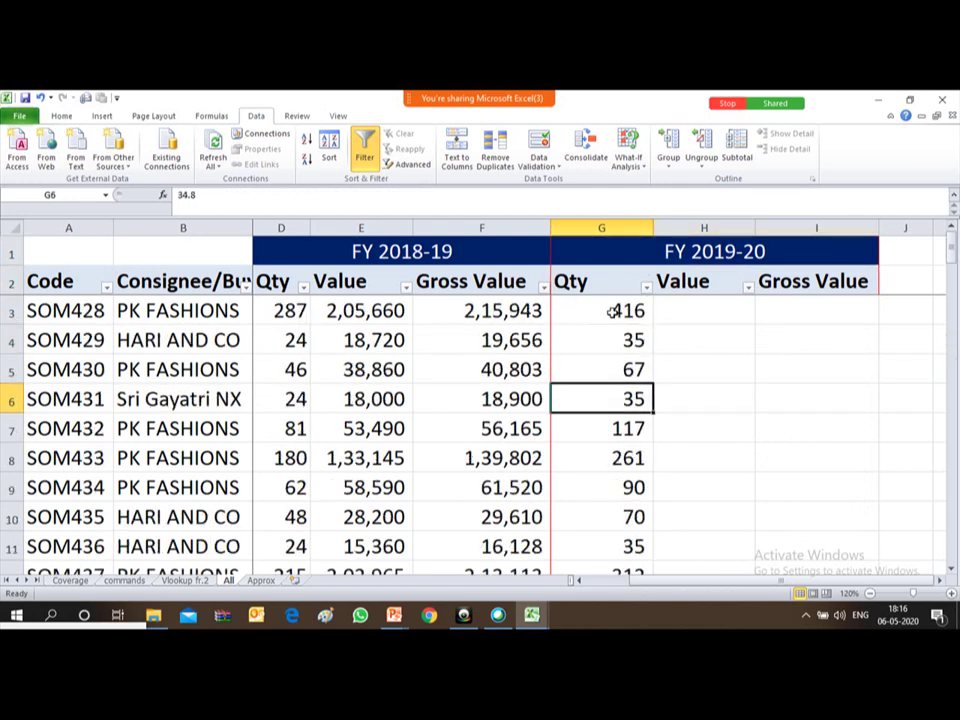
key("ctrl+Up")
key("Down")
key("Down")
key("Down")
key("Down")
key("Down")
key("Down")
key("Down")
key("Down")
key("Down")
key("Down")
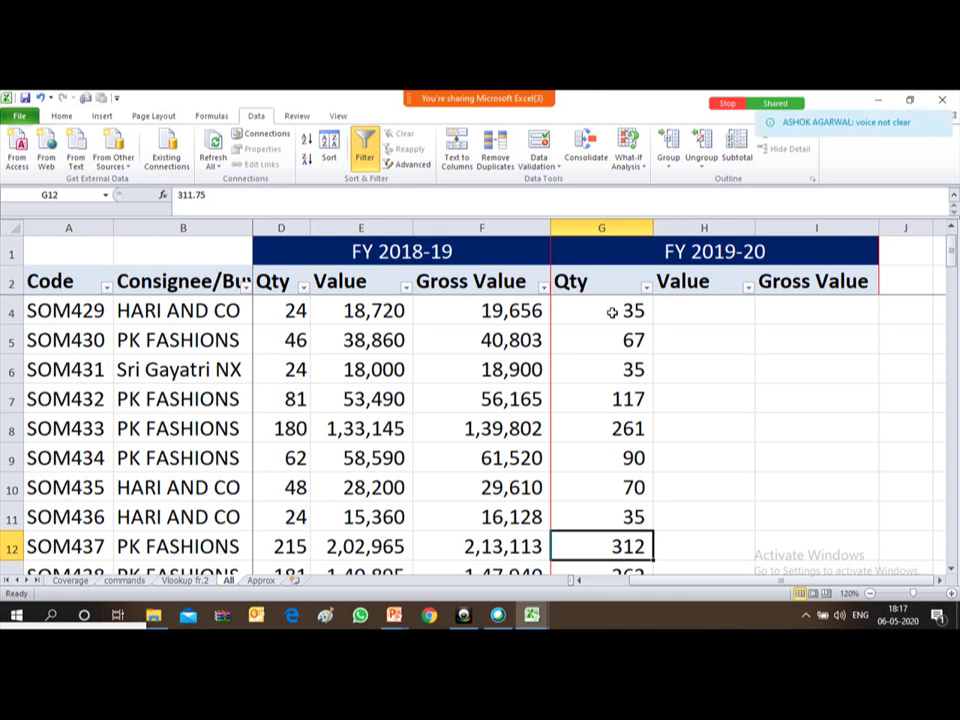
- Open the meeting chat and read the participants' messages about the audio
mouse_move(478, 131)
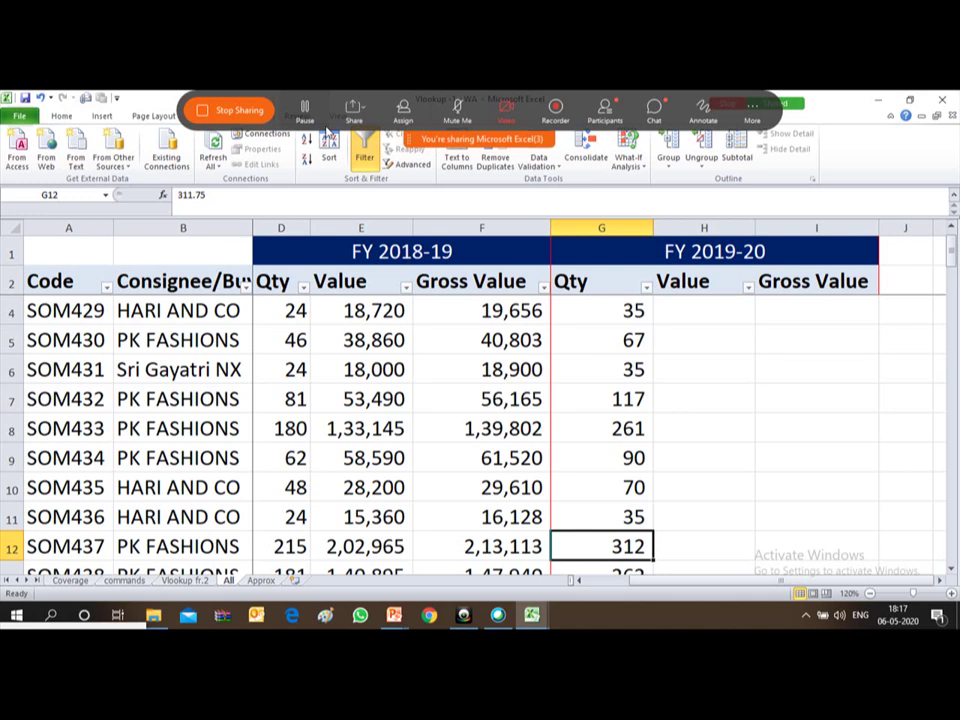
left_click(249, 112)
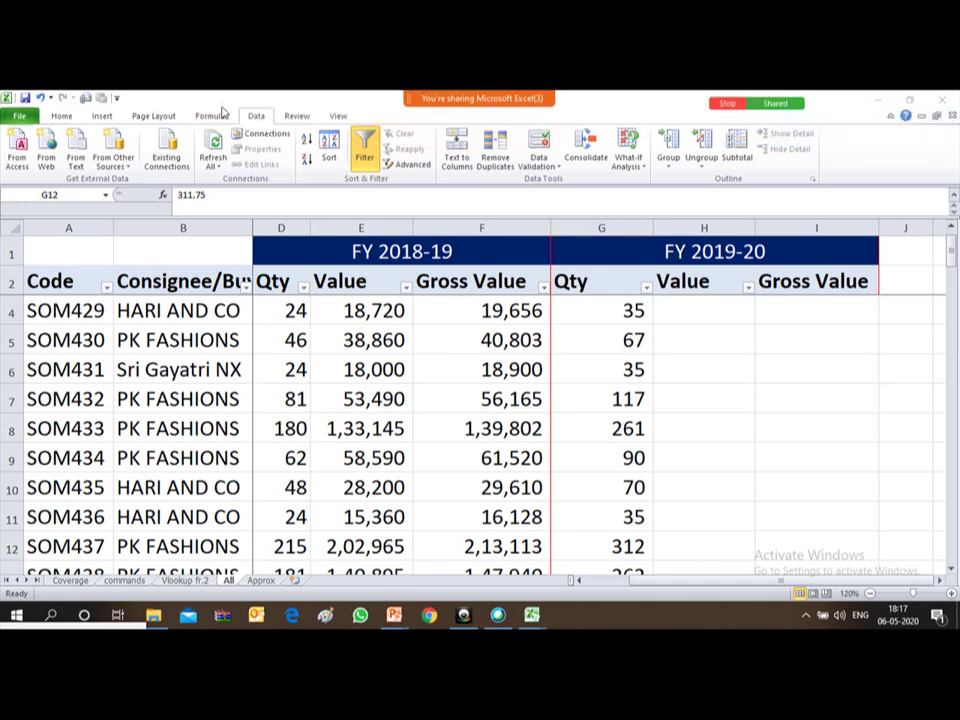
left_click(623, 346)
mouse_move(610, 110)
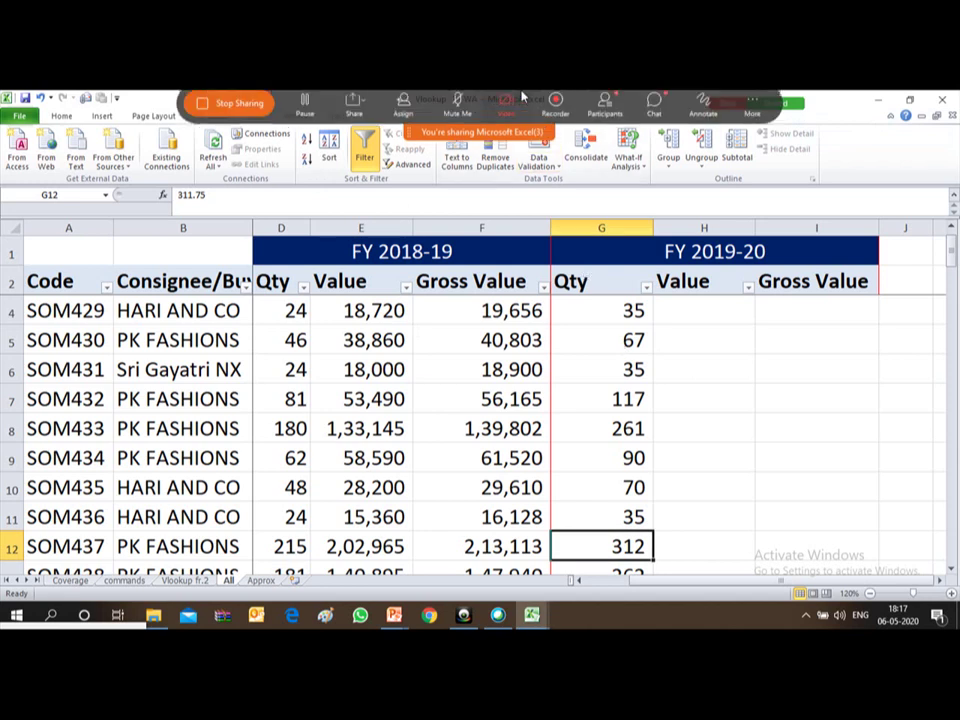
left_click(653, 108)
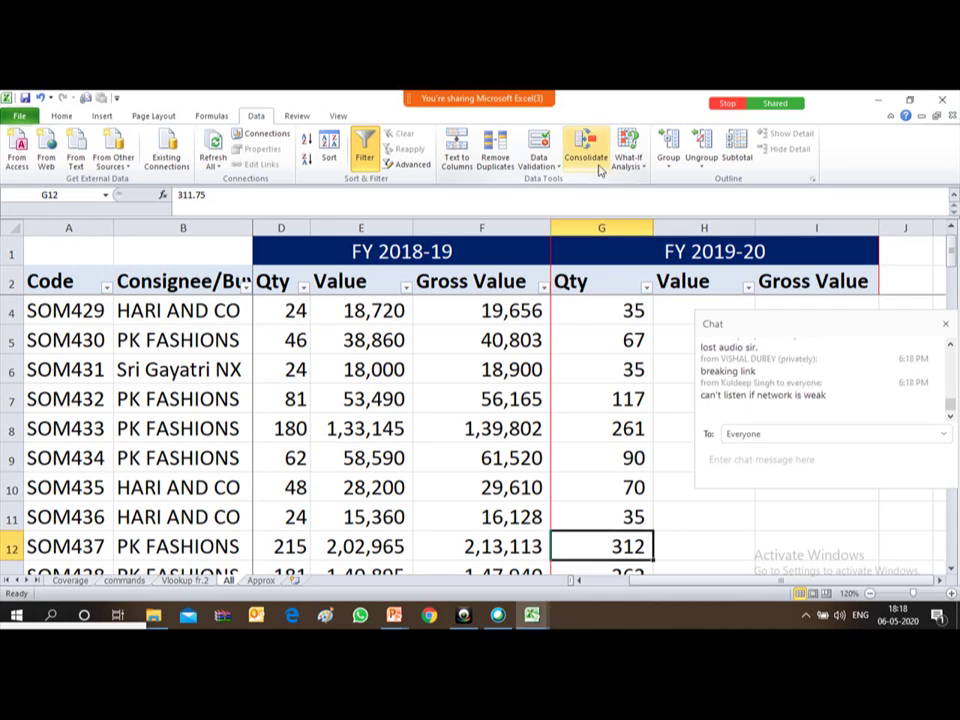
- Stop the current screen share in Cisco Webex Meetings and share Microsoft Excel again
mouse_move(271, 67)
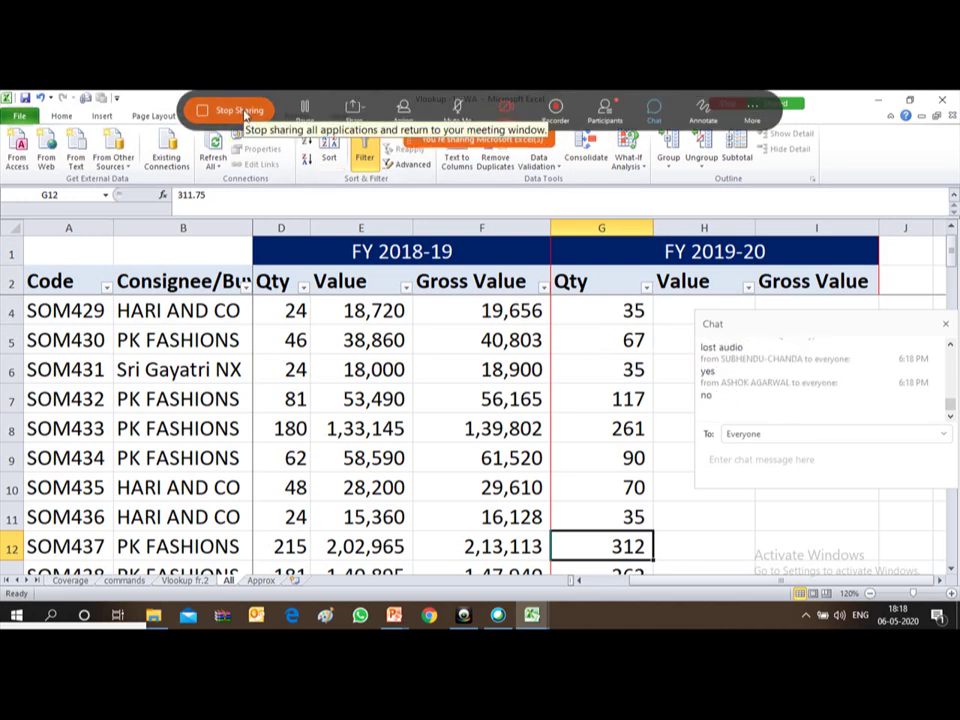
left_click(240, 110)
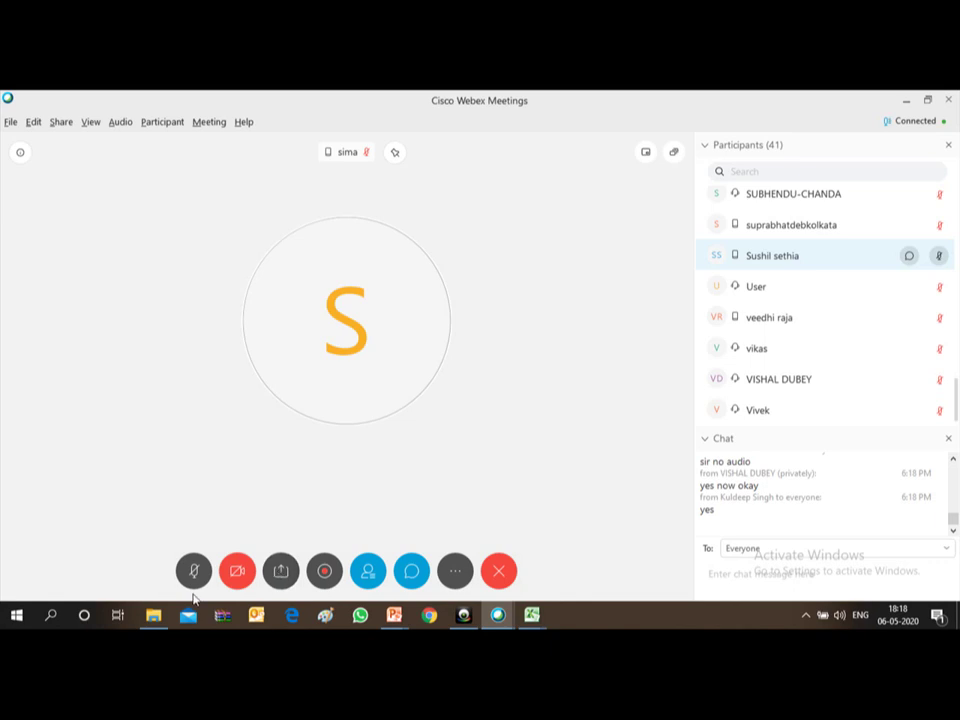
left_click(280, 572)
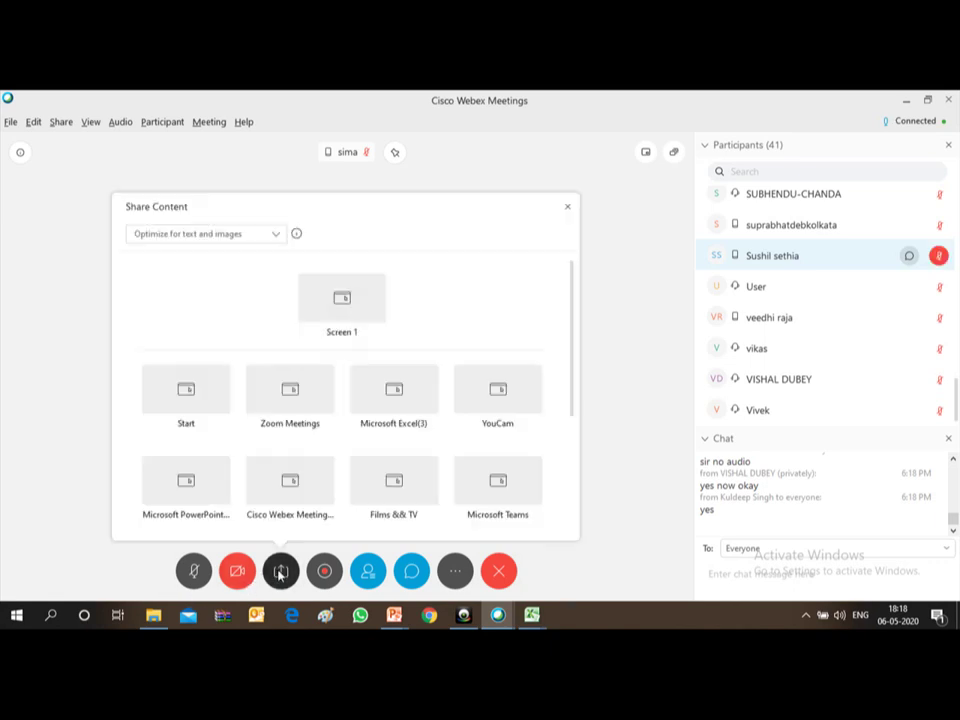
left_click(394, 390)
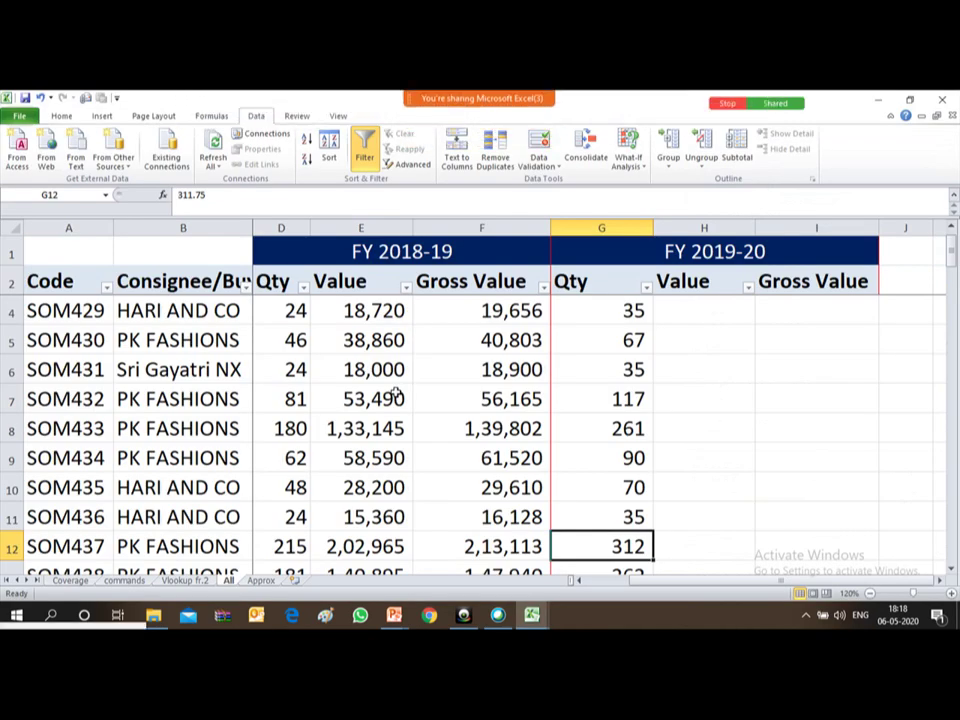
- Undo the deletion of blank column C before Place on the full sheet of Vlookup -2 - WA
key("ctrl+Up")
key("Down")
key("Down")
key("Down")
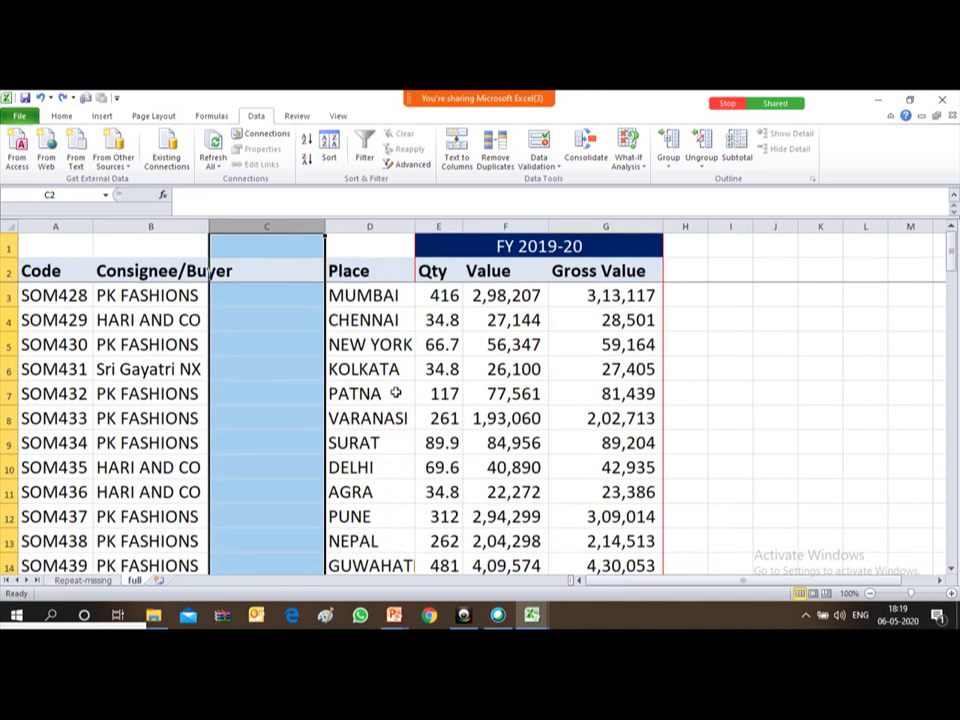
- Return to the All sheet of Vlookup -1 - WA and clear the FY 2019-20 Qty values in G3:G39
key("alt+Tab")
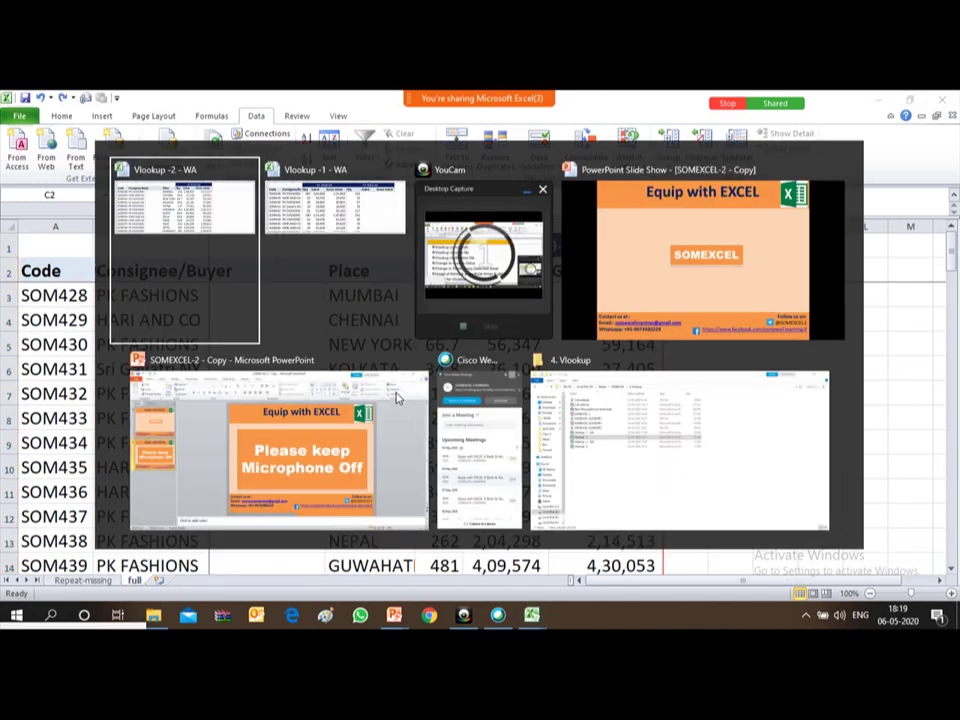
key("Up")
key("Up")
key("Up")
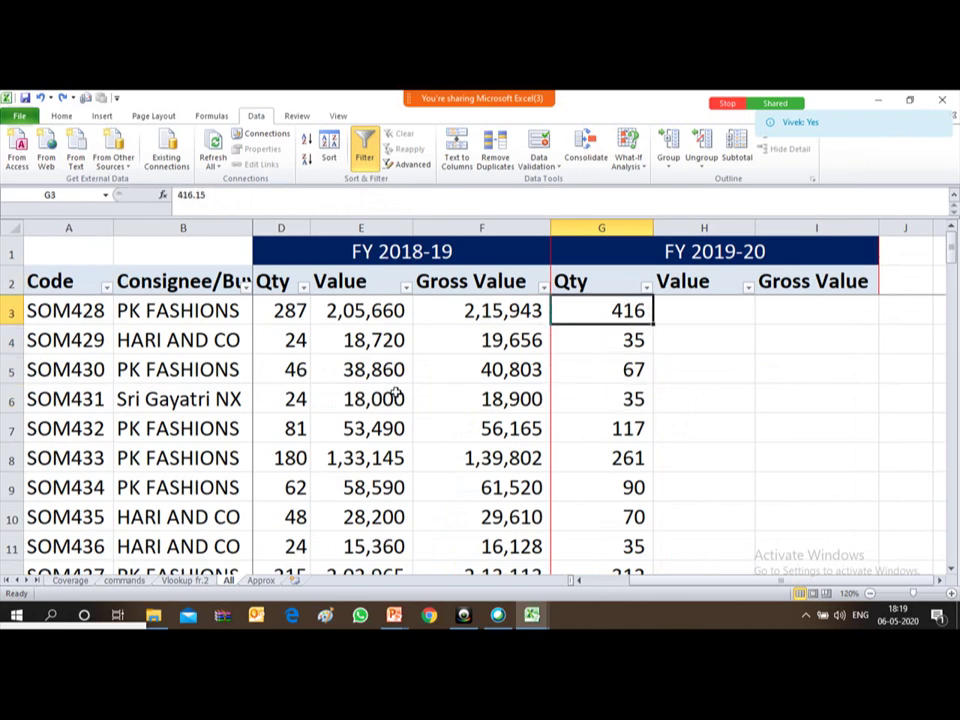
key("ctrl+shift+Down")
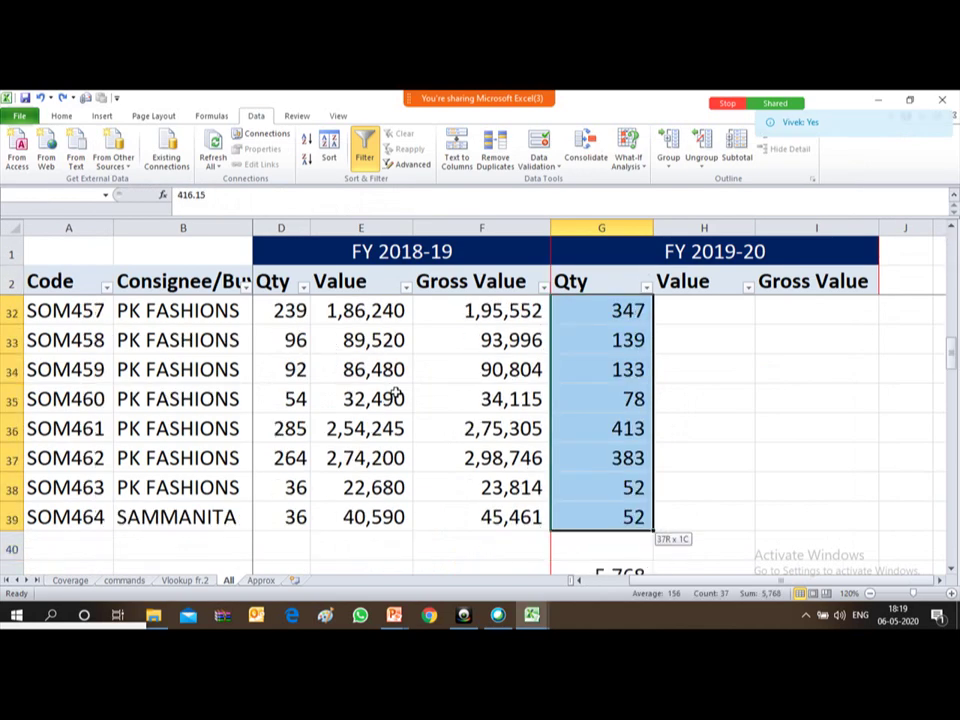
key("Delete")
key("ctrl+Up")
key("Down")
key("Down")
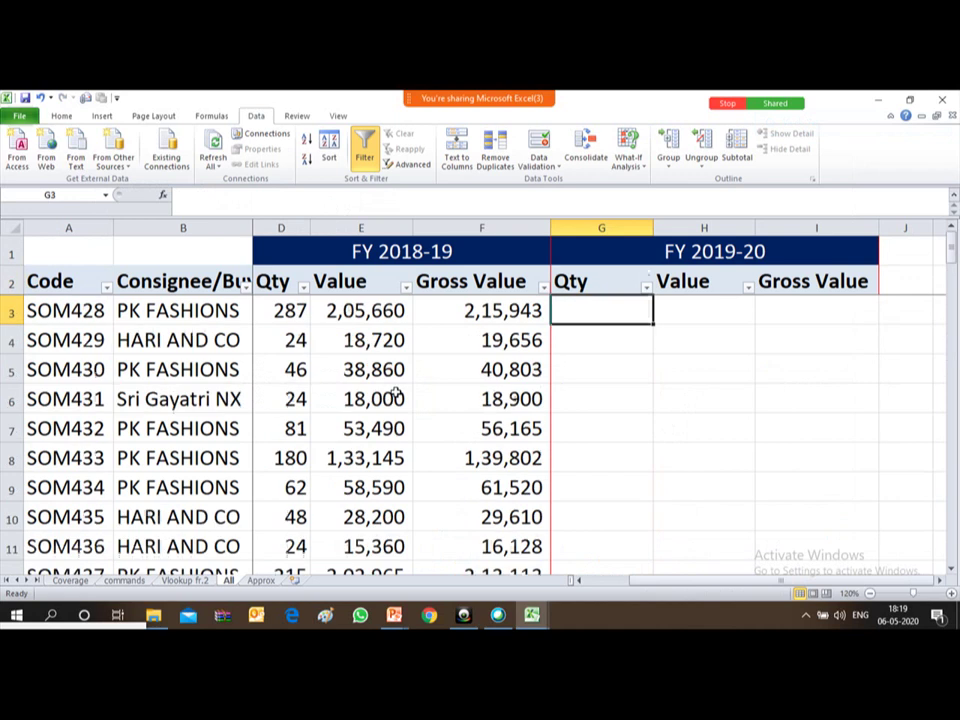
- Start a VLOOKUP formula in G3 with code cell A3 as the lookup value
key("Up")
type("=")
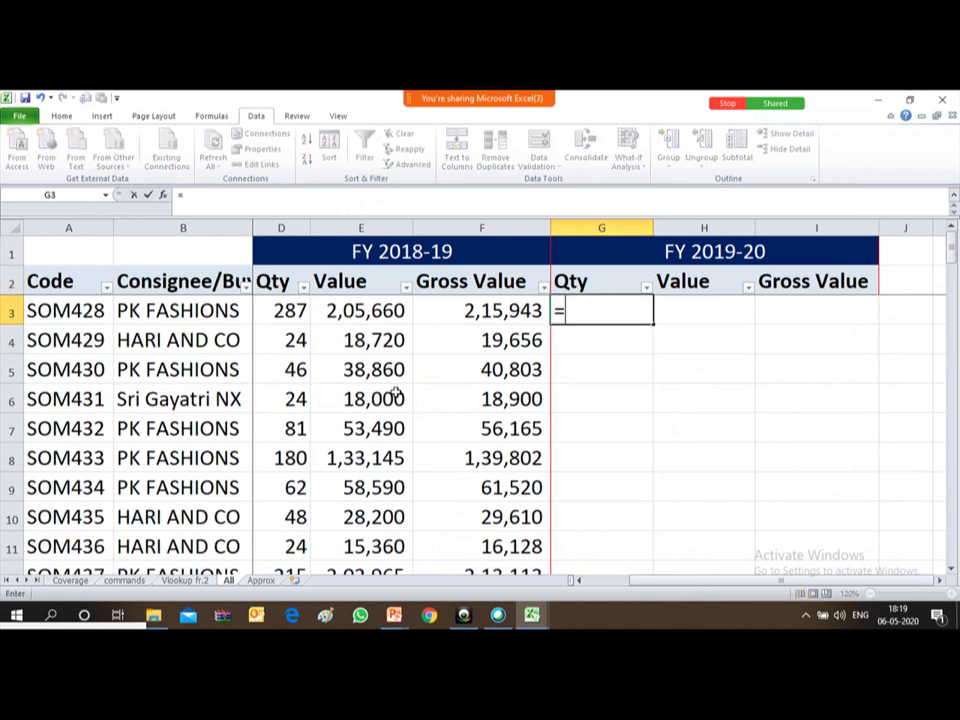
type("vlookup(")
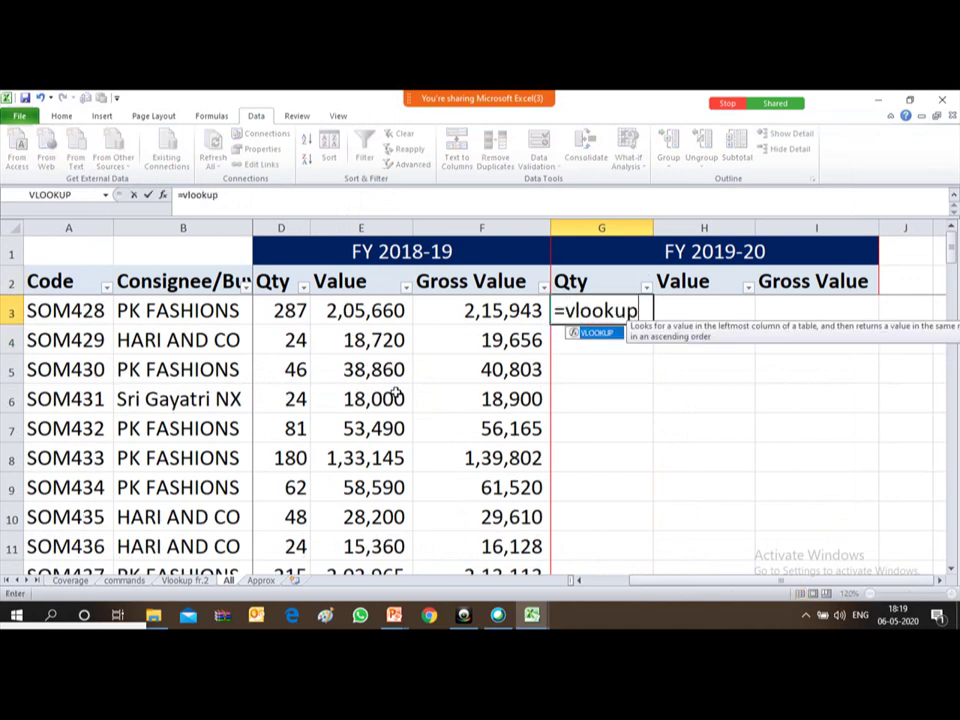
key("Left")
key("Left")
key("Left")
key("Left")
key("Left")
key("Left")
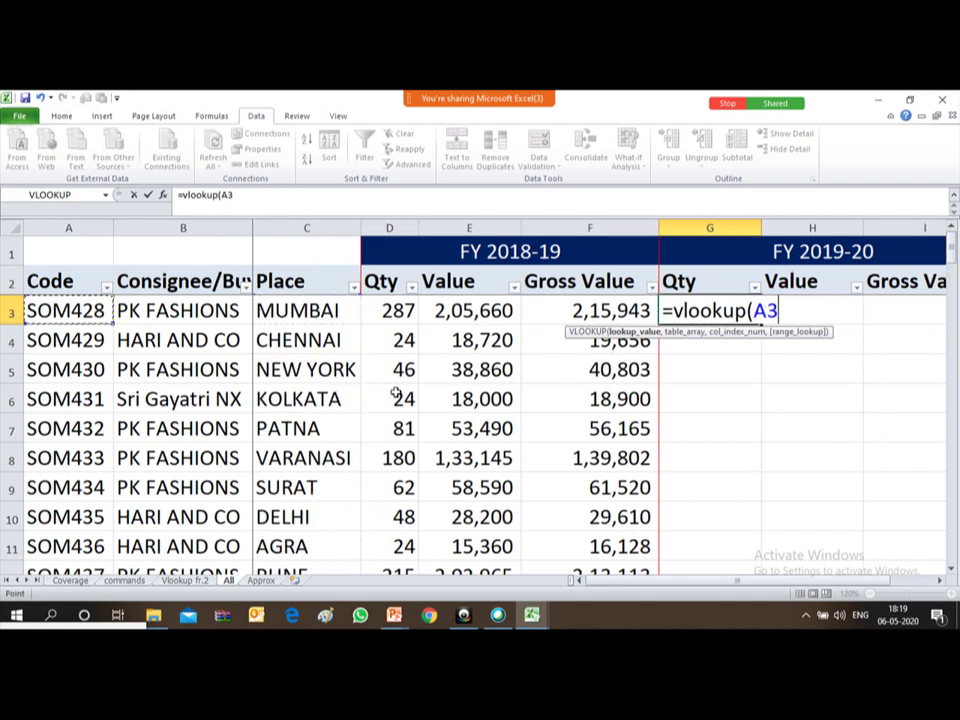
type(",")
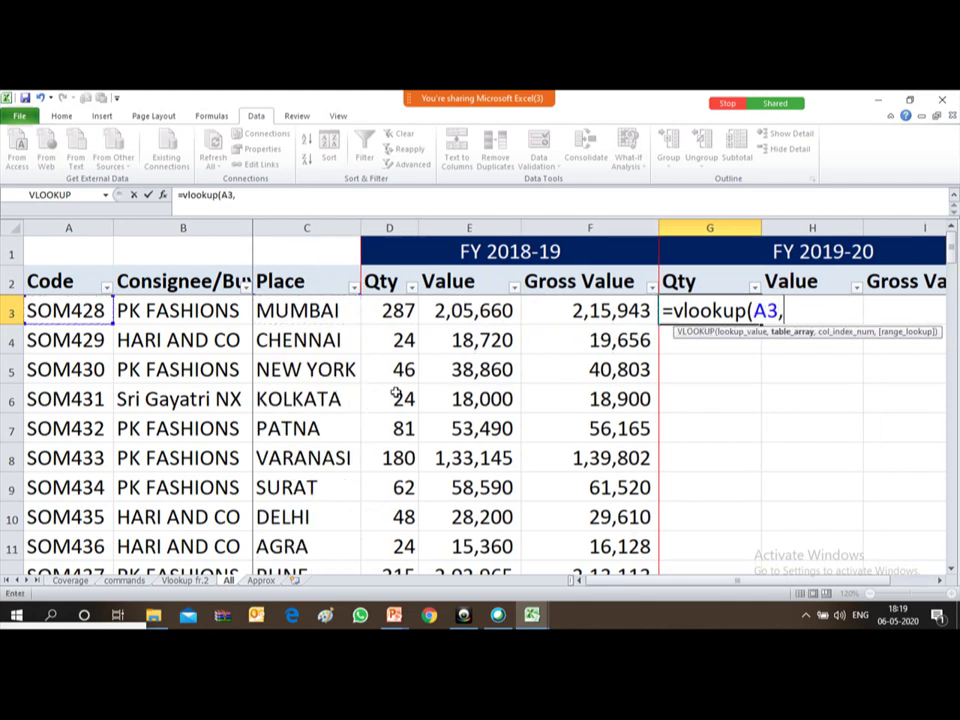
- Set the formula's table array to $A$3:$E$39 on the full sheet of Vlookup -2 - WA
key("alt+Tab")
key("alt+Tab")
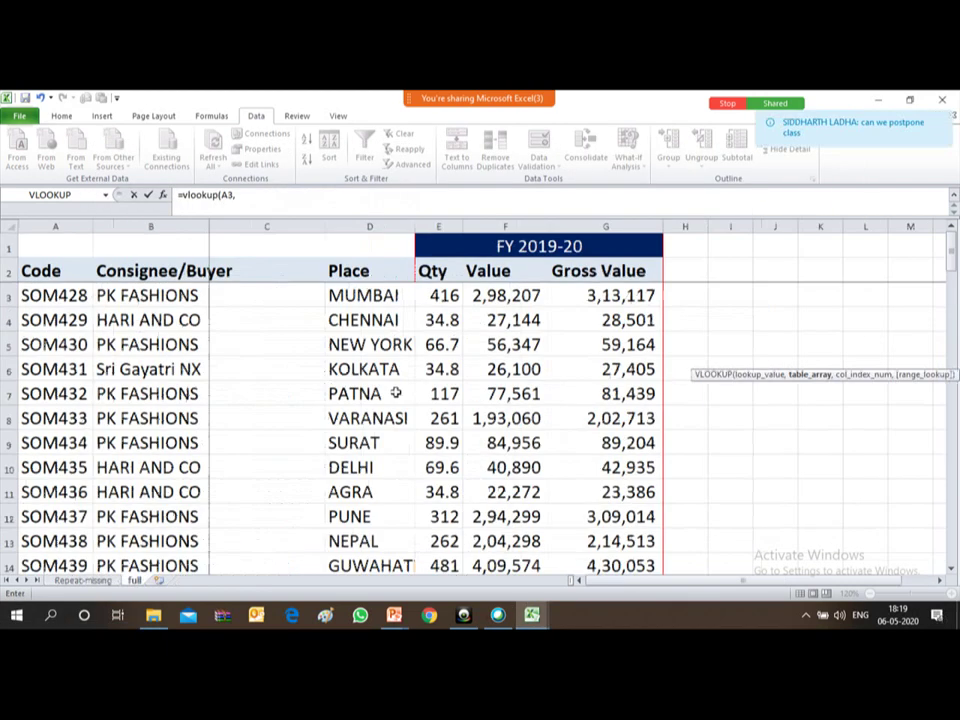
key("Left")
key("Left")
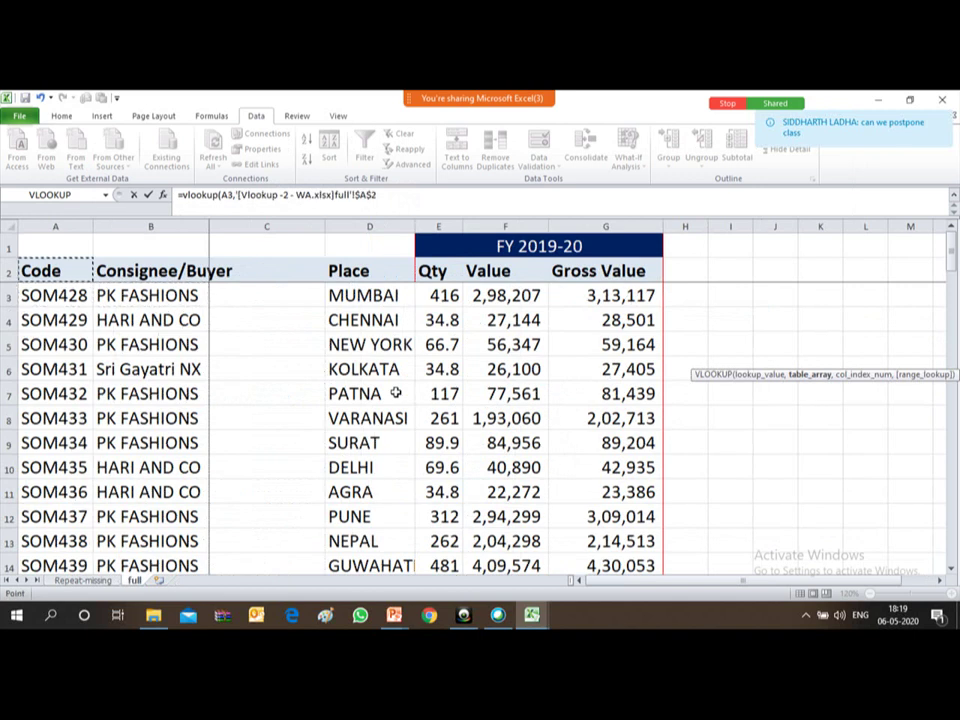
key("shift+Right")
key("shift+Right")
key("shift+Right")
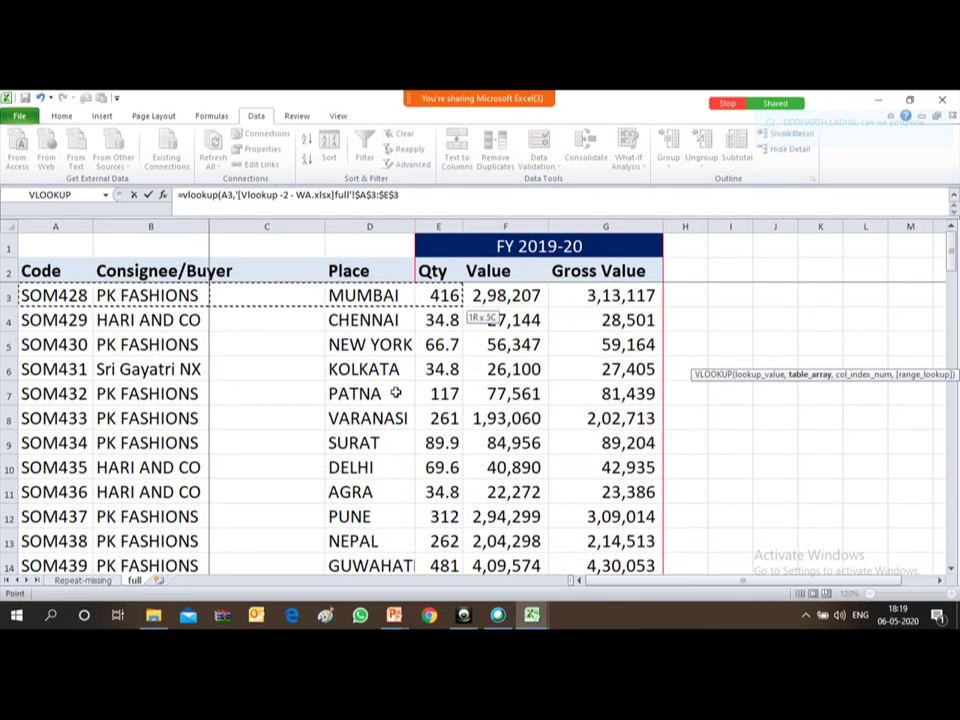
key("shift+Right")
key("ctrl+shift+Down")
scroll(396, 393, "down", 1)
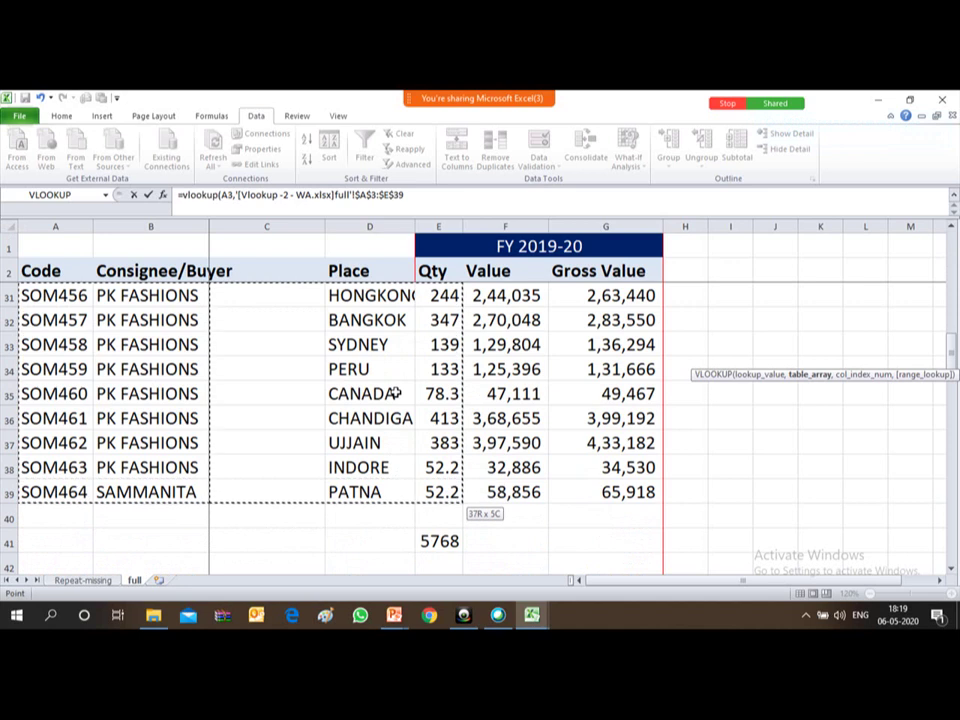
- Complete the VLOOKUP in G3 with column index 5 and exact match 0
type(",")
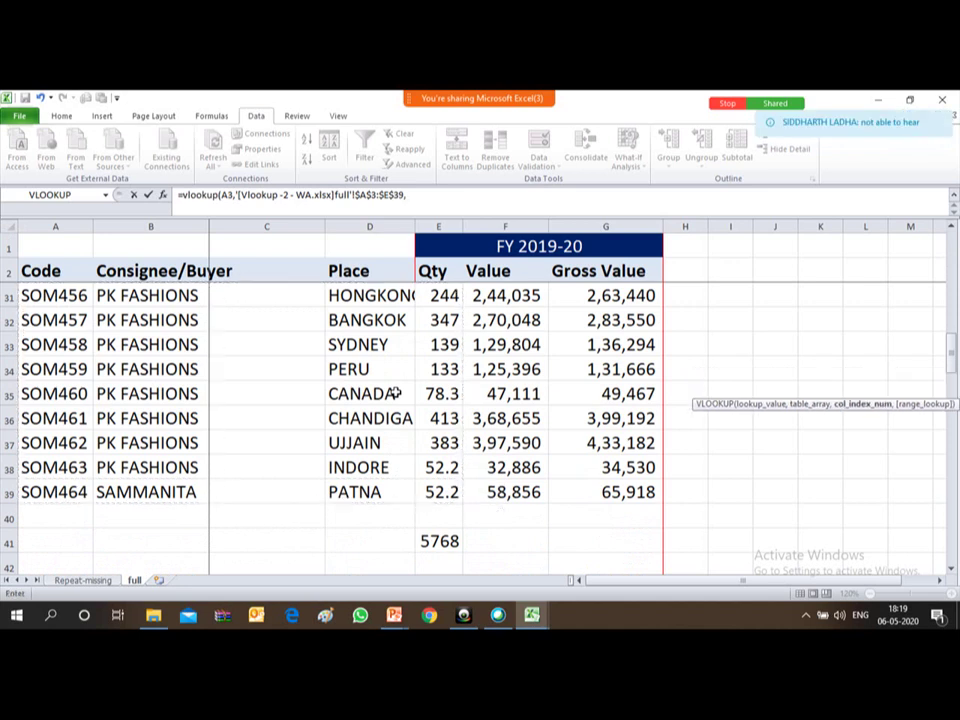
type("5,0")
key("Return")
- Copy the VLOOKUP formula from G3 down through G39 of the FY 2019-20 Qty column
key("Up")
key("ctrl+c")
key("Left")
key("ctrl+Down")
key("Right")
key("ctrl+shift+Up")
key("Return")
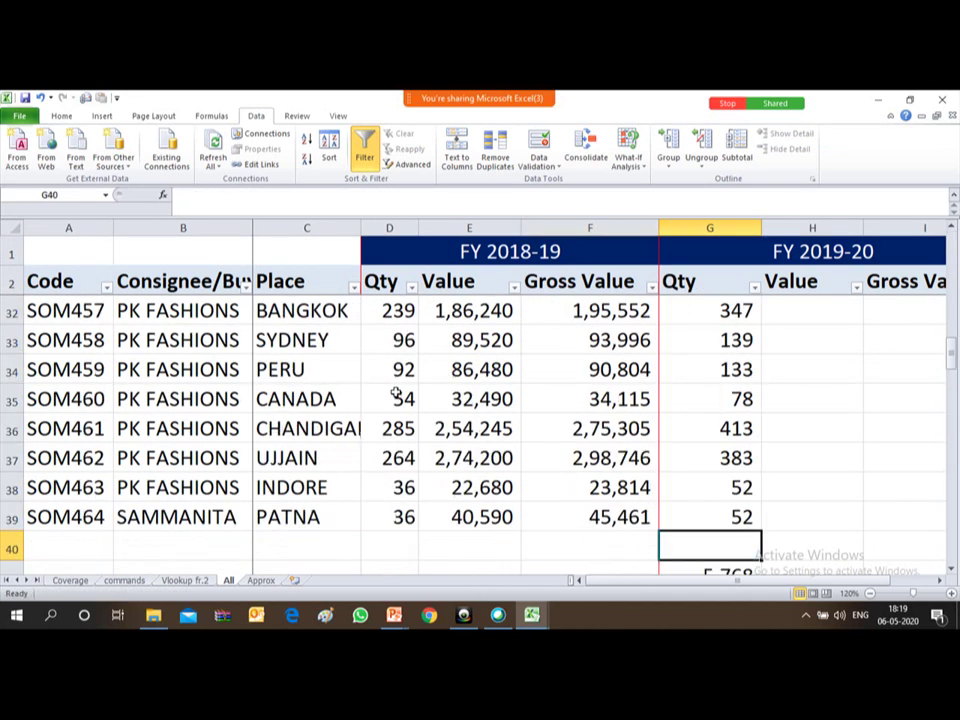
- Break the workbook's external link to Vlookup -2 - WA.xlsx, converting the Qty lookup formulas to values
key("Up")
key("Up")
key("ctrl+Up")
key("Down")
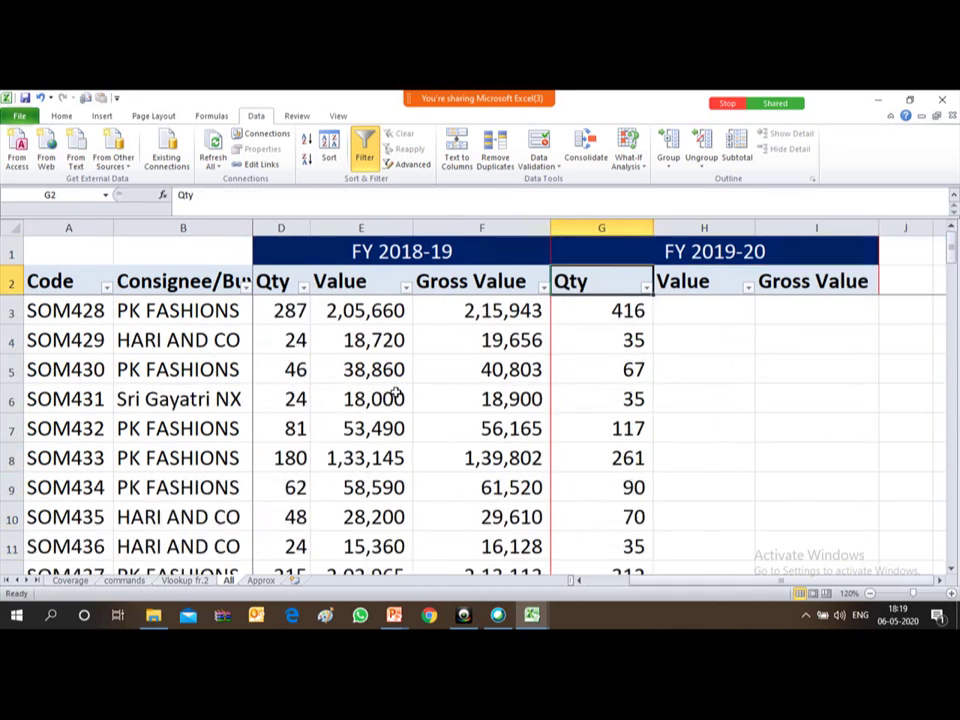
key("Down")
key("Down")
key("Down")
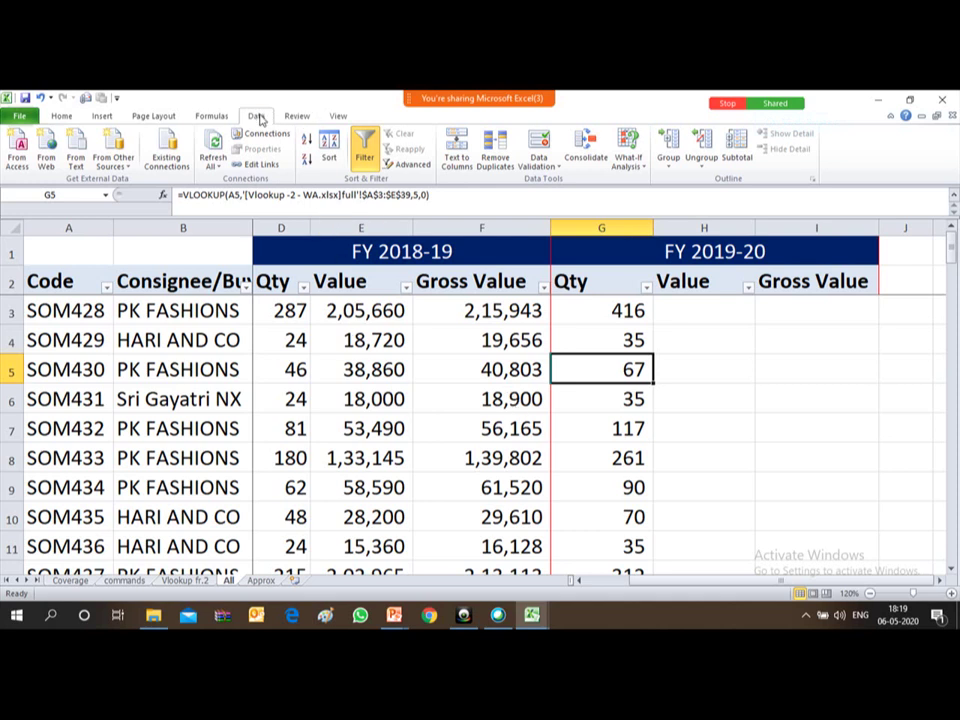
left_click(256, 168)
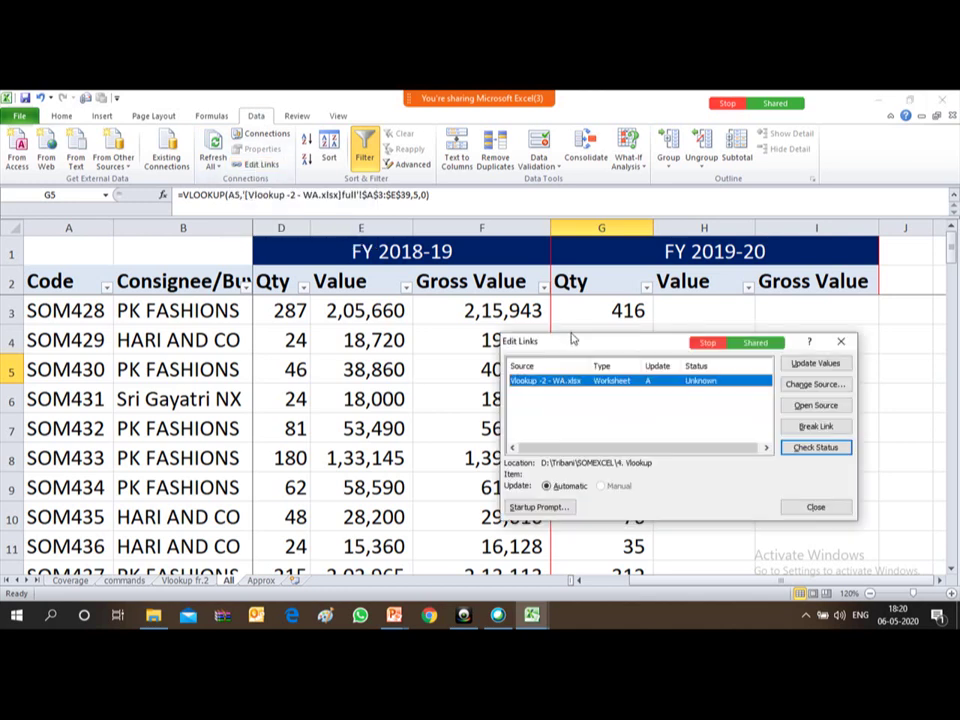
left_click(816, 427)
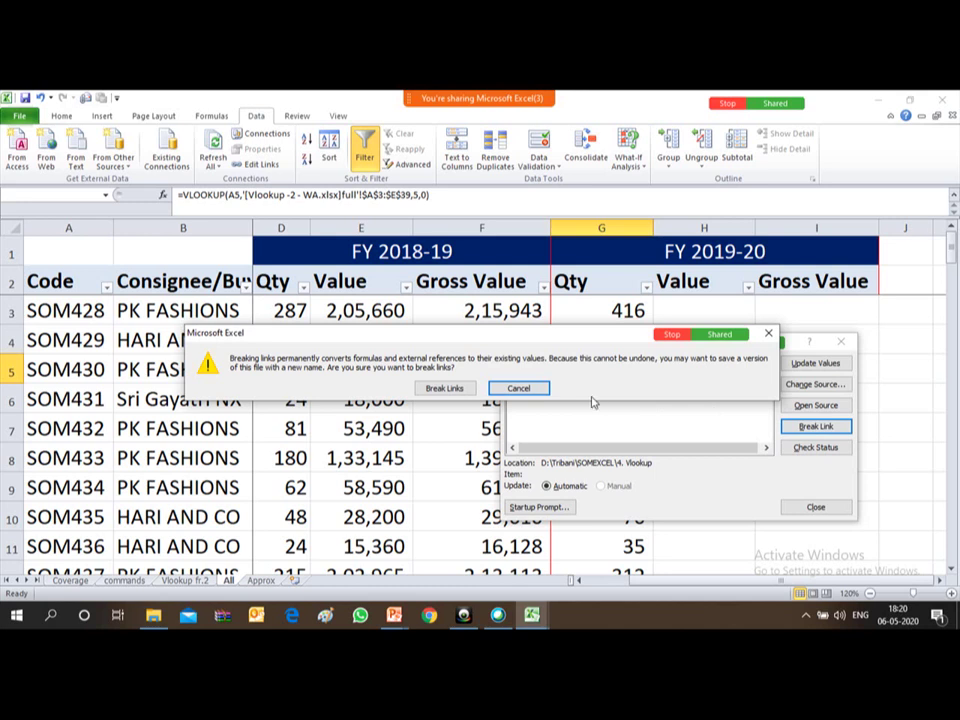
left_click(440, 391)
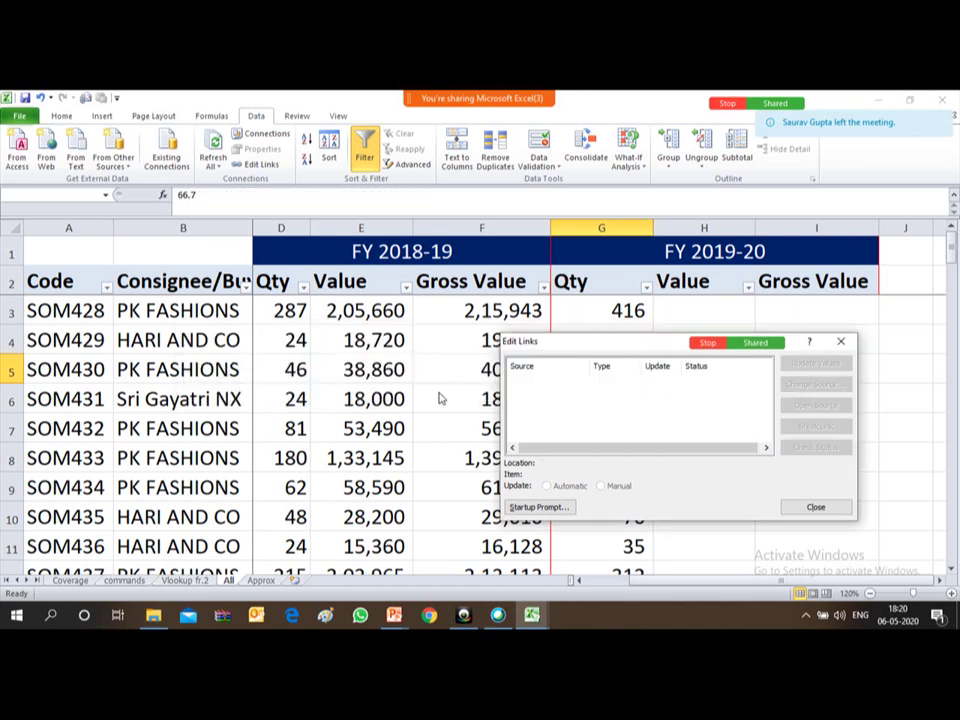
left_click(843, 343)
- Examine the cells of the FY 2019-20 Qty column to check whether they contain formulas or plain values
key("Down")
key("Down")
key("Down")
key("Down")
key("Down")
key("Down")
key("Down")
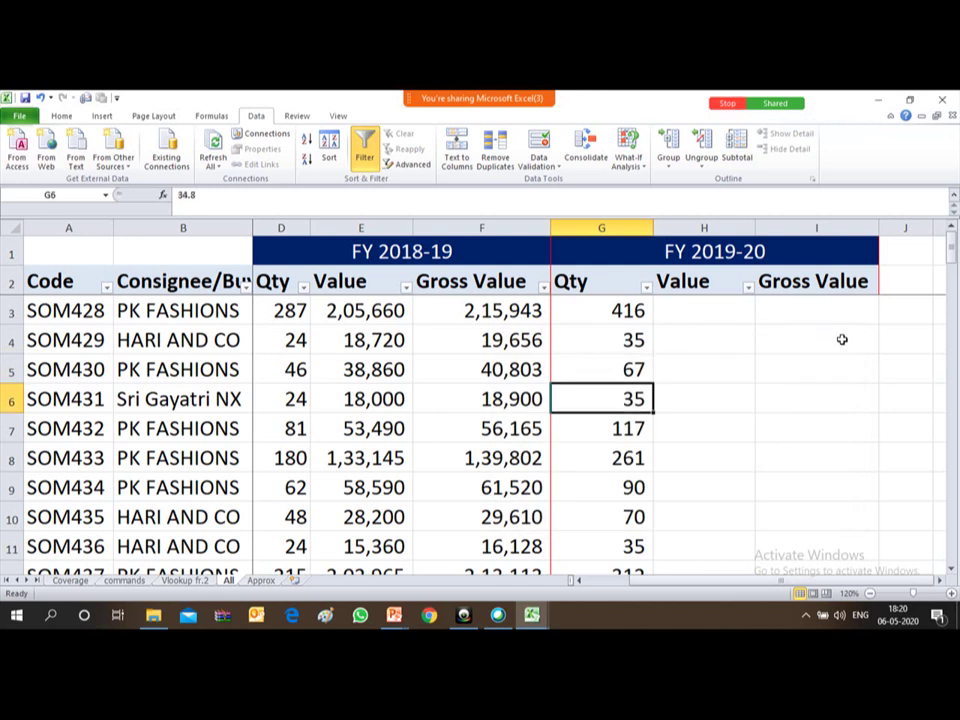
key("Down")
key("Down")
key("Down")
key("Down")
key("Down")
key("Down")
key("Down")
key("Down")
key("Down")
key("Down")
key("Down")
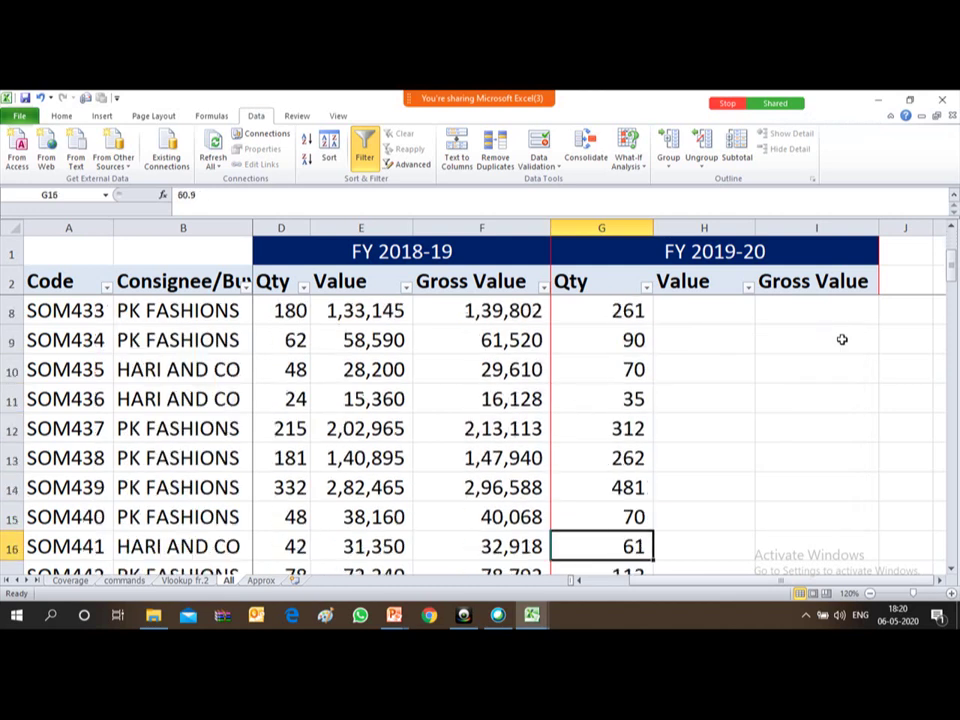
key("Down")
key("Down")
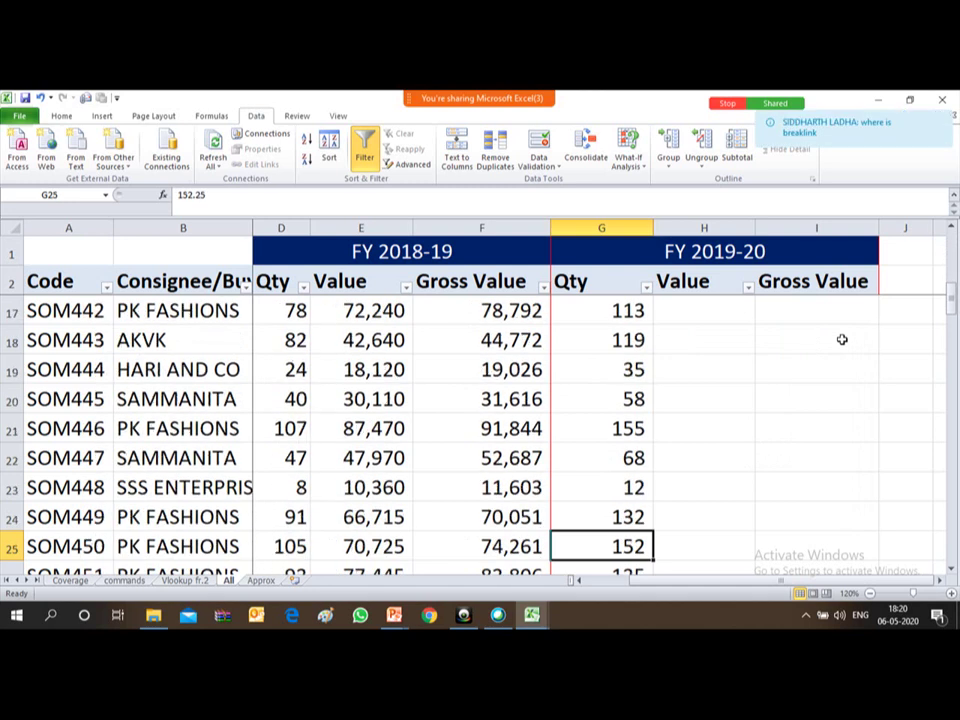
key("ctrl+Up")
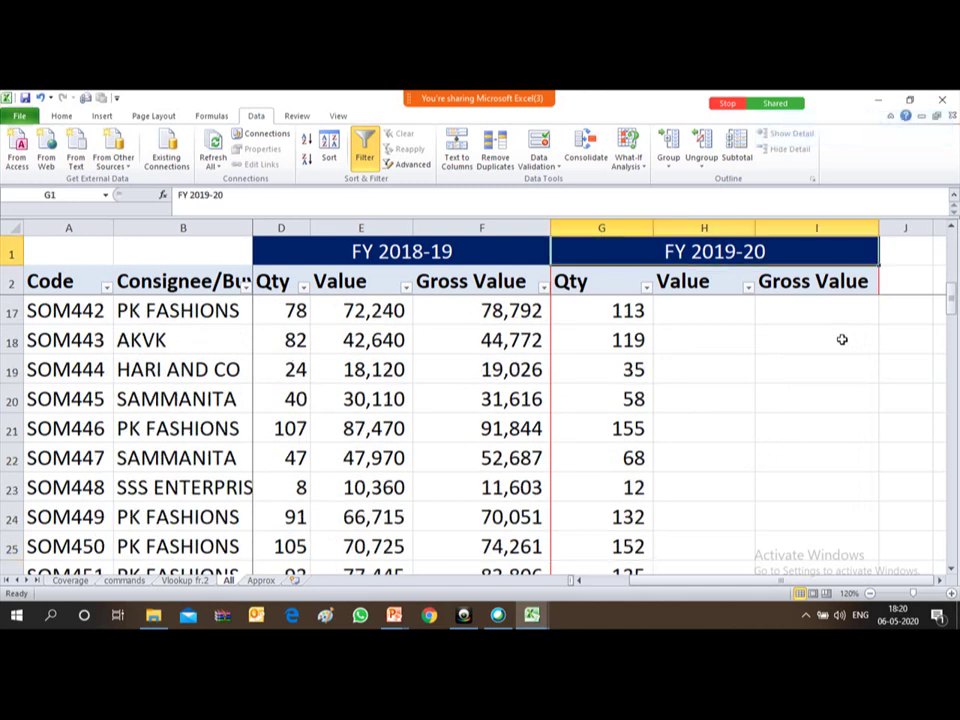
key("Down")
key("Down")
key("Down")
key("Down")
key("Down")
key("Down")
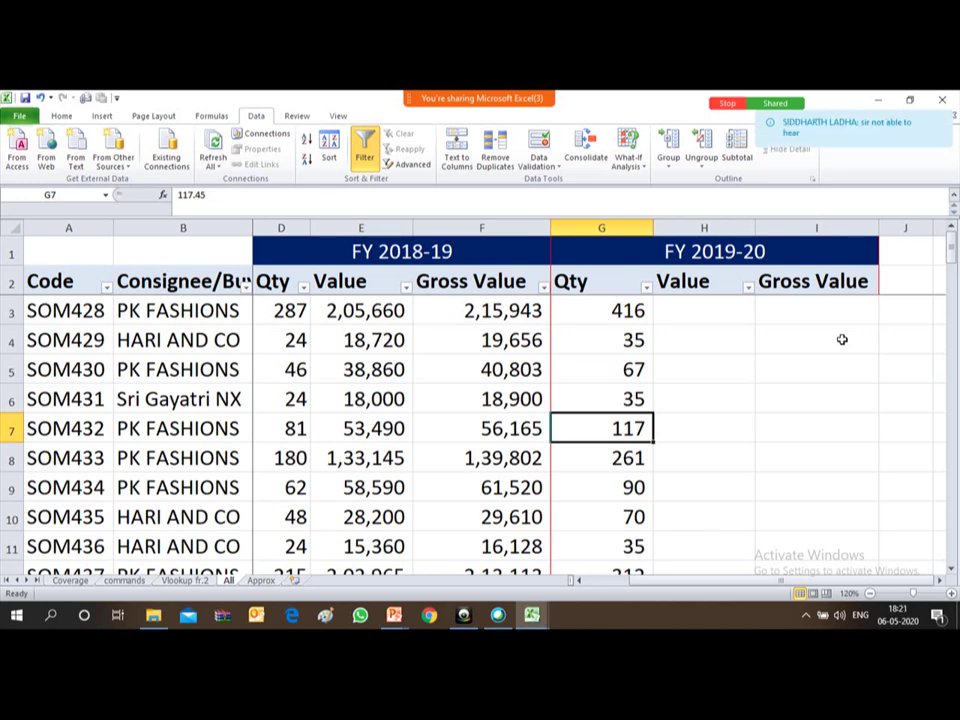
key("ctrl+Up")
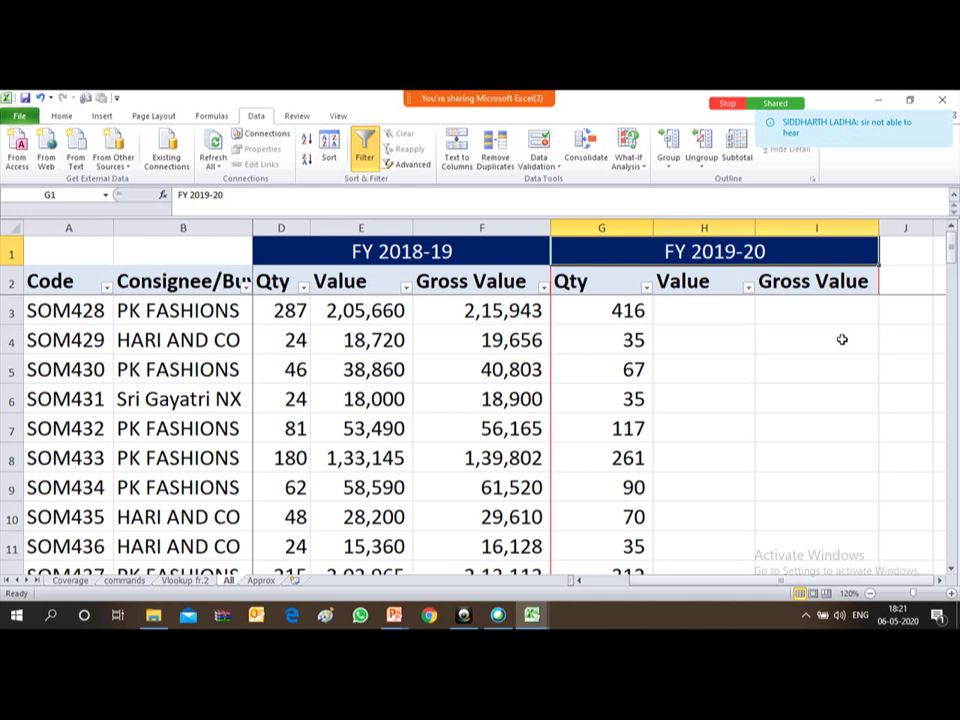
key("Down")
key("Down")
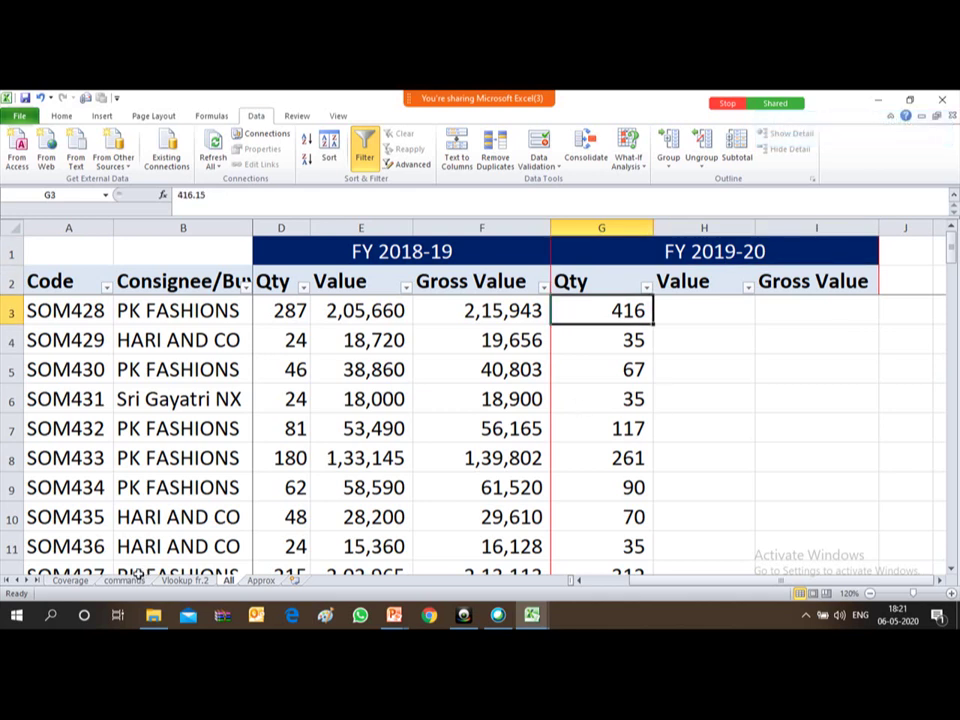
- Tick off "Change in Table_Array (Selected area)" in B6 of the Coverage sheet
left_click(70, 580)
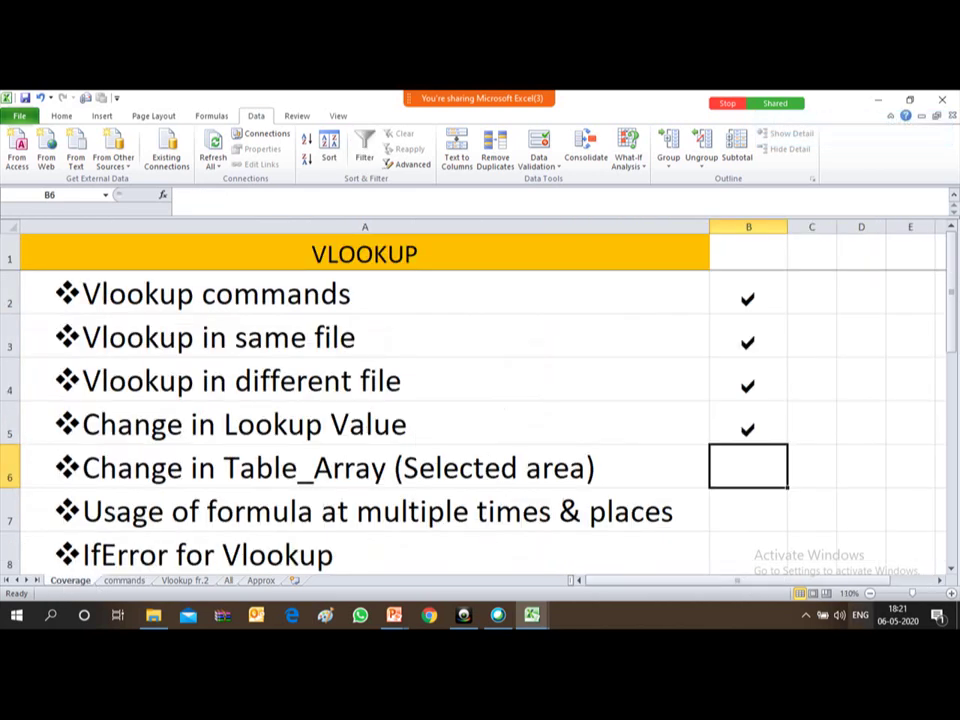
type("a")
key("Return")
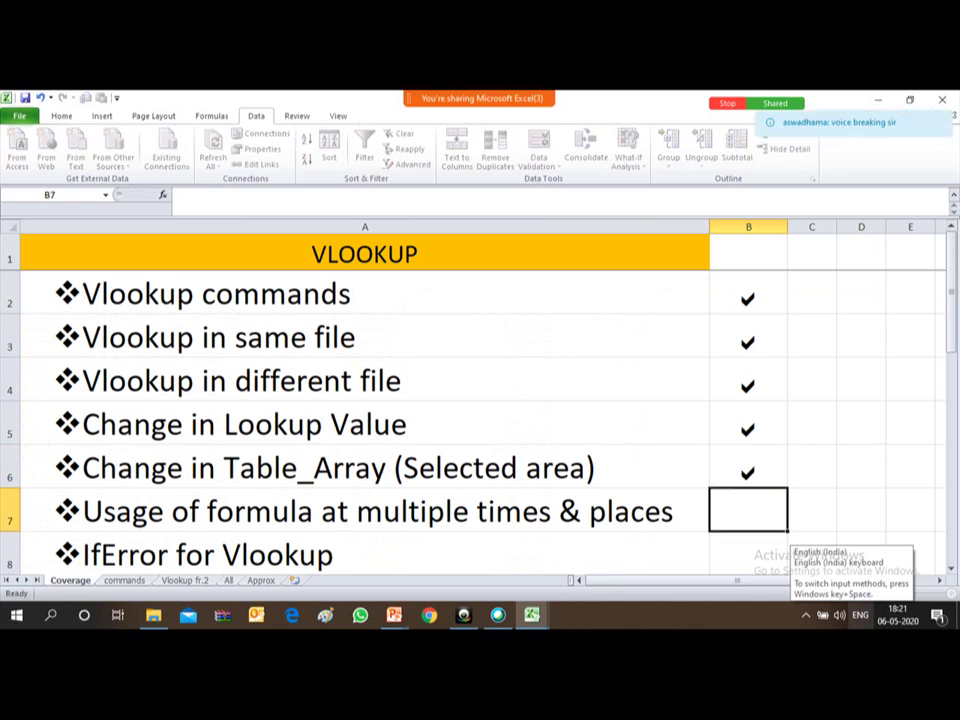
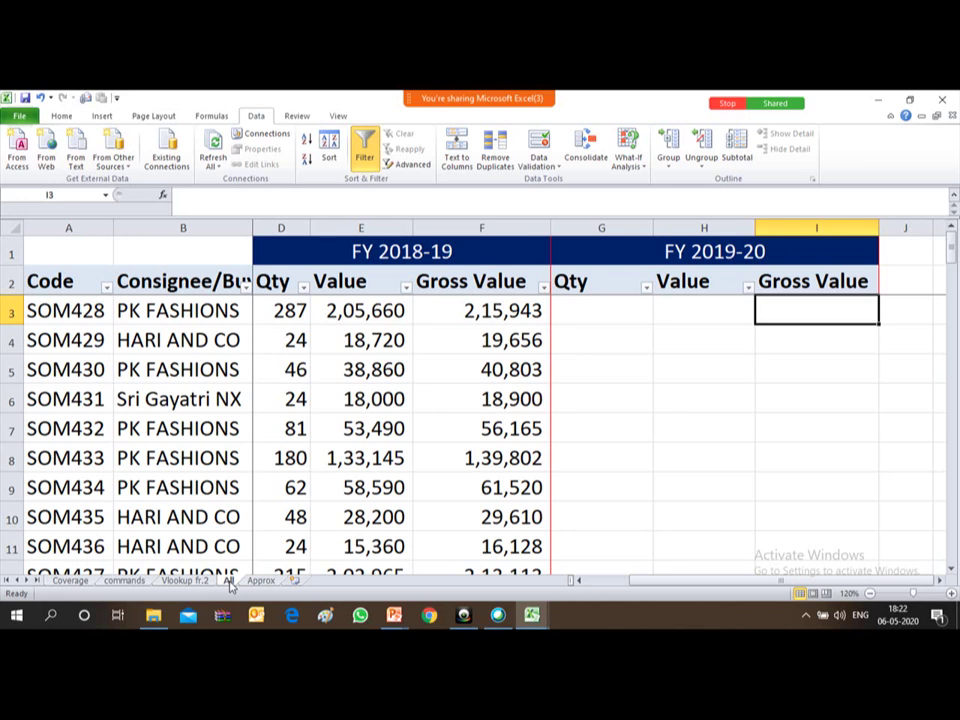
- Begin a new VLOOKUP in the empty FY 2019-20 Qty cell G3 with A3 as the lookup value
key("Left")
key("Left")
key("Right")
key("Right")
key("Left")
key("Left")
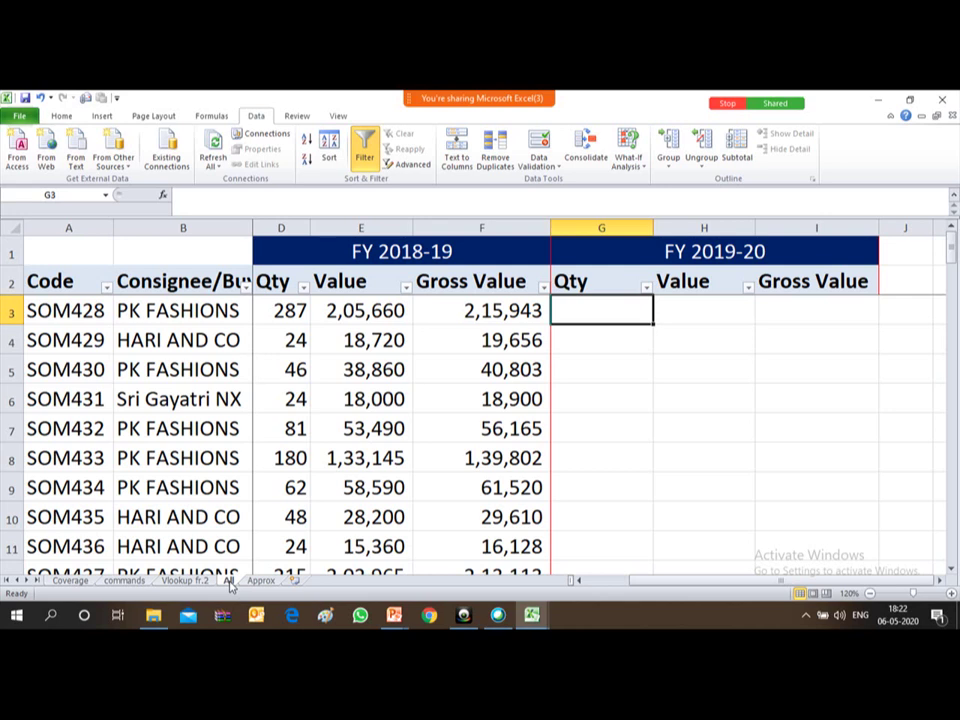
type("=")
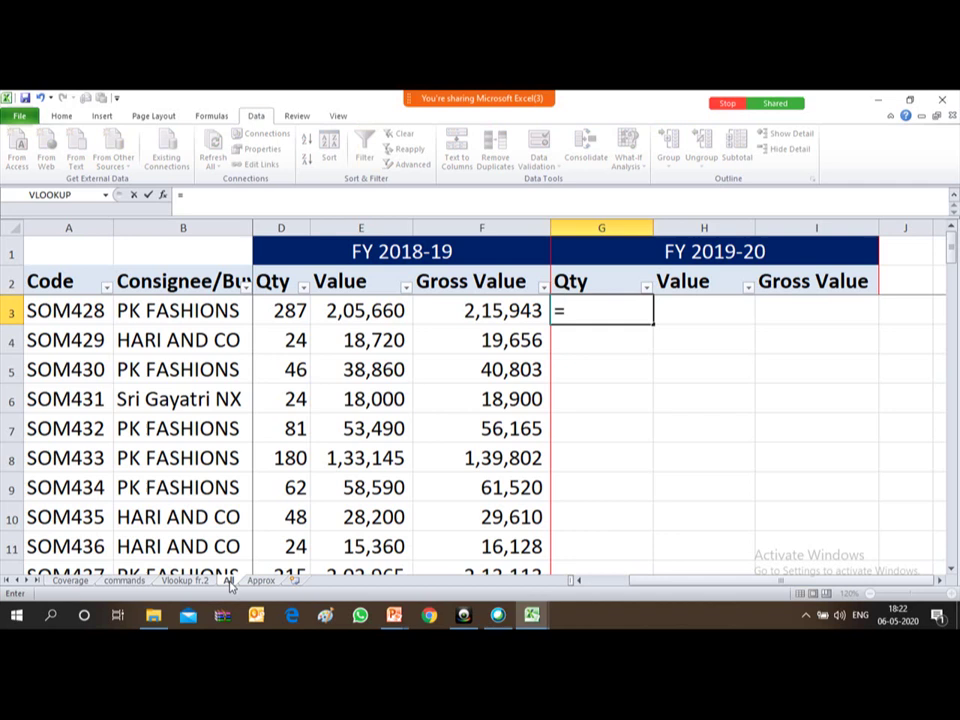
type("vlookup(")
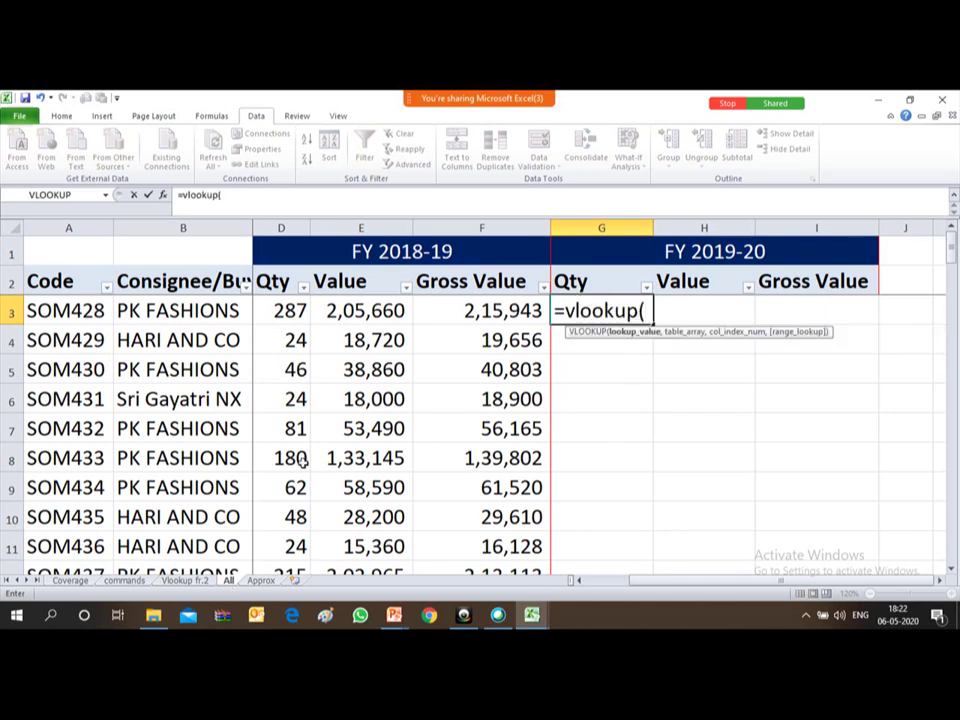
left_click(48, 308)
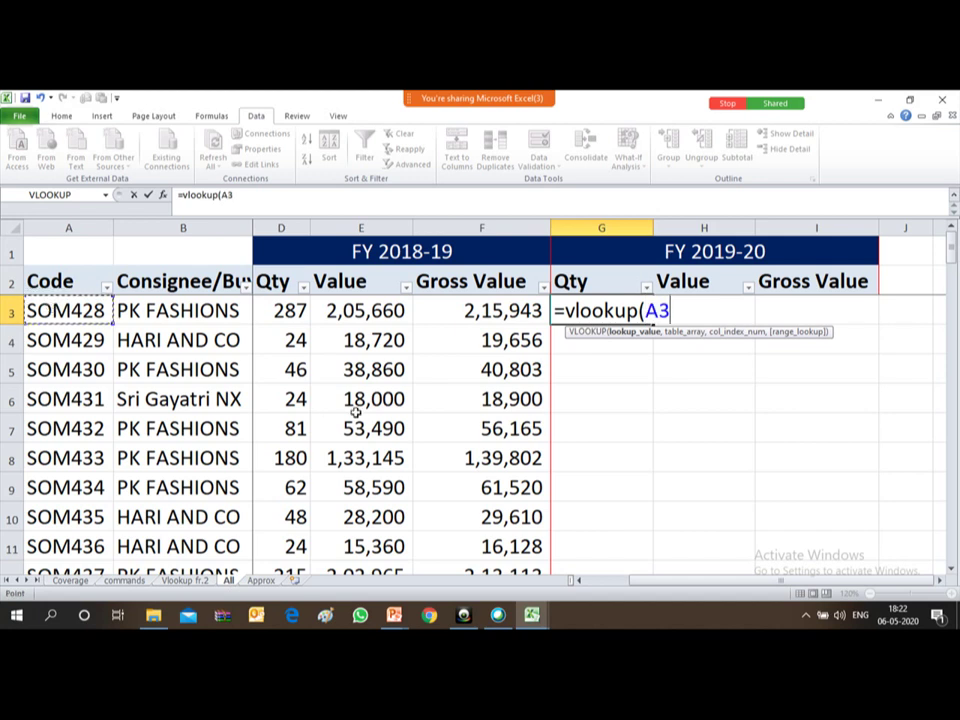
type(",")
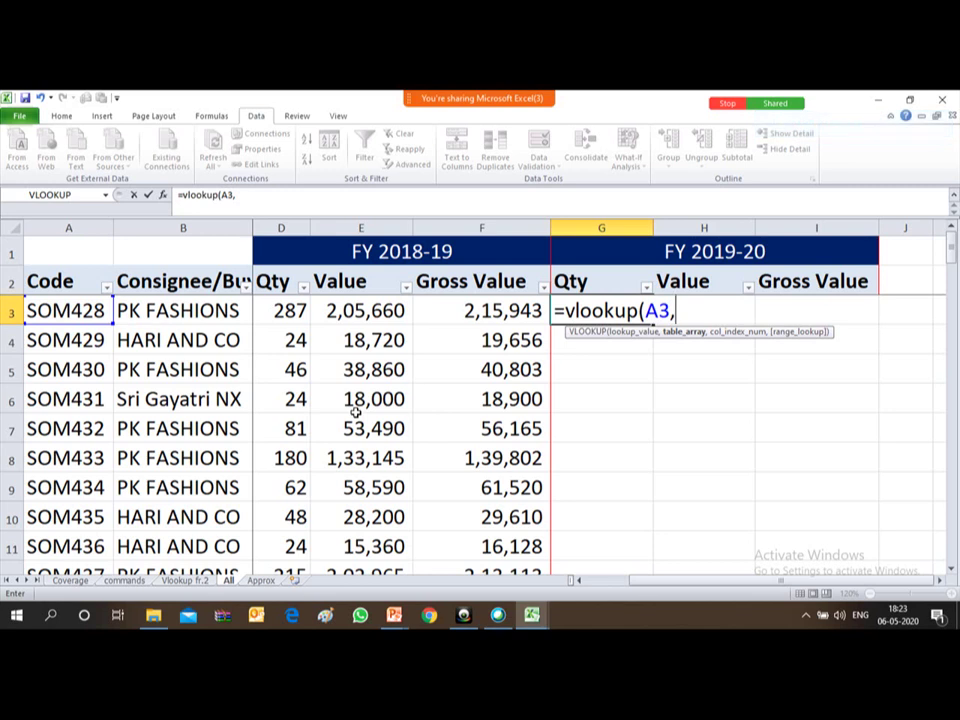
- Select $A$3:$G$39 on the full sheet of Vlookup -2 - WA as the table array, covering Code through Gross Value
key("alt+Tab")
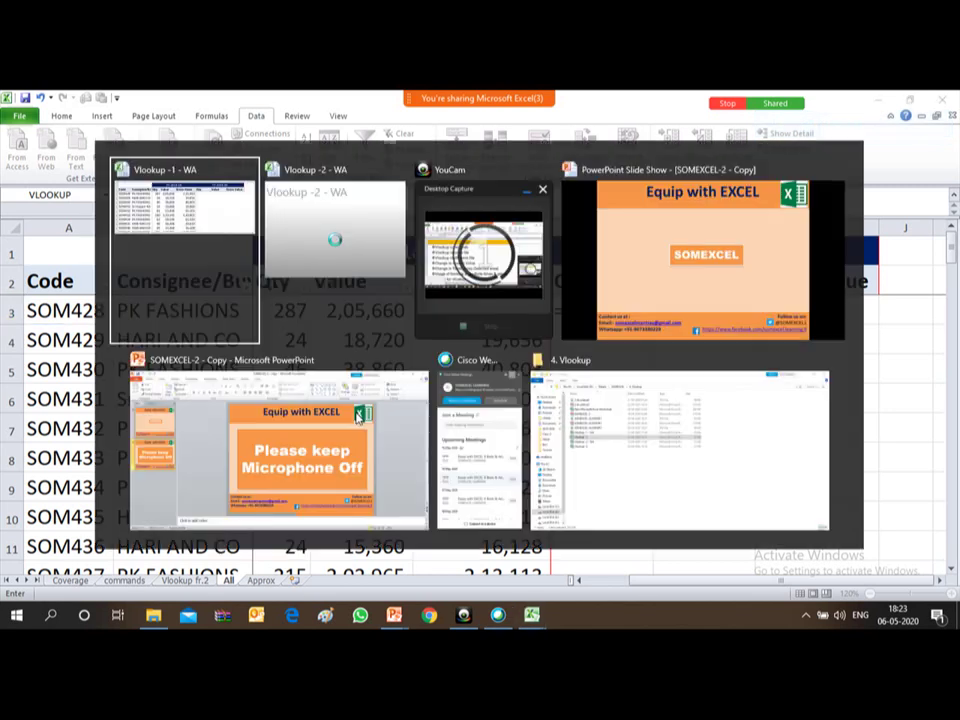
key("Left")
key("Left")
key("Up")
key("Up")
key("Up")
key("Up")
key("Up")
key("Up")
key("Up")
key("Up")
key("Up")
key("Up")
key("Up")
key("Up")
key("Up")
key("Up")
key("Up")
key("Up")
key("Up")
key("Up")
key("Up")
key("Up")
key("Up")
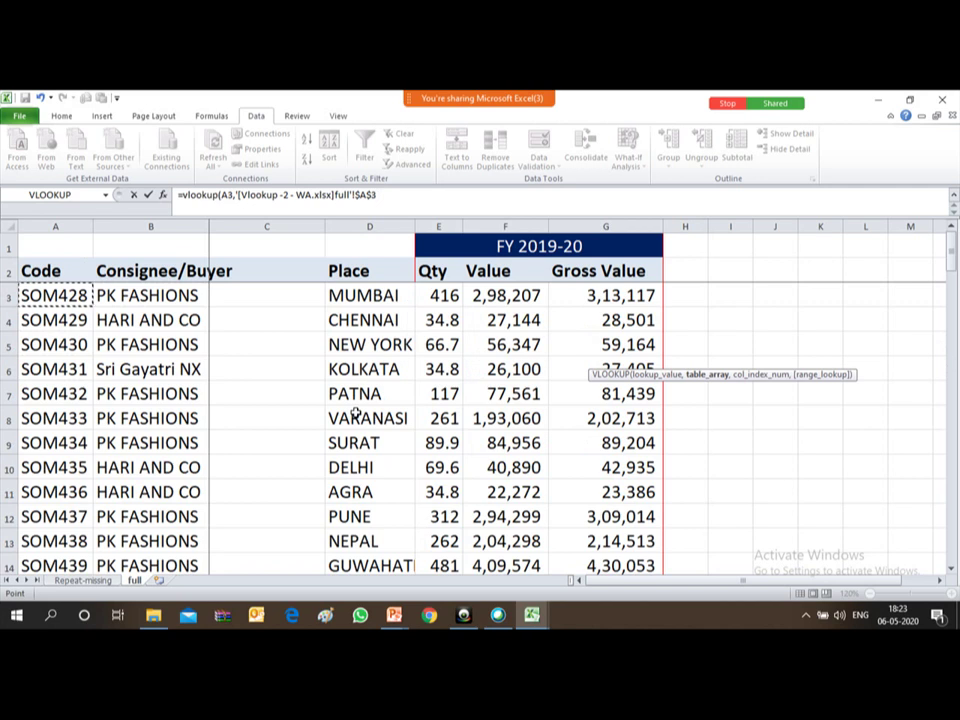
key("shift+Right")
key("shift+Right")
key("shift+Right")
key("shift+Right")
key("shift+Right")
key("shift+Right")
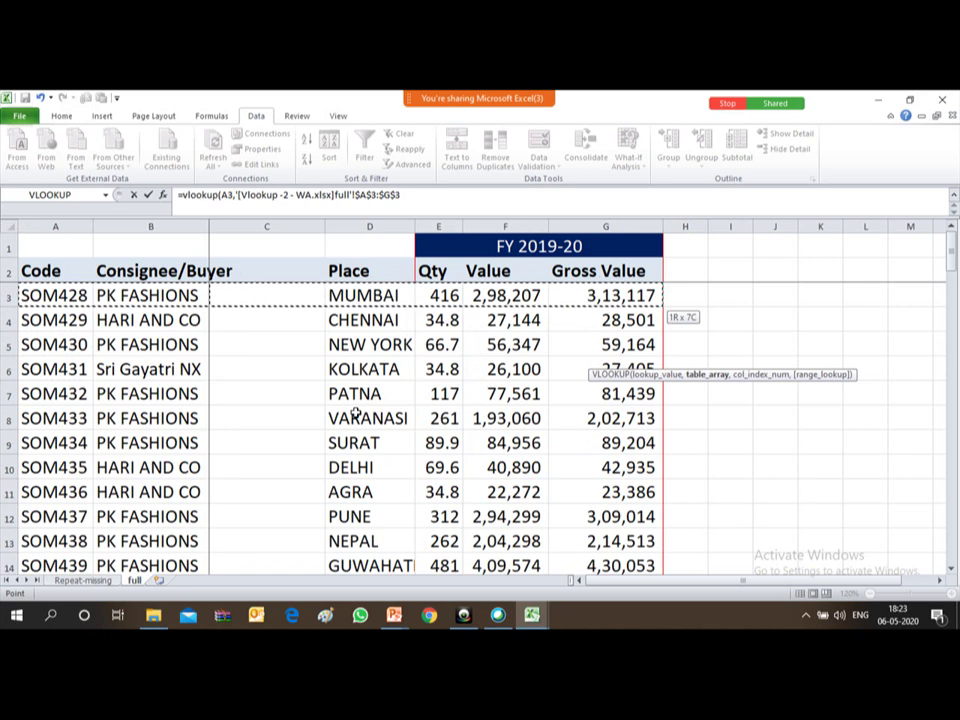
key("ctrl+shift+End")
key("shift+Up")
key("shift+Up")
key("shift+Up")
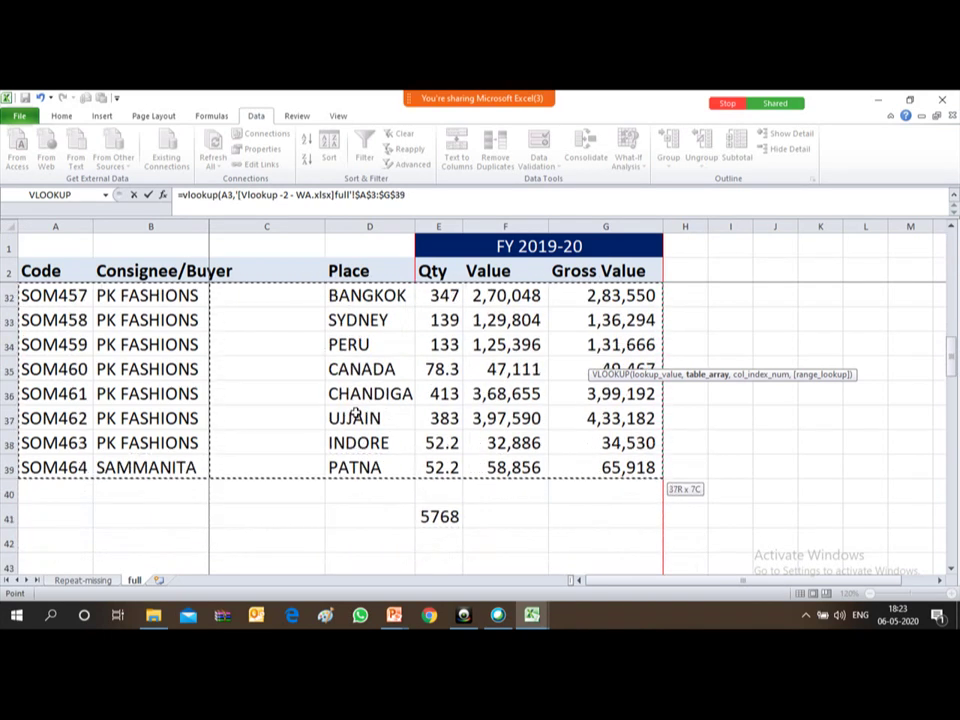
- Shrink the table array to $A$3:$E$39 and extend it back to $A$3:$G$39
key("shift+Left")
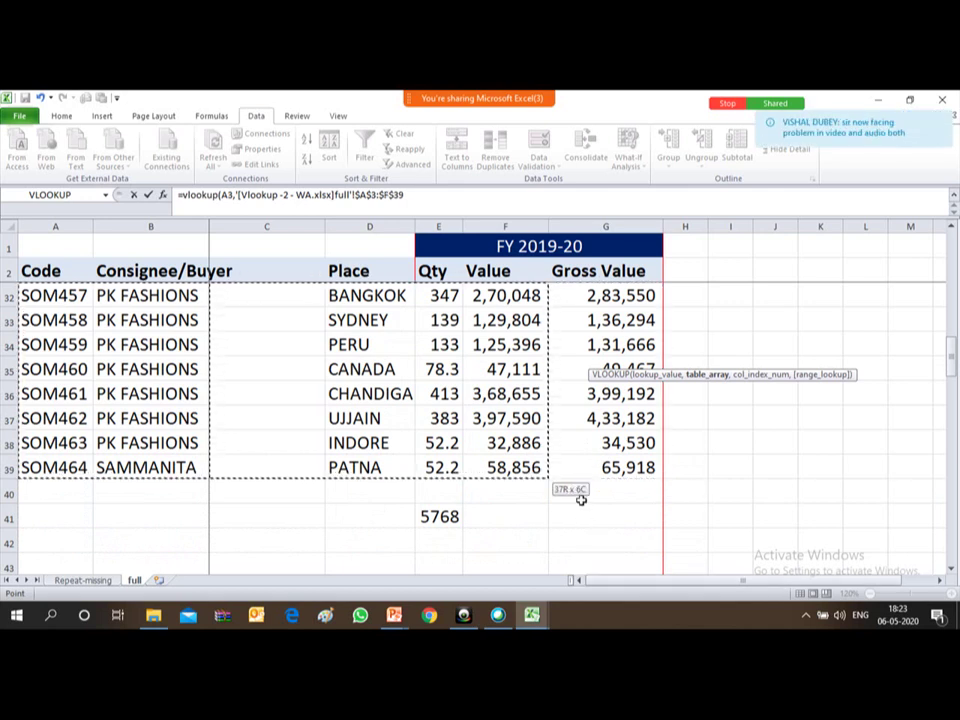
key("shift+Left")
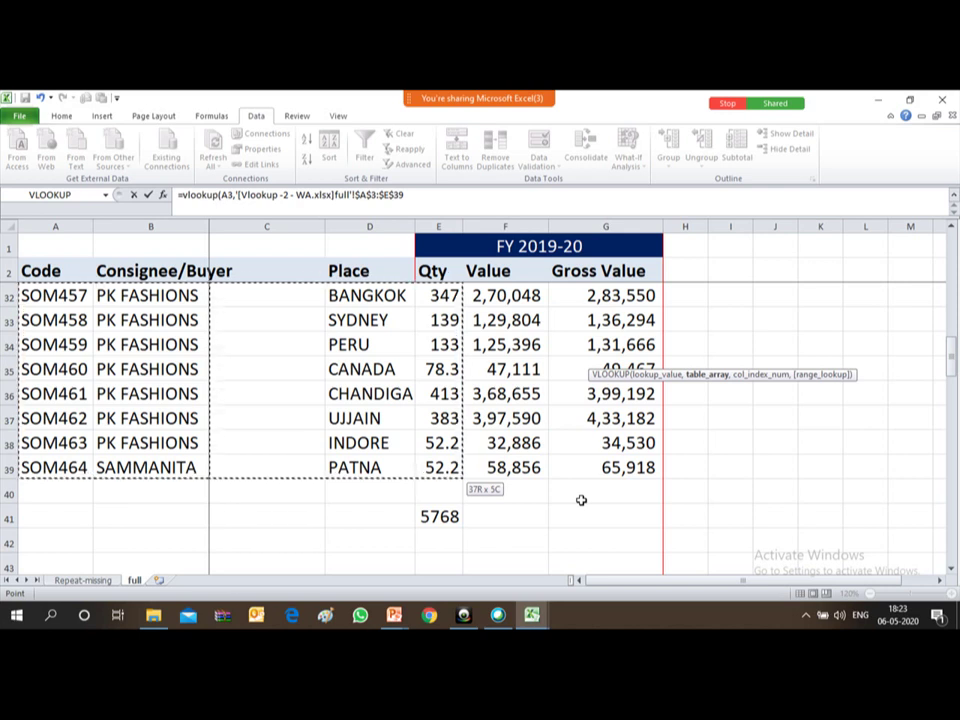
key("shift+Right")
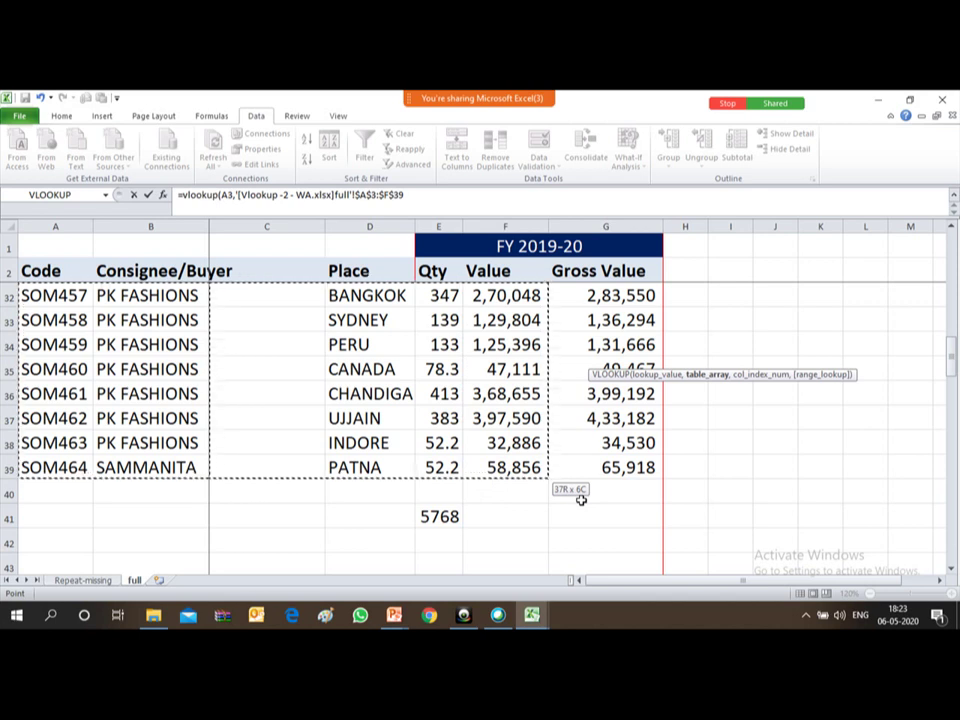
key("shift+Right")
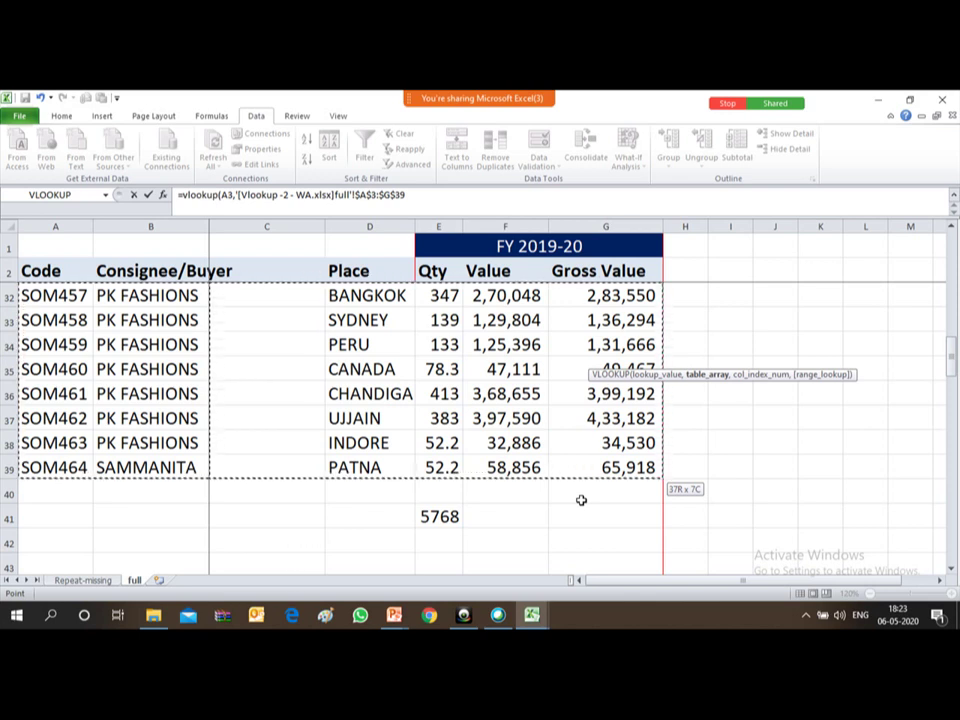
- Finish the G3 formula with column index 5 and exact match 0 over the wider table array
type(",")
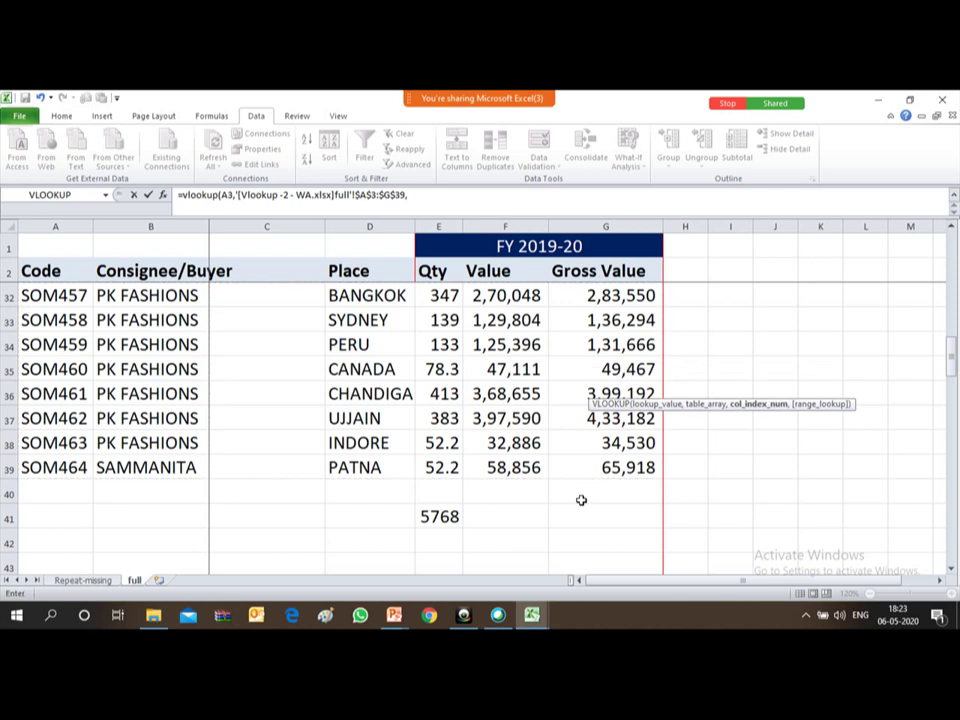
type("5,0")
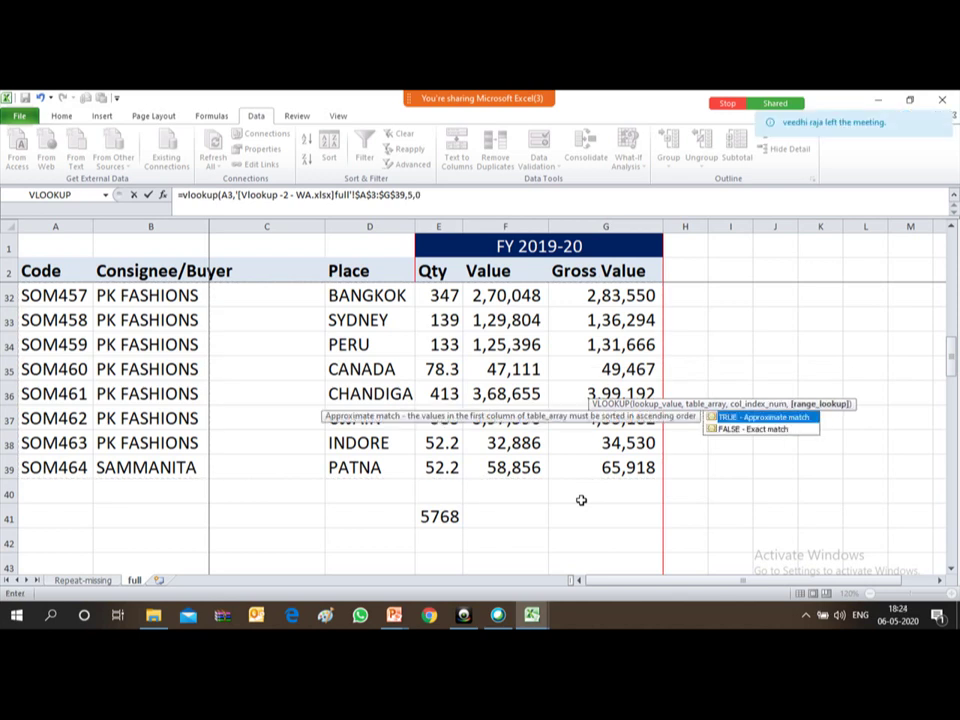
type(")")
key("Return")
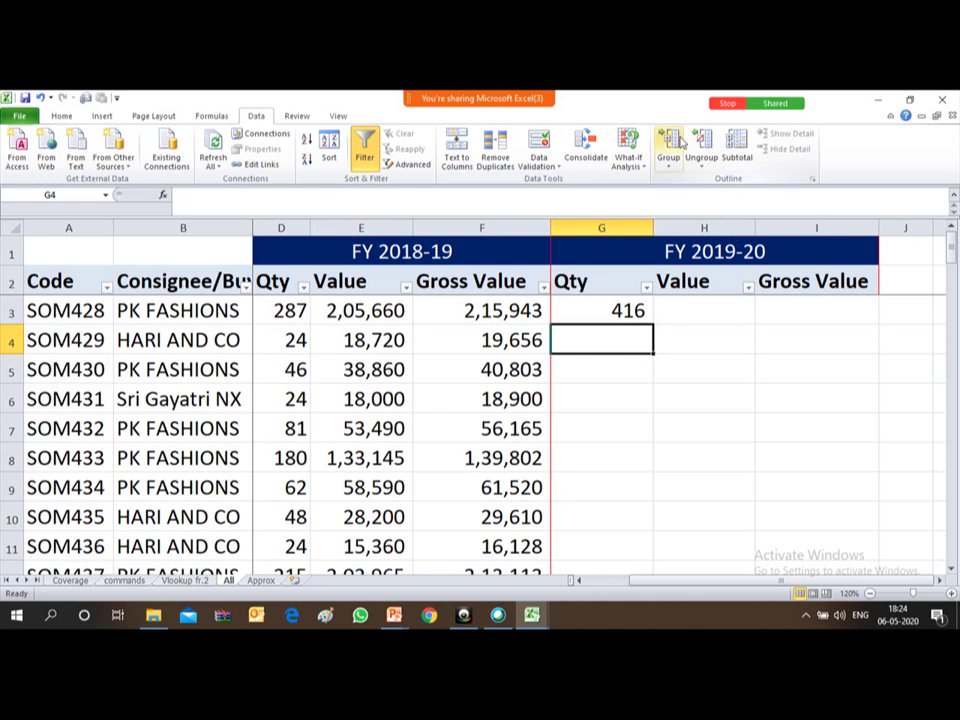
- Open the meeting chat to read the participants' messages
mouse_move(650, 105)
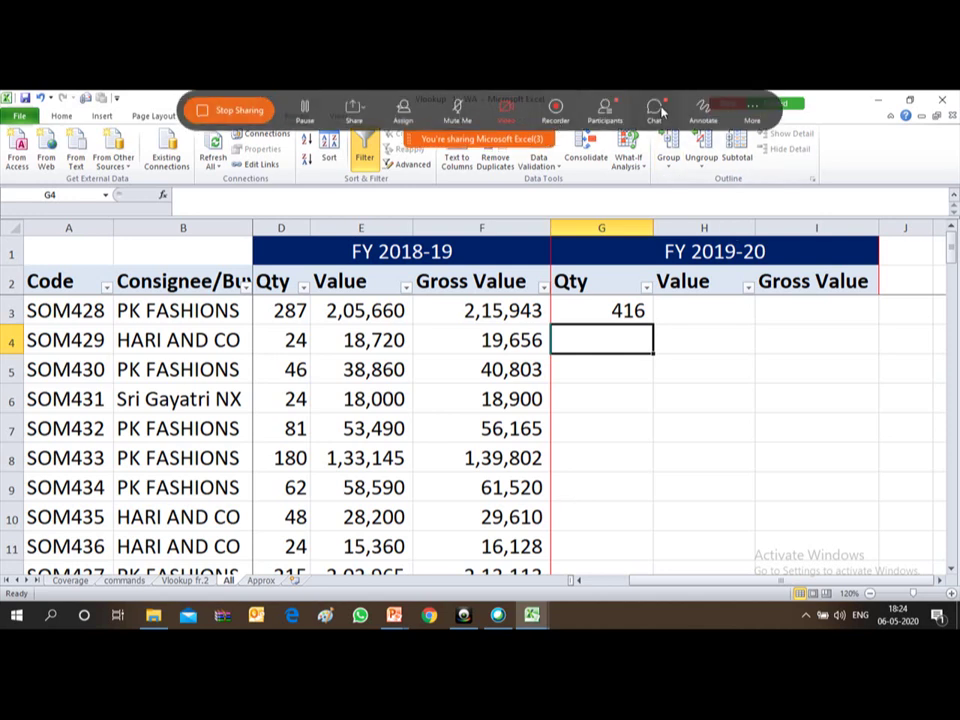
left_click(654, 108)
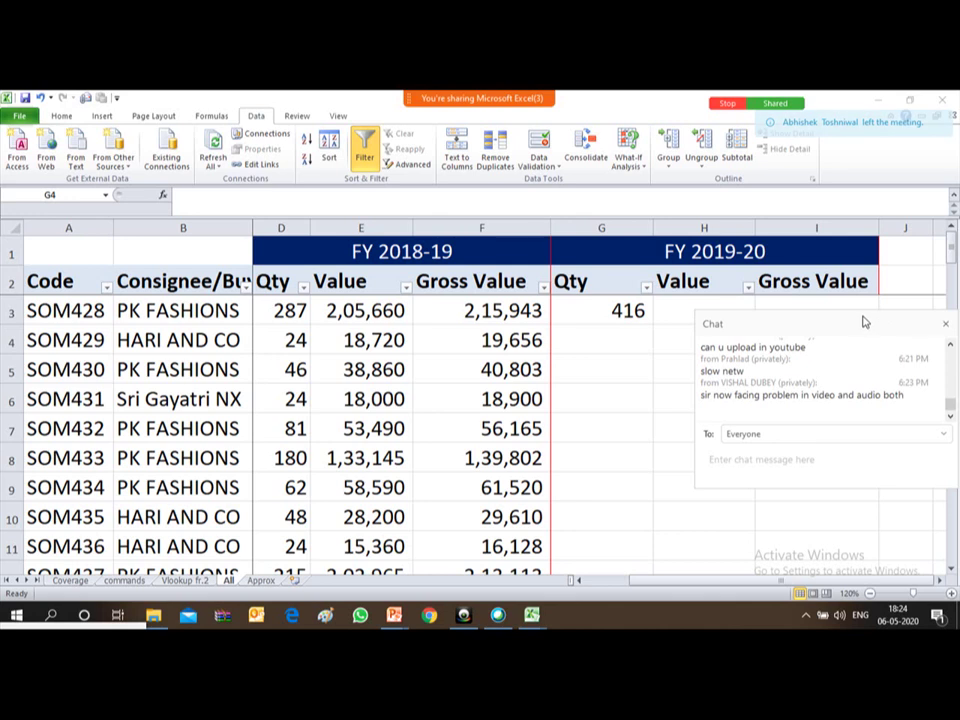
- Move the meeting chat clear of the top FY 2019-20 cells and select G3
left_click_drag(848, 326, 912, 422)
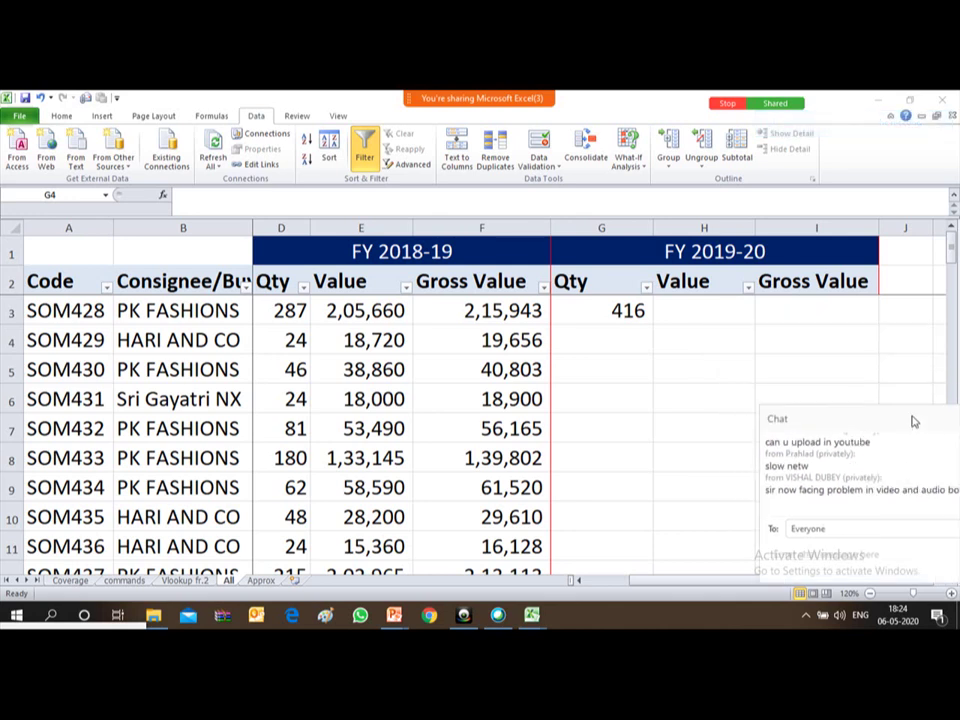
left_click(602, 307)
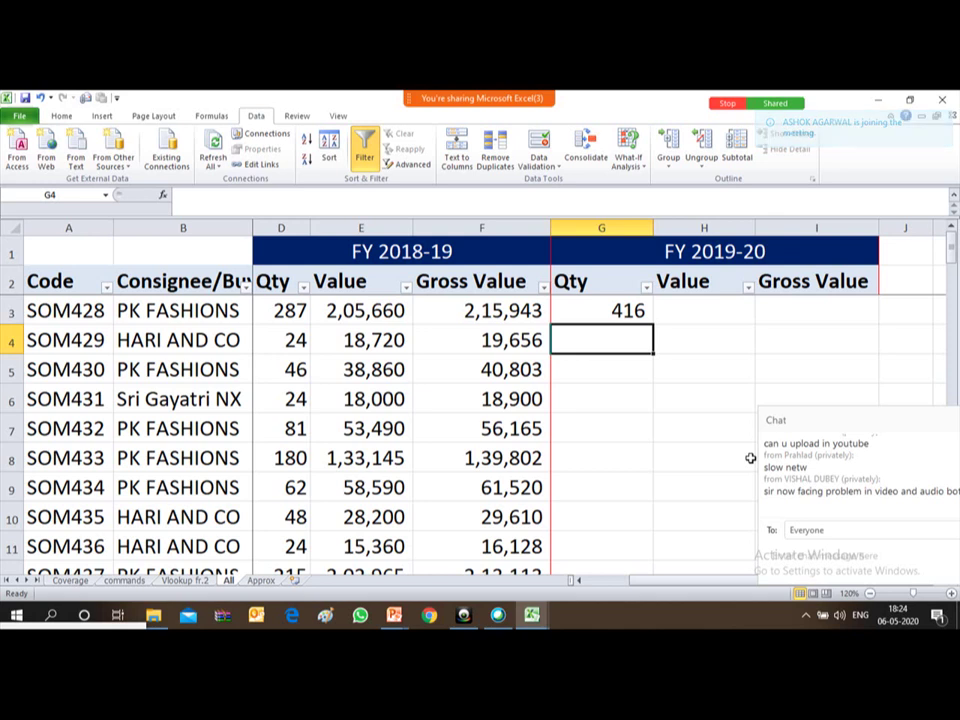
key("Up")
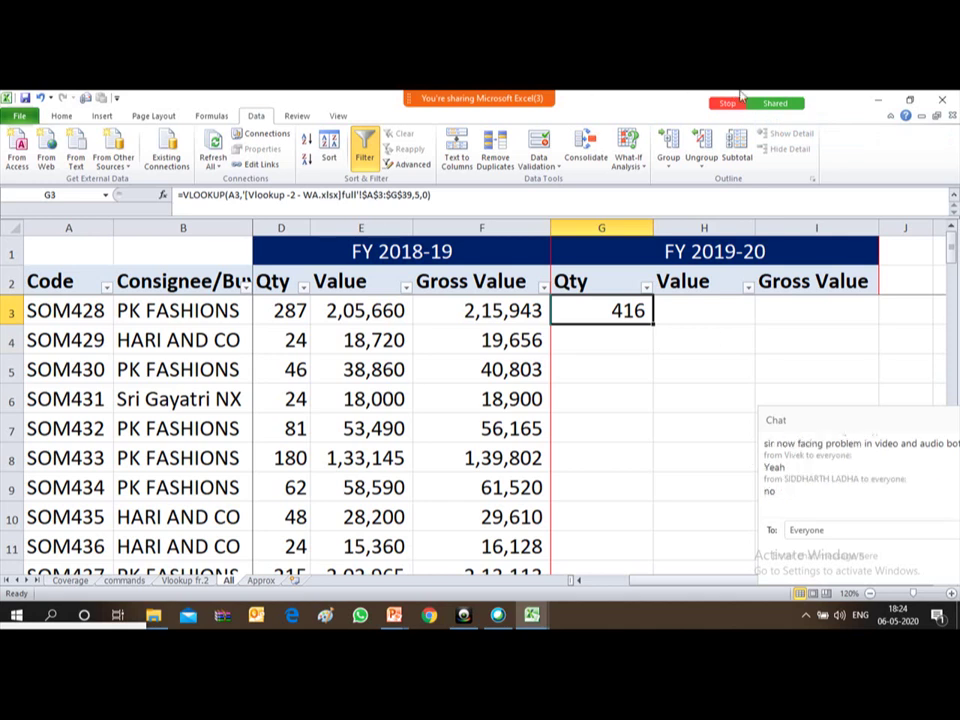
- Check the meeting's participant list and close it
mouse_move(556, 103)
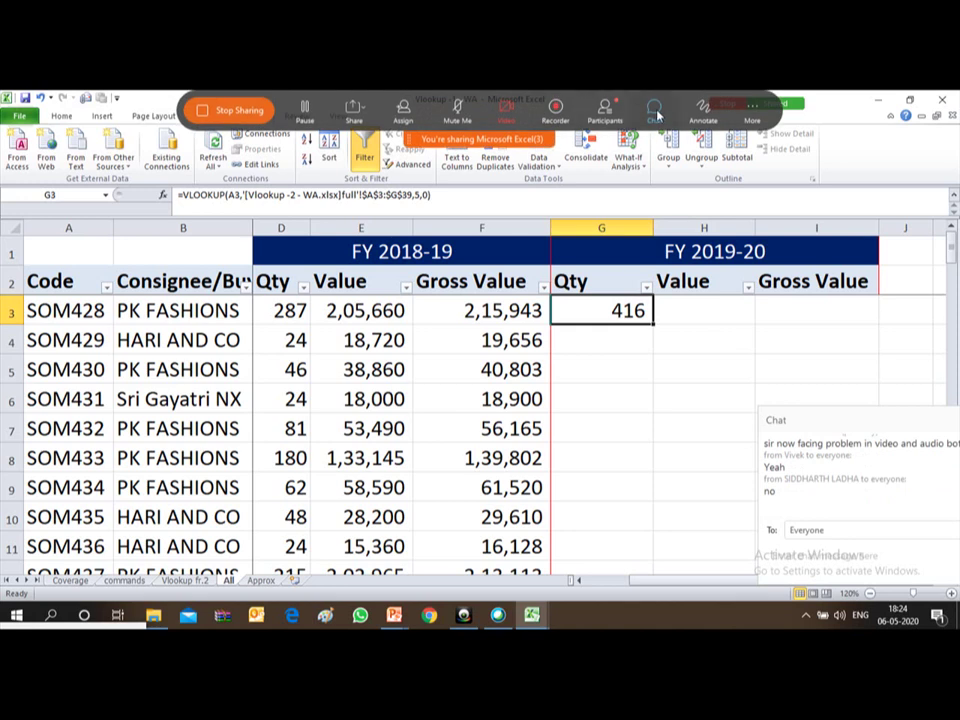
left_click(602, 115)
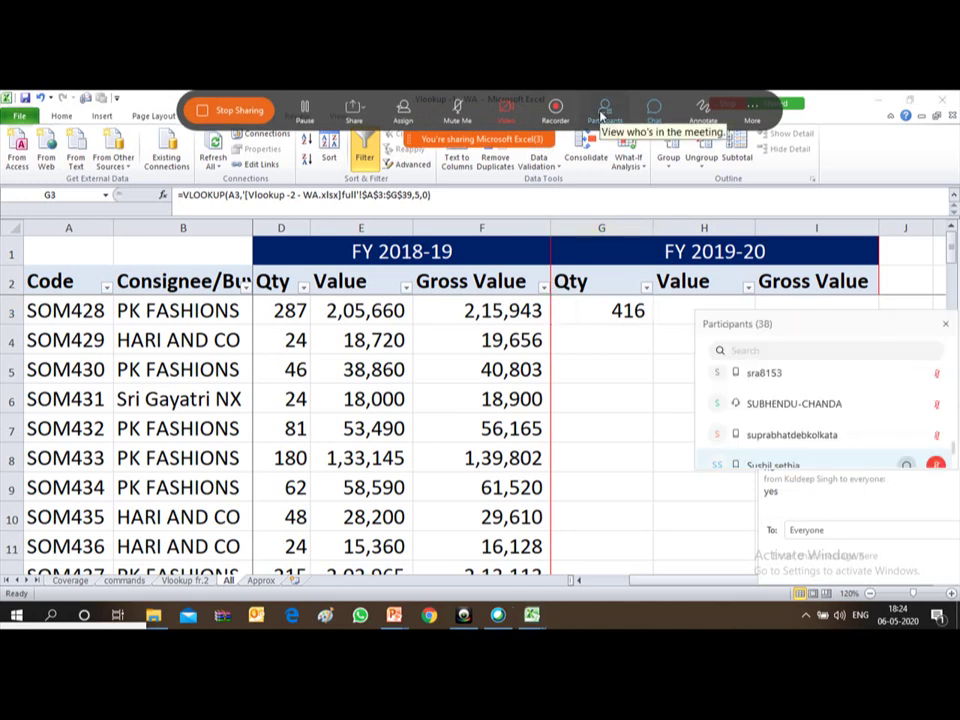
left_click(945, 324)
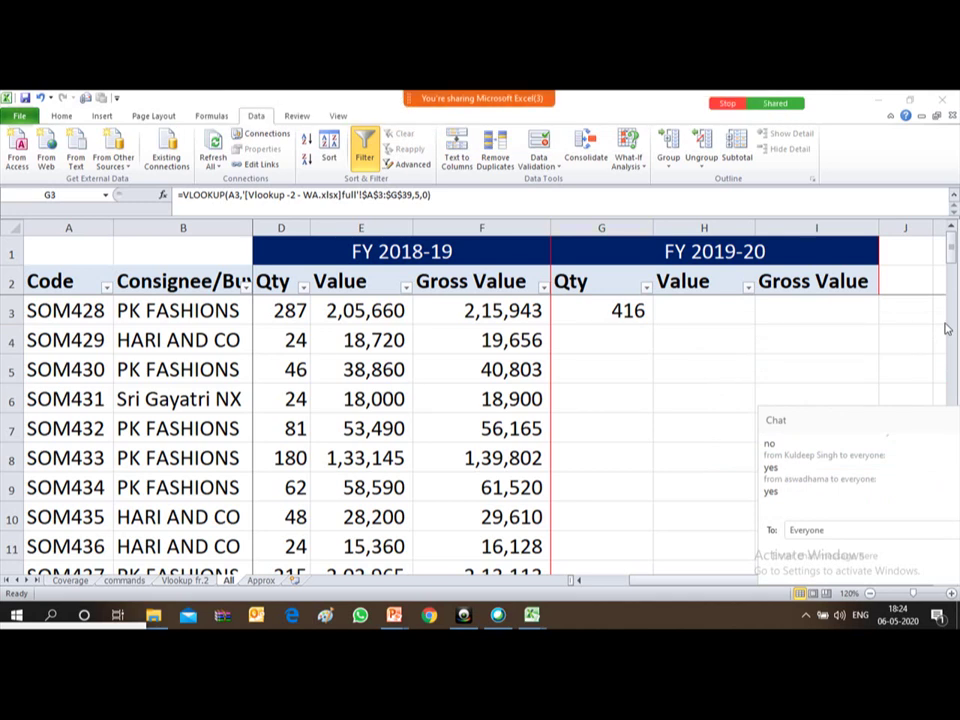
- Try reusing the G3 VLOOKUP formula by copying it into the Value and Gross Value cells H3 and I3
left_click(604, 311)
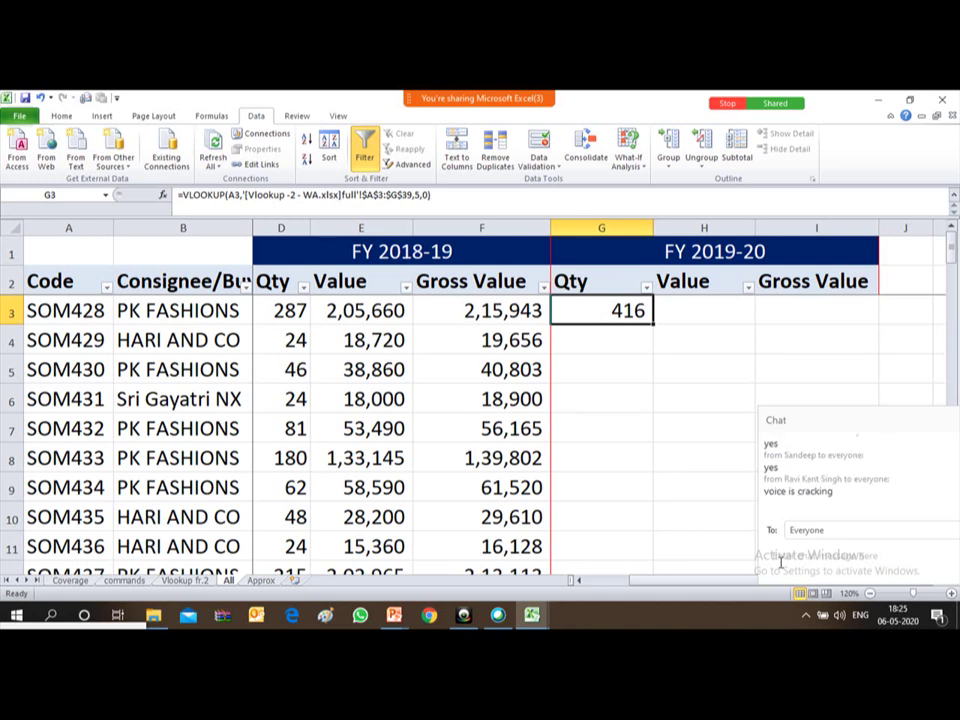
key("ctrl+c")
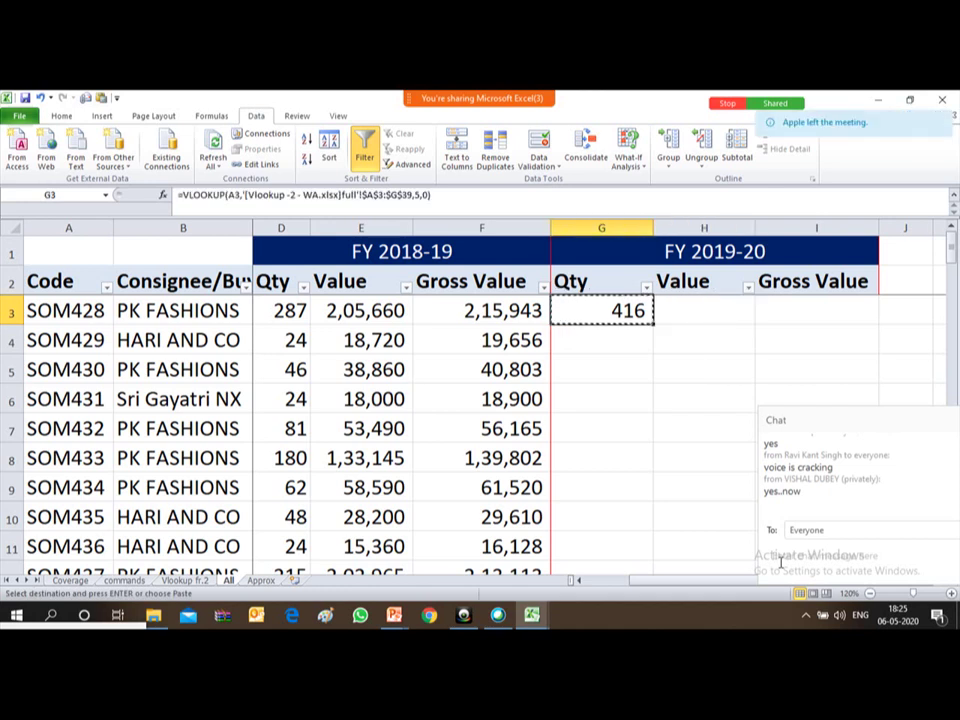
key("shift+Right")
key("shift+Right")
key("Left")
key("Right")
key("Right")
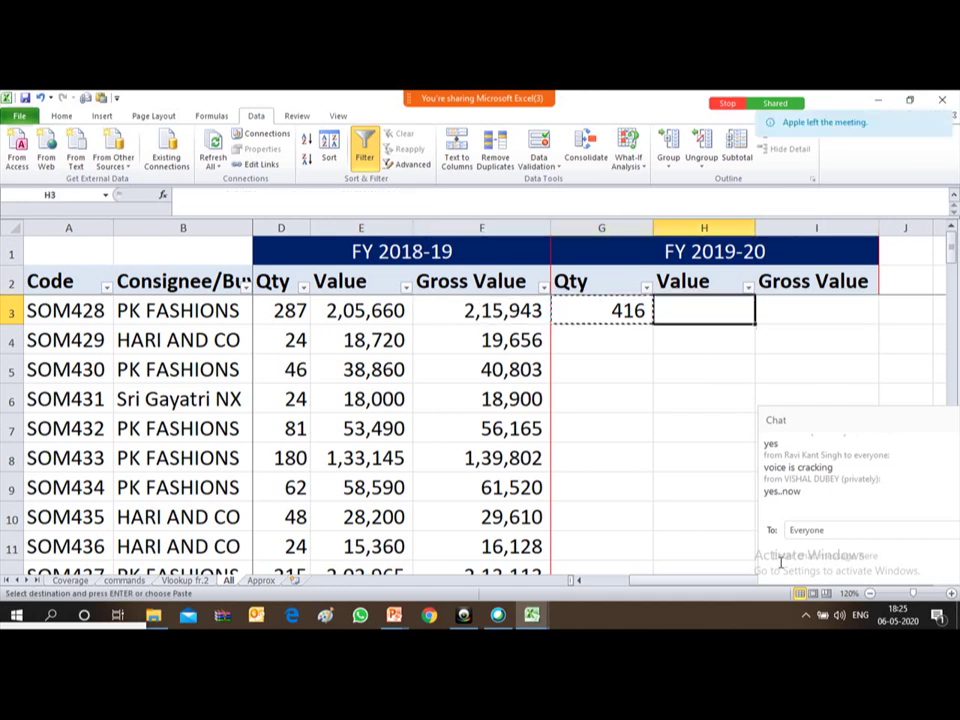
key("ctrl+v")
key("Right")
key("ctrl+v")
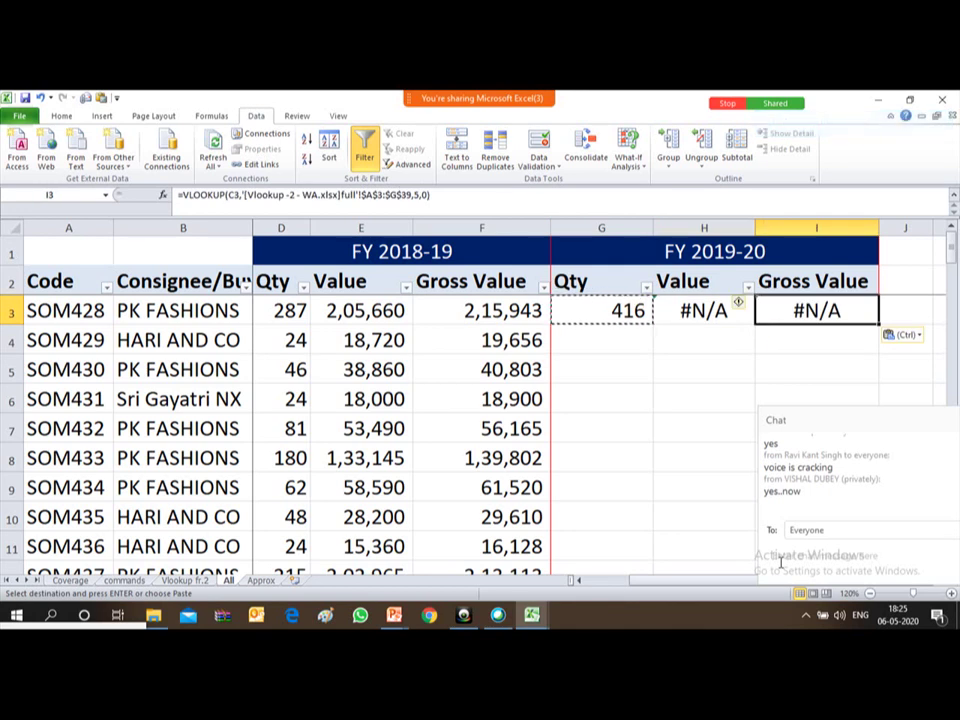
- Compare the lookup value references in the pasted H3 formula and the original G3 formula
key("Left")
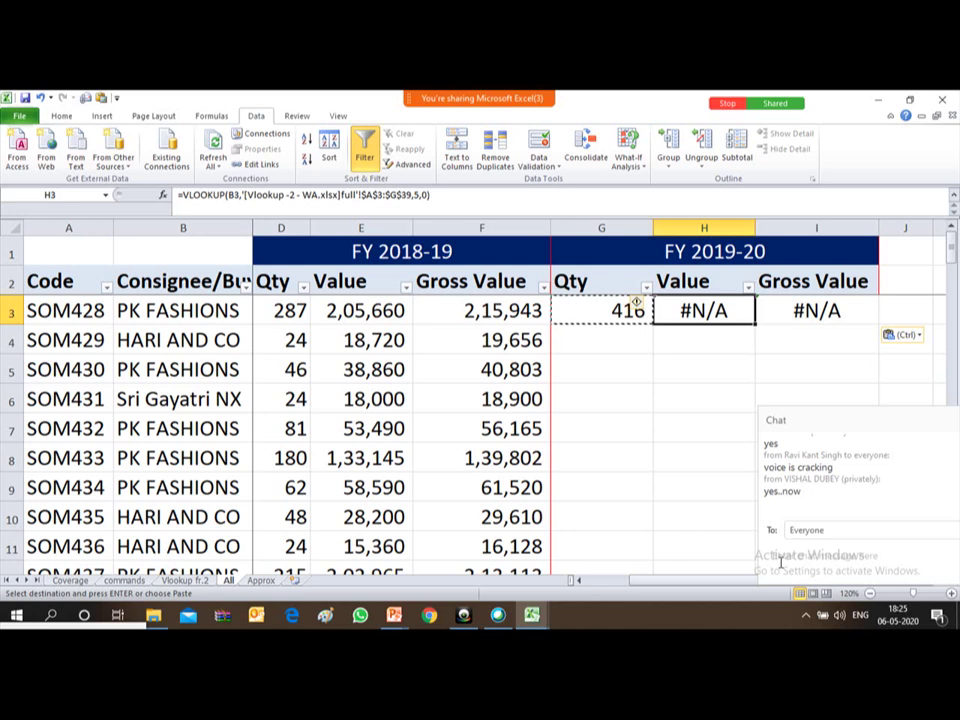
key("Left")
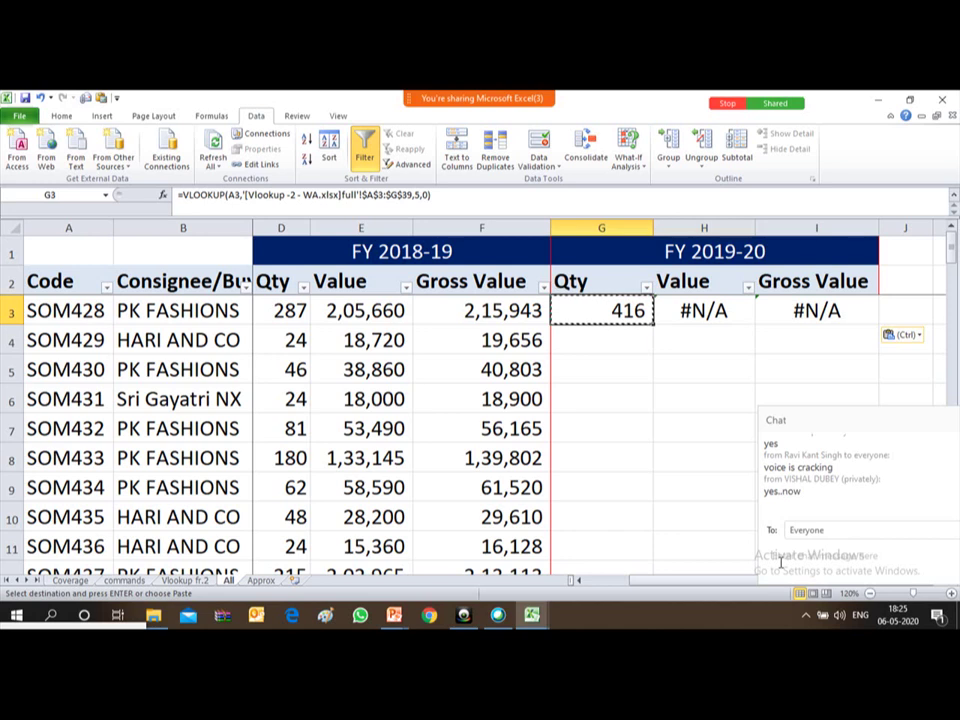
key("Right")
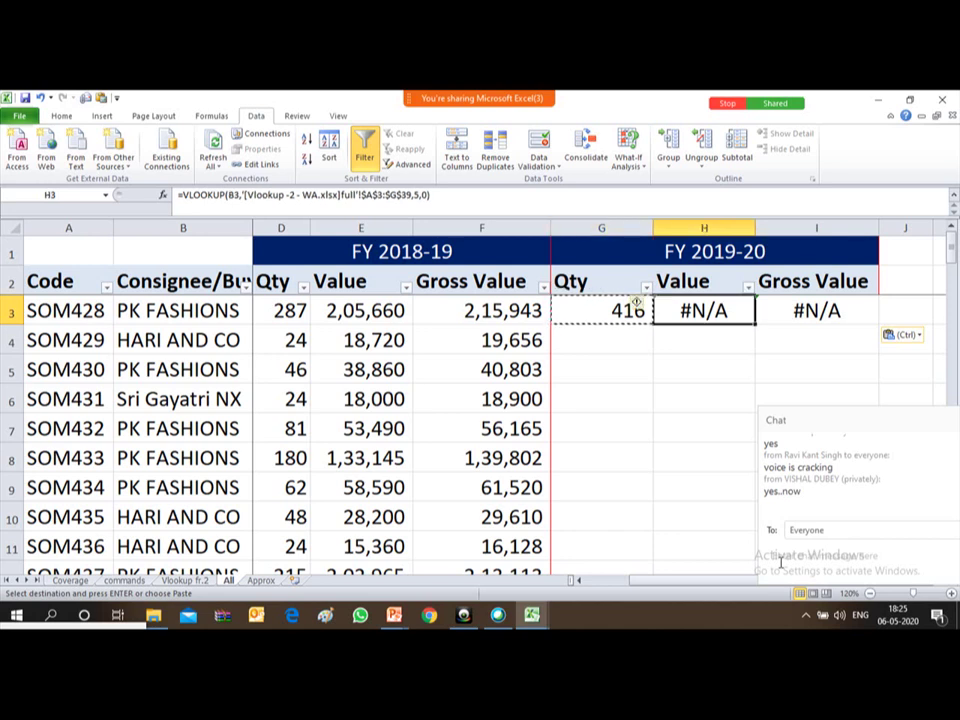
key("F2")
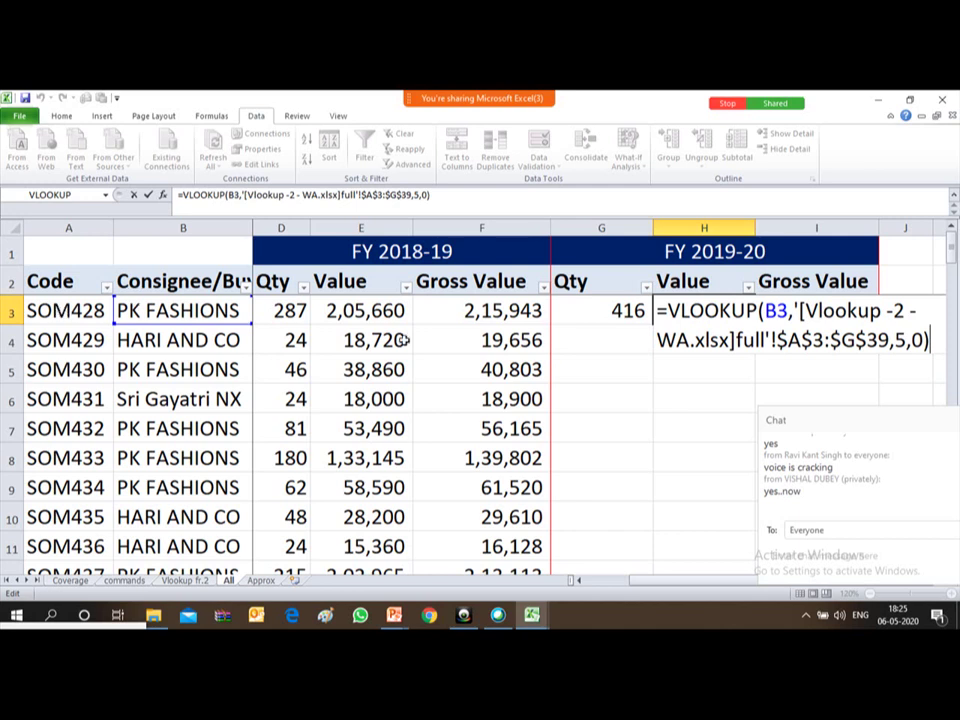
key("ctrl+Return")
- Lock only the column of the lookup value in the G3 formula, making the reference $A3
left_click(636, 305)
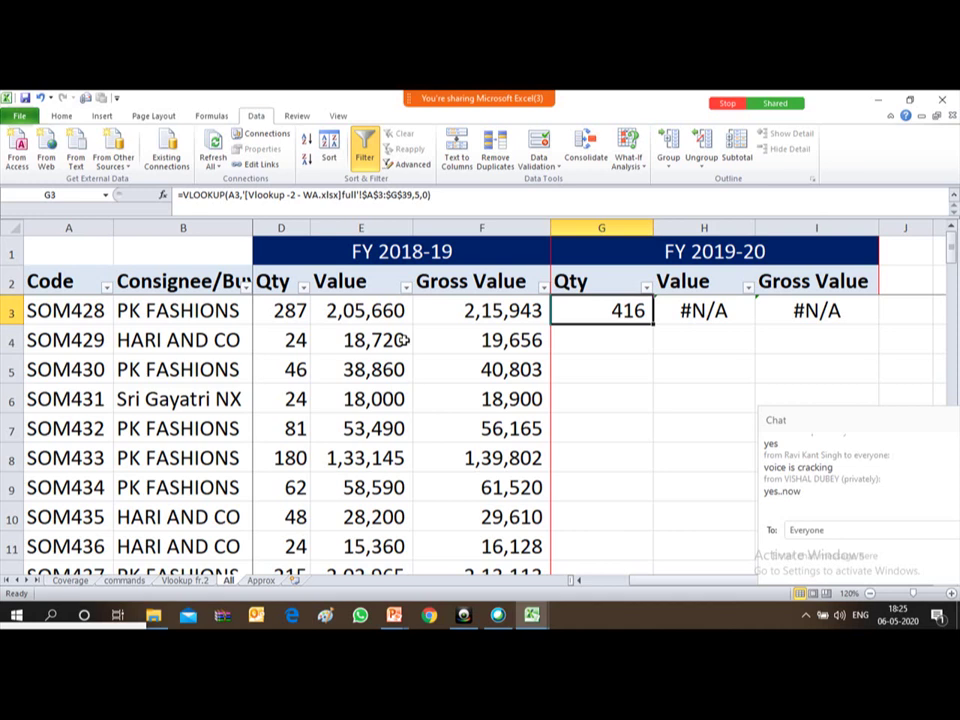
key("F2")
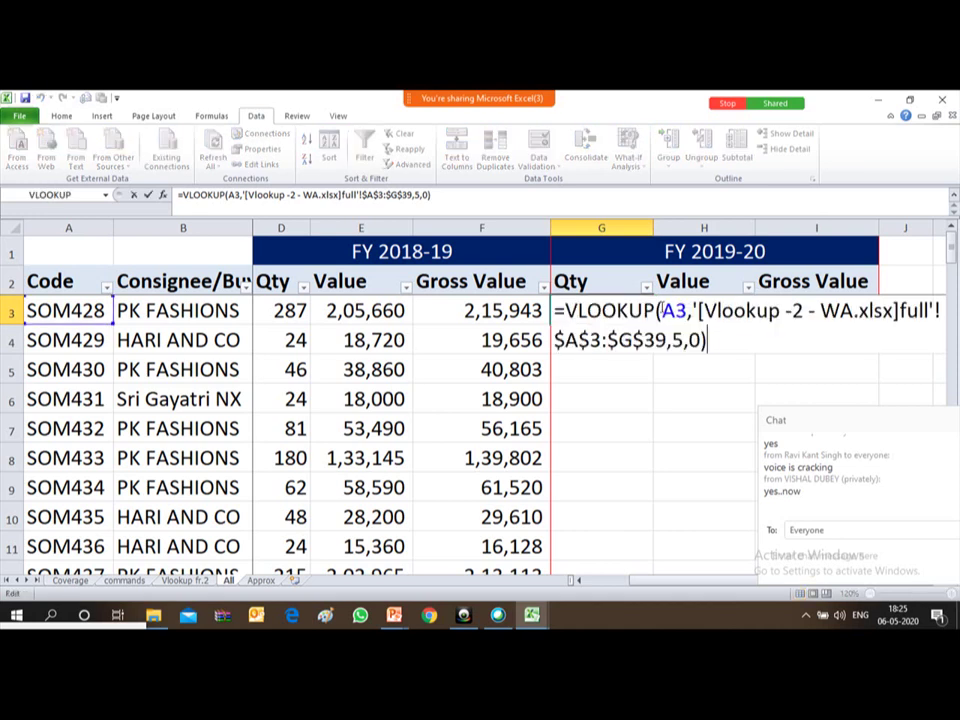
left_click(676, 311)
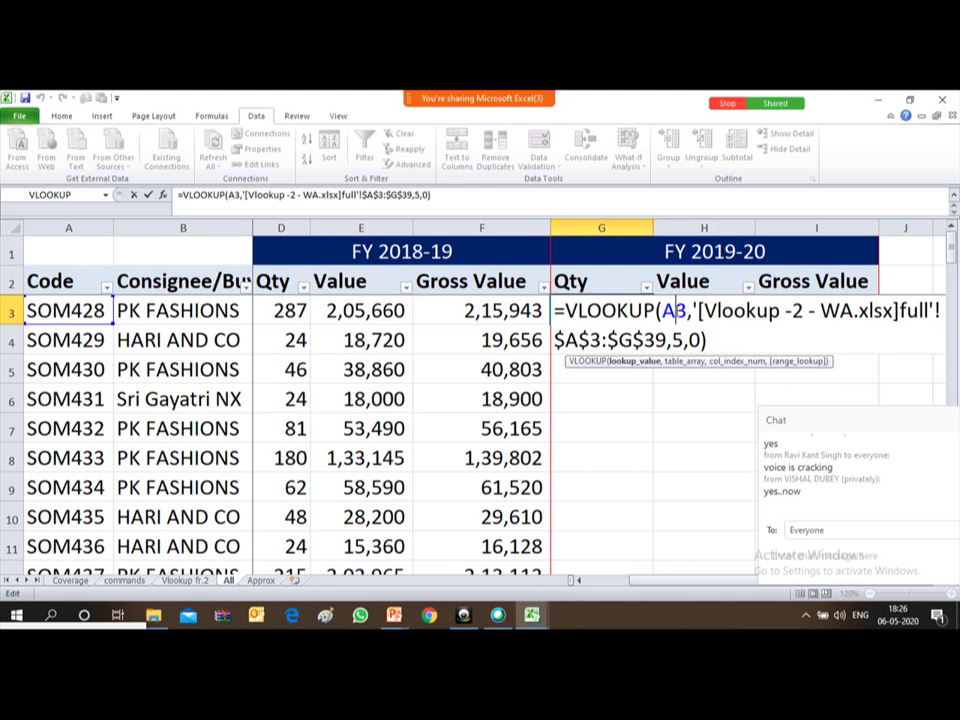
key("F4")
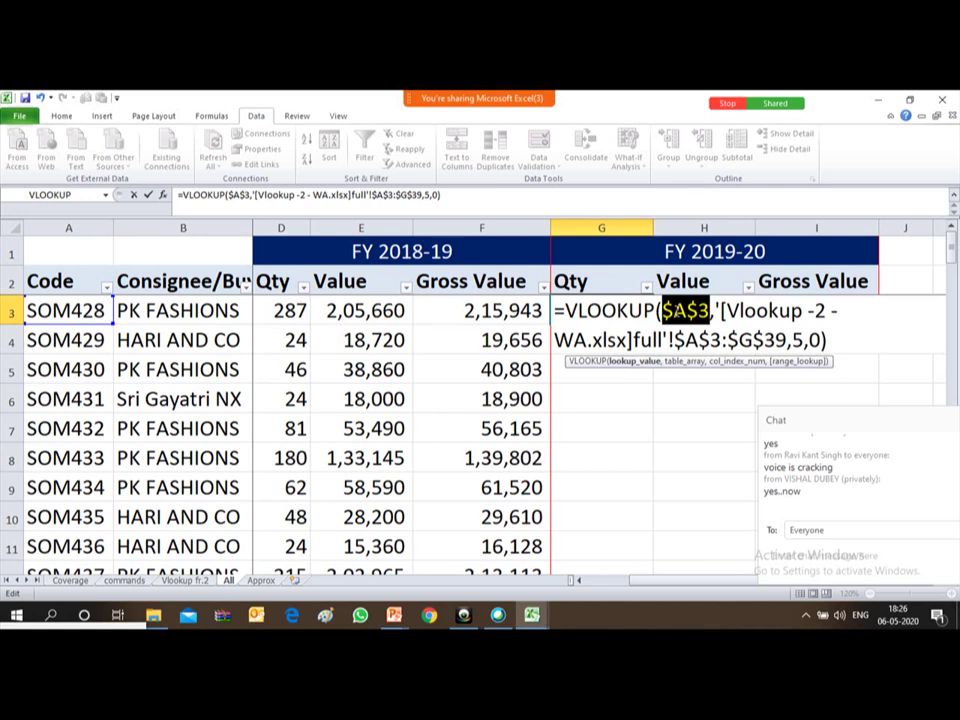
key("F4")
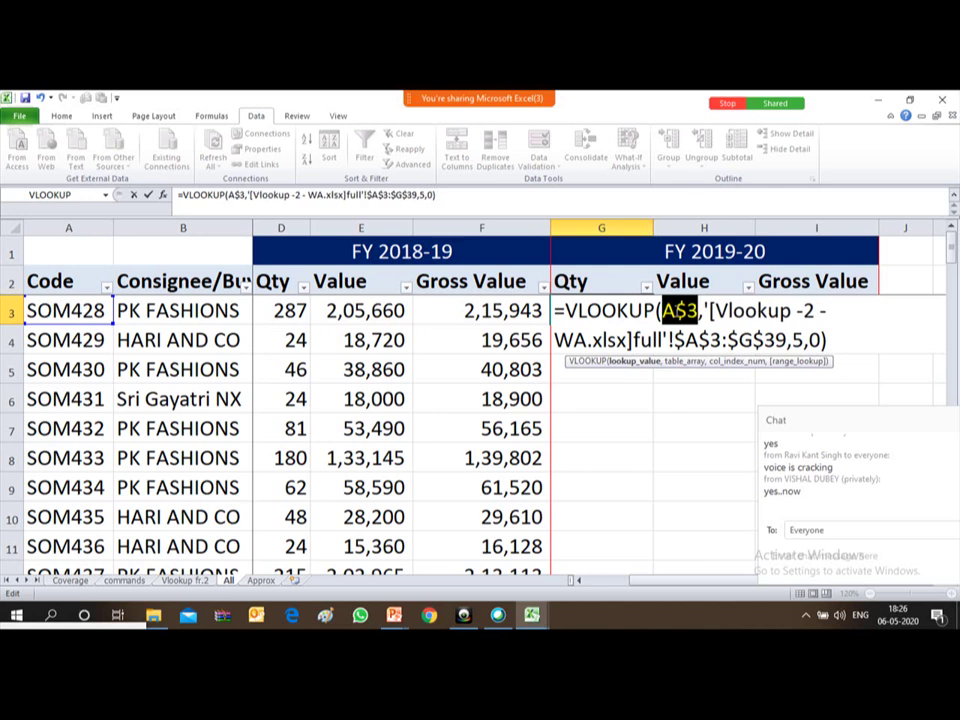
key("F4")
key("Return")
key("Up")
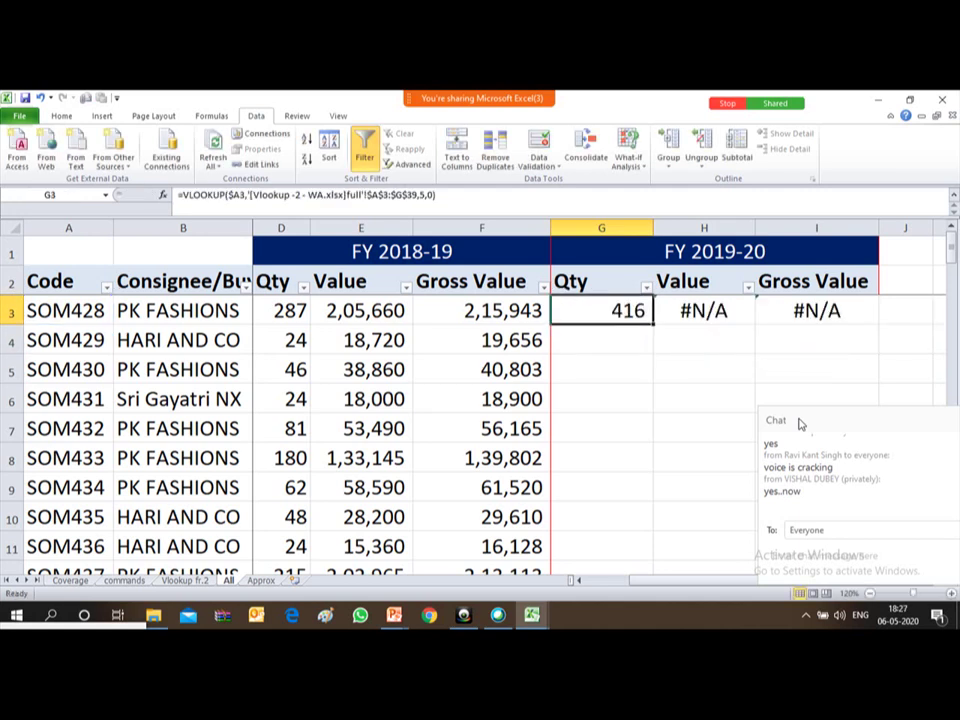
- Fill the corrected G3 formula across to H3 and I3
key("shift+Right")
key("shift+Right")
key("ctrl+r")
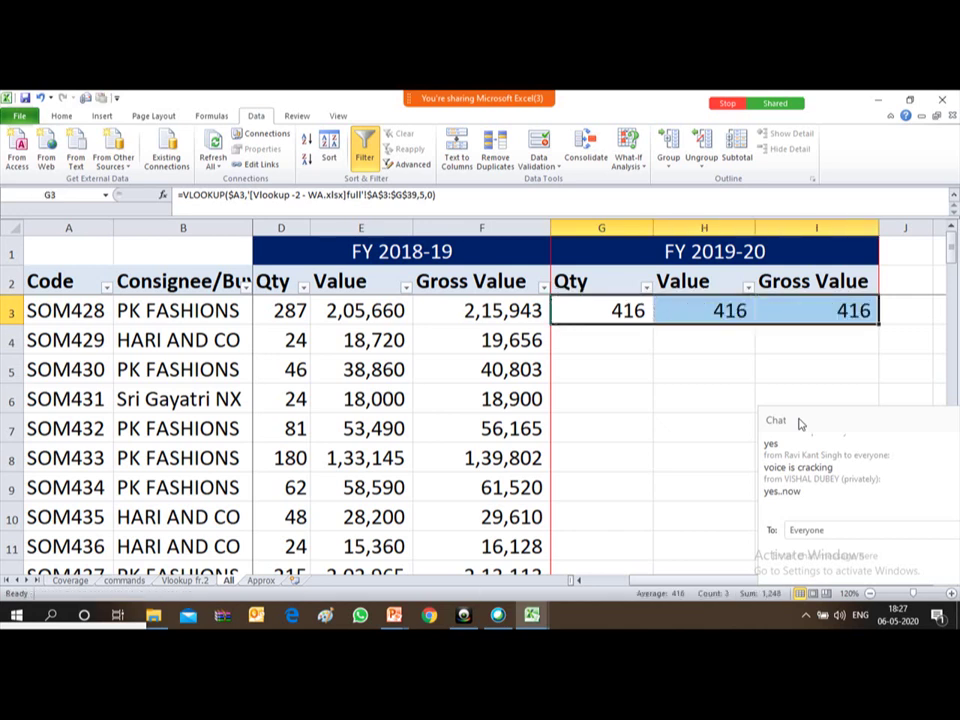
key("shift+Left")
key("shift+Left")
key("Right")
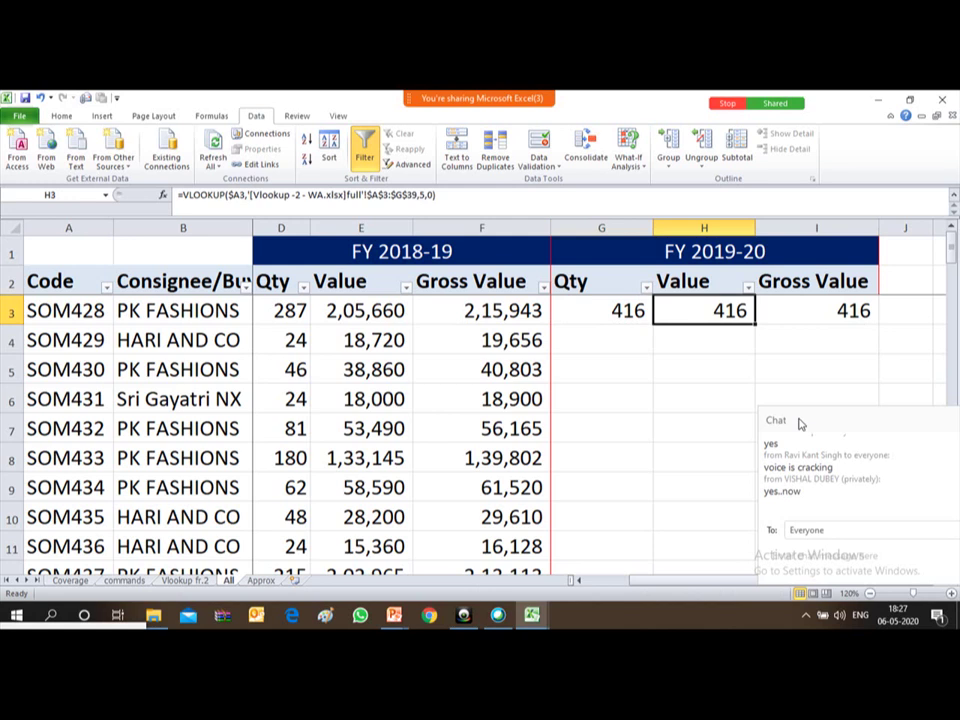
- Set the column index in the H3 Value formula to 6
key("Left")
key("Right")
key("F2")
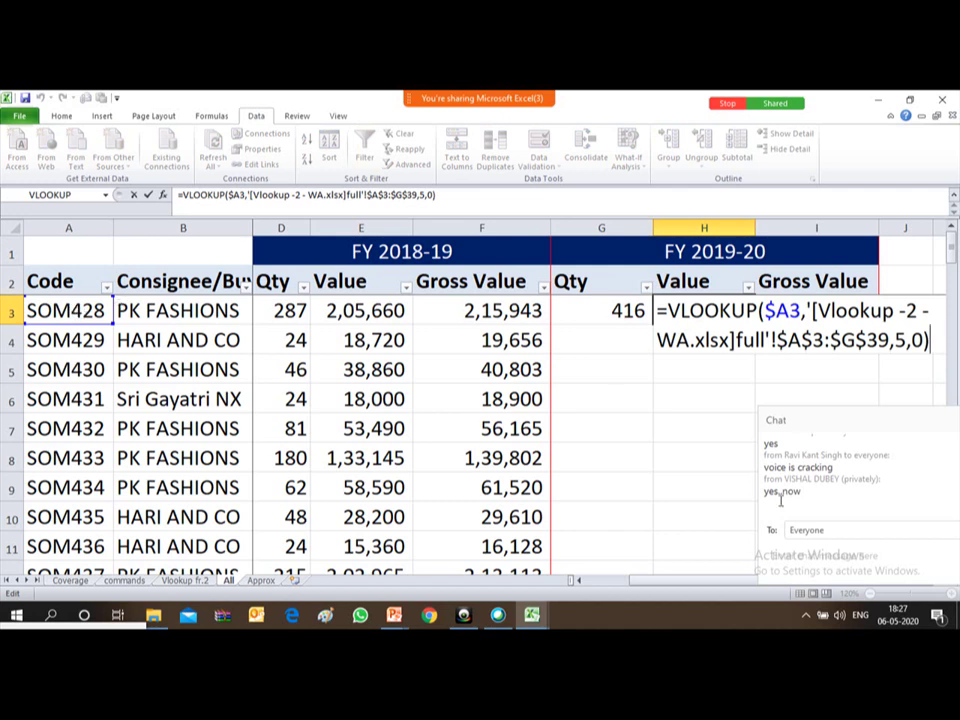
left_click(900, 340)
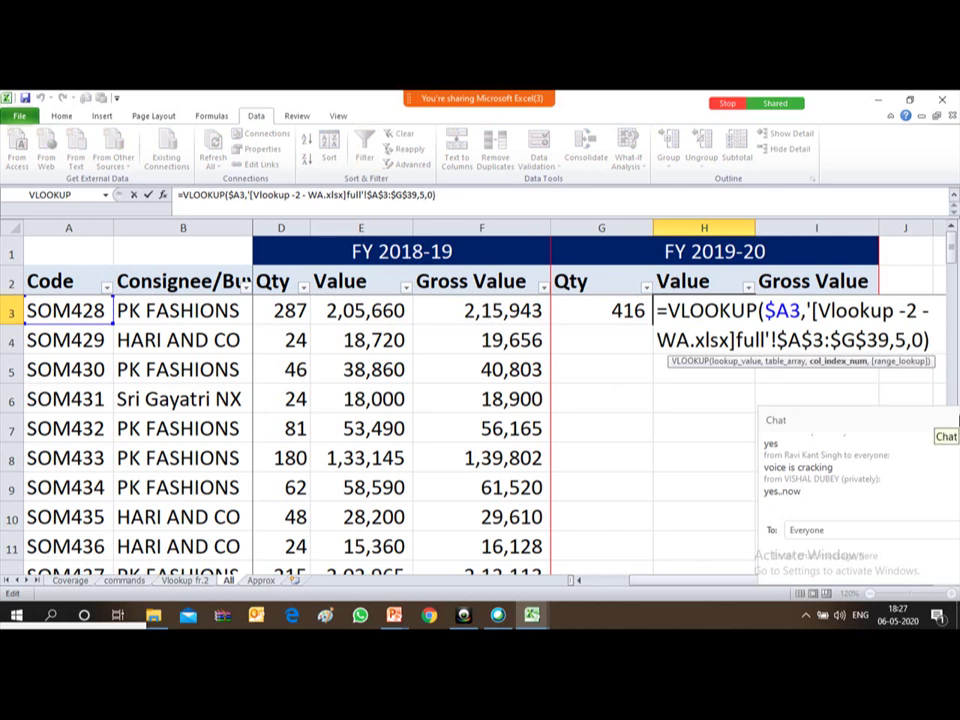
key("BackSpace")
type("6")
key("Return")
- Set the column index in the I3 Gross Value formula to 7
left_click(816, 310)
key("F2")
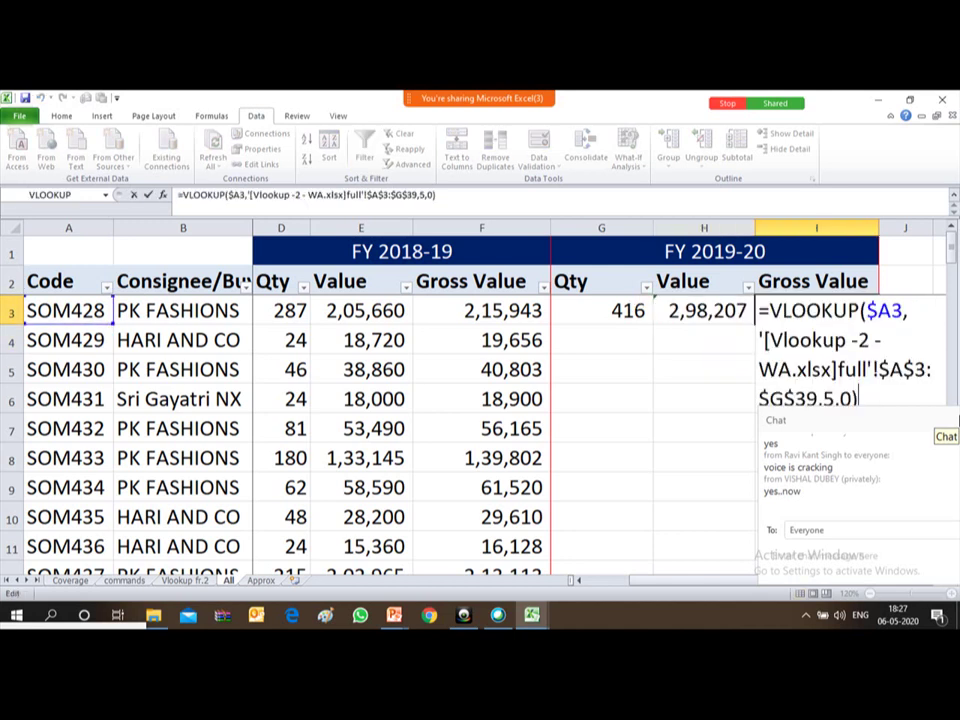
key("Left")
key("Left")
key("Left")
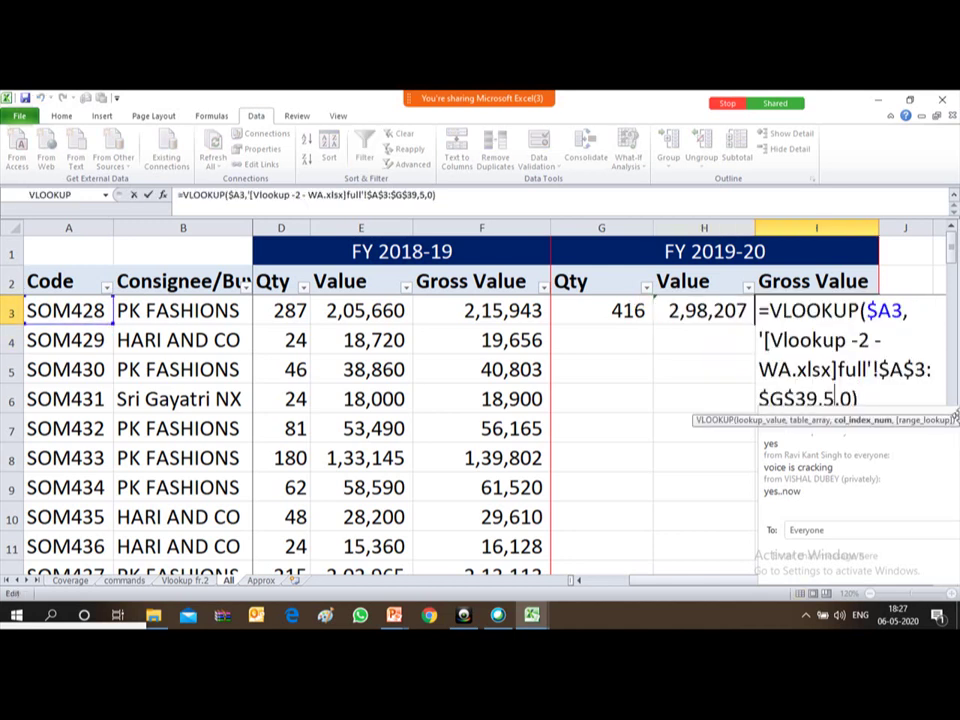
key("BackSpace")
type("7")
key("Return")
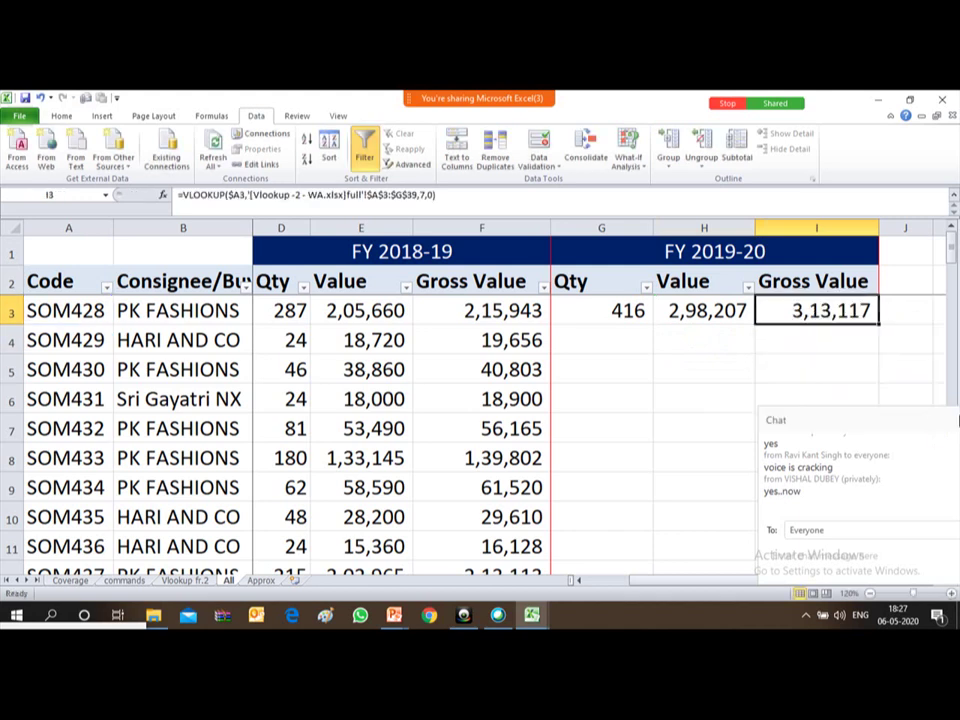
- Review the three FY 2019-20 formulas in G3:I3 and their column indexes
key("Up")
key("Left")
key("Left")
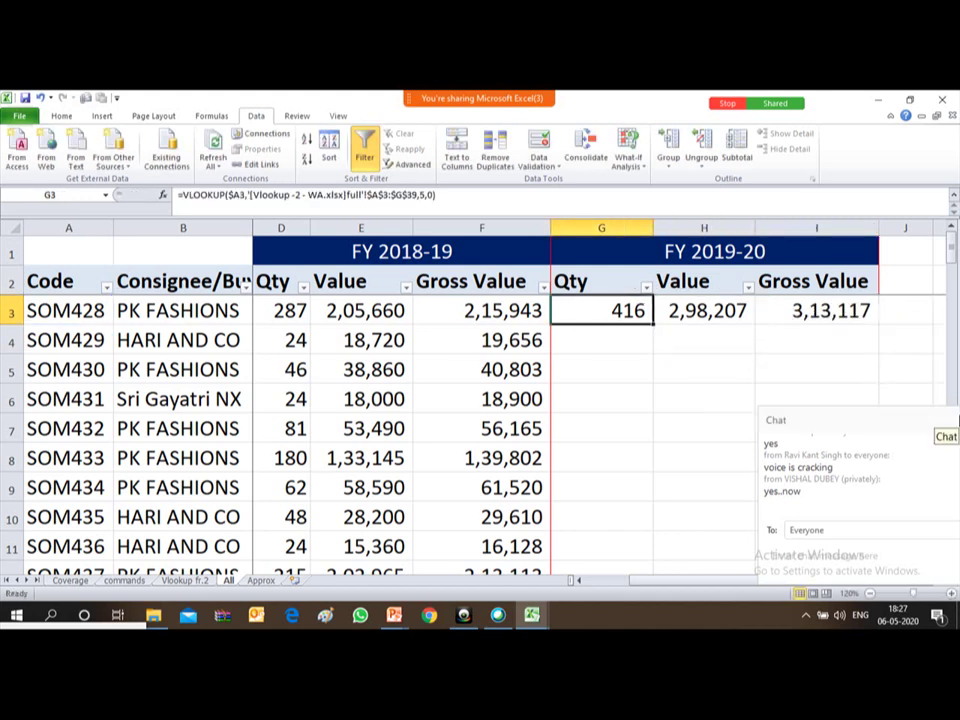
key("shift+Right")
key("shift+Right")
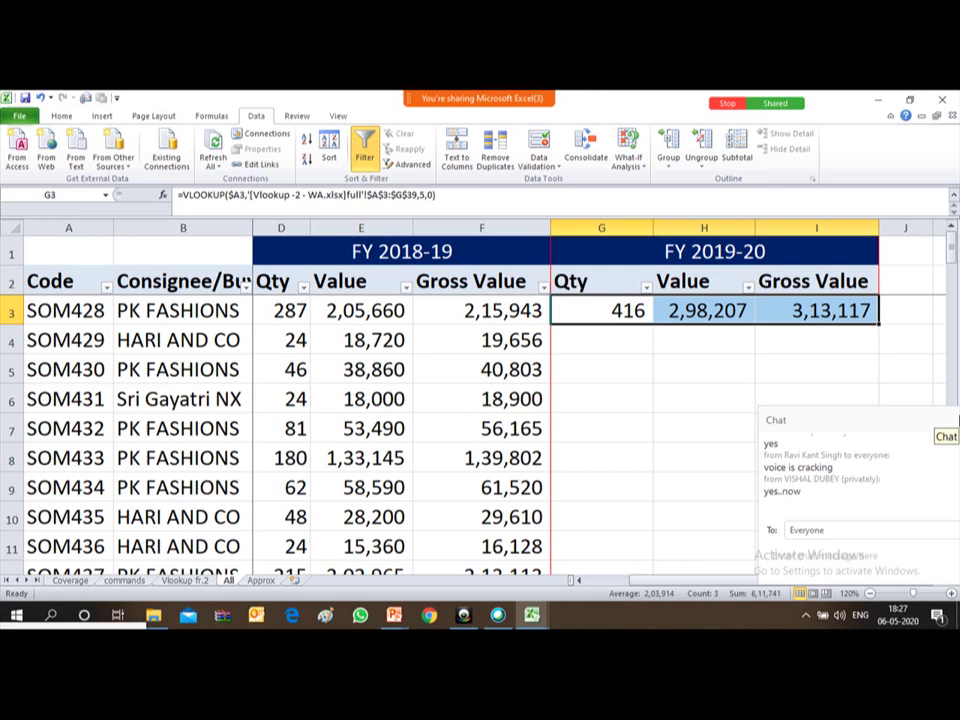
key("Left")
key("Right")
key("Right")
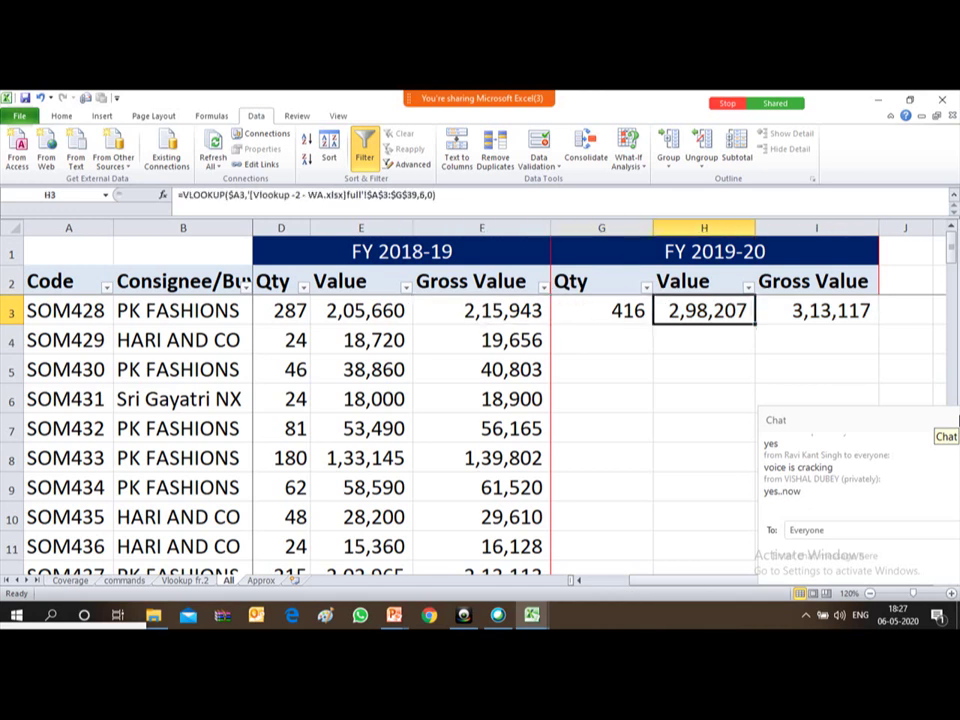
key("Right")
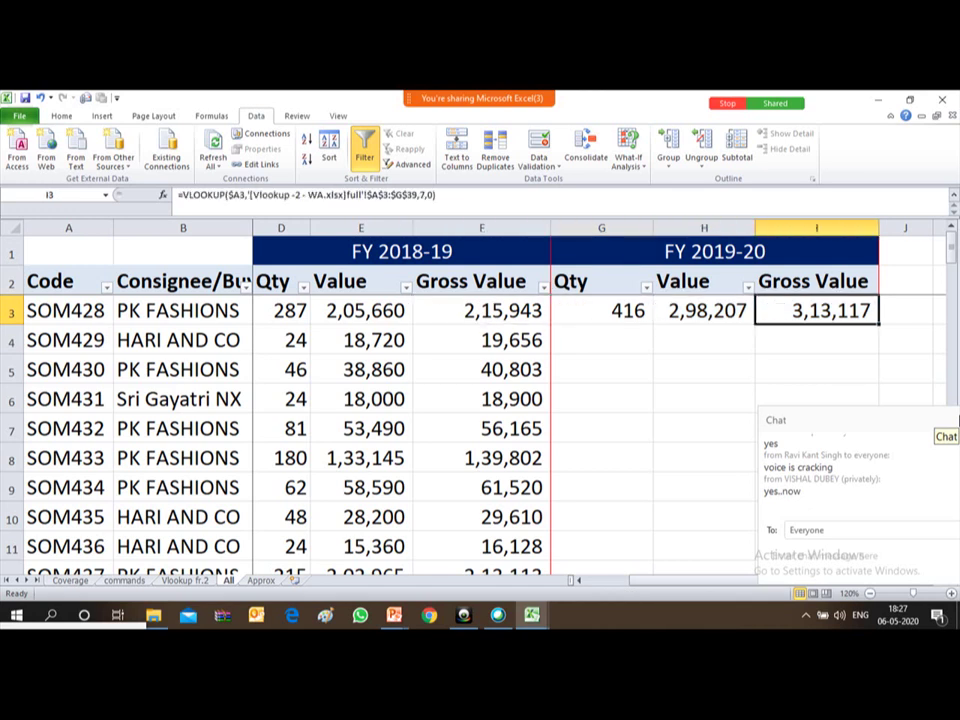
- Switch to the Vlookup -2 - WA workbook and check SOM428's Qty, Value and Gross Value on the full sheet
key("alt+Tab")
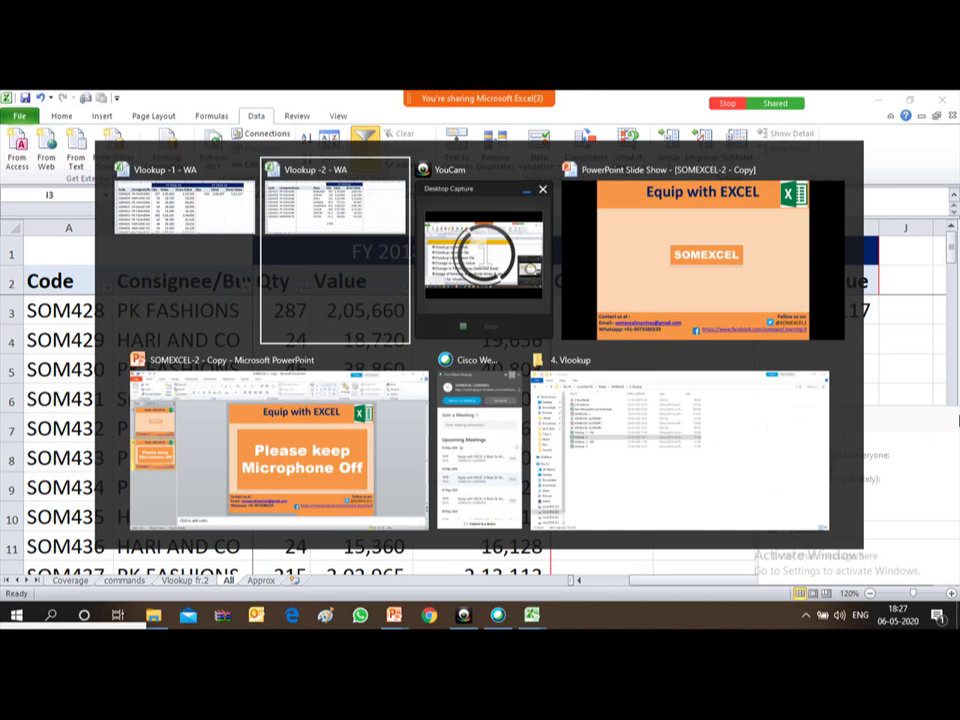
key("Down")
key("Down")
key("Down")
key("Up")
key("Right")
key("Right")
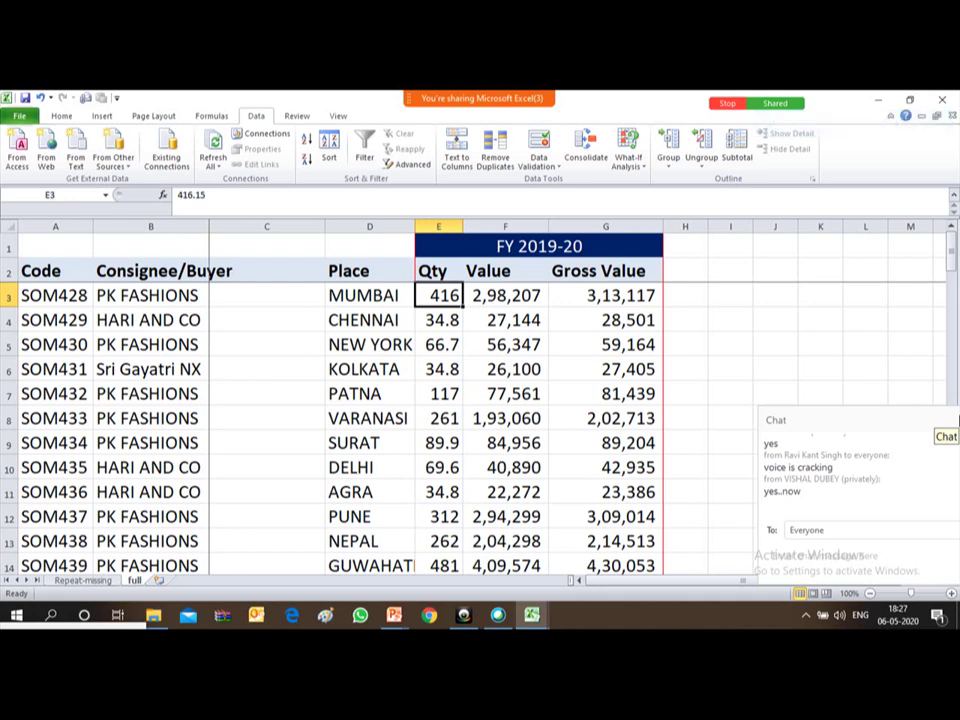
key("Right")
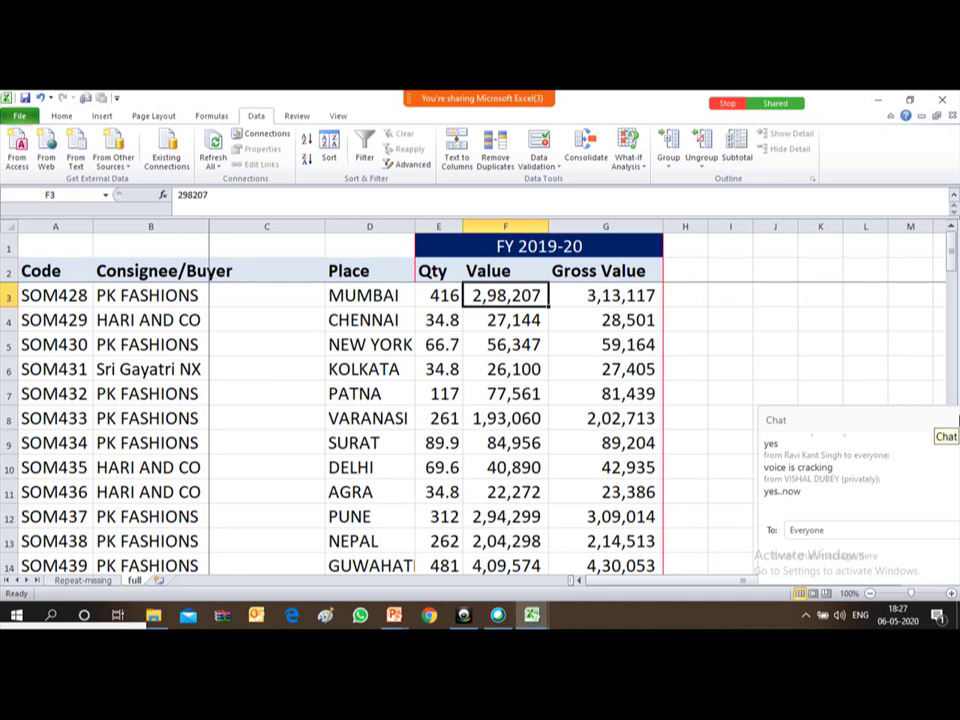
key("Right")
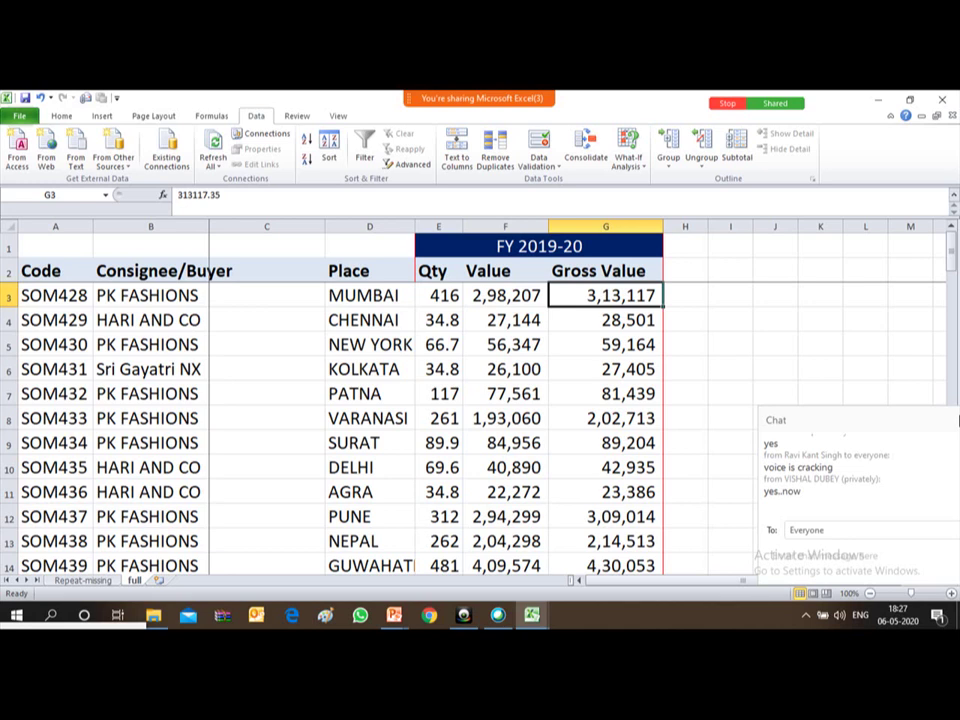
- Return to the All sheet and copy the FY 2019-20 formulas in G3:I3 down through row 39
key("alt+Tab")
key("alt+Tab")
key("Left")
key("shift+Right")
key("shift+Right")
key("ctrl+c")
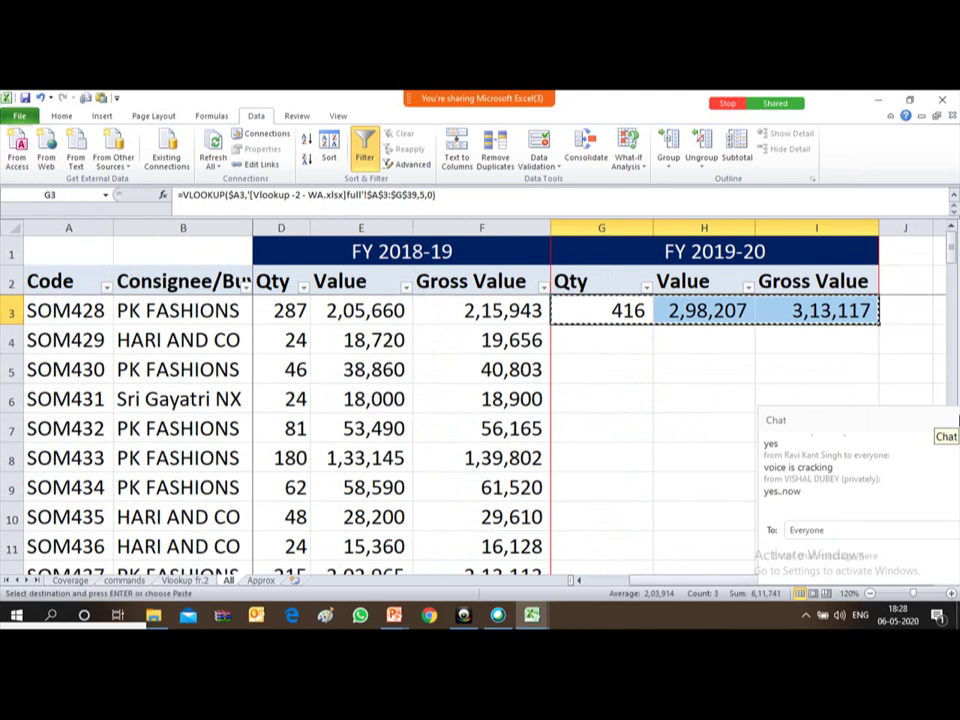
key("Left")
key("ctrl+Down")
key("Right")
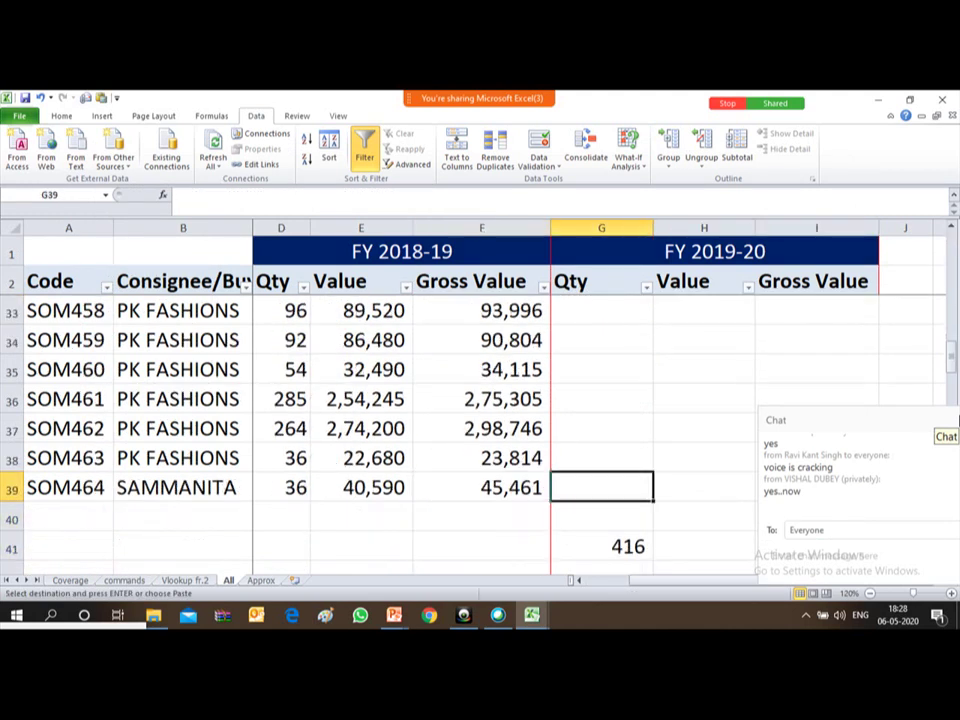
key("ctrl+shift+Up")
key("shift+Right")
key("shift+Right")
key("Return")
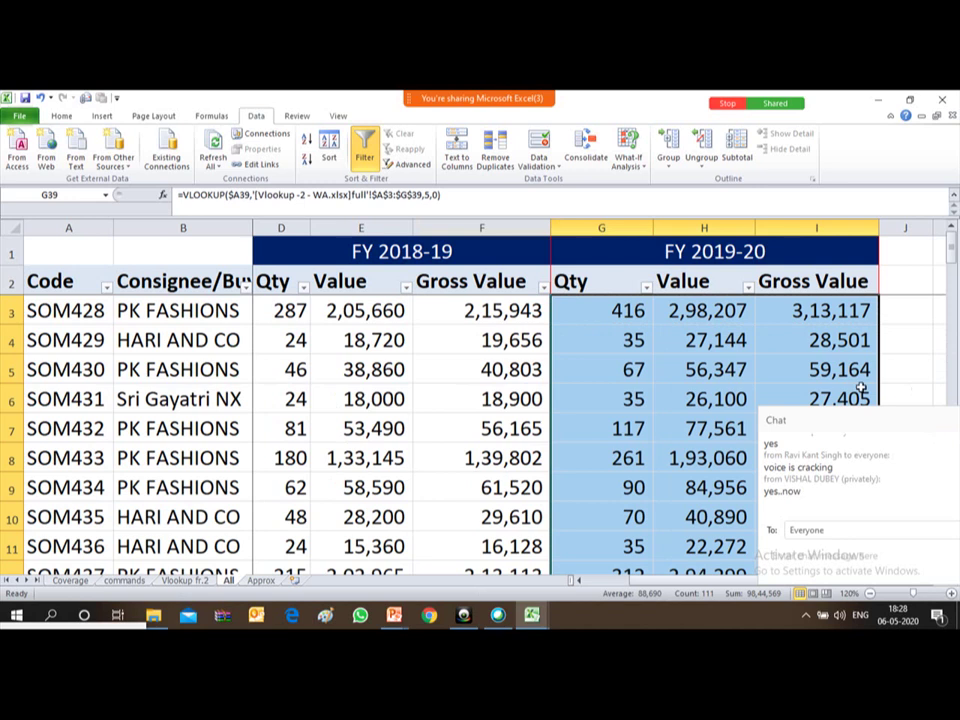
- Copy the Qty total formula from G41 across to H41:I41 and auto-fit the width of column H
left_click_drag(949, 429, 115, 567)
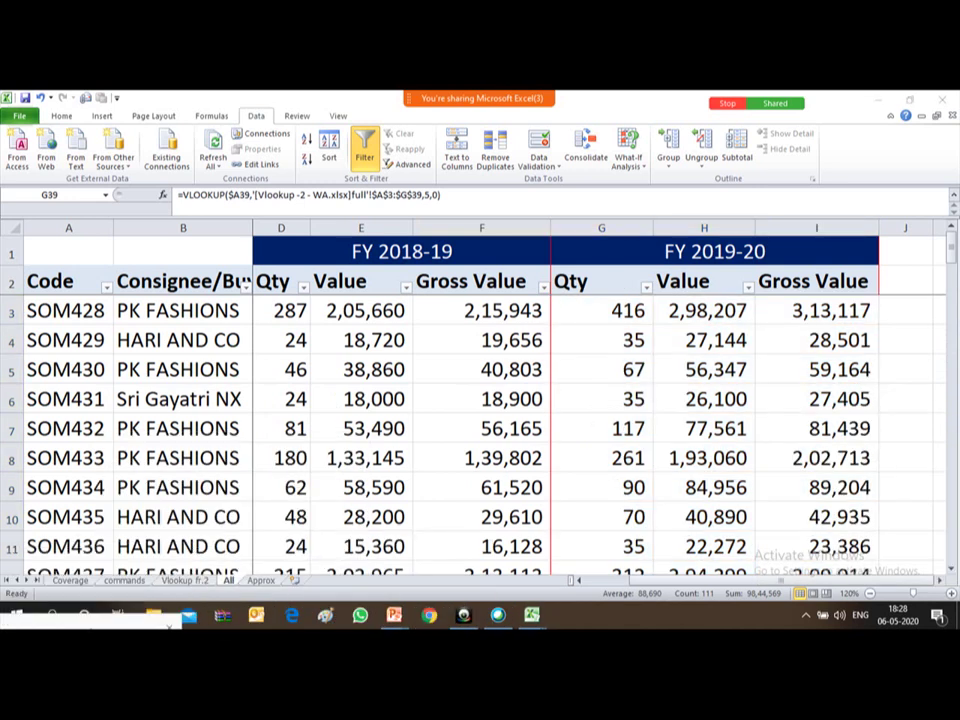
key("Down")
key("Down")
key("Down")
key("Down")
key("Down")
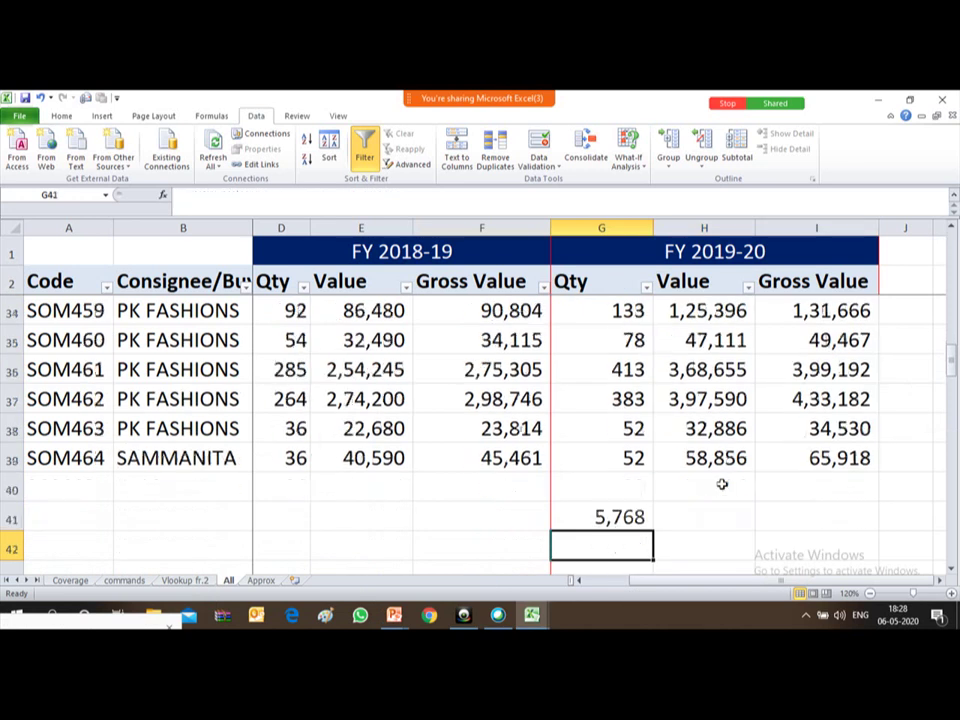
key("Up")
key("Up")
key("Up")
key("F2")
key("Escape")
key("ctrl+c")
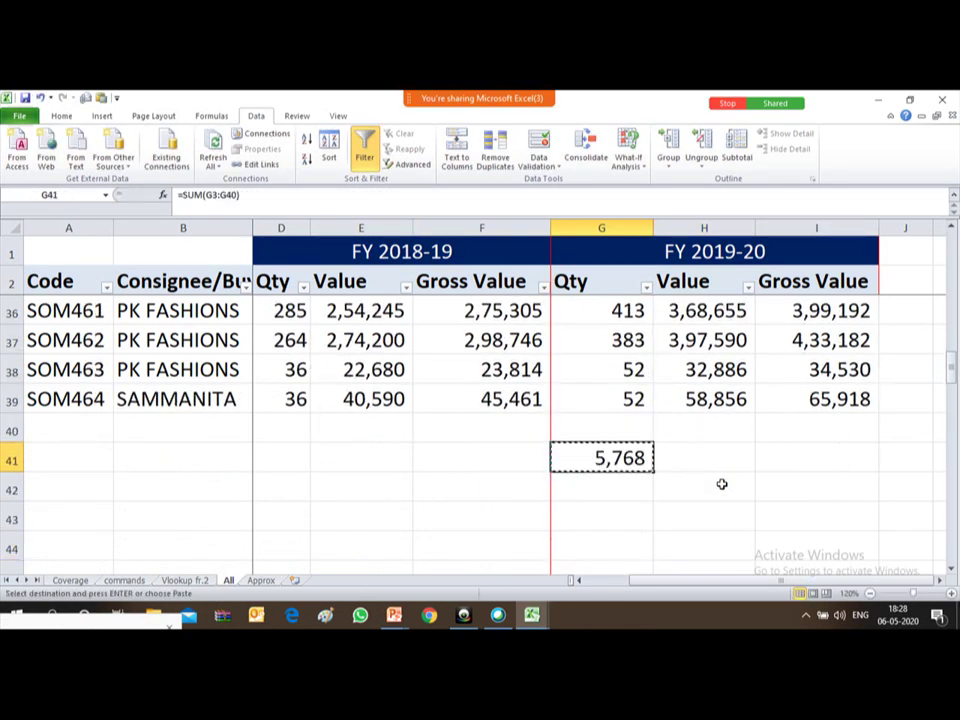
key("shift+Right")
key("shift+Right")
key("Return")
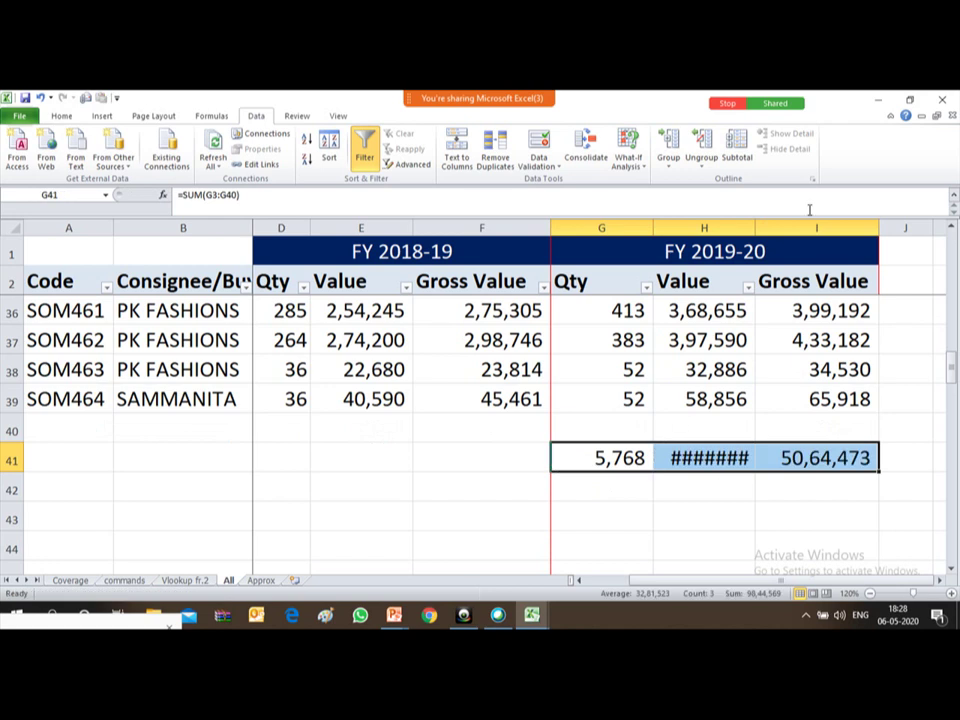
double_click(755, 228)
left_click(709, 455)
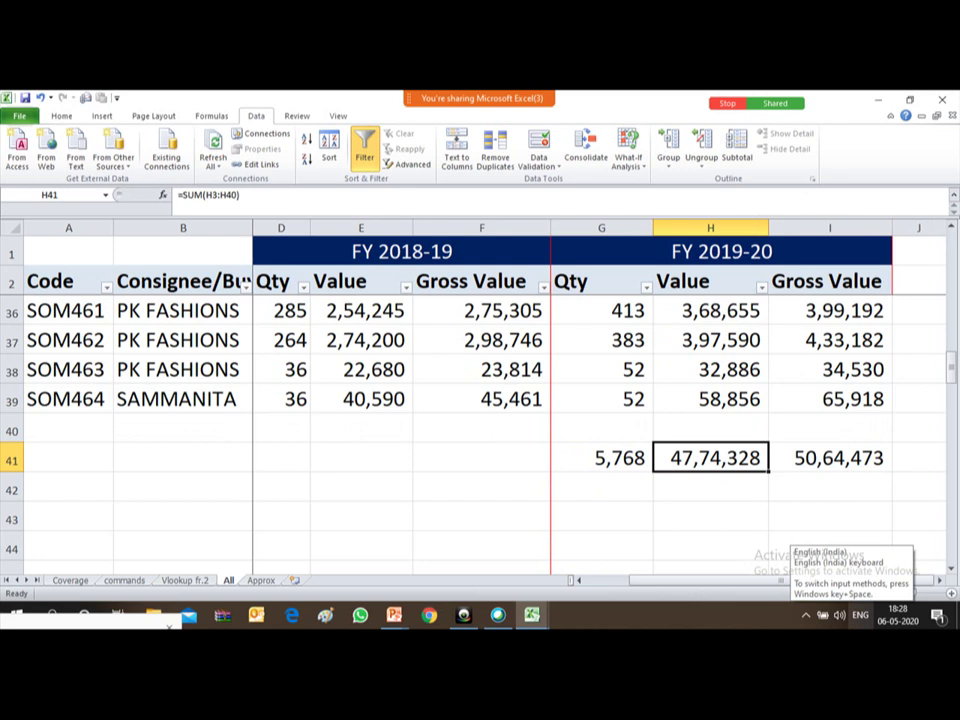
- In the Vlookup -2 - WA workbook, copy the E41 total formula to F41:G41 and compare the totals with the All sheet
key("alt+Tab")
key("ctrl+Down")
key("Down")
key("Down")
key("Left")
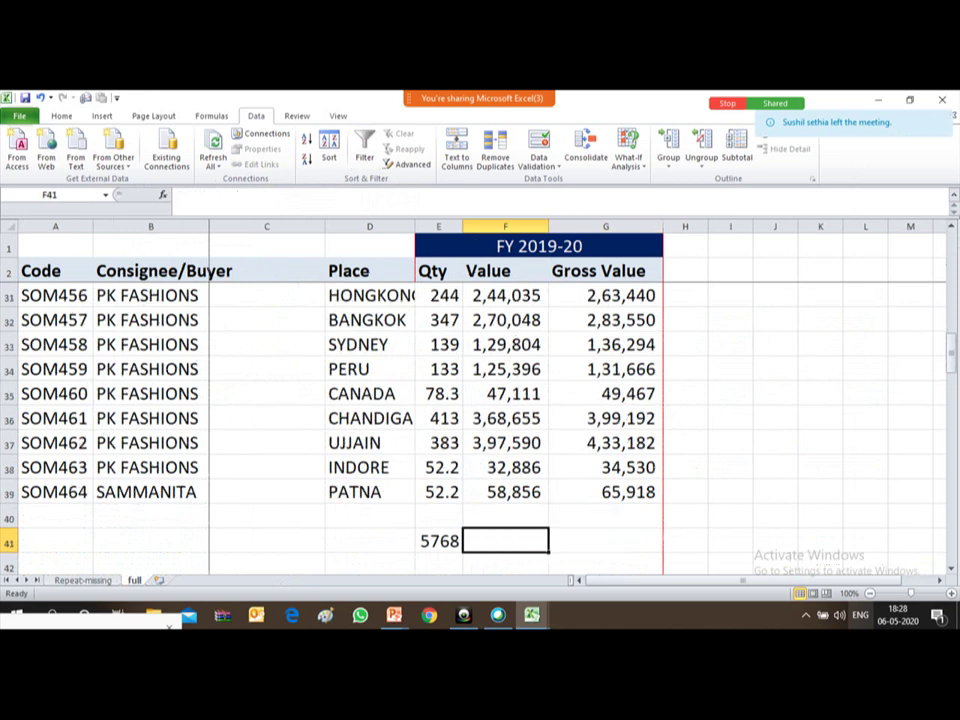
key("Left")
key("ctrl+c")
key("shift+Right")
key("shift+Right")
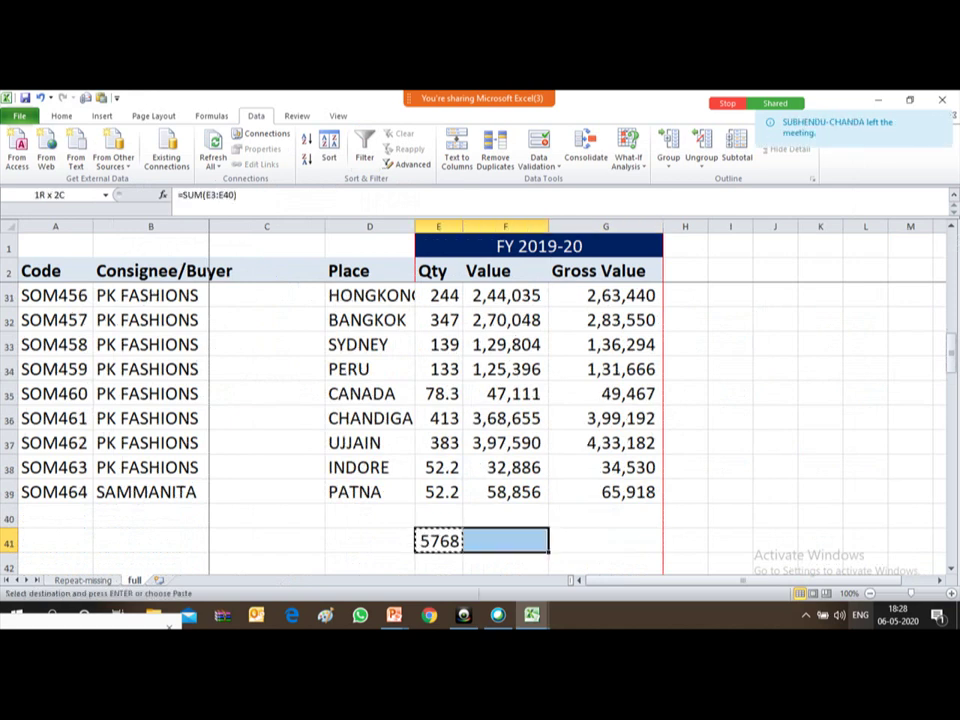
key("ctrl+v")
key("Left")
key("Right")
key("Right")
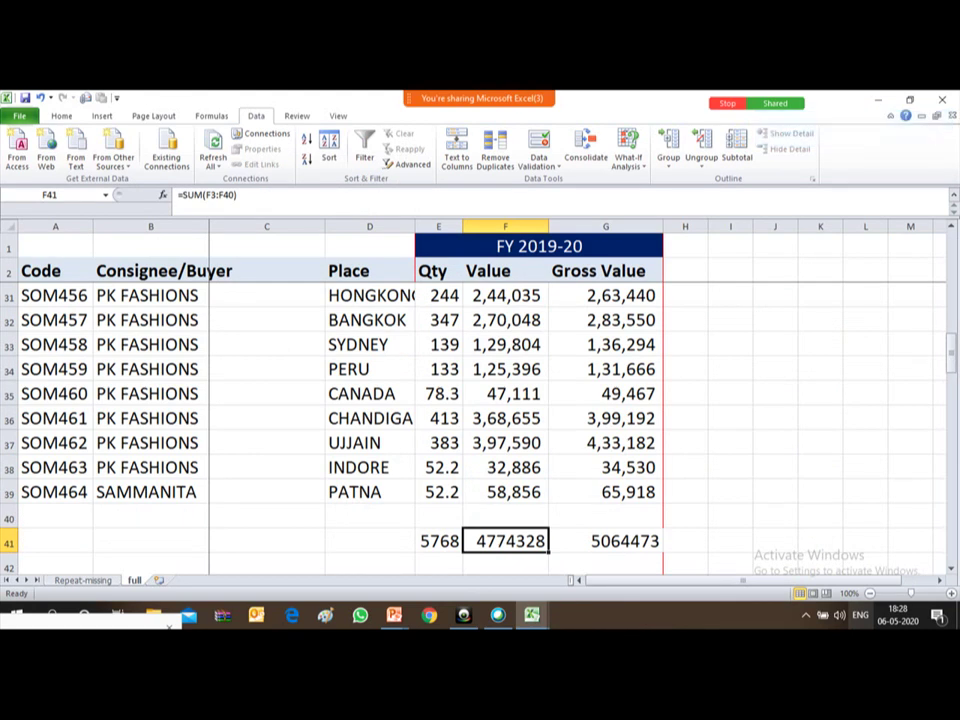
key("Right")
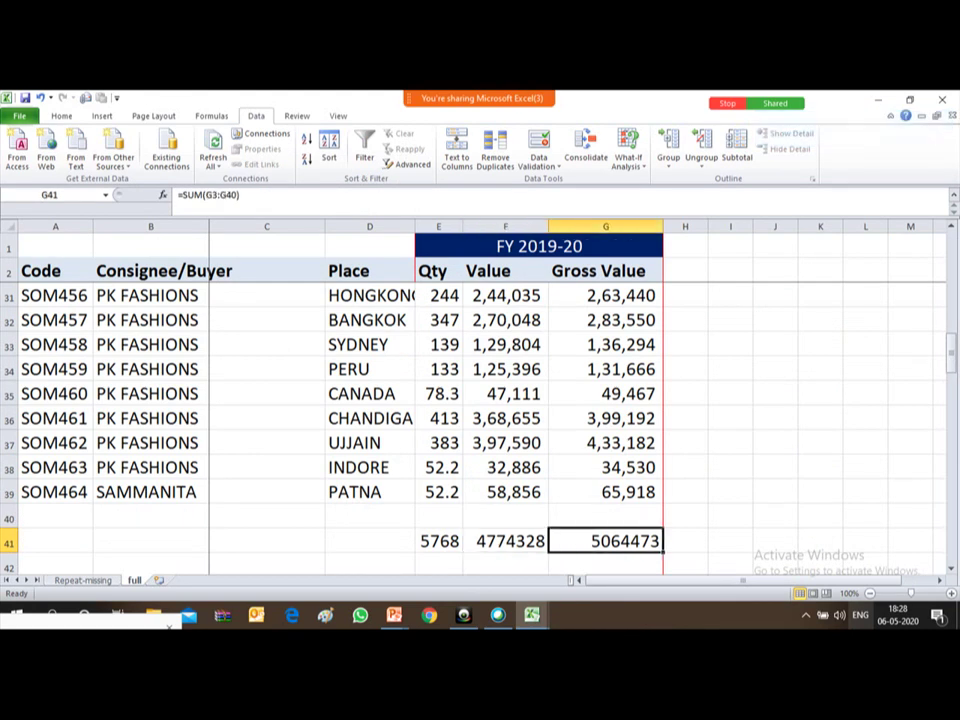
key("alt+Tab")
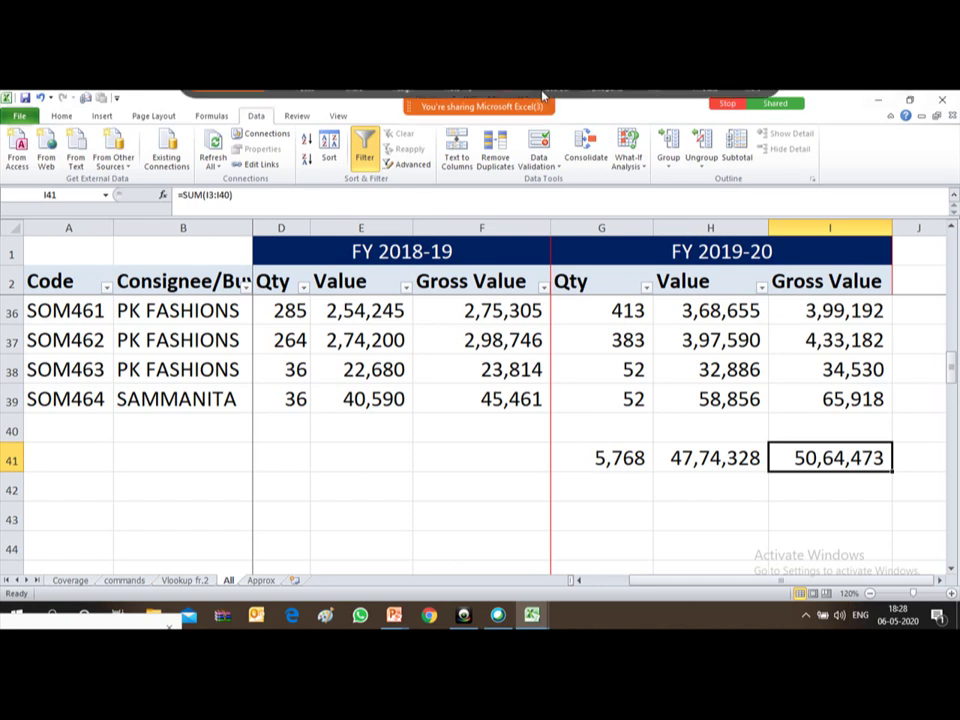
- Check the messages in the meeting chat and close the chat panel
left_click(658, 106)
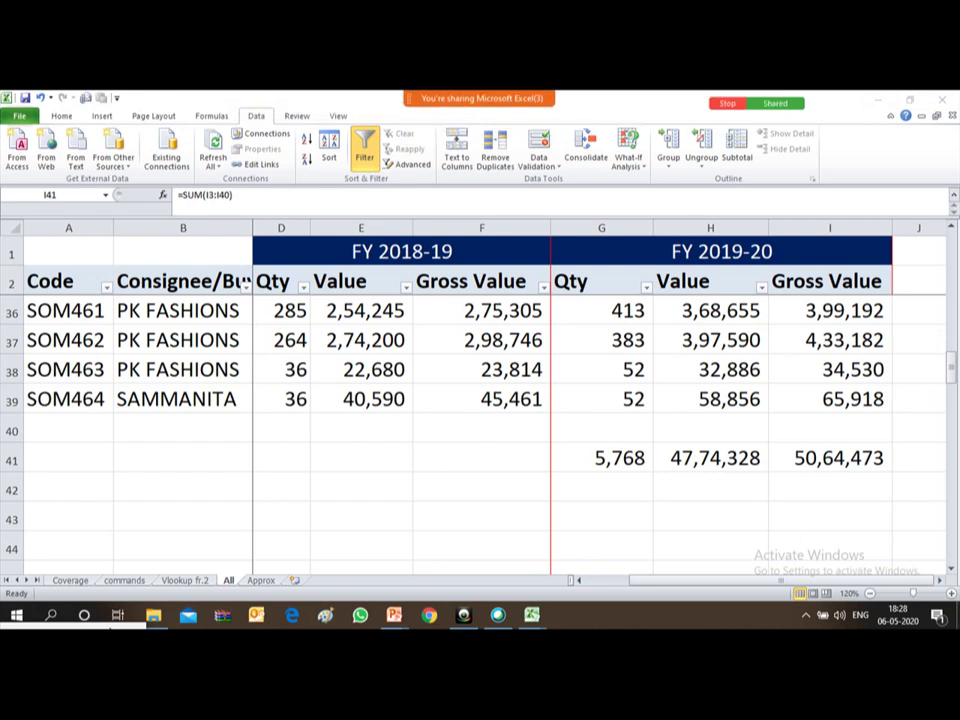
left_click_drag(836, 476, 293, 499)
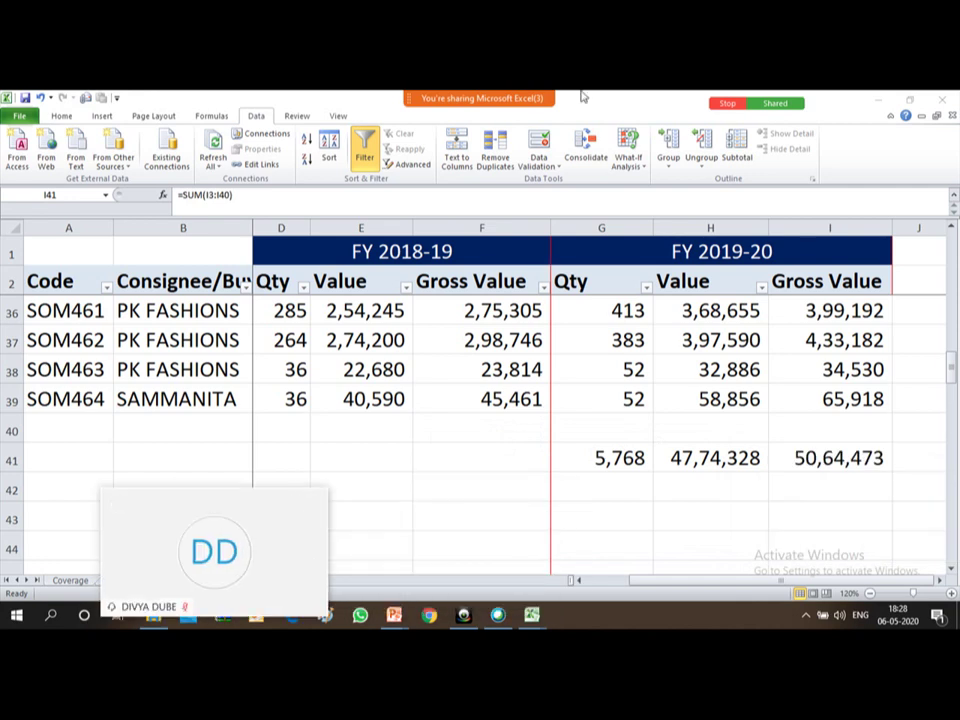
mouse_move(573, 140)
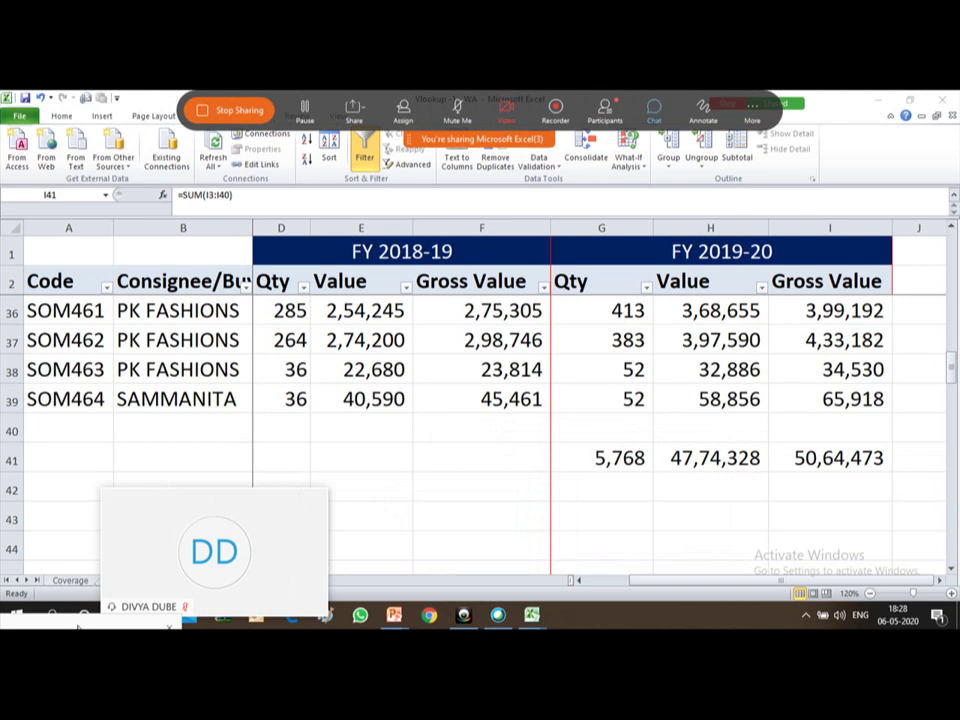
left_click(653, 110)
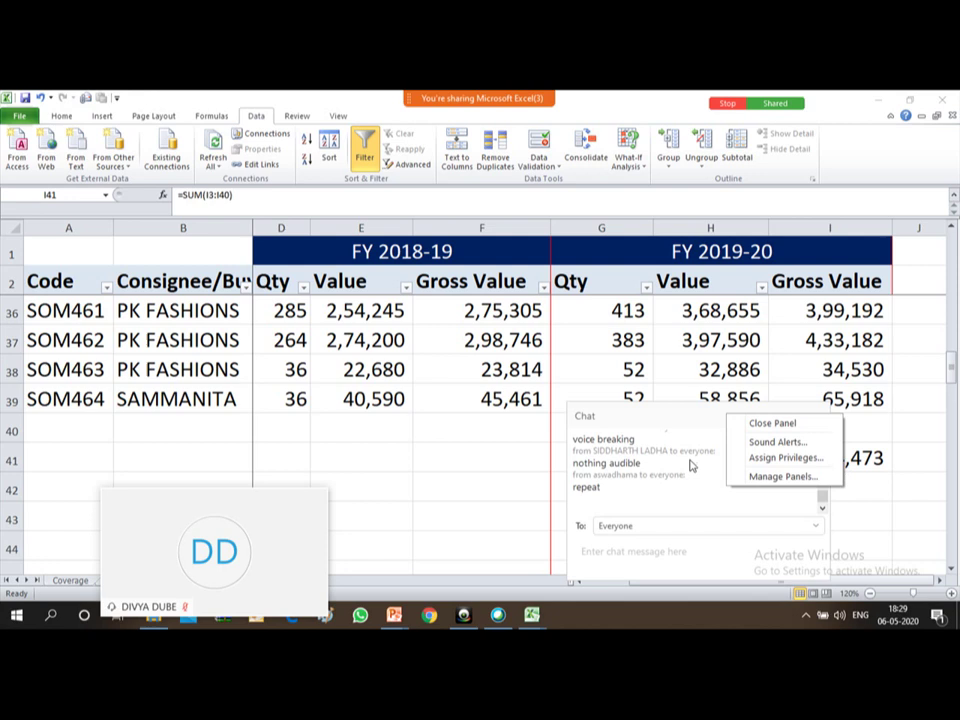
left_click(772, 423)
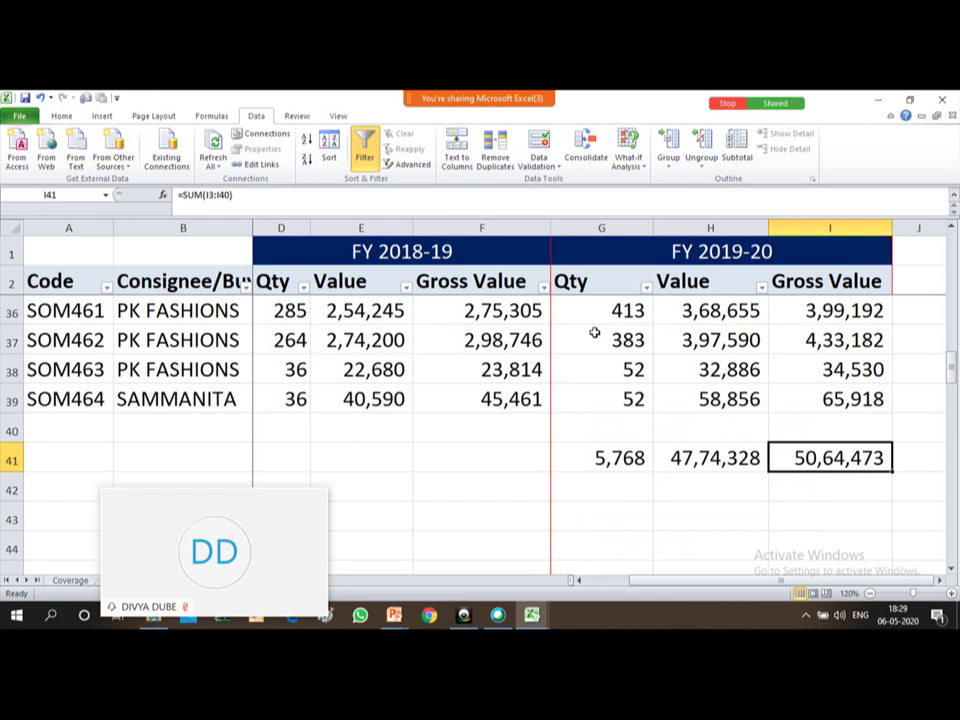
- Clear the FY 2019-20 Value and Gross Value formulas in H3:I40 on the All sheet
key("shift+Up")
key("ctrl+Up")
key("ctrl+Up")
key("Down")
key("Down")
key("Down")
key("Left")
key("Left")
key("Right")
key("Up")
key("Up")
key("Up")
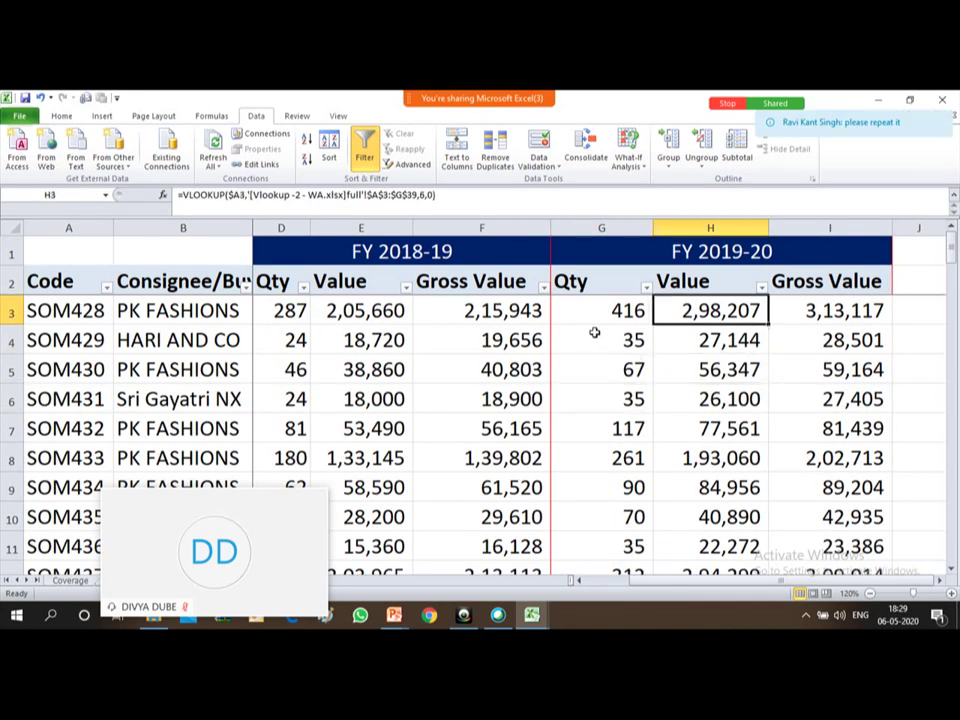
key("shift+Right")
key("ctrl+shift+Down")
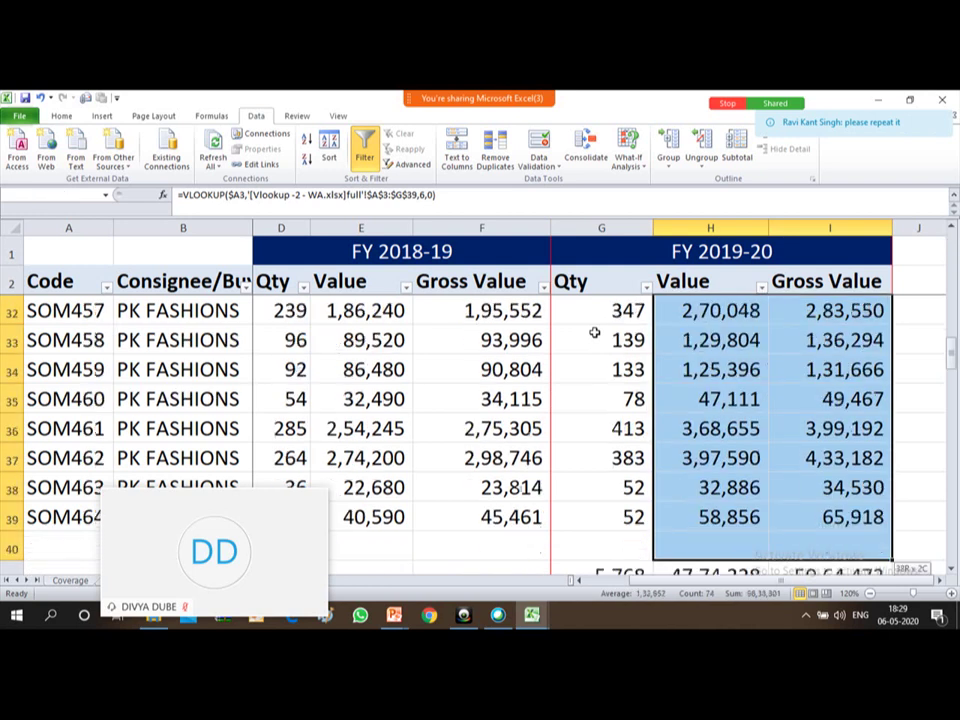
key("Delete")
- Clear the FY 2019-20 Qty formulas in G4:G39, keeping only the formula in G3
key("Left")
key("Up")
key("Down")
key("Down")
key("ctrl+shift+Down")
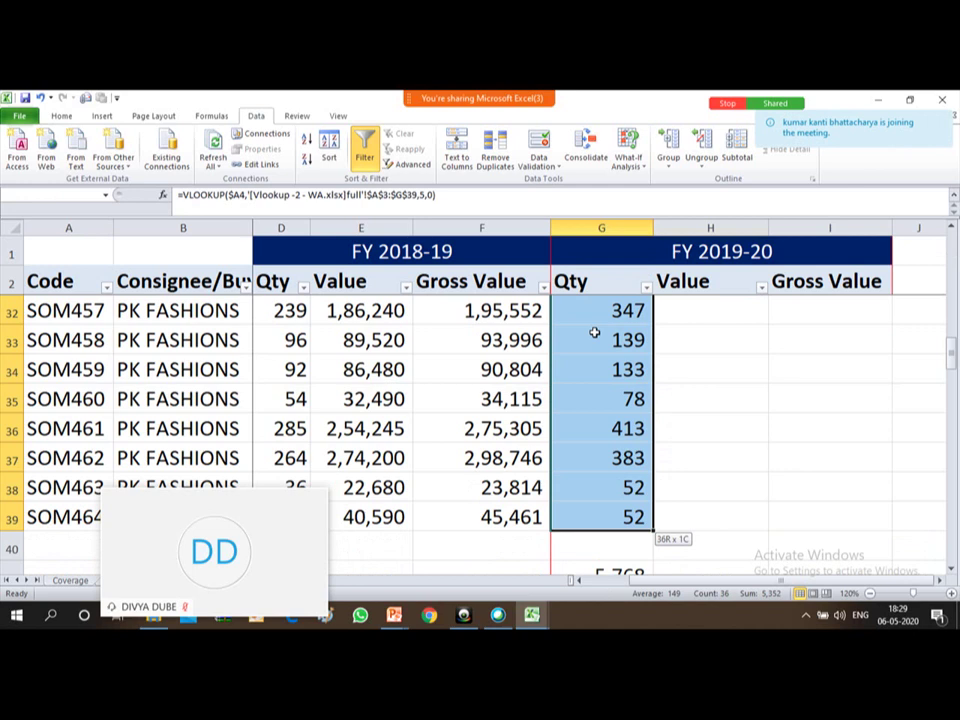
key("ctrl+BackSpace")
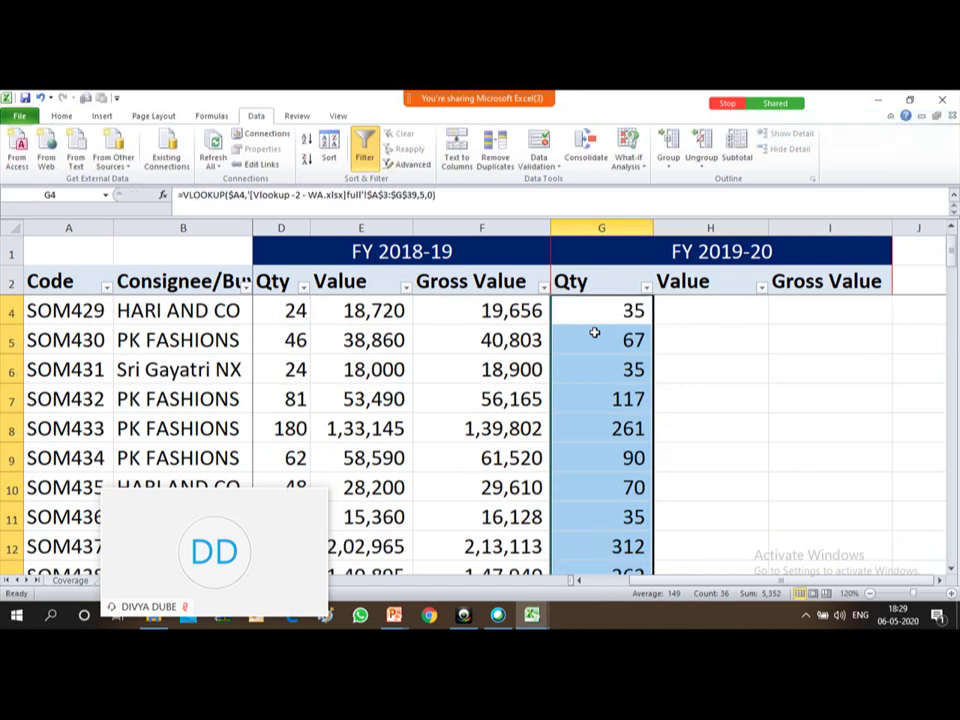
key("Up")
key("Up")
key("Down")
key("Down")
key("ctrl+shift+Down")
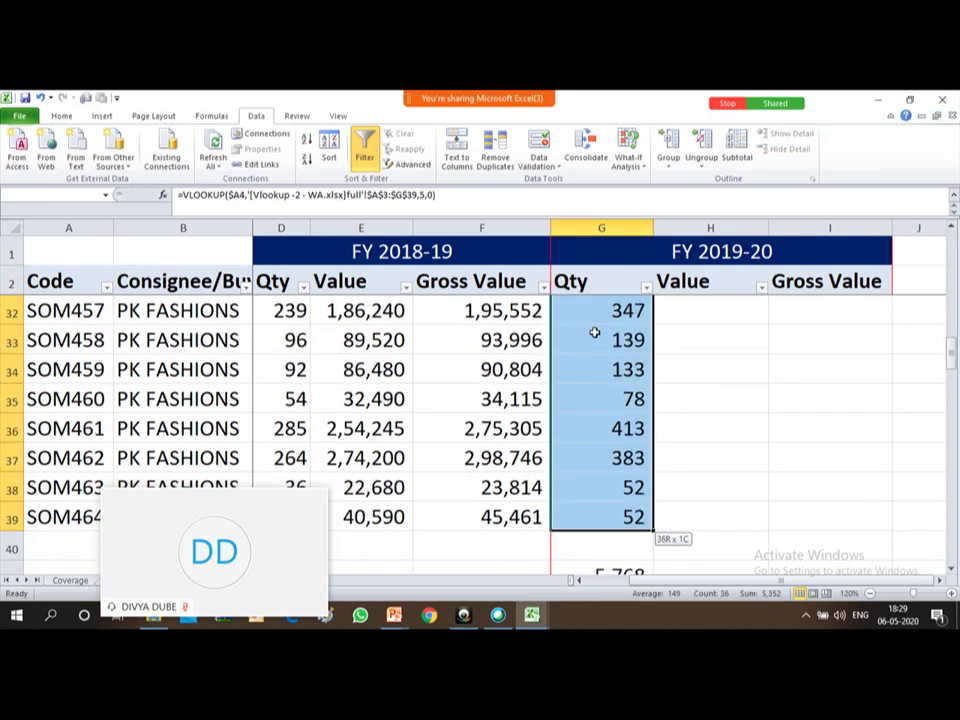
key("Delete")
- Change the lookup value in the G3 Qty formula to the relative reference A3
key("Up")
key("Up")
key("Up")
key("Down")
key("Down")
key("Down")
key("Up")
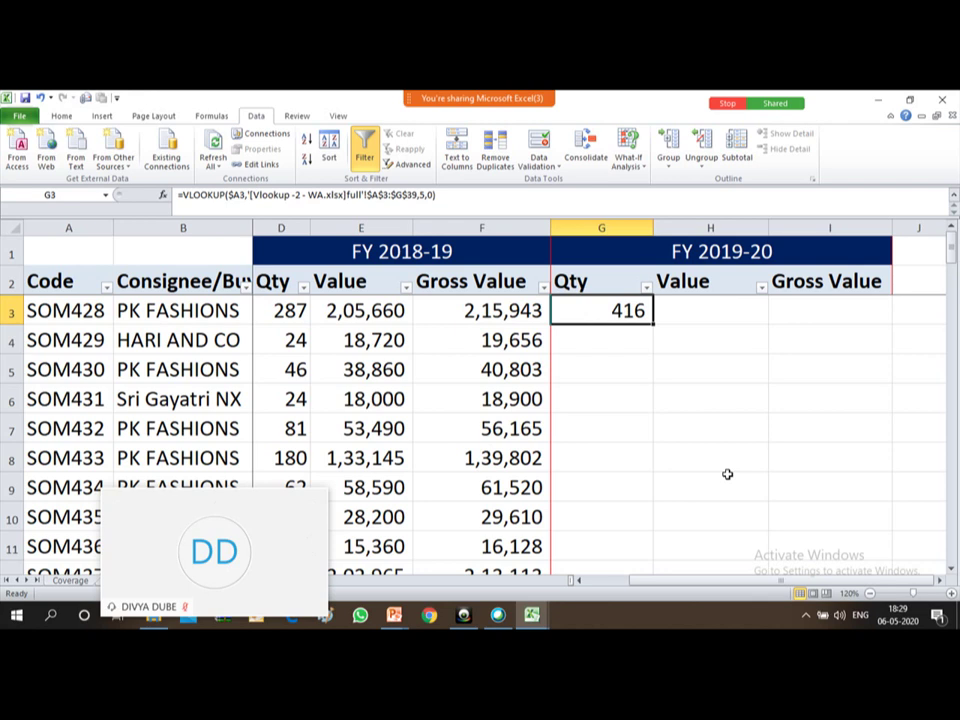
key("F2")
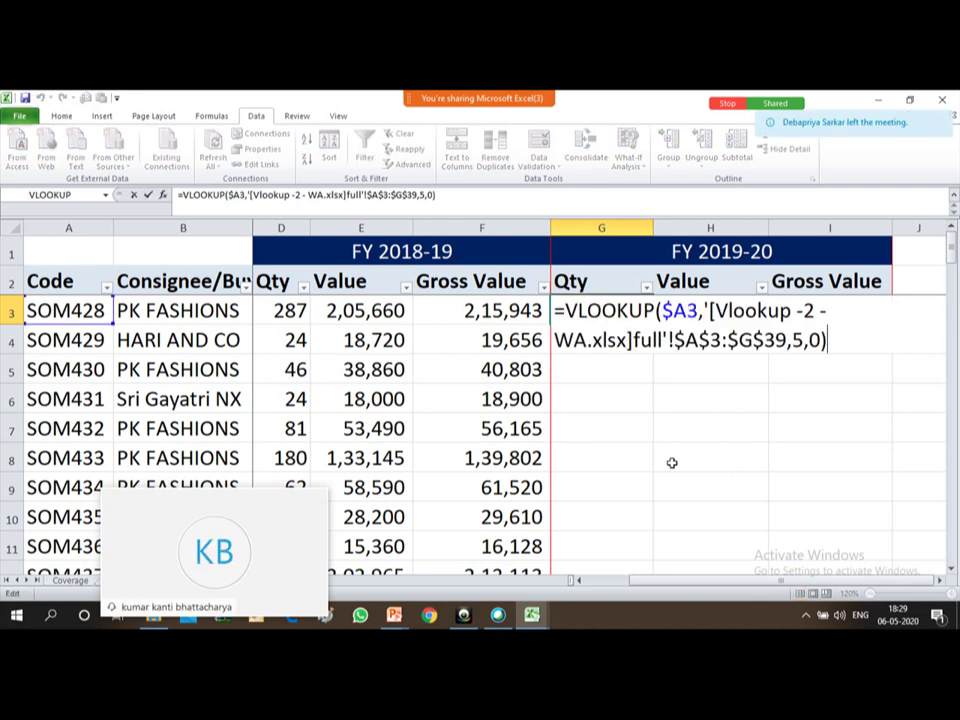
left_click(678, 314)
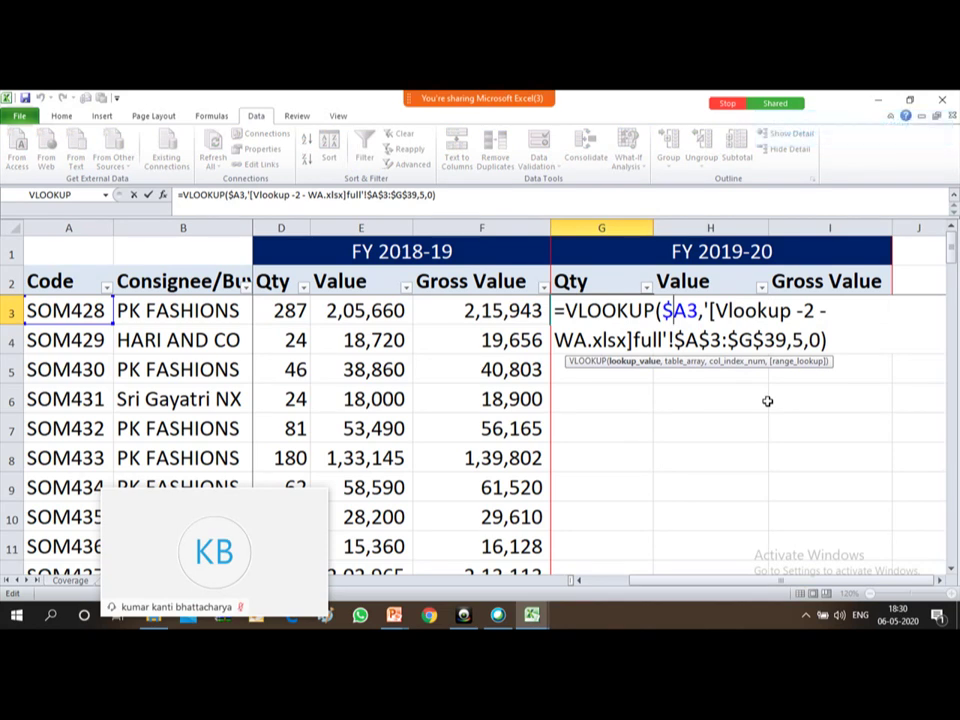
key("F4")
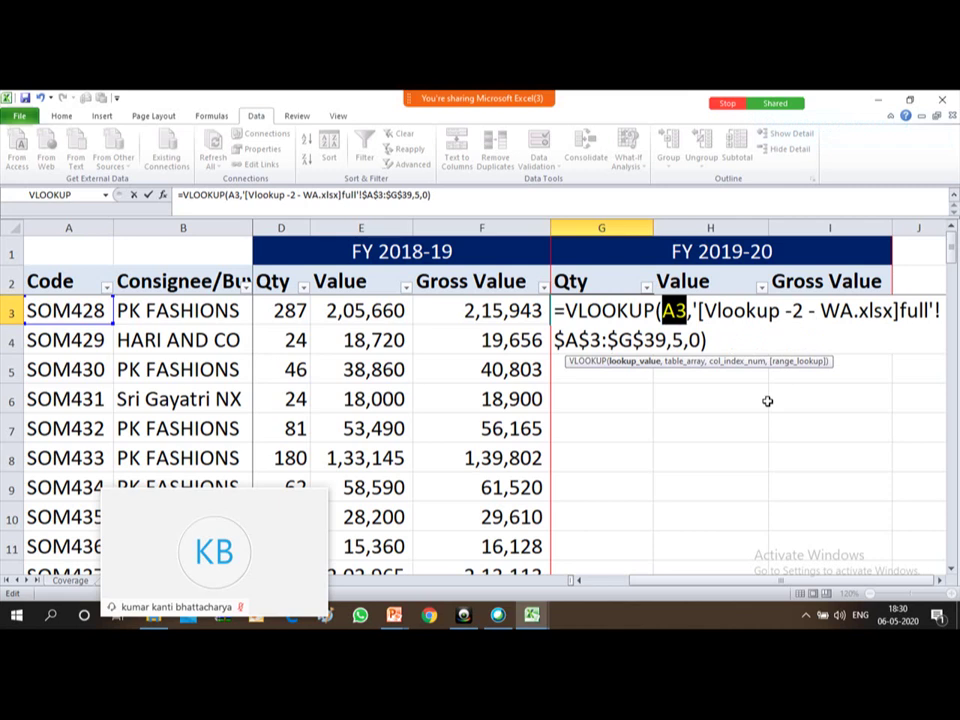
key("Return")
key("Up")
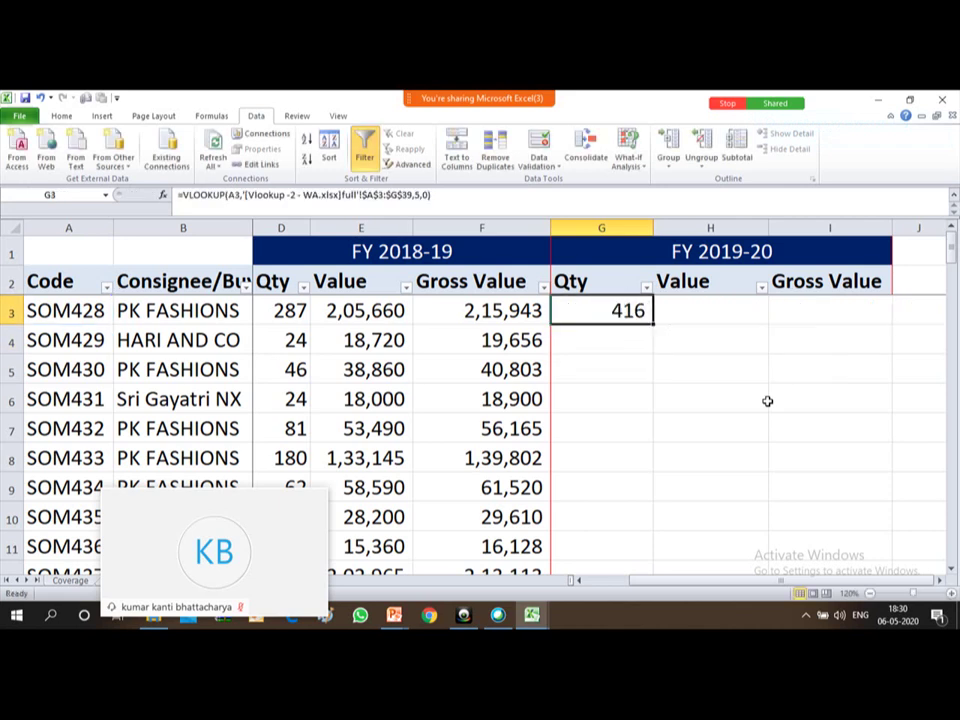
- Lock only the column of the lookup value in the G3 formula, making it $A3
left_click(234, 194)
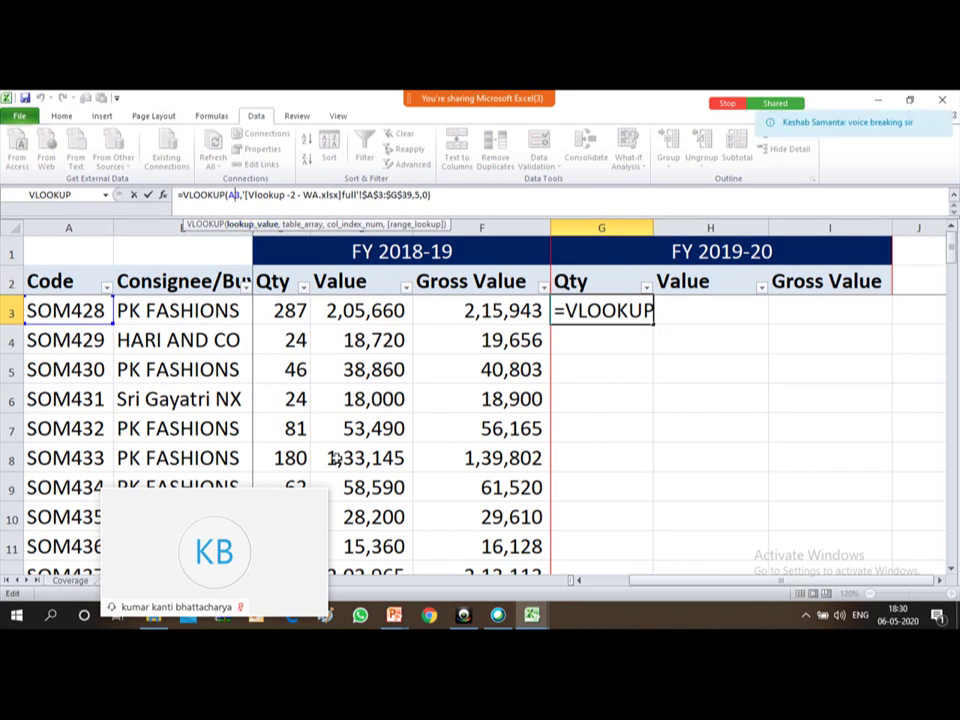
key("F4")
key("F4")
key("F4")
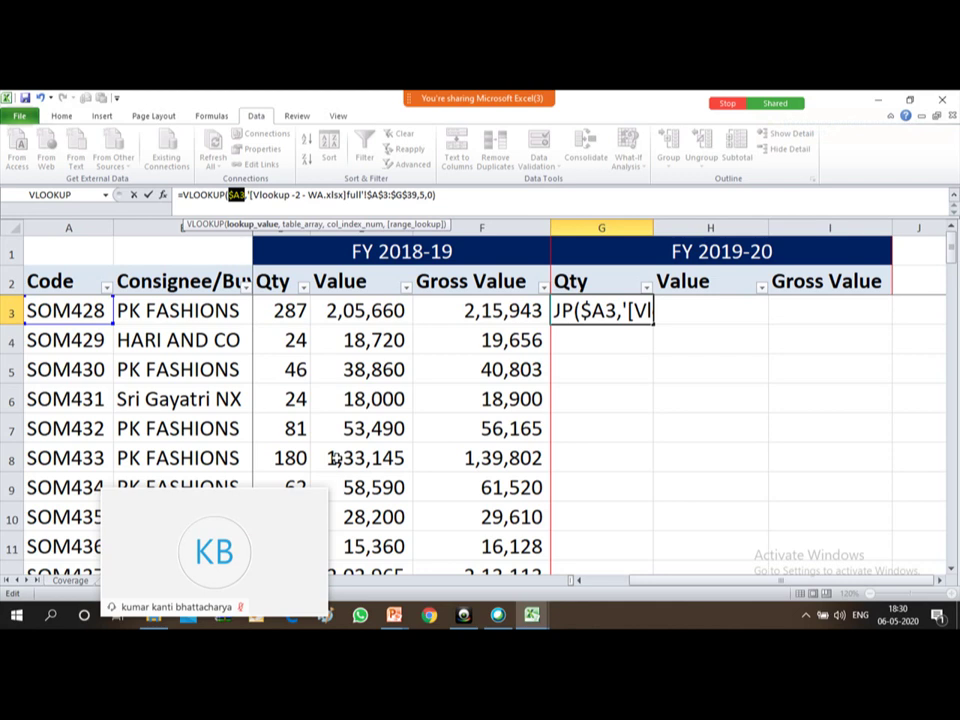
key("Return")
key("Up")
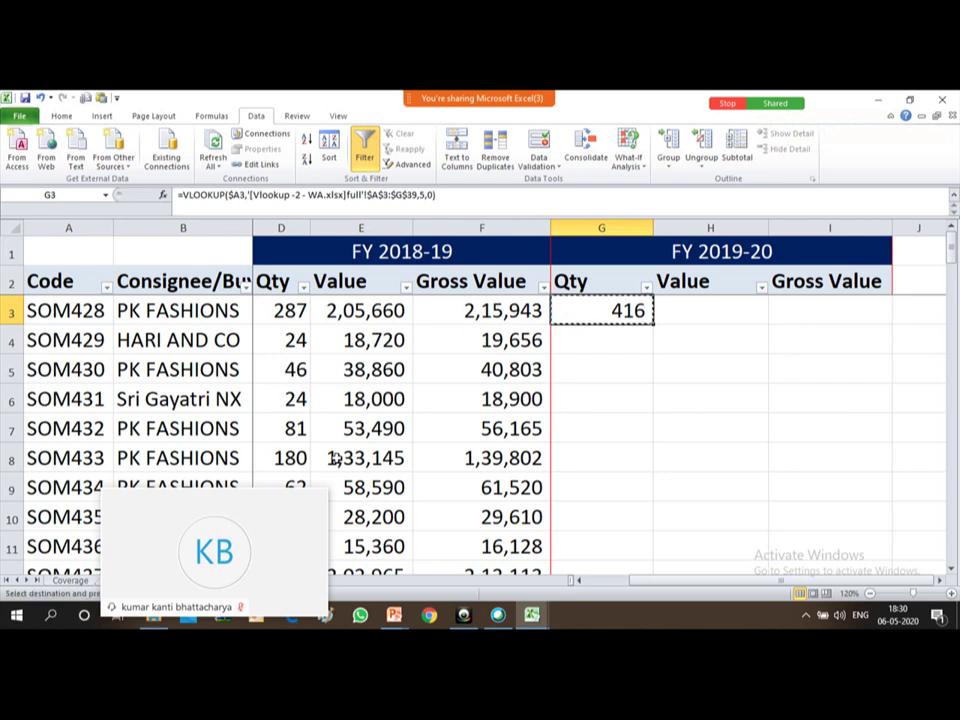
- Copy the Qty formula from G3 into the Value and Gross Value cells H3:I3
key("ctrl+c")
key("Right")
key("shift+Right")
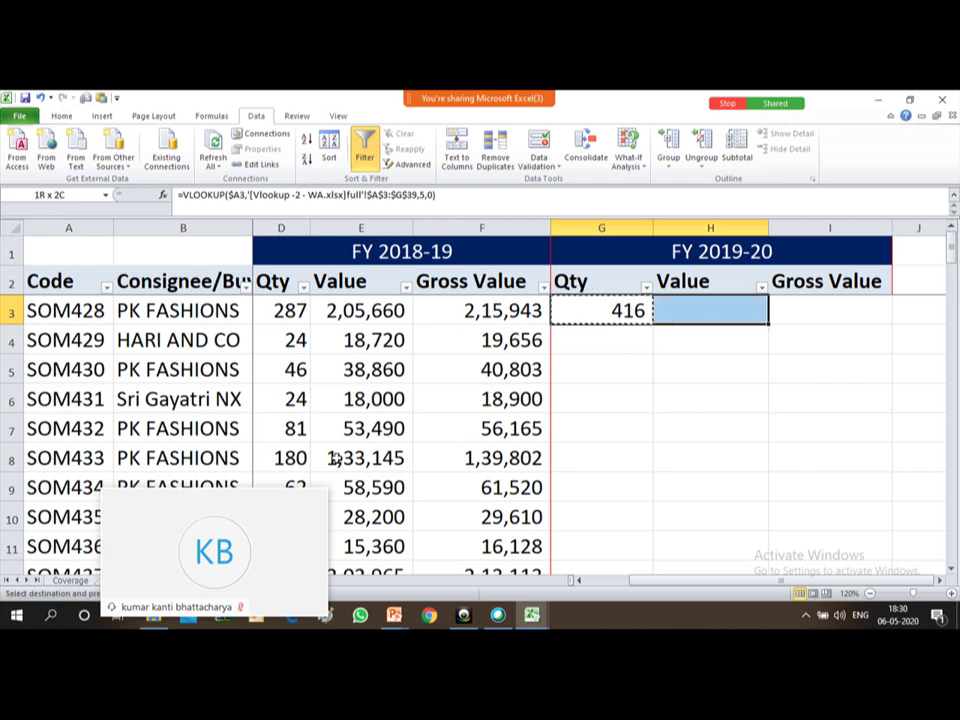
key("Return")
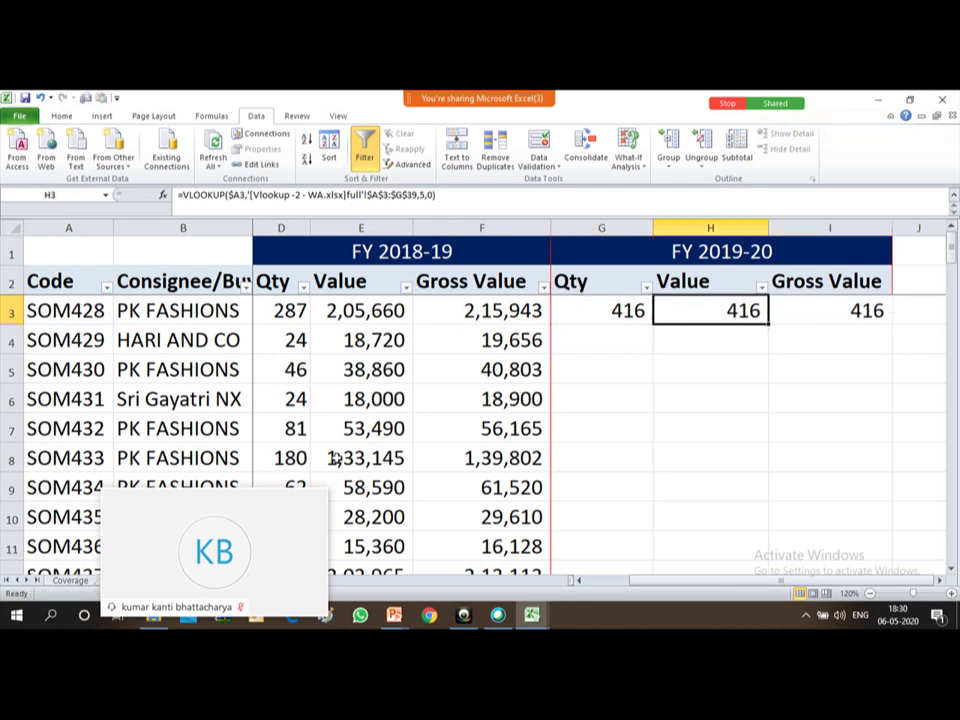
- Change the column index of the FY 2019-20 Value formula in H3 to 6
key("F2")
key("Left")
key("Left")
key("Left")
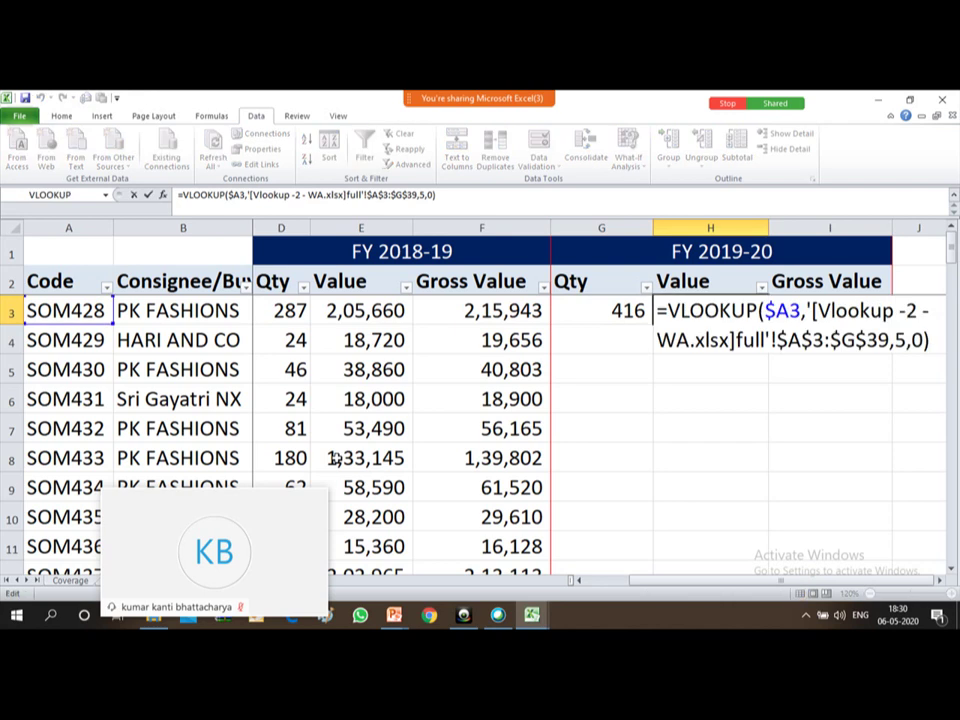
key("BackSpace")
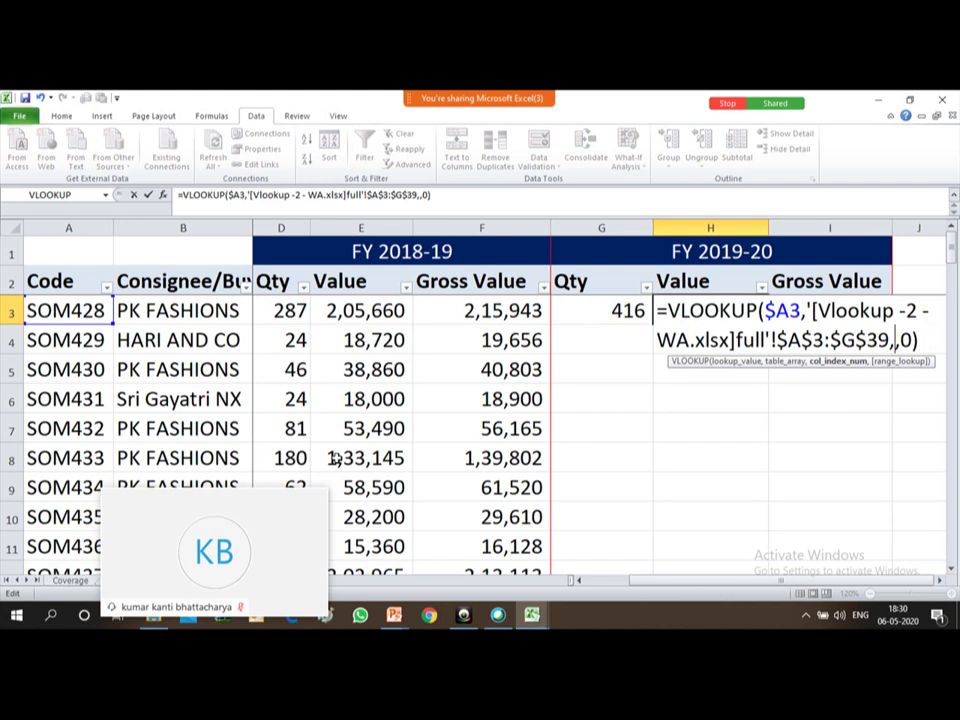
type("6")
key("ctrl+Return")
- Change the column index of the FY 2019-20 Gross Value formula in I3 to 7
key("Right")
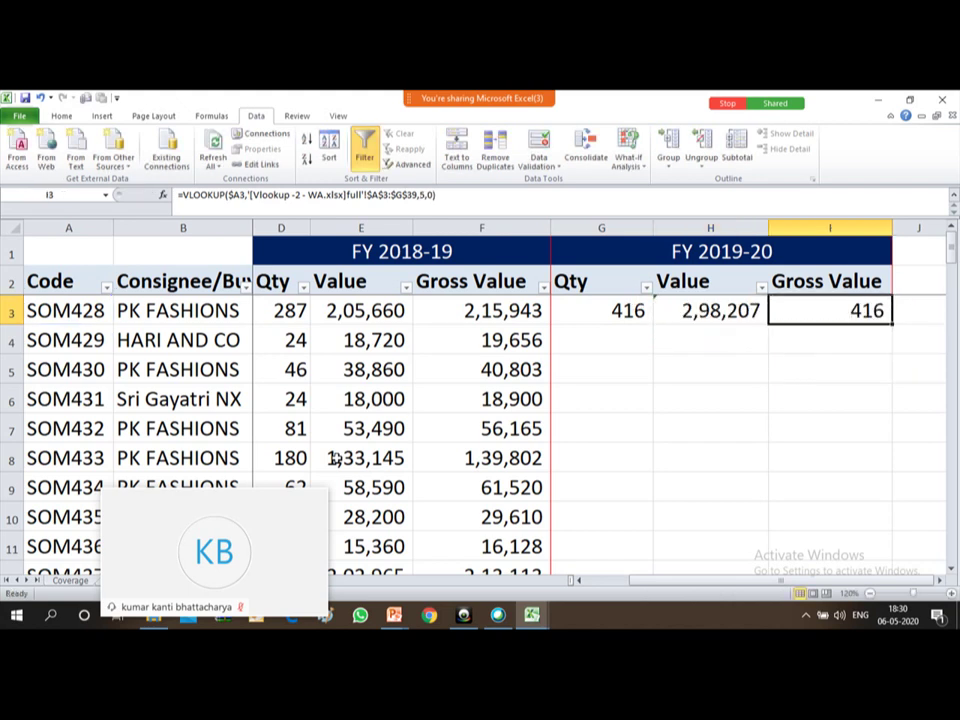
key("F2")
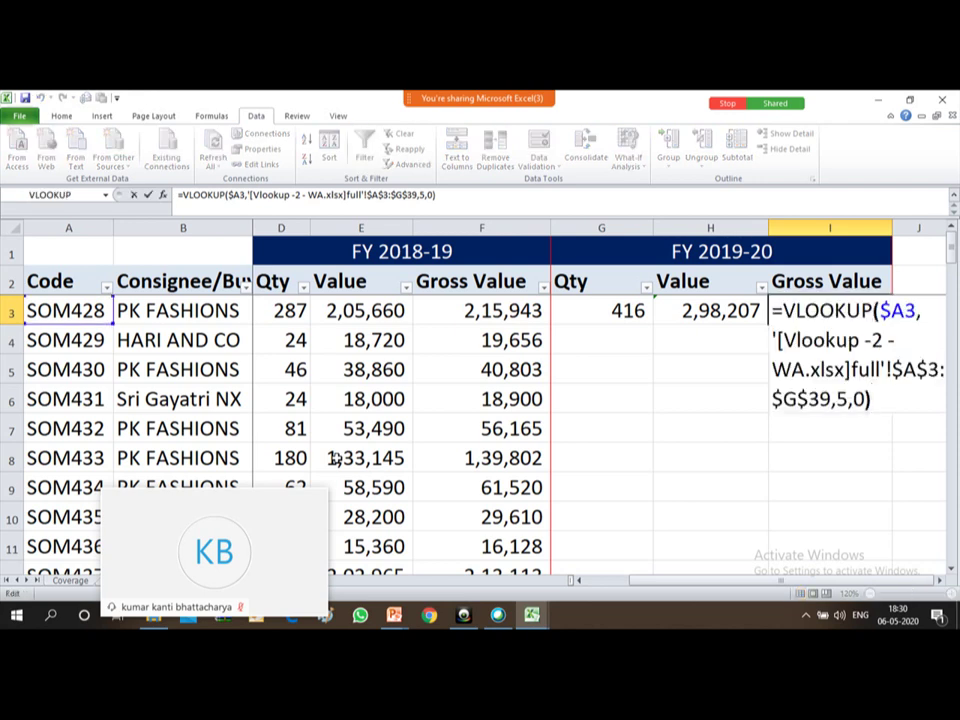
key("Left")
key("Left")
key("Left")
key("BackSpace")
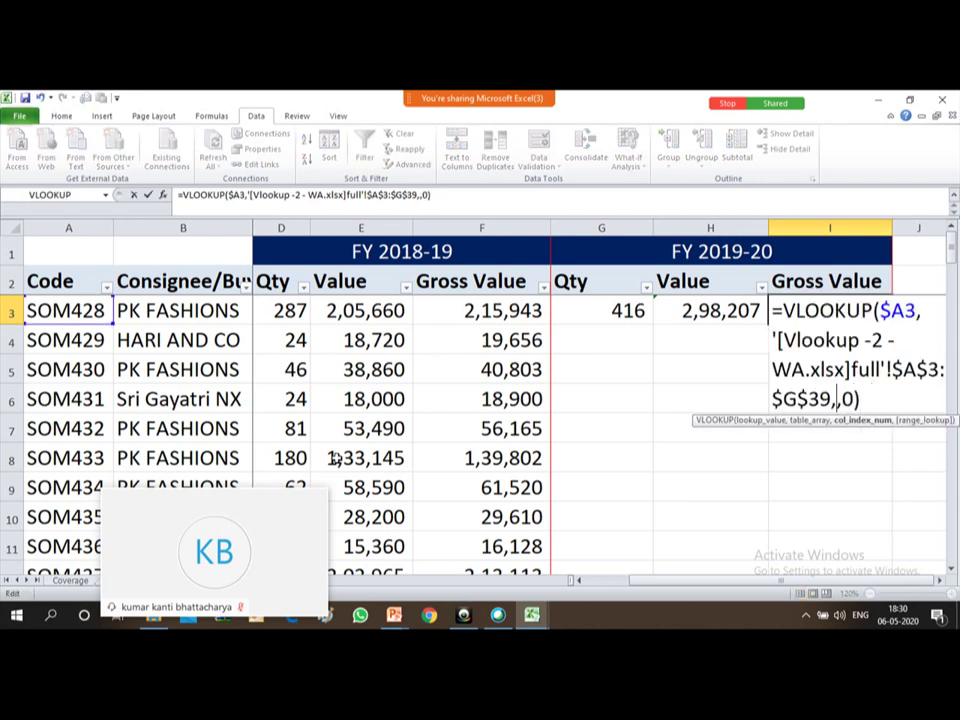
type("7")
key("ctrl+Return")
- Copy the FY 2019-20 formulas in G3:I3 down through row 39 and view the totals in row 41
key("Left")
key("Left")
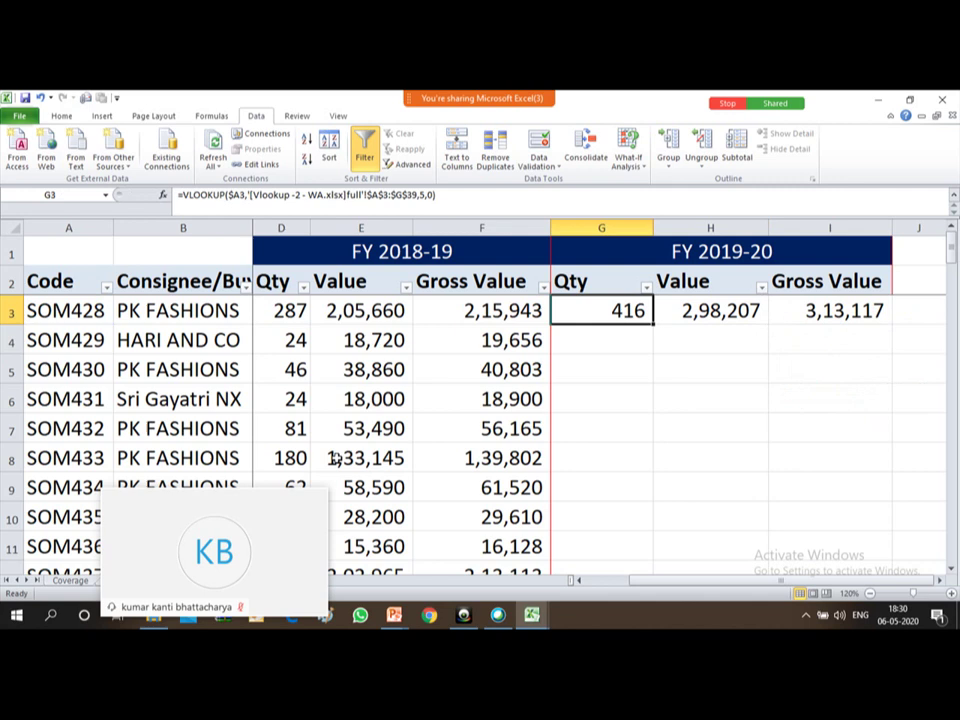
key("shift+Right")
key("shift+Right")
key("ctrl+c")
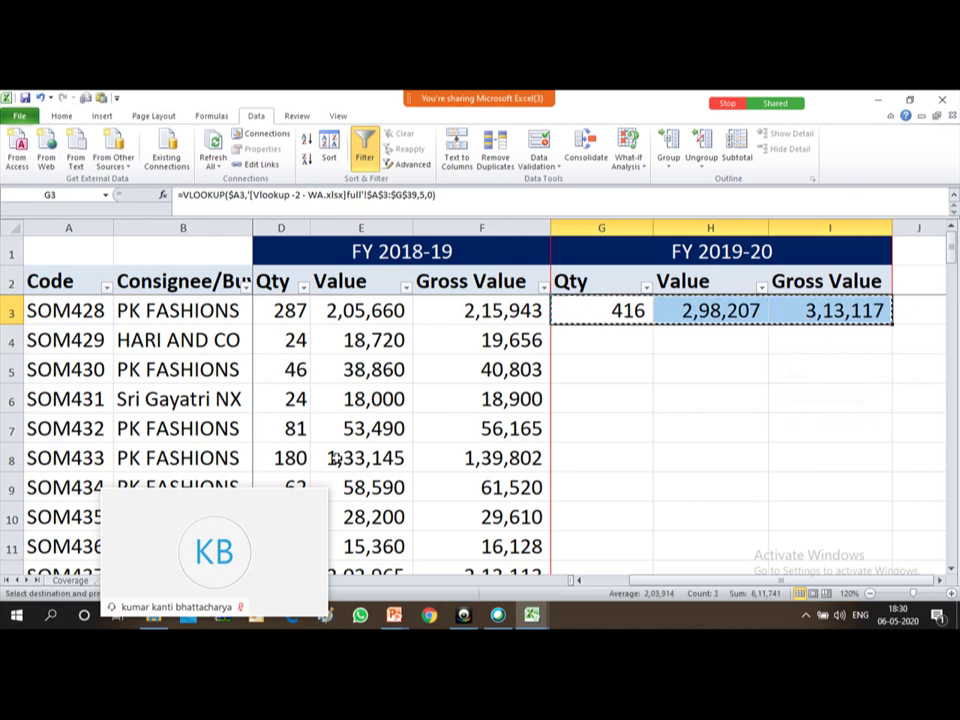
key("Left")
key("ctrl+Down")
key("Up")
key("Right")
key("ctrl+shift+Up")
key("shift+Right")
key("shift+Right")
key("ctrl+v")
key("ctrl+Down")
key("Down")
scroll(336, 458, "down", 1)
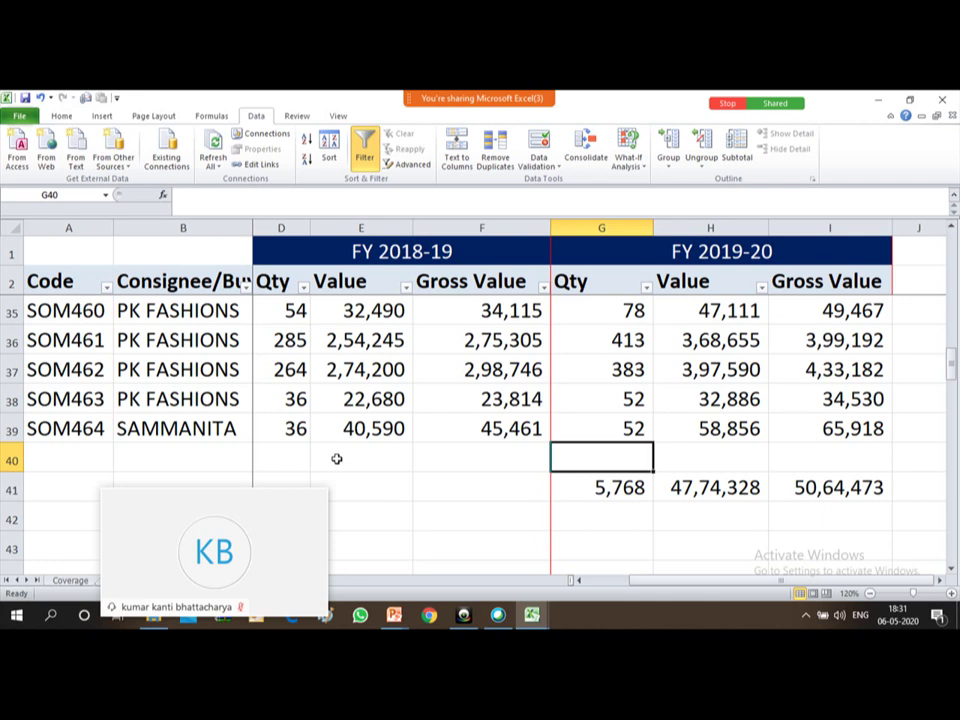
left_click(498, 615)
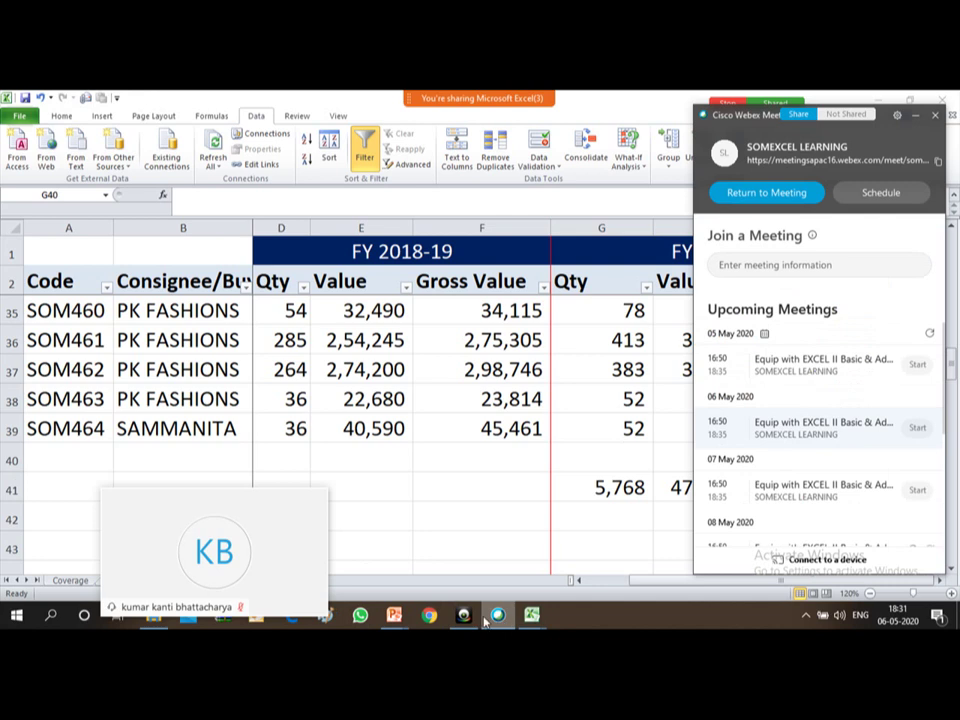
left_click(463, 615)
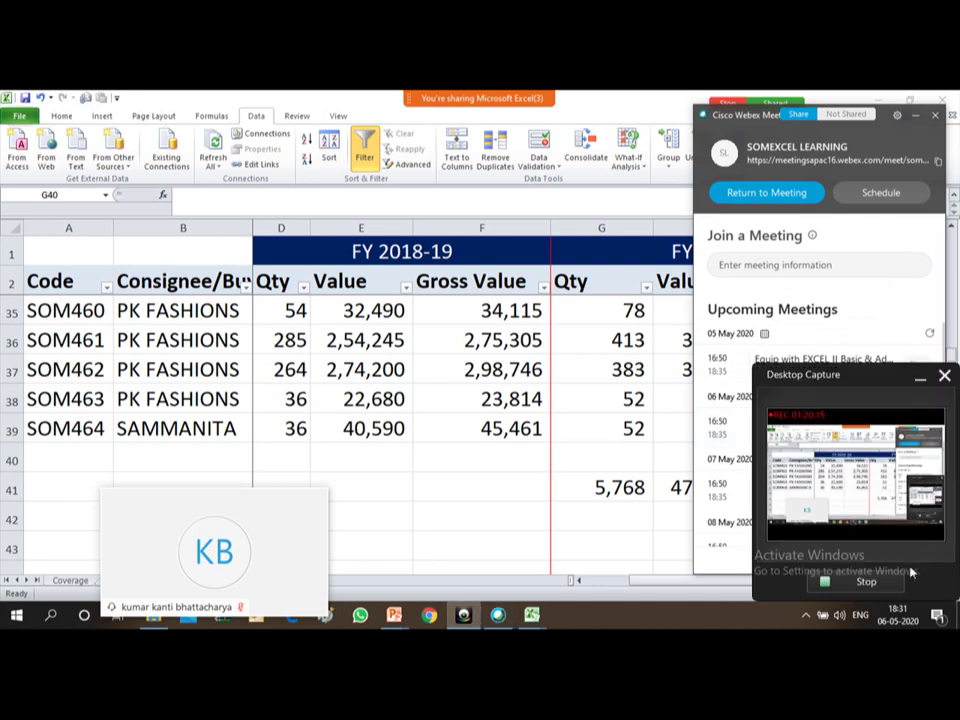